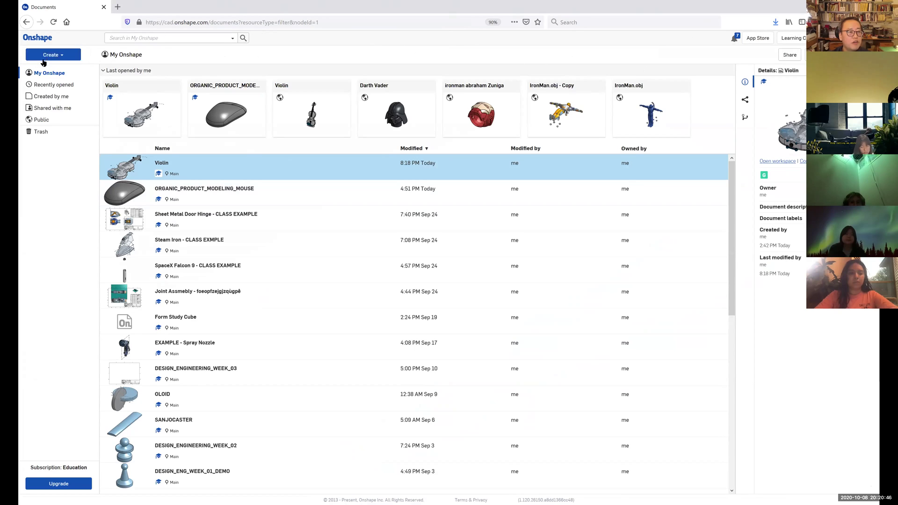
# - Create a new document named ORGANIC_PRODUCT_MODELING_MOUSE_V2
pyautogui.click(62, 55)
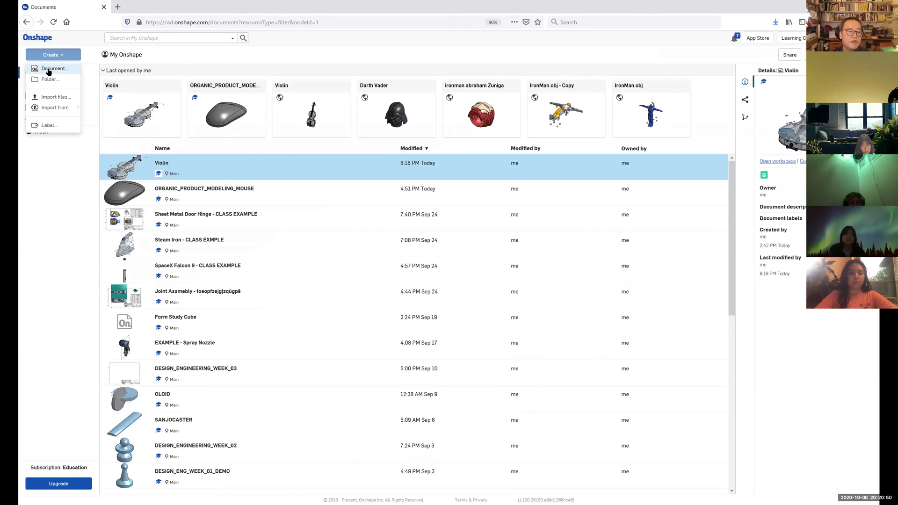
pyautogui.click(49, 68)
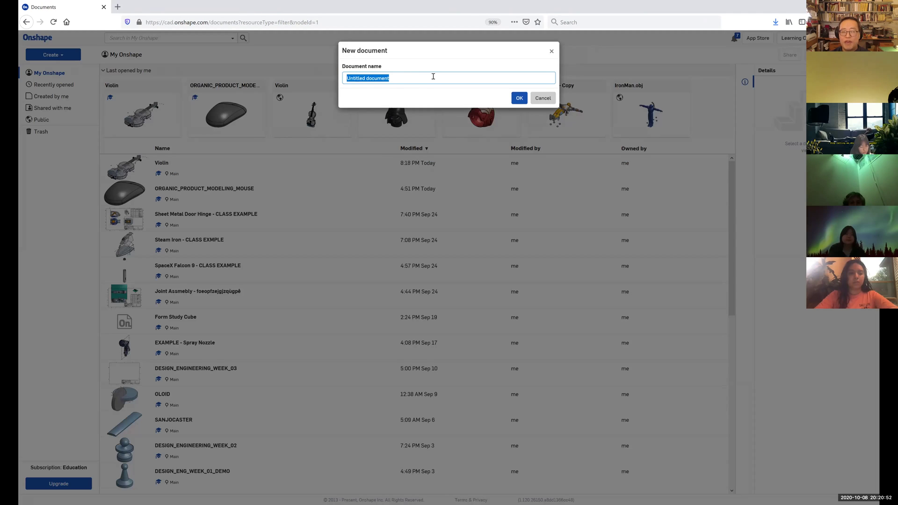
pyautogui.press('BackSpace')
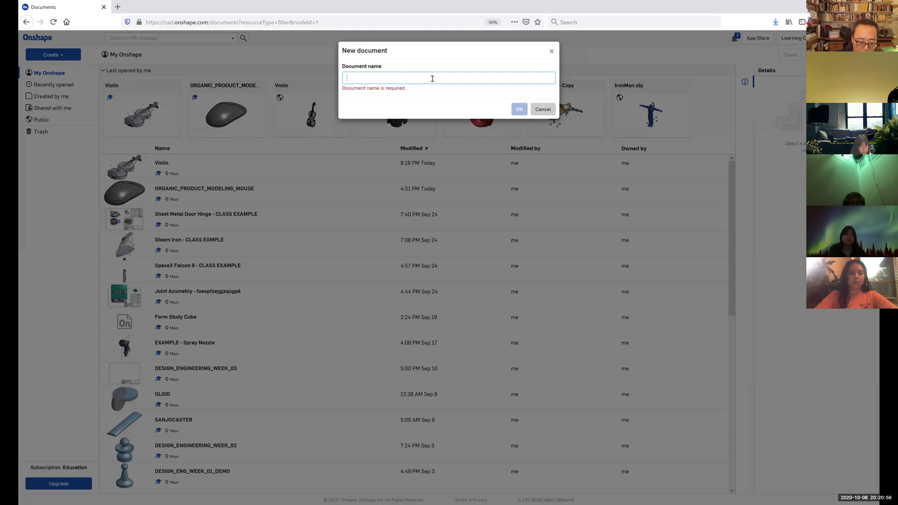
pyautogui.write('ORGANIC_')
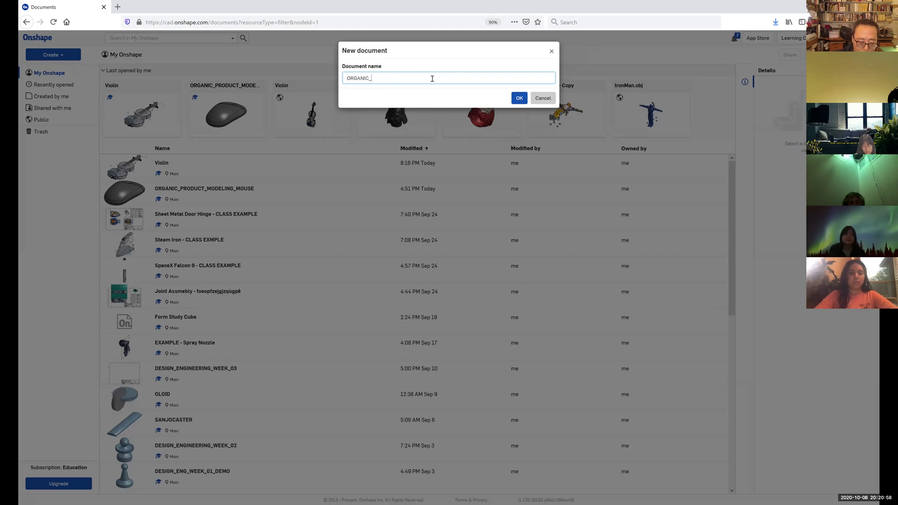
pyautogui.write('PRODUCT')
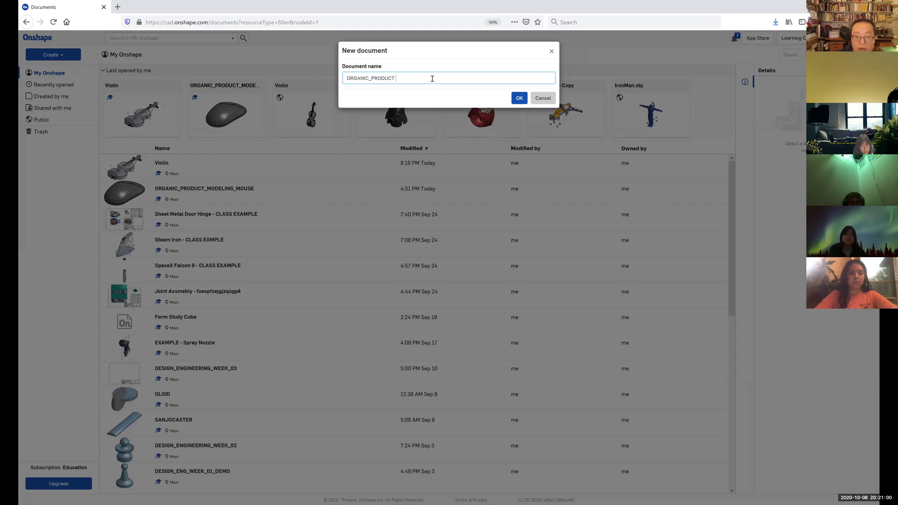
pyautogui.write('_')
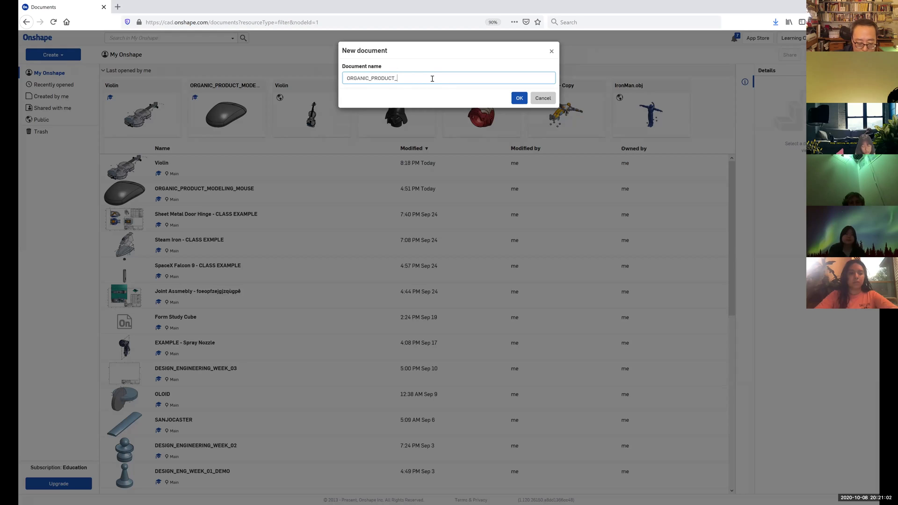
pyautogui.write('MODELING')
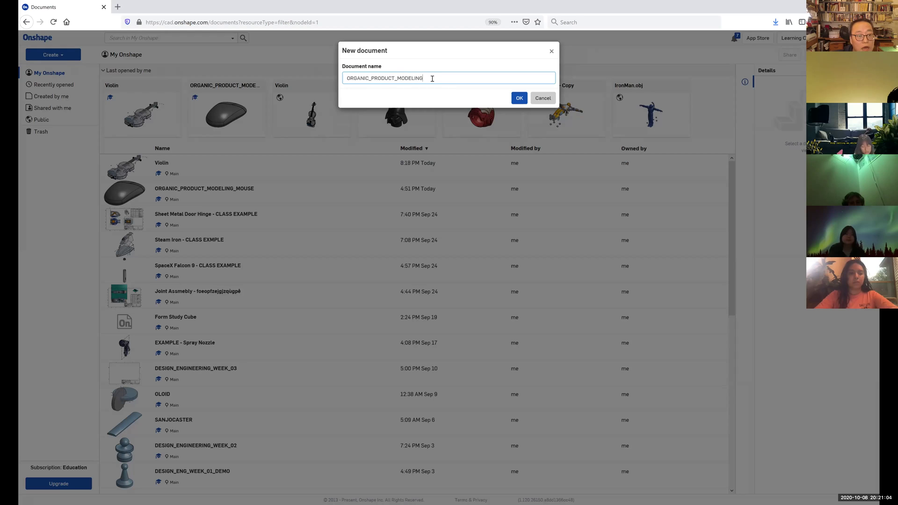
pyautogui.write('_M')
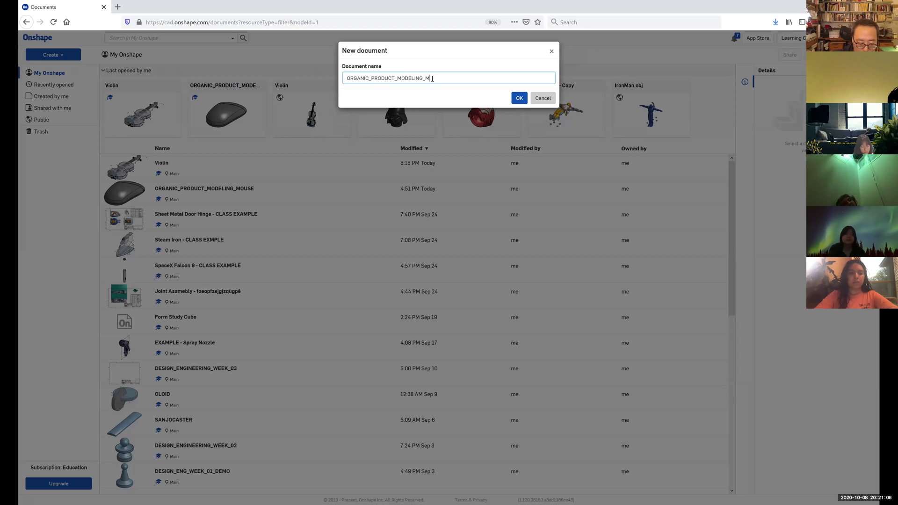
pyautogui.write('OUSE_V')
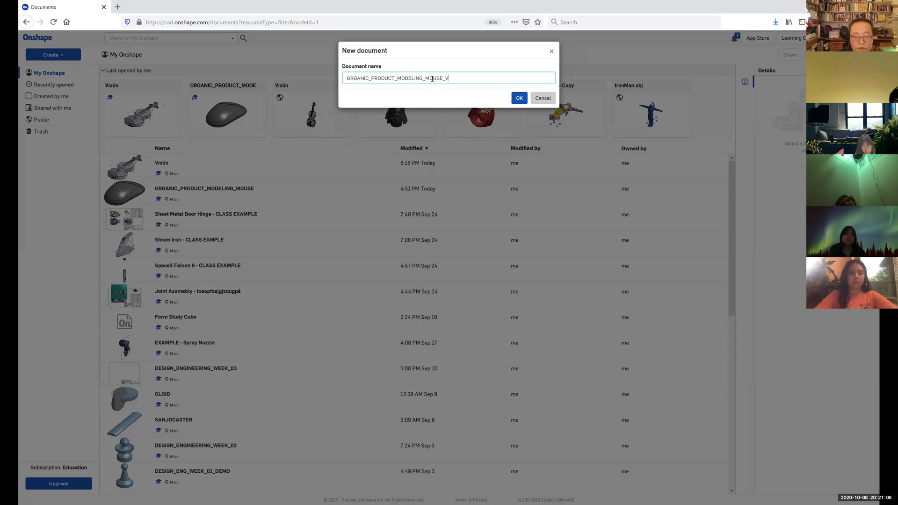
pyautogui.write('2')
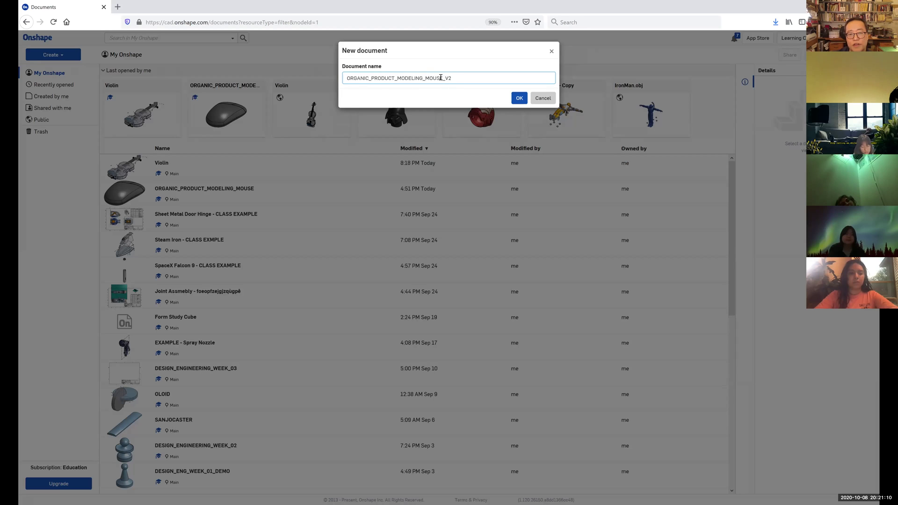
pyautogui.moveTo(429, 77); pyautogui.dragTo(333, 74)
pyautogui.doubleClick(397, 78)
pyautogui.click(520, 99)
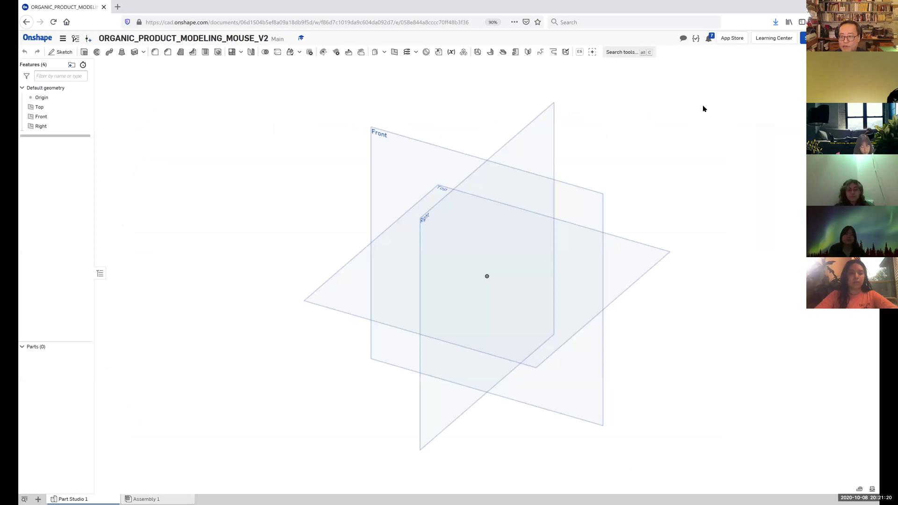
# - Look up the Extrude command in the tool search, then close the search
pyautogui.moveTo(703, 108); pyautogui.dragTo(729, 138, button='right')
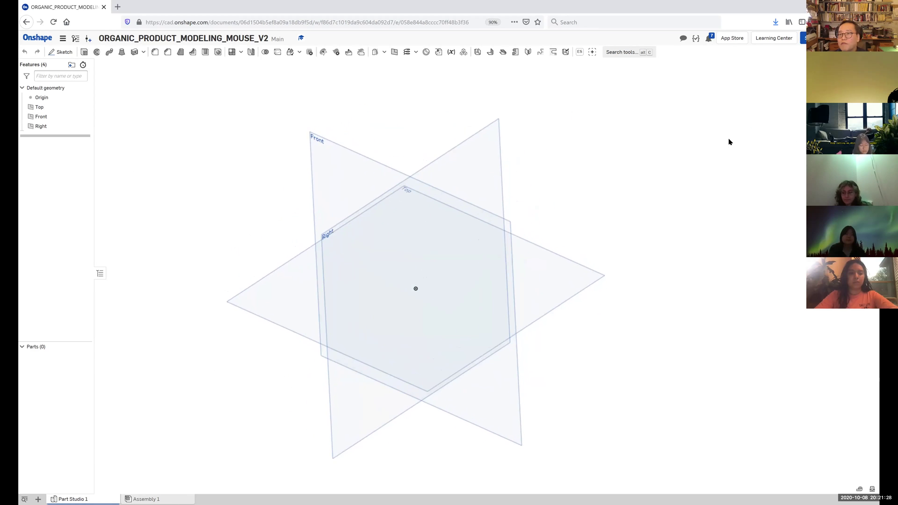
pyautogui.click(619, 53)
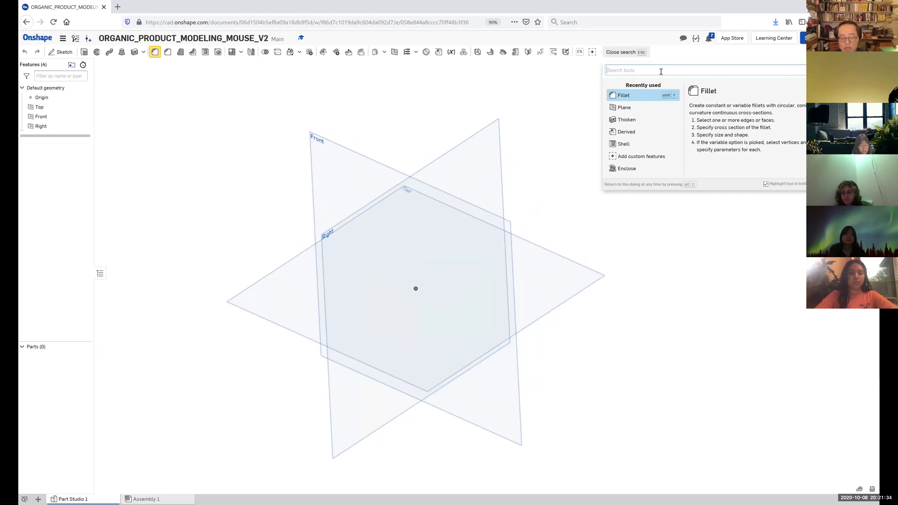
pyautogui.write('extrud')
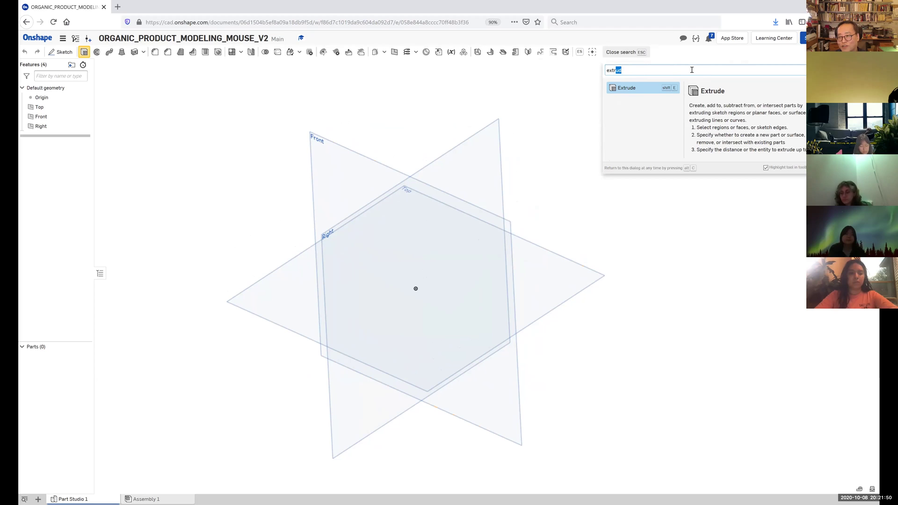
pyautogui.doubleClick(624, 67)
pyautogui.press('Escape')
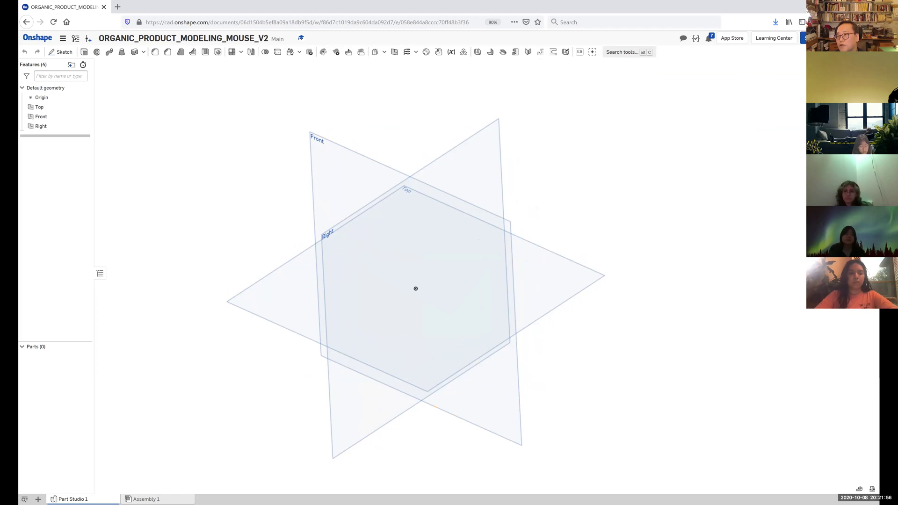
# - Open the keyboard shortcuts reference and examine the Part Studio entries for Sketch, Extrude and Fillet
pyautogui.click(840, 38)
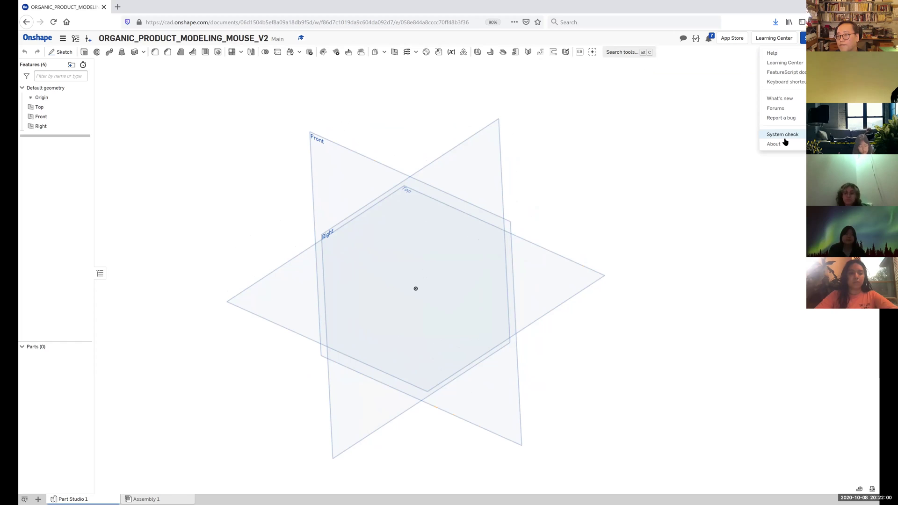
pyautogui.click(798, 82)
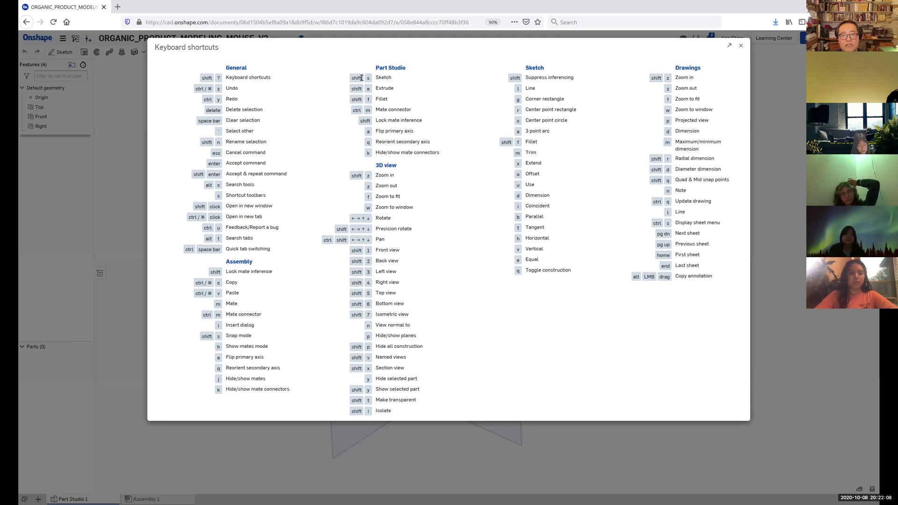
pyautogui.moveTo(378, 79); pyautogui.dragTo(351, 79)
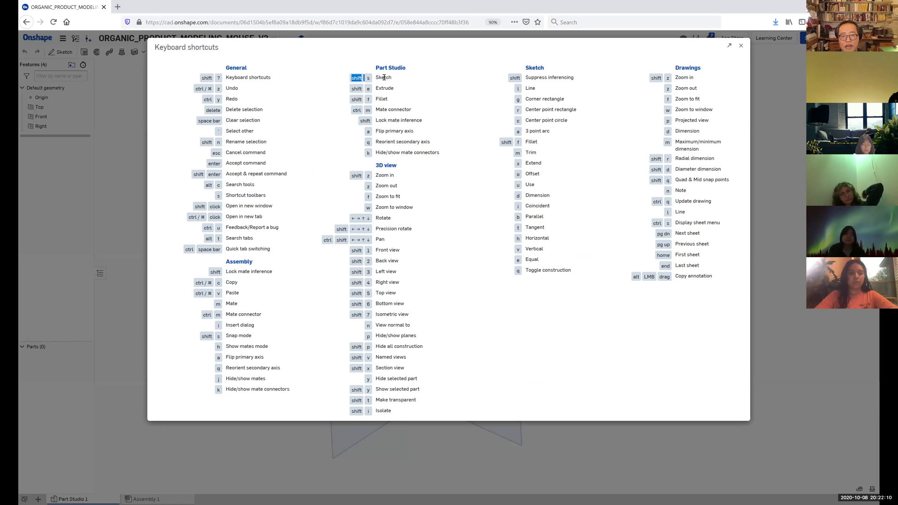
pyautogui.click(395, 76)
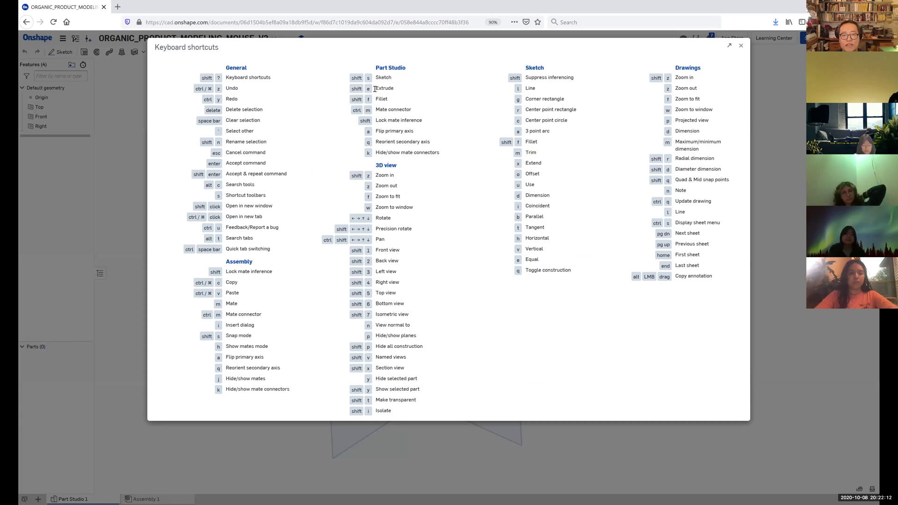
pyautogui.moveTo(352, 89); pyautogui.dragTo(402, 89)
pyautogui.click(394, 88)
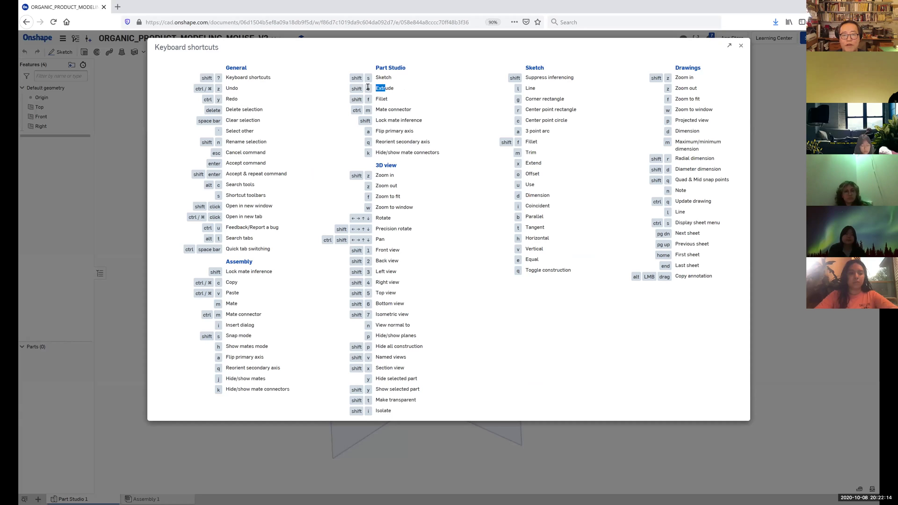
pyautogui.moveTo(391, 97)
pyautogui.mouseDown()
pyautogui.moveTo(352, 99)
pyautogui.moveTo(392, 97)
pyautogui.mouseUp()
pyautogui.click(393, 102)
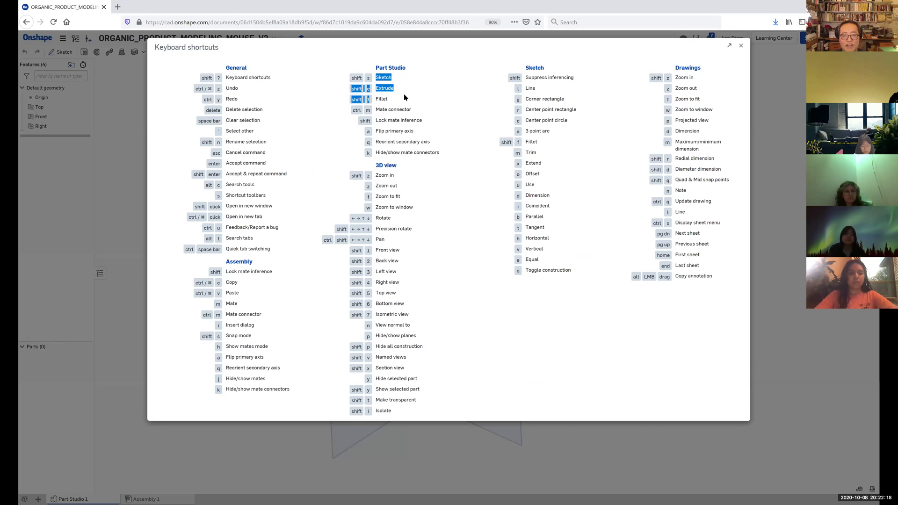
pyautogui.click(396, 101)
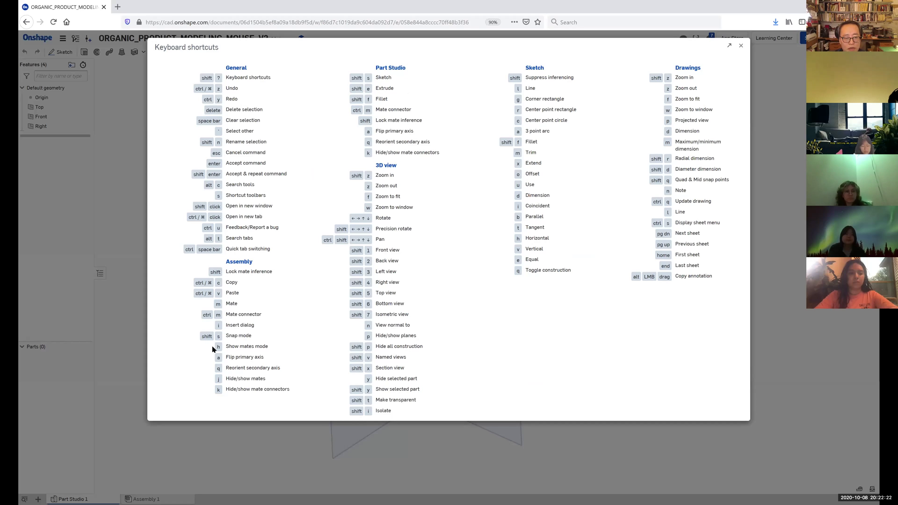
# - Review the 3D view shortcuts for hiding and showing the selected part, then close the shortcuts reference
pyautogui.moveTo(380, 379); pyautogui.dragTo(401, 372)
pyautogui.click(378, 377)
pyautogui.moveTo(380, 379); pyautogui.dragTo(426, 393)
pyautogui.click(416, 389)
pyautogui.moveTo(376, 379); pyautogui.dragTo(410, 387)
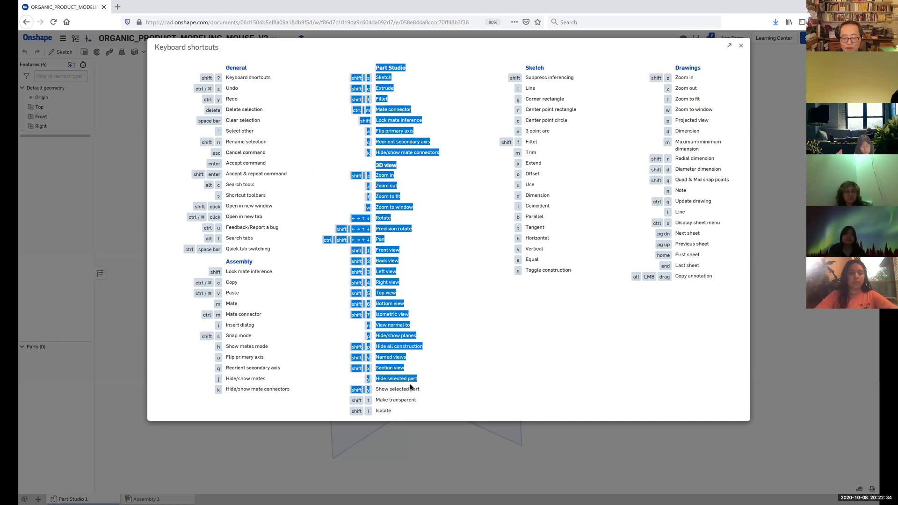
pyautogui.moveTo(457, 349); pyautogui.dragTo(423, 389)
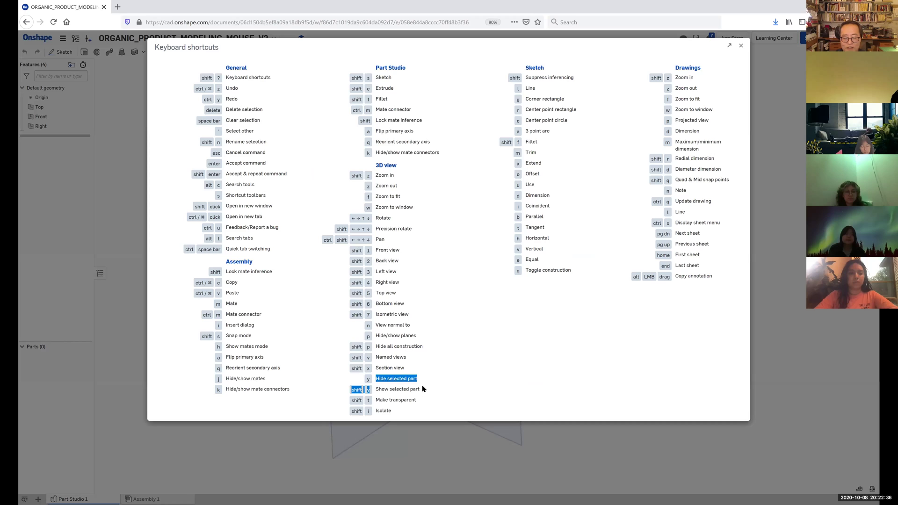
pyautogui.click(434, 388)
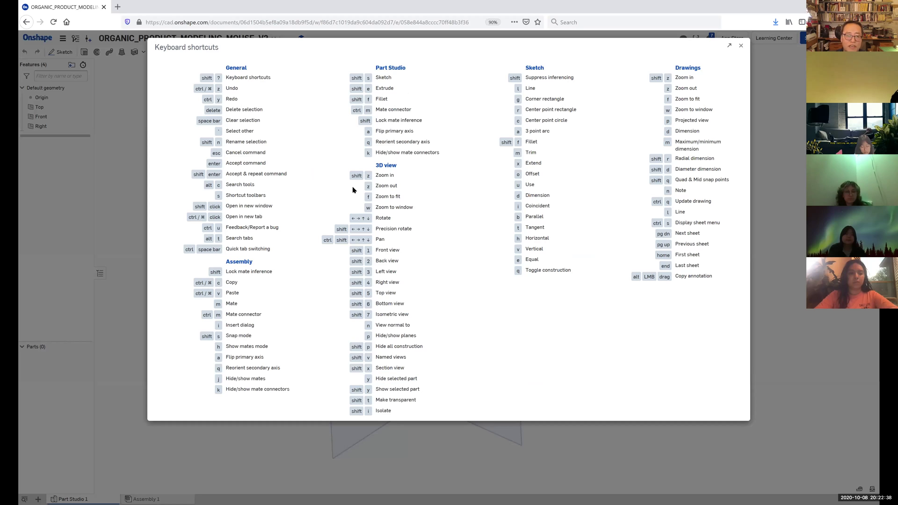
pyautogui.click(740, 46)
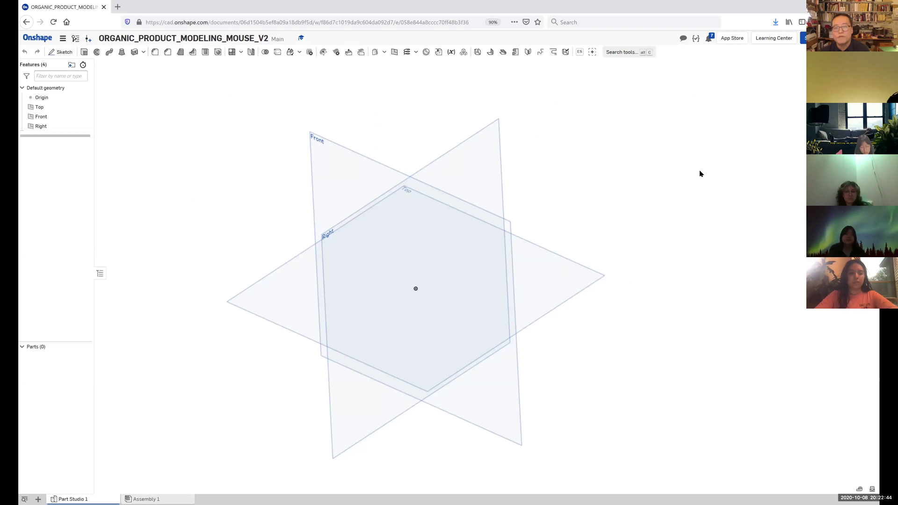
# - Examine the Front, Top and Right default planes around the origin from several angles and distances
pyautogui.moveTo(650, 179)
pyautogui.mouseDown(button='right')
pyautogui.moveTo(628, 179)
pyautogui.moveTo(655, 191)
pyautogui.moveTo(631, 160)
pyautogui.moveTo(637, 183)
pyautogui.moveTo(644, 167)
pyautogui.moveTo(644, 179)
pyautogui.mouseUp(button='right')
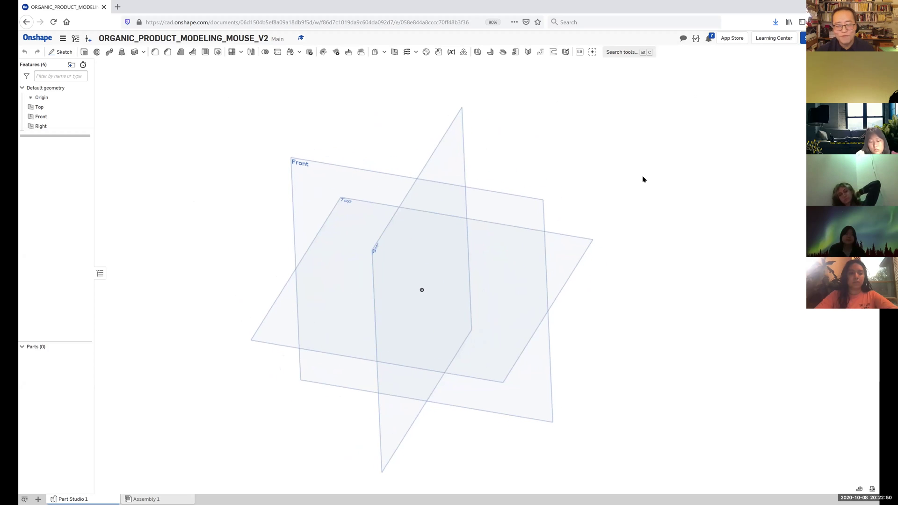
pyautogui.scroll(2, 604, 168)
pyautogui.scroll(-3, 604, 170)
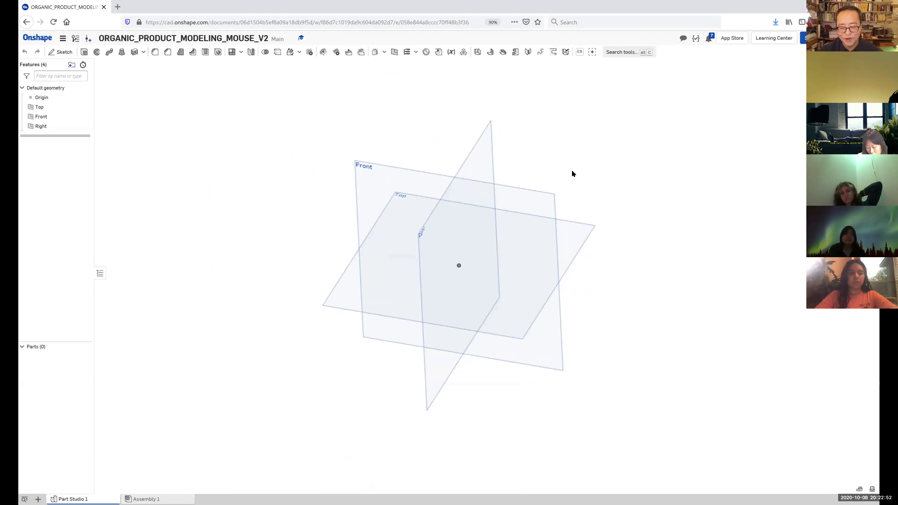
pyautogui.scroll(2, 573, 173)
pyautogui.moveTo(573, 172); pyautogui.dragTo(582, 147, button='right')
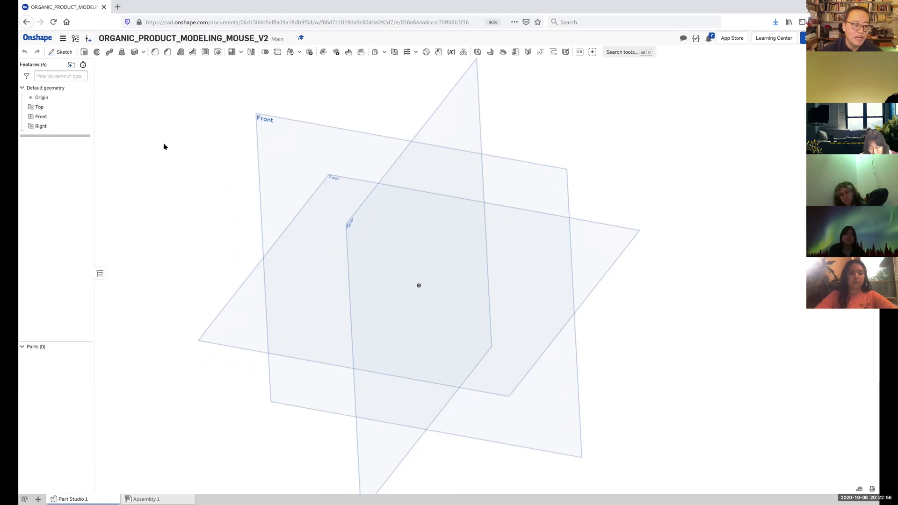
pyautogui.moveTo(158, 141); pyautogui.dragTo(150, 145, button='right')
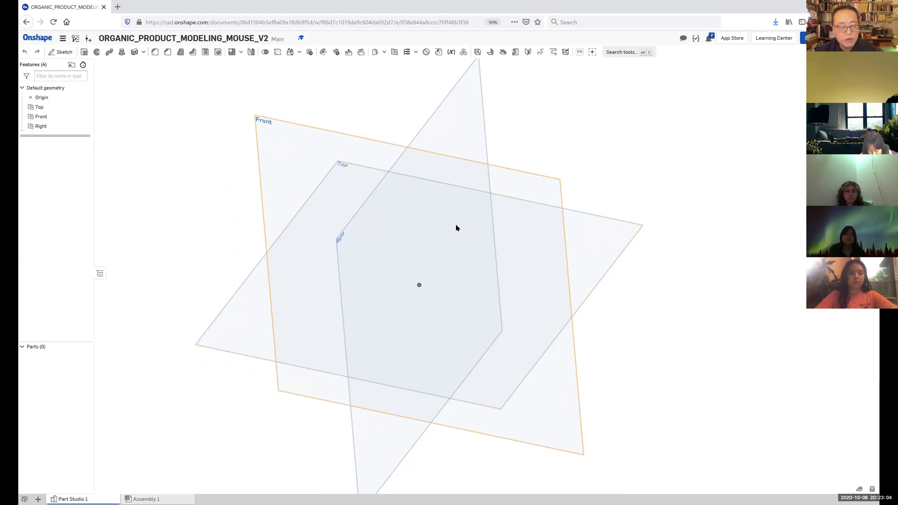
pyautogui.moveTo(501, 216); pyautogui.dragTo(519, 182, button='right')
pyautogui.moveTo(488, 231); pyautogui.dragTo(507, 196, button='middle')
pyautogui.scroll(3, 497, 214)
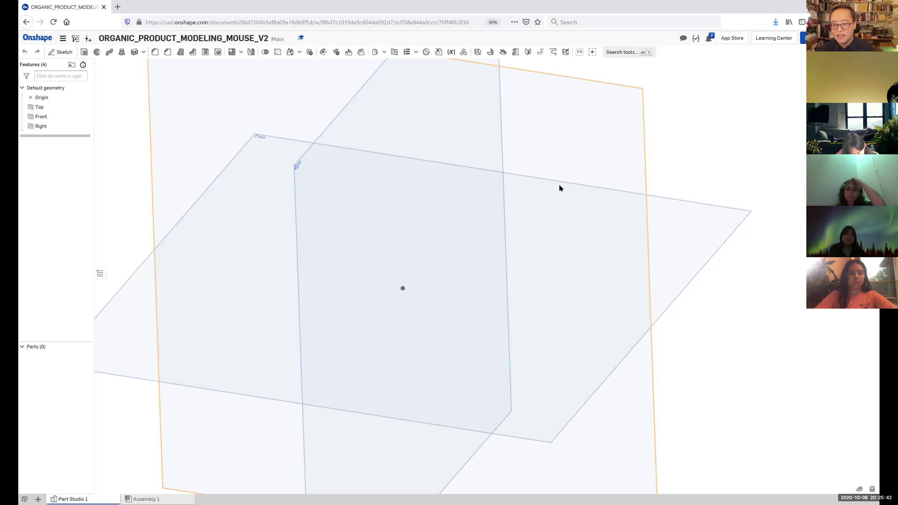
pyautogui.moveTo(560, 188); pyautogui.dragTo(598, 153, button='middle')
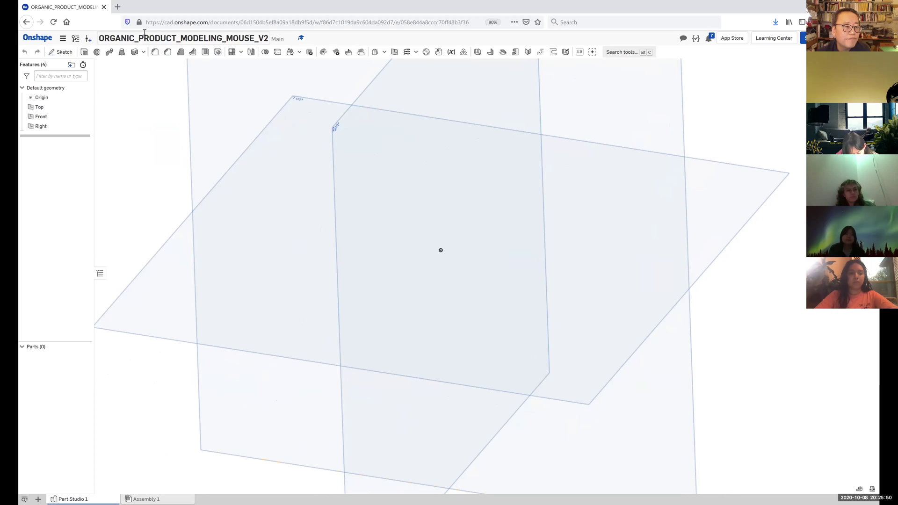
pyautogui.moveTo(111, 38); pyautogui.dragTo(278, 39)
pyautogui.click(208, 192)
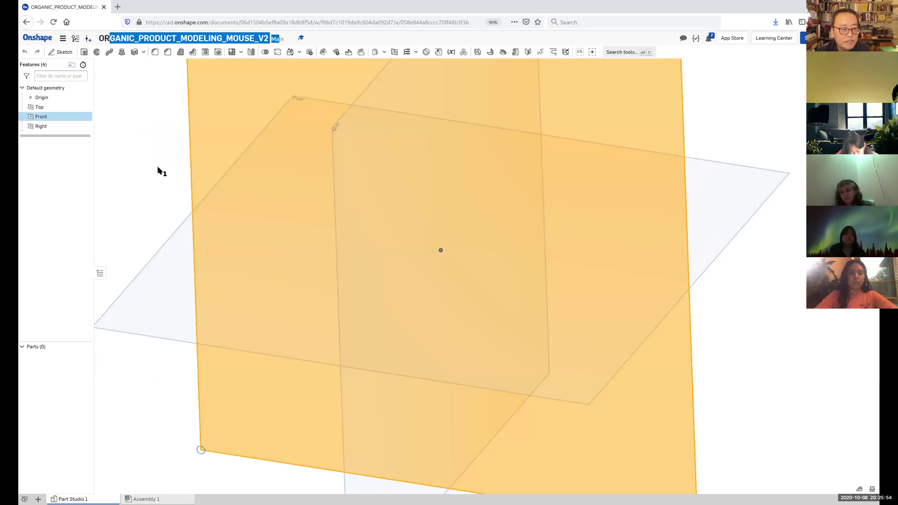
pyautogui.click(150, 154)
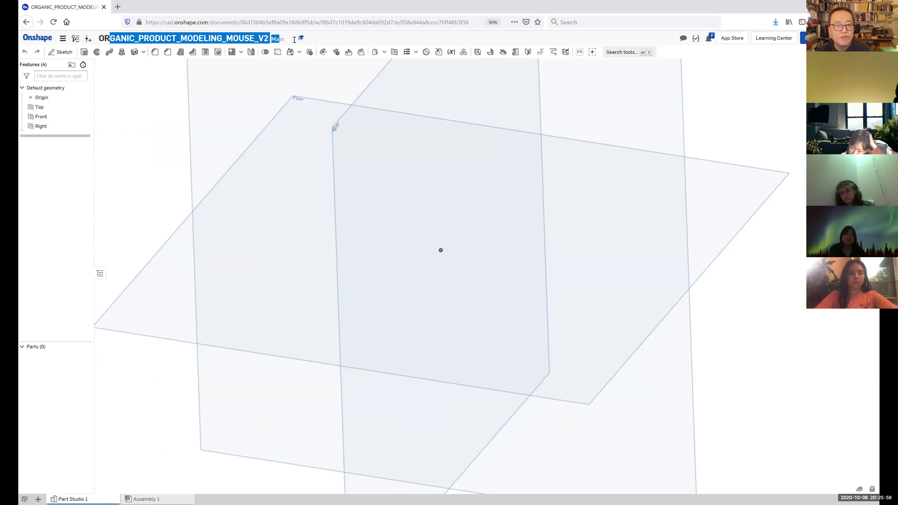
pyautogui.click(120, 42)
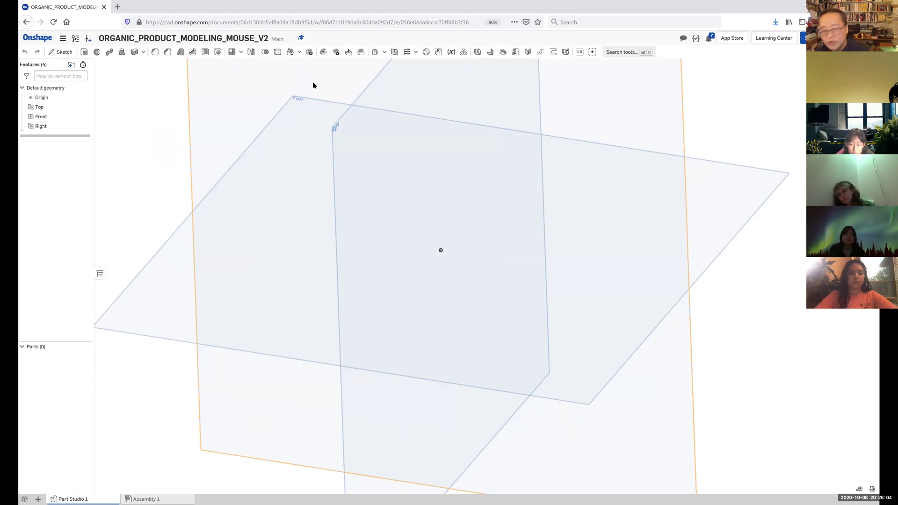
# - Switch to Autodesk Maya and examine the empty perspective grid and its origin axes from several angles and distances
pyautogui.moveTo(377, 189); pyautogui.dragTo(404, 204, button='middle')
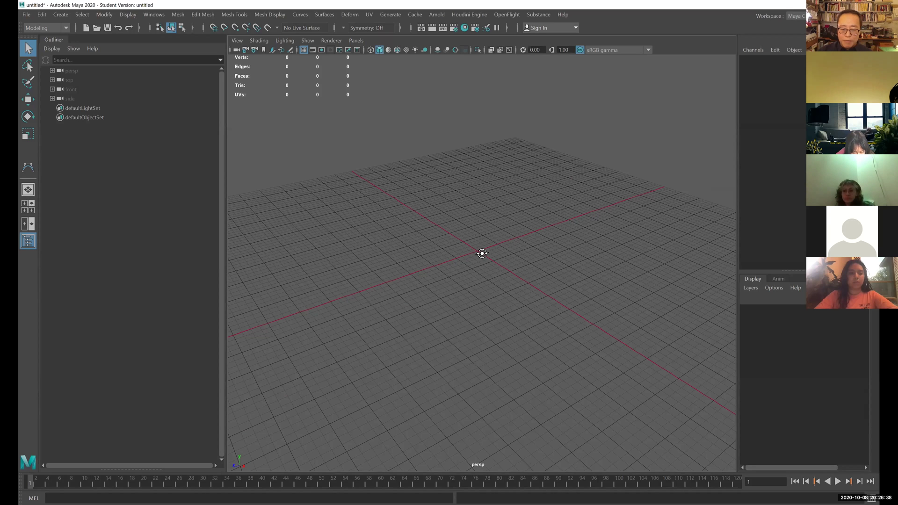
pyautogui.keyDown('alt'); pyautogui.moveTo(482, 253); pyautogui.dragTo(541, 254); pyautogui.keyUp('alt')
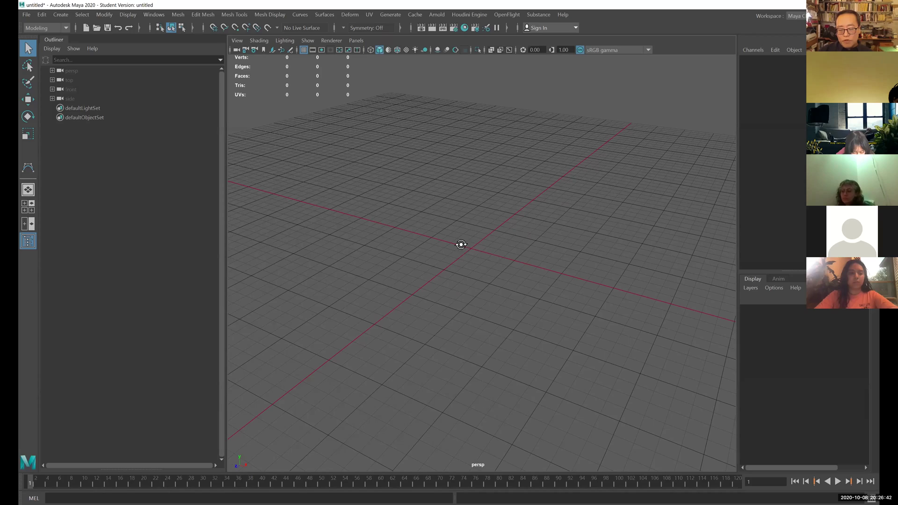
pyautogui.moveTo(461, 245)
pyautogui.keyDown('alt'); pyautogui.mouseDown()
pyautogui.moveTo(518, 253)
pyautogui.moveTo(443, 232)
pyautogui.moveTo(437, 238)
pyautogui.moveTo(499, 241)
pyautogui.moveTo(434, 246)
pyautogui.moveTo(475, 238)
pyautogui.mouseUp(); pyautogui.keyUp('alt')
pyautogui.keyDown('alt'); pyautogui.moveTo(544, 241); pyautogui.dragTo(482, 245); pyautogui.keyUp('alt')
pyautogui.keyDown('alt'); pyautogui.moveTo(483, 248); pyautogui.dragTo(671, 254, button='middle'); pyautogui.keyUp('alt')
pyautogui.keyDown('alt'); pyautogui.moveTo(670, 255); pyautogui.dragTo(465, 230, button='right'); pyautogui.keyUp('alt')
pyautogui.keyDown('alt'); pyautogui.moveTo(465, 230); pyautogui.dragTo(454, 201); pyautogui.keyUp('alt')
pyautogui.keyDown('alt'); pyautogui.moveTo(451, 218); pyautogui.dragTo(479, 216, button='middle'); pyautogui.keyUp('alt')
pyautogui.keyDown('alt'); pyautogui.moveTo(479, 215); pyautogui.dragTo(479, 195); pyautogui.keyUp('alt')
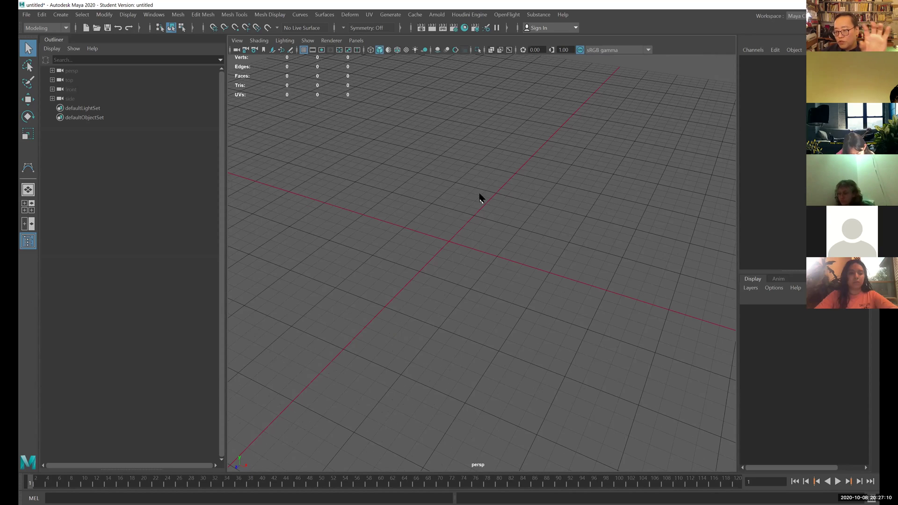
pyautogui.keyDown('alt'); pyautogui.moveTo(470, 196); pyautogui.dragTo(471, 196); pyautogui.keyUp('alt')
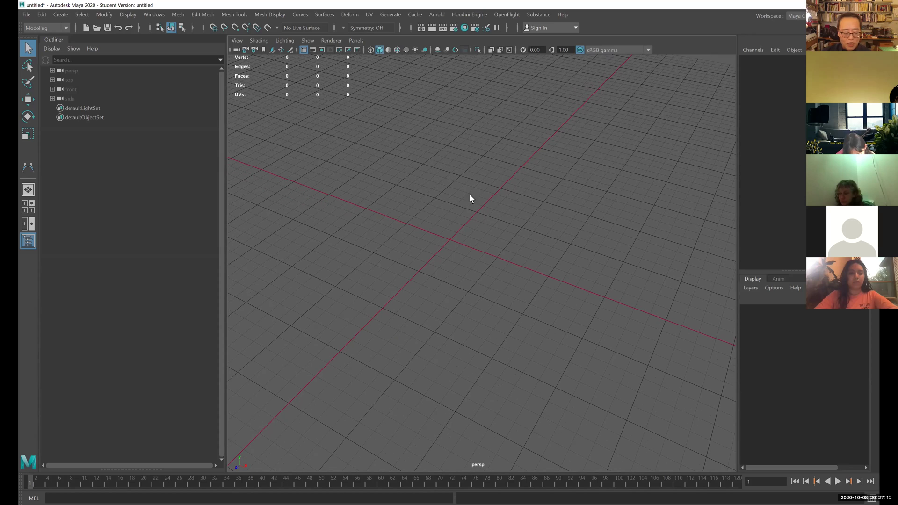
pyautogui.keyDown('alt'); pyautogui.moveTo(476, 192); pyautogui.dragTo(520, 196, button='middle'); pyautogui.keyUp('alt')
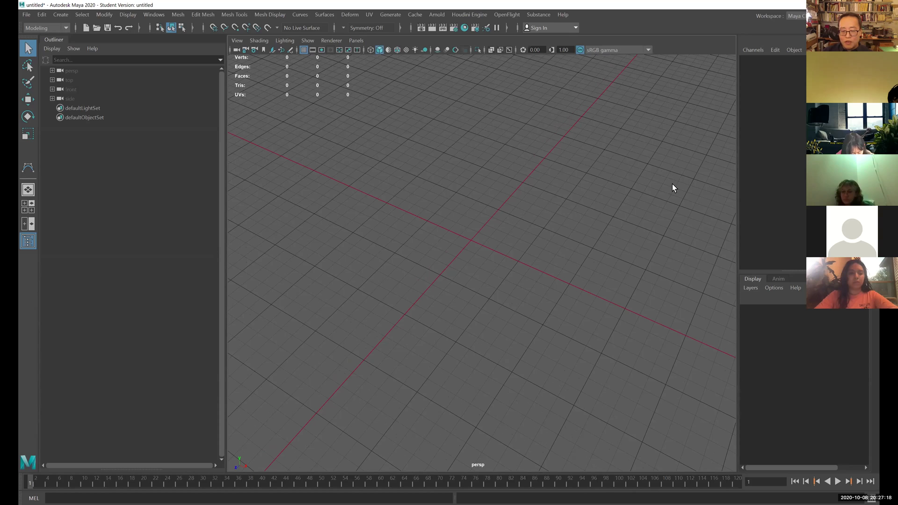
pyautogui.keyDown('alt'); pyautogui.moveTo(578, 217); pyautogui.dragTo(464, 184); pyautogui.keyUp('alt')
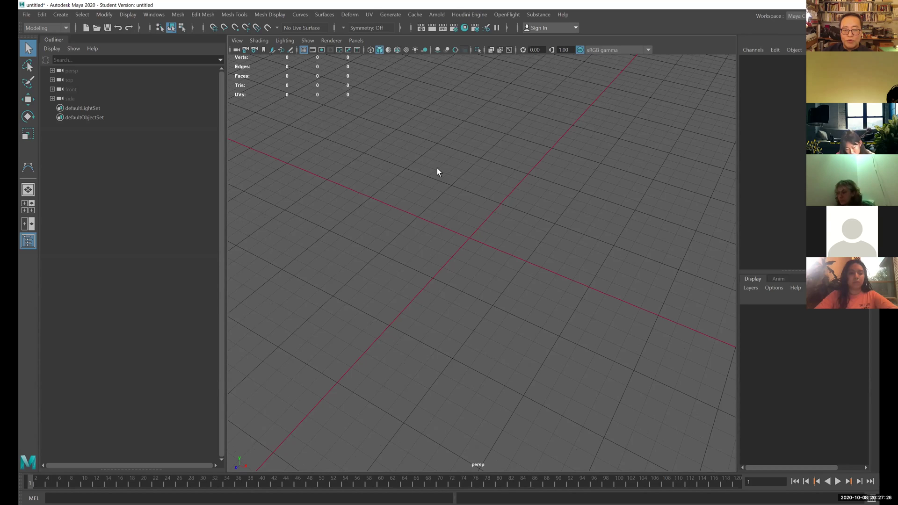
# - Set the linear working unit to inch in the general application settings and save the preferences
pyautogui.press('space')
pyautogui.moveTo(429, 144); pyautogui.dragTo(443, 218)
pyautogui.moveTo(520, 217); pyautogui.dragTo(575, 246)
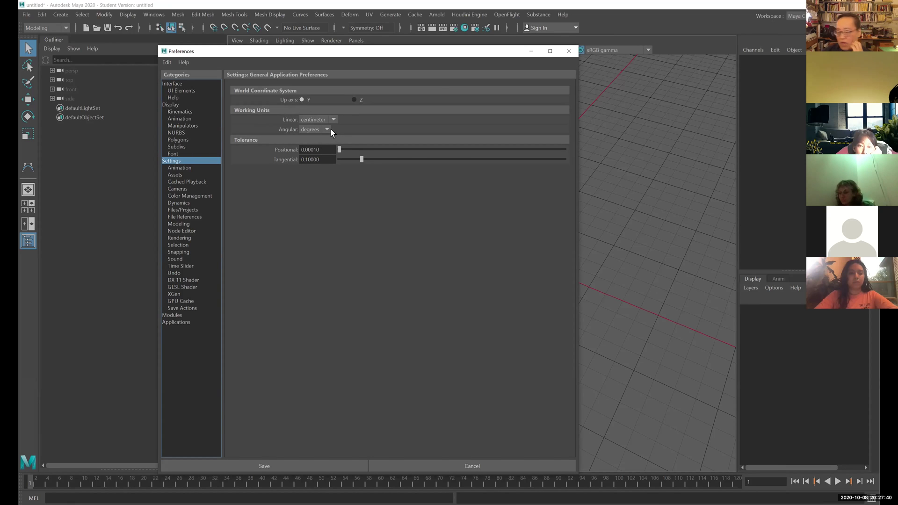
pyautogui.click(333, 120)
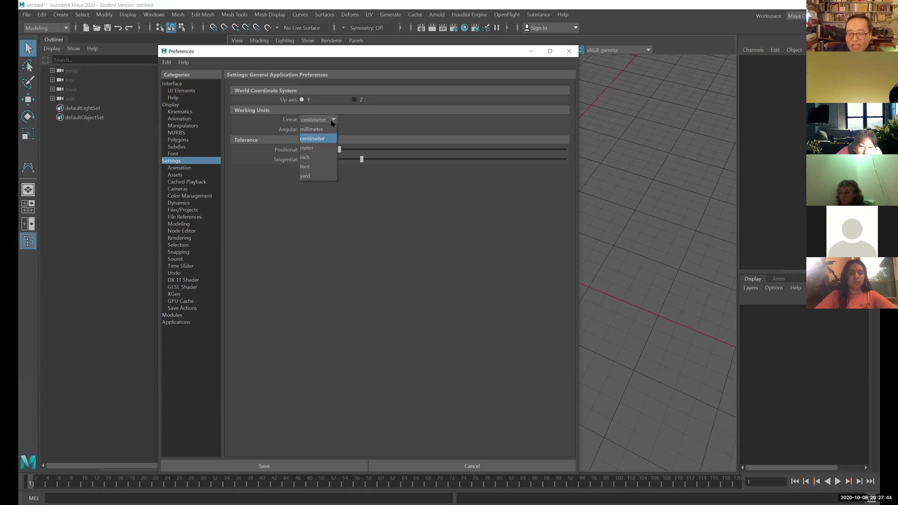
pyautogui.click(326, 159)
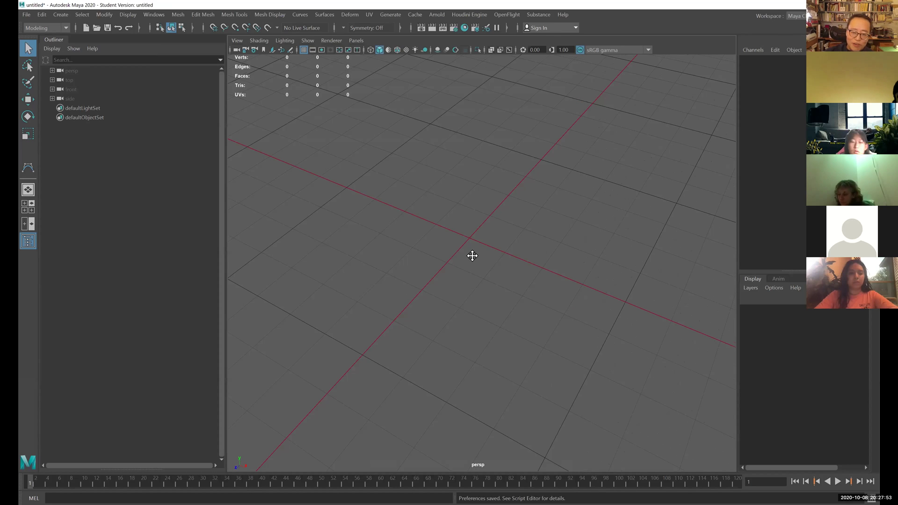
# - Apply grid options of 12 units length and width, grid lines every 1 unit and 4 subdivisions, and close the dialog
pyautogui.keyDown('alt'); pyautogui.moveTo(471, 254); pyautogui.dragTo(458, 219, button='middle'); pyautogui.keyUp('alt')
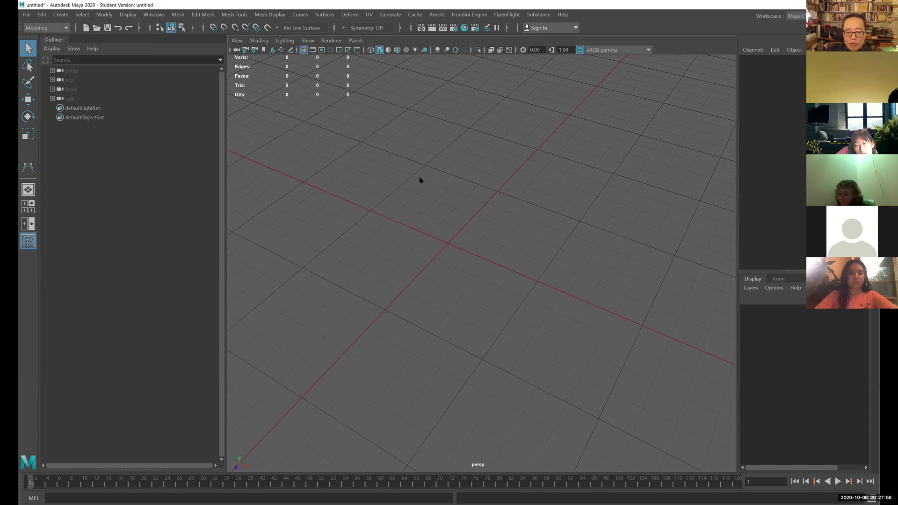
pyautogui.press('space')
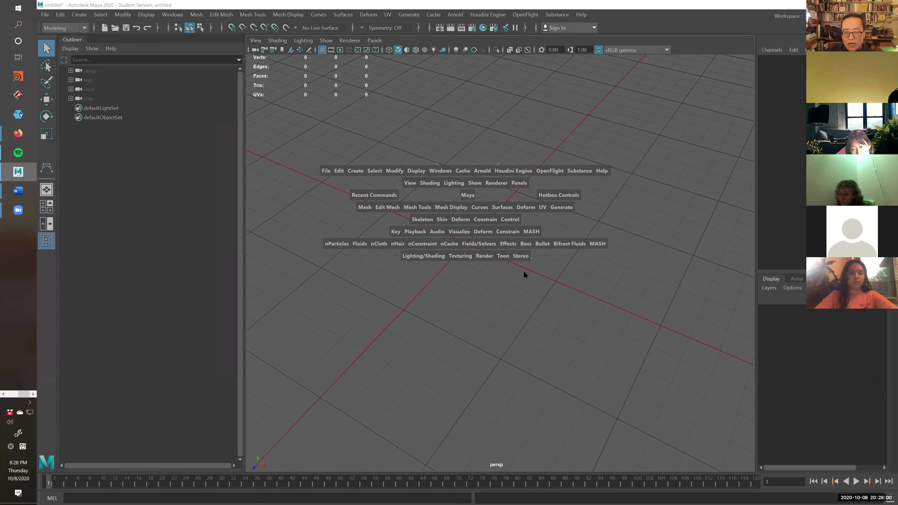
pyautogui.click(394, 171)
pyautogui.click(416, 172)
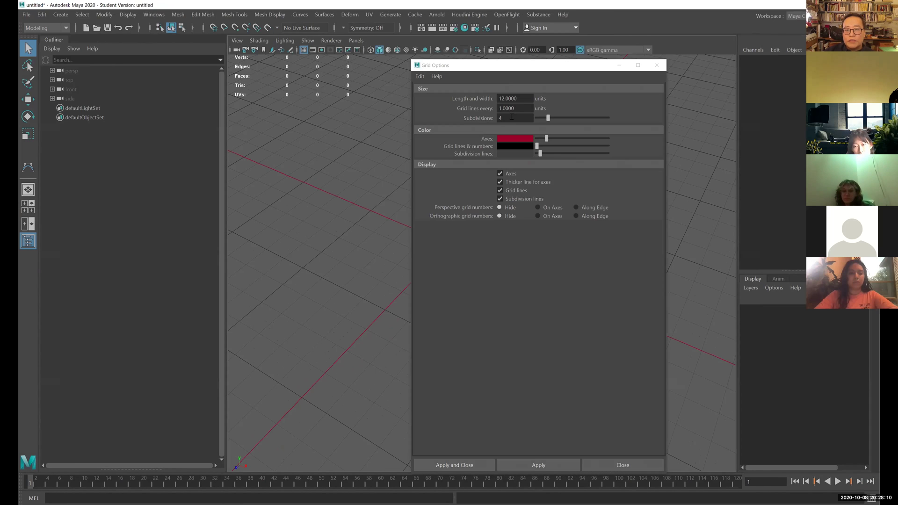
pyautogui.click(520, 108)
pyautogui.moveTo(520, 109); pyautogui.dragTo(491, 108)
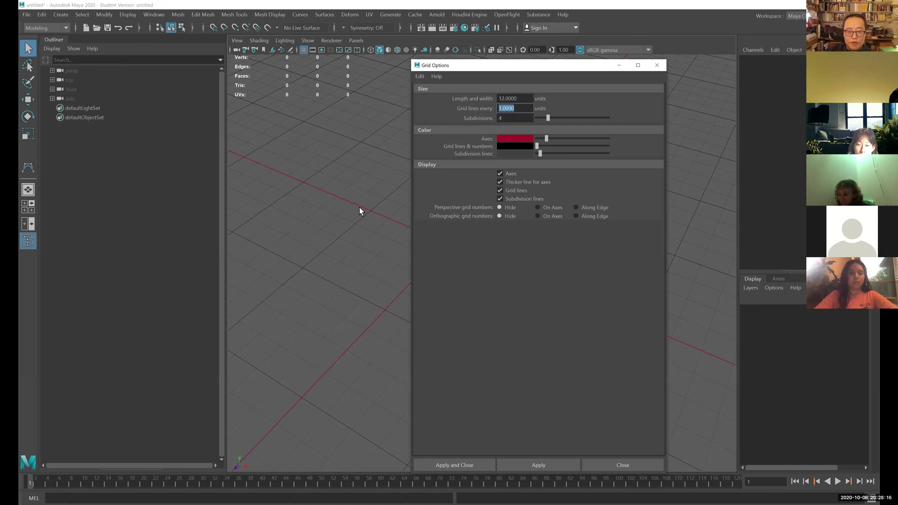
pyautogui.press('Tab')
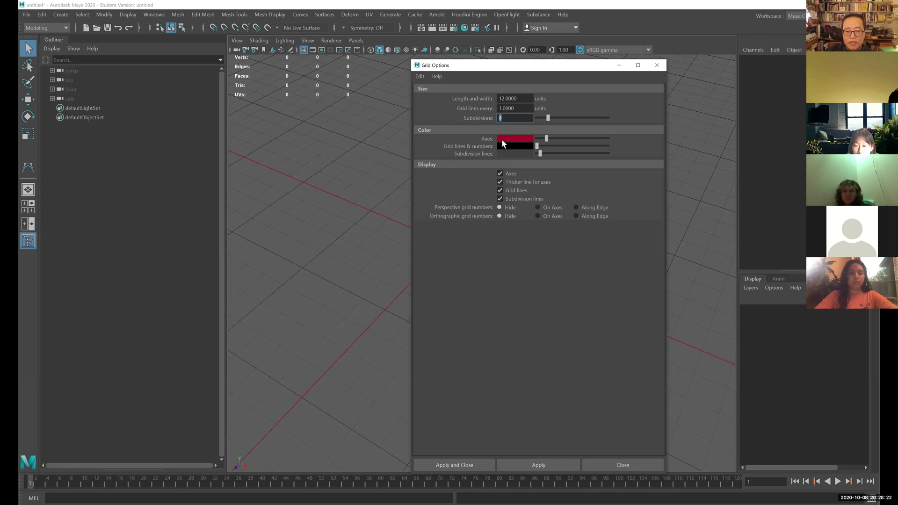
pyautogui.click(514, 100)
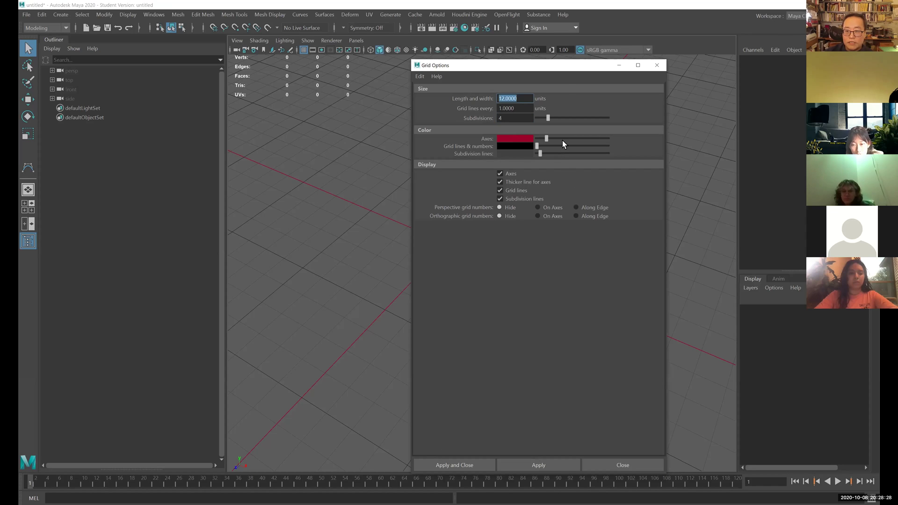
pyautogui.moveTo(565, 66); pyautogui.dragTo(521, 43)
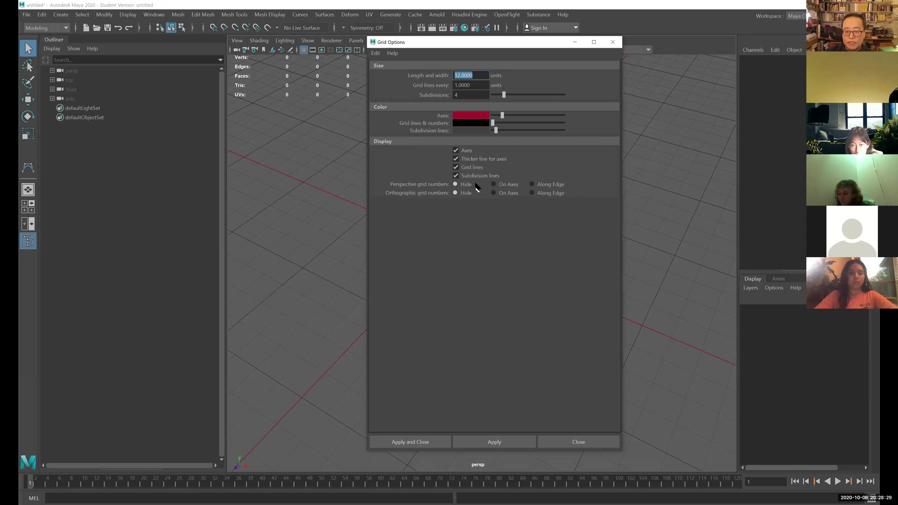
pyautogui.click(416, 442)
# - Create a polygon cube primitive at the origin of the grid
pyautogui.scroll(-3, 343, 234)
pyautogui.keyDown('alt'); pyautogui.moveTo(421, 246); pyautogui.dragTo(467, 252); pyautogui.keyUp('alt')
pyautogui.scroll(-2, 533, 264)
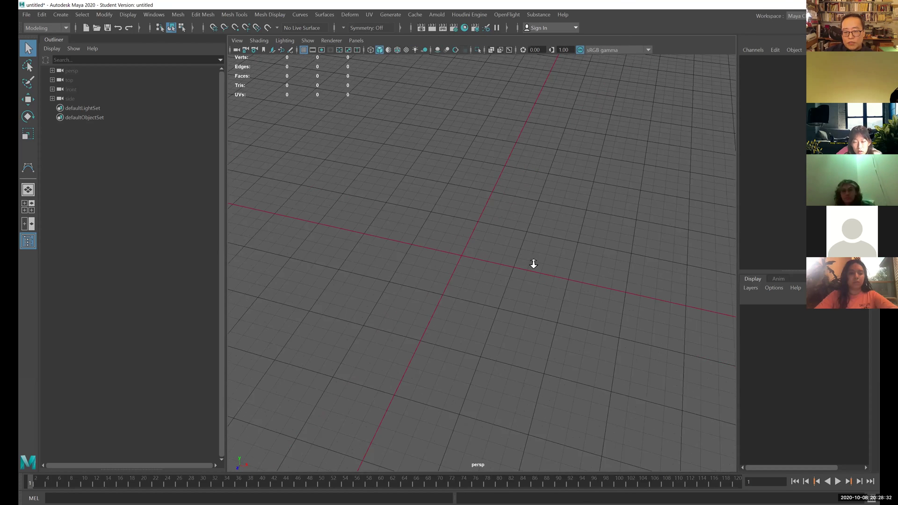
pyautogui.scroll(2, 534, 264)
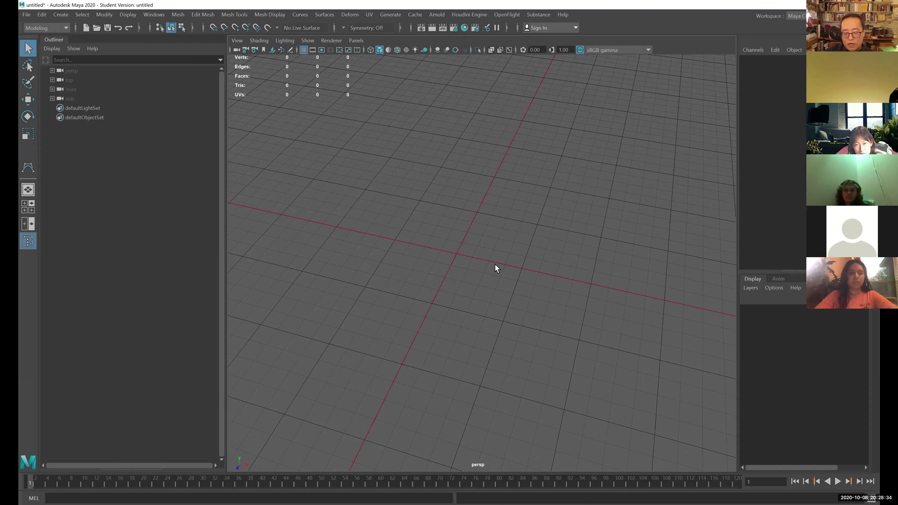
pyautogui.scroll(-2, 510, 259)
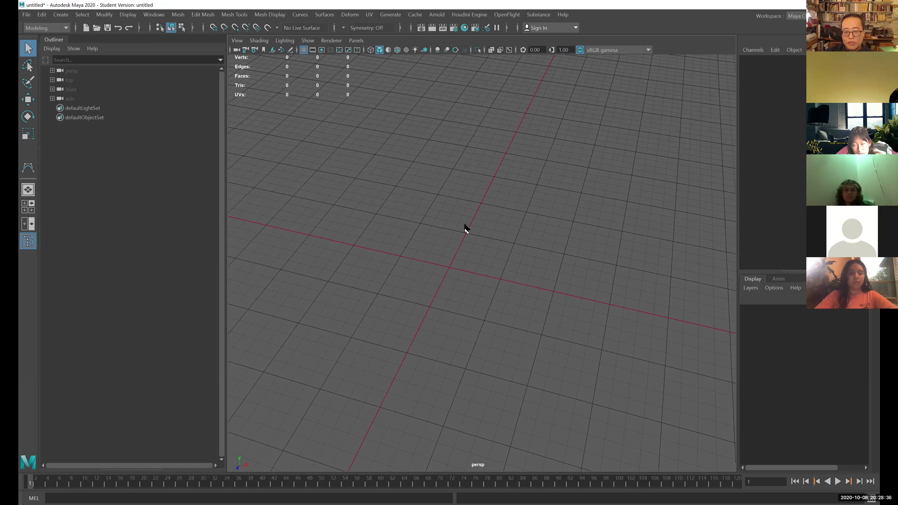
pyautogui.press('space')
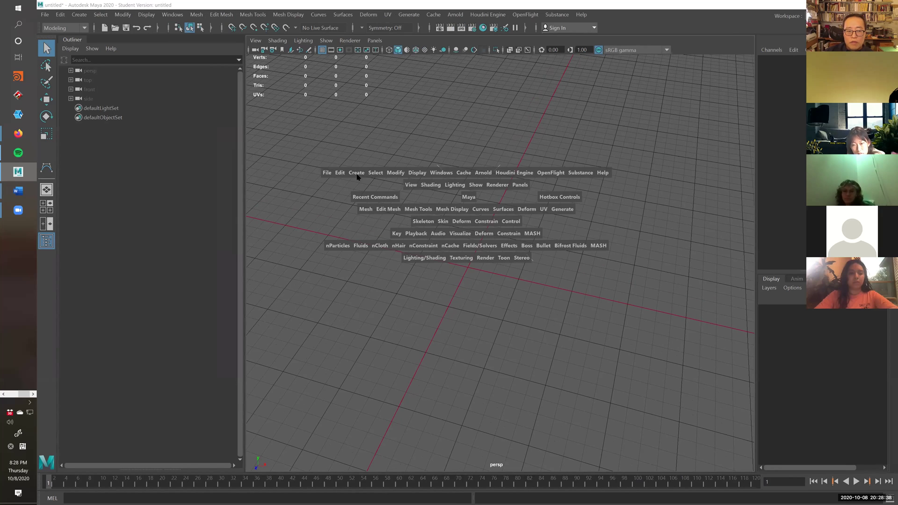
pyautogui.click(358, 173)
pyautogui.moveTo(373, 207)
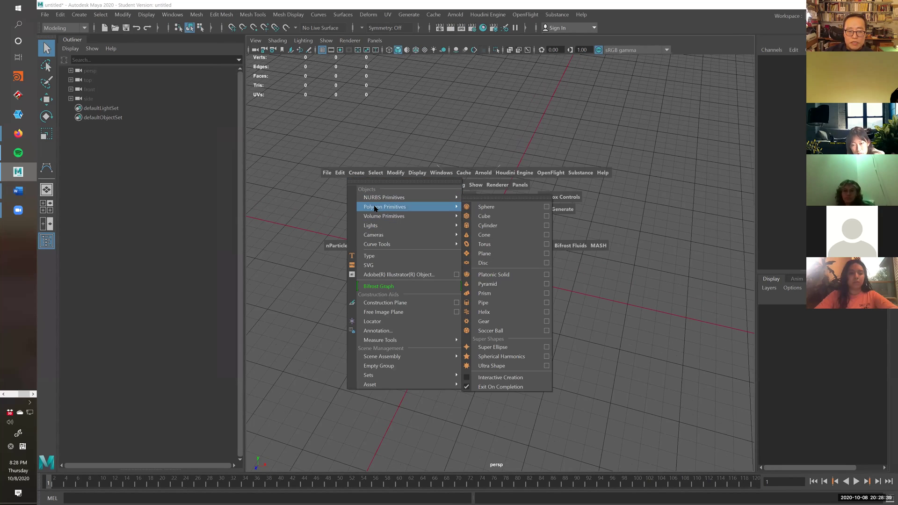
pyautogui.click(491, 218)
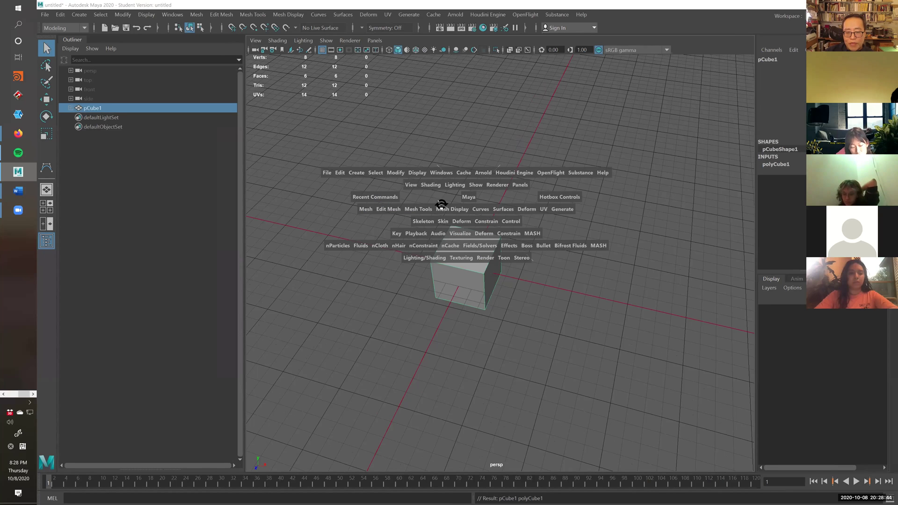
# - Scale the cube along its axes into a flat rectangular block that is longest along Z
pyautogui.keyDown('alt'); pyautogui.moveTo(552, 262); pyautogui.dragTo(511, 218); pyautogui.keyUp('alt')
pyautogui.press('r')
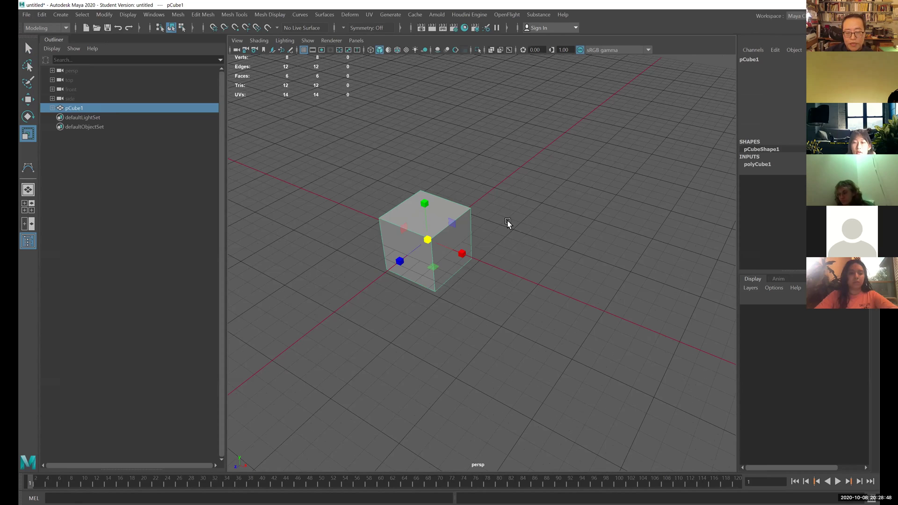
pyautogui.keyDown('alt'); pyautogui.moveTo(495, 257); pyautogui.dragTo(470, 260); pyautogui.keyUp('alt')
pyautogui.moveTo(470, 261); pyautogui.dragTo(489, 200)
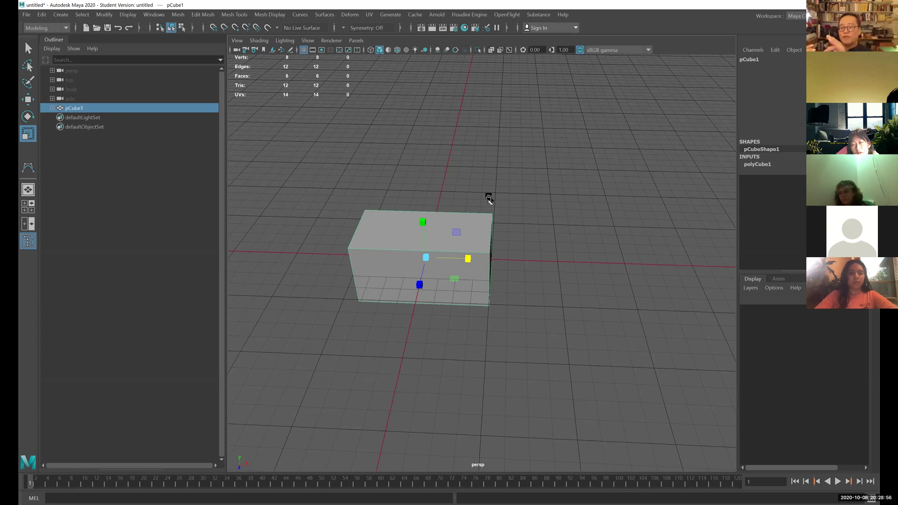
pyautogui.keyDown('alt'); pyautogui.moveTo(487, 201); pyautogui.dragTo(504, 265); pyautogui.keyUp('alt')
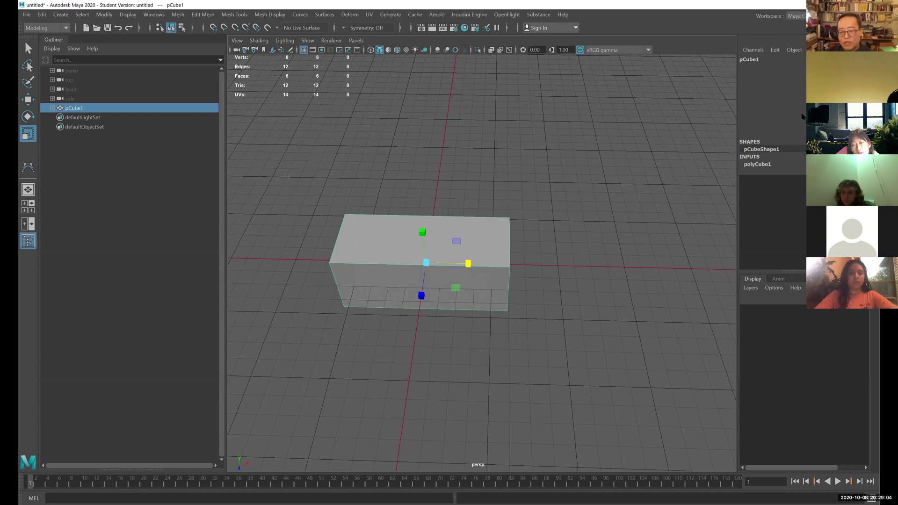
pyautogui.keyDown('alt'); pyautogui.moveTo(508, 248); pyautogui.dragTo(419, 267); pyautogui.keyUp('alt')
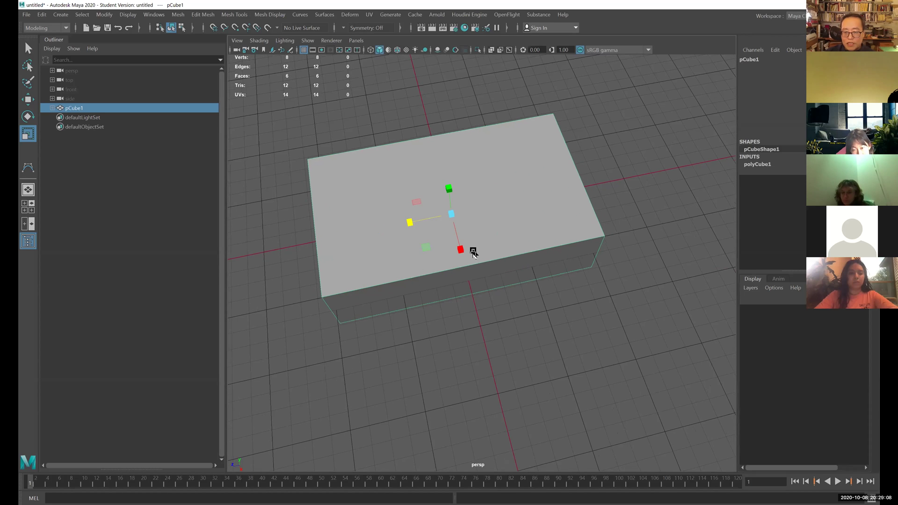
pyautogui.keyDown('alt'); pyautogui.moveTo(476, 250); pyautogui.dragTo(580, 201); pyautogui.keyUp('alt')
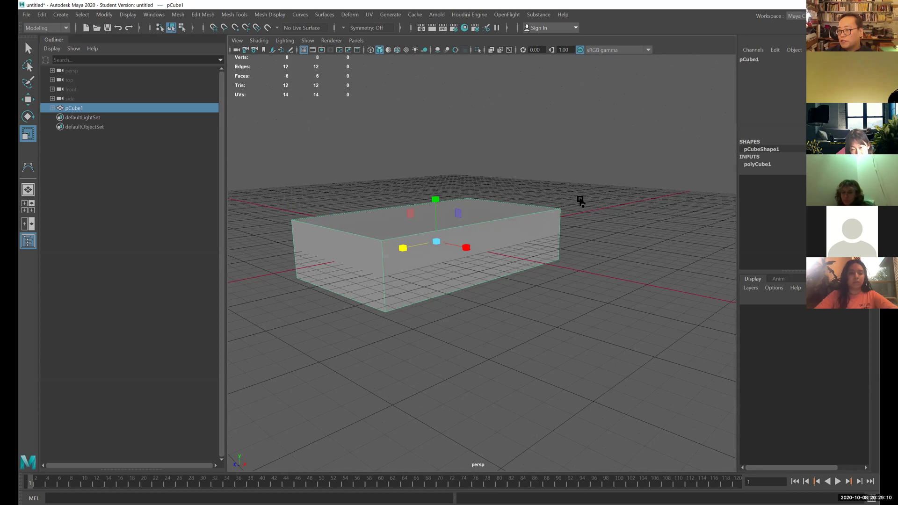
pyautogui.press('Return')
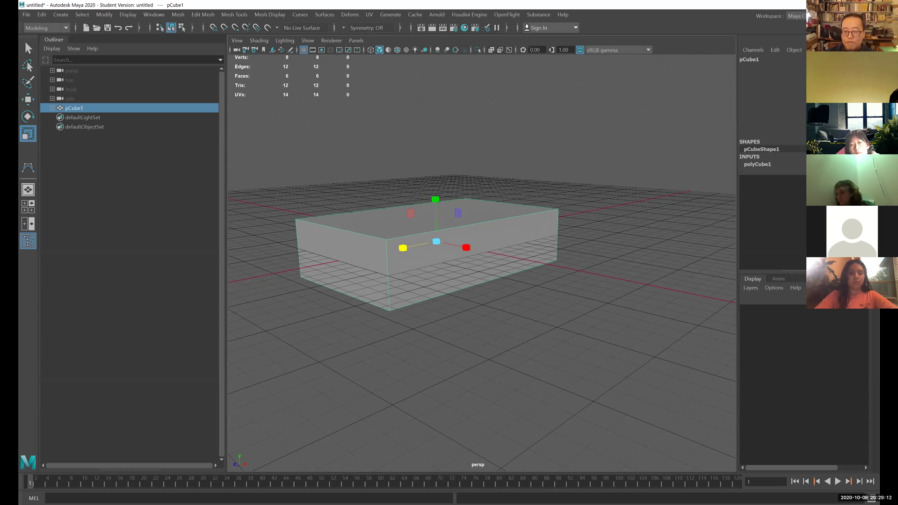
# - Set the polygon cube's subdivisions to 2 across the width, 1 in height and 4 along the depth
pyautogui.keyDown('alt'); pyautogui.moveTo(510, 147); pyautogui.dragTo(600, 156); pyautogui.keyUp('alt')
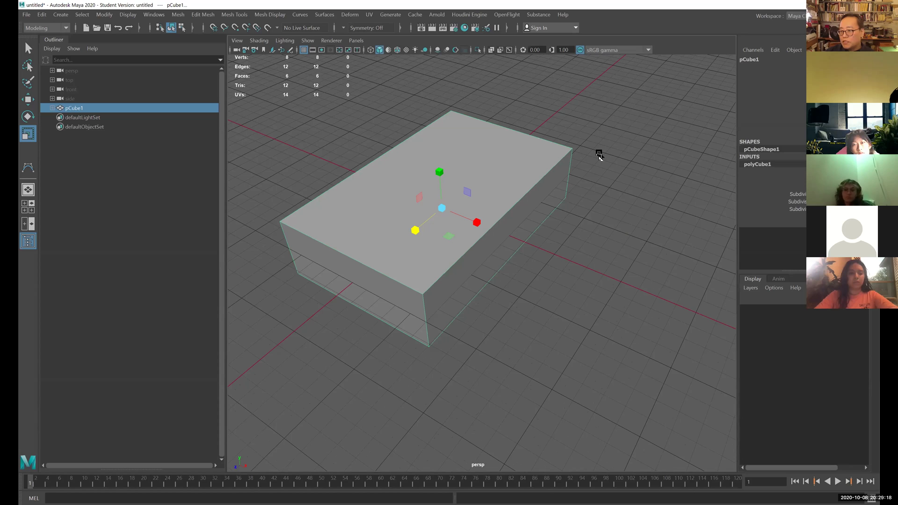
pyautogui.click(795, 194)
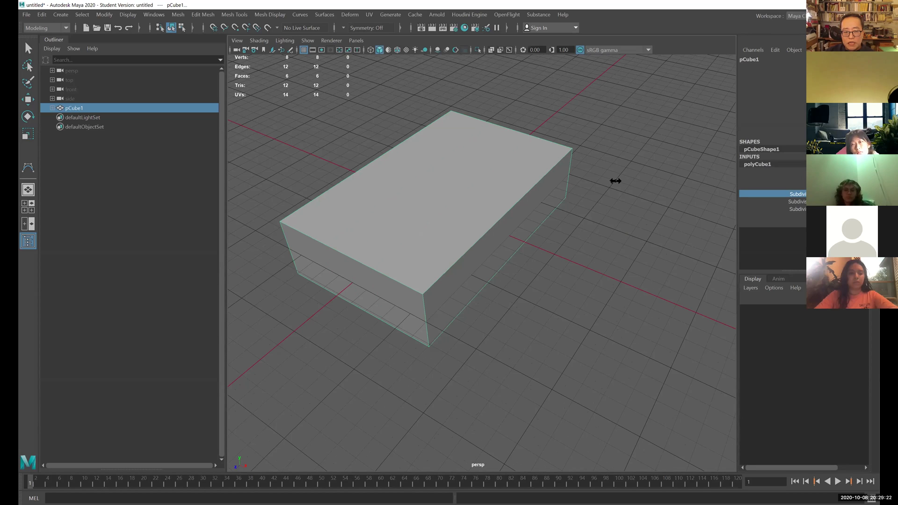
pyautogui.moveTo(616, 181); pyautogui.dragTo(614, 202, button='middle')
pyautogui.click(796, 202)
pyautogui.click(796, 209)
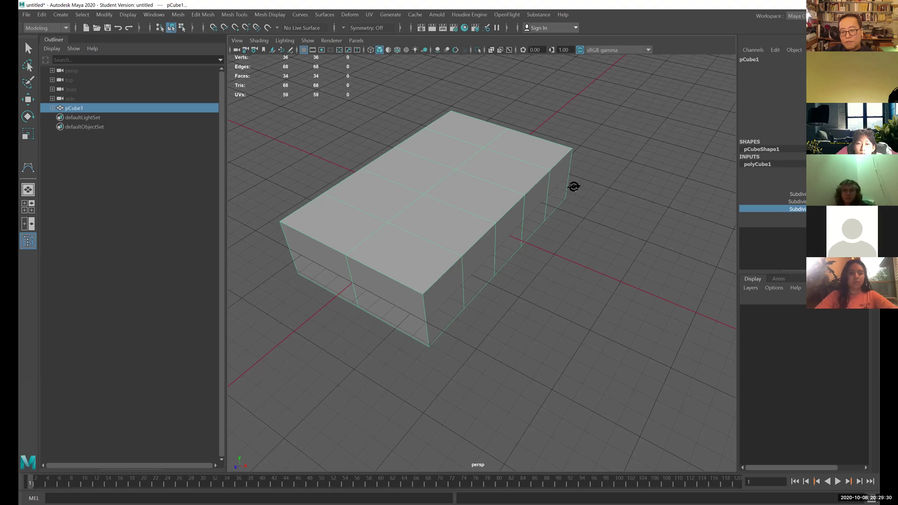
pyautogui.keyDown('alt'); pyautogui.moveTo(574, 187); pyautogui.dragTo(596, 203); pyautogui.keyUp('alt')
pyautogui.moveTo(595, 203); pyautogui.dragTo(594, 201, button='middle')
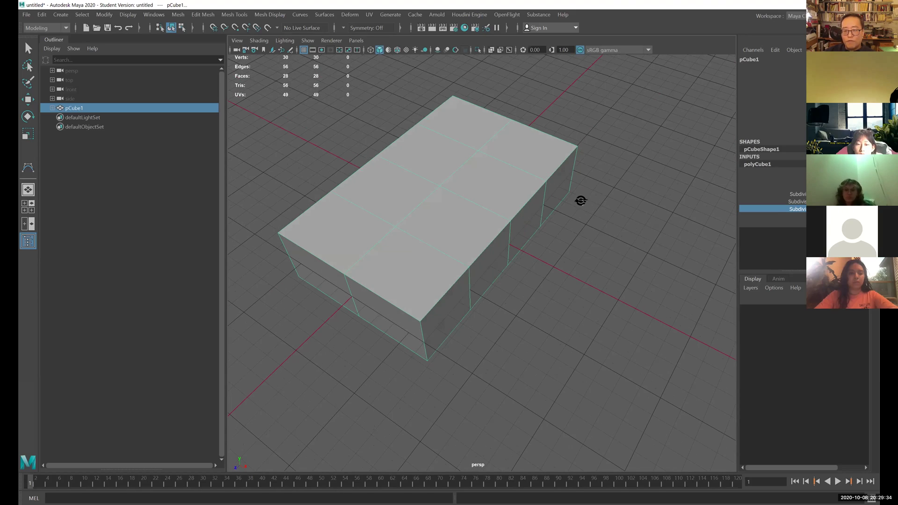
# - Activate the Move tool for the subdivided block and display the scene in the top, perspective, front and side four-view layout
pyautogui.keyDown('alt'); pyautogui.moveTo(580, 200); pyautogui.dragTo(346, 200); pyautogui.keyUp('alt')
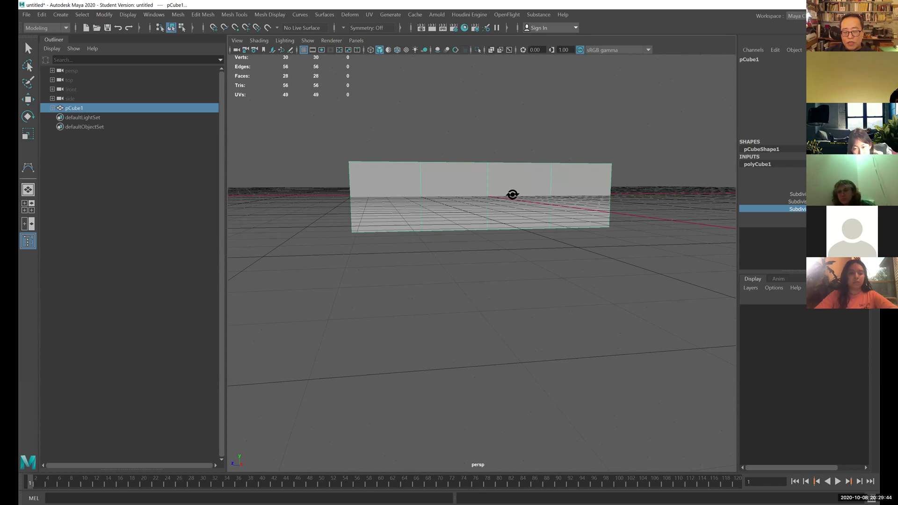
pyautogui.keyDown('alt'); pyautogui.moveTo(513, 195); pyautogui.dragTo(468, 189); pyautogui.keyUp('alt')
pyautogui.press('w')
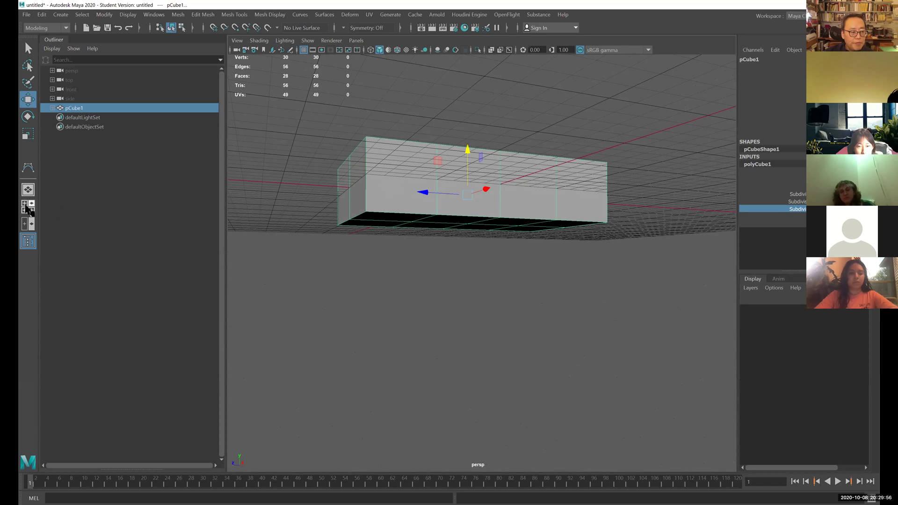
pyautogui.click(28, 206)
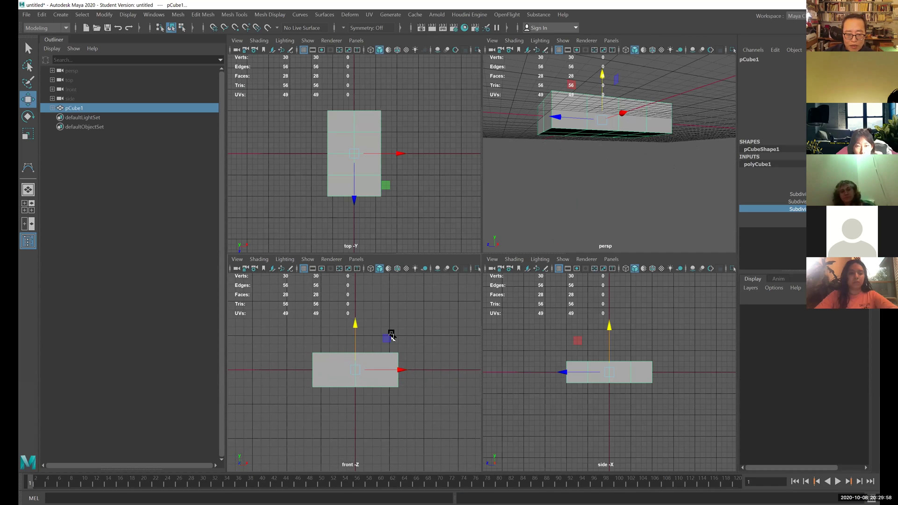
# - Check the block in the front and perspective views, then fill the workspace with the front view framed on it
pyautogui.keyDown('alt'); pyautogui.moveTo(391, 335); pyautogui.dragTo(398, 319, button='middle'); pyautogui.keyUp('alt')
pyautogui.press('space')
pyautogui.keyDown('alt'); pyautogui.moveTo(398, 319); pyautogui.dragTo(557, 288, button='right'); pyautogui.keyUp('alt')
pyautogui.keyDown('alt'); pyautogui.moveTo(557, 288); pyautogui.dragTo(519, 342, button='middle'); pyautogui.keyUp('alt')
pyautogui.keyDown('alt'); pyautogui.moveTo(520, 339); pyautogui.dragTo(534, 338, button='right'); pyautogui.keyUp('alt')
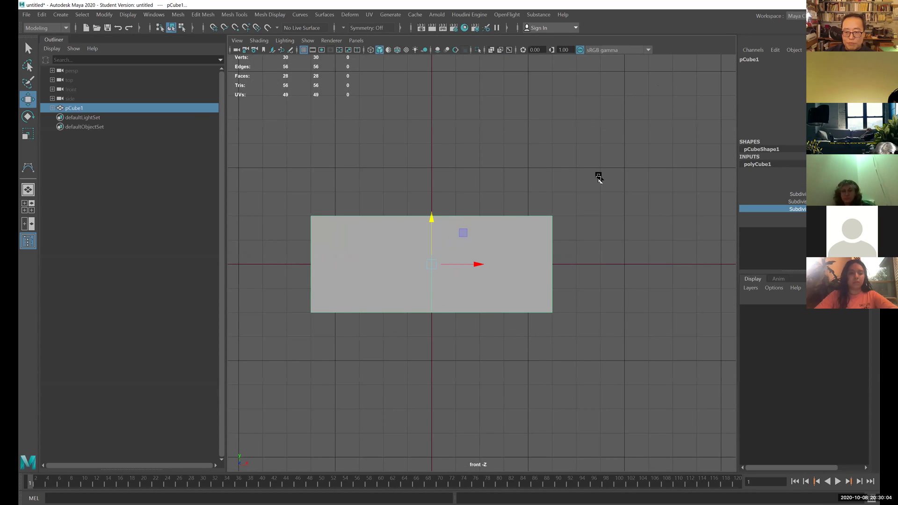
pyautogui.press('space')
pyautogui.press('space')
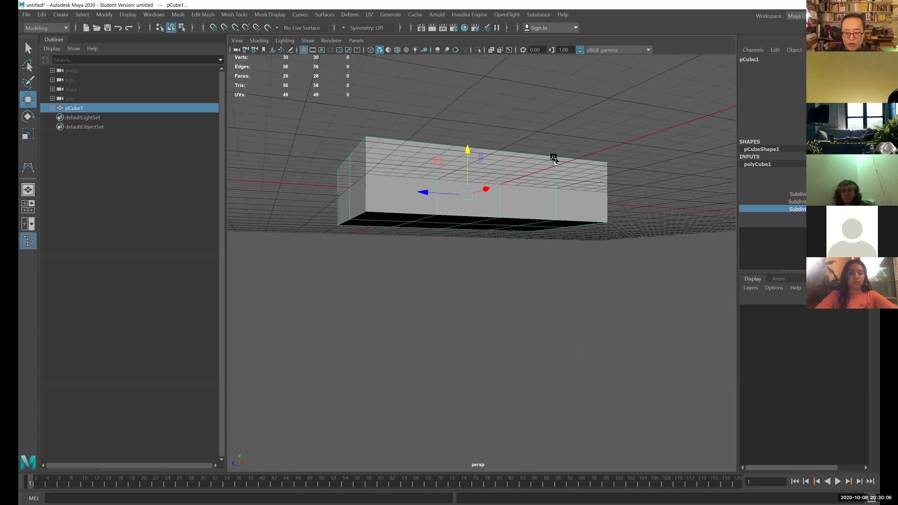
pyautogui.press('space')
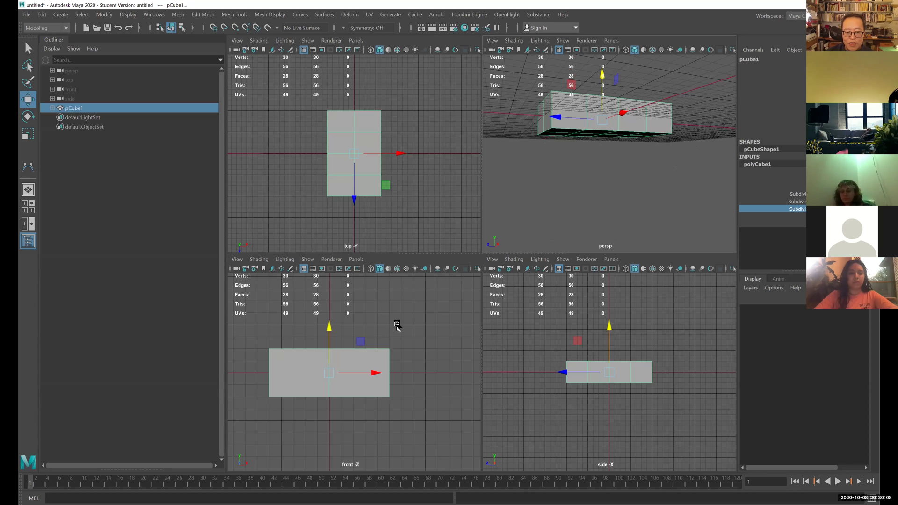
pyautogui.press('space')
pyautogui.scroll(3, 453, 274)
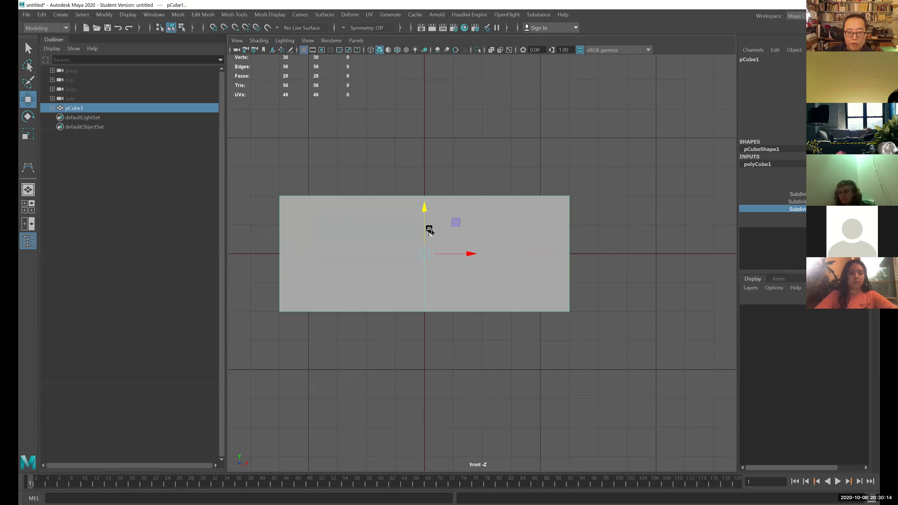
# - Try to move the block's pivot straight down to its base freehand, and undo the last pivot move
pyautogui.press('d')
pyautogui.moveTo(425, 214); pyautogui.dragTo(477, 283)
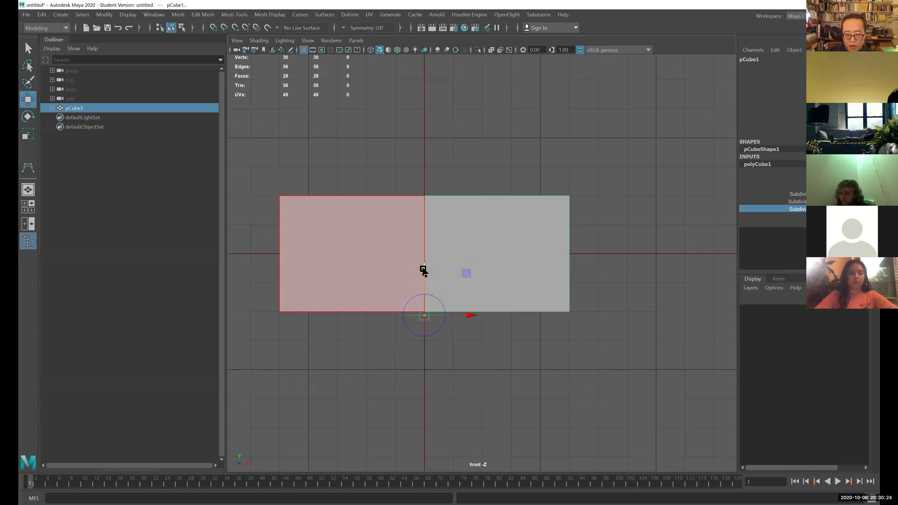
pyautogui.moveTo(422, 268); pyautogui.dragTo(423, 297)
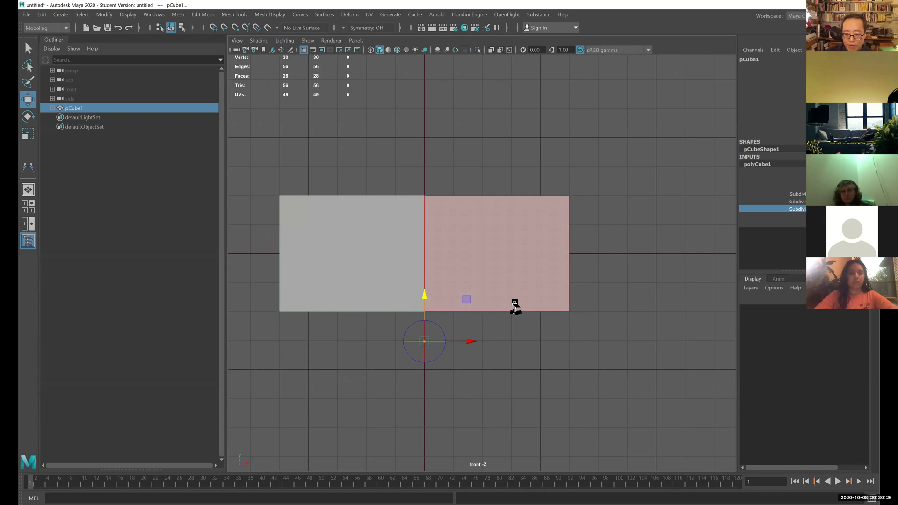
pyautogui.press('d')
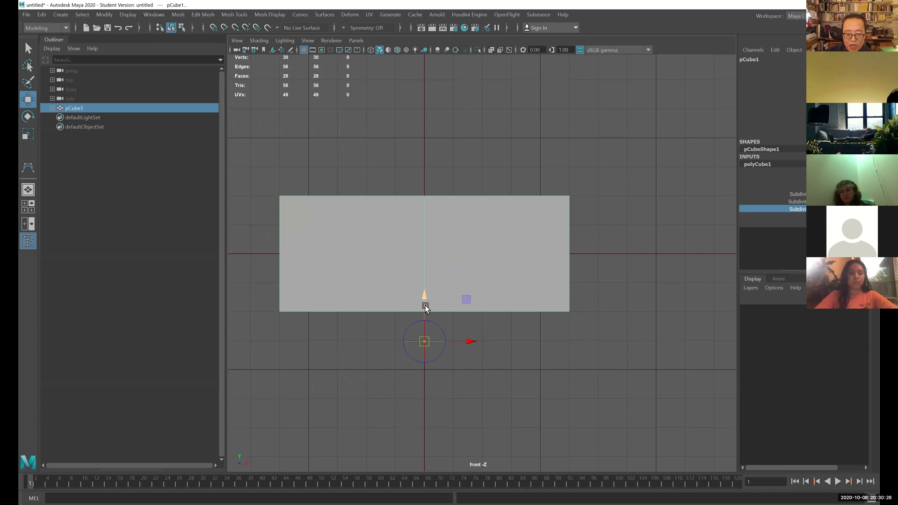
pyautogui.moveTo(426, 311); pyautogui.dragTo(443, 325)
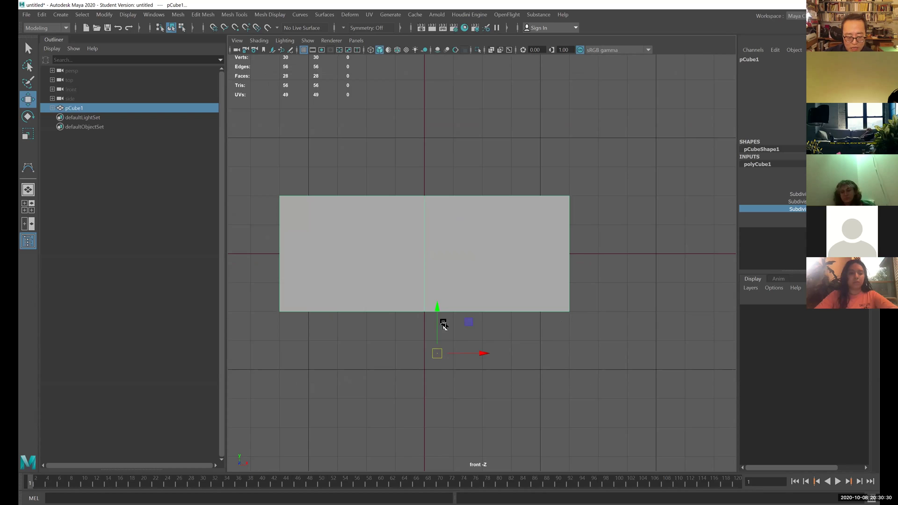
pyautogui.hotkey('ctrl', 'z')
# - Snap the block's pivot to the middle of its bottom edge in the front view
pyautogui.press('d')
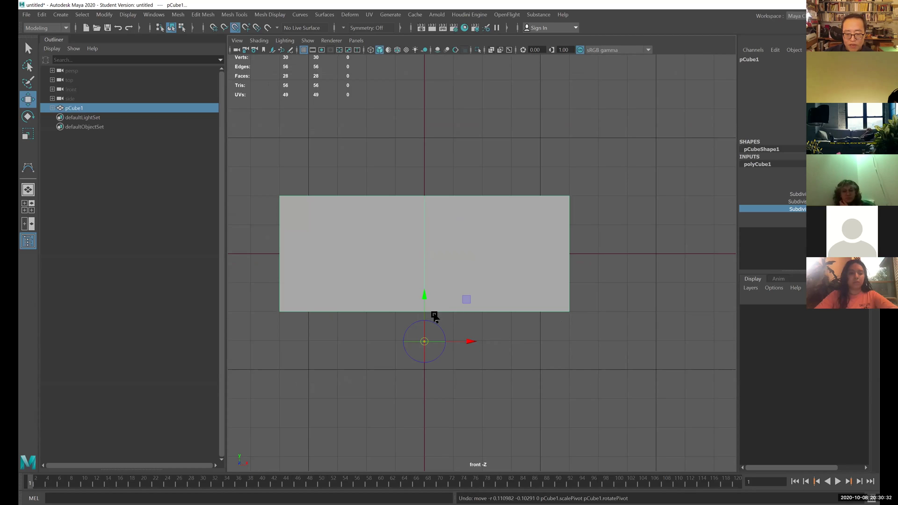
pyautogui.moveTo(421, 301); pyautogui.dragTo(566, 293)
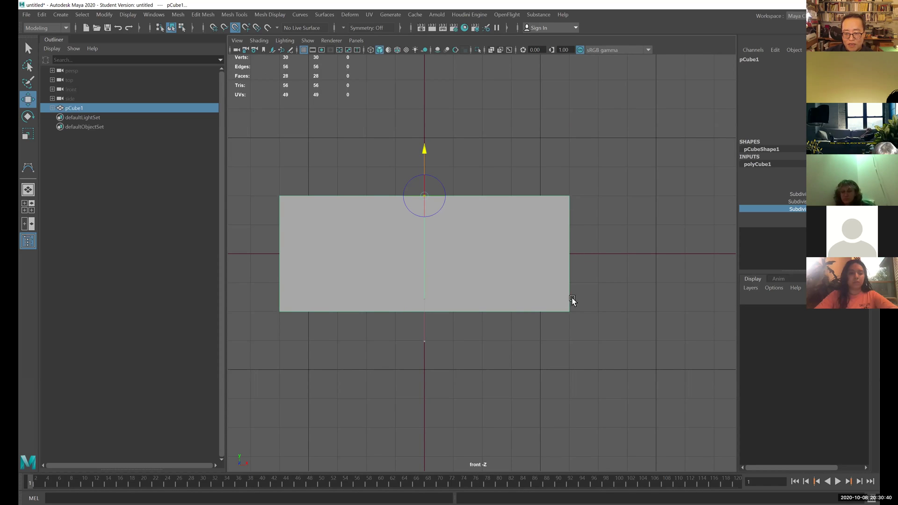
pyautogui.moveTo(572, 298); pyautogui.dragTo(572, 314)
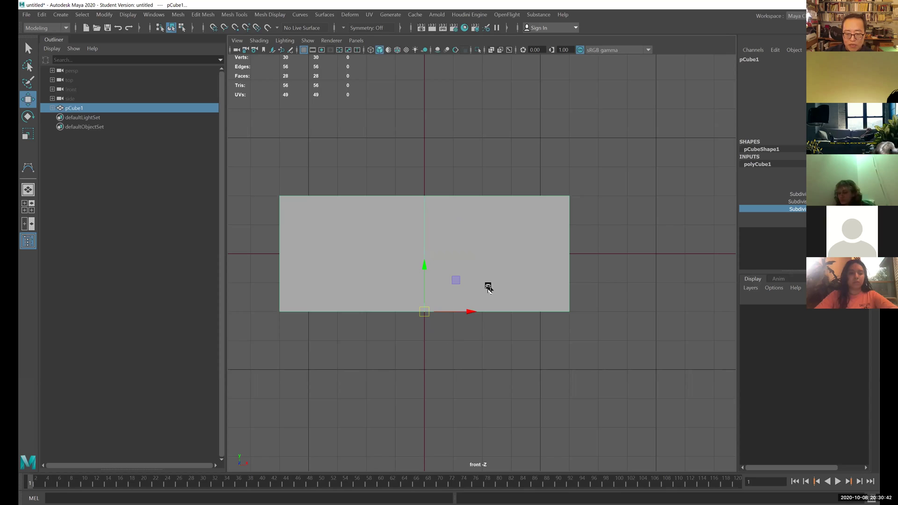
# - Move the block straight up in the front view so that its bottom edge sits on the grid's horizontal axis
pyautogui.keyDown('alt'); pyautogui.moveTo(488, 287); pyautogui.dragTo(454, 229, button='middle'); pyautogui.keyUp('alt')
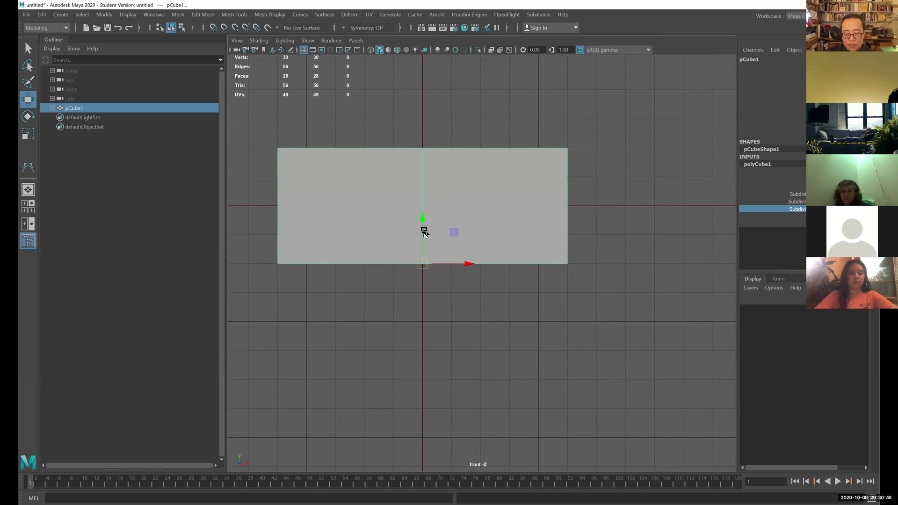
pyautogui.keyDown('alt'); pyautogui.moveTo(464, 285); pyautogui.dragTo(487, 294, button='right'); pyautogui.keyUp('alt')
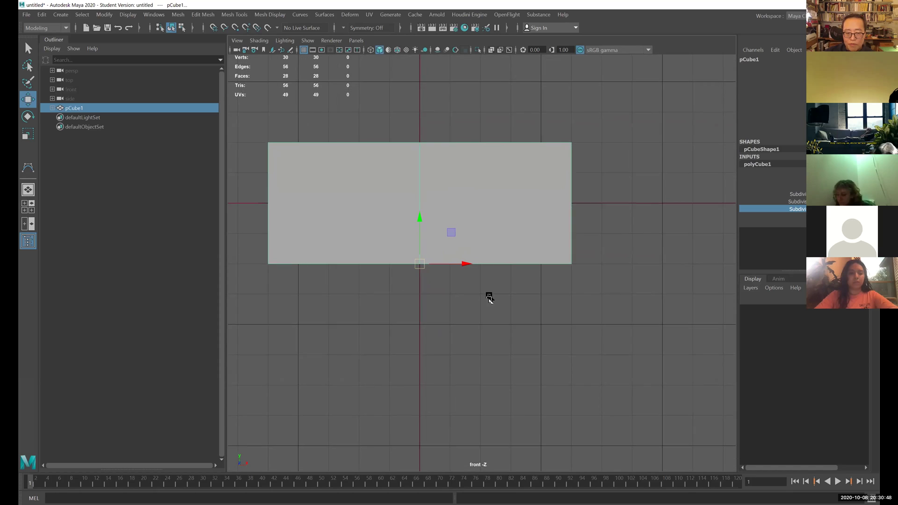
pyautogui.keyDown('alt'); pyautogui.moveTo(487, 295); pyautogui.dragTo(491, 305, button='middle'); pyautogui.keyUp('alt')
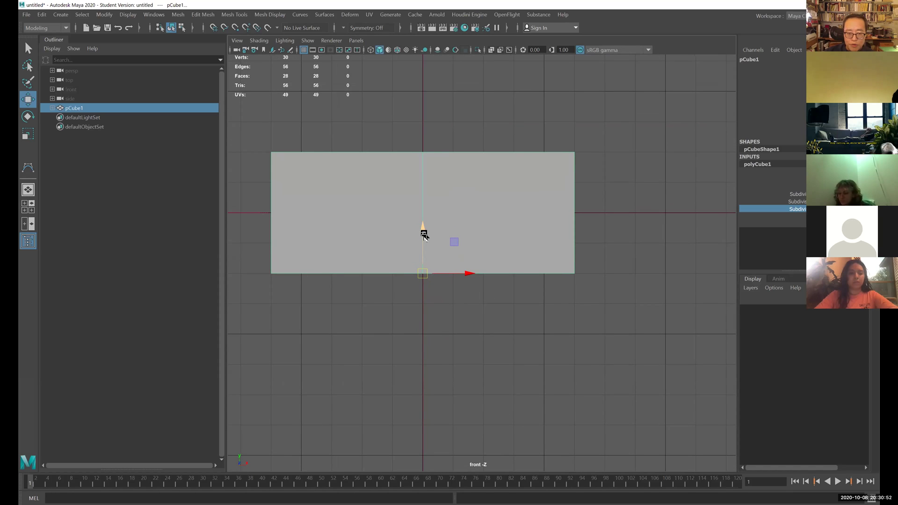
pyautogui.moveTo(424, 235); pyautogui.dragTo(444, 192)
pyautogui.moveTo(481, 320); pyautogui.dragTo(487, 213, button='middle')
pyautogui.keyDown('alt'); pyautogui.moveTo(482, 261); pyautogui.dragTo(483, 295, button='middle'); pyautogui.keyUp('alt')
pyautogui.keyDown('alt'); pyautogui.moveTo(483, 295); pyautogui.dragTo(507, 289, button='right'); pyautogui.keyUp('alt')
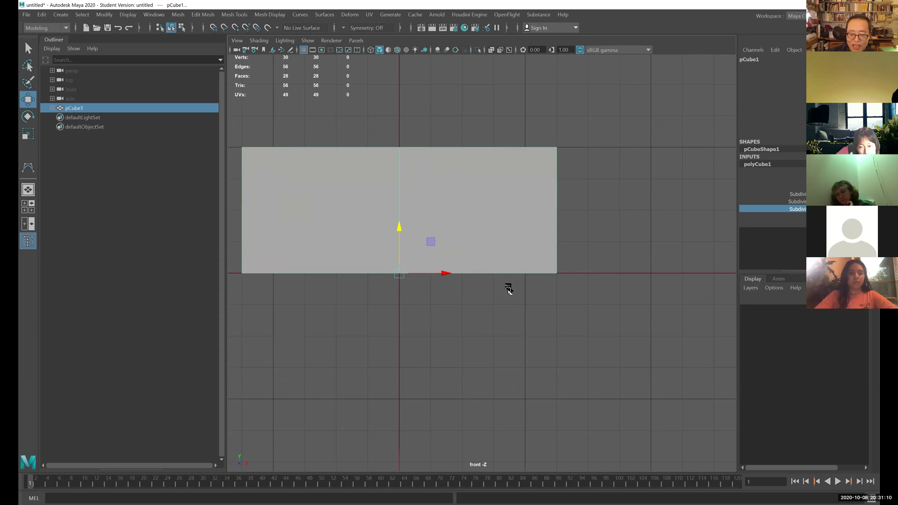
# - Fill the workspace with the perspective view and rename the block Mouse_Organic_V2_FORM
pyautogui.press('space')
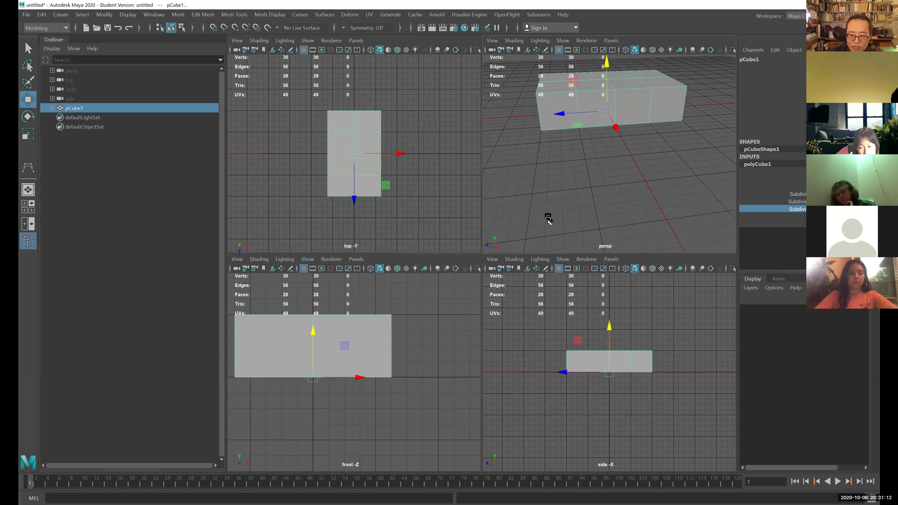
pyautogui.press('space')
pyautogui.keyDown('alt'); pyautogui.moveTo(549, 219); pyautogui.dragTo(632, 200); pyautogui.keyUp('alt')
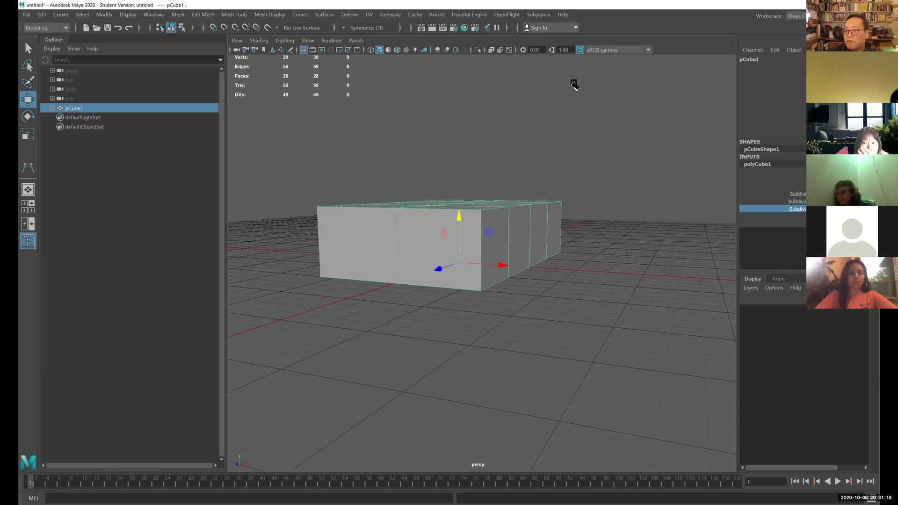
pyautogui.doubleClick(758, 61)
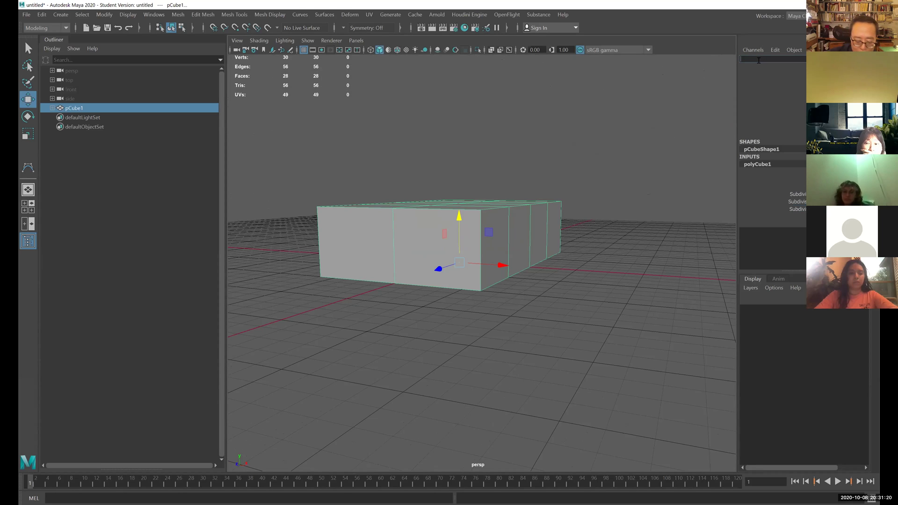
pyautogui.write('Mouse')
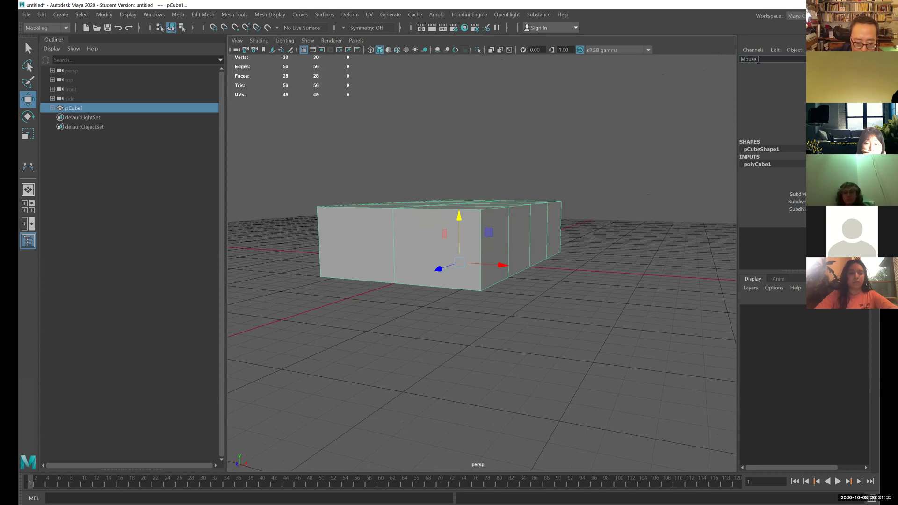
pyautogui.write(' Organi')
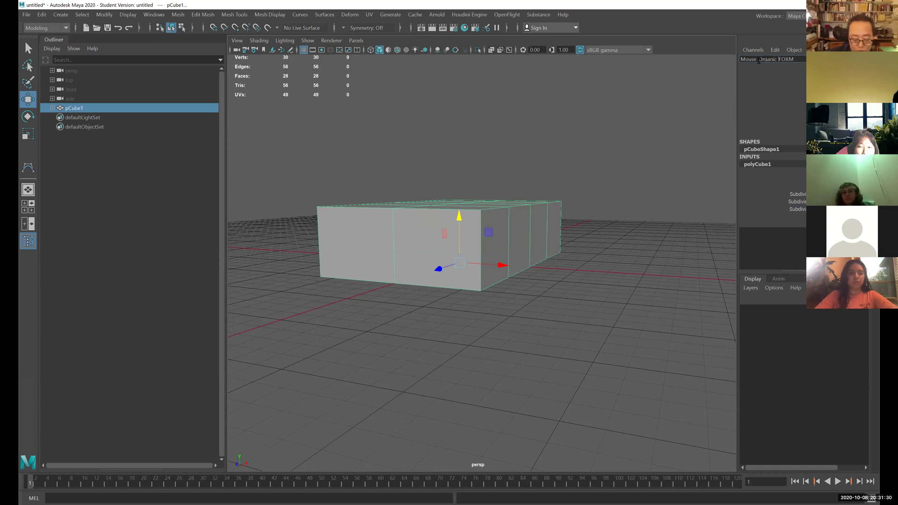
pyautogui.write('c V2')
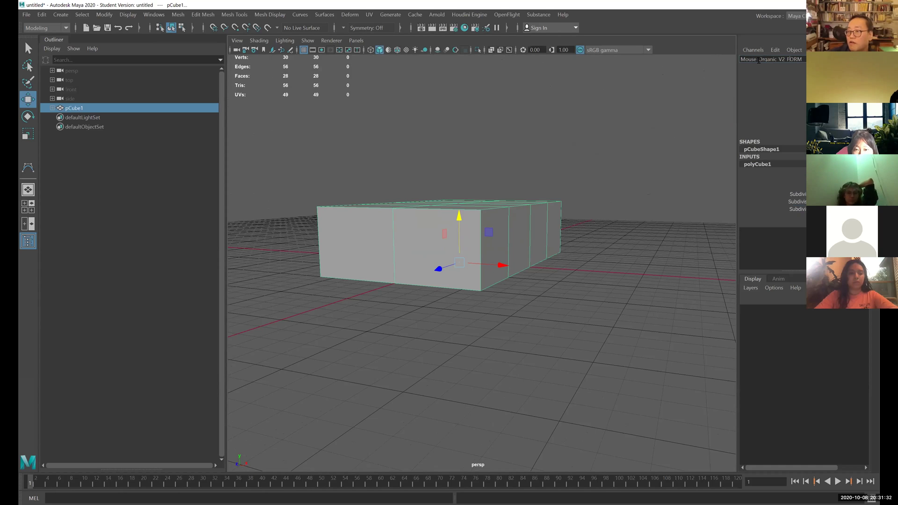
pyautogui.press('Return')
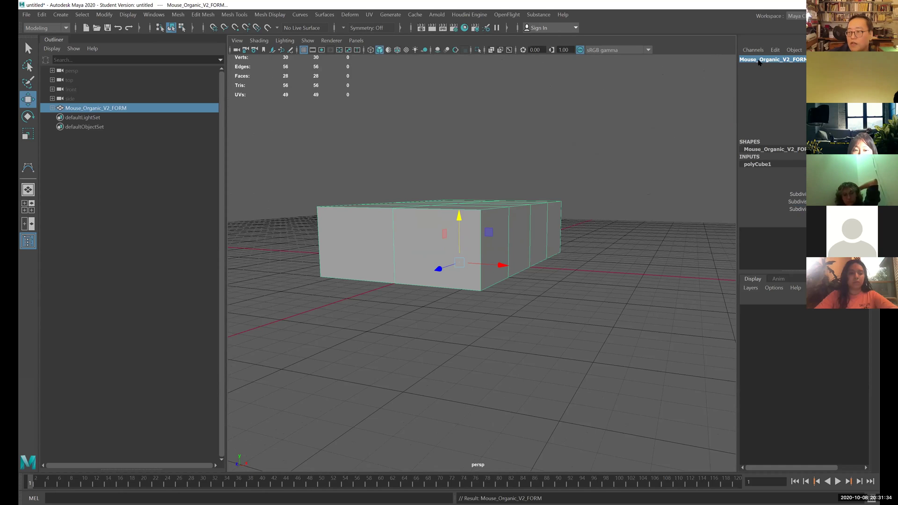
# - Create a display layer containing the selected mouse form and test it by toggling its visibility off and on
pyautogui.keyDown('alt'); pyautogui.moveTo(675, 104); pyautogui.dragTo(563, 212); pyautogui.keyUp('alt')
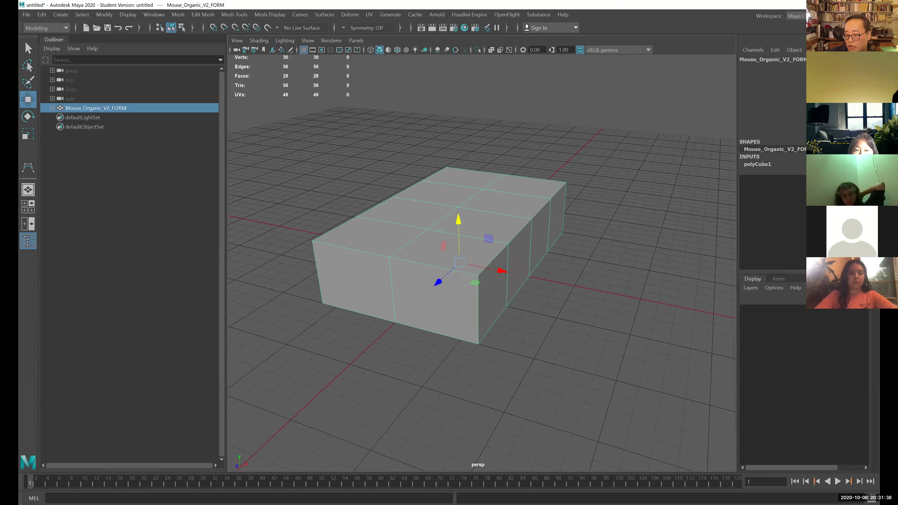
pyautogui.click(863, 299)
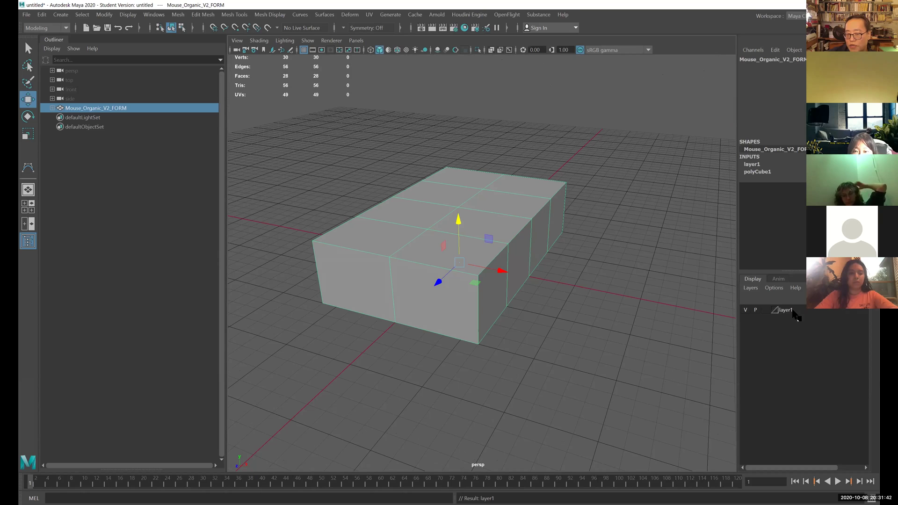
pyautogui.click(746, 310)
pyautogui.click(746, 310)
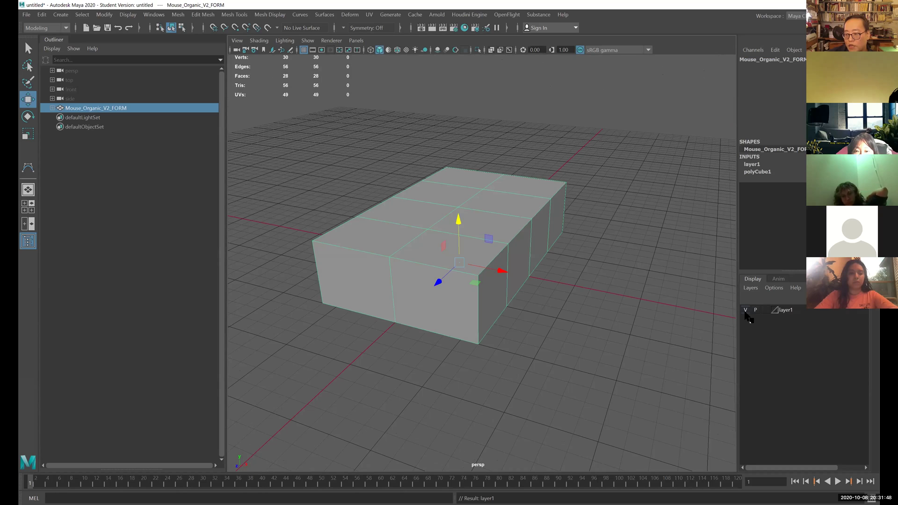
pyautogui.click(746, 311)
pyautogui.click(746, 310)
pyautogui.click(746, 310)
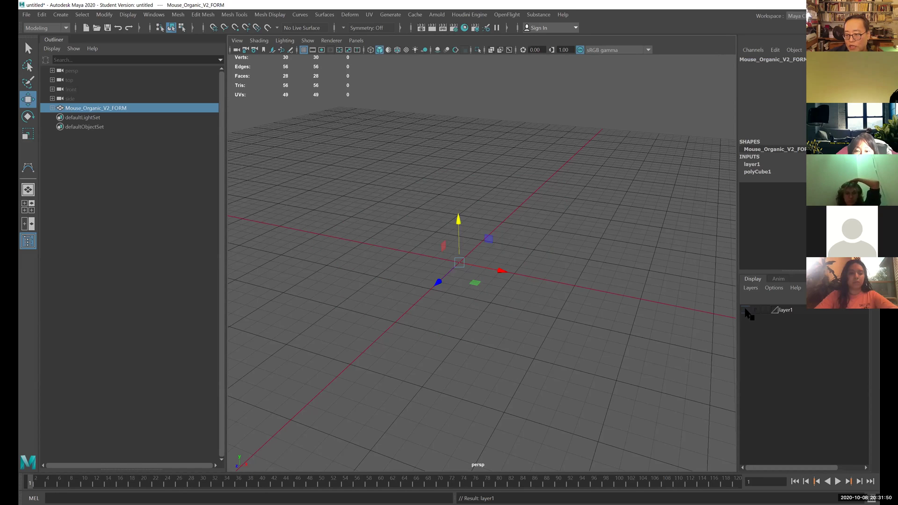
pyautogui.click(746, 310)
pyautogui.click(502, 184)
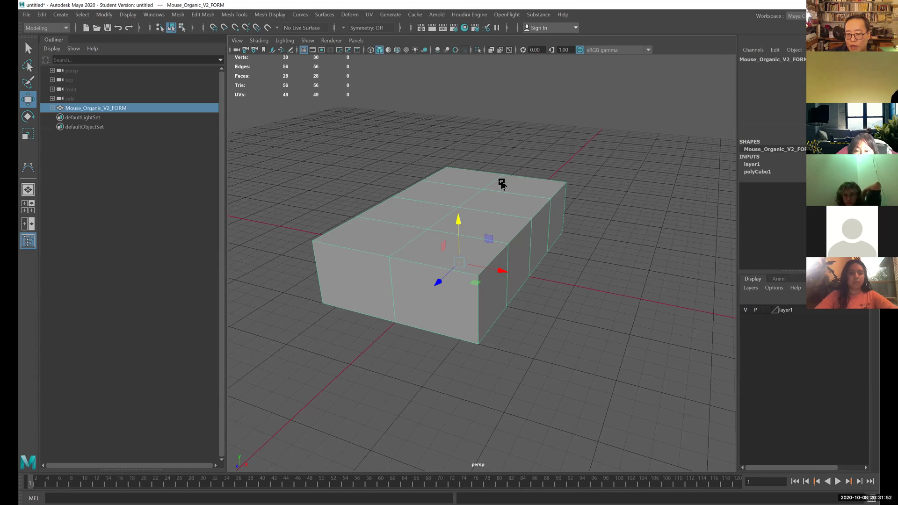
pyautogui.keyDown('alt'); pyautogui.moveTo(580, 236); pyautogui.dragTo(595, 264); pyautogui.keyUp('alt')
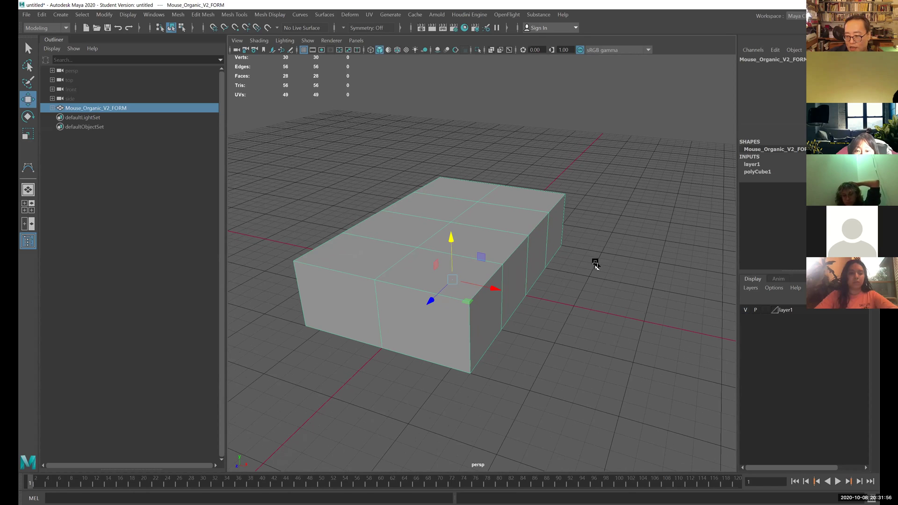
pyautogui.click(746, 310)
pyautogui.hotkey('ctrl', 'z')
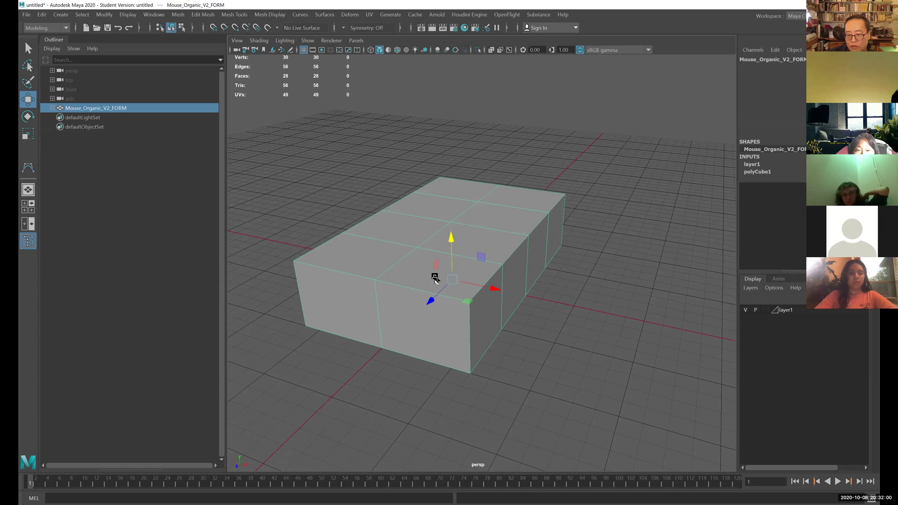
# - Duplicate the mouse form in place and assign the copy to a second new display layer
pyautogui.keyDown('alt'); pyautogui.moveTo(559, 250); pyautogui.dragTo(541, 251, button='right'); pyautogui.keyUp('alt')
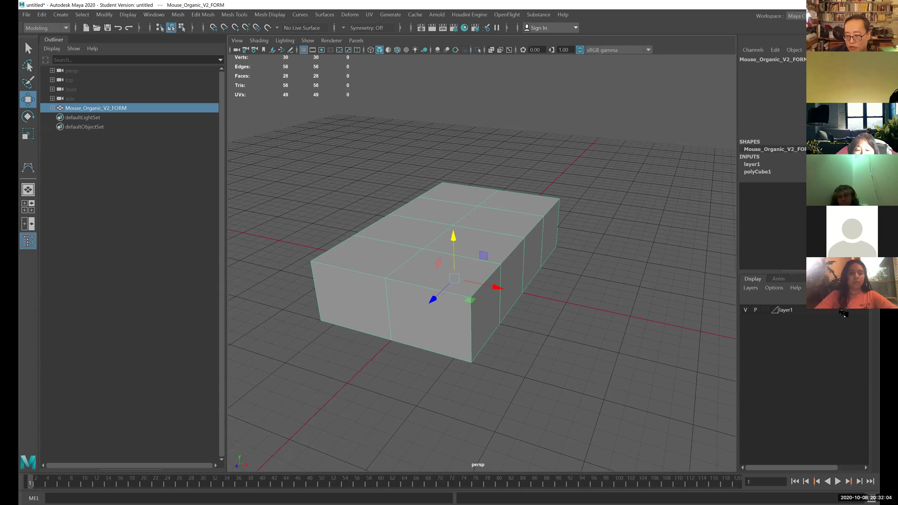
pyautogui.hotkey('ctrl', 'd')
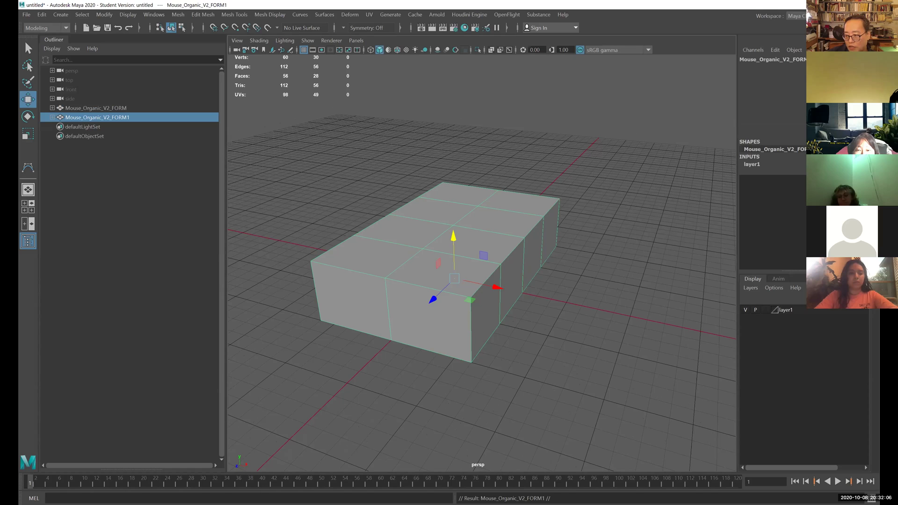
pyautogui.click(863, 298)
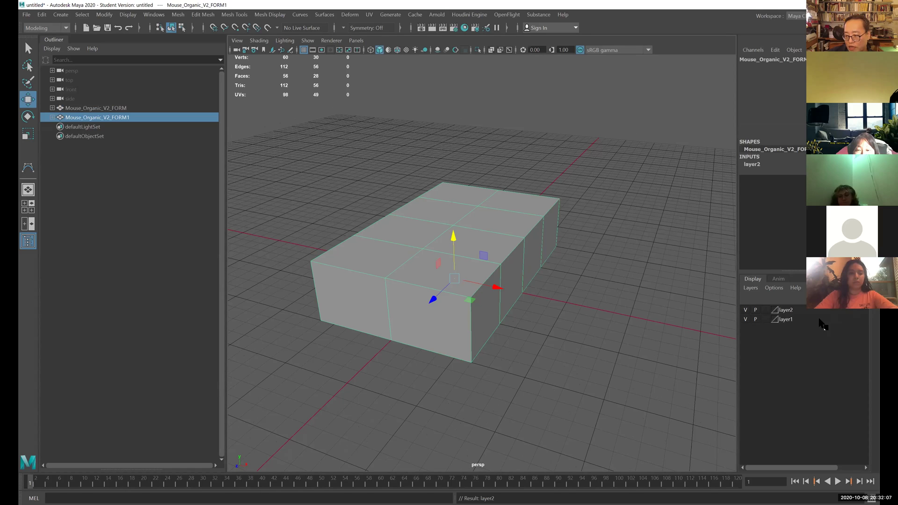
# - Hide the copy's display layer, clear the selection, and toggle layer1's visibility, leaving only the original form shown
pyautogui.click(786, 319)
pyautogui.click(746, 319)
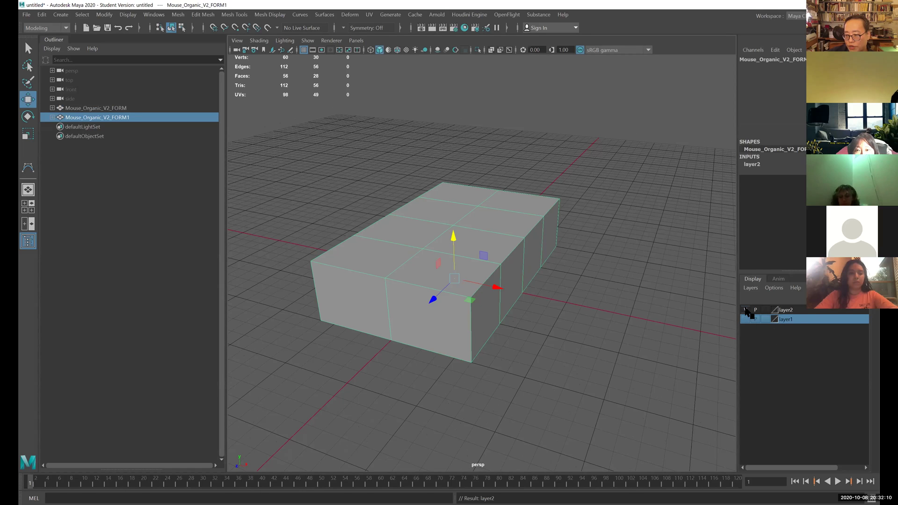
pyautogui.click(746, 310)
pyautogui.click(726, 326)
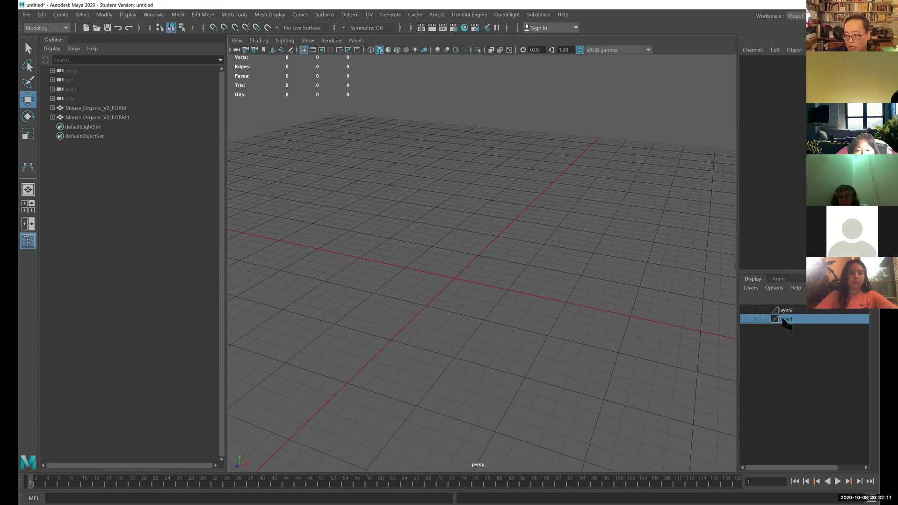
pyautogui.click(745, 319)
pyautogui.click(746, 320)
pyautogui.click(746, 319)
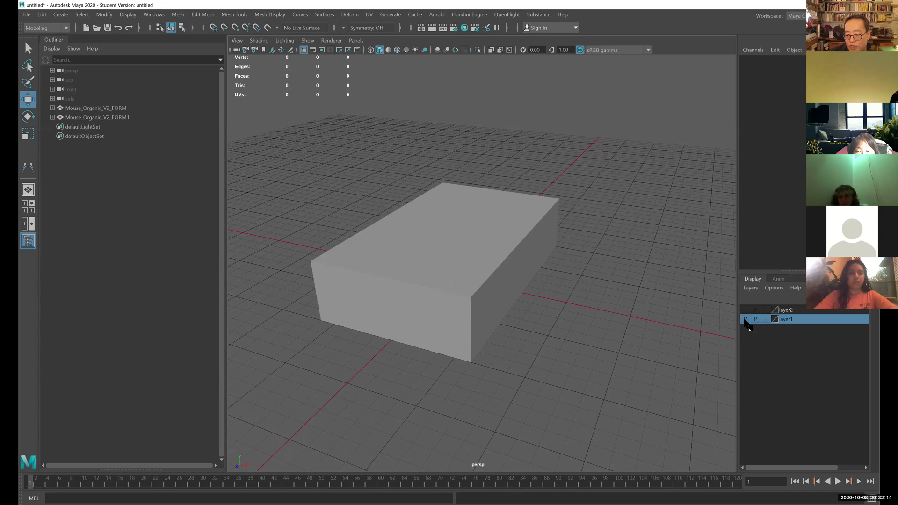
# - Hide layer1, show layer2, and select the duplicated mouse form
pyautogui.click(745, 319)
pyautogui.click(745, 310)
pyautogui.click(746, 309)
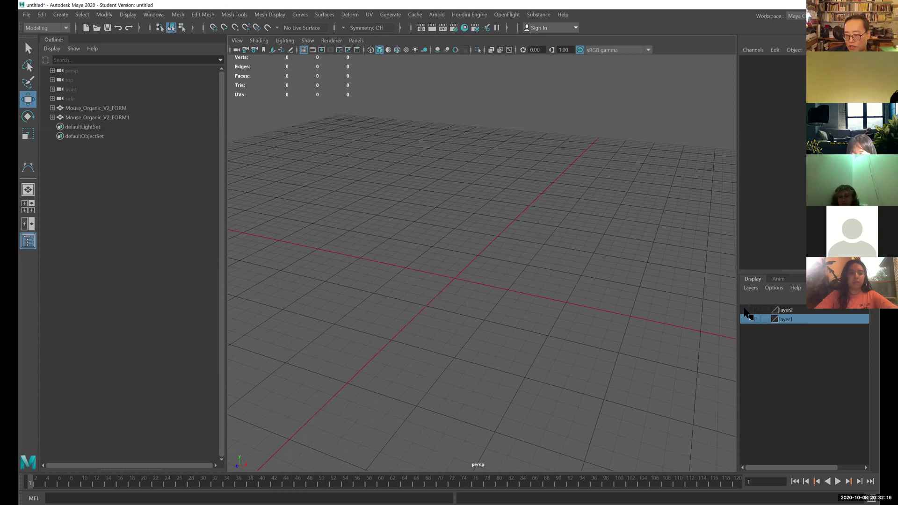
pyautogui.click(746, 310)
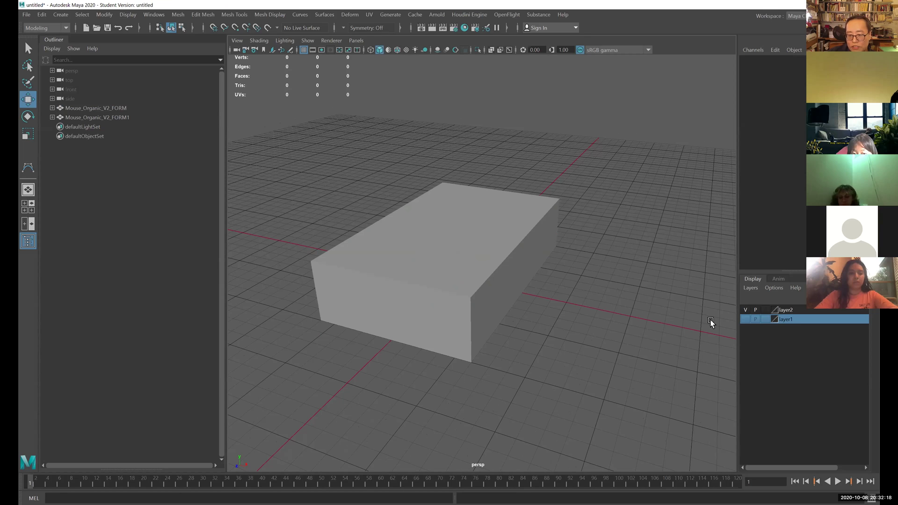
pyautogui.click(533, 250)
pyautogui.keyDown('alt'); pyautogui.moveTo(491, 260); pyautogui.dragTo(600, 230); pyautogui.keyUp('alt')
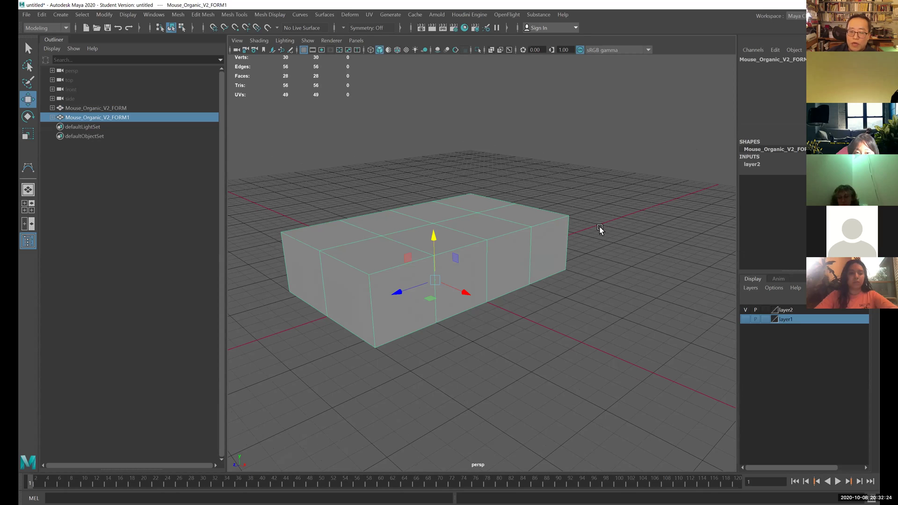
pyautogui.keyDown('alt'); pyautogui.moveTo(597, 228); pyautogui.dragTo(509, 255); pyautogui.keyUp('alt')
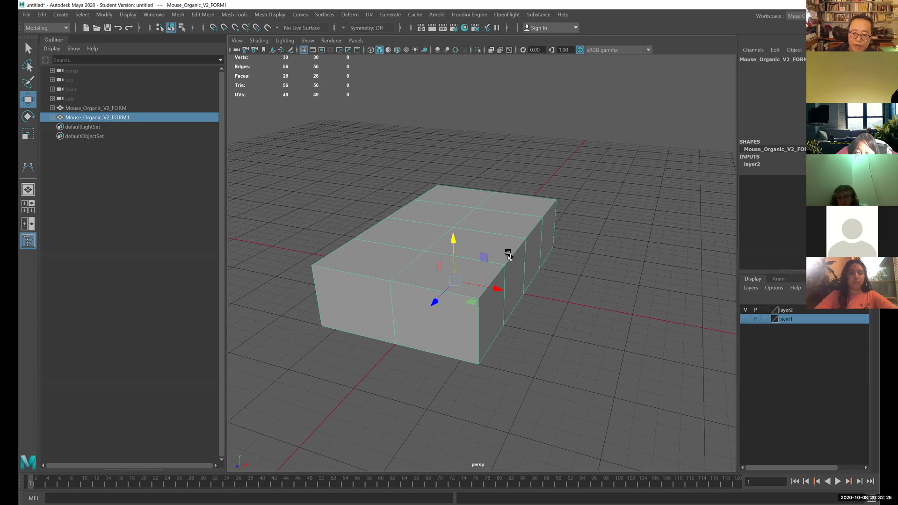
# - Compare the duplicated mouse form's faceted display with its smooth mesh preview by switching between them several times
pyautogui.keyDown('alt'); pyautogui.moveTo(503, 305); pyautogui.dragTo(493, 307); pyautogui.keyUp('alt')
pyautogui.moveTo(481, 271)
pyautogui.keyDown('alt'); pyautogui.mouseDown()
pyautogui.moveTo(522, 270)
pyautogui.moveTo(531, 254)
pyautogui.moveTo(543, 262)
pyautogui.moveTo(544, 237)
pyautogui.moveTo(544, 256)
pyautogui.moveTo(573, 255)
pyautogui.mouseUp(); pyautogui.keyUp('alt')
pyautogui.press('3')
pyautogui.press('1')
pyautogui.press('3')
pyautogui.press('1')
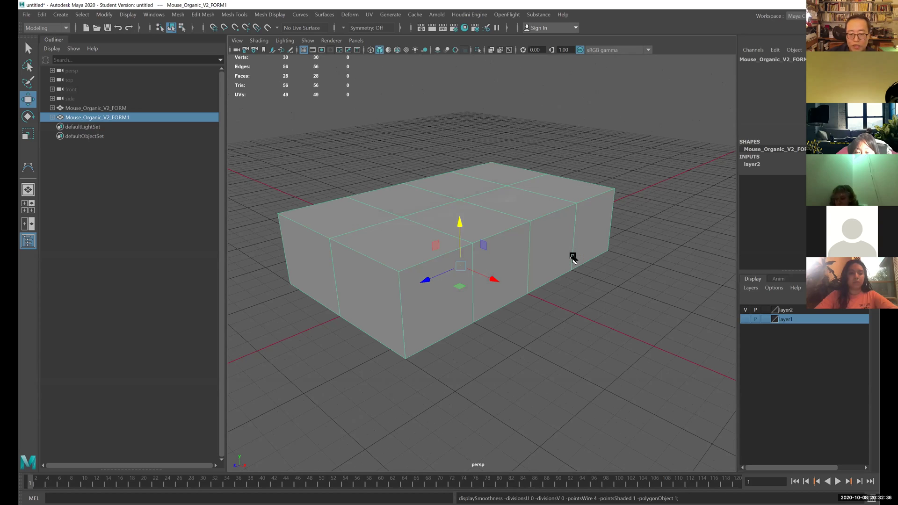
pyautogui.press('3')
pyautogui.press('1')
pyautogui.press('3')
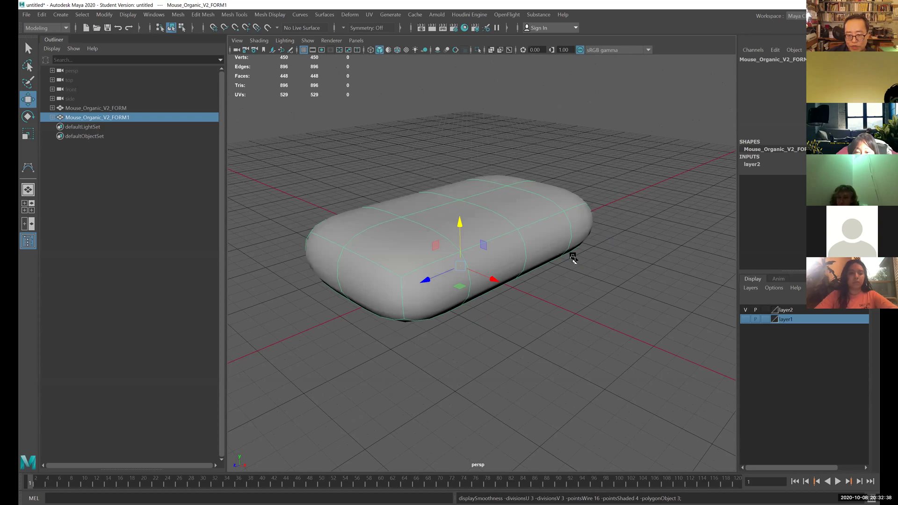
pyautogui.press('1')
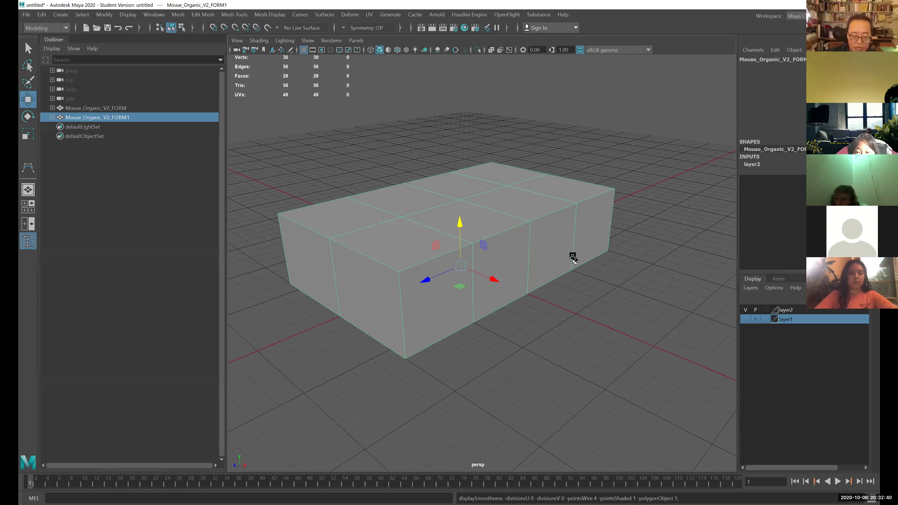
pyautogui.press('3')
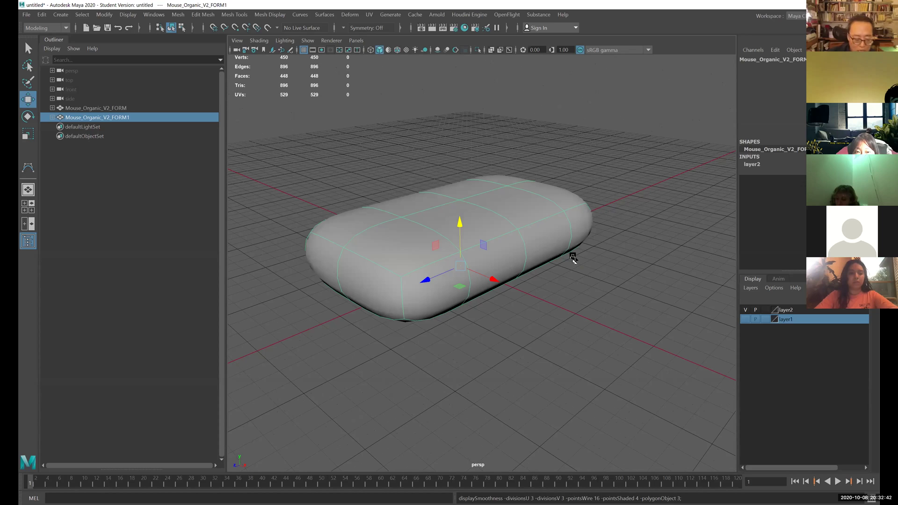
# - Display the duplicated form as a smooth preview inside its original polygon cage and inspect it from several angles
pyautogui.keyDown('alt'); pyautogui.moveTo(573, 258); pyautogui.dragTo(588, 258, button='right'); pyautogui.keyUp('alt')
pyautogui.press('2')
pyautogui.keyDown('alt'); pyautogui.moveTo(583, 257); pyautogui.dragTo(565, 254); pyautogui.keyUp('alt')
pyautogui.keyDown('alt'); pyautogui.moveTo(528, 227); pyautogui.dragTo(468, 217); pyautogui.keyUp('alt')
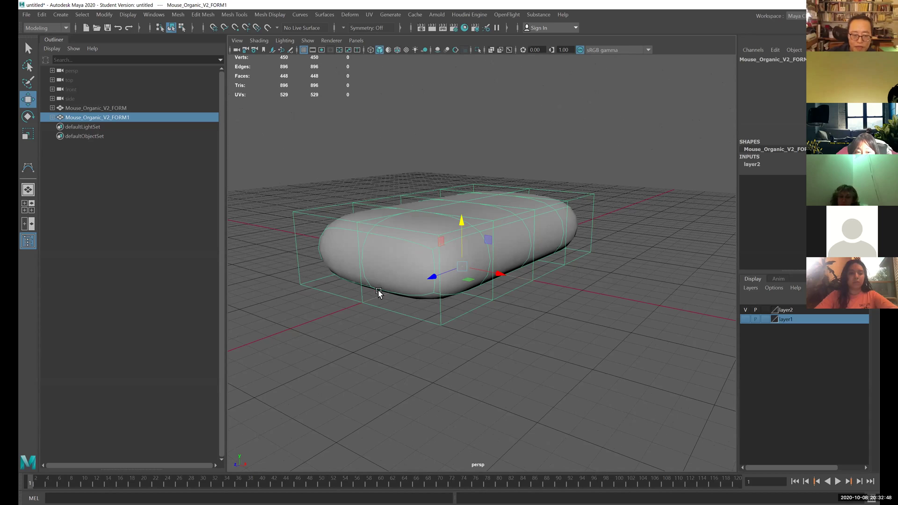
pyautogui.keyDown('alt'); pyautogui.moveTo(553, 211); pyautogui.dragTo(555, 212); pyautogui.keyUp('alt')
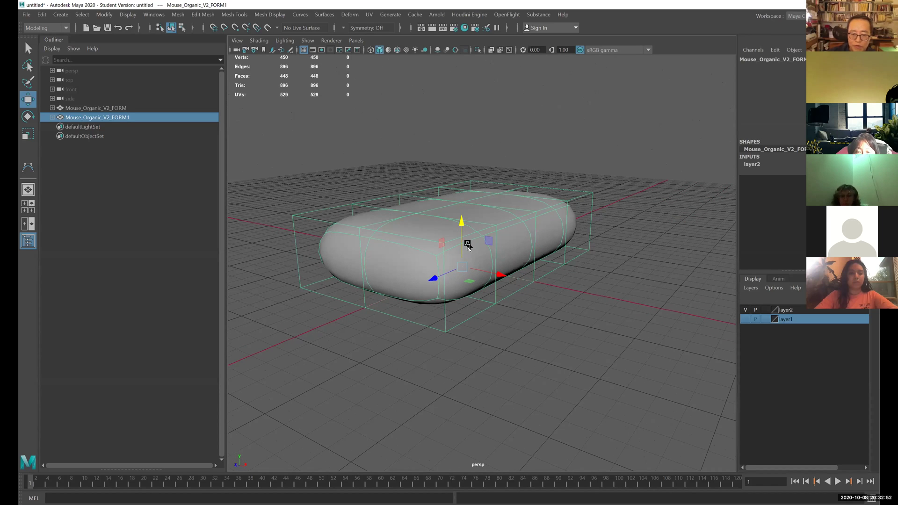
pyautogui.keyDown('alt'); pyautogui.moveTo(468, 246); pyautogui.dragTo(467, 243); pyautogui.keyUp('alt')
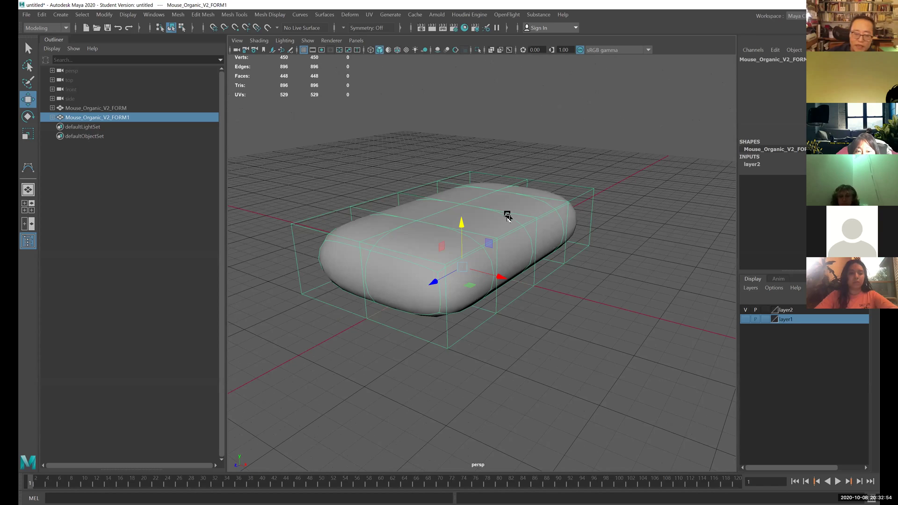
pyautogui.keyDown('alt'); pyautogui.moveTo(507, 221); pyautogui.dragTo(523, 178); pyautogui.keyUp('alt')
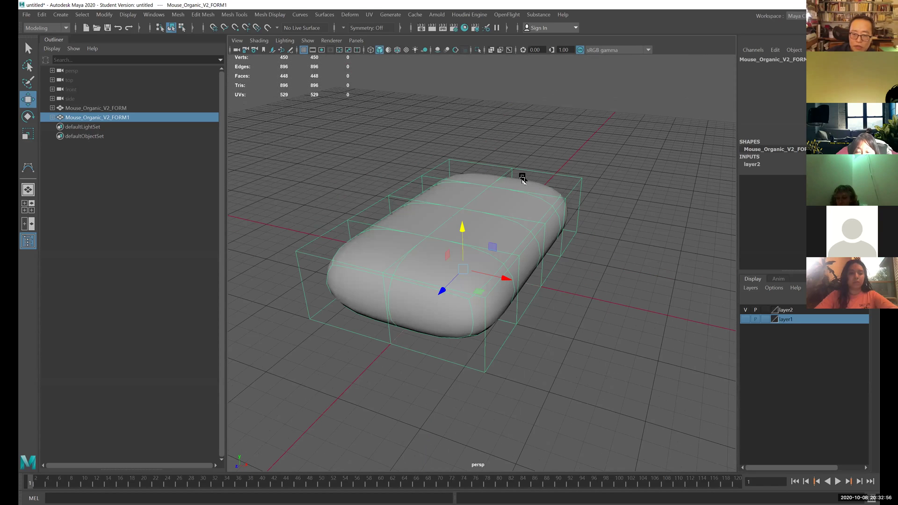
# - Put the form in vertex editing mode and show it enlarged in a full-size top view
pyautogui.moveTo(508, 171); pyautogui.dragTo(487, 160, button='right')
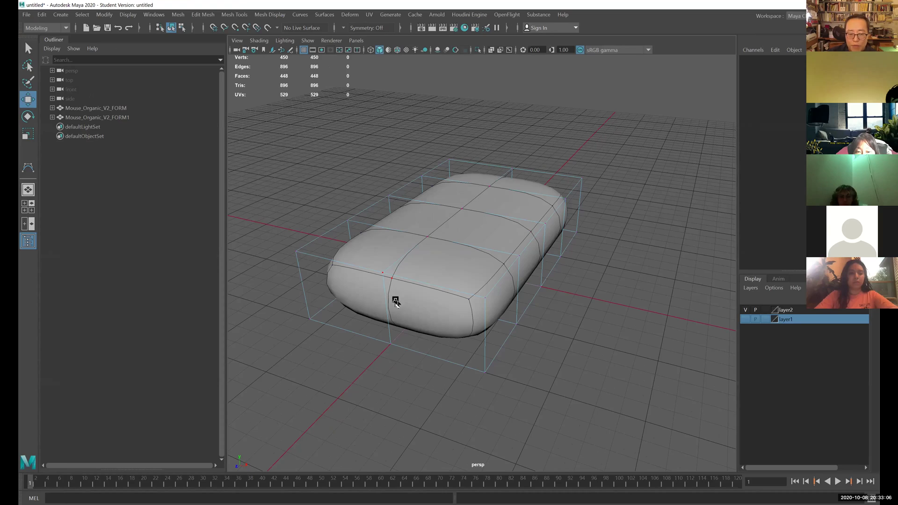
pyautogui.keyDown('alt'); pyautogui.moveTo(407, 275); pyautogui.dragTo(443, 285); pyautogui.keyUp('alt')
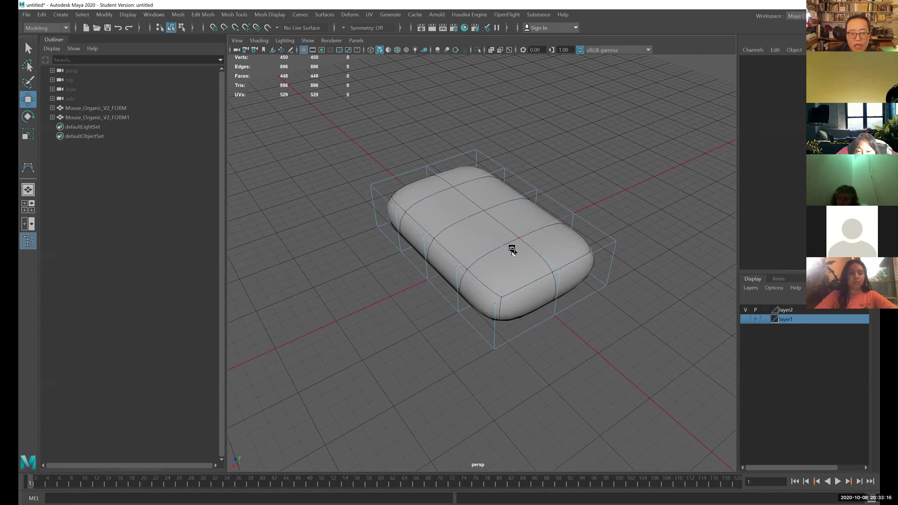
pyautogui.press('space')
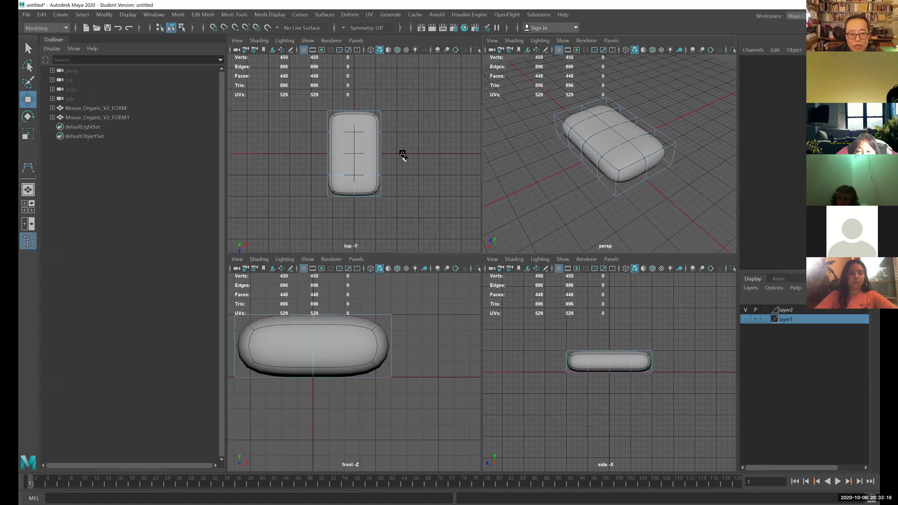
pyautogui.press('space')
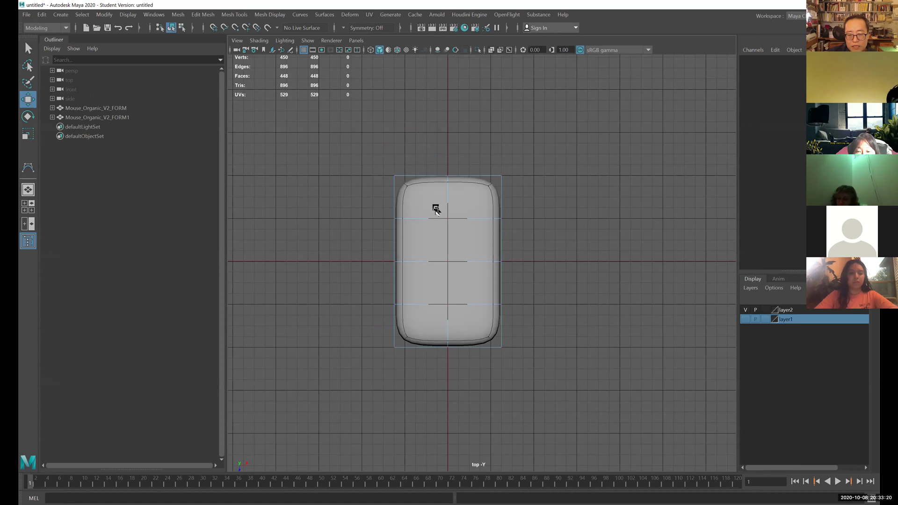
pyautogui.scroll(3, 427, 205)
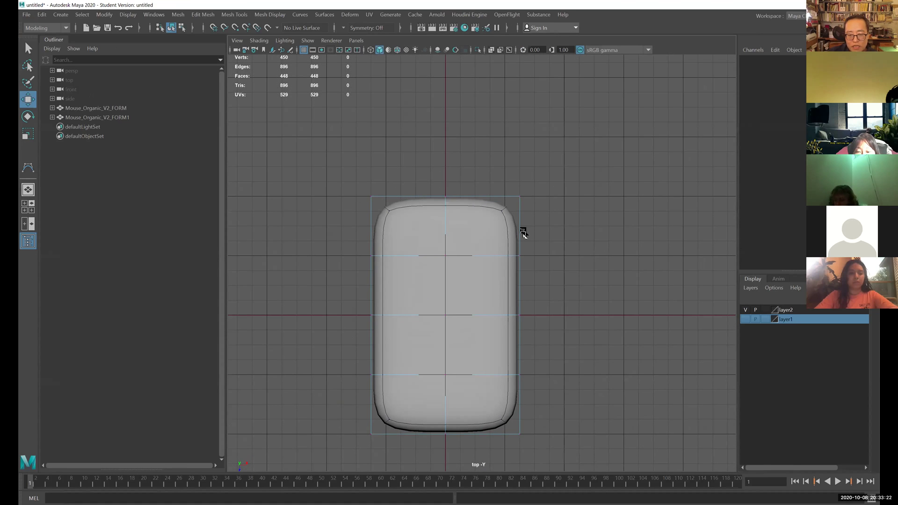
pyautogui.scroll(4, 487, 187)
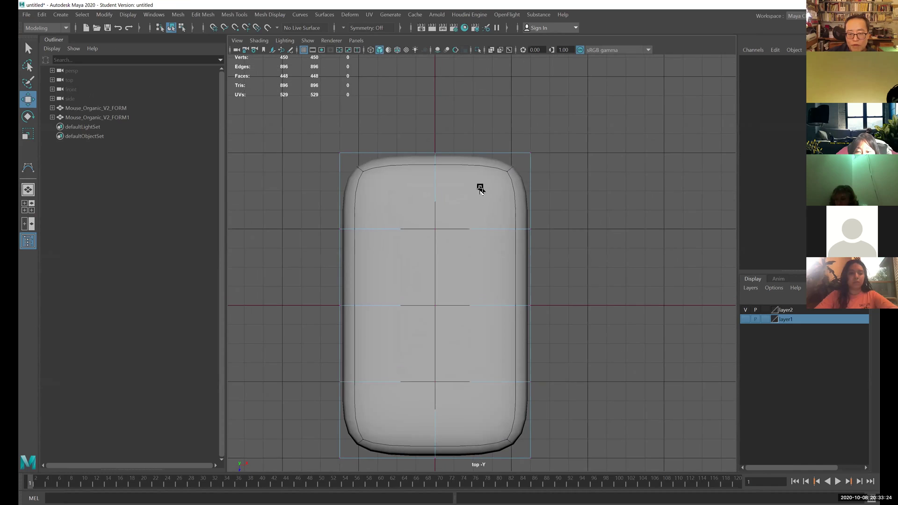
pyautogui.keyDown('alt'); pyautogui.moveTo(481, 176); pyautogui.dragTo(488, 175, button='middle'); pyautogui.keyUp('alt')
pyautogui.keyDown('alt'); pyautogui.moveTo(487, 175); pyautogui.dragTo(522, 182, button='right'); pyautogui.keyUp('alt')
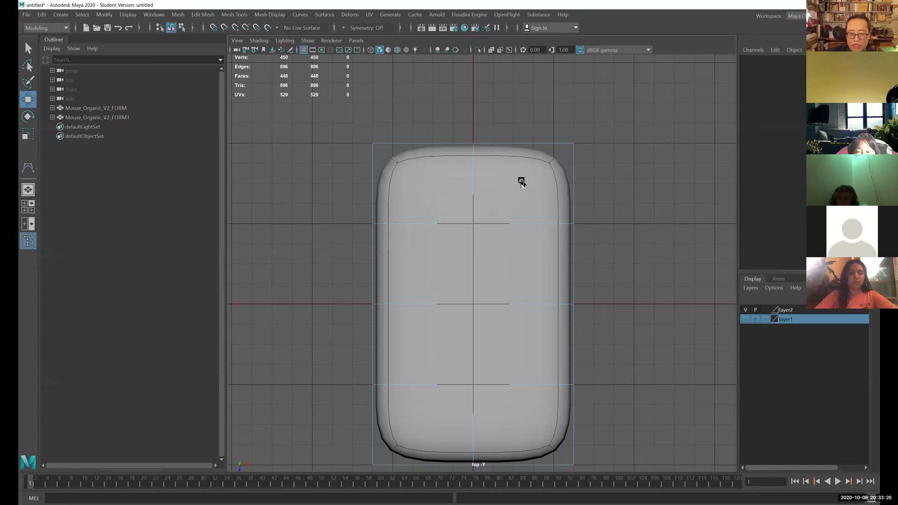
pyautogui.rightClick(488, 160)
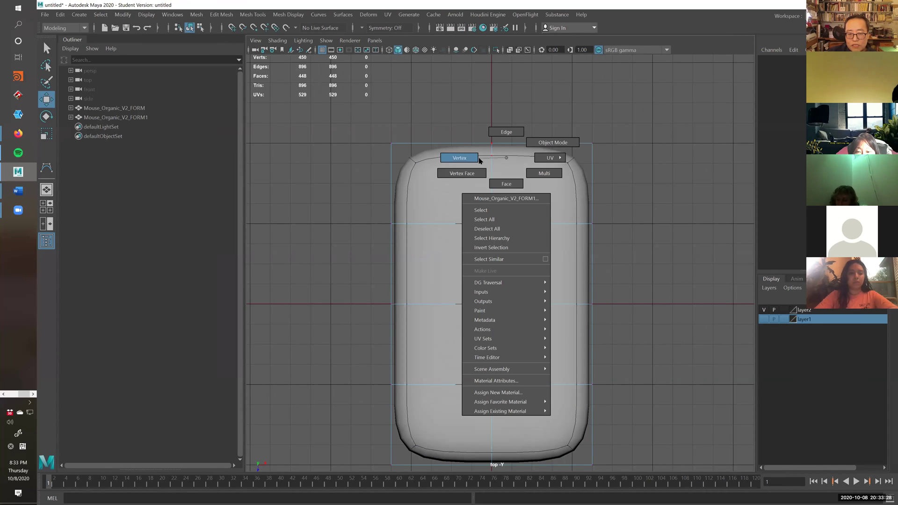
pyautogui.moveTo(479, 159); pyautogui.dragTo(476, 161, button='right')
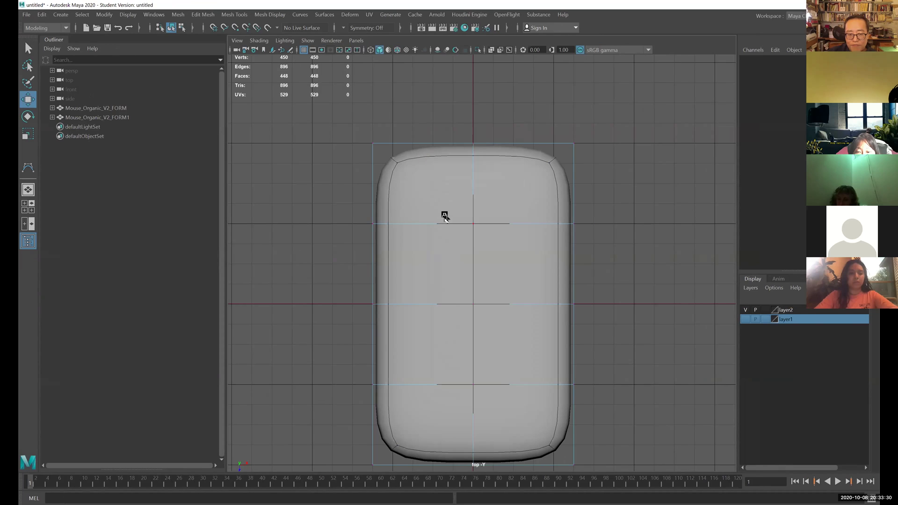
# - Move the vertices of the second and third rows on the form's left side slightly outward
pyautogui.keyDown('alt'); pyautogui.moveTo(423, 222); pyautogui.dragTo(401, 188, button='middle'); pyautogui.keyUp('alt')
pyautogui.moveTo(344, 214); pyautogui.dragTo(387, 277)
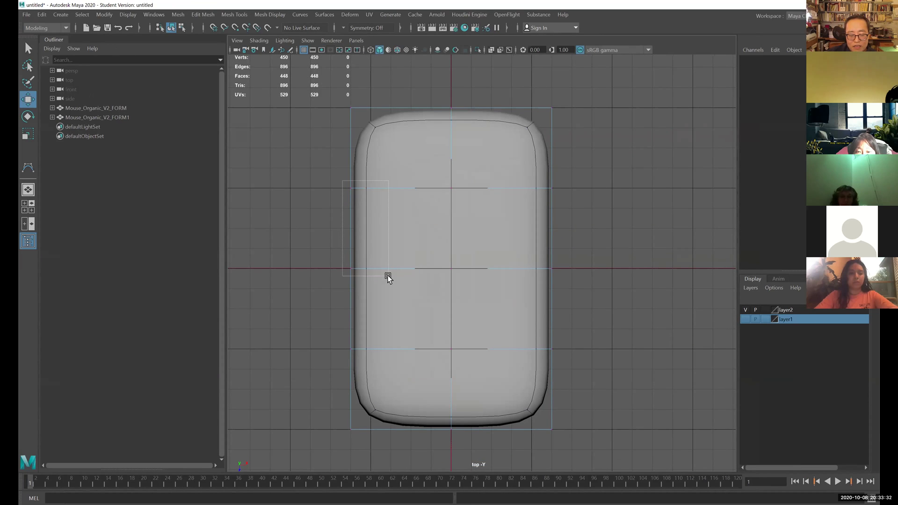
pyautogui.moveTo(396, 229); pyautogui.dragTo(383, 229)
# - Shift the upper-left corner vertices inward and pull the top edge's centre vertices outward to round the front
pyautogui.moveTo(329, 99); pyautogui.dragTo(376, 145)
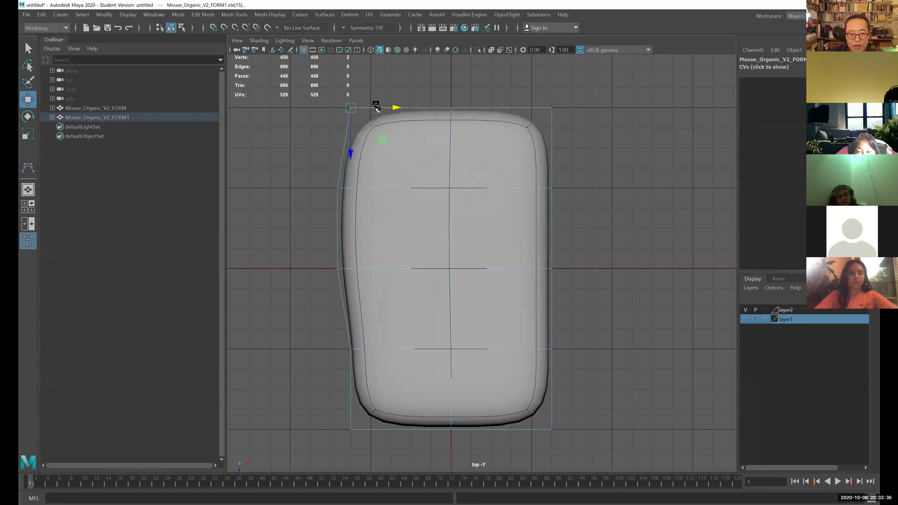
pyautogui.moveTo(396, 108)
pyautogui.mouseDown()
pyautogui.moveTo(414, 107)
pyautogui.moveTo(389, 109)
pyautogui.mouseUp()
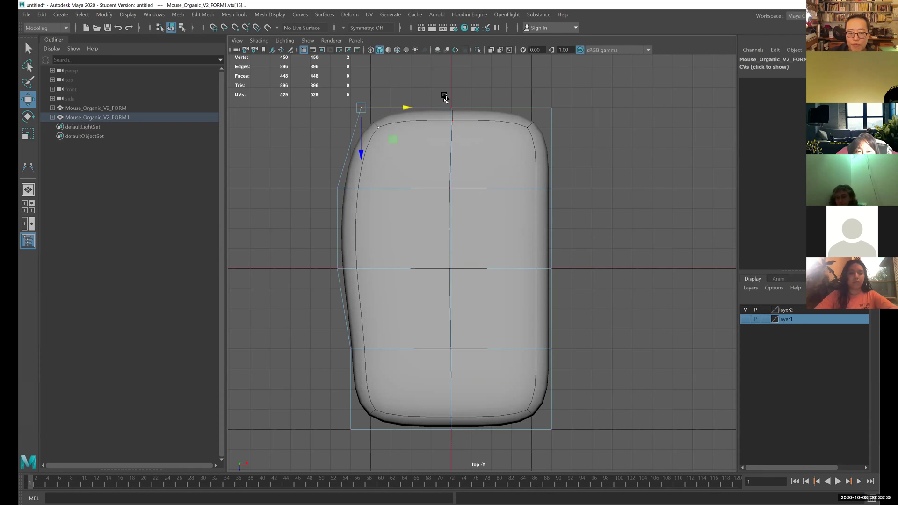
pyautogui.moveTo(445, 98); pyautogui.dragTo(467, 108)
pyautogui.moveTo(452, 146); pyautogui.dragTo(454, 127)
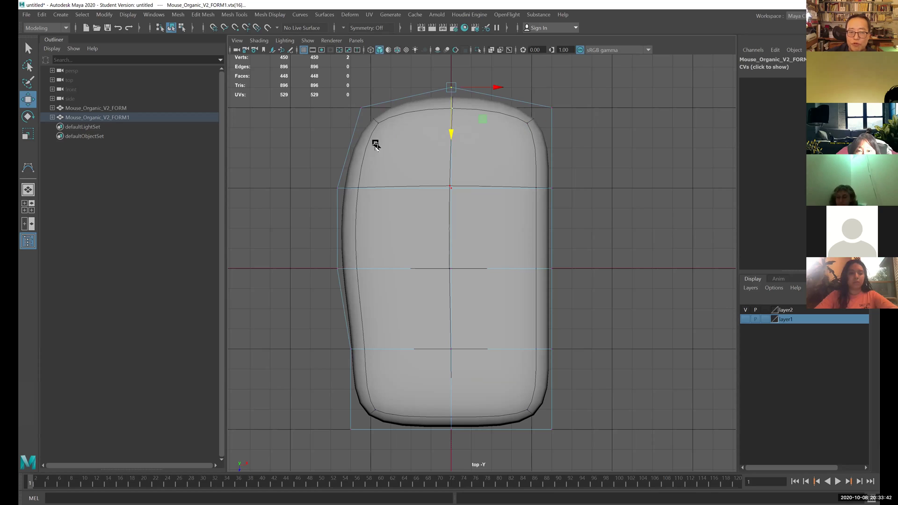
# - Move the upper-left corner vertices outward and pull the left side's middle vertices inward to form a waist
pyautogui.click(362, 107)
pyautogui.moveTo(407, 109); pyautogui.dragTo(393, 112)
pyautogui.moveTo(317, 248); pyautogui.dragTo(414, 268)
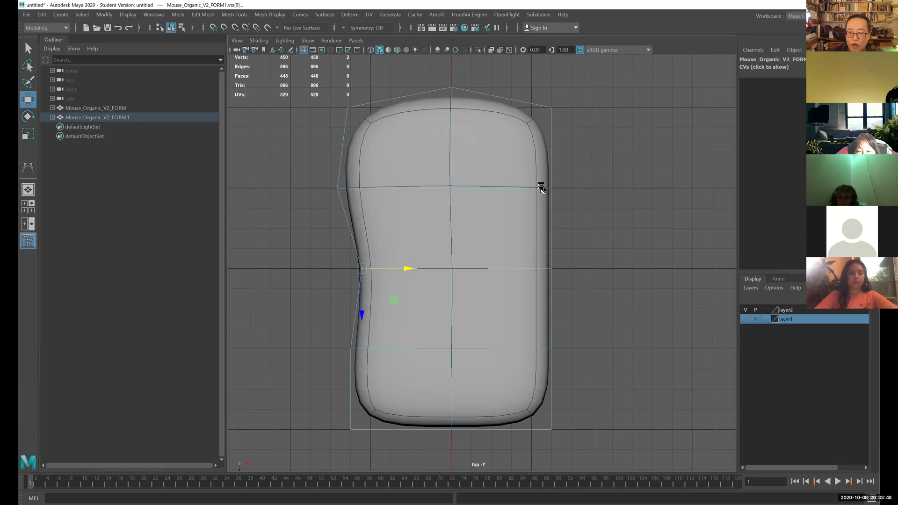
# - Widen the right side at the second vertex row and move the upper-right corner vertices inward
pyautogui.moveTo(539, 184); pyautogui.dragTo(600, 226)
pyautogui.moveTo(599, 189); pyautogui.dragTo(607, 188)
pyautogui.scroll(1, 550, 114)
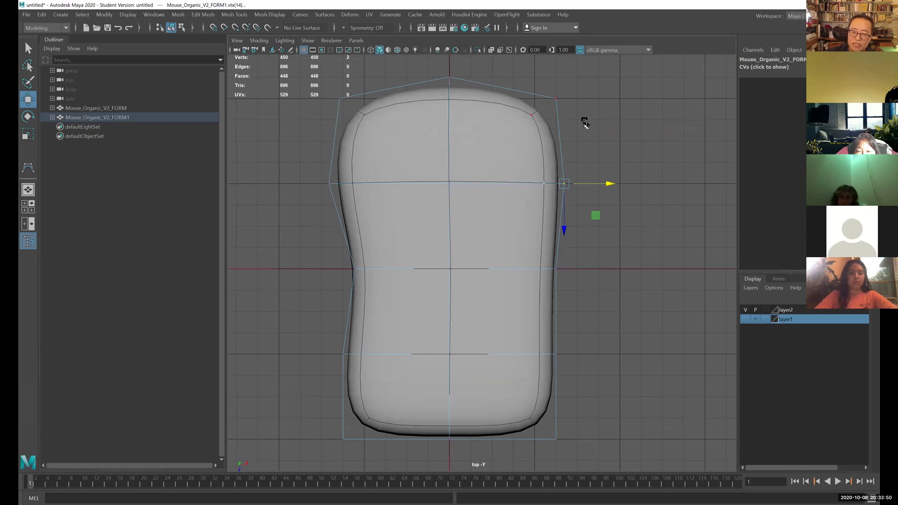
pyautogui.moveTo(584, 122); pyautogui.dragTo(582, 100)
# - Push the right side's middle vertices slightly outward and taper the vertices below them inward down to the lower-right corner
pyautogui.moveTo(548, 252); pyautogui.dragTo(605, 270)
pyautogui.moveTo(546, 332); pyautogui.dragTo(575, 369)
pyautogui.moveTo(598, 353); pyautogui.dragTo(595, 355)
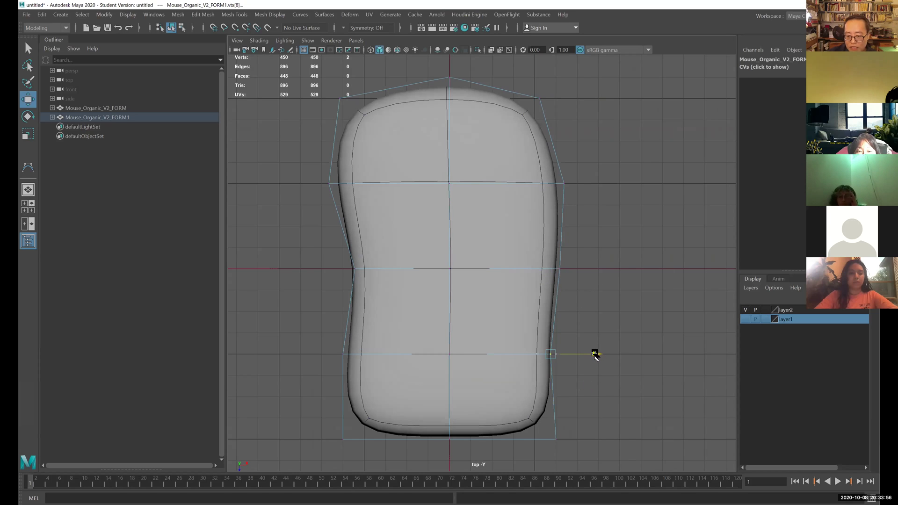
pyautogui.moveTo(572, 445)
pyautogui.mouseDown()
pyautogui.moveTo(587, 454)
pyautogui.moveTo(558, 444)
pyautogui.mouseUp()
# - Move the fourth-row vertices on the left side and the lower-left corner vertices inward to narrow the rear
pyautogui.moveTo(330, 315); pyautogui.dragTo(393, 392)
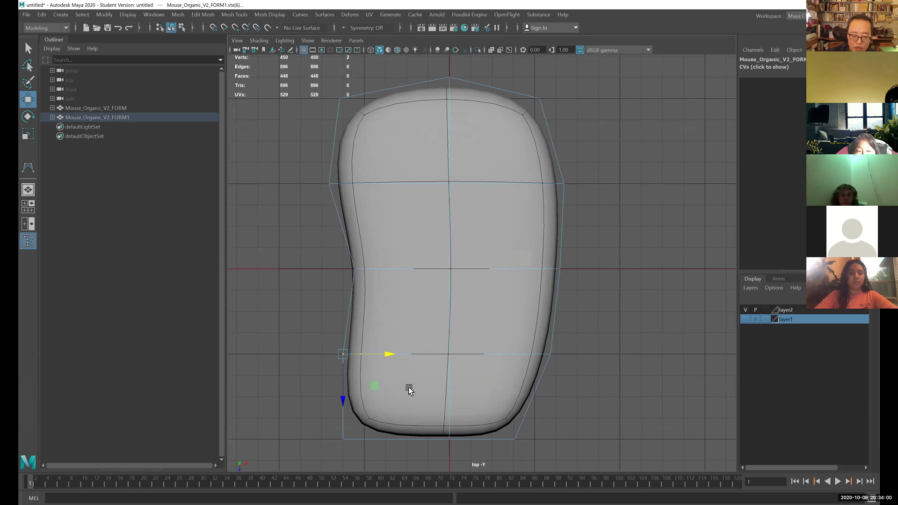
pyautogui.keyDown('alt'); pyautogui.moveTo(409, 387); pyautogui.dragTo(400, 318, button='middle'); pyautogui.keyUp('alt')
pyautogui.moveTo(391, 302); pyautogui.dragTo(397, 301)
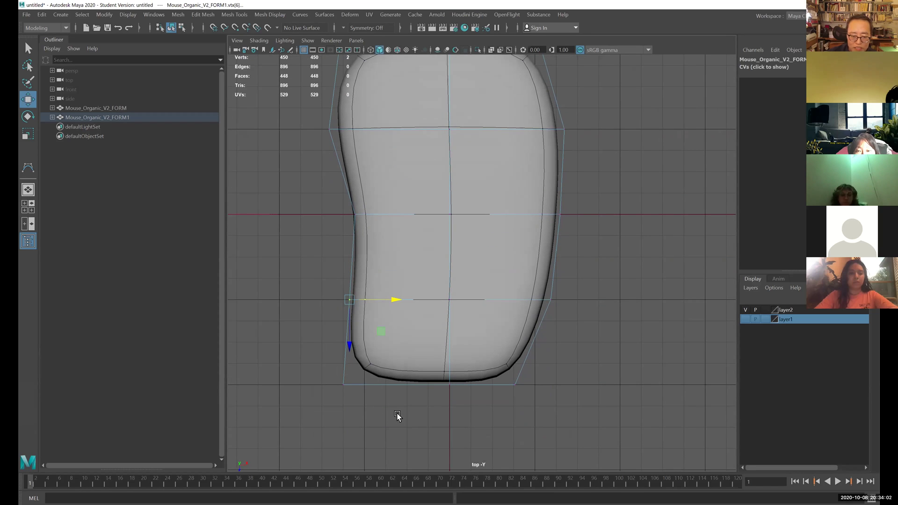
pyautogui.moveTo(397, 414); pyautogui.dragTo(399, 415)
pyautogui.moveTo(390, 385); pyautogui.dragTo(421, 385)
# - Pull the left side's middle-row and fourth-row vertices further inward to smooth the thumb-side contour
pyautogui.keyDown('alt'); pyautogui.moveTo(448, 331); pyautogui.dragTo(435, 412, button='middle'); pyautogui.keyUp('alt')
pyautogui.moveTo(302, 264); pyautogui.dragTo(395, 328)
pyautogui.moveTo(393, 295); pyautogui.dragTo(401, 295)
pyautogui.moveTo(363, 393); pyautogui.dragTo(421, 378)
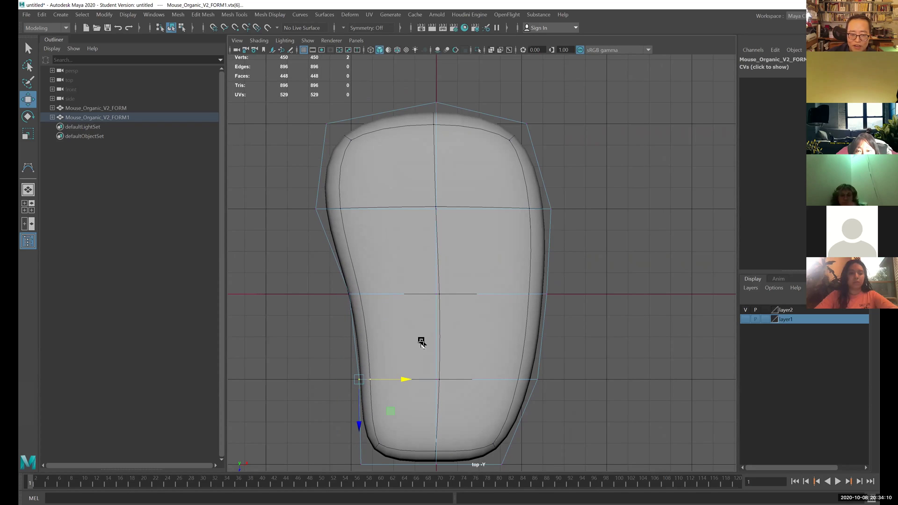
# - Refine the rounded front by moving the upper-left corner vertices inward and the upper-right corner vertices slightly outward
pyautogui.moveTo(293, 110); pyautogui.dragTo(382, 126)
pyautogui.keyDown('alt'); pyautogui.moveTo(383, 184); pyautogui.dragTo(374, 208, button='middle'); pyautogui.keyUp('alt')
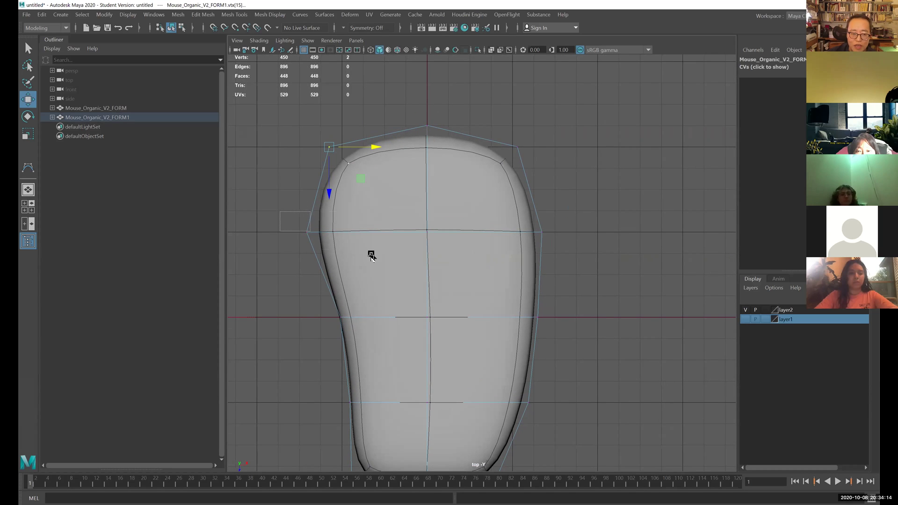
pyautogui.moveTo(280, 212); pyautogui.dragTo(353, 236)
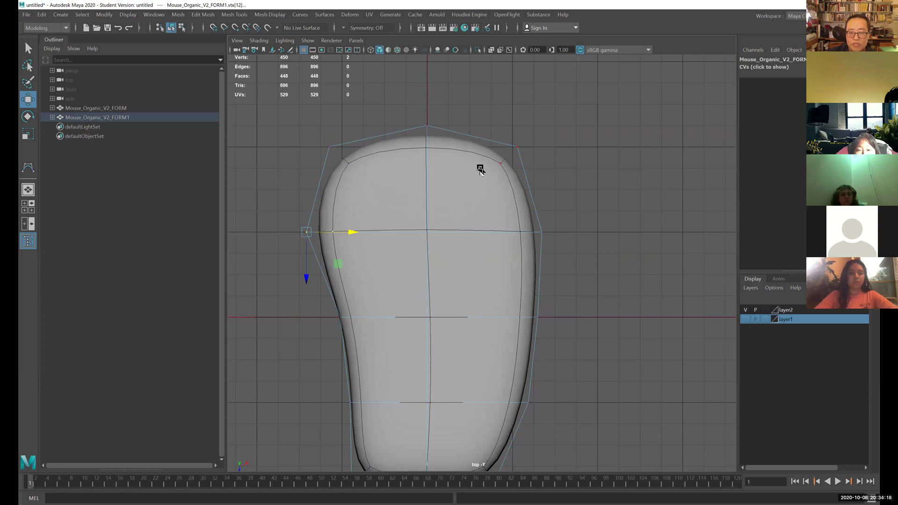
pyautogui.moveTo(489, 109); pyautogui.dragTo(562, 190)
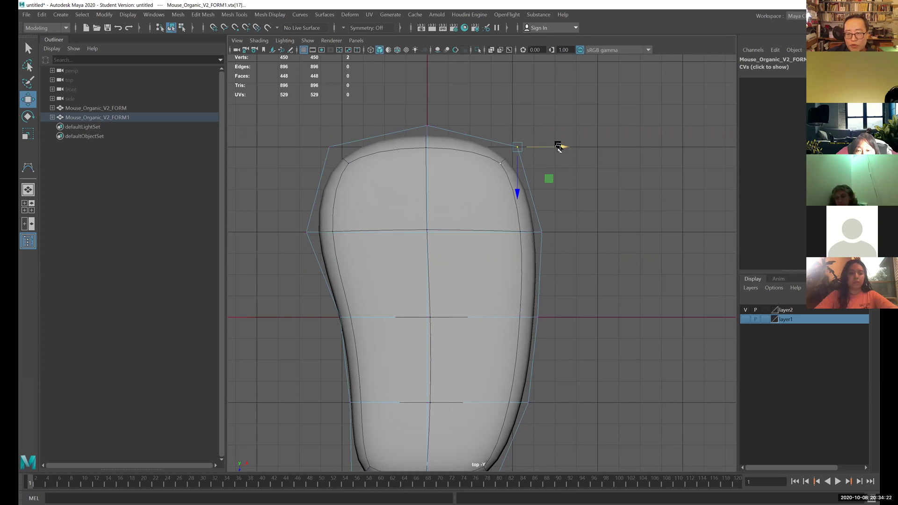
pyautogui.moveTo(543, 148); pyautogui.dragTo(553, 151)
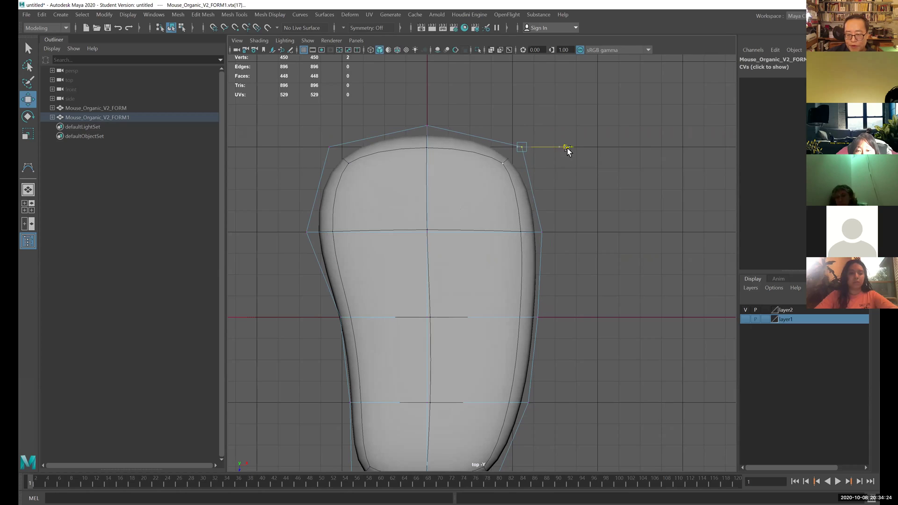
# - Move the second-row and middle-row vertices on the right side outward and slightly toward the rear
pyautogui.moveTo(521, 192); pyautogui.dragTo(555, 243)
pyautogui.keyDown('alt'); pyautogui.moveTo(519, 292); pyautogui.dragTo(518, 259, button='middle'); pyautogui.keyUp('alt')
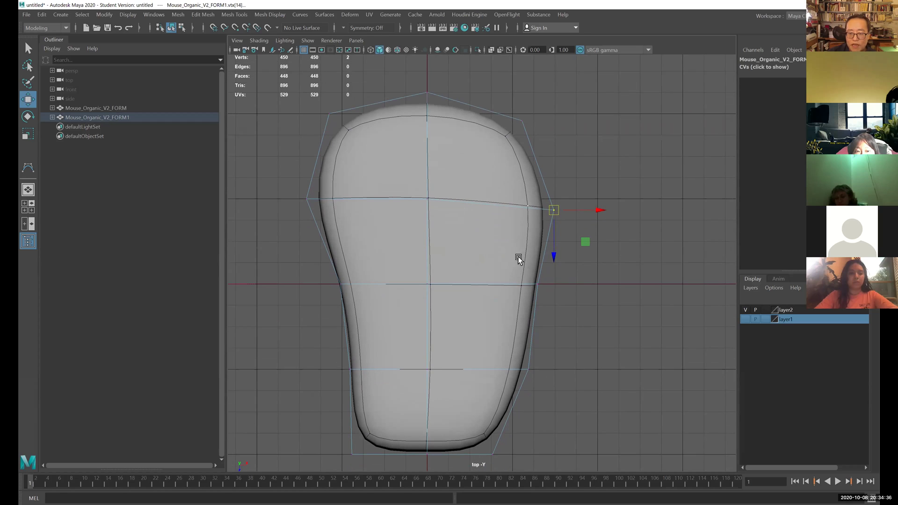
pyautogui.click(543, 284)
pyautogui.moveTo(551, 288)
pyautogui.mouseDown()
pyautogui.moveTo(550, 307)
pyautogui.moveTo(554, 295)
pyautogui.mouseUp()
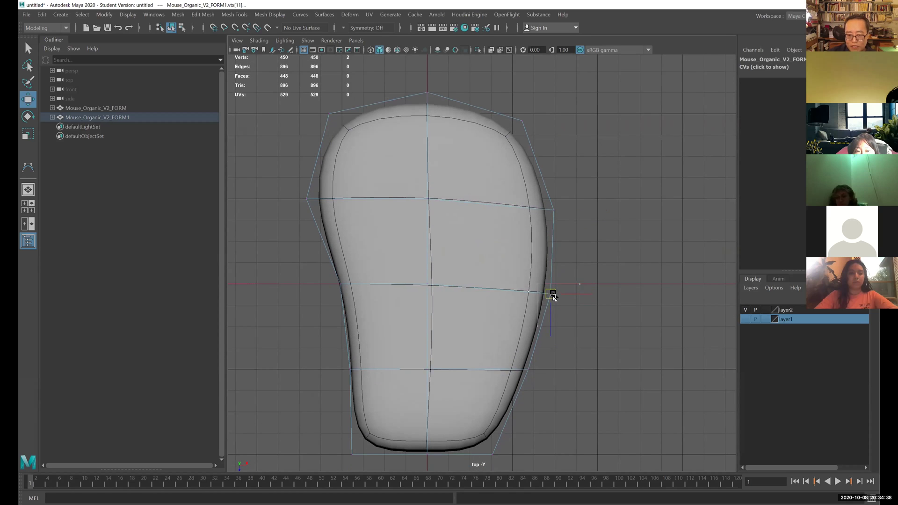
# - Shift the left side's middle-row vertices rearward and pull the right side's middle-row and fourth-row vertices inward
pyautogui.keyDown('alt'); pyautogui.moveTo(451, 292); pyautogui.dragTo(468, 267, button='middle'); pyautogui.keyUp('alt')
pyautogui.click(359, 260)
pyautogui.moveTo(360, 261); pyautogui.dragTo(361, 282)
pyautogui.keyDown('alt'); pyautogui.moveTo(475, 283); pyautogui.dragTo(472, 297, button='middle'); pyautogui.keyUp('alt')
pyautogui.click(564, 285)
pyautogui.moveTo(563, 288); pyautogui.dragTo(549, 289)
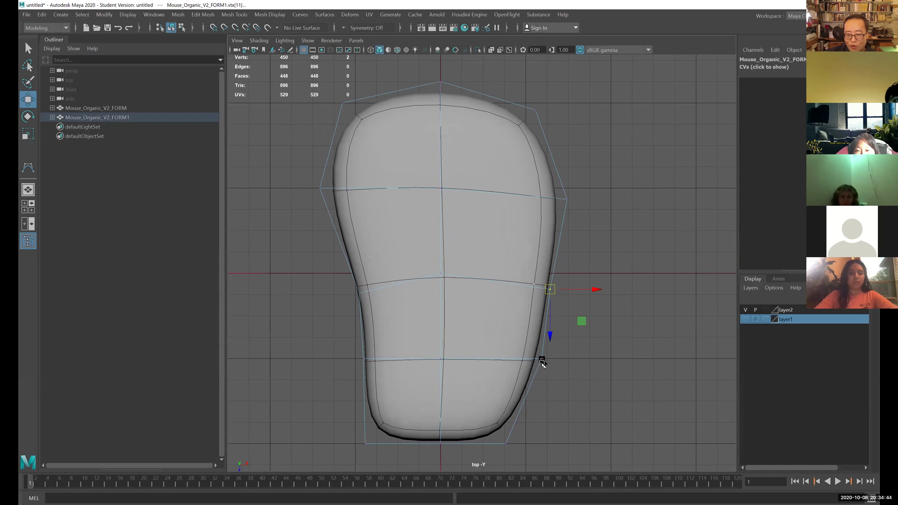
pyautogui.moveTo(532, 342); pyautogui.dragTo(582, 399)
pyautogui.moveTo(547, 363); pyautogui.dragTo(531, 364)
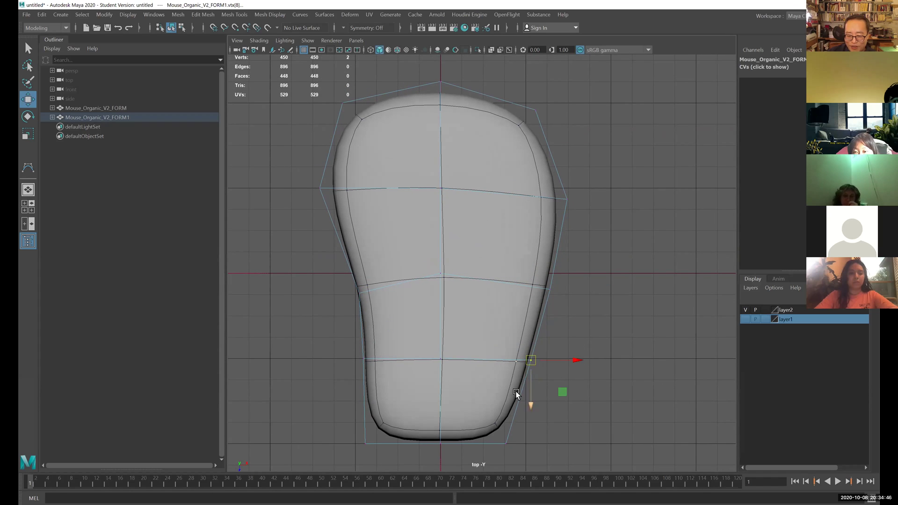
# - Round the rear by moving the lower-right corner vertices forward and the bottom centre vertices rearward
pyautogui.keyDown('alt'); pyautogui.moveTo(526, 395); pyautogui.dragTo(489, 353, button='middle'); pyautogui.keyUp('alt')
pyautogui.moveTo(489, 353); pyautogui.dragTo(511, 369)
pyautogui.moveTo(426, 368); pyautogui.dragTo(447, 390)
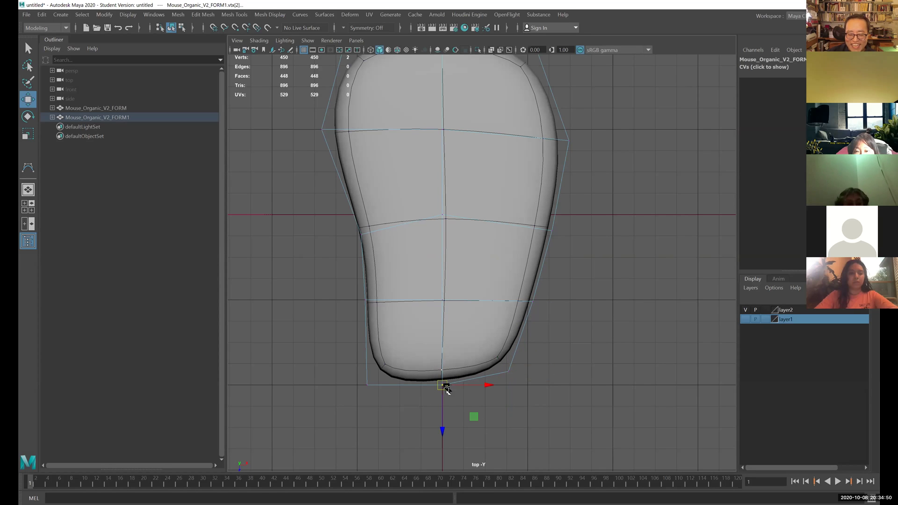
pyautogui.keyDown('alt'); pyautogui.moveTo(445, 397); pyautogui.dragTo(506, 357, button='middle'); pyautogui.keyUp('alt')
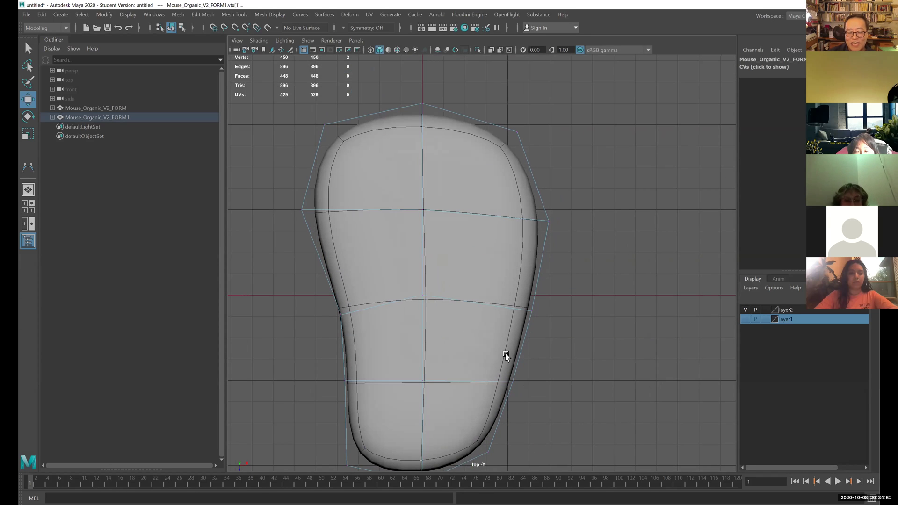
# - Move the left side's fourth-row vertices inward and the middle-row vertices inward and slightly forward
pyautogui.keyDown('alt'); pyautogui.moveTo(481, 298); pyautogui.dragTo(307, 296, button='middle'); pyautogui.keyUp('alt')
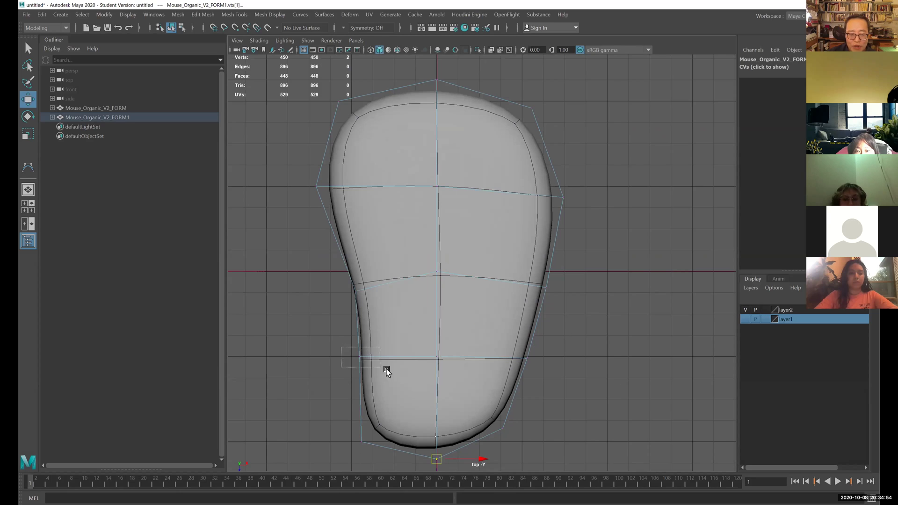
pyautogui.moveTo(386, 371); pyautogui.dragTo(406, 350)
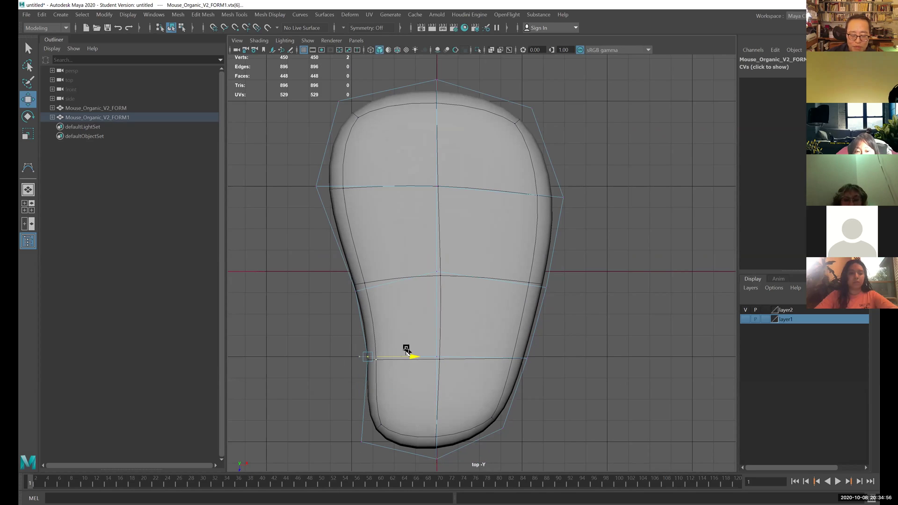
pyautogui.moveTo(403, 315); pyautogui.dragTo(425, 292)
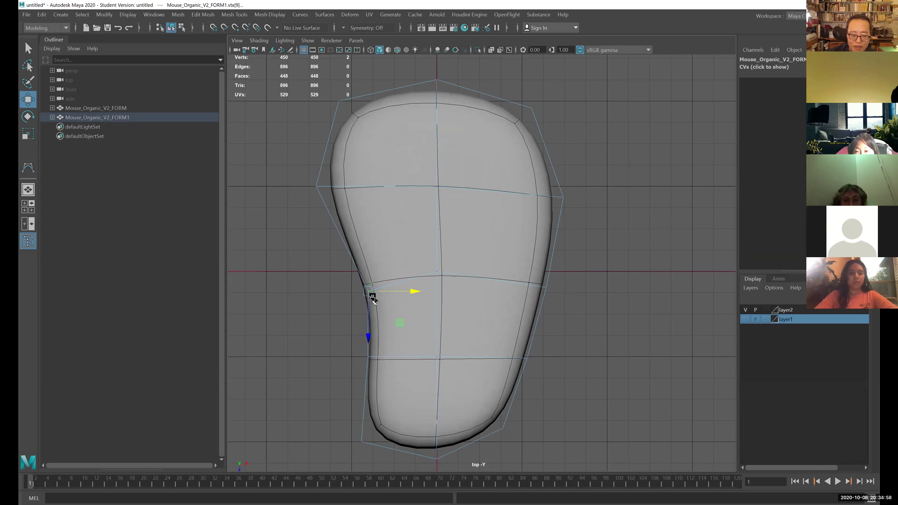
pyautogui.moveTo(368, 292)
pyautogui.mouseDown()
pyautogui.moveTo(366, 267)
pyautogui.moveTo(366, 278)
pyautogui.mouseUp()
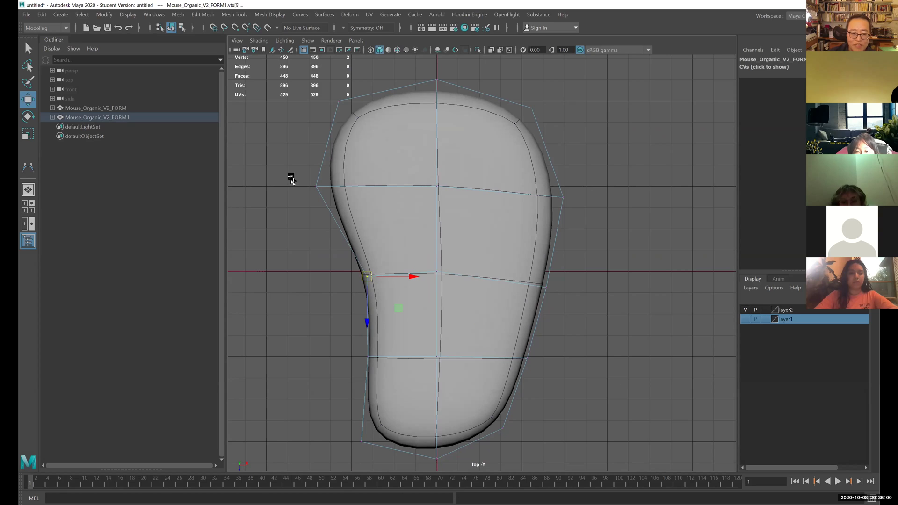
# - Move the left side's second-row vertices inward and slightly rearward, and bring the upper-left corner vertices inward to round the front
pyautogui.click(316, 186)
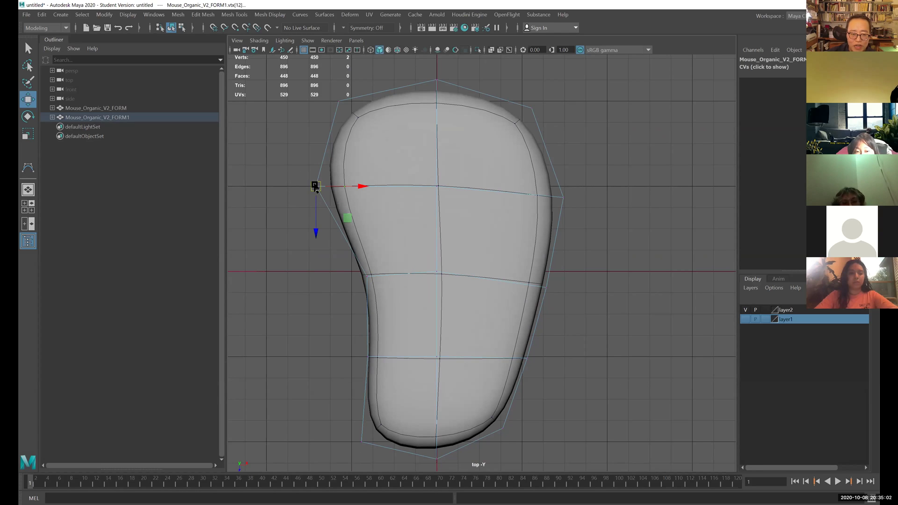
pyautogui.moveTo(316, 186); pyautogui.dragTo(321, 214)
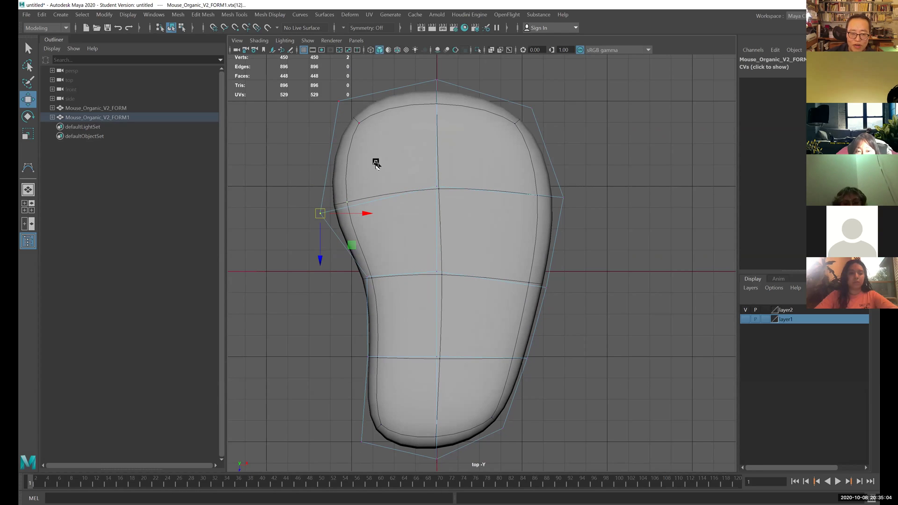
pyautogui.moveTo(376, 163); pyautogui.dragTo(395, 173, button='middle')
pyautogui.click(339, 101)
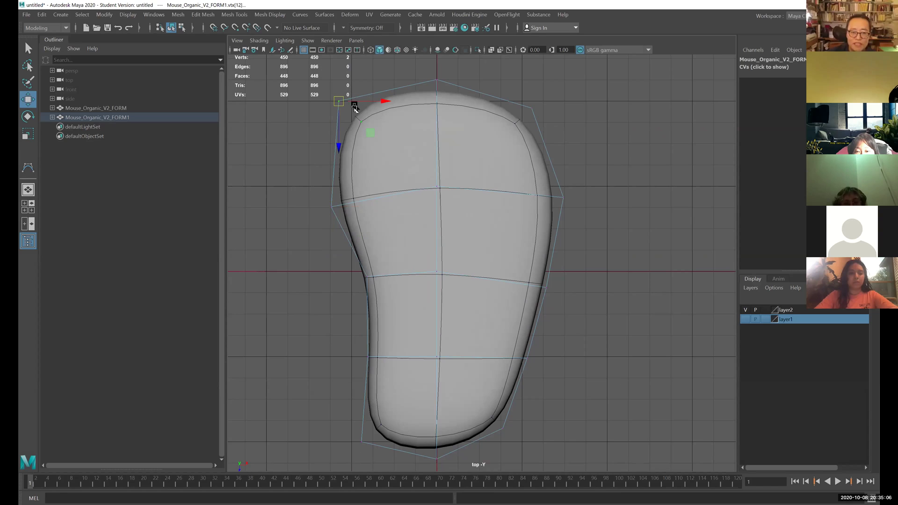
pyautogui.moveTo(344, 104); pyautogui.dragTo(351, 109)
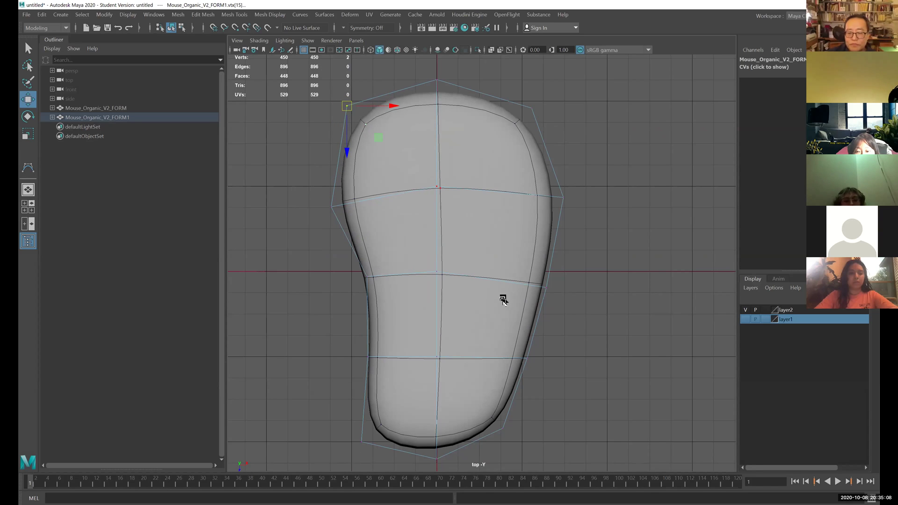
# - Move the lower-left corner vertices forward and slightly inward to round the rear, and clear the selection
pyautogui.keyDown('alt'); pyautogui.moveTo(503, 300); pyautogui.dragTo(506, 277, button='middle'); pyautogui.keyUp('alt')
pyautogui.click(349, 401)
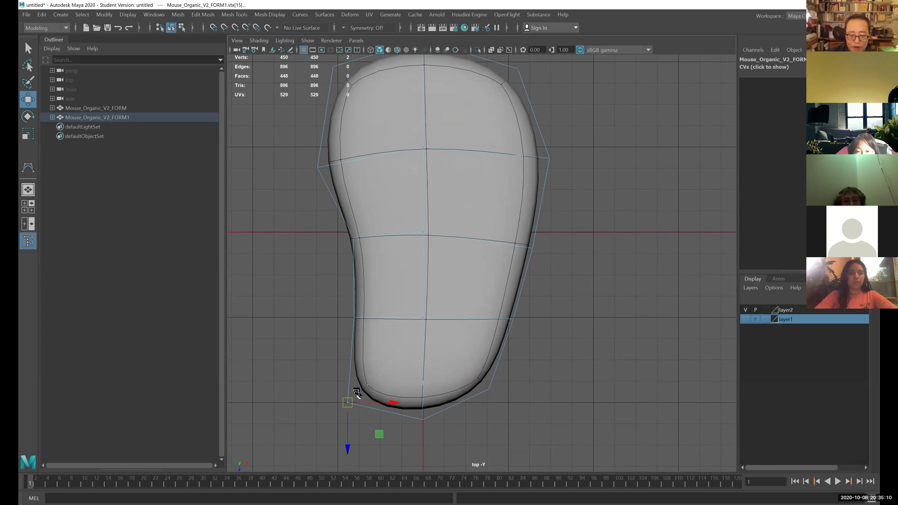
pyautogui.moveTo(352, 407); pyautogui.dragTo(356, 392)
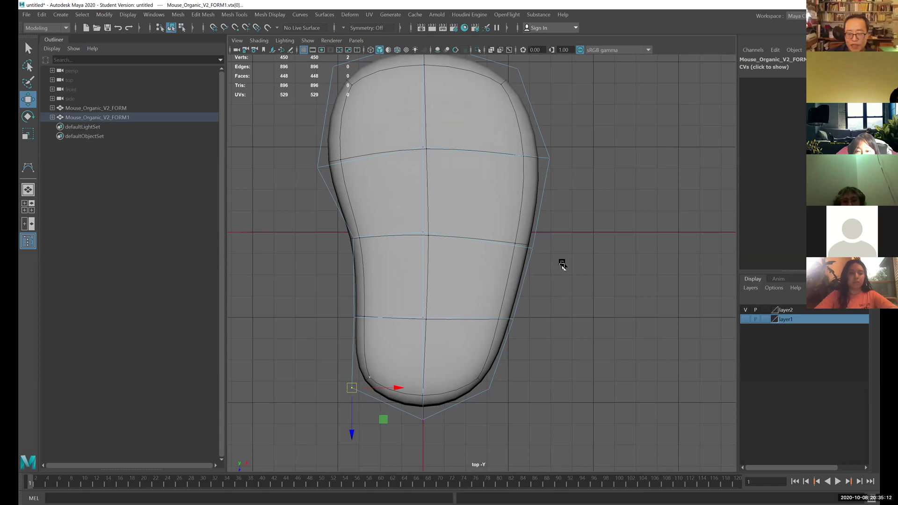
pyautogui.click(560, 262)
pyautogui.keyDown('alt'); pyautogui.moveTo(561, 261); pyautogui.dragTo(553, 293, button='middle'); pyautogui.keyUp('alt')
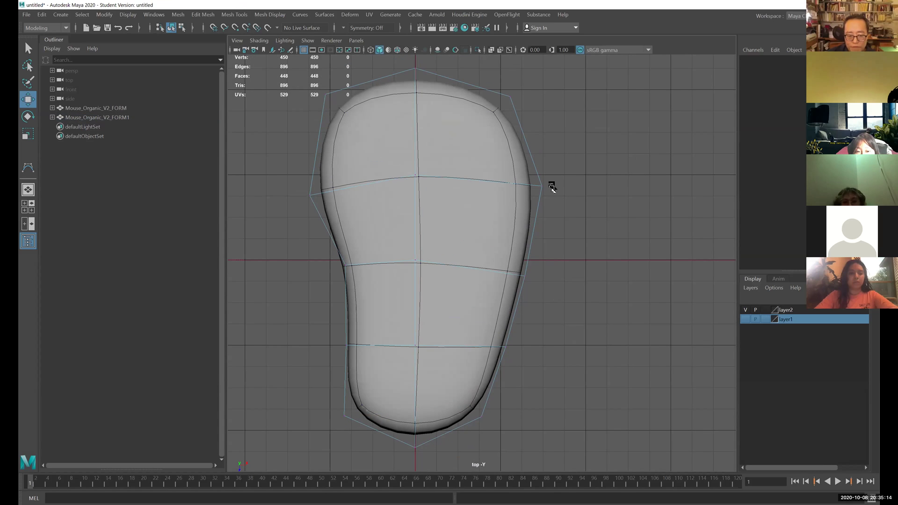
# - Show the form in a full-size perspective view and activate vertex selection
pyautogui.press('space')
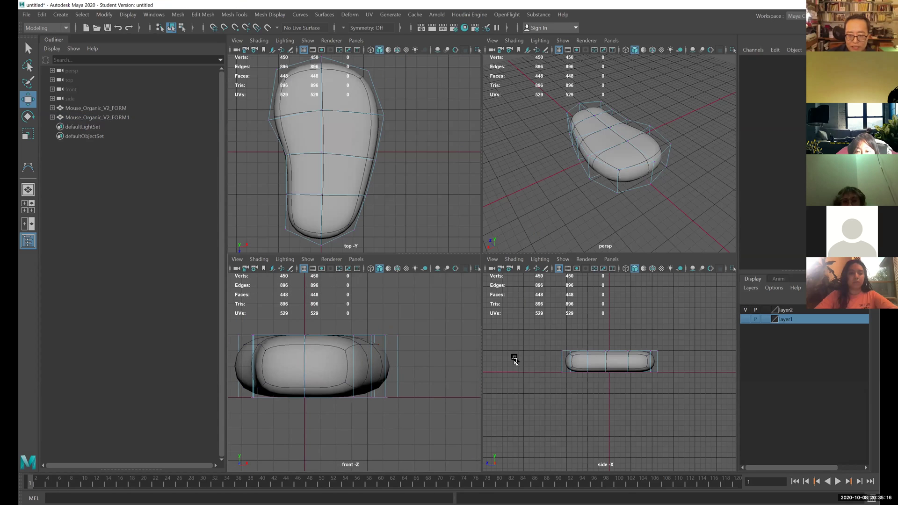
pyautogui.press('space')
pyautogui.press('space')
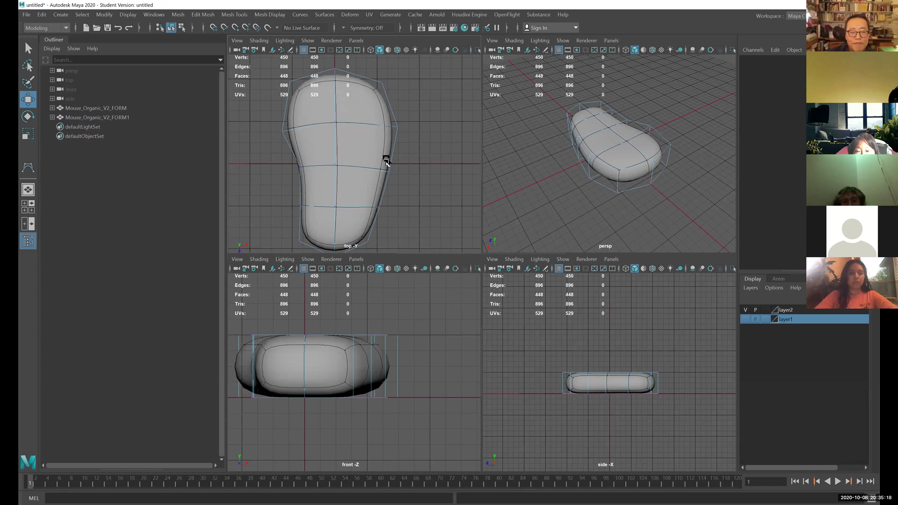
pyautogui.keyDown('alt'); pyautogui.moveTo(517, 133); pyautogui.dragTo(478, 207); pyautogui.keyUp('alt')
pyautogui.press('space')
pyautogui.moveTo(477, 207); pyautogui.dragTo(417, 221, button='right')
# - Try shaping a hump by moving single vertices on the top centreline up and down near the wide end
pyautogui.click(456, 213)
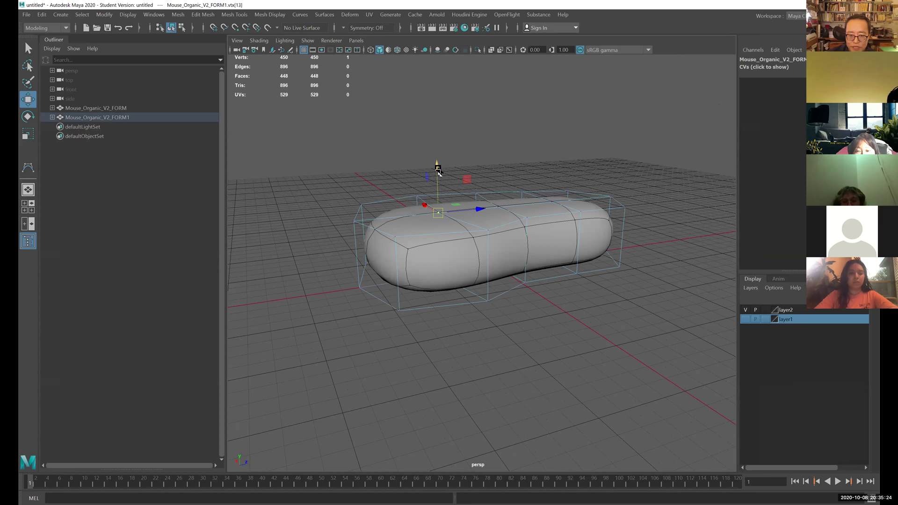
pyautogui.moveTo(439, 171); pyautogui.dragTo(494, 142)
pyautogui.click(498, 217)
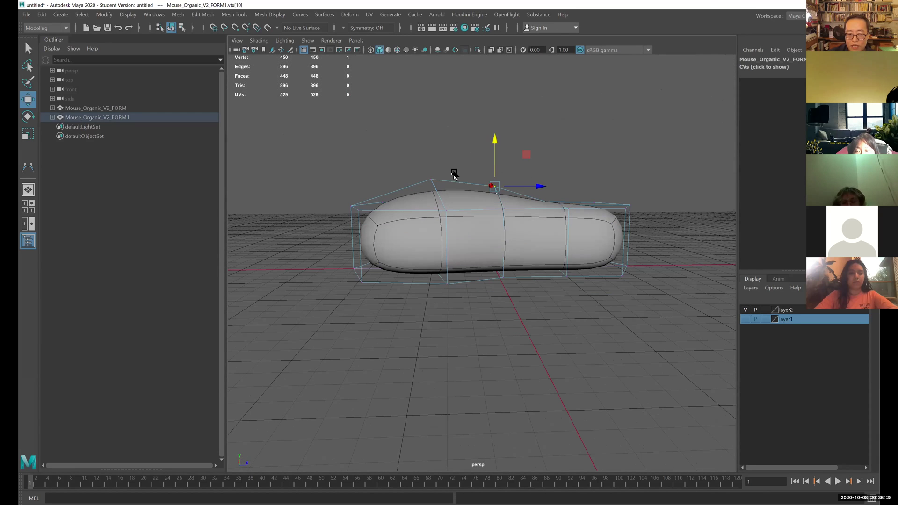
pyautogui.click(430, 183)
pyautogui.moveTo(430, 158); pyautogui.dragTo(430, 179)
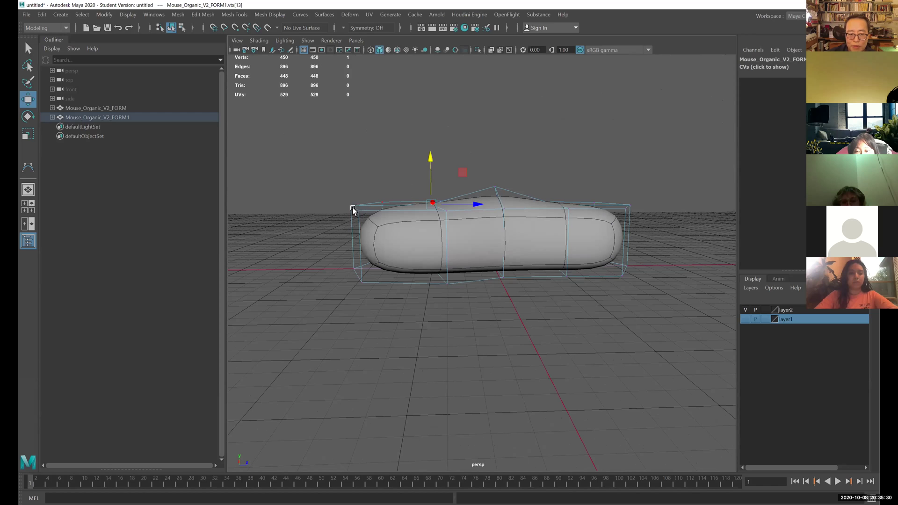
pyautogui.keyDown('alt'); pyautogui.moveTo(351, 194); pyautogui.dragTo(314, 170); pyautogui.keyUp('alt')
pyautogui.keyDown('alt'); pyautogui.moveTo(383, 229); pyautogui.dragTo(381, 227); pyautogui.keyUp('alt')
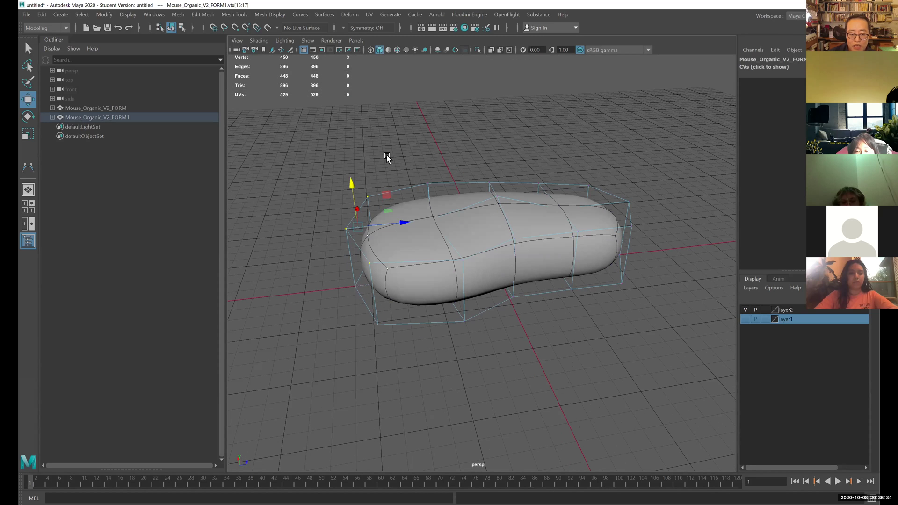
pyautogui.click(399, 221)
# - Switch to edge selection and raise and tilt the top centreline edge at the wide end so it slopes up toward the middle
pyautogui.moveTo(399, 220); pyautogui.dragTo(381, 191, button='right')
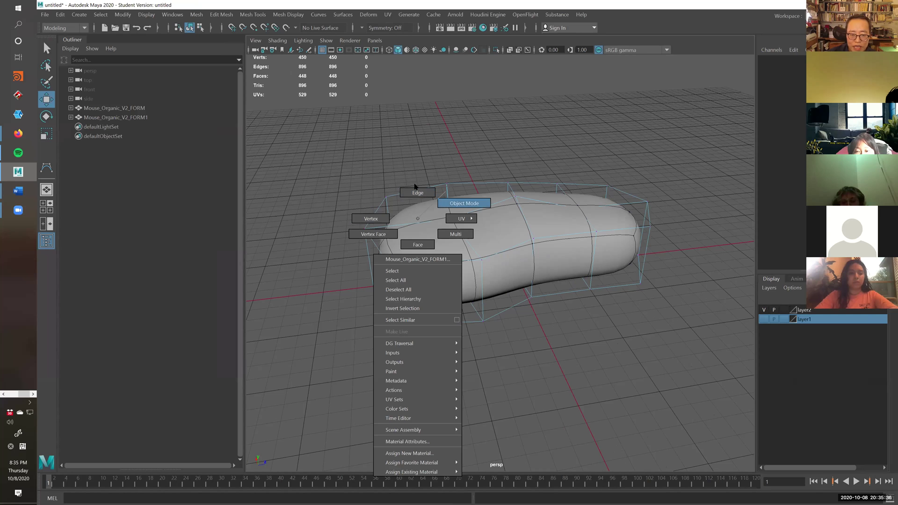
pyautogui.moveTo(412, 200); pyautogui.dragTo(413, 196, button='right')
pyautogui.click(411, 223)
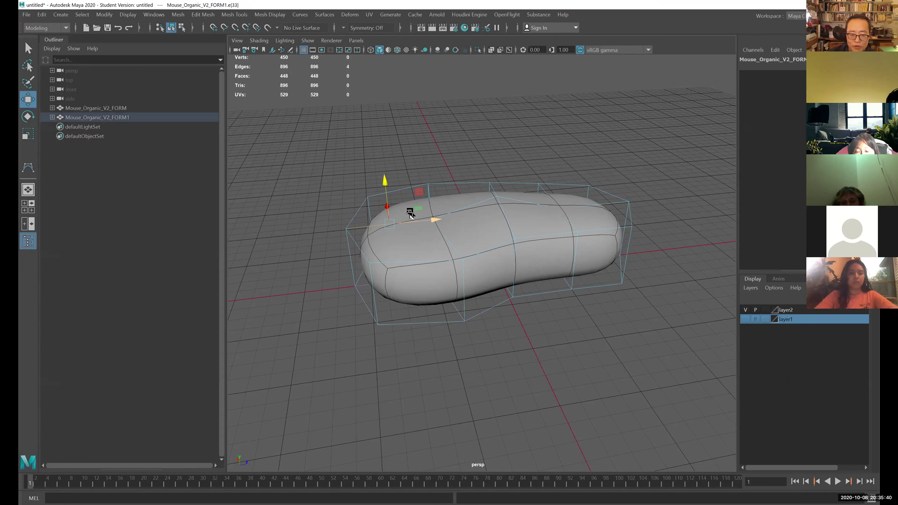
pyautogui.keyDown('alt'); pyautogui.moveTo(429, 215); pyautogui.dragTo(440, 206); pyautogui.keyUp('alt')
pyautogui.moveTo(405, 181)
pyautogui.mouseDown()
pyautogui.moveTo(413, 147)
pyautogui.moveTo(387, 204)
pyautogui.moveTo(397, 134)
pyautogui.moveTo(372, 204)
pyautogui.moveTo(392, 141)
pyautogui.moveTo(399, 171)
pyautogui.mouseUp()
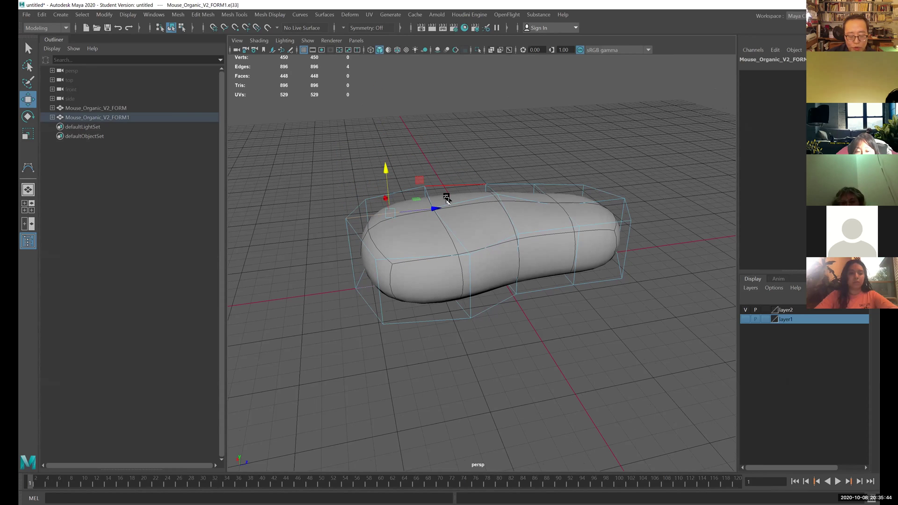
pyautogui.press('e')
pyautogui.keyDown('alt'); pyautogui.moveTo(408, 202); pyautogui.dragTo(379, 202); pyautogui.keyUp('alt')
pyautogui.keyDown('alt'); pyautogui.moveTo(439, 188); pyautogui.dragTo(368, 181); pyautogui.keyUp('alt')
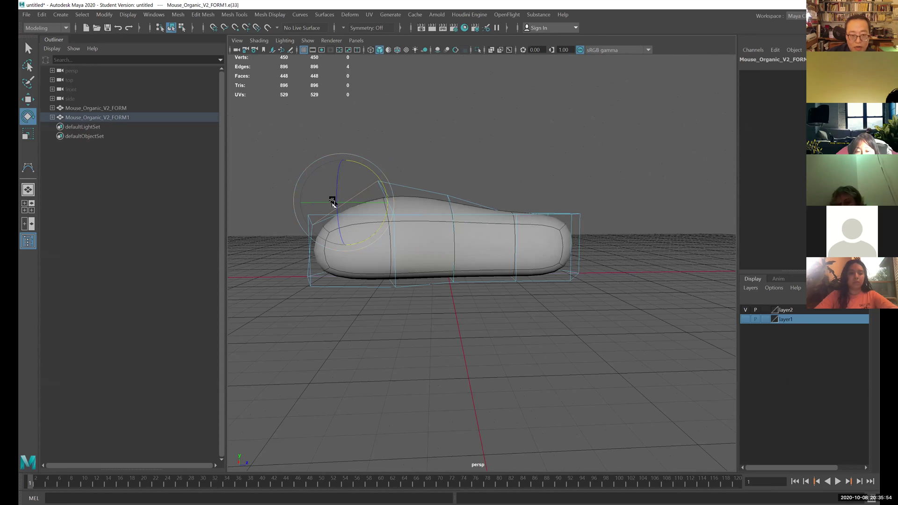
pyautogui.press('w')
# - Raise the narrow end's top centreline edge and the edge between the middle and fourth rows
pyautogui.keyDown('alt'); pyautogui.moveTo(432, 205); pyautogui.dragTo(515, 217); pyautogui.keyUp('alt')
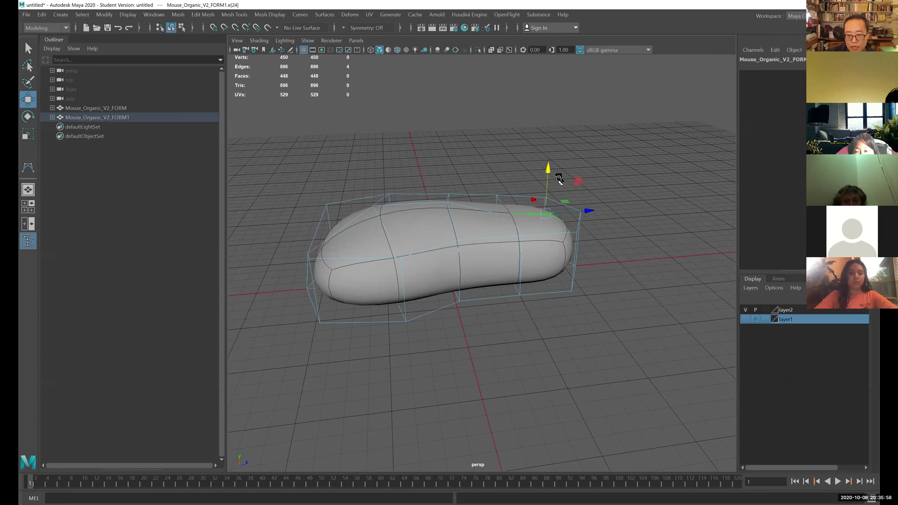
pyautogui.moveTo(551, 174); pyautogui.dragTo(550, 154)
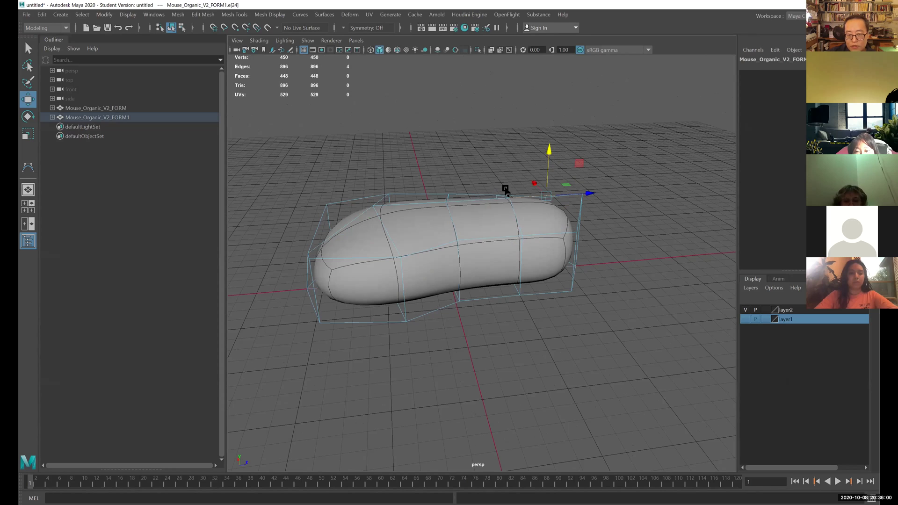
pyautogui.moveTo(480, 153); pyautogui.dragTo(480, 125)
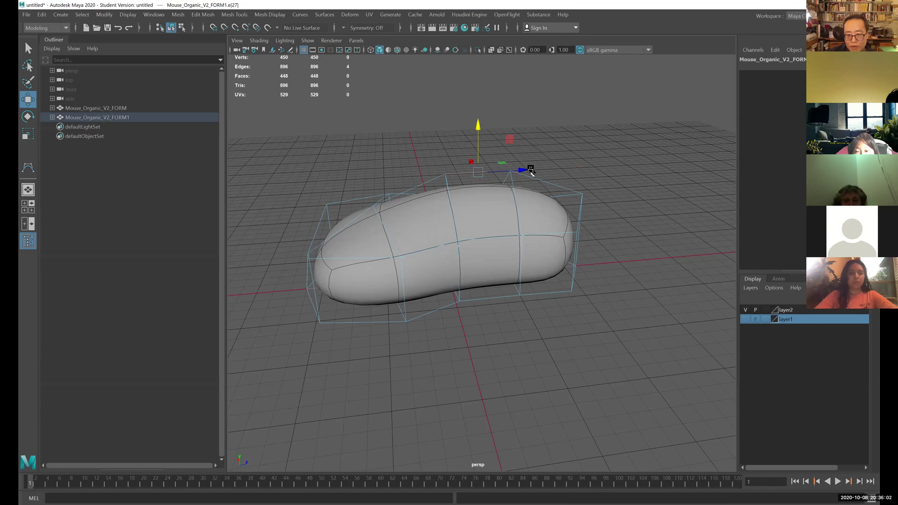
# - Lower the top centreline edge at the narrow end so the back slopes down toward the tip
pyautogui.keyDown('alt'); pyautogui.moveTo(562, 196); pyautogui.dragTo(558, 188); pyautogui.keyUp('alt')
pyautogui.click(559, 189)
pyautogui.moveTo(551, 148); pyautogui.dragTo(413, 195)
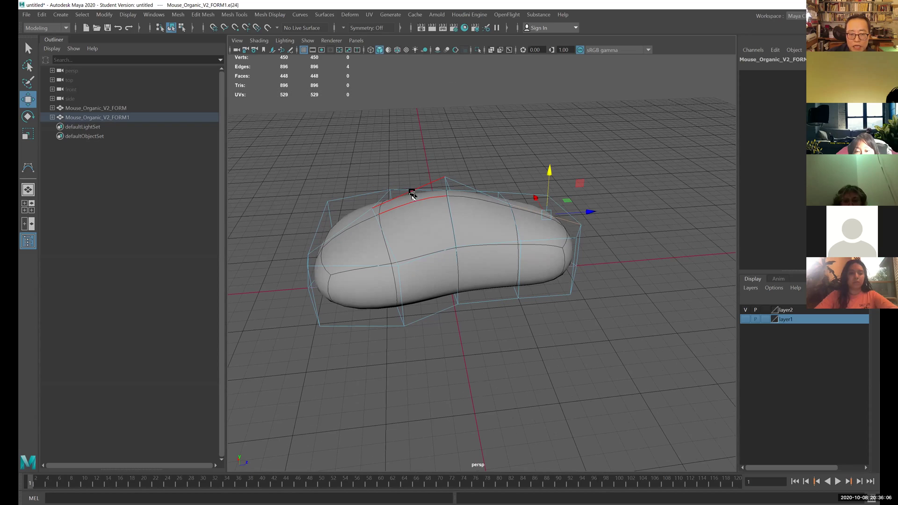
# - Raise the top centreline edge between the second and middle rows into a hump and fine-tune its height
pyautogui.moveTo(404, 148); pyautogui.dragTo(404, 141)
pyautogui.keyDown('alt'); pyautogui.moveTo(473, 196); pyautogui.dragTo(559, 226); pyautogui.keyUp('alt')
pyautogui.scroll(1, 559, 226)
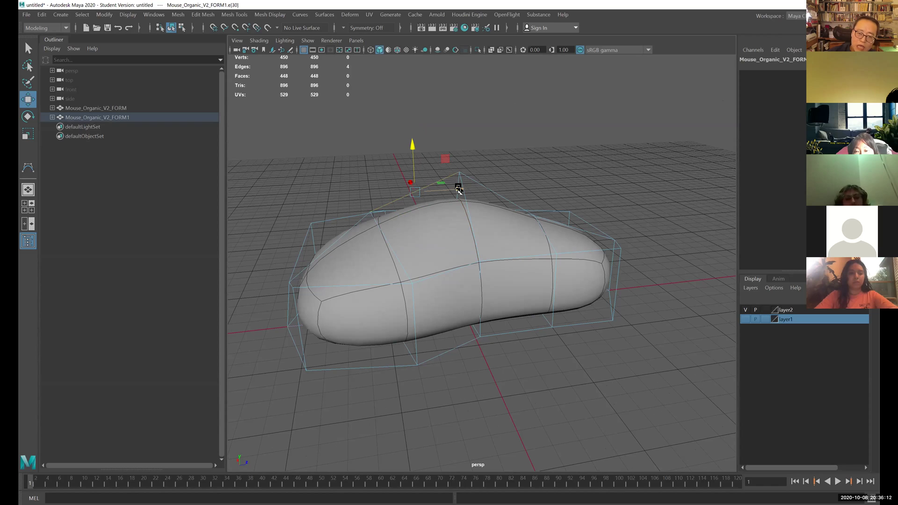
pyautogui.moveTo(459, 189); pyautogui.dragTo(451, 192)
pyautogui.keyDown('alt'); pyautogui.moveTo(433, 229); pyautogui.dragTo(468, 241); pyautogui.keyUp('alt')
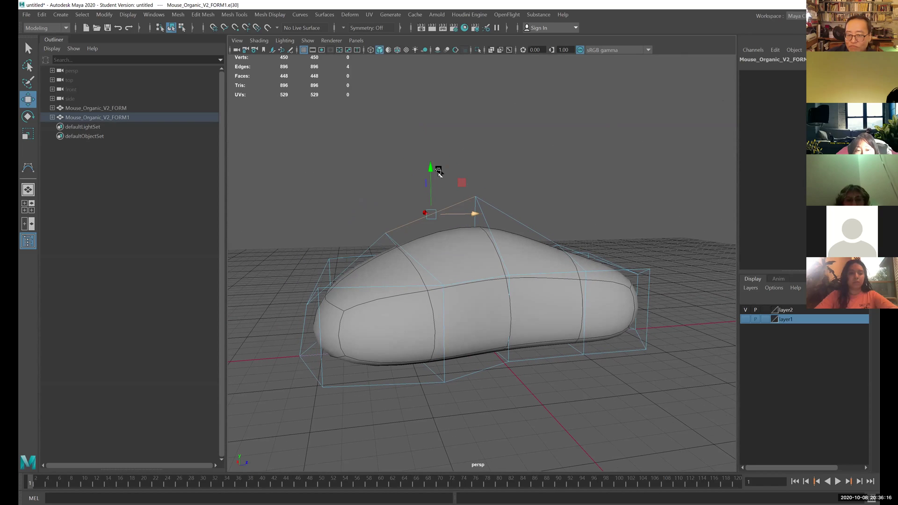
pyautogui.moveTo(431, 169); pyautogui.dragTo(431, 183)
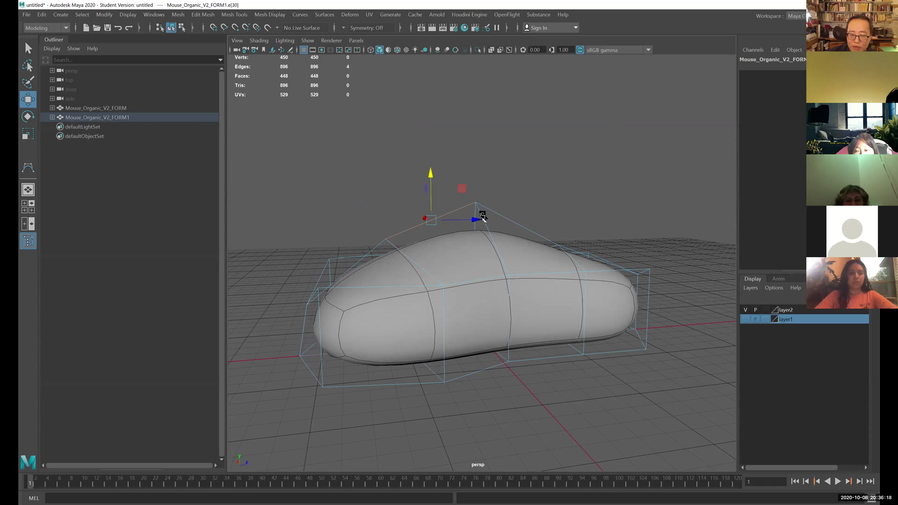
# - Switch to vertex selection and lower the upper vertices on both sides of the wide end
pyautogui.keyDown('alt'); pyautogui.moveTo(467, 222); pyautogui.dragTo(423, 244); pyautogui.keyUp('alt')
pyautogui.moveTo(446, 236); pyautogui.dragTo(359, 246, button='right')
pyautogui.click(400, 248)
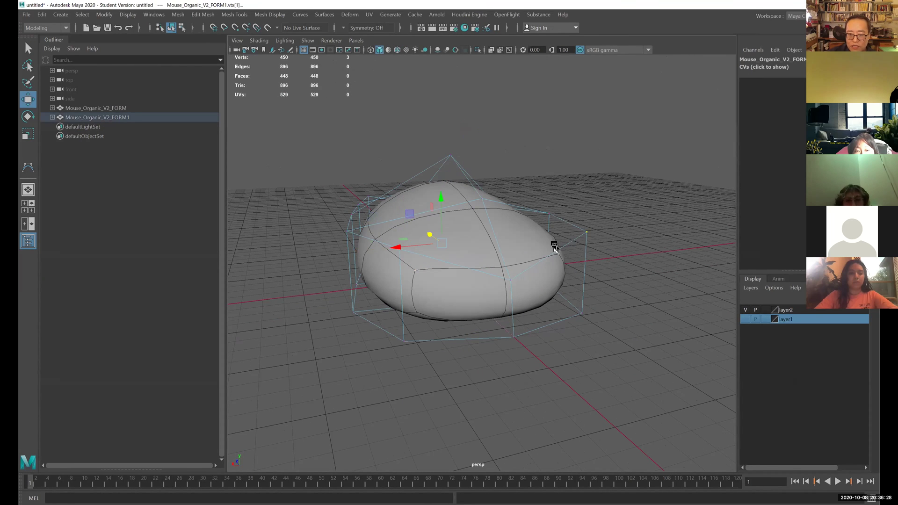
pyautogui.keyDown('alt'); pyautogui.moveTo(554, 247); pyautogui.dragTo(269, 203); pyautogui.keyUp('alt')
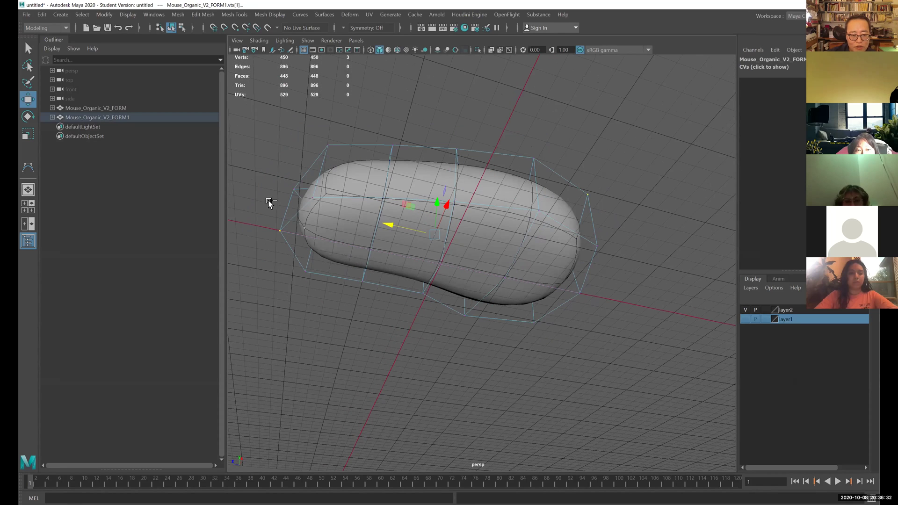
pyautogui.keyDown('alt'); pyautogui.moveTo(411, 244); pyautogui.dragTo(520, 255); pyautogui.keyUp('alt')
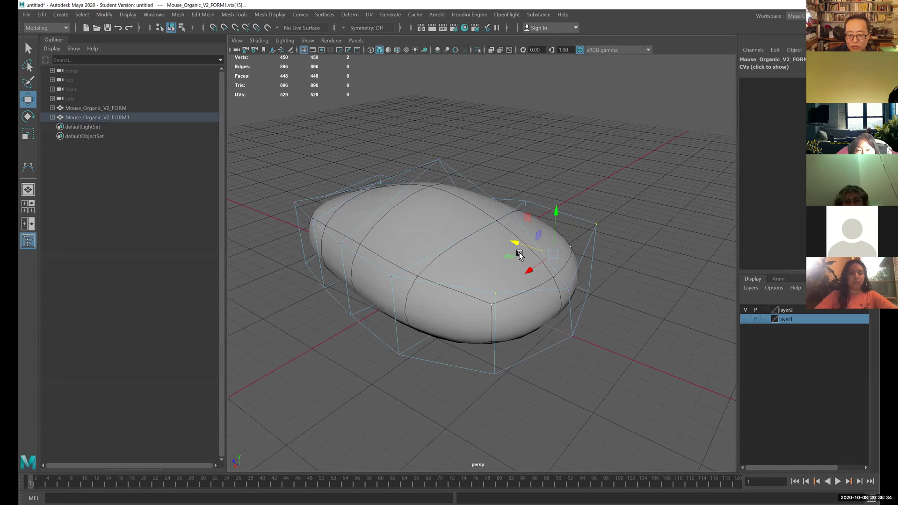
pyautogui.moveTo(556, 228); pyautogui.dragTo(534, 224)
# - Raise the fourth row's top centreline vertex and lower the middle row's to flatten the hump into a smoother arc
pyautogui.click(531, 235)
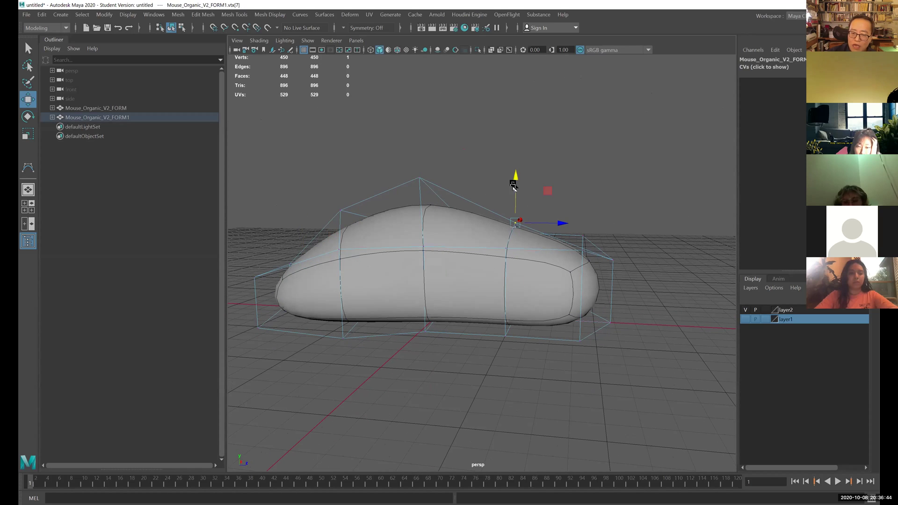
pyautogui.moveTo(513, 186); pyautogui.dragTo(508, 181)
pyautogui.click(419, 178)
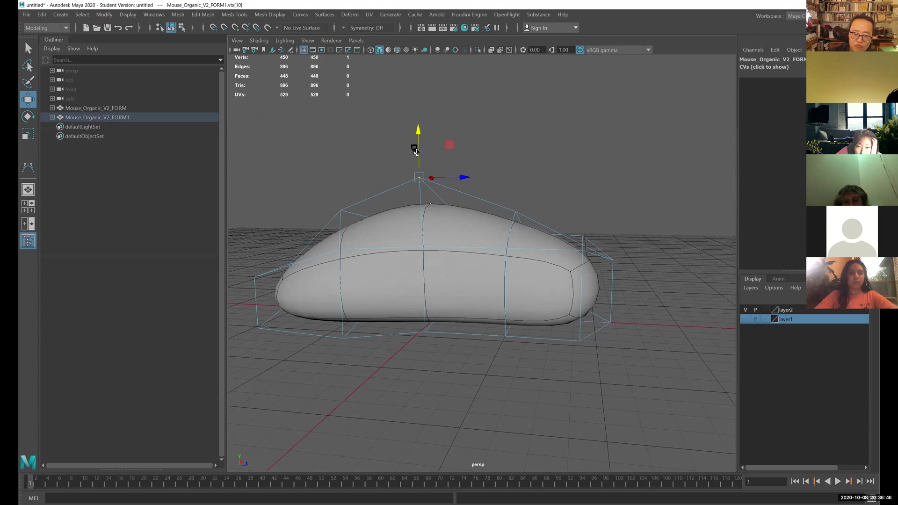
pyautogui.moveTo(420, 151); pyautogui.dragTo(421, 173)
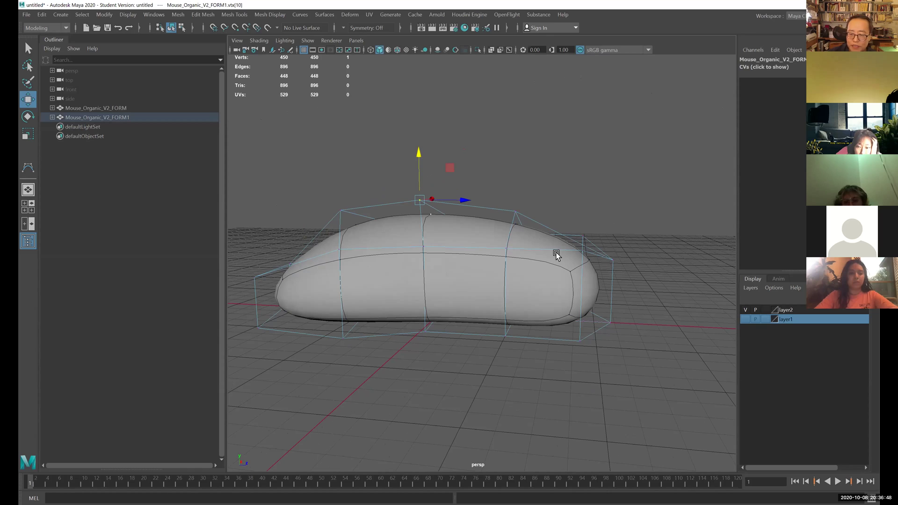
# - Lower the two upper side vertices at the narrow end
pyautogui.keyDown('alt'); pyautogui.moveTo(556, 255); pyautogui.dragTo(515, 253); pyautogui.keyUp('alt')
pyautogui.keyDown('alt'); pyautogui.moveTo(439, 252); pyautogui.dragTo(422, 229); pyautogui.keyUp('alt')
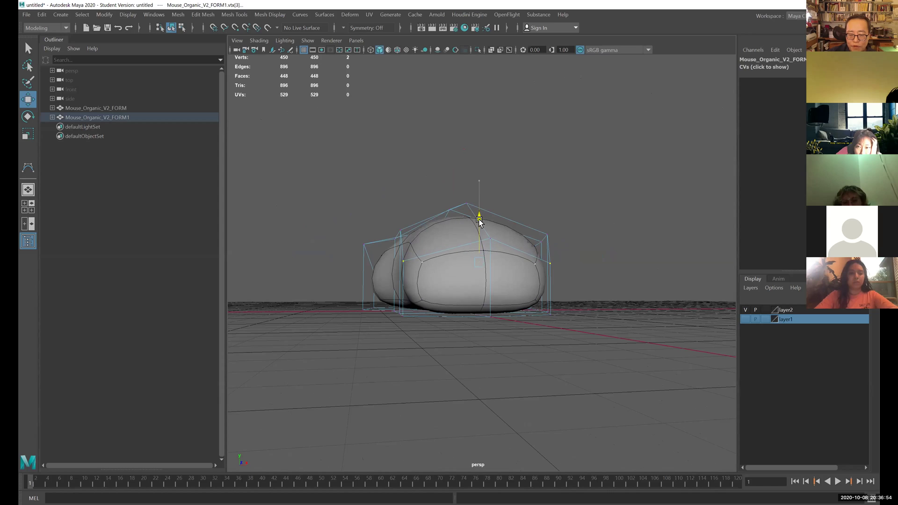
pyautogui.moveTo(479, 220)
pyautogui.keyDown('alt'); pyautogui.mouseDown()
pyautogui.moveTo(505, 227)
pyautogui.moveTo(535, 214)
pyautogui.moveTo(519, 238)
pyautogui.moveTo(510, 232)
pyautogui.moveTo(516, 201)
pyautogui.moveTo(510, 220)
pyautogui.moveTo(542, 207)
pyautogui.moveTo(546, 227)
pyautogui.moveTo(535, 202)
pyautogui.moveTo(482, 197)
pyautogui.moveTo(477, 228)
pyautogui.moveTo(463, 203)
pyautogui.moveTo(521, 210)
pyautogui.moveTo(541, 231)
pyautogui.moveTo(547, 197)
pyautogui.moveTo(459, 203)
pyautogui.moveTo(544, 199)
pyautogui.moveTo(539, 213)
pyautogui.moveTo(521, 183)
pyautogui.moveTo(553, 195)
pyautogui.moveTo(512, 203)
pyautogui.moveTo(519, 224)
pyautogui.moveTo(470, 207)
pyautogui.mouseUp(); pyautogui.keyUp('alt')
pyautogui.click(524, 229)
pyautogui.keyDown('alt'); pyautogui.moveTo(485, 220); pyautogui.dragTo(510, 224); pyautogui.keyUp('alt')
# - Return to object mode, compare the unsmoothed cage with the smooth preview, and examine the underside
pyautogui.moveTo(510, 224); pyautogui.dragTo(546, 210, button='right')
pyautogui.keyDown('alt'); pyautogui.moveTo(526, 216); pyautogui.dragTo(541, 201); pyautogui.keyUp('alt')
pyautogui.press('1')
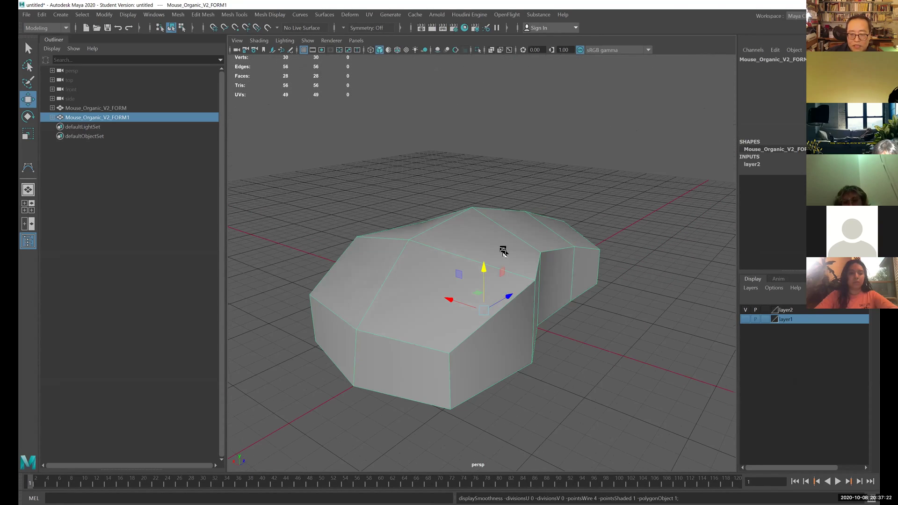
pyautogui.keyDown('alt'); pyautogui.moveTo(503, 252); pyautogui.dragTo(541, 291); pyautogui.keyUp('alt')
pyautogui.press('3')
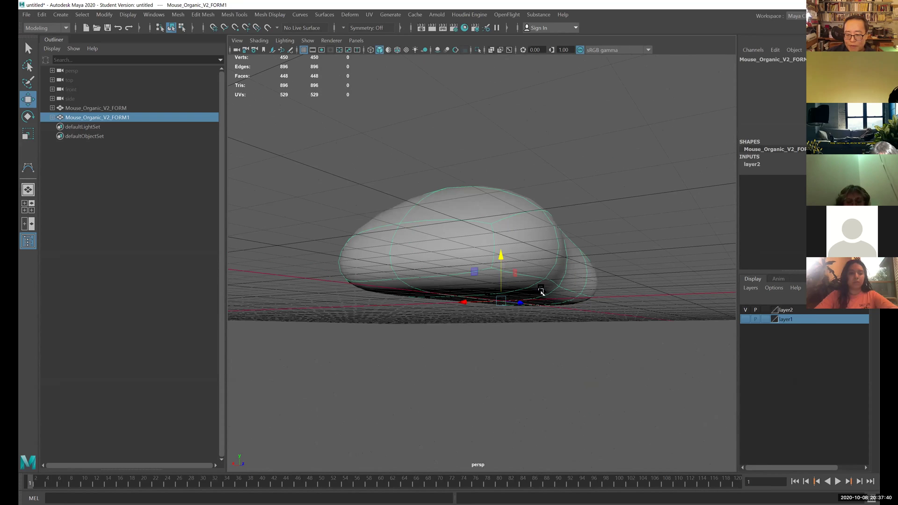
pyautogui.keyDown('alt'); pyautogui.moveTo(565, 257); pyautogui.dragTo(518, 238); pyautogui.keyUp('alt')
pyautogui.rightClick(519, 237)
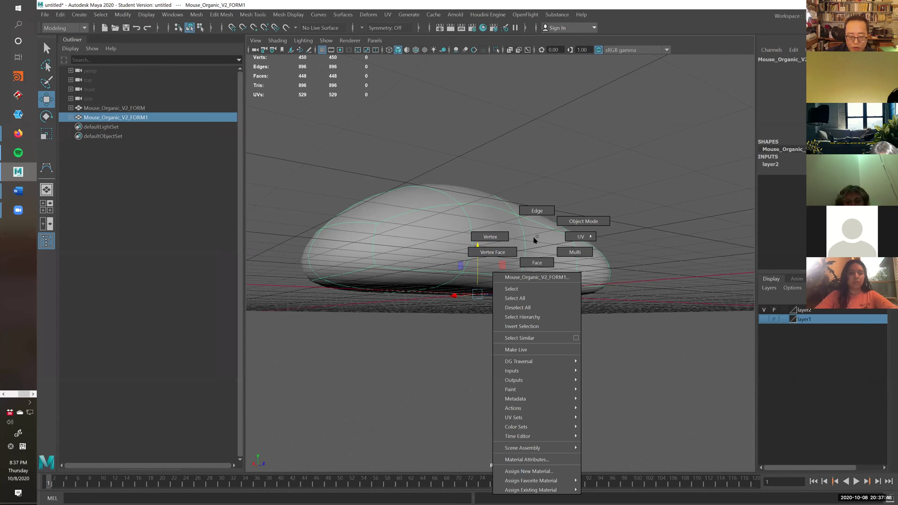
pyautogui.moveTo(534, 240)
pyautogui.keyDown('alt'); pyautogui.mouseDown()
pyautogui.moveTo(533, 251)
pyautogui.moveTo(542, 244)
pyautogui.moveTo(517, 207)
pyautogui.moveTo(526, 237)
pyautogui.mouseUp(); pyautogui.keyUp('alt')
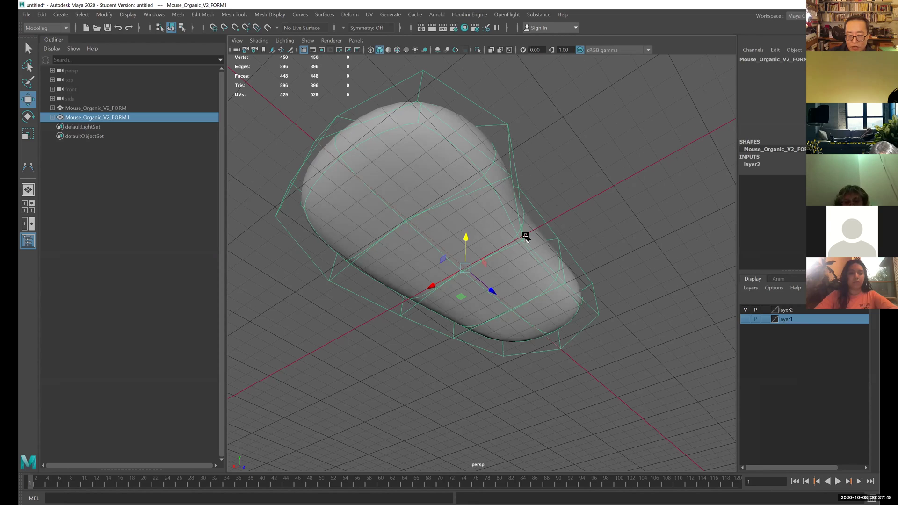
pyautogui.keyDown('alt'); pyautogui.moveTo(576, 297); pyautogui.dragTo(511, 238); pyautogui.keyUp('alt')
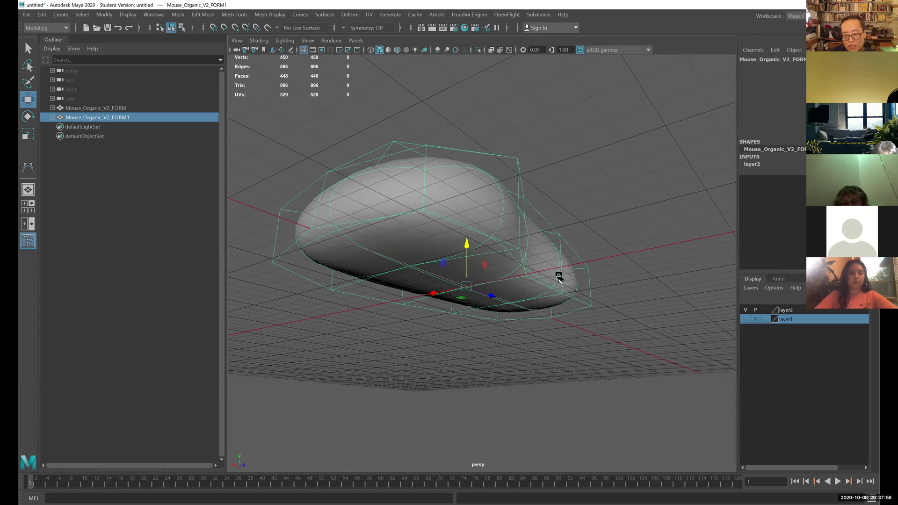
pyautogui.keyDown('alt'); pyautogui.moveTo(564, 273); pyautogui.dragTo(520, 241); pyautogui.keyUp('alt')
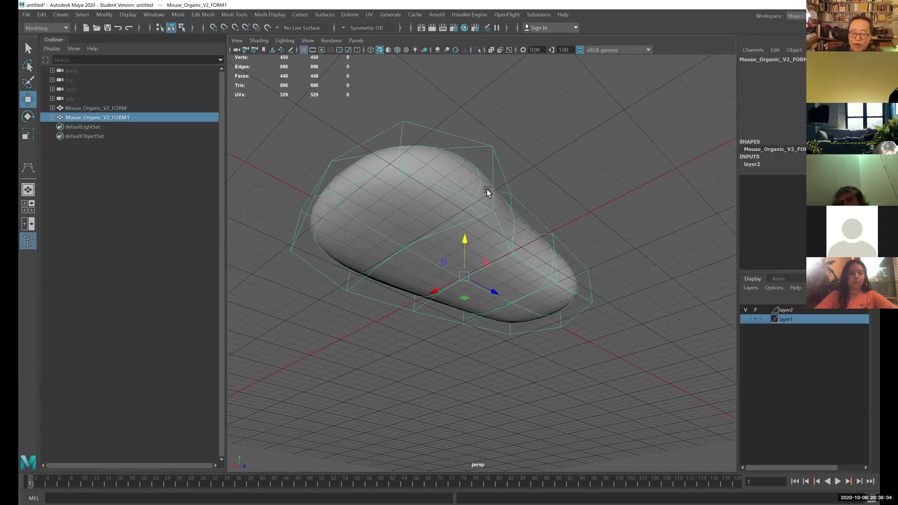
# - Switch to edge selection and crease the two bottom edges at the wide end with the Crease Tool
pyautogui.moveTo(487, 191); pyautogui.dragTo(507, 186, button='right')
pyautogui.keyDown('alt'); pyautogui.moveTo(508, 186); pyautogui.dragTo(429, 195); pyautogui.keyUp('alt')
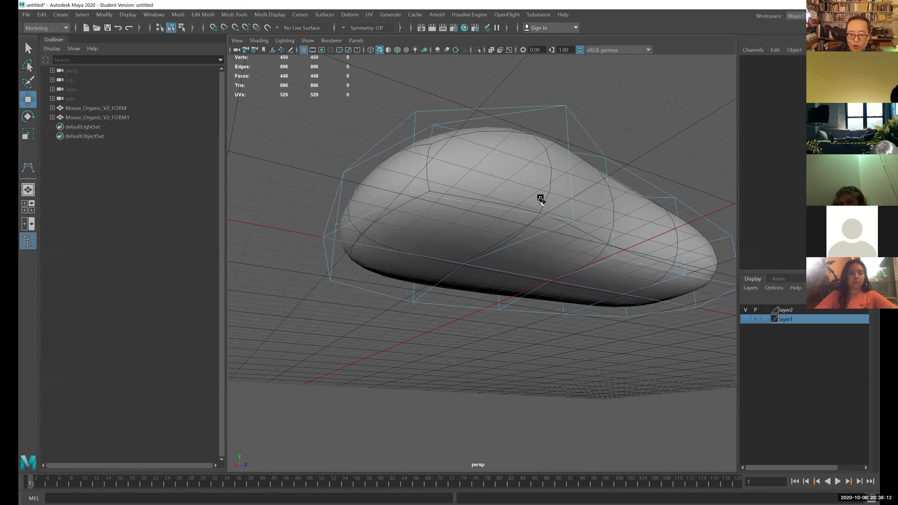
pyautogui.keyDown('alt'); pyautogui.moveTo(484, 187); pyautogui.dragTo(377, 210); pyautogui.keyUp('alt')
pyautogui.doubleClick(428, 200)
pyautogui.keyDown('shift'); pyautogui.click(349, 238); pyautogui.keyUp('shift')
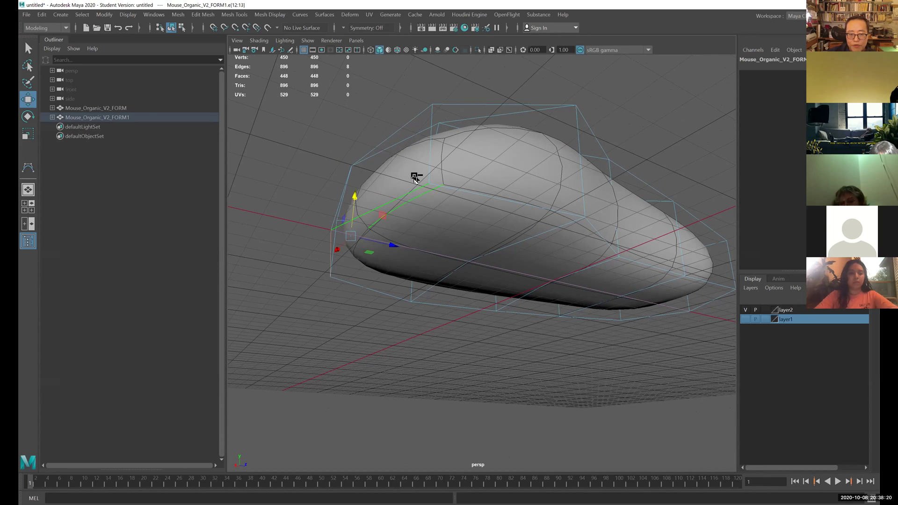
pyautogui.keyDown('shift'); pyautogui.moveTo(414, 176); pyautogui.dragTo(430, 217, button='right'); pyautogui.keyUp('shift')
pyautogui.moveTo(307, 167); pyautogui.dragTo(332, 166, button='middle')
pyautogui.keyDown('alt'); pyautogui.moveTo(332, 165); pyautogui.dragTo(324, 169); pyautogui.keyUp('alt')
pyautogui.moveTo(324, 169)
pyautogui.mouseDown(button='middle')
pyautogui.moveTo(349, 167)
pyautogui.moveTo(325, 179)
pyautogui.moveTo(339, 172)
pyautogui.mouseUp(button='middle')
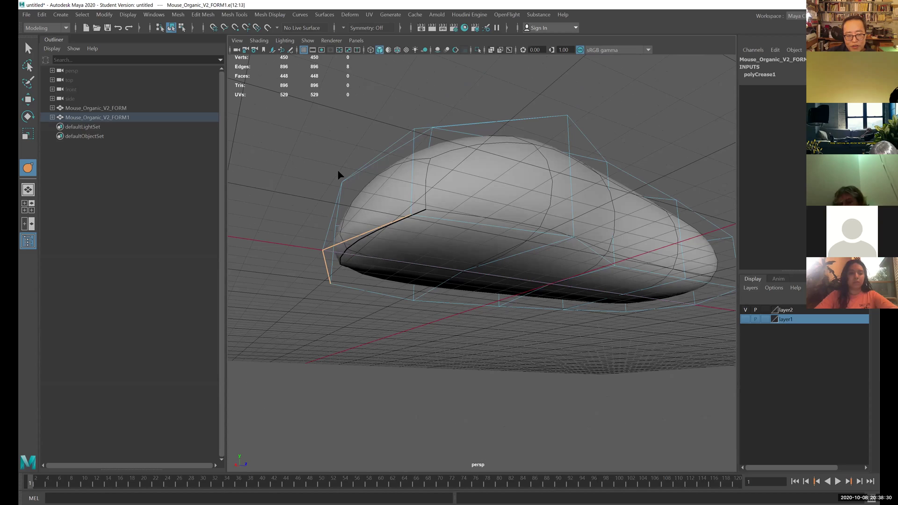
# - Remove the crease from the wide end's bottom edges
pyautogui.keyDown('alt'); pyautogui.moveTo(339, 173); pyautogui.dragTo(315, 167); pyautogui.keyUp('alt')
pyautogui.moveTo(337, 161); pyautogui.dragTo(296, 203, button='middle')
pyautogui.keyDown('alt'); pyautogui.moveTo(296, 203); pyautogui.dragTo(367, 187); pyautogui.keyUp('alt')
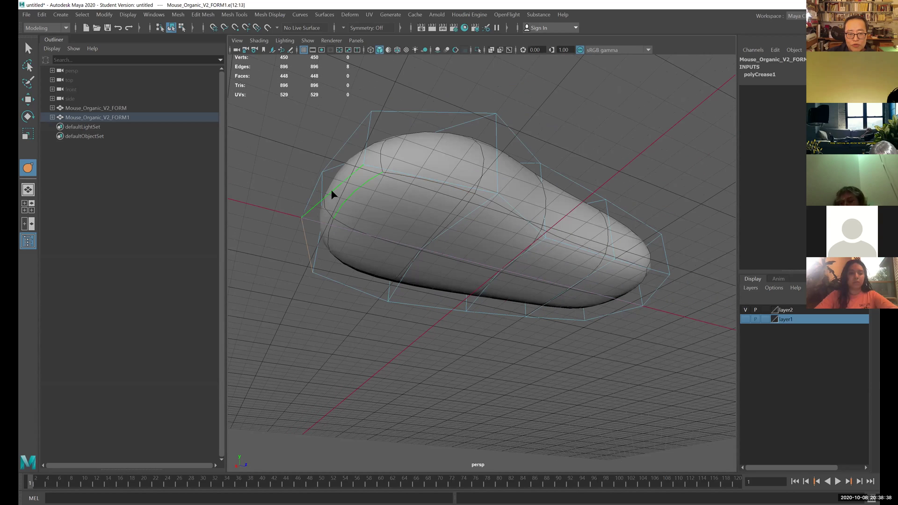
# - Select all the edges around the bottom perimeter of the mouse, starting from the two at the wide end
pyautogui.click(297, 157)
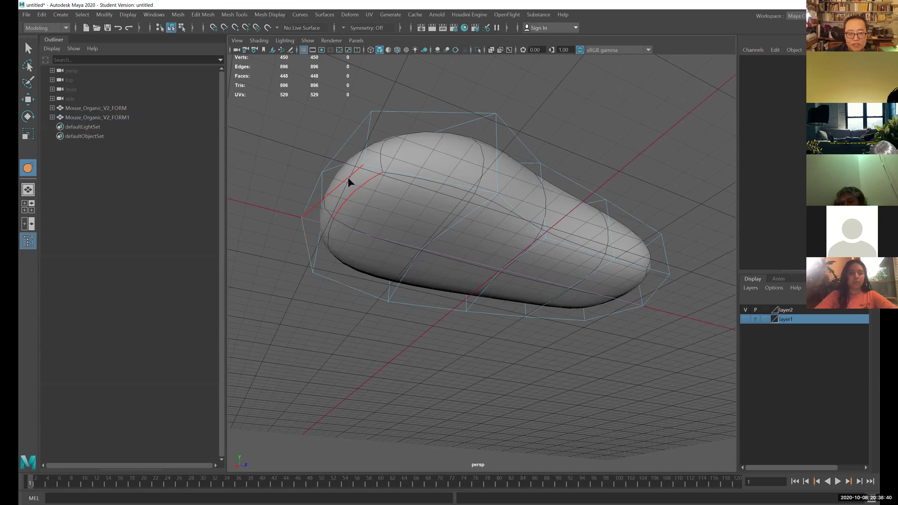
pyautogui.moveTo(350, 179); pyautogui.dragTo(345, 161, button='right')
pyautogui.click(363, 160)
pyautogui.click(337, 191)
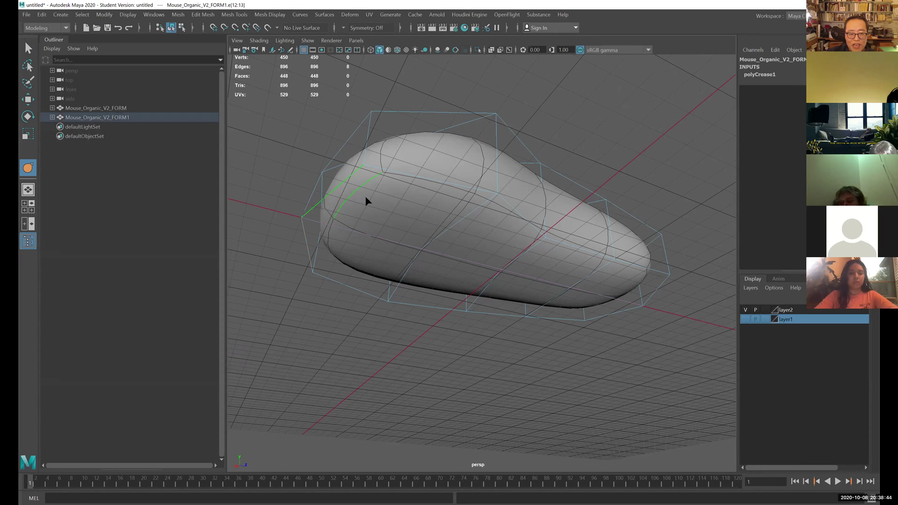
pyautogui.moveTo(384, 206)
pyautogui.keyDown('alt'); pyautogui.mouseDown()
pyautogui.moveTo(433, 205)
pyautogui.moveTo(399, 200)
pyautogui.moveTo(383, 218)
pyautogui.mouseUp(); pyautogui.keyUp('alt')
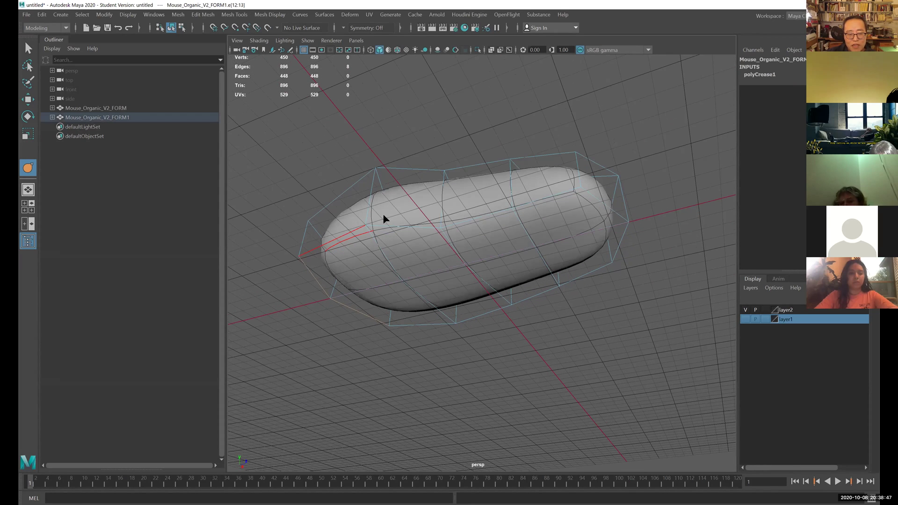
pyautogui.keyDown('shift'); pyautogui.doubleClick(312, 247); pyautogui.keyUp('shift')
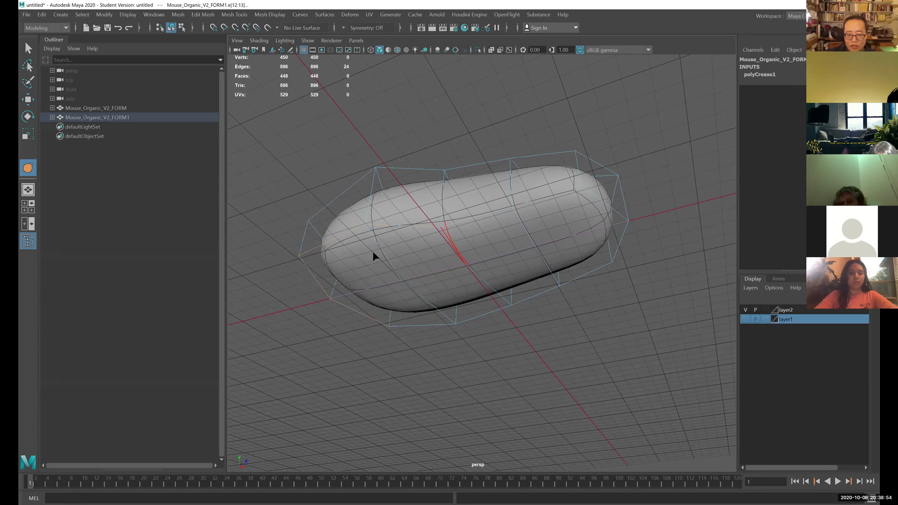
pyautogui.keyDown('alt'); pyautogui.moveTo(496, 220); pyautogui.dragTo(452, 225); pyautogui.keyUp('alt')
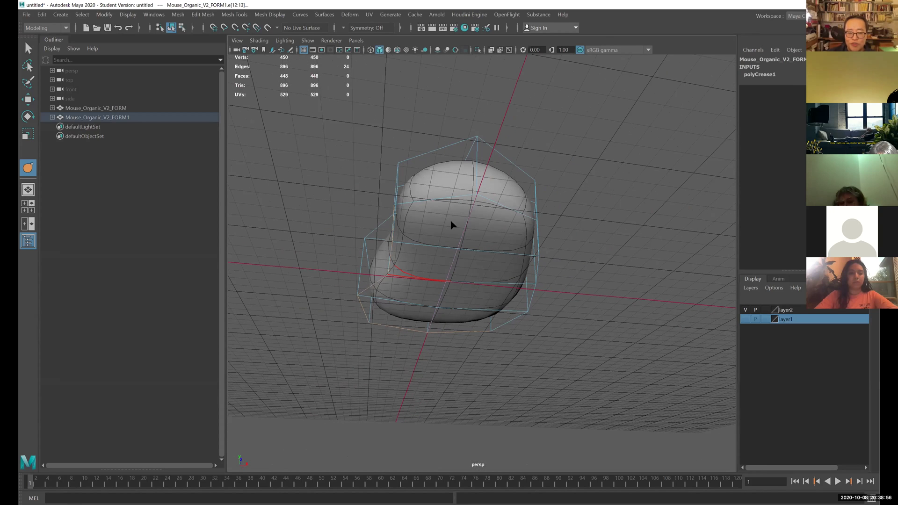
pyautogui.keyDown('shift'); pyautogui.doubleClick(424, 203); pyautogui.keyUp('shift')
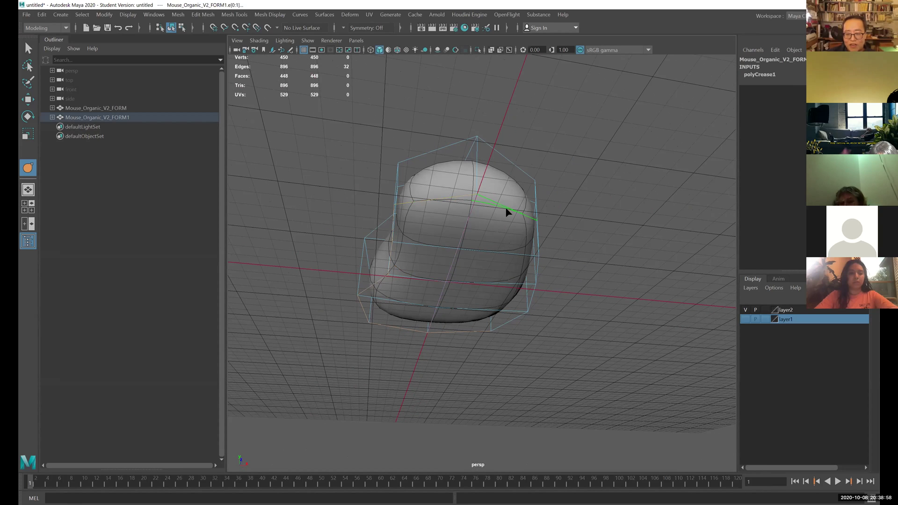
pyautogui.keyDown('alt'); pyautogui.moveTo(552, 215); pyautogui.dragTo(439, 234); pyautogui.keyUp('alt')
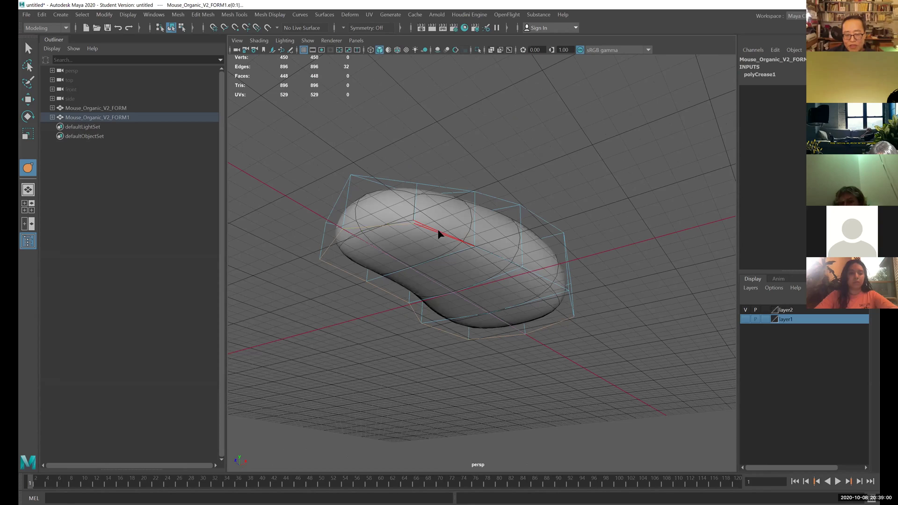
pyautogui.keyDown('shift'); pyautogui.doubleClick(538, 213); pyautogui.keyUp('shift')
pyautogui.keyDown('alt'); pyautogui.moveTo(543, 203); pyautogui.dragTo(475, 203); pyautogui.keyUp('alt')
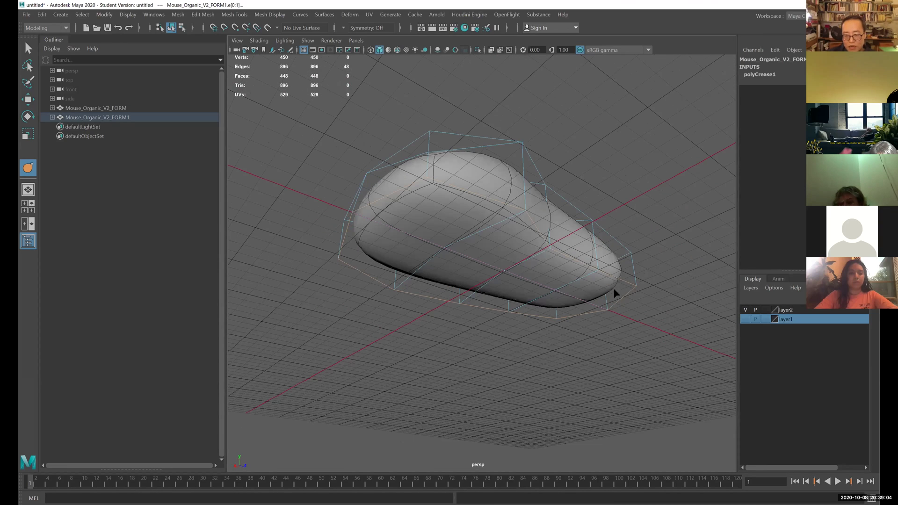
pyautogui.keyDown('alt'); pyautogui.moveTo(491, 262); pyautogui.dragTo(496, 243); pyautogui.keyUp('alt')
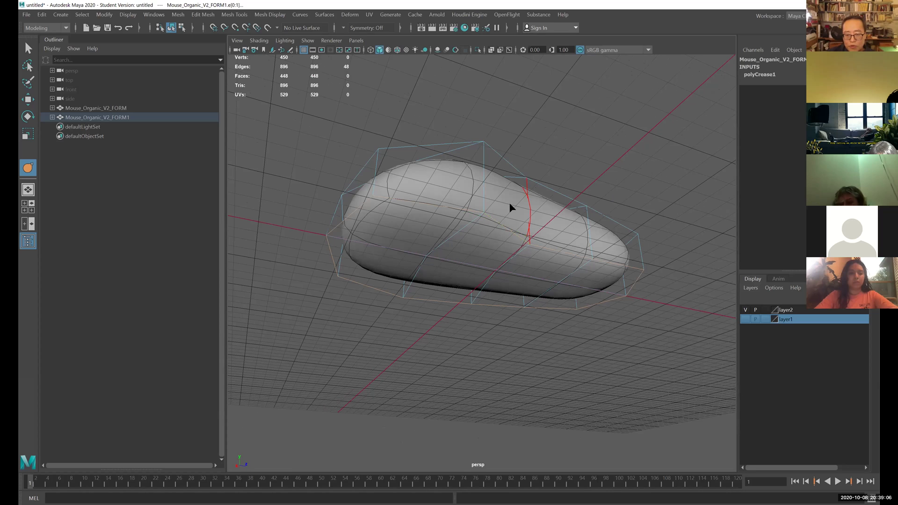
# - Crease the bottom perimeter edges strongly with the Crease Tool so the base becomes flat and sharp-edged, then deselect them
pyautogui.moveTo(511, 207)
pyautogui.keyDown('shift'); pyautogui.mouseDown(button='right')
pyautogui.moveTo(512, 253)
pyautogui.moveTo(530, 246)
pyautogui.mouseUp(button='right'); pyautogui.keyUp('shift')
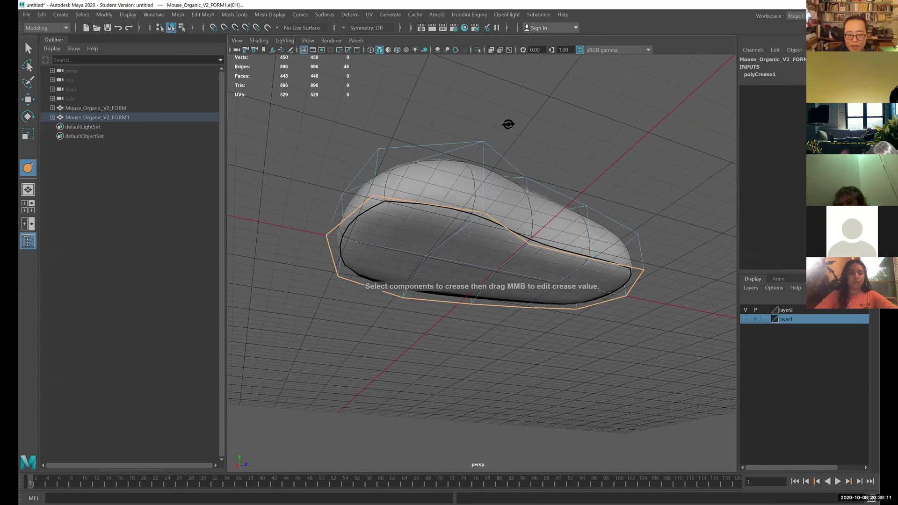
pyautogui.keyDown('alt'); pyautogui.moveTo(508, 124); pyautogui.dragTo(505, 129); pyautogui.keyUp('alt')
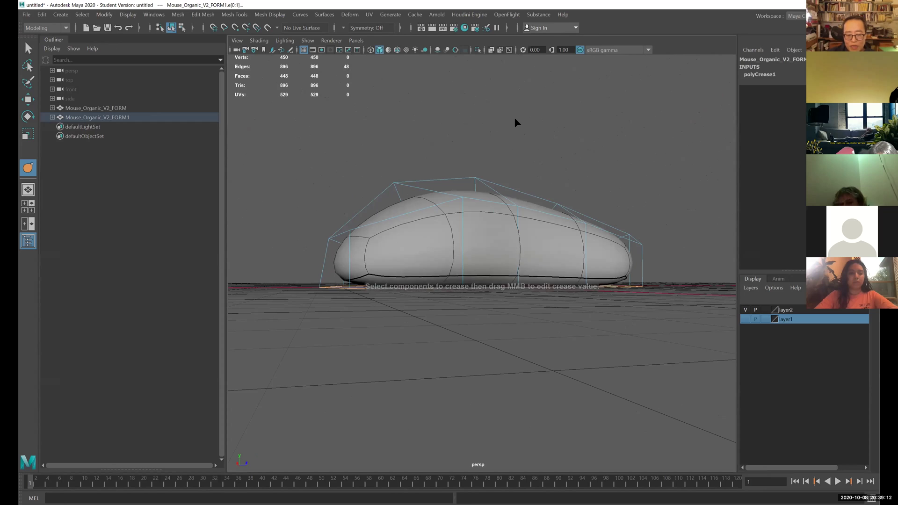
pyautogui.moveTo(497, 126); pyautogui.dragTo(536, 125, button='middle')
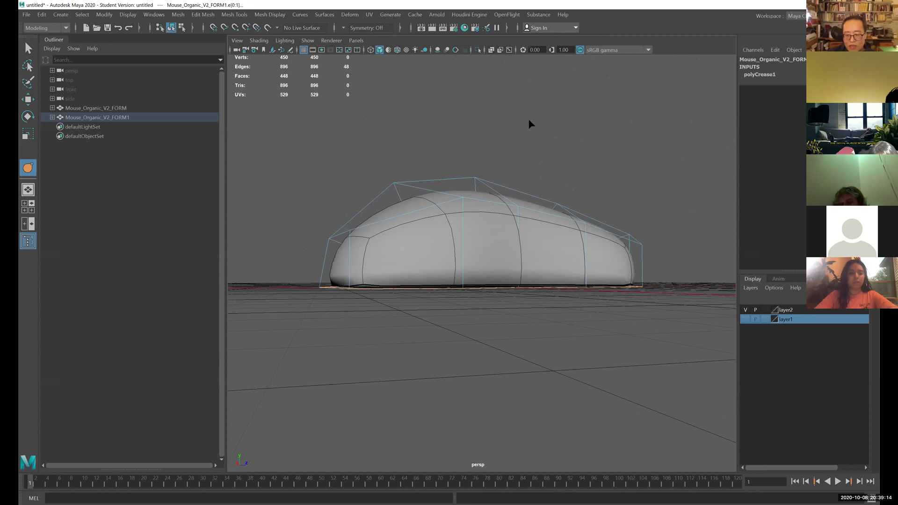
pyautogui.moveTo(519, 122)
pyautogui.keyDown('alt'); pyautogui.mouseDown()
pyautogui.moveTo(475, 104)
pyautogui.moveTo(521, 122)
pyautogui.moveTo(513, 110)
pyautogui.mouseUp(); pyautogui.keyUp('alt')
pyautogui.moveTo(513, 110); pyautogui.dragTo(557, 110, button='middle')
pyautogui.keyDown('alt'); pyautogui.moveTo(556, 114); pyautogui.dragTo(556, 121); pyautogui.keyUp('alt')
pyautogui.moveTo(555, 121); pyautogui.dragTo(584, 121, button='middle')
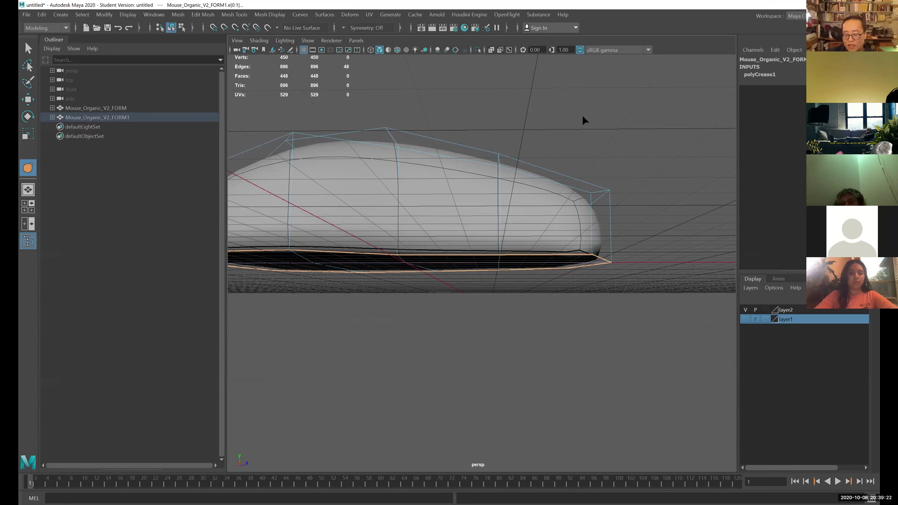
pyautogui.keyDown('alt'); pyautogui.moveTo(544, 146); pyautogui.dragTo(530, 136); pyautogui.keyUp('alt')
pyautogui.click(561, 141)
pyautogui.keyDown('alt'); pyautogui.moveTo(565, 141); pyautogui.dragTo(602, 142, button='middle'); pyautogui.keyUp('alt')
pyautogui.keyDown('alt'); pyautogui.moveTo(602, 141); pyautogui.dragTo(533, 142, button='right'); pyautogui.keyUp('alt')
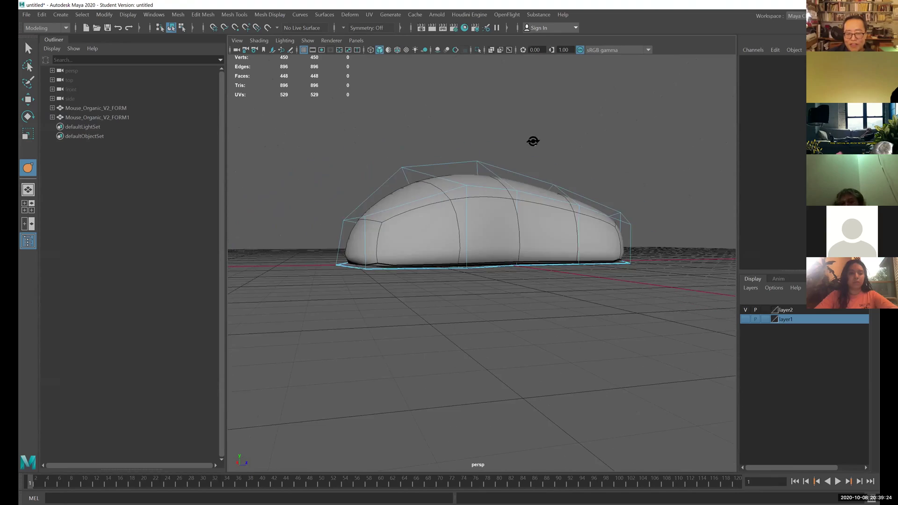
# - Return to object mode and select the creased mouse mesh
pyautogui.keyDown('alt'); pyautogui.moveTo(533, 142); pyautogui.dragTo(562, 168); pyautogui.keyUp('alt')
pyautogui.moveTo(536, 168); pyautogui.dragTo(548, 145, button='right')
pyautogui.keyDown('alt'); pyautogui.moveTo(548, 127); pyautogui.dragTo(548, 144); pyautogui.keyUp('alt')
pyautogui.click(548, 146)
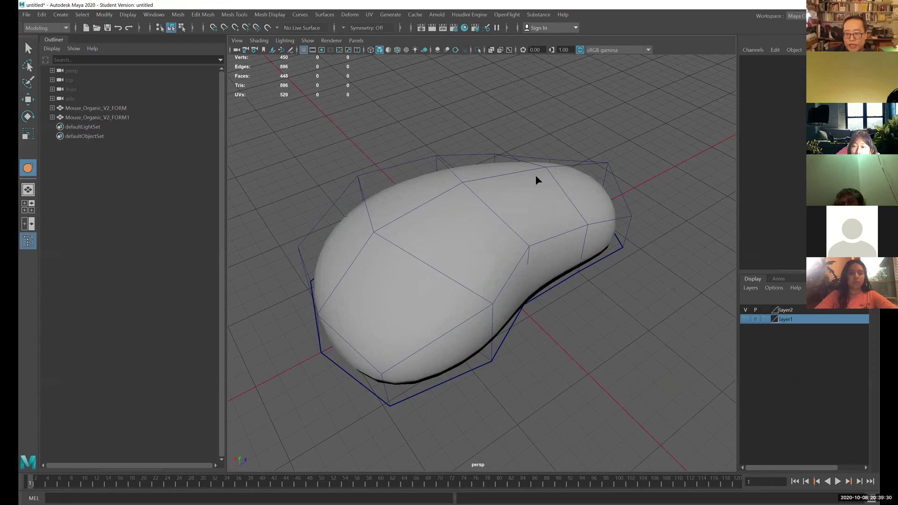
pyautogui.click(536, 178)
pyautogui.keyDown('alt'); pyautogui.moveTo(577, 274); pyautogui.dragTo(586, 311); pyautogui.keyUp('alt')
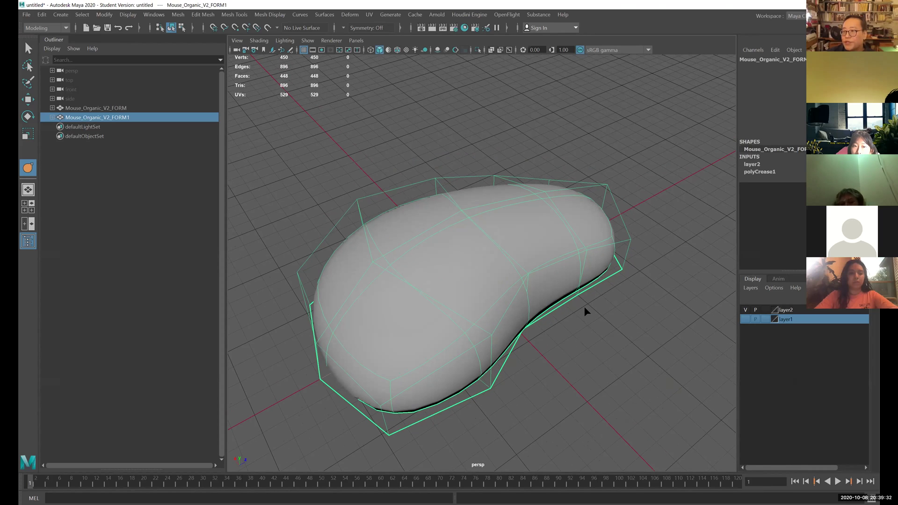
# - Rename the creased mouse's display layer as Mouse_Organic_V2_Form
pyautogui.click(811, 59)
pyautogui.hotkey('ctrl', 'c')
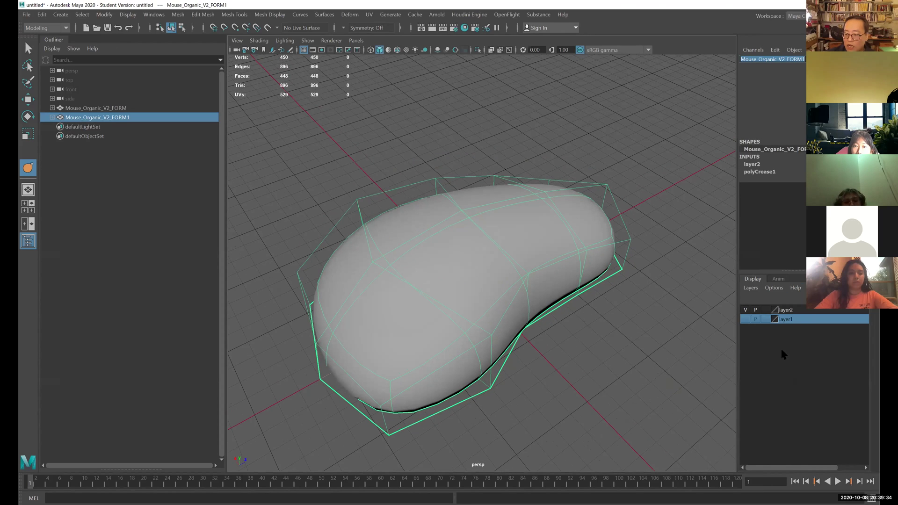
pyautogui.click(792, 311)
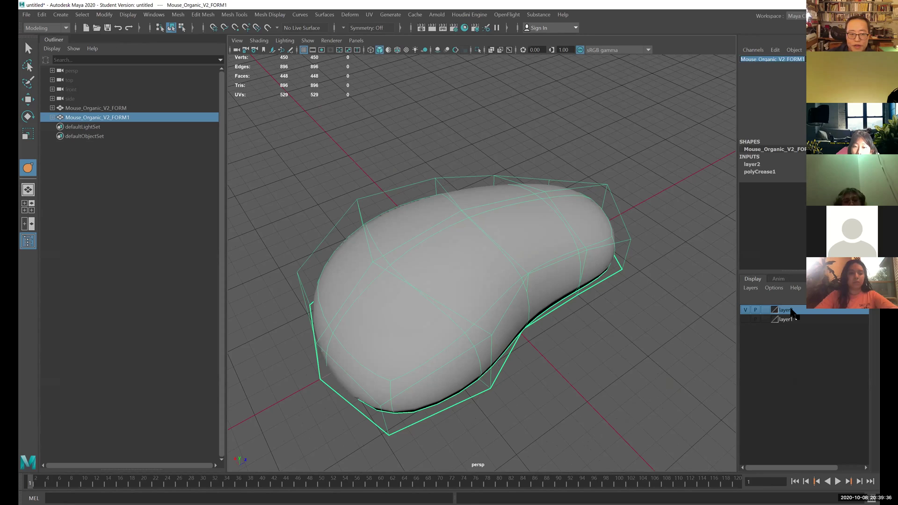
pyautogui.doubleClick(792, 311)
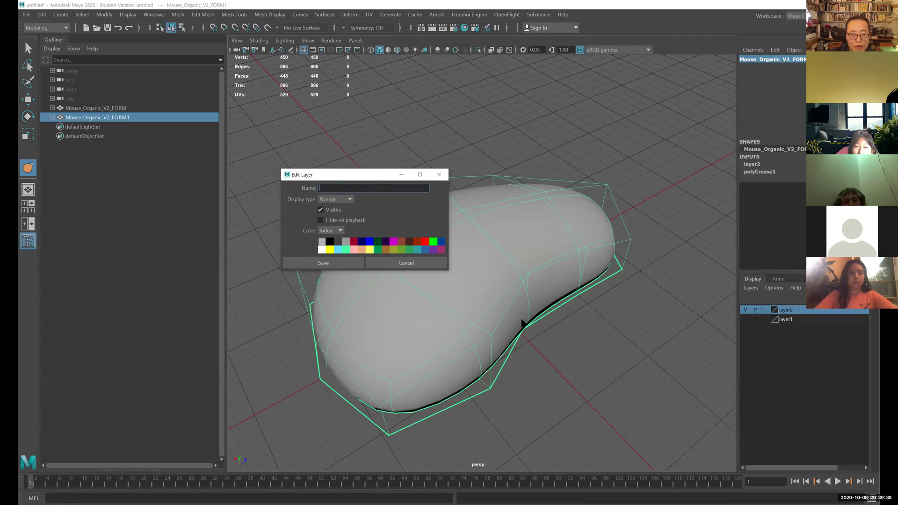
pyautogui.hotkey('ctrl', 'v')
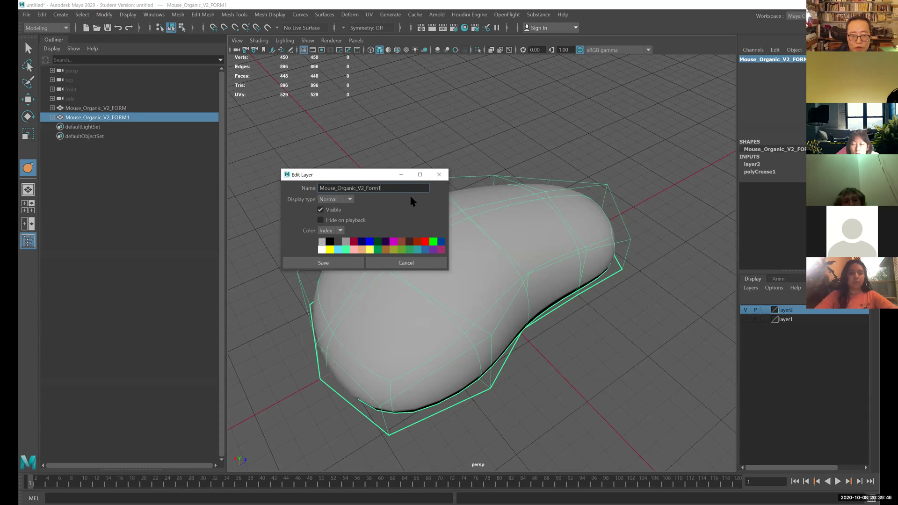
pyautogui.click(345, 261)
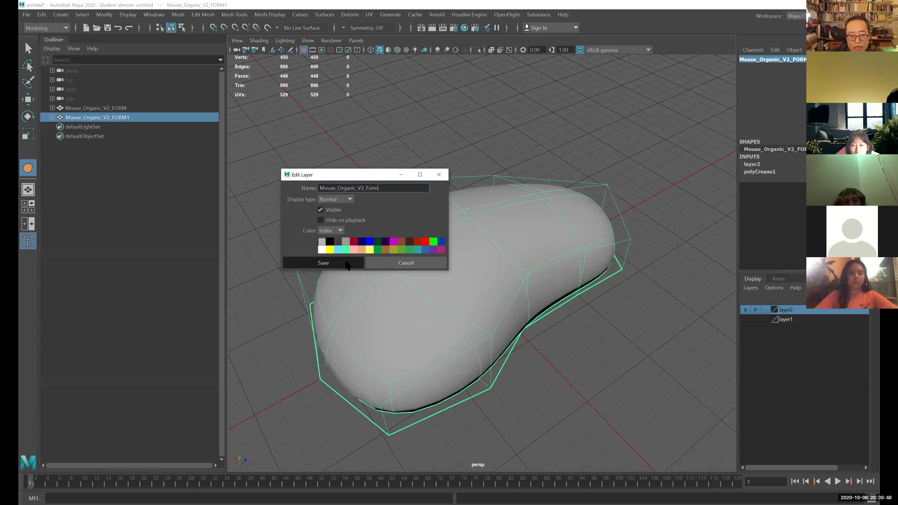
pyautogui.keyDown('alt'); pyautogui.moveTo(467, 251); pyautogui.dragTo(463, 245); pyautogui.keyUp('alt')
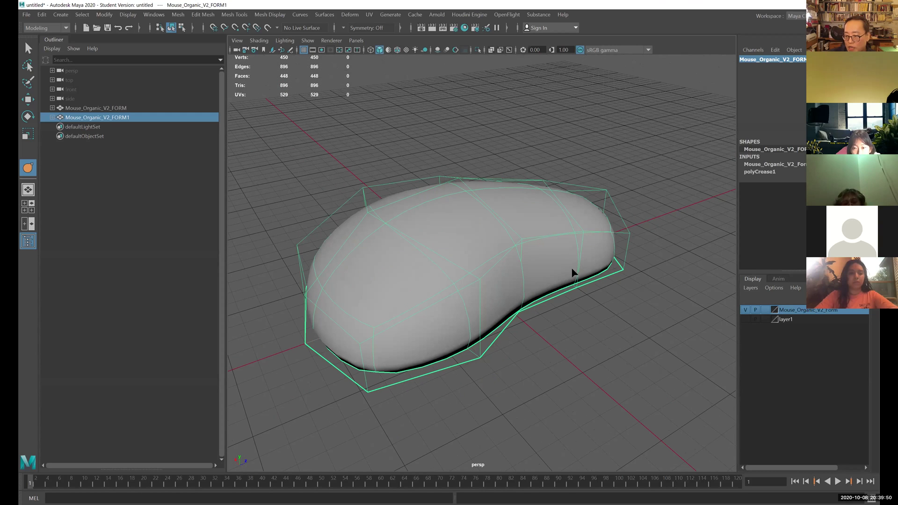
pyautogui.click(749, 310)
pyautogui.click(748, 310)
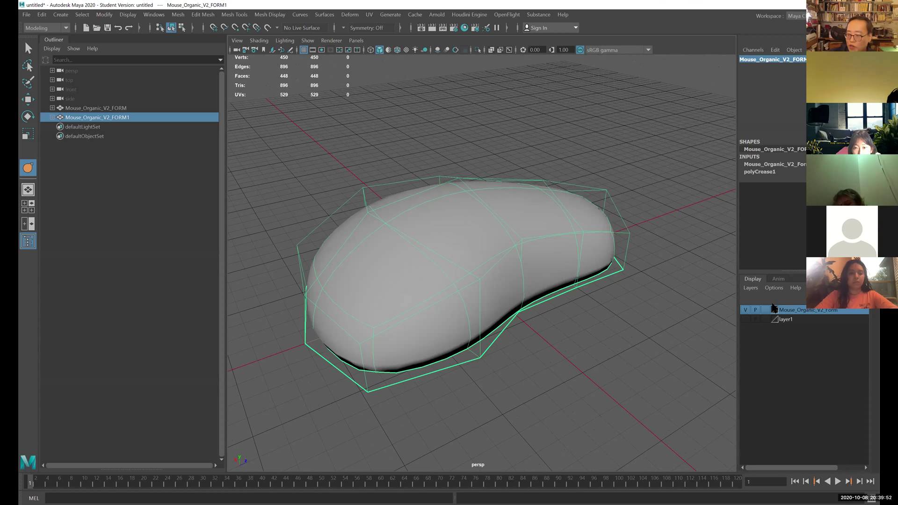
# - Duplicate the creased mouse mesh onto a new display layer and hide the Mouse_Organic_V2_Form layer
pyautogui.hotkey('ctrl', 'd')
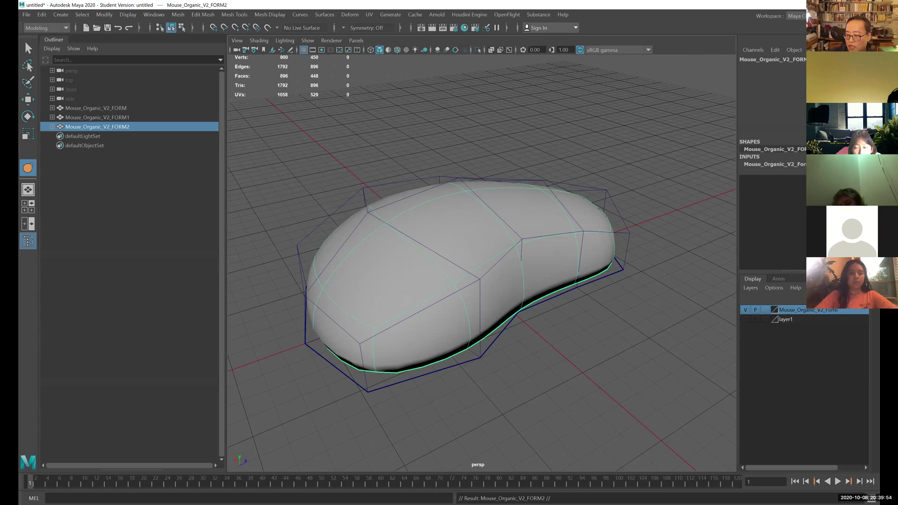
pyautogui.click(829, 310)
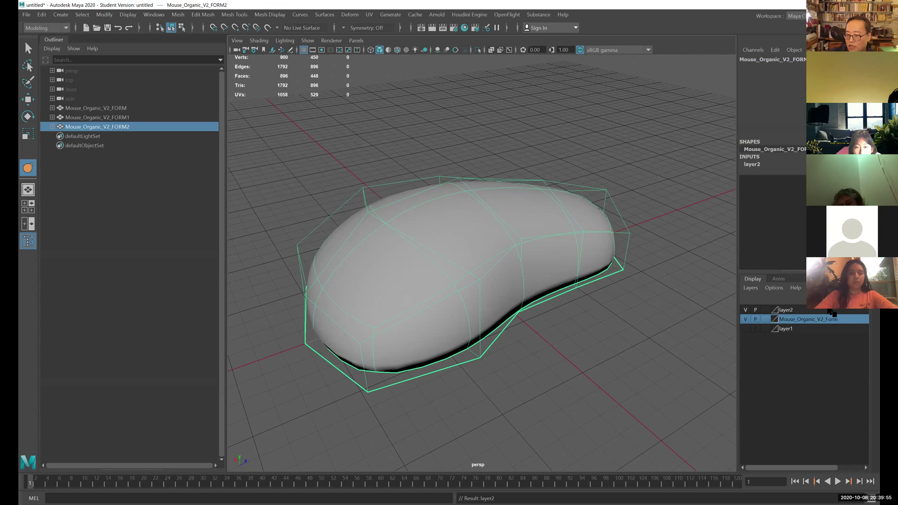
pyautogui.click(747, 319)
pyautogui.click(753, 311)
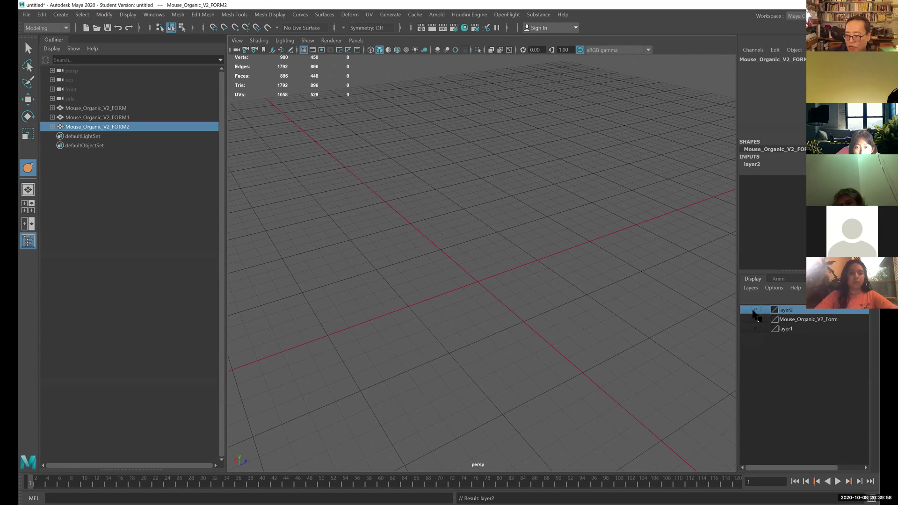
pyautogui.click(746, 310)
pyautogui.click(744, 311)
pyautogui.click(743, 311)
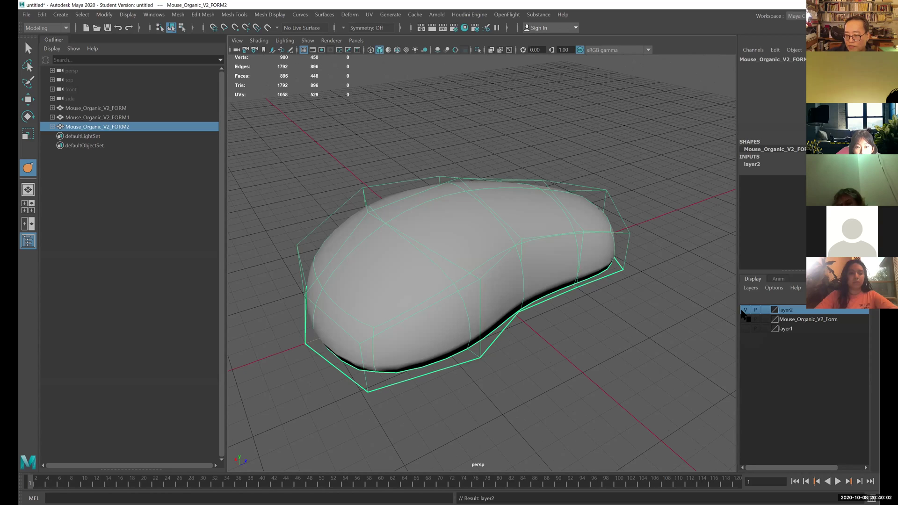
# - Compare the original and duplicated mouse by alternating the visibility of their two layers, leaving only layer2 shown
pyautogui.click(744, 310)
pyautogui.click(746, 319)
pyautogui.click(747, 320)
pyautogui.click(744, 311)
pyautogui.keyDown('alt'); pyautogui.moveTo(541, 277); pyautogui.dragTo(638, 273); pyautogui.keyUp('alt')
pyautogui.click(746, 312)
pyautogui.click(746, 320)
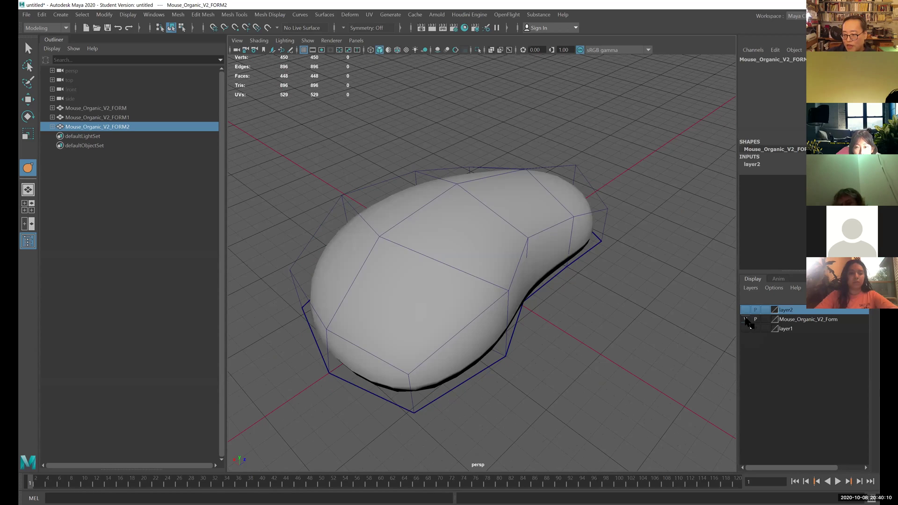
pyautogui.click(746, 319)
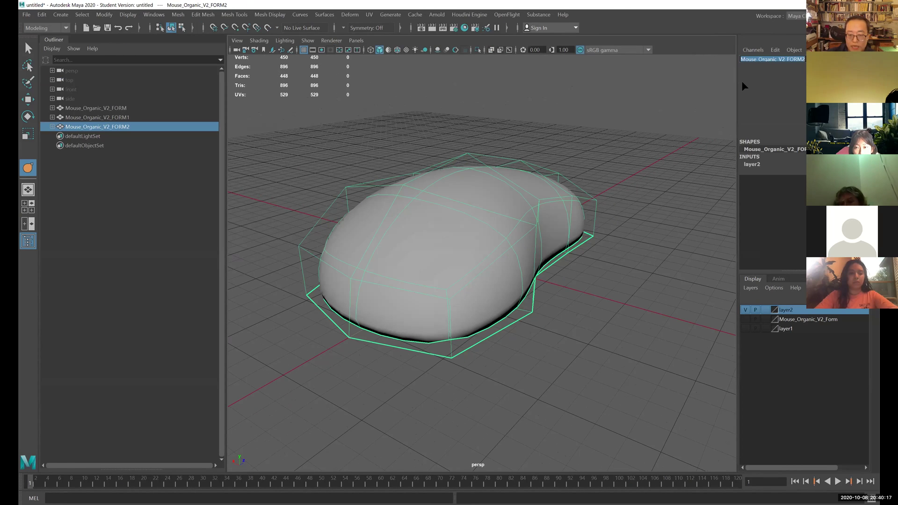
# - Save the scene as a Maya Binary file named Mouse_Organic_V2 in the project's scenes folder
pyautogui.keyDown('alt'); pyautogui.moveTo(449, 206); pyautogui.dragTo(511, 243); pyautogui.keyUp('alt')
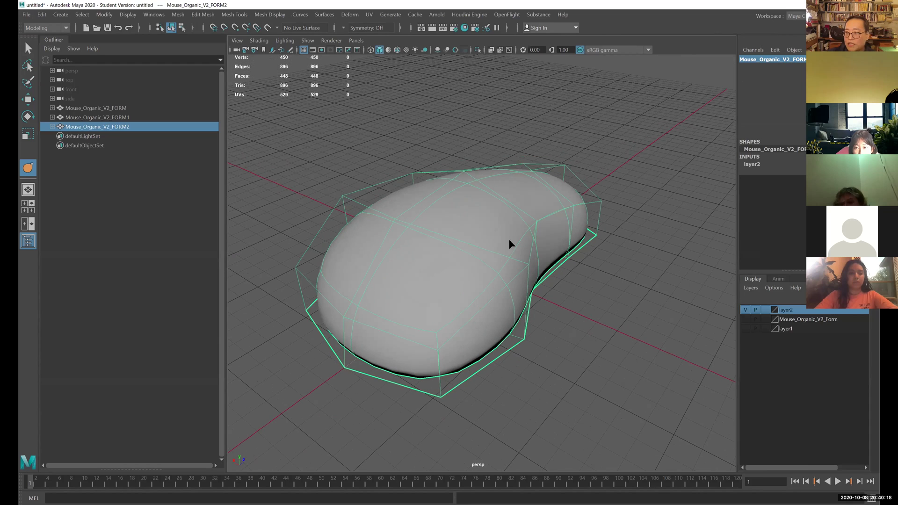
pyautogui.press('space')
pyautogui.click(395, 111)
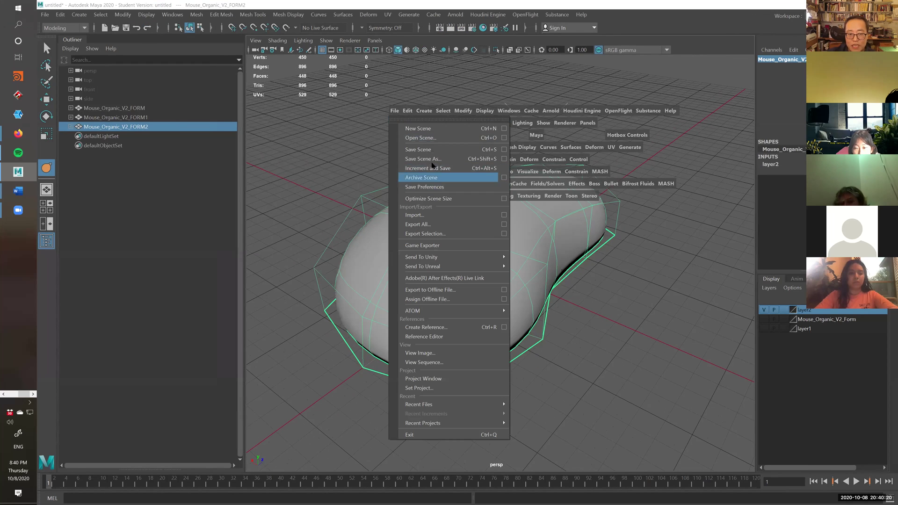
pyautogui.click(438, 160)
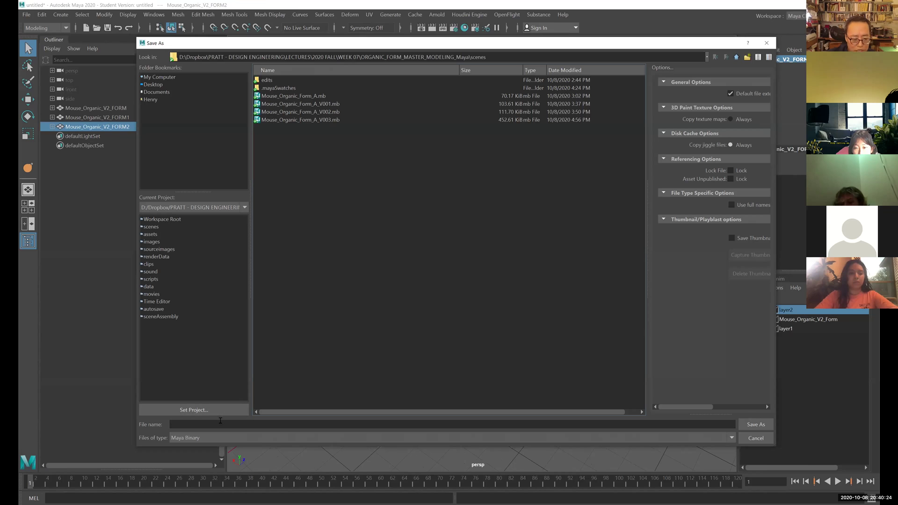
pyautogui.click(220, 424)
pyautogui.write('Mouse_Organic_V2_FORM2')
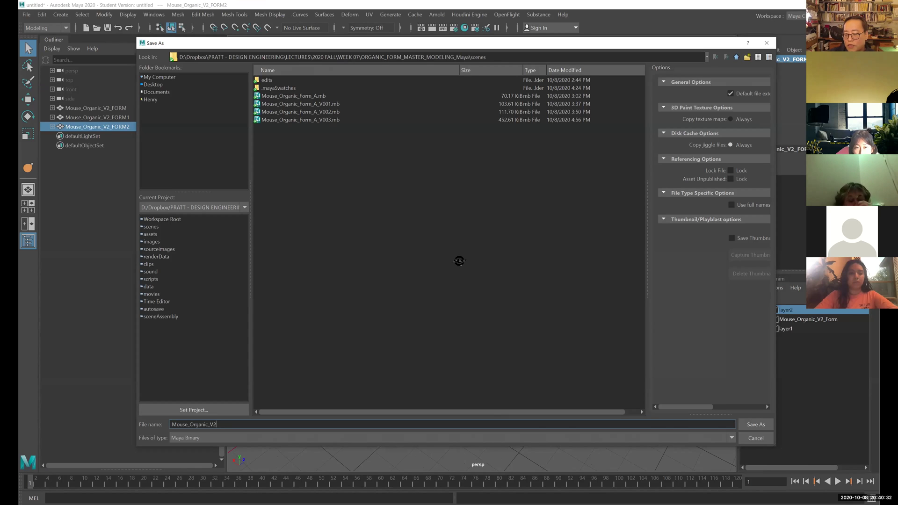
pyautogui.press('Return')
# - Try the Template display type on layer2 and cycle the layer back to the normal display type
pyautogui.moveTo(493, 212); pyautogui.dragTo(532, 195, button='right')
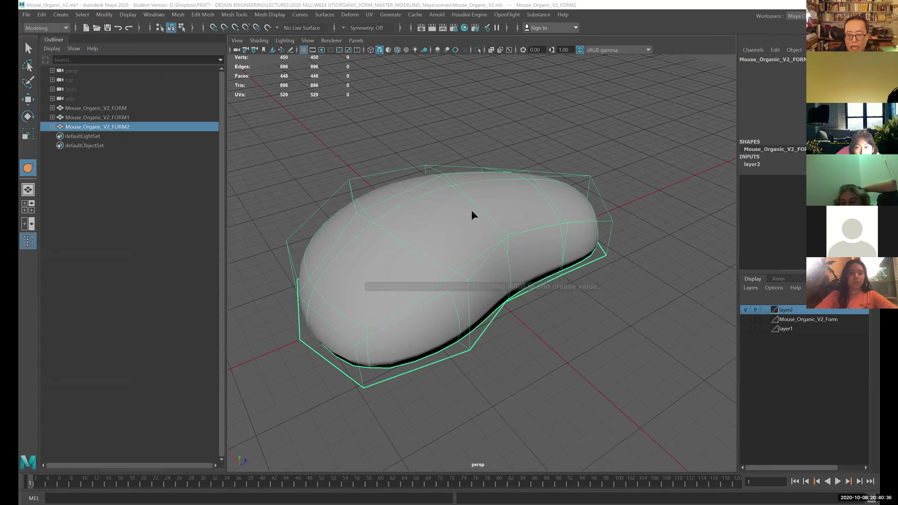
pyautogui.keyDown('alt'); pyautogui.moveTo(473, 215); pyautogui.dragTo(617, 274); pyautogui.keyUp('alt')
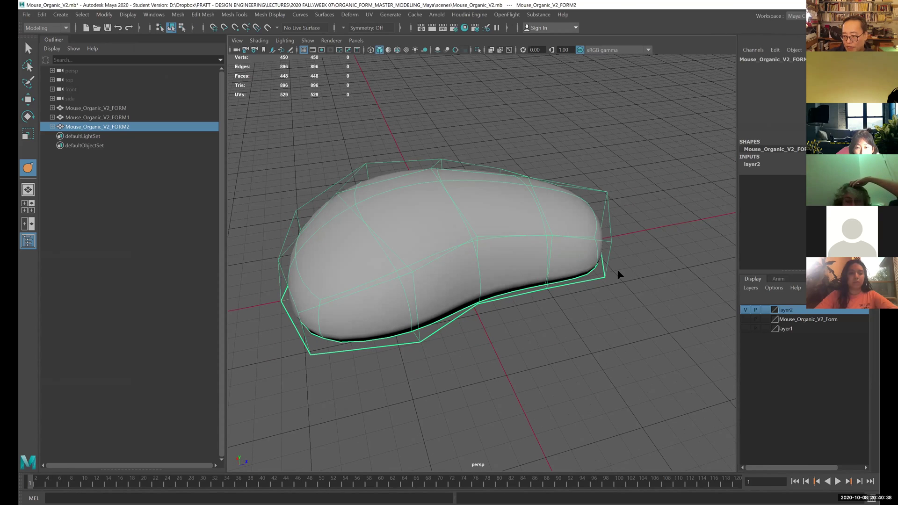
pyautogui.hotkey('ctrl', 'z')
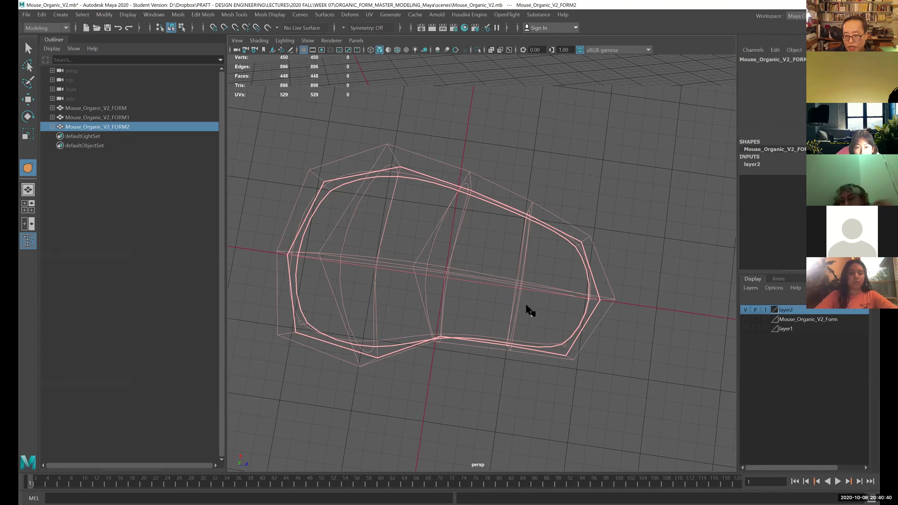
pyautogui.click(766, 310)
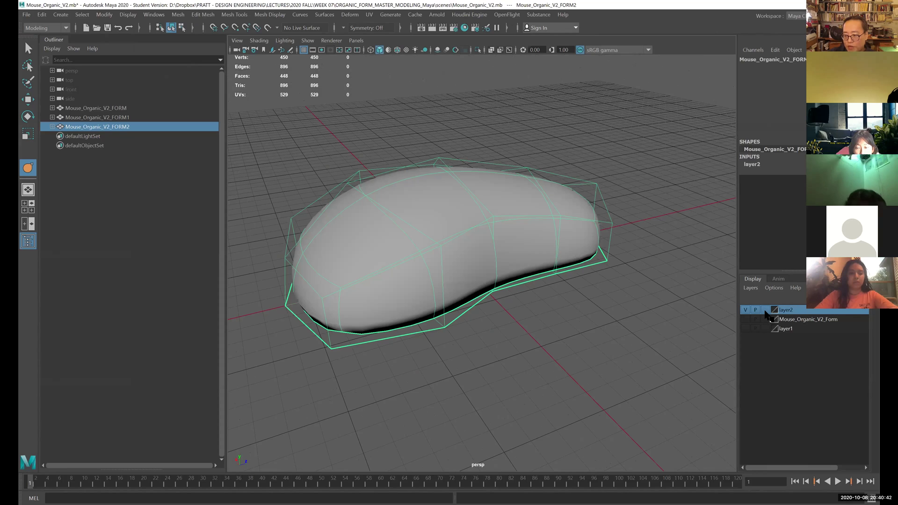
pyautogui.click(766, 310)
pyautogui.click(766, 310)
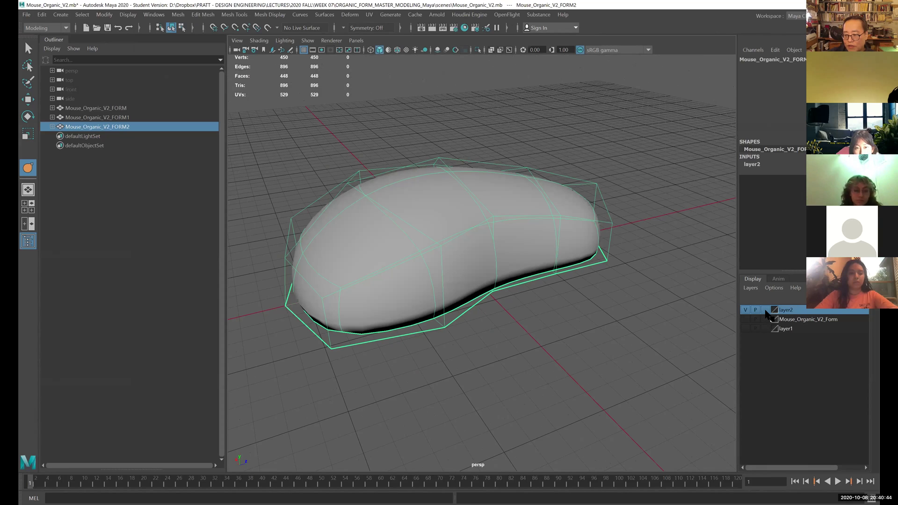
pyautogui.click(766, 310)
pyautogui.click(766, 309)
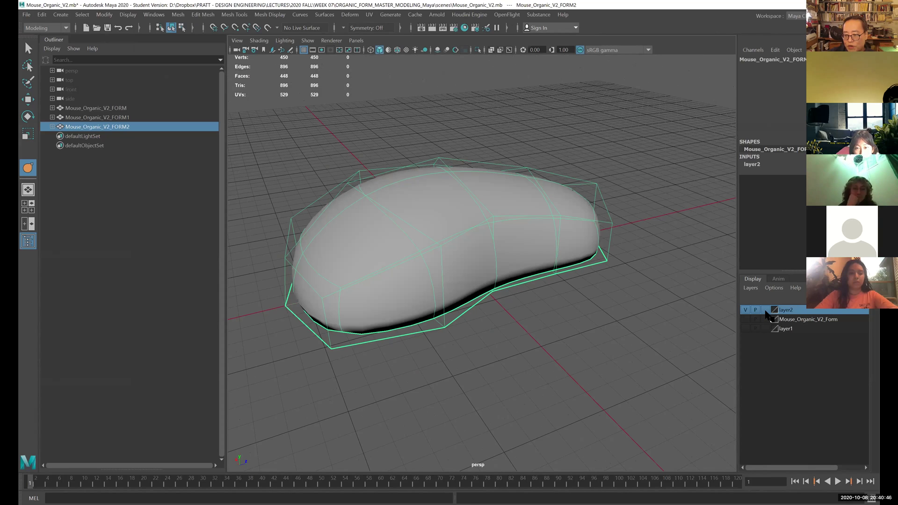
pyautogui.click(766, 310)
pyautogui.click(766, 309)
pyautogui.click(766, 310)
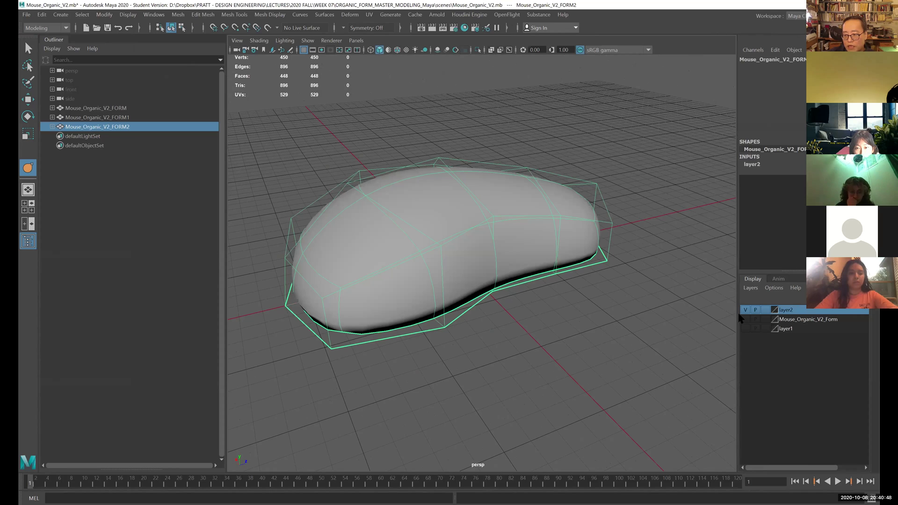
# - Show the duplicated mouse in smooth preview without its cage and set layer2's display type to Reference
pyautogui.moveTo(555, 310)
pyautogui.keyDown('alt'); pyautogui.mouseDown()
pyautogui.moveTo(552, 301)
pyautogui.moveTo(567, 304)
pyautogui.mouseUp(); pyautogui.keyUp('alt')
pyautogui.press('3')
pyautogui.click(766, 309)
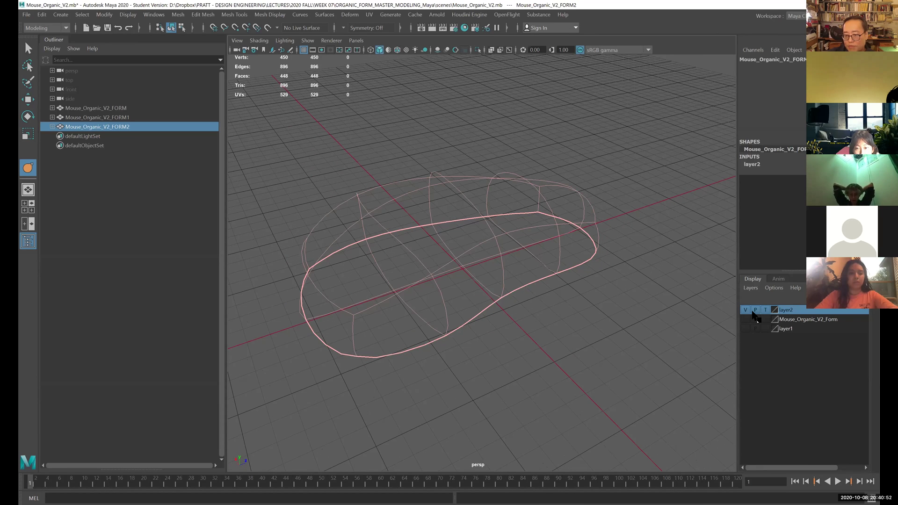
pyautogui.click(521, 305)
pyautogui.keyDown('alt'); pyautogui.moveTo(521, 305); pyautogui.dragTo(601, 303); pyautogui.keyUp('alt')
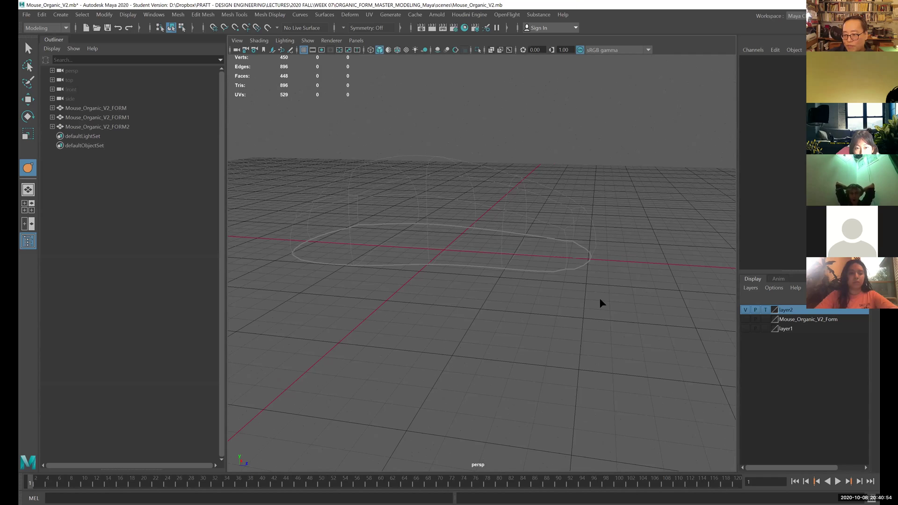
pyautogui.click(766, 310)
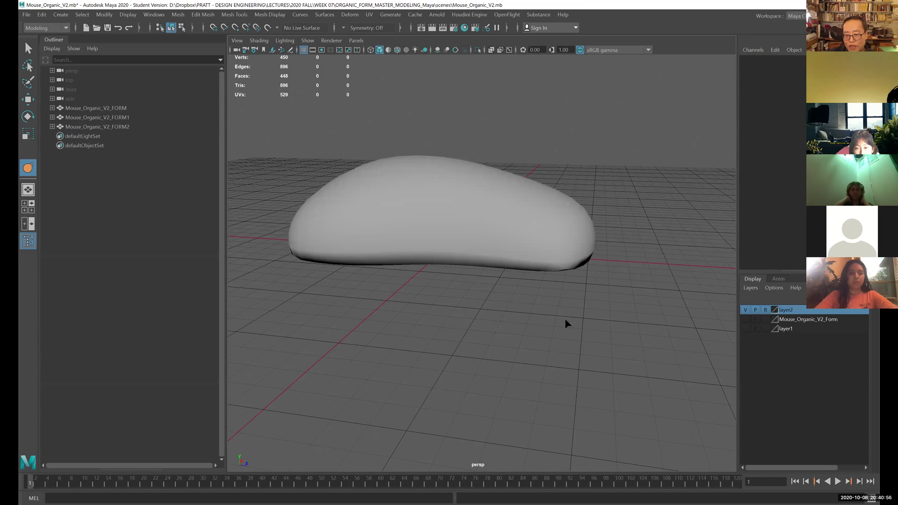
pyautogui.keyDown('alt'); pyautogui.moveTo(565, 321); pyautogui.dragTo(633, 320); pyautogui.keyUp('alt')
pyautogui.click(765, 309)
pyautogui.click(765, 310)
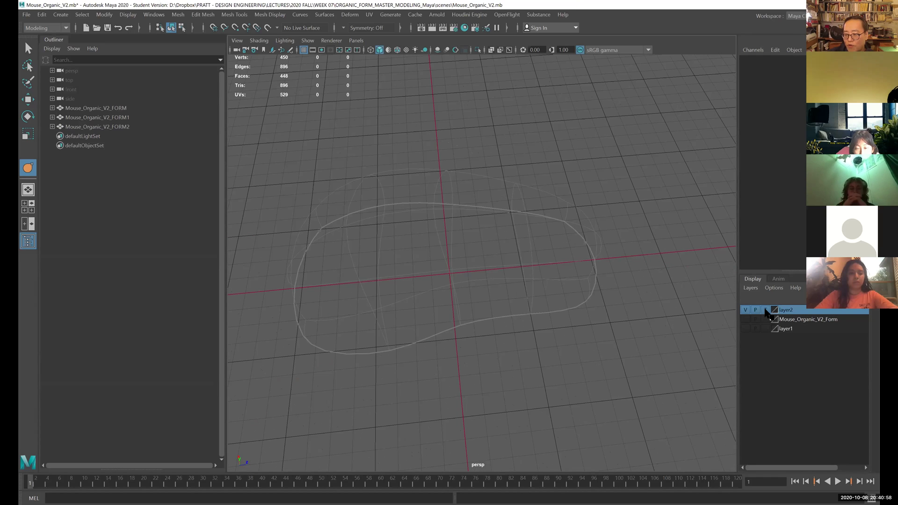
pyautogui.click(765, 309)
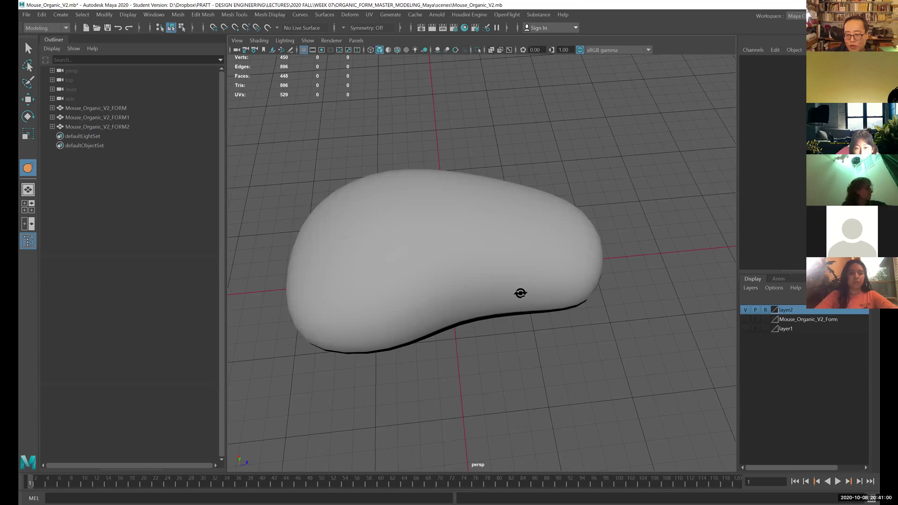
# - Examine the smoothed mouse's side profile, flat base and top surface from low and high angles
pyautogui.keyDown('alt'); pyautogui.moveTo(518, 295); pyautogui.dragTo(447, 230); pyautogui.keyUp('alt')
pyautogui.keyDown('alt'); pyautogui.moveTo(331, 245); pyautogui.dragTo(307, 248); pyautogui.keyUp('alt')
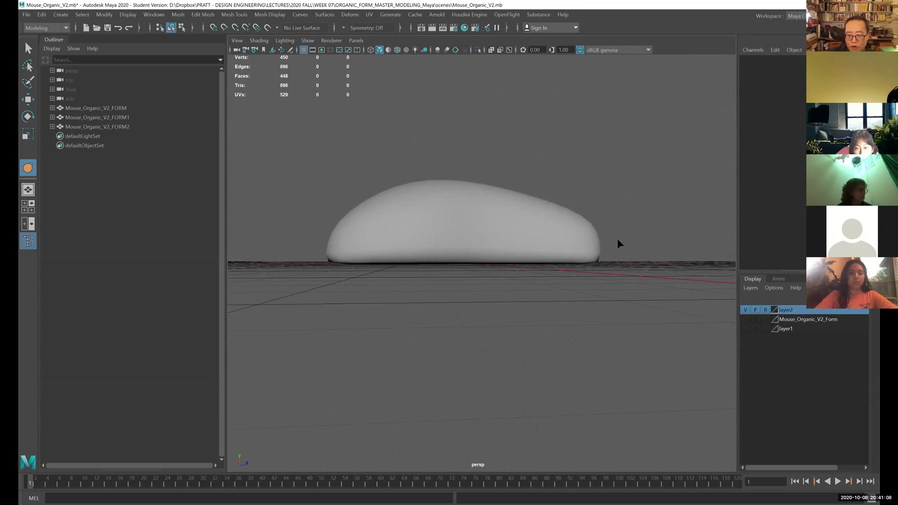
pyautogui.keyDown('alt'); pyautogui.moveTo(526, 244); pyautogui.dragTo(535, 234); pyautogui.keyUp('alt')
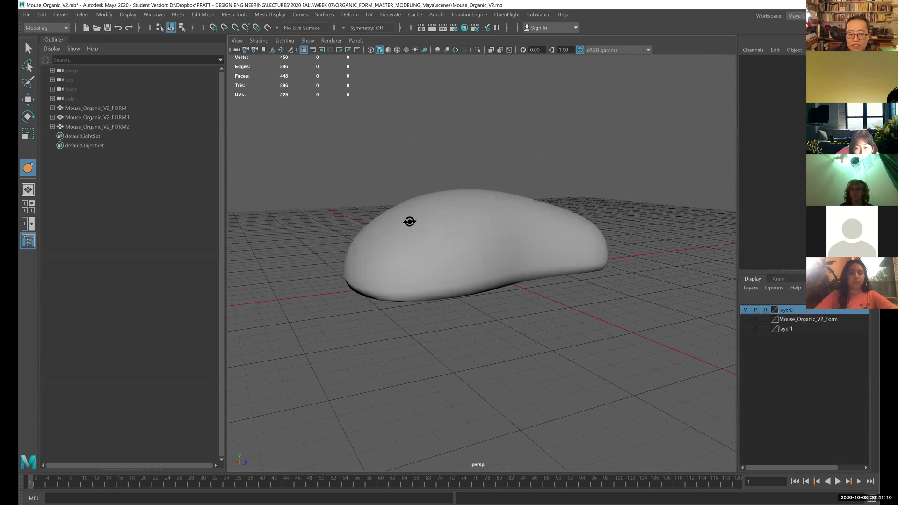
pyautogui.keyDown('alt'); pyautogui.moveTo(409, 222); pyautogui.dragTo(345, 274); pyautogui.keyUp('alt')
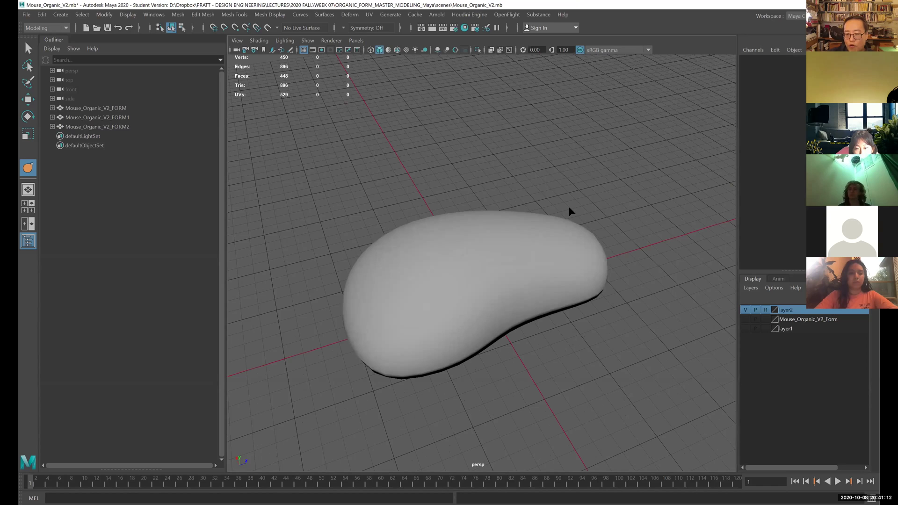
pyautogui.keyDown('alt'); pyautogui.moveTo(570, 212); pyautogui.dragTo(546, 220); pyautogui.keyUp('alt')
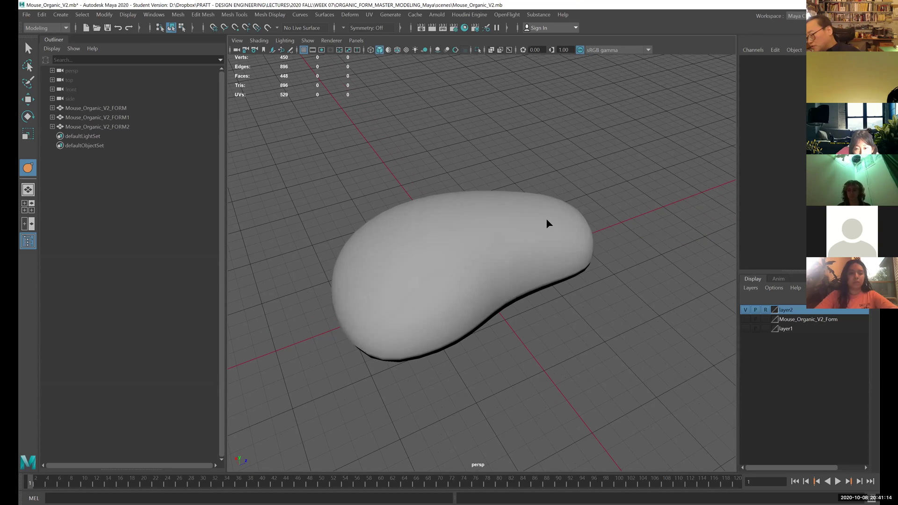
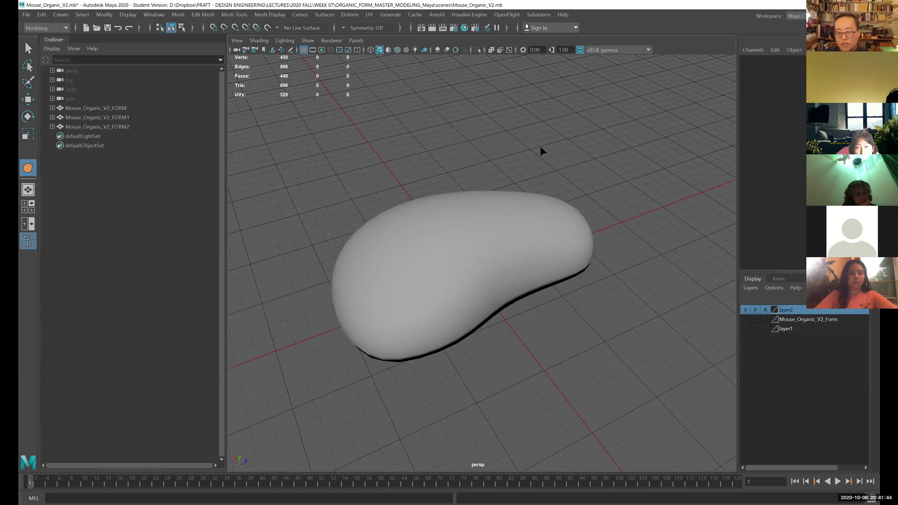
pyautogui.keyDown('alt'); pyautogui.moveTo(509, 149); pyautogui.dragTo(468, 141); pyautogui.keyUp('alt')
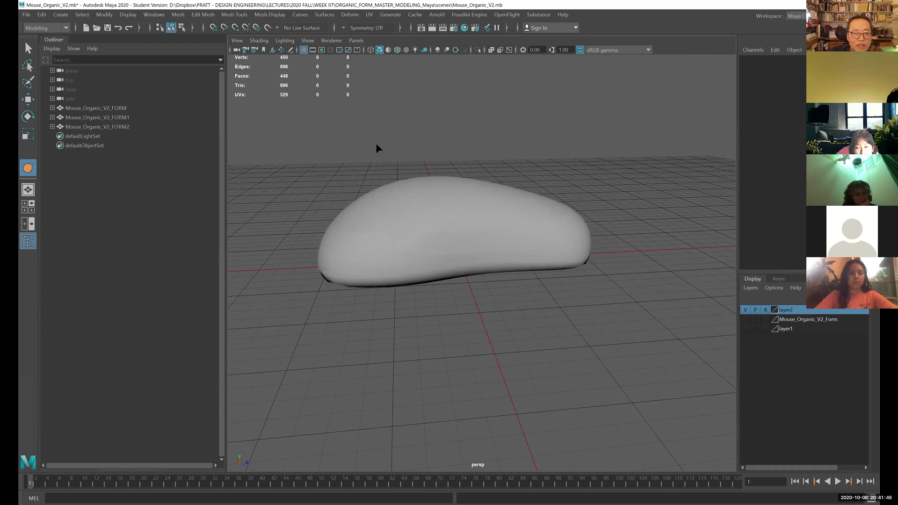
# - Draw a gently arched CV curve through the lower part of the mouse in the side view, extending past both ends, using wireframe display
pyautogui.click(28, 206)
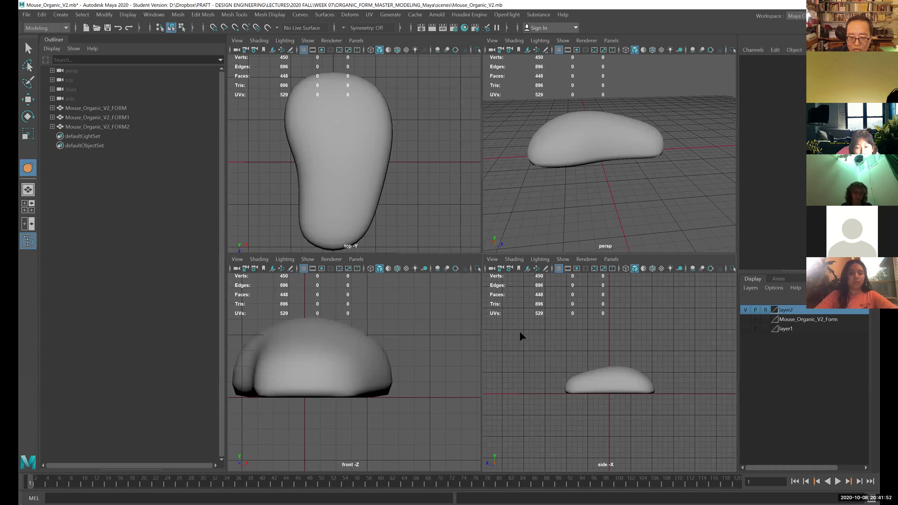
pyautogui.press('space')
pyautogui.scroll(2, 548, 279)
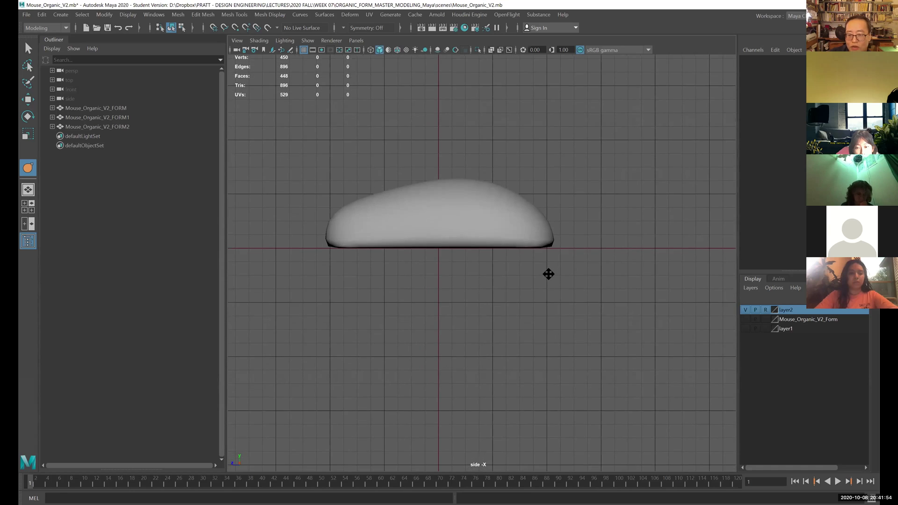
pyautogui.scroll(1, 598, 285)
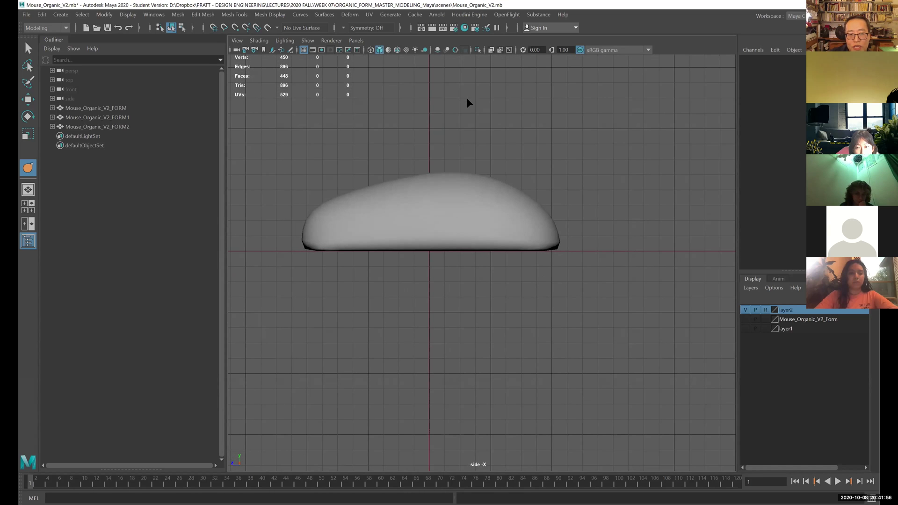
pyautogui.press('space')
pyautogui.click(376, 79)
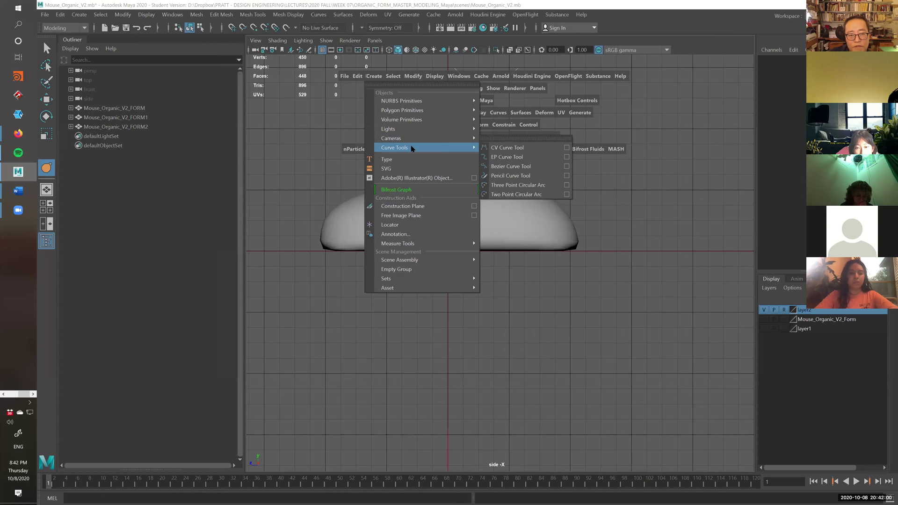
pyautogui.click(536, 148)
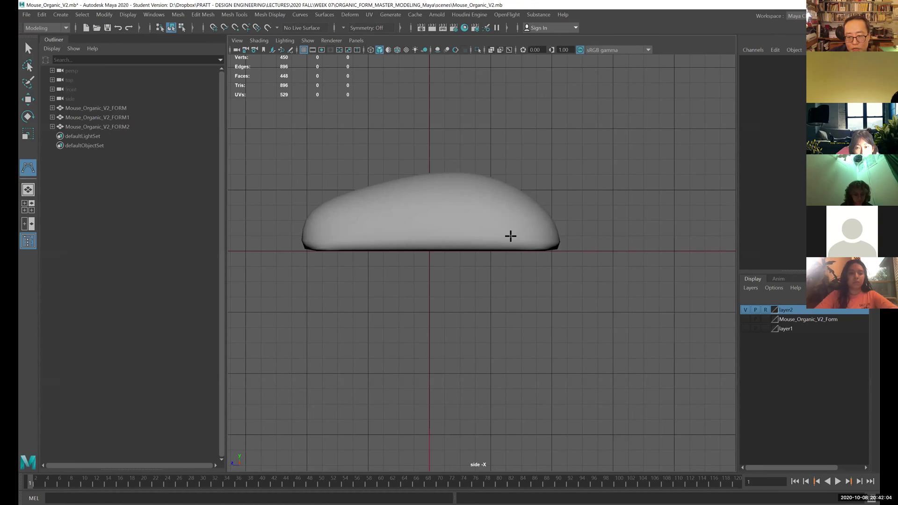
pyautogui.scroll(2, 319, 235)
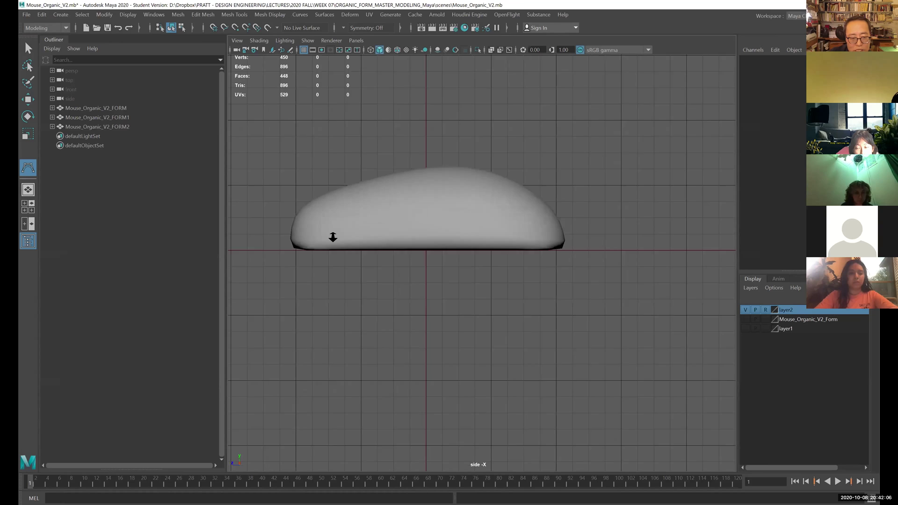
pyautogui.click(253, 234)
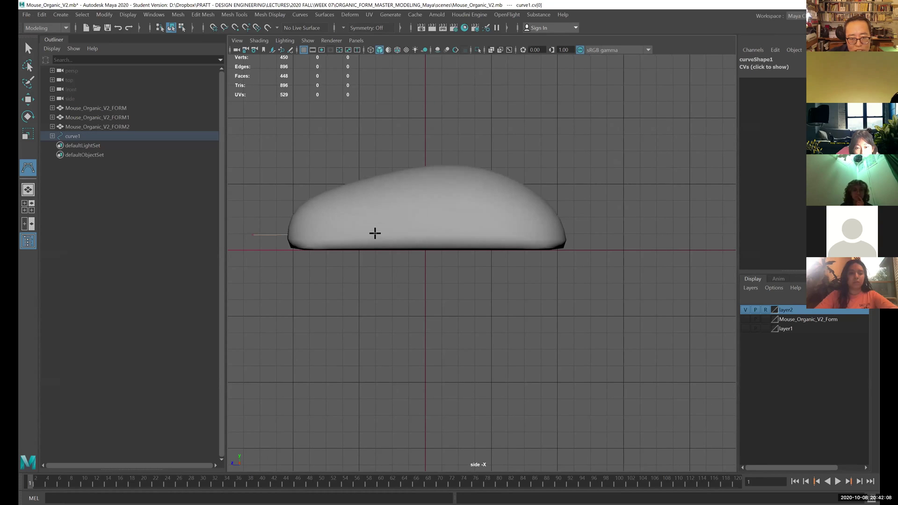
pyautogui.click(477, 228)
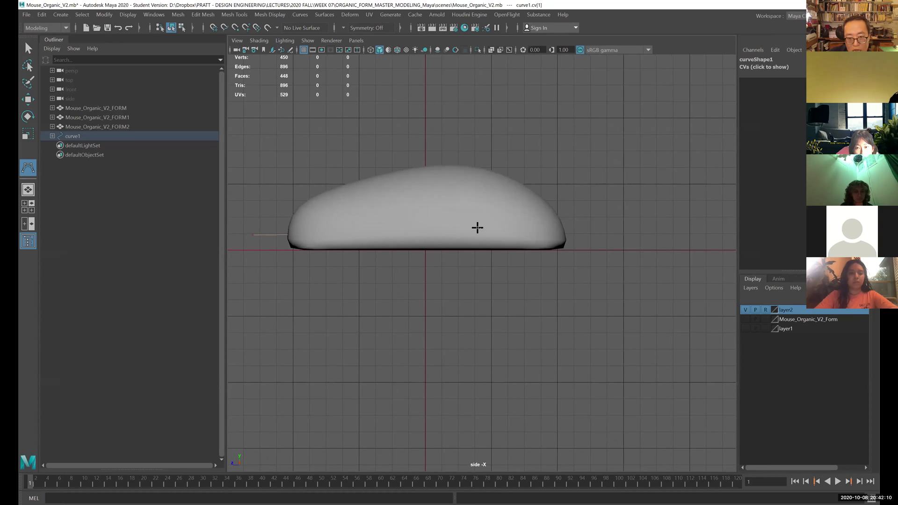
pyautogui.press('4')
pyautogui.click(467, 228)
pyautogui.click(540, 231)
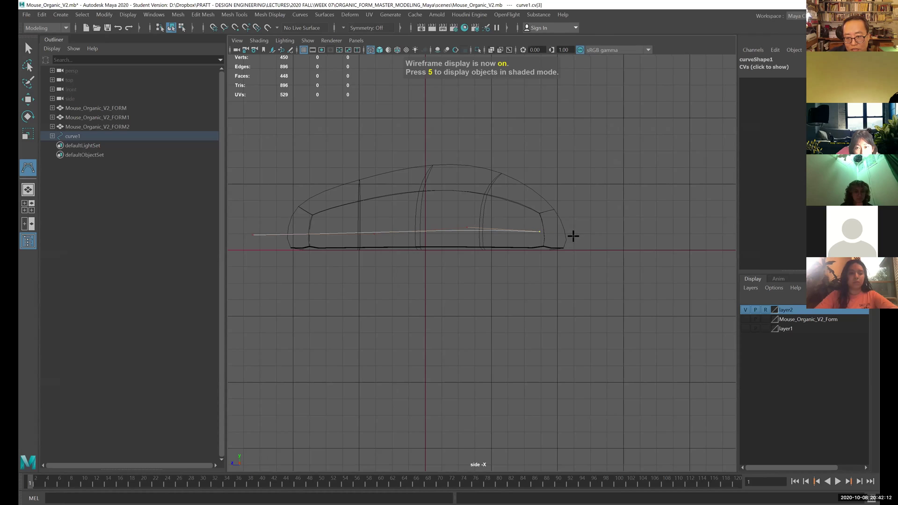
pyautogui.moveTo(604, 240); pyautogui.dragTo(611, 241, button='middle')
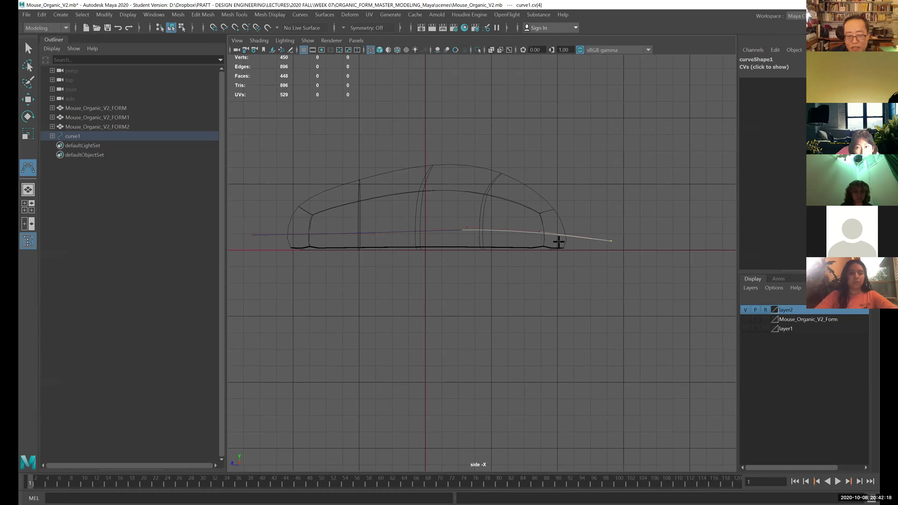
pyautogui.press('Return')
# - Examine the new curve against the mouse's wireframe profile in the side view, including where it passes the ends
pyautogui.keyDown('alt'); pyautogui.moveTo(541, 239); pyautogui.dragTo(586, 216, button='middle'); pyautogui.keyUp('alt')
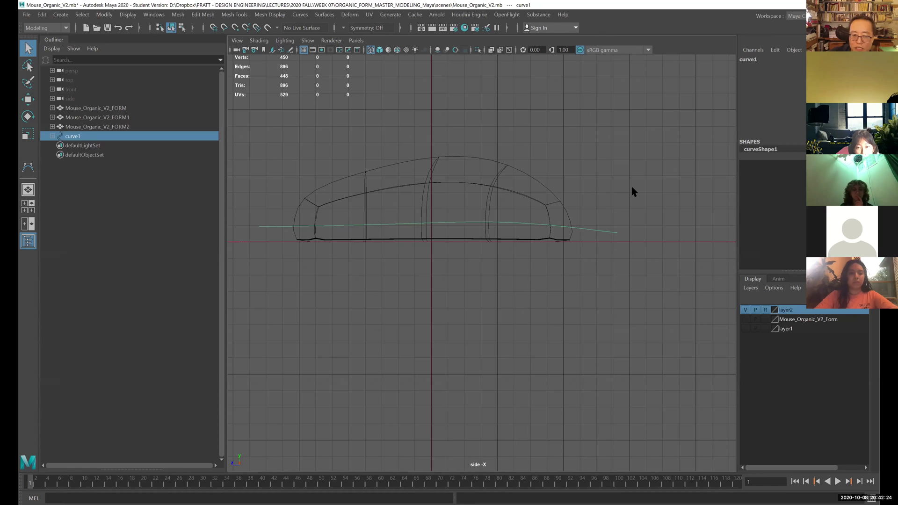
pyautogui.keyDown('alt'); pyautogui.moveTo(594, 277); pyautogui.dragTo(587, 301, button='middle'); pyautogui.keyUp('alt')
pyautogui.keyDown('alt'); pyautogui.moveTo(587, 301); pyautogui.dragTo(602, 302, button='right'); pyautogui.keyUp('alt')
pyautogui.keyDown('alt'); pyautogui.moveTo(580, 286); pyautogui.dragTo(591, 289, button='middle'); pyautogui.keyUp('alt')
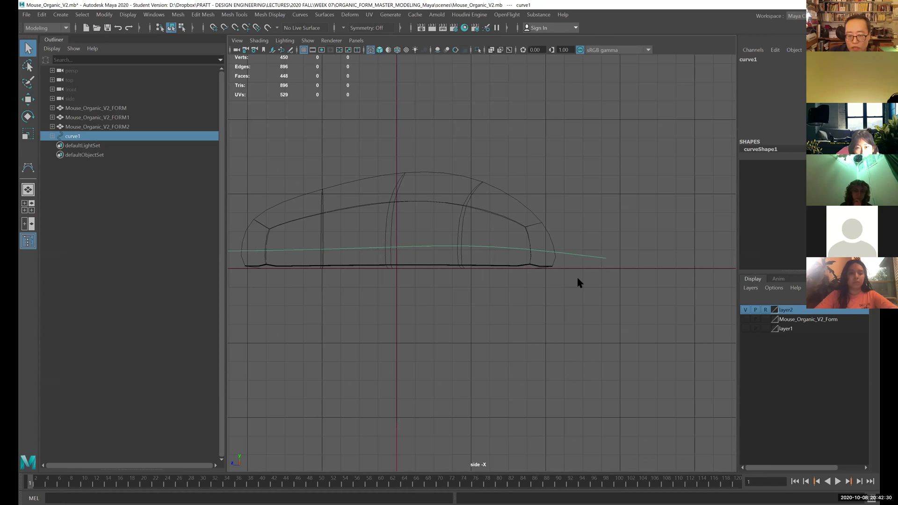
pyautogui.keyDown('alt'); pyautogui.moveTo(583, 275); pyautogui.dragTo(591, 271, button='middle'); pyautogui.keyUp('alt')
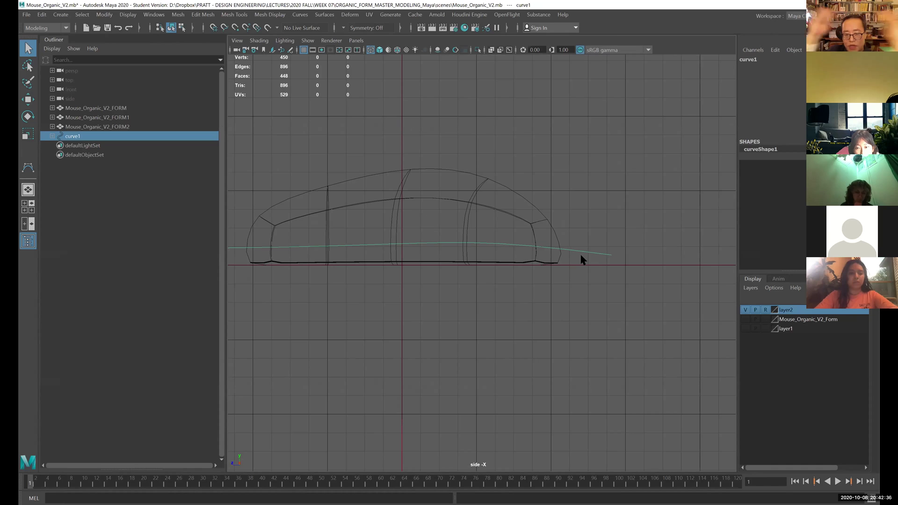
pyautogui.keyDown('alt'); pyautogui.moveTo(537, 232); pyautogui.dragTo(579, 216, button='middle'); pyautogui.keyUp('alt')
pyautogui.scroll(1, 583, 230)
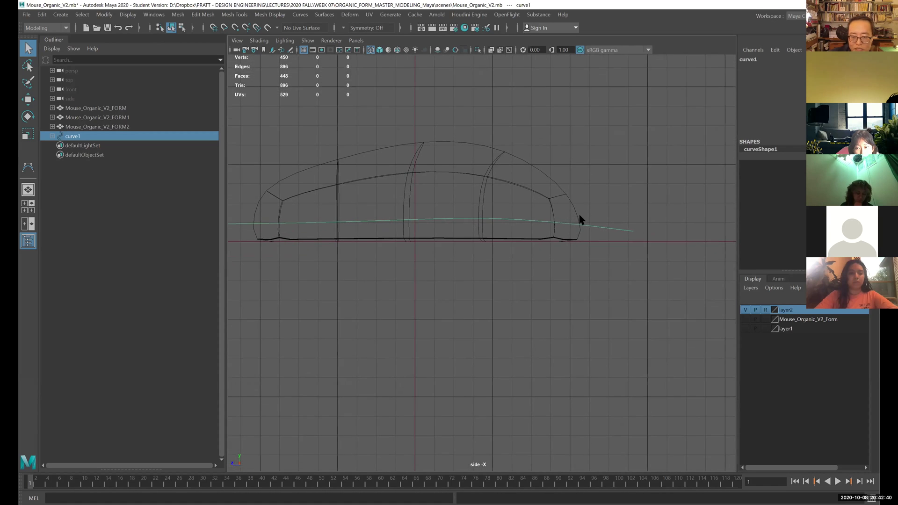
pyautogui.keyDown('alt'); pyautogui.moveTo(580, 220); pyautogui.dragTo(547, 226, button='right'); pyautogui.keyUp('alt')
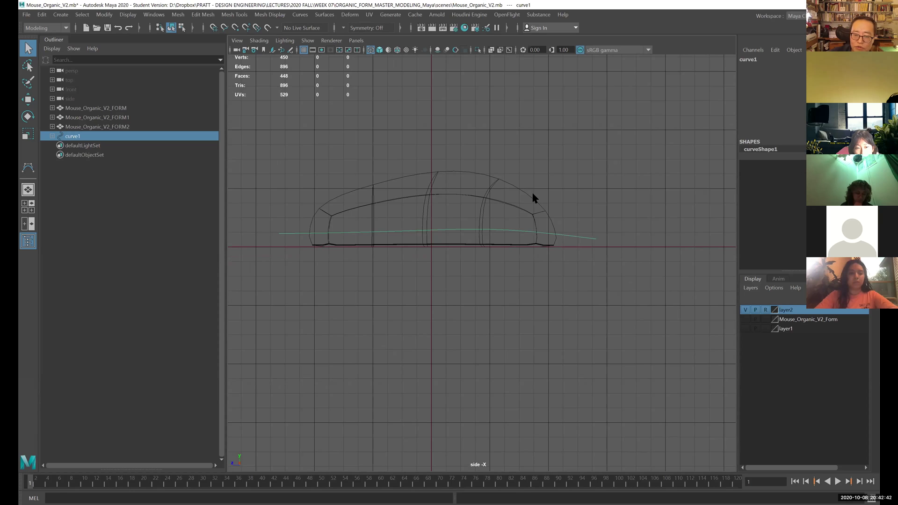
# - Examine how the curve runs through the middle of the shaded mouse from several angles in the perspective view
pyautogui.press('space')
pyautogui.press('space')
pyautogui.keyDown('alt'); pyautogui.moveTo(549, 204); pyautogui.dragTo(432, 209); pyautogui.keyUp('alt')
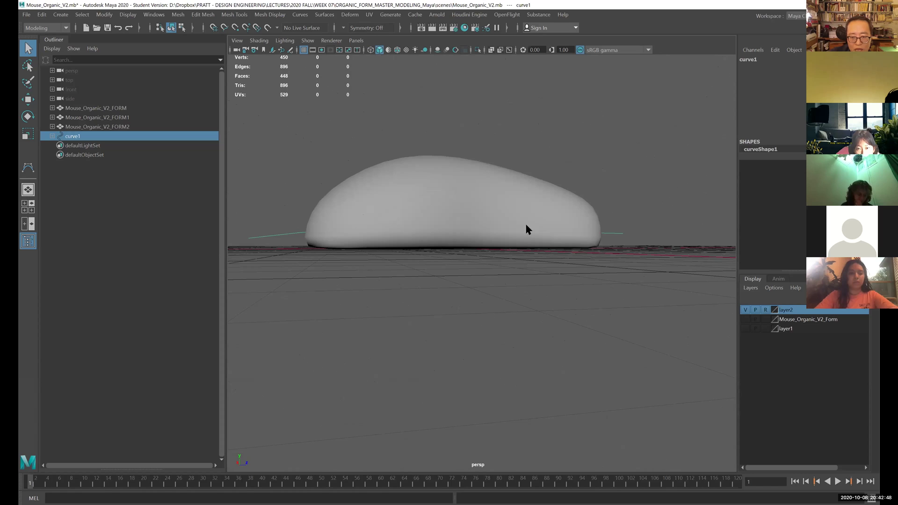
pyautogui.moveTo(478, 234)
pyautogui.keyDown('alt'); pyautogui.mouseDown()
pyautogui.moveTo(501, 237)
pyautogui.moveTo(489, 234)
pyautogui.mouseUp(); pyautogui.keyUp('alt')
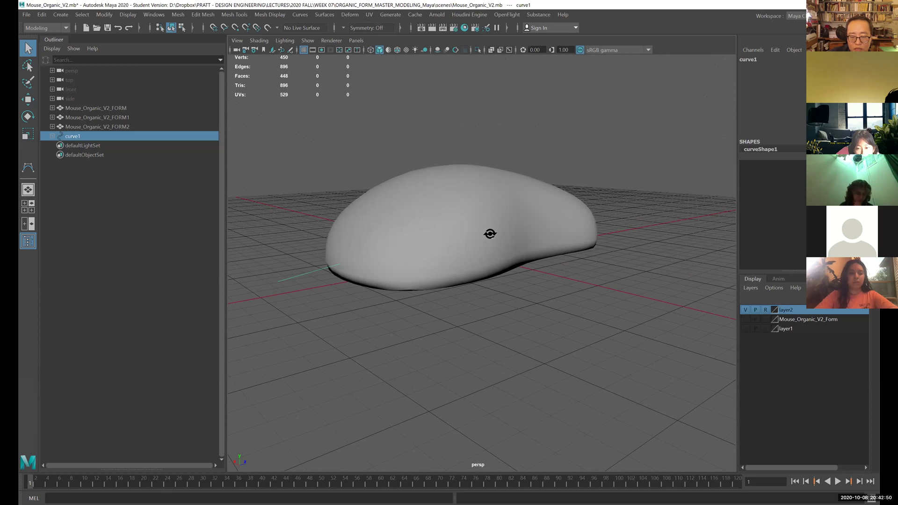
pyautogui.keyDown('alt'); pyautogui.moveTo(437, 225); pyautogui.dragTo(448, 262); pyautogui.keyUp('alt')
pyautogui.keyDown('alt'); pyautogui.moveTo(447, 262); pyautogui.dragTo(449, 231, button='right'); pyautogui.keyUp('alt')
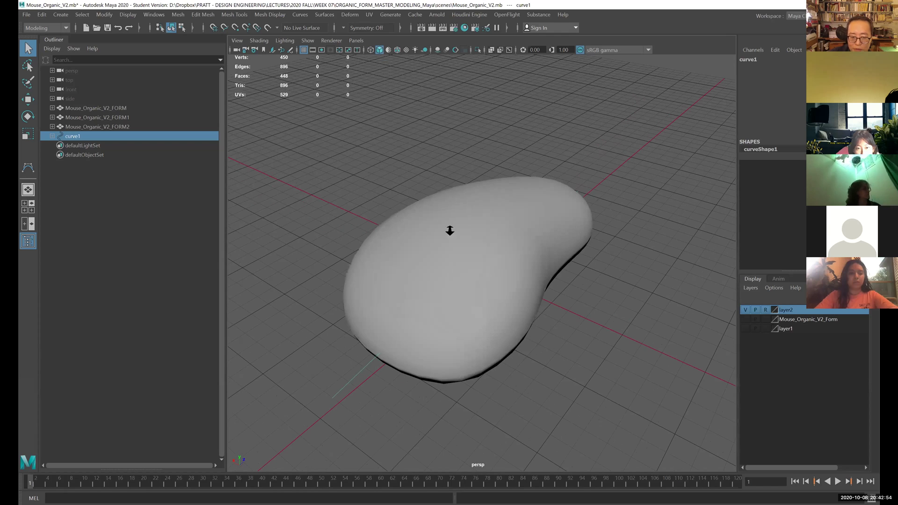
pyautogui.keyDown('alt'); pyautogui.moveTo(449, 231); pyautogui.dragTo(423, 225); pyautogui.keyUp('alt')
pyautogui.keyDown('alt'); pyautogui.moveTo(423, 224); pyautogui.dragTo(450, 220, button='middle'); pyautogui.keyUp('alt')
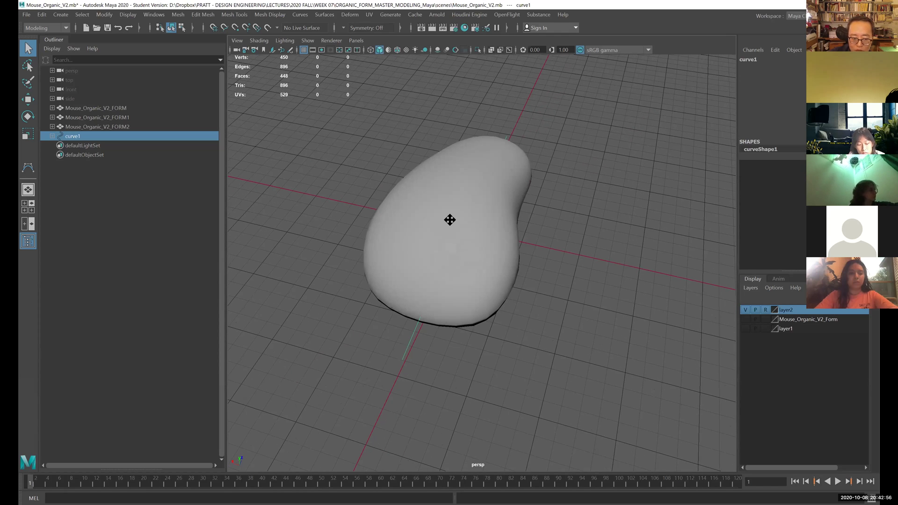
pyautogui.keyDown('alt'); pyautogui.moveTo(450, 220); pyautogui.dragTo(449, 226, button='right'); pyautogui.keyUp('alt')
pyautogui.keyDown('alt'); pyautogui.moveTo(449, 226); pyautogui.dragTo(460, 222, button='middle'); pyautogui.keyUp('alt')
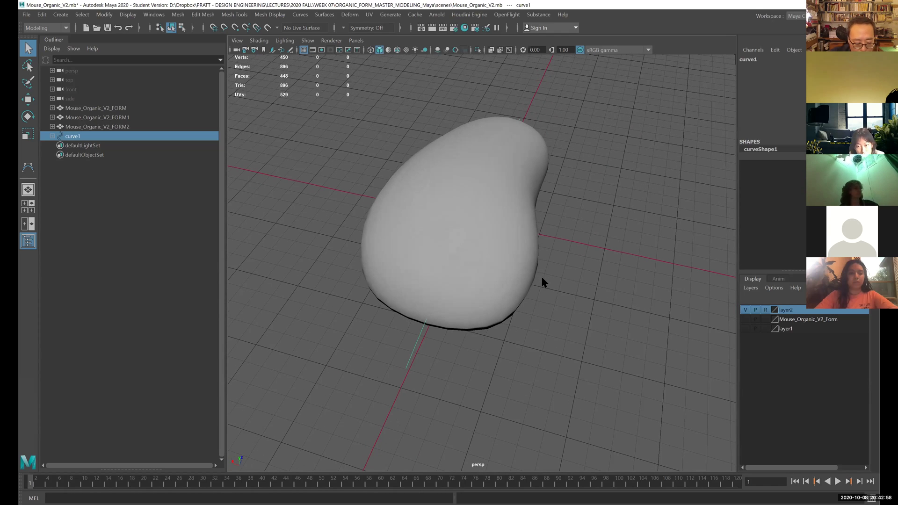
# - Duplicate the curve and move the copy along X just outside the mouse's bulging side, snapping it to the grid
pyautogui.hotkey('ctrl', 'd')
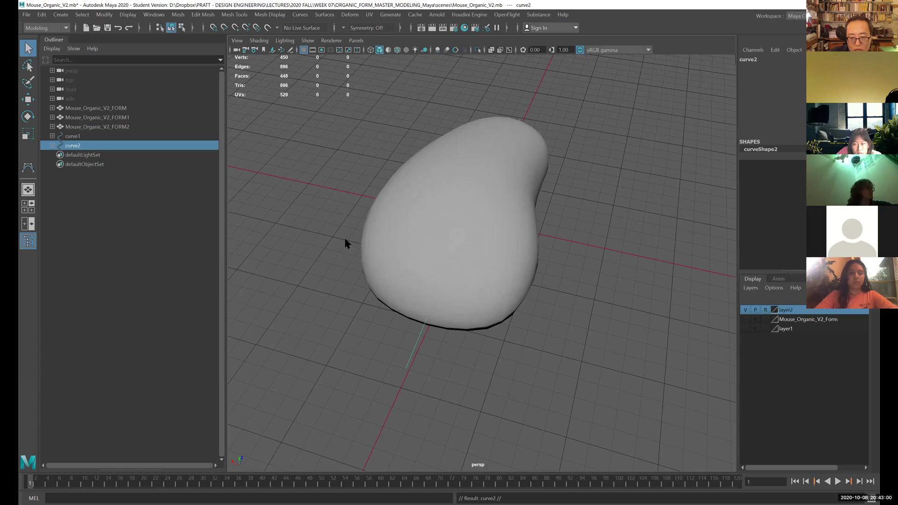
pyautogui.press('w')
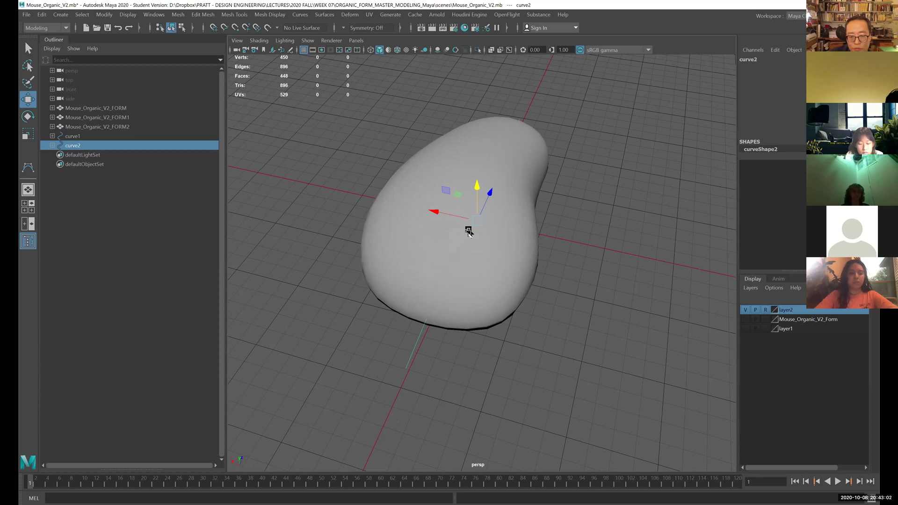
pyautogui.moveTo(447, 213); pyautogui.dragTo(318, 222)
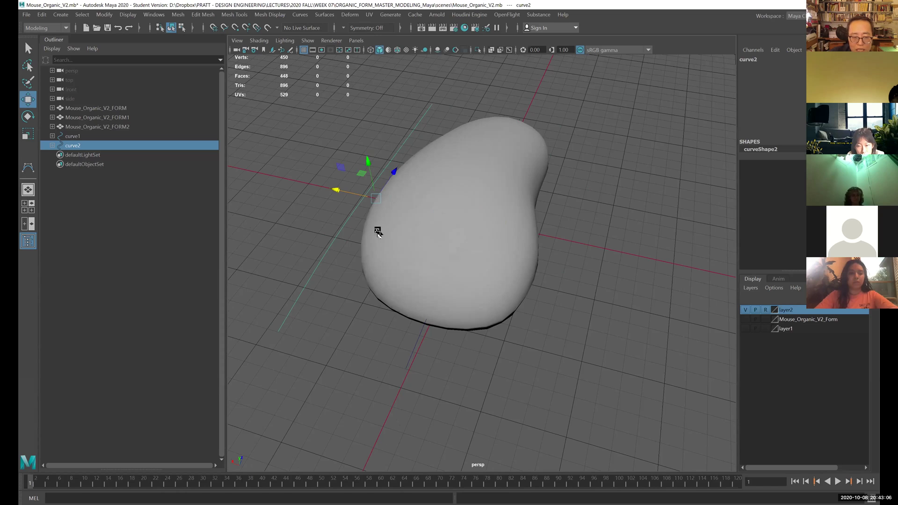
pyautogui.keyDown('alt'); pyautogui.moveTo(378, 233); pyautogui.dragTo(421, 244); pyautogui.keyUp('alt')
pyautogui.moveTo(375, 200); pyautogui.dragTo(418, 267)
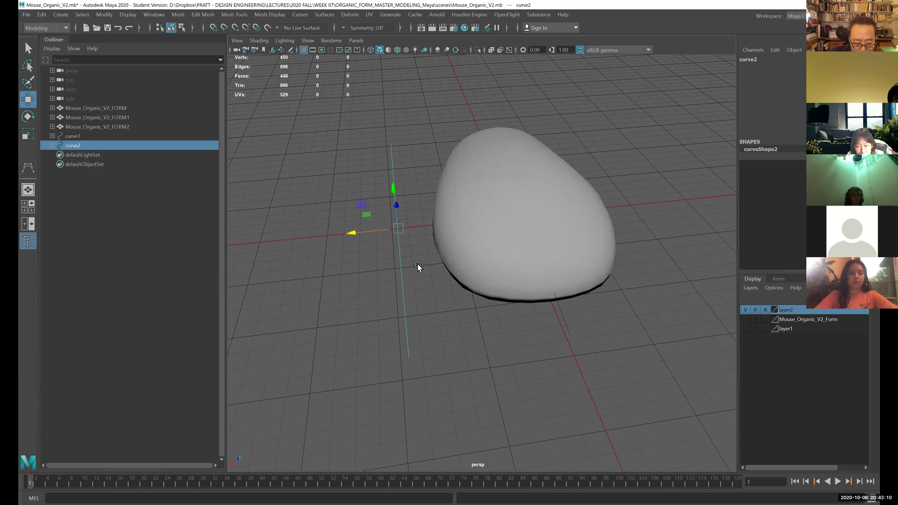
pyautogui.press('x')
pyautogui.moveTo(422, 264)
pyautogui.mouseDown(button='middle')
pyautogui.moveTo(382, 263)
pyautogui.moveTo(441, 258)
pyautogui.moveTo(405, 257)
pyautogui.moveTo(421, 260)
pyautogui.mouseUp(button='middle')
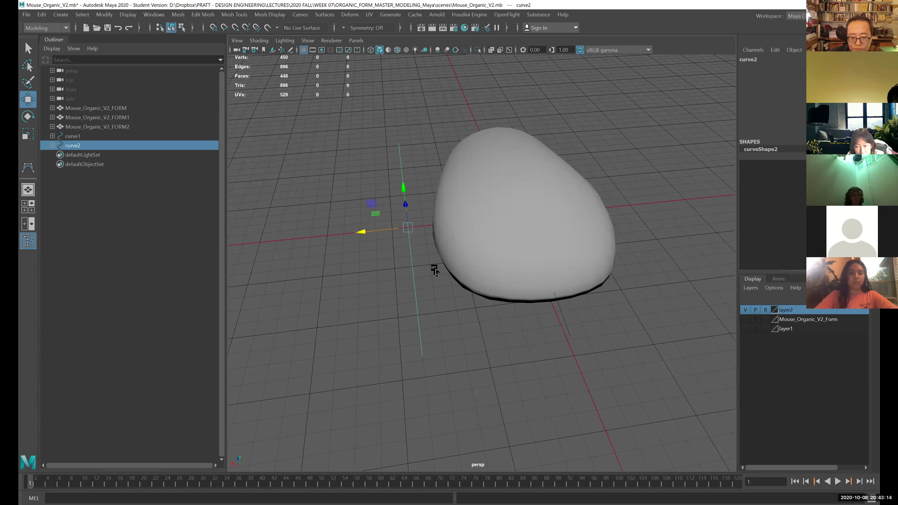
# - Duplicate the centre curve again and move the copy along X beyond the mouse's concave side, snapping it to the grid
pyautogui.keyDown('alt'); pyautogui.moveTo(471, 267); pyautogui.dragTo(445, 307); pyautogui.keyUp('alt')
pyautogui.hotkey('ctrl', 'd')
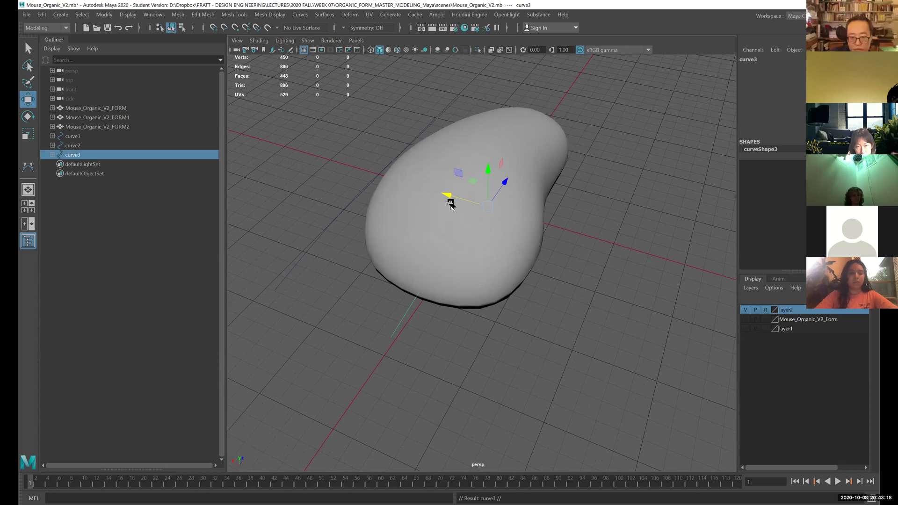
pyautogui.moveTo(454, 198); pyautogui.dragTo(497, 211)
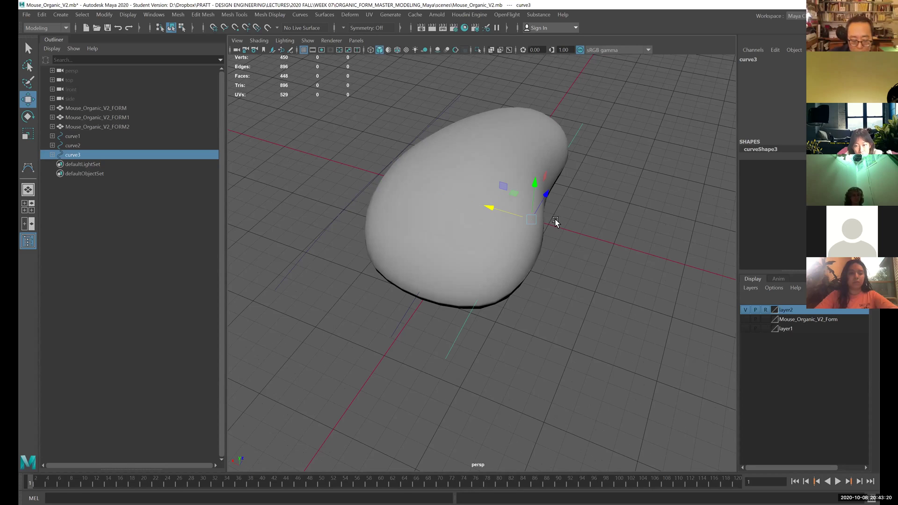
pyautogui.press('x')
pyautogui.moveTo(560, 233)
pyautogui.mouseDown(button='middle')
pyautogui.moveTo(599, 236)
pyautogui.moveTo(565, 233)
pyautogui.mouseUp(button='middle')
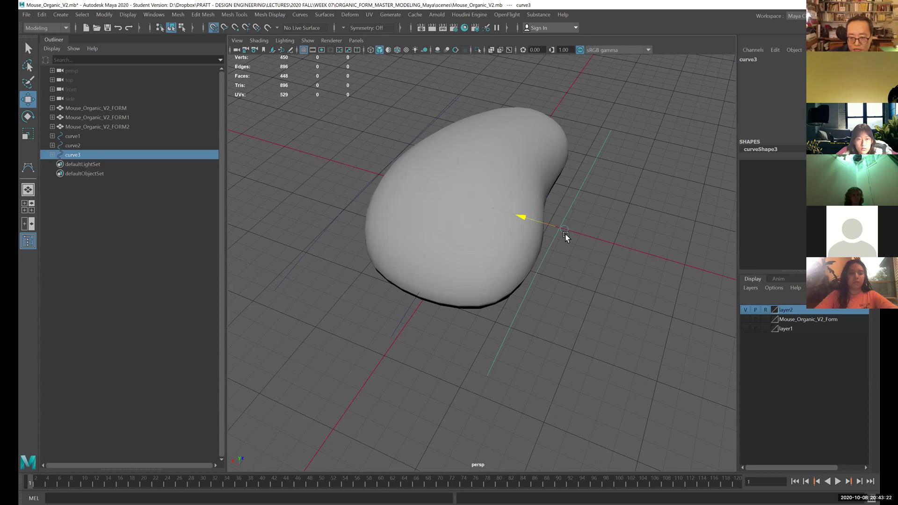
pyautogui.keyDown('alt'); pyautogui.moveTo(569, 237); pyautogui.dragTo(538, 202); pyautogui.keyUp('alt')
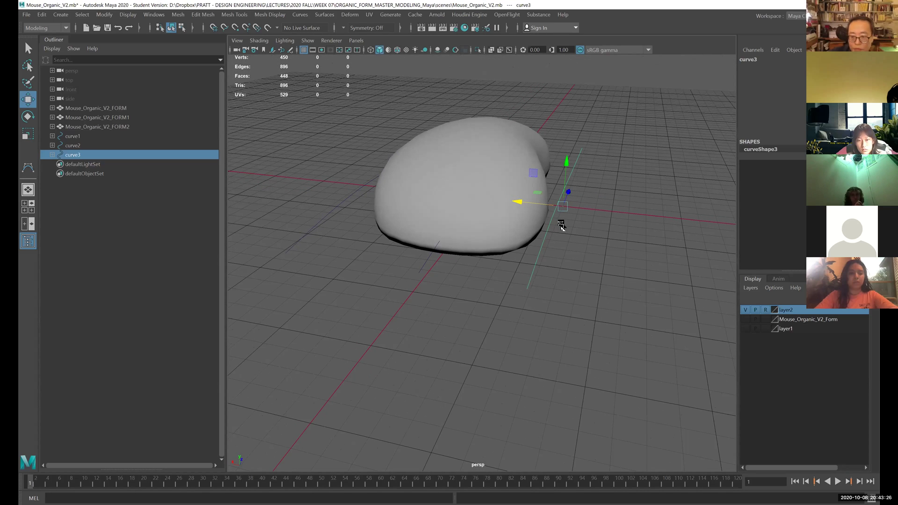
pyautogui.press('x')
pyautogui.moveTo(561, 224); pyautogui.dragTo(572, 224, button='middle')
pyautogui.keyDown('alt'); pyautogui.moveTo(571, 223); pyautogui.dragTo(526, 276); pyautogui.keyUp('alt')
# - Switch curve3 to control vertex mode and select its inner control vertices one at a time to check where they lie
pyautogui.click(392, 299)
pyautogui.click(502, 313)
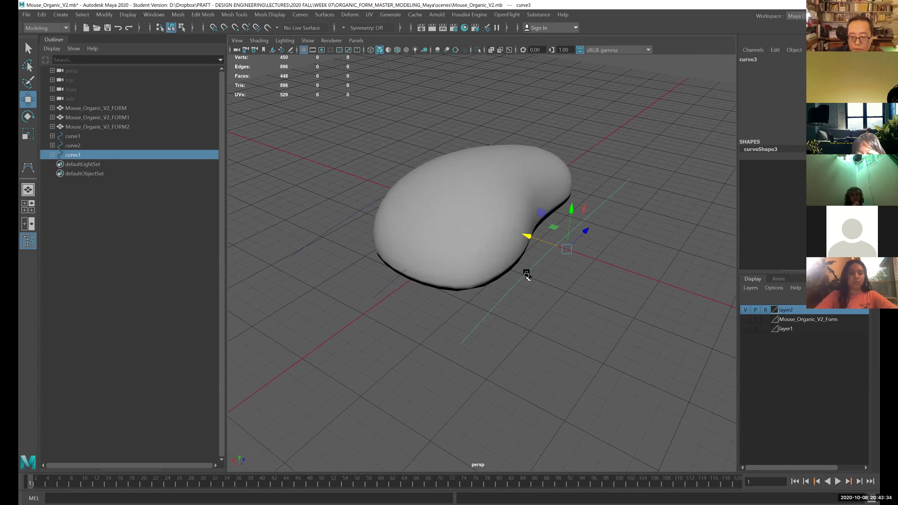
pyautogui.rightClick(527, 275)
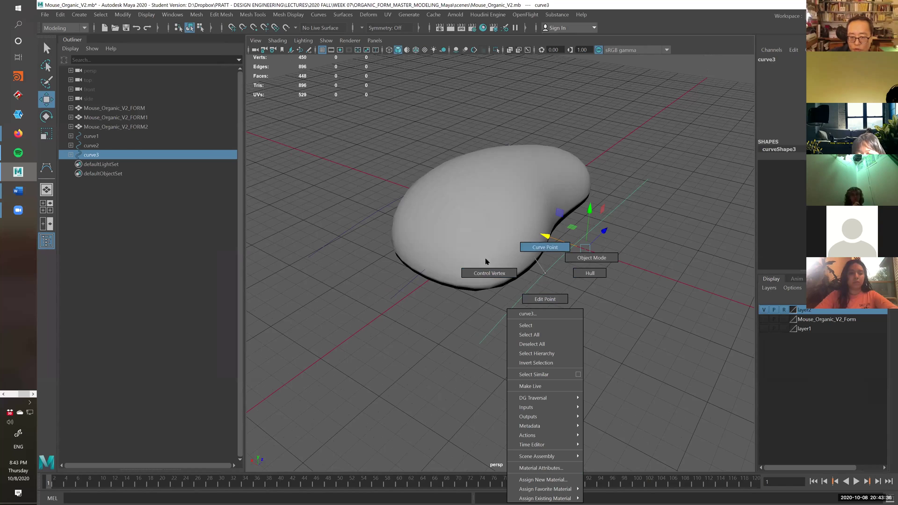
pyautogui.moveTo(520, 281); pyautogui.dragTo(499, 275, button='right')
pyautogui.keyDown('alt'); pyautogui.moveTo(527, 275); pyautogui.dragTo(492, 280, button='middle'); pyautogui.keyUp('alt')
pyautogui.keyDown('alt'); pyautogui.moveTo(474, 280); pyautogui.dragTo(487, 263); pyautogui.keyUp('alt')
pyautogui.click(514, 225)
pyautogui.keyDown('alt'); pyautogui.moveTo(527, 239); pyautogui.dragTo(565, 235, button='right'); pyautogui.keyUp('alt')
pyautogui.moveTo(558, 162); pyautogui.dragTo(477, 251)
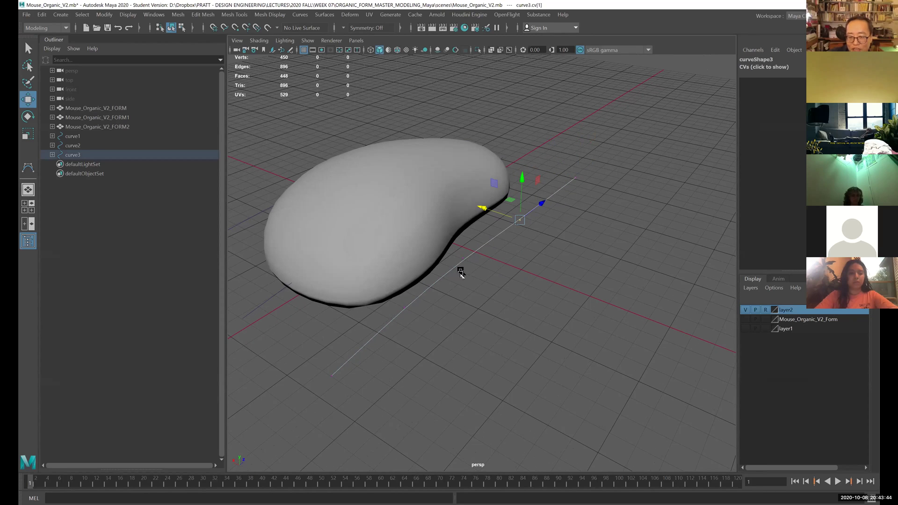
pyautogui.moveTo(509, 305); pyautogui.dragTo(452, 239)
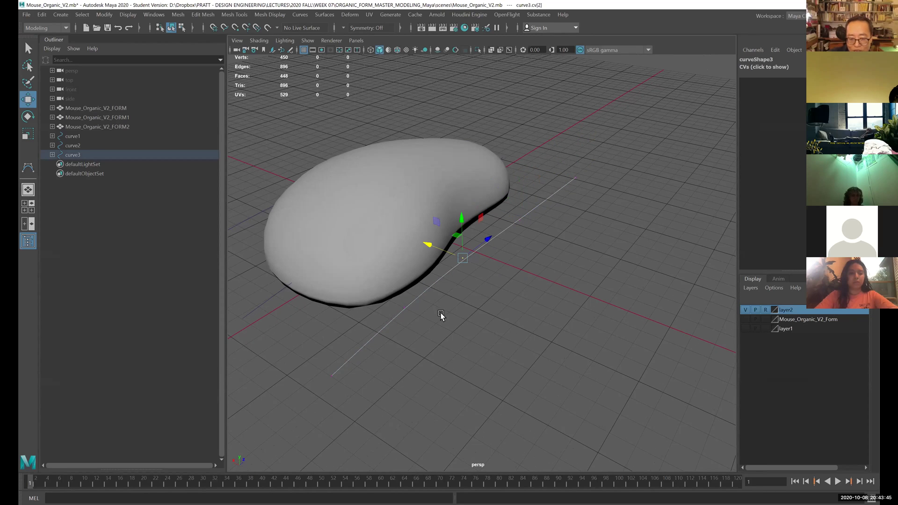
pyautogui.click(441, 386)
# - Return curve3 to object mode and turn on its CV, EP and hull display in the shape's component display attributes
pyautogui.moveTo(451, 271); pyautogui.dragTo(491, 256, button='right')
pyautogui.keyDown('alt'); pyautogui.moveTo(554, 251); pyautogui.dragTo(532, 272, button='middle'); pyautogui.keyUp('alt')
pyautogui.click(532, 199)
pyautogui.moveTo(533, 201); pyautogui.dragTo(551, 249)
pyautogui.hotkey('ctrl', 'a')
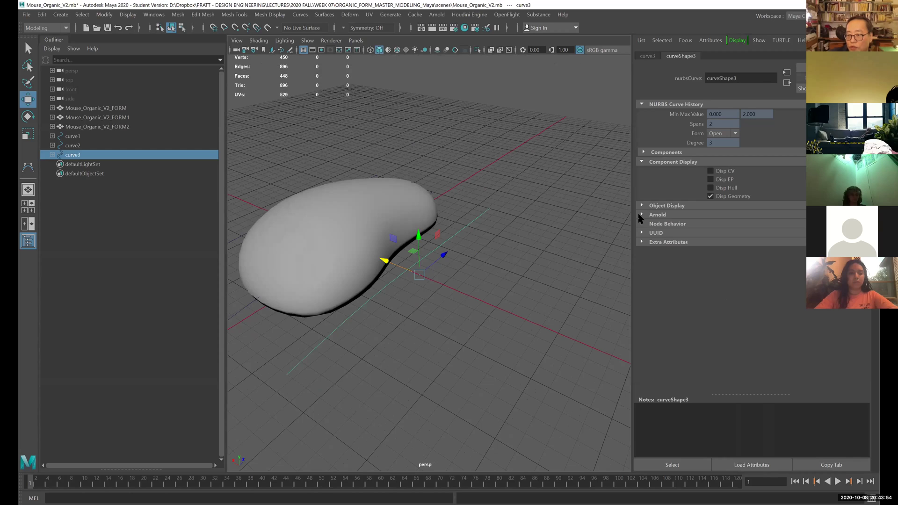
pyautogui.click(642, 162)
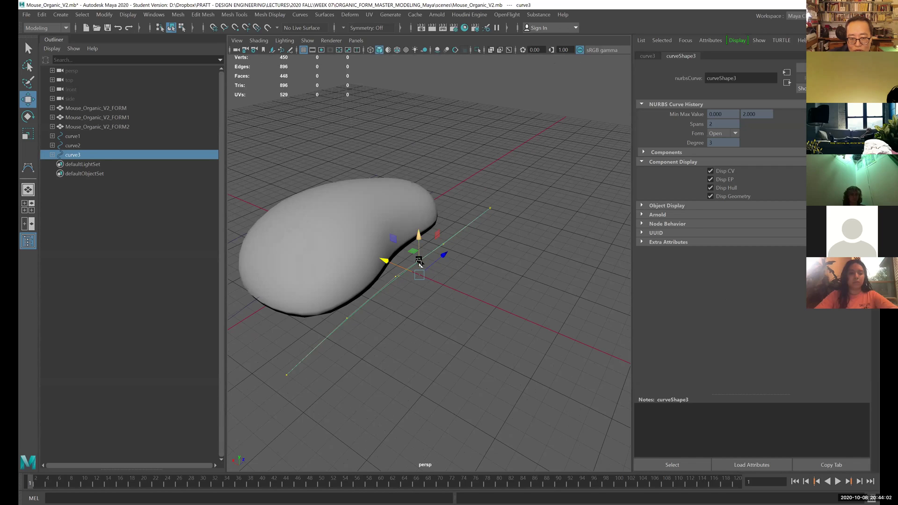
# - Switch curve3 to control vertex mode and select its first three control vertices one after another from the far end
pyautogui.moveTo(419, 260); pyautogui.dragTo(451, 258, button='right')
pyautogui.moveTo(494, 193); pyautogui.dragTo(519, 237)
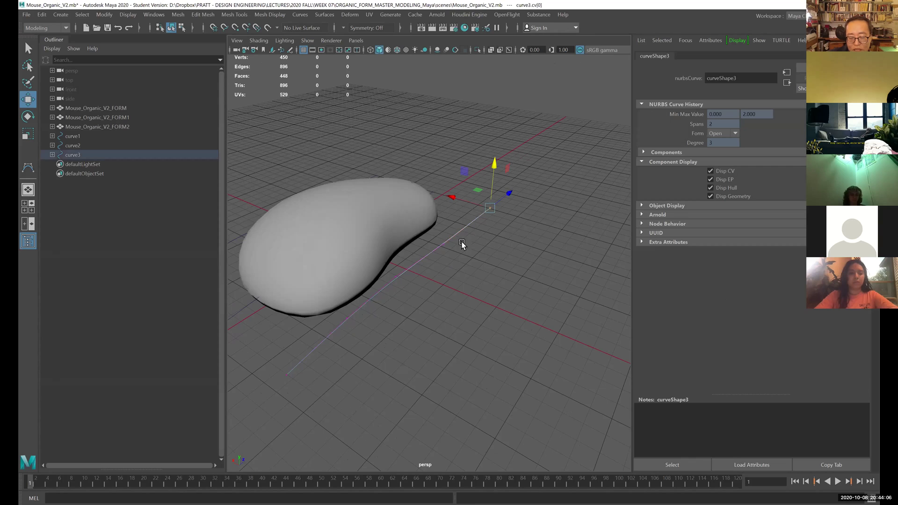
pyautogui.keyDown('alt'); pyautogui.moveTo(482, 246); pyautogui.dragTo(462, 254, button='middle'); pyautogui.keyUp('alt')
pyautogui.moveTo(482, 180); pyautogui.dragTo(456, 192)
pyautogui.moveTo(411, 244); pyautogui.dragTo(454, 275)
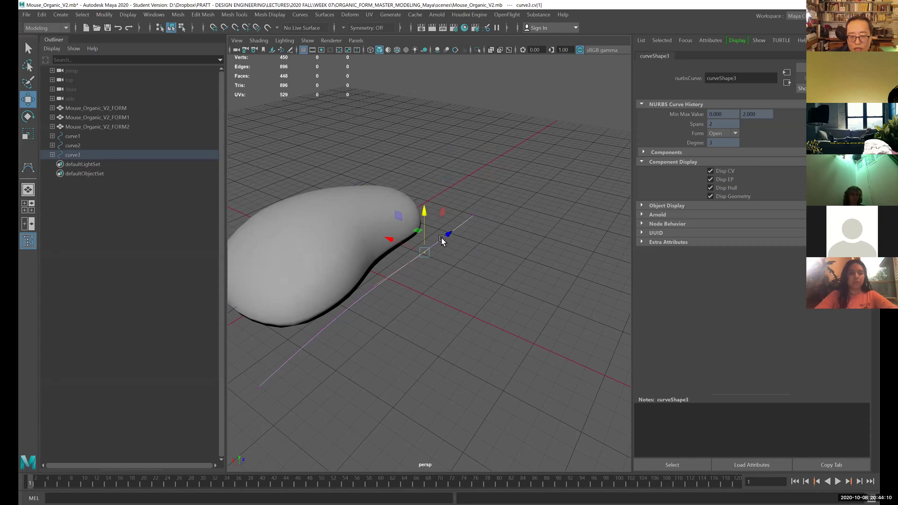
pyautogui.moveTo(425, 216)
pyautogui.mouseDown()
pyautogui.moveTo(421, 164)
pyautogui.moveTo(411, 281)
pyautogui.moveTo(421, 180)
pyautogui.moveTo(424, 215)
pyautogui.mouseUp()
pyautogui.keyDown('alt'); pyautogui.moveTo(400, 266); pyautogui.dragTo(427, 265, button='middle'); pyautogui.keyUp('alt')
pyautogui.moveTo(427, 265); pyautogui.dragTo(469, 294)
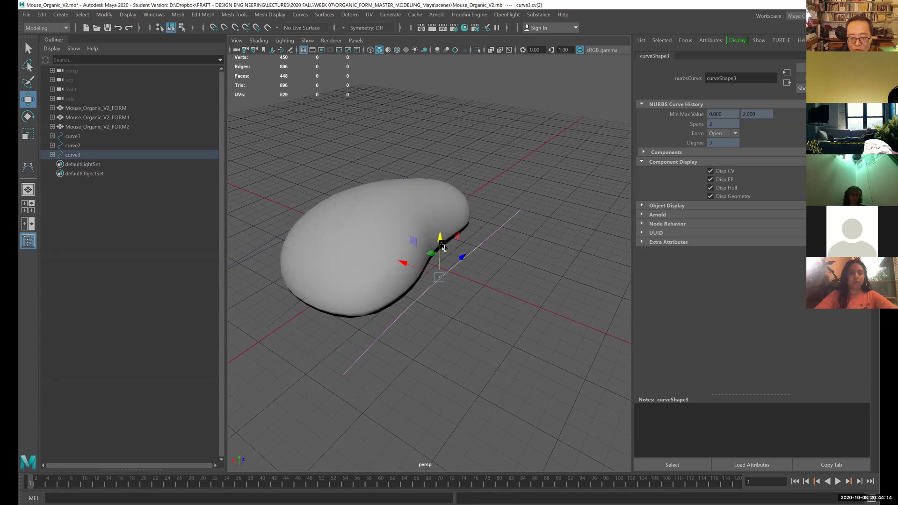
# - Try raising curve3's middle control vertex, undo the move and return the curve to object mode
pyautogui.moveTo(442, 246); pyautogui.dragTo(453, 217)
pyautogui.hotkey('ctrl', 'z')
pyautogui.keyDown('alt'); pyautogui.moveTo(451, 264); pyautogui.dragTo(422, 258, button='middle'); pyautogui.keyUp('alt')
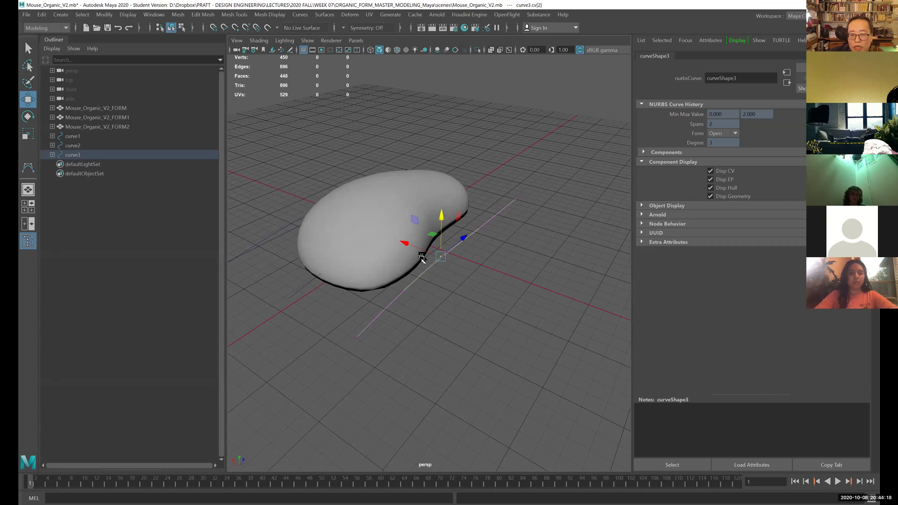
pyautogui.click(540, 229)
pyautogui.keyDown('alt'); pyautogui.moveTo(541, 228); pyautogui.dragTo(526, 204); pyautogui.keyUp('alt')
pyautogui.moveTo(496, 199); pyautogui.dragTo(526, 230, button='right')
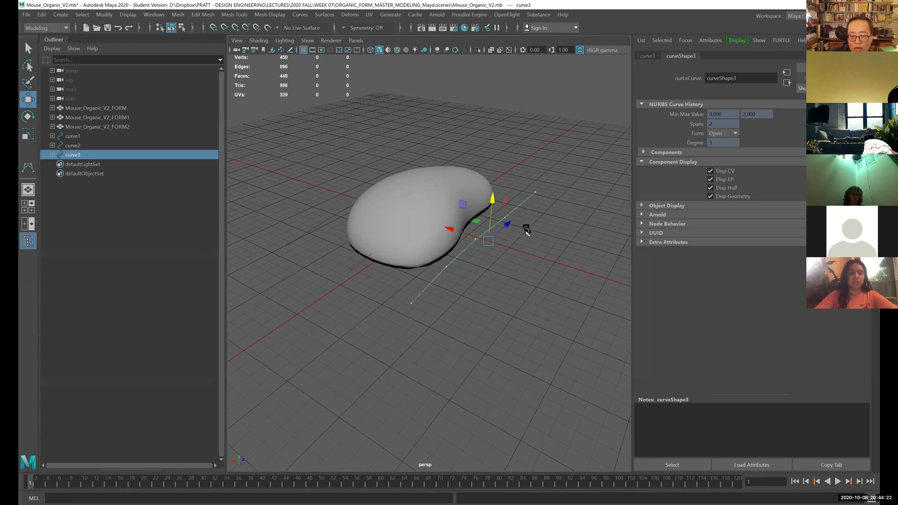
pyautogui.click(335, 248)
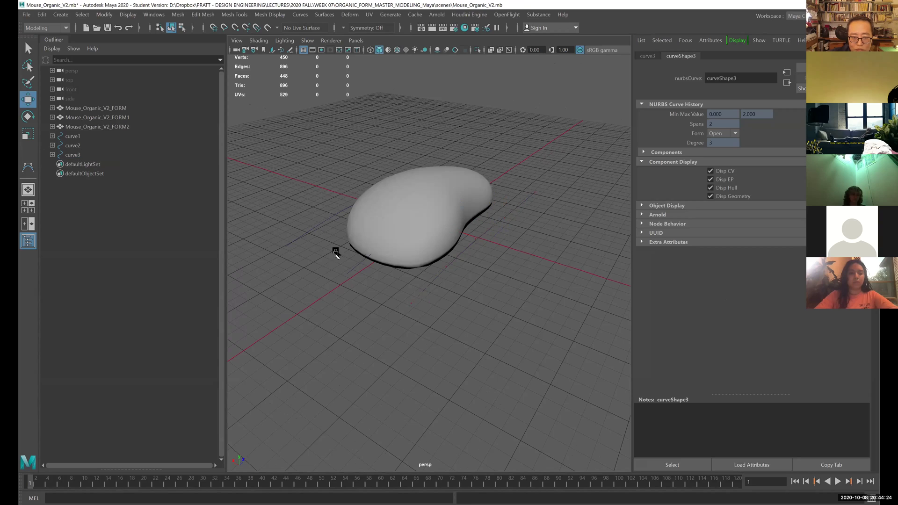
pyautogui.click(327, 250)
pyautogui.click(303, 235)
pyautogui.click(439, 287)
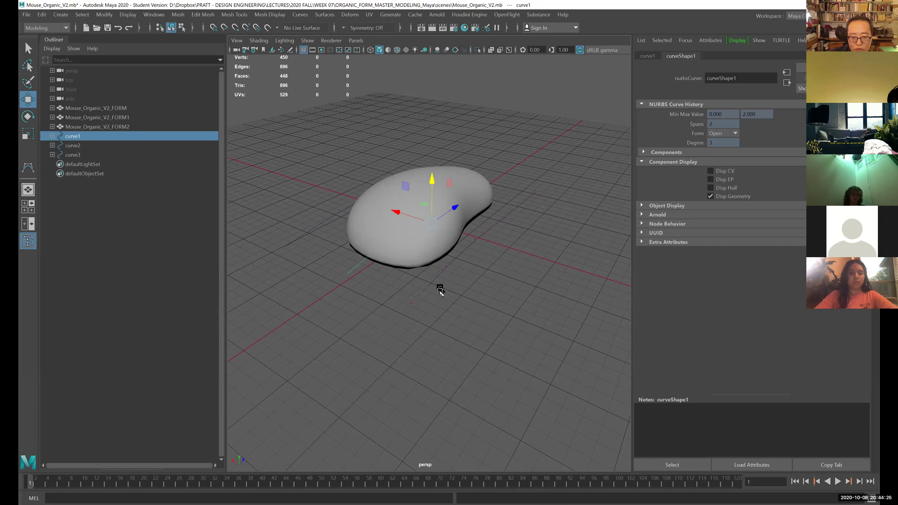
pyautogui.click(363, 276)
# - Select curve2, curve1 and curve3 in order across the mouse form and loft a surface through them
pyautogui.click(293, 231)
pyautogui.click(323, 254)
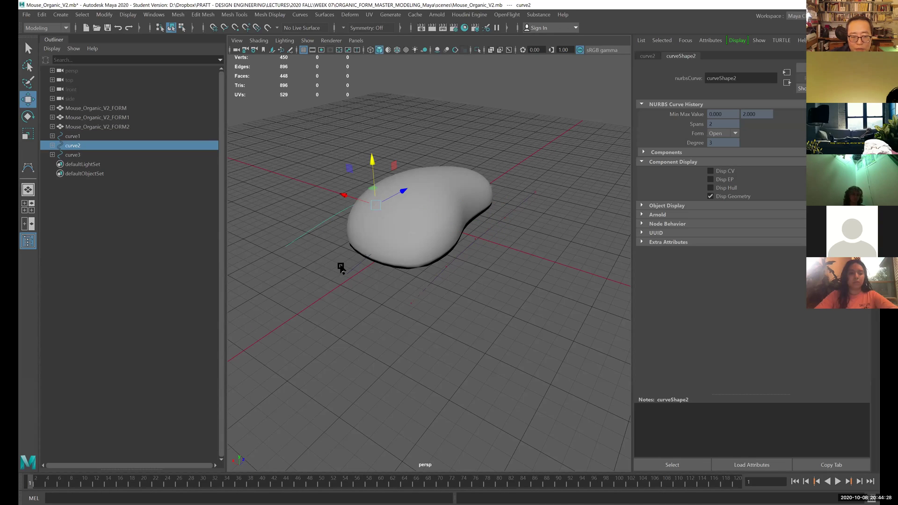
pyautogui.keyDown('shift'); pyautogui.click(398, 284); pyautogui.keyUp('shift')
pyautogui.keyDown('shift'); pyautogui.click(442, 299); pyautogui.keyUp('shift')
pyautogui.keyDown('alt'); pyautogui.moveTo(435, 285); pyautogui.dragTo(461, 240); pyautogui.keyUp('alt')
pyautogui.press('space')
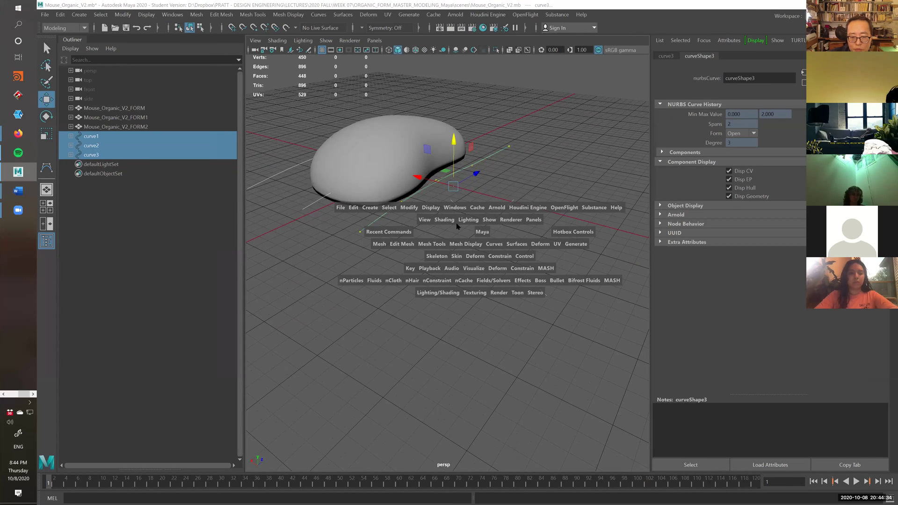
pyautogui.click(467, 229)
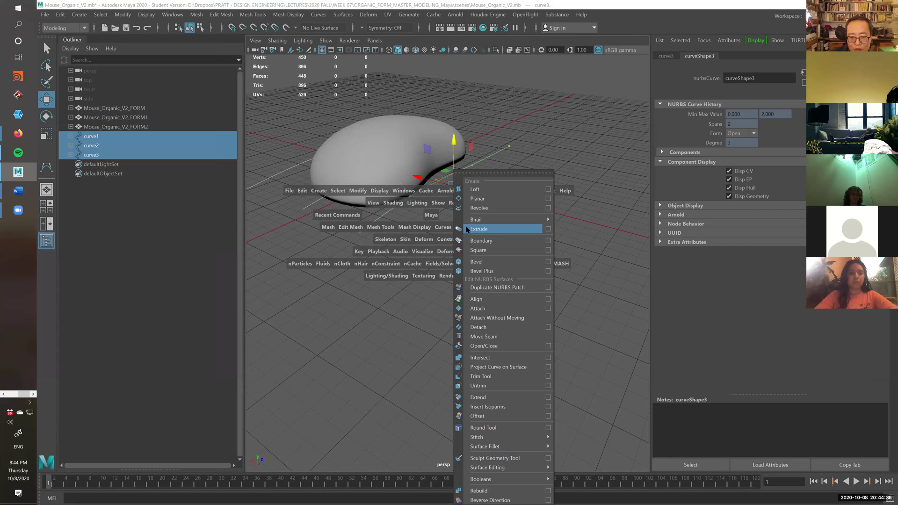
pyautogui.click(482, 189)
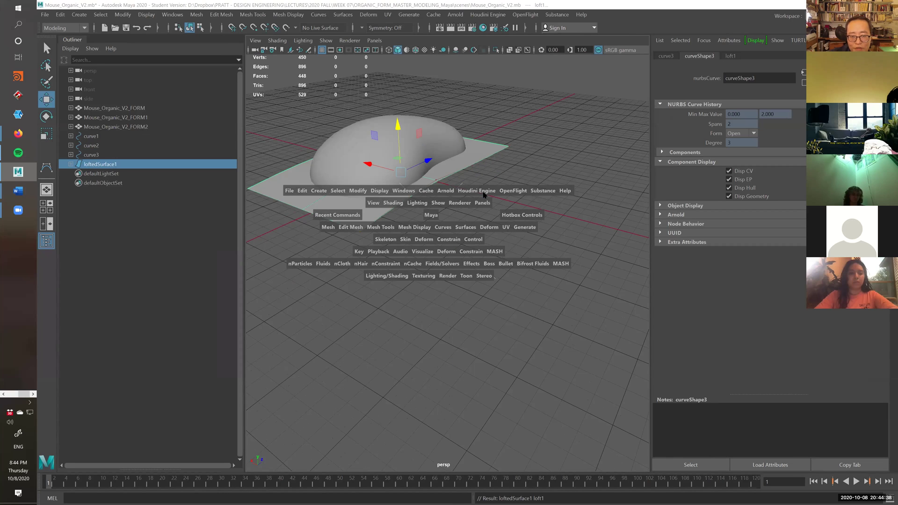
pyautogui.keyDown('alt'); pyautogui.moveTo(485, 196); pyautogui.dragTo(393, 198); pyautogui.keyUp('alt')
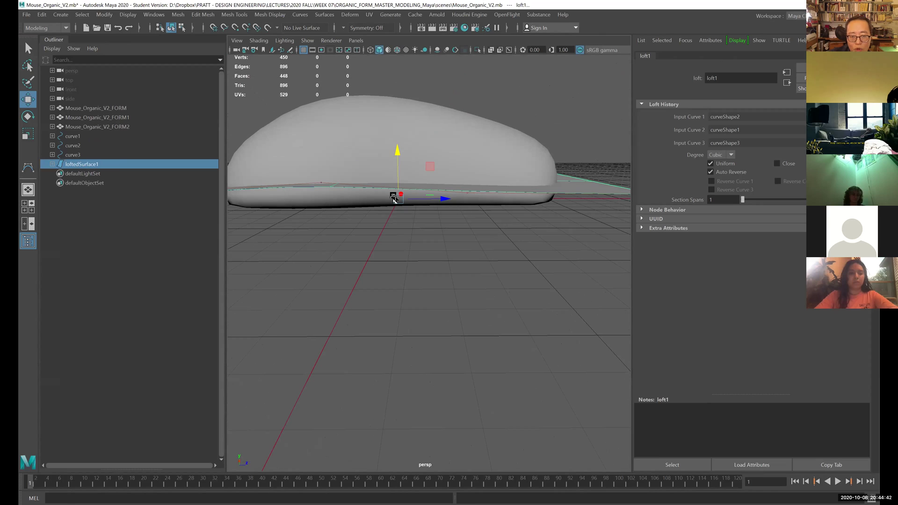
# - Pick the control vertices near the wide end of curve1 to adjust the lofted surface through the mouse form
pyautogui.keyDown('alt'); pyautogui.moveTo(500, 199); pyautogui.dragTo(408, 226); pyautogui.keyUp('alt')
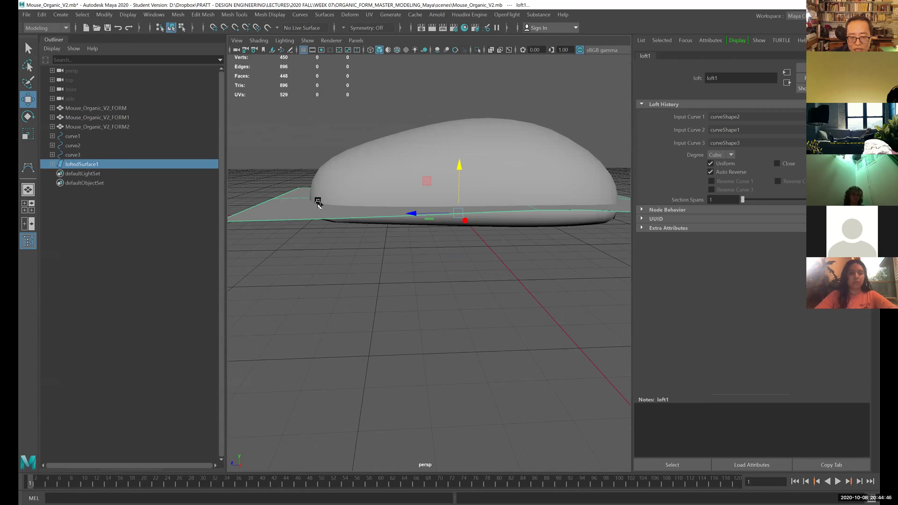
pyautogui.keyDown('alt'); pyautogui.moveTo(317, 202); pyautogui.dragTo(396, 255); pyautogui.keyUp('alt')
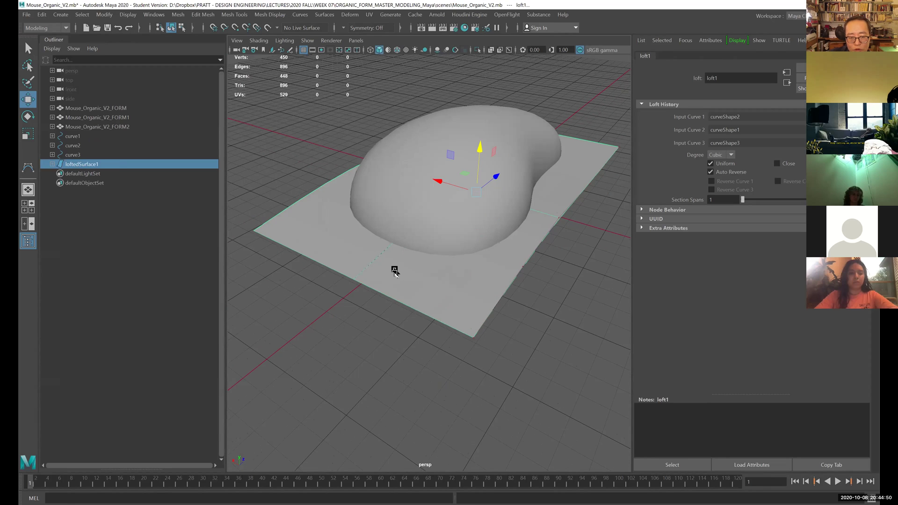
pyautogui.click(405, 274)
pyautogui.keyDown('alt'); pyautogui.moveTo(413, 305); pyautogui.dragTo(406, 284); pyautogui.keyUp('alt')
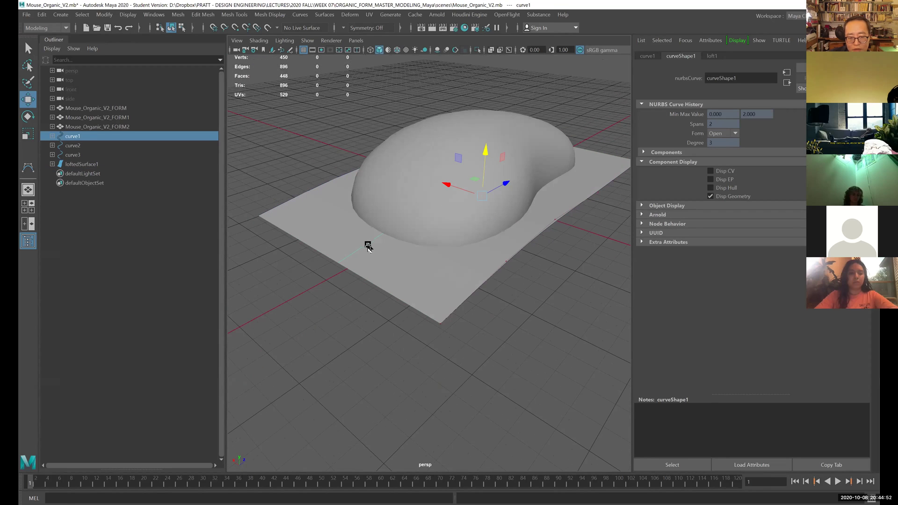
pyautogui.moveTo(368, 244); pyautogui.dragTo(341, 245, button='right')
pyautogui.keyDown('alt'); pyautogui.moveTo(394, 243); pyautogui.dragTo(333, 244); pyautogui.keyUp('alt')
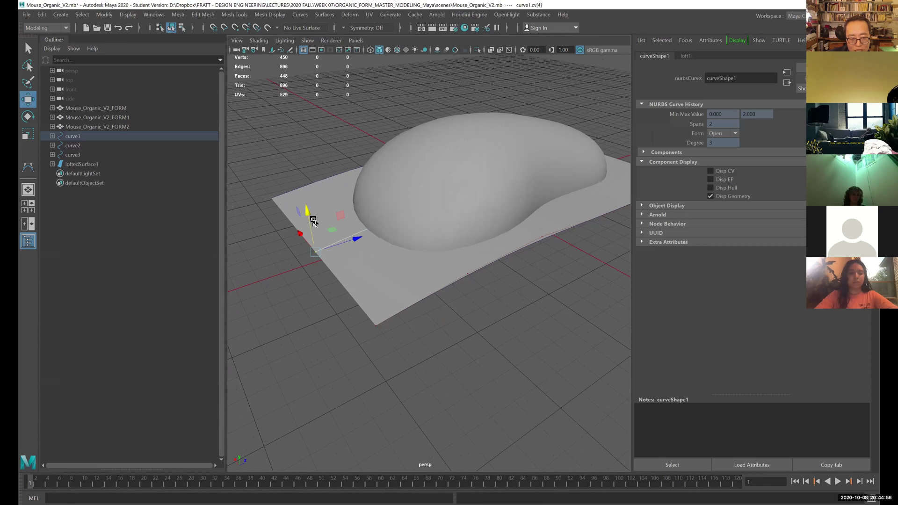
pyautogui.moveTo(310, 174); pyautogui.dragTo(394, 253)
pyautogui.press('4')
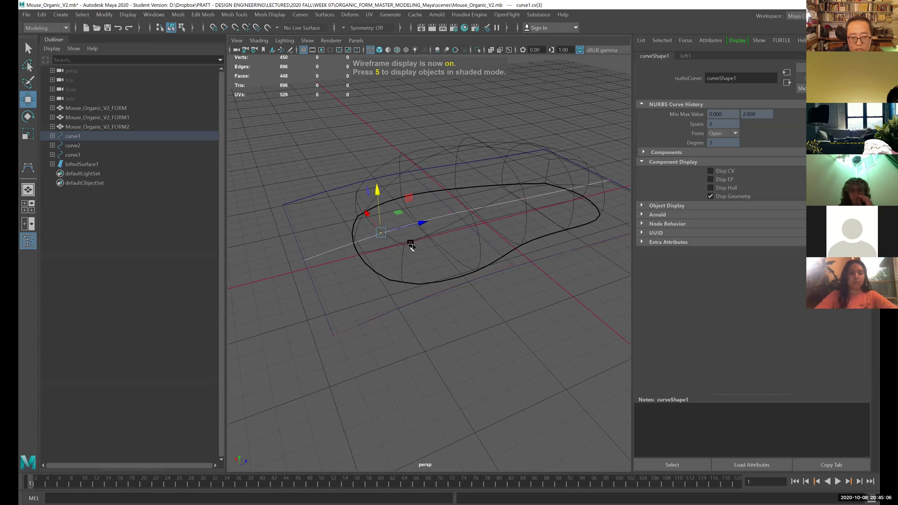
pyautogui.press('5')
pyautogui.keyDown('alt'); pyautogui.moveTo(371, 225); pyautogui.dragTo(376, 212); pyautogui.keyUp('alt')
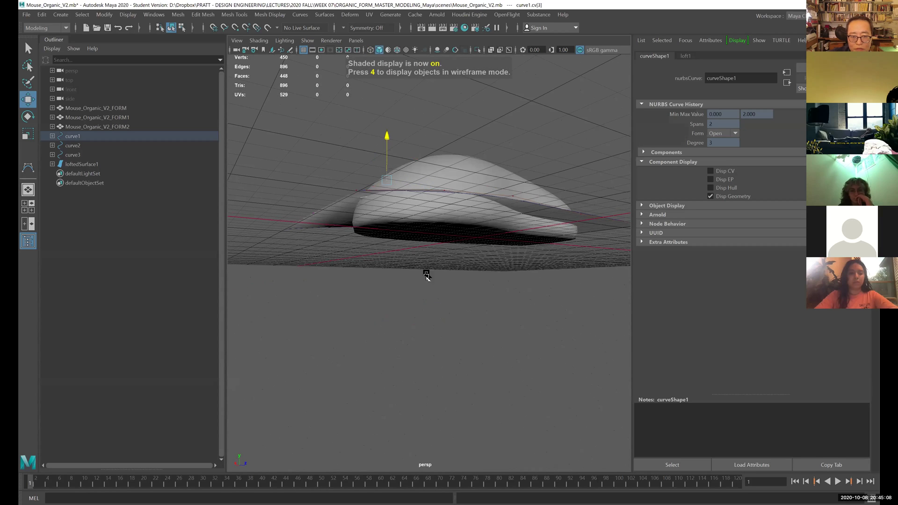
# - Rename the lofted surface as Mouse_v2_Curtting_Form_Top_To_Bottom
pyautogui.keyDown('alt'); pyautogui.moveTo(427, 275); pyautogui.dragTo(528, 204); pyautogui.keyUp('alt')
pyautogui.click(541, 219)
pyautogui.click(504, 201)
pyautogui.click(505, 211)
pyautogui.hotkey('ctrl', 'a')
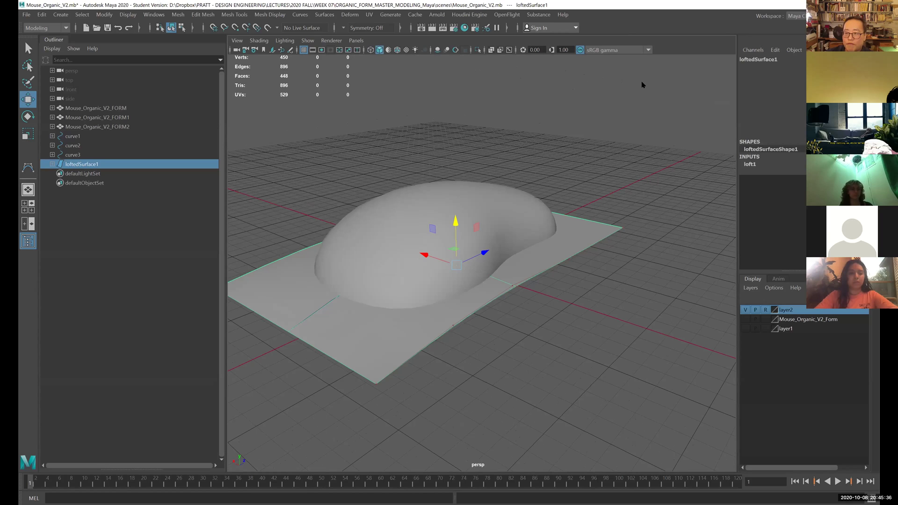
pyautogui.scroll(-1, 643, 85)
pyautogui.keyDown('alt'); pyautogui.moveTo(643, 84); pyautogui.dragTo(600, 167); pyautogui.keyUp('alt')
pyautogui.click(777, 60)
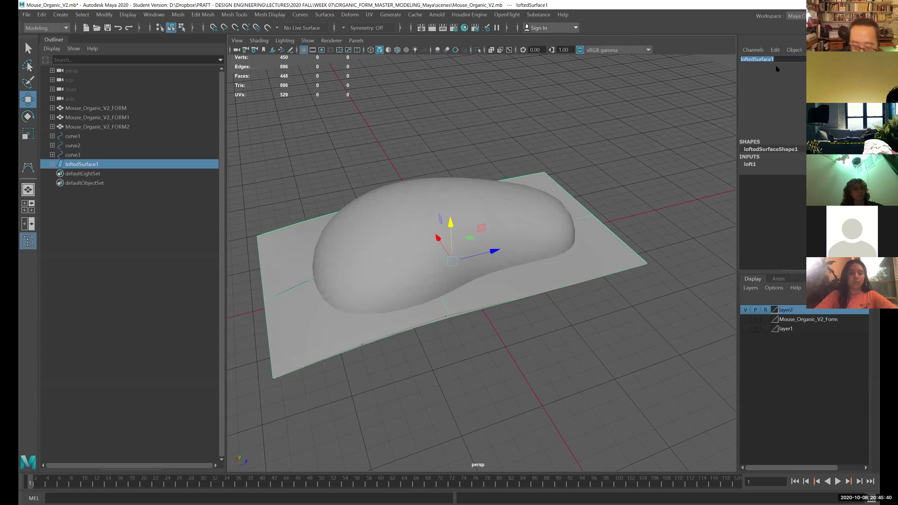
pyautogui.press('BackSpace')
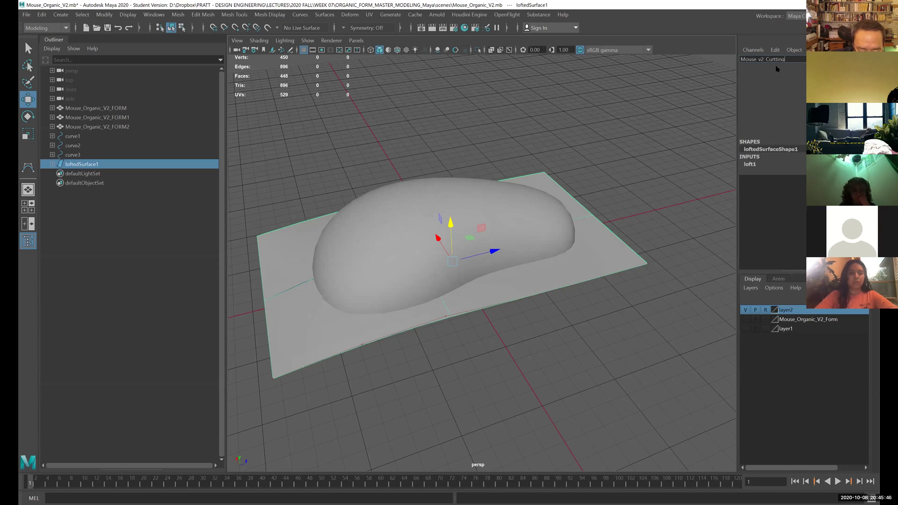
pyautogui.write('Mouse v2 Curtting Form')
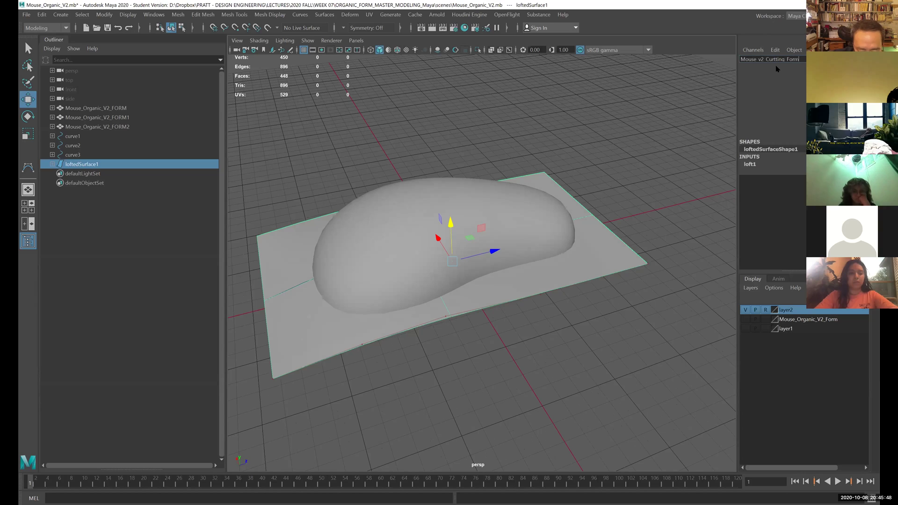
pyautogui.write(' To')
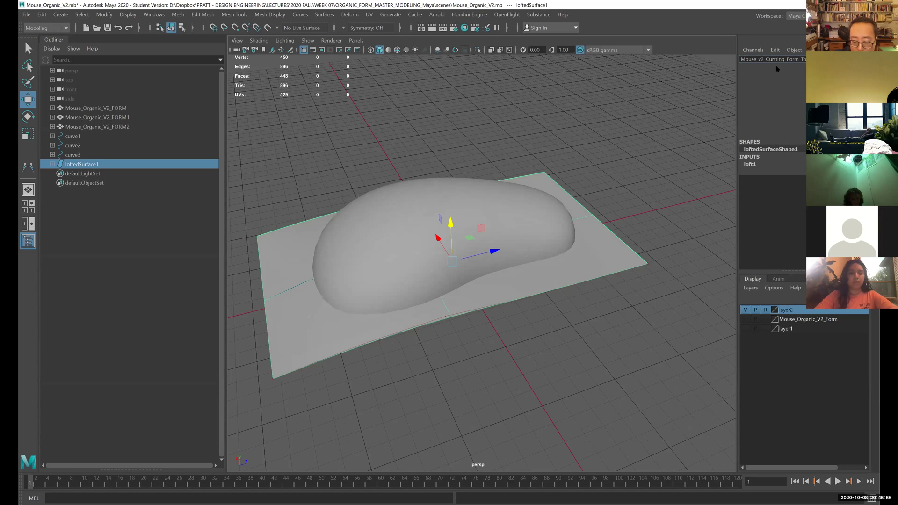
pyautogui.press('Return')
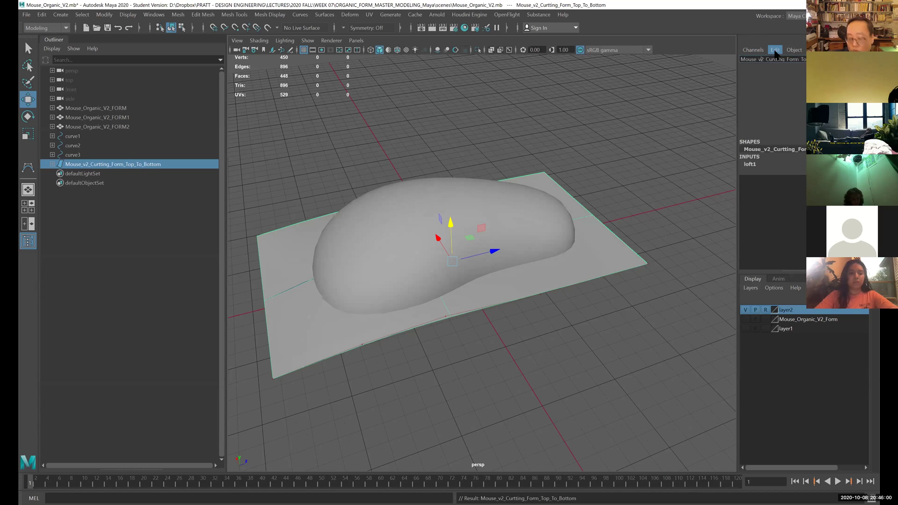
# - Capitalize the version letter in the surface's name so it reads Mouse_V2_Curtting_Form_Top_To_Bottom
pyautogui.press('BackSpace')
pyautogui.write('V')
pyautogui.press('Return')
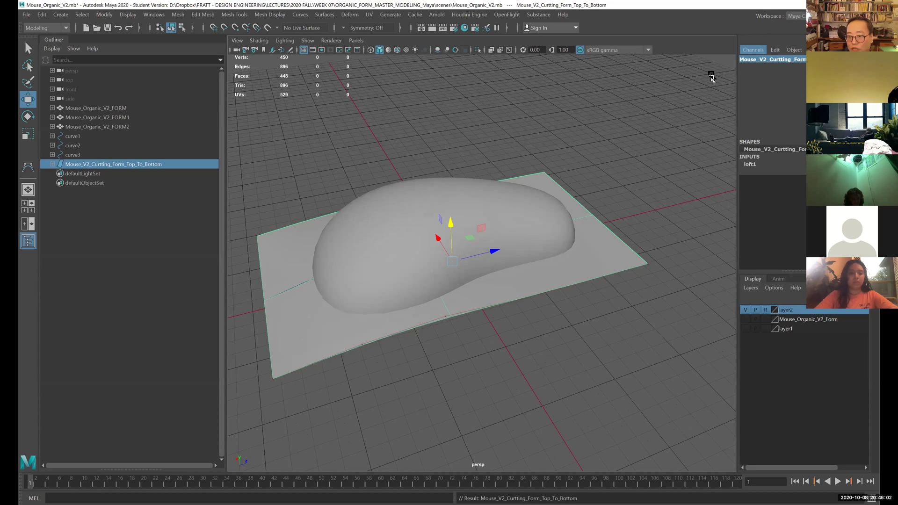
# - Put the cutting surface on a new display layer and set that layer to template display
pyautogui.keyDown('alt'); pyautogui.moveTo(584, 226); pyautogui.dragTo(603, 220); pyautogui.keyUp('alt')
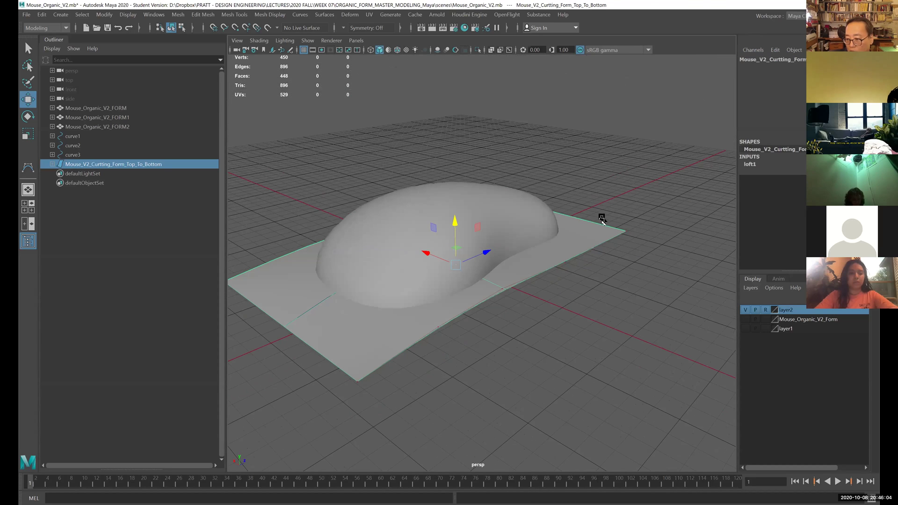
pyautogui.click(864, 299)
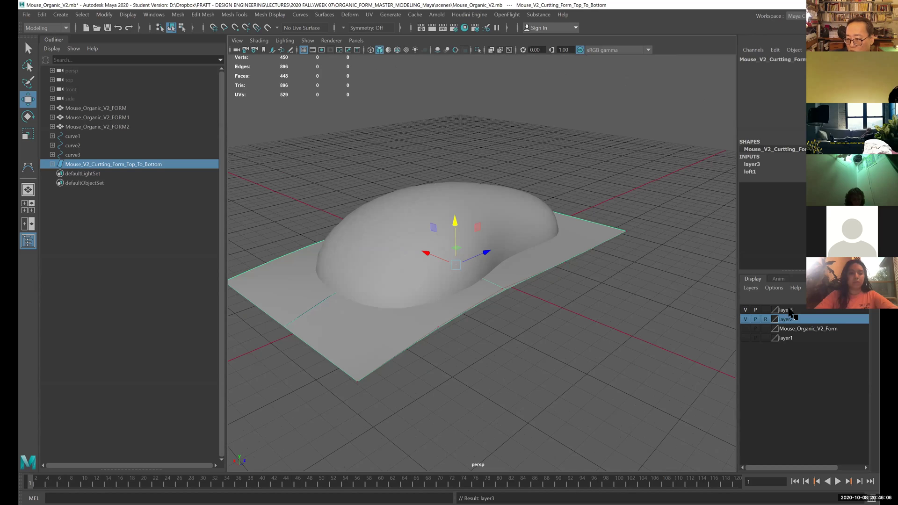
pyautogui.click(789, 310)
pyautogui.click(766, 310)
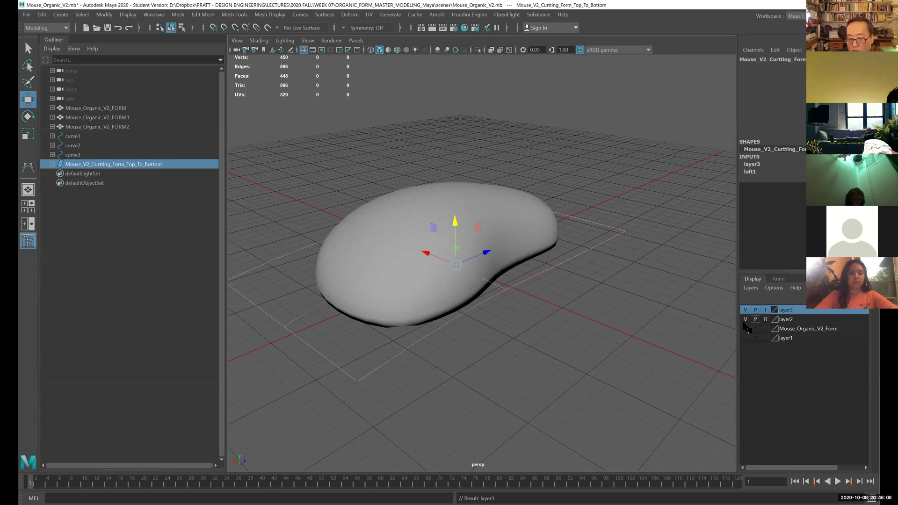
pyautogui.click(528, 281)
pyautogui.keyDown('alt'); pyautogui.moveTo(528, 281); pyautogui.dragTo(533, 257); pyautogui.keyUp('alt')
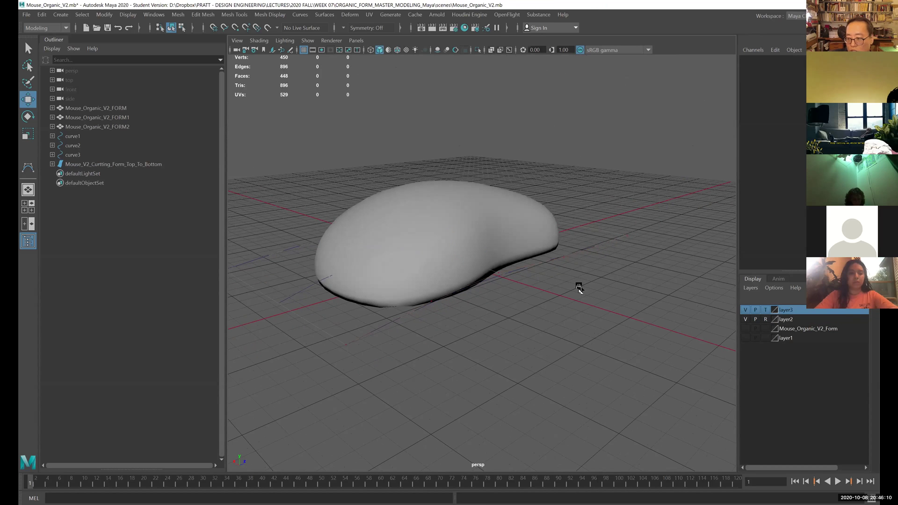
# - Select curve1, curve2 and curve3 together and assign them to a new display layer
pyautogui.click(456, 263)
pyautogui.moveTo(463, 251)
pyautogui.keyDown('alt'); pyautogui.mouseDown()
pyautogui.moveTo(455, 263)
pyautogui.moveTo(478, 256)
pyautogui.mouseUp(); pyautogui.keyUp('alt')
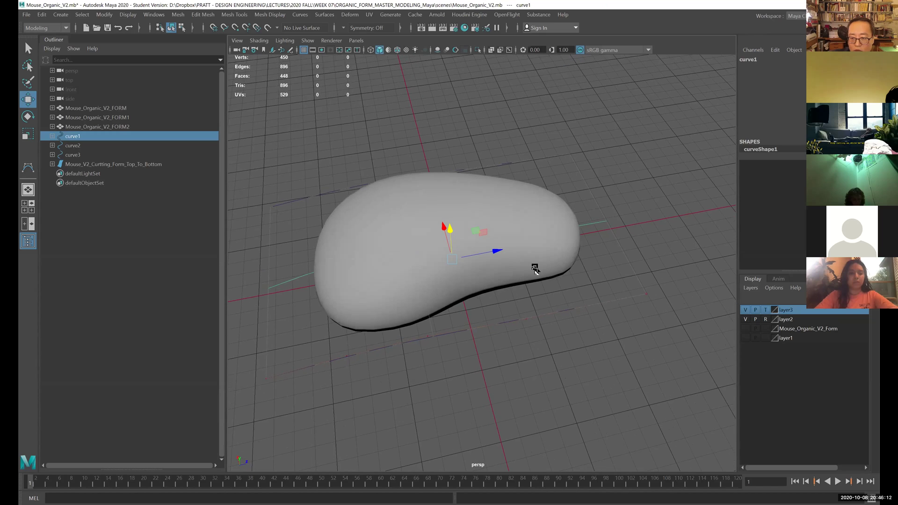
pyautogui.keyDown('alt'); pyautogui.moveTo(536, 267); pyautogui.dragTo(502, 254, button='right'); pyautogui.keyUp('alt')
pyautogui.keyDown('alt'); pyautogui.moveTo(502, 254); pyautogui.dragTo(489, 253); pyautogui.keyUp('alt')
pyautogui.click(567, 163)
pyautogui.moveTo(557, 163); pyautogui.dragTo(612, 345)
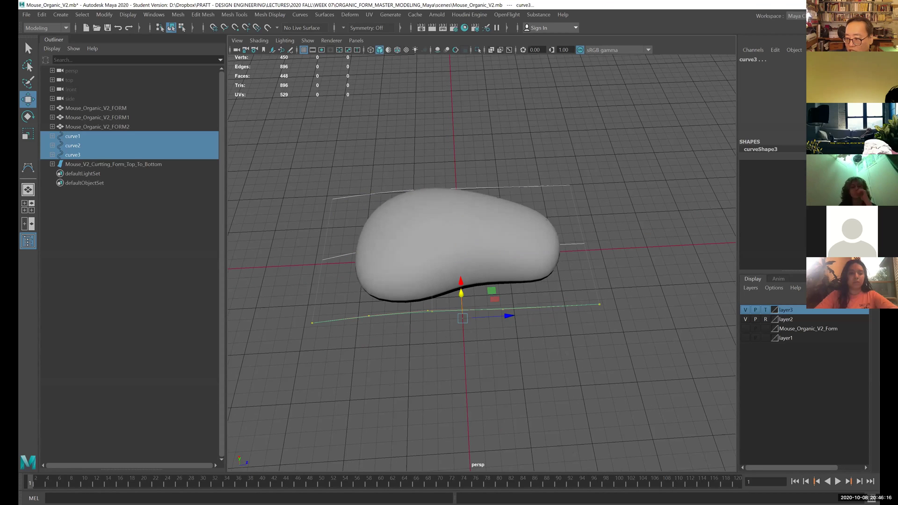
pyautogui.click(864, 298)
# - Rename the three curves' new display layer as CURVES
pyautogui.click(788, 310)
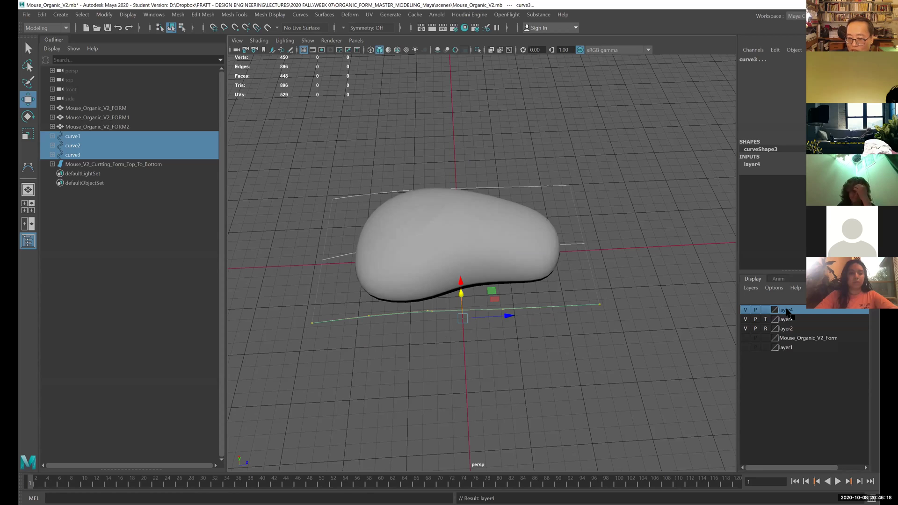
pyautogui.doubleClick(787, 310)
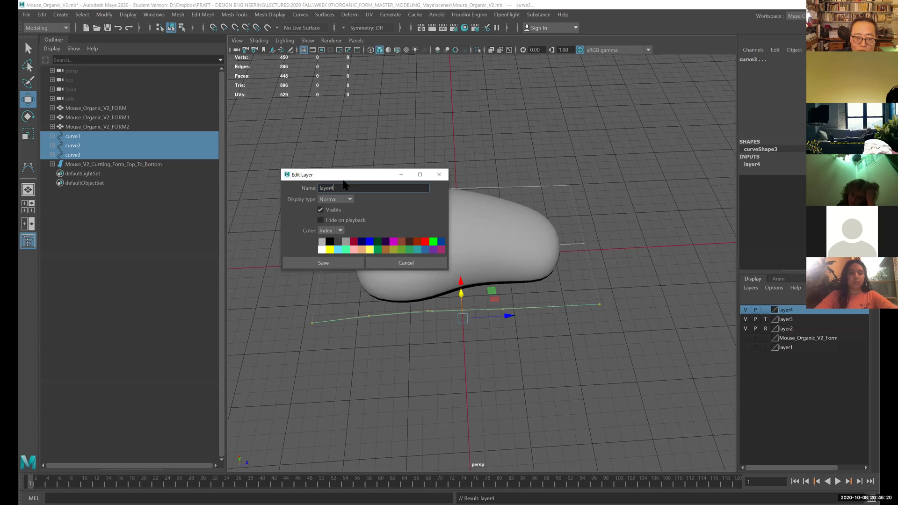
pyautogui.doubleClick(323, 188)
pyautogui.press('BackSpace')
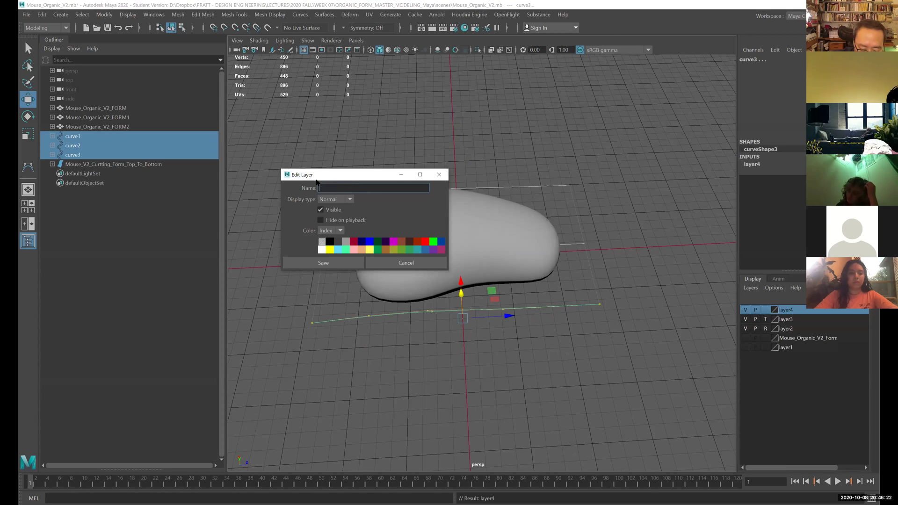
pyautogui.write('CURVES')
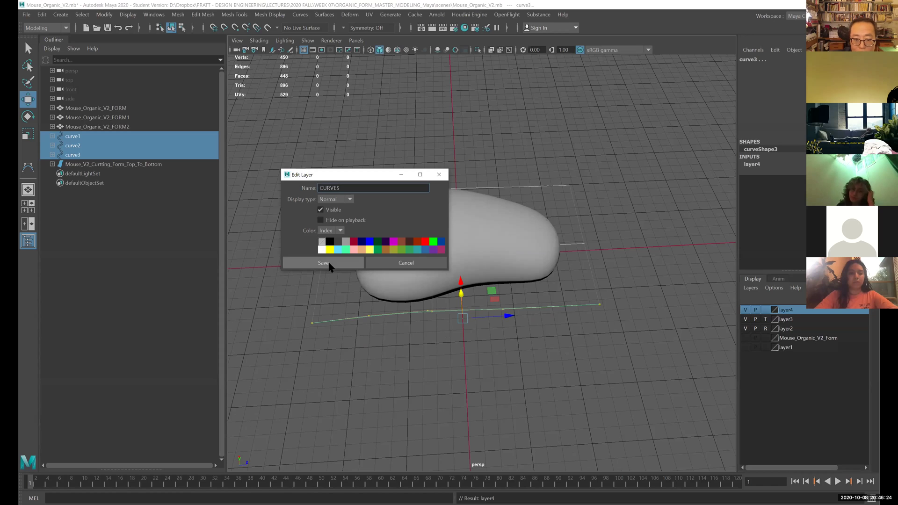
pyautogui.click(323, 263)
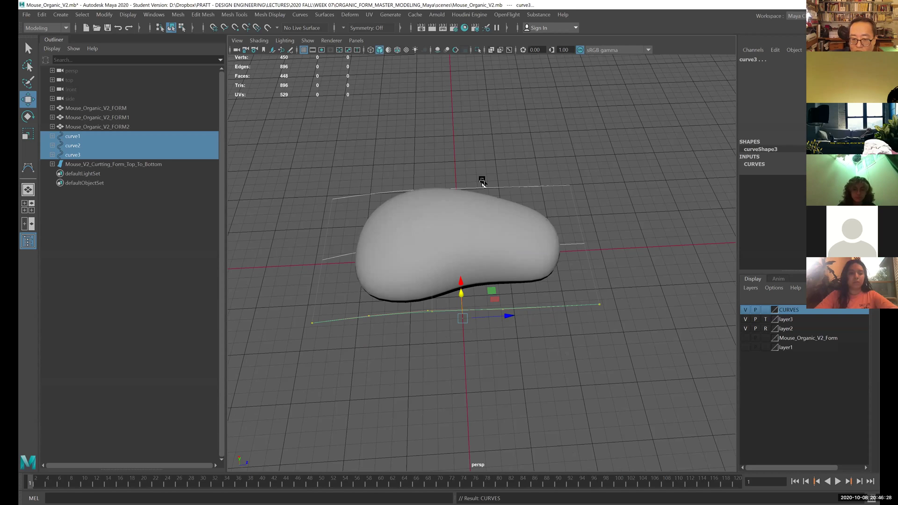
# - Deselect the curves and hide the CURVES layer so only the mouse form remains in the perspective view
pyautogui.click(482, 182)
pyautogui.click(746, 310)
pyautogui.keyDown('alt'); pyautogui.moveTo(489, 201); pyautogui.dragTo(532, 206); pyautogui.keyUp('alt')
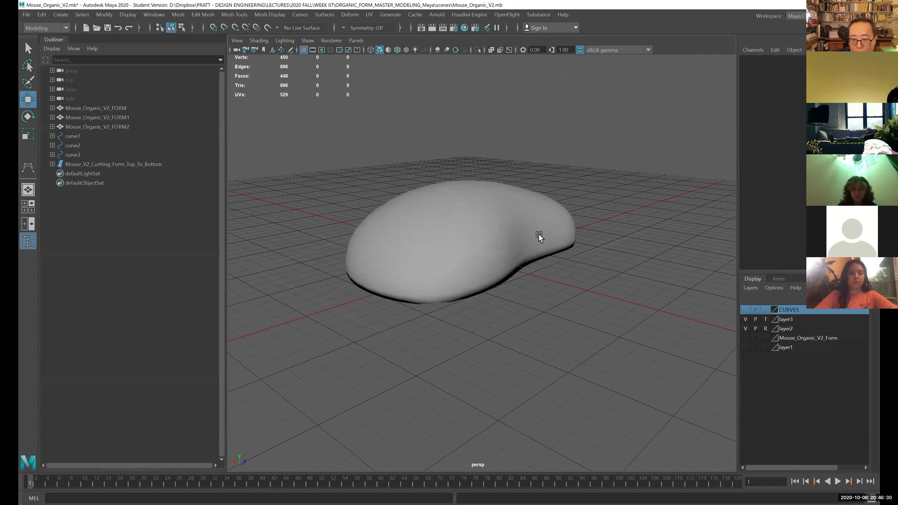
pyautogui.keyDown('alt'); pyautogui.moveTo(539, 237); pyautogui.dragTo(281, 118); pyautogui.keyUp('alt')
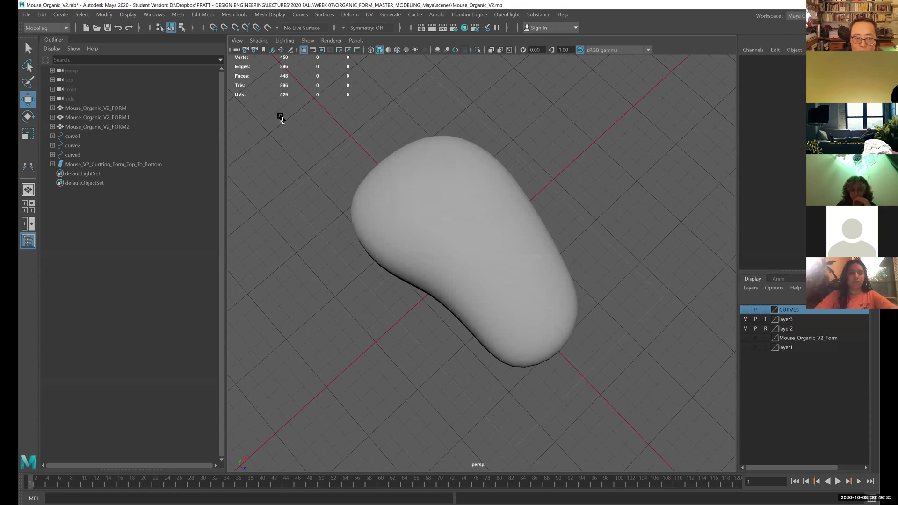
# - Switch to a full-size top view with the whole mouse form framed
pyautogui.click(28, 207)
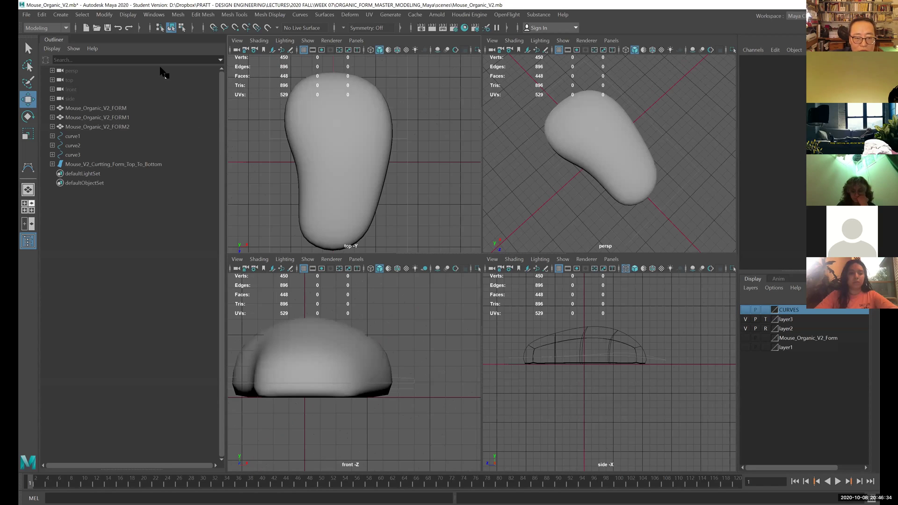
pyautogui.keyDown('alt'); pyautogui.moveTo(393, 165); pyautogui.dragTo(421, 180, button='middle'); pyautogui.keyUp('alt')
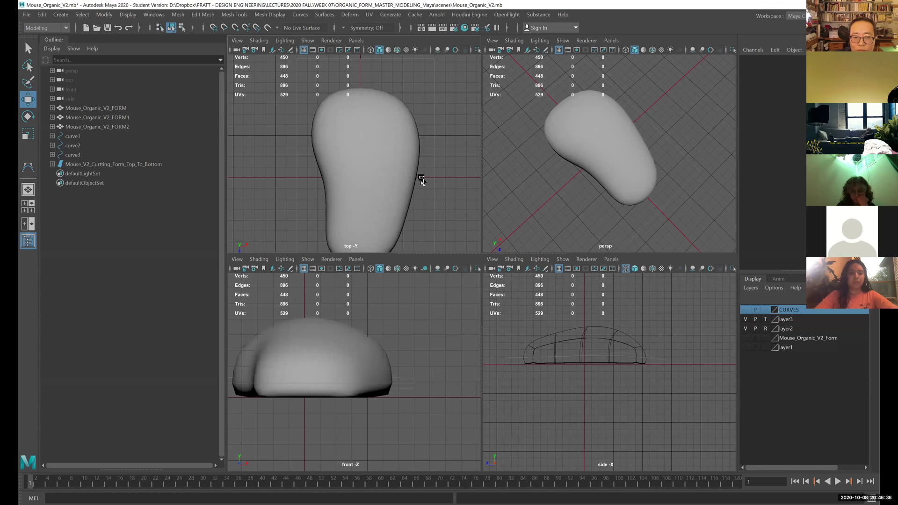
pyautogui.press('space')
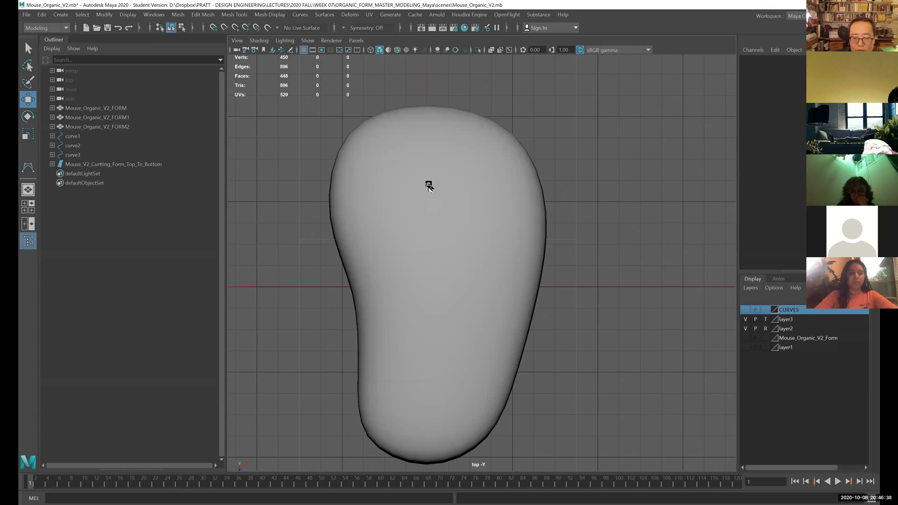
pyautogui.scroll(-2, 486, 181)
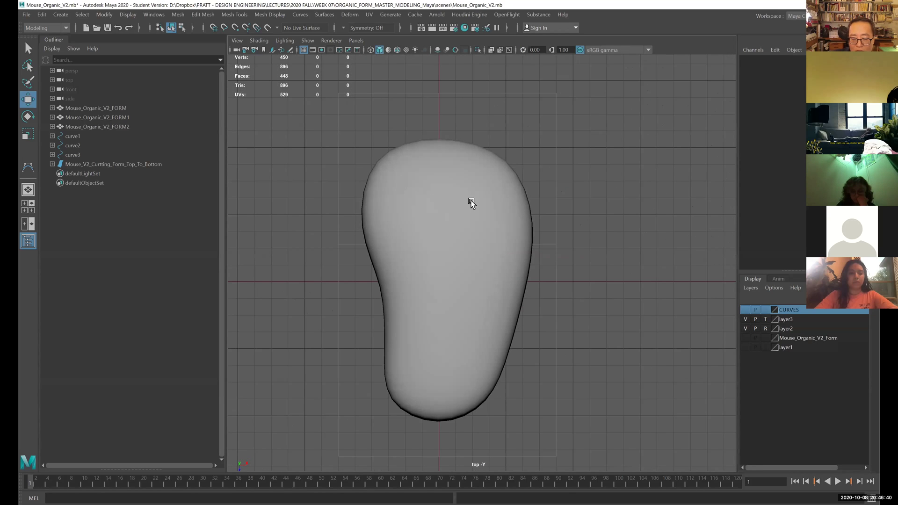
pyautogui.scroll(1, 504, 171)
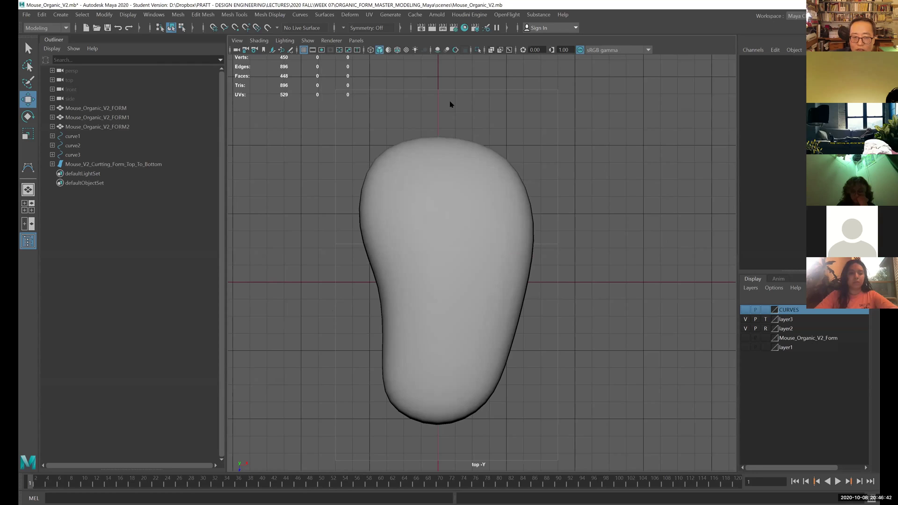
# - Draw a gently curved five-point CV curve across the wide part of the mouse form in wireframe top view, extending past both sides
pyautogui.press('space')
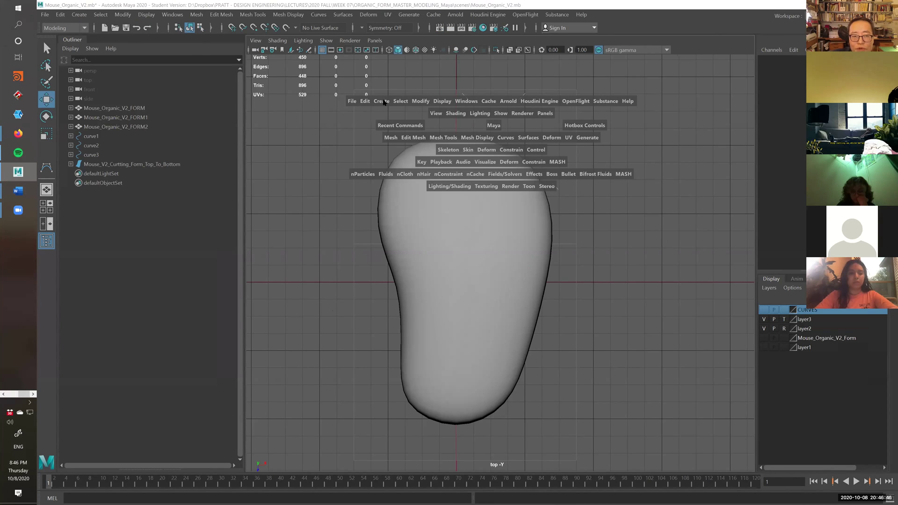
pyautogui.click(382, 102)
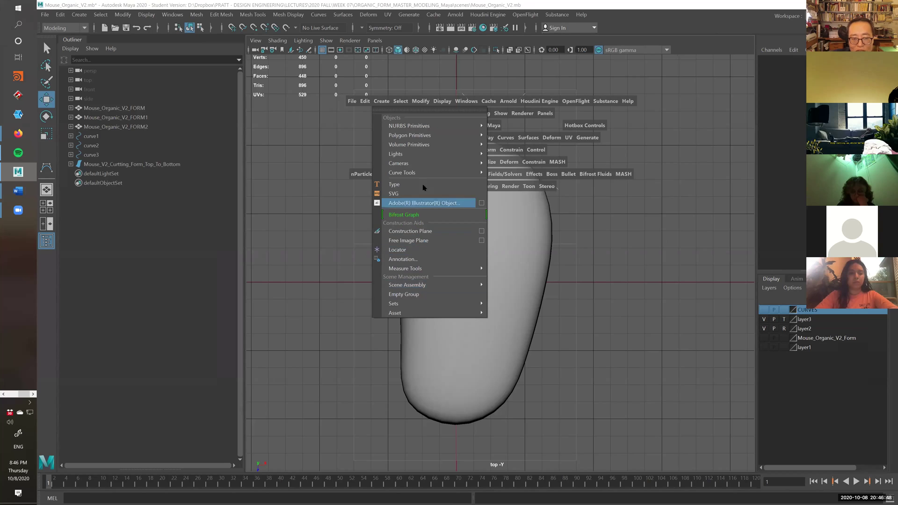
pyautogui.click(507, 176)
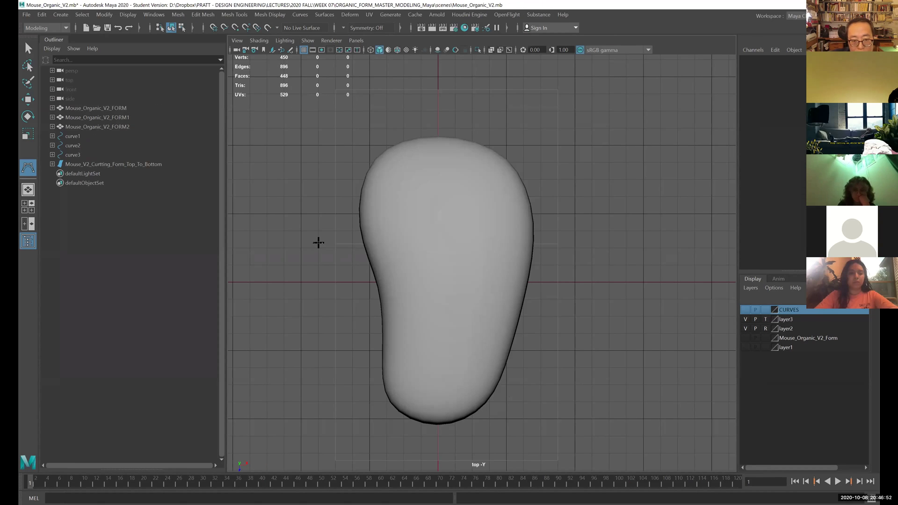
pyautogui.press('4')
pyautogui.click(318, 243)
pyautogui.click(397, 232)
pyautogui.click(444, 204)
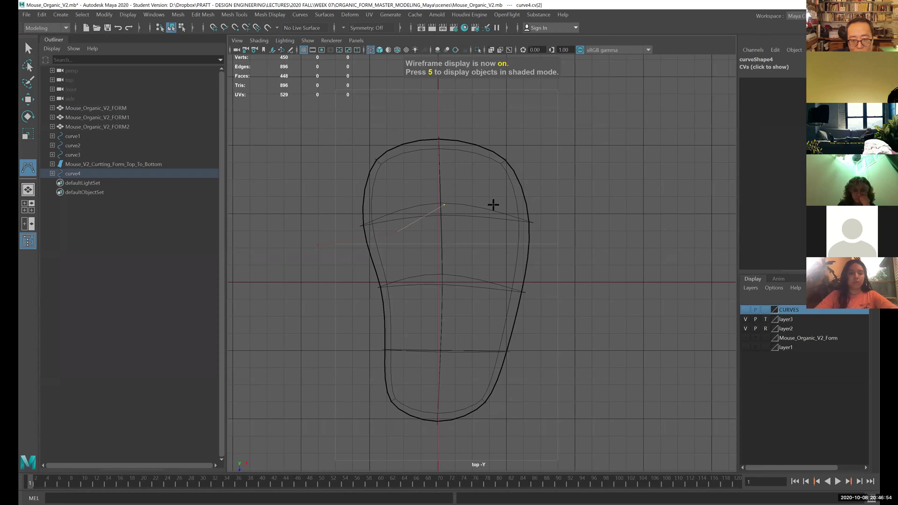
pyautogui.click(507, 206)
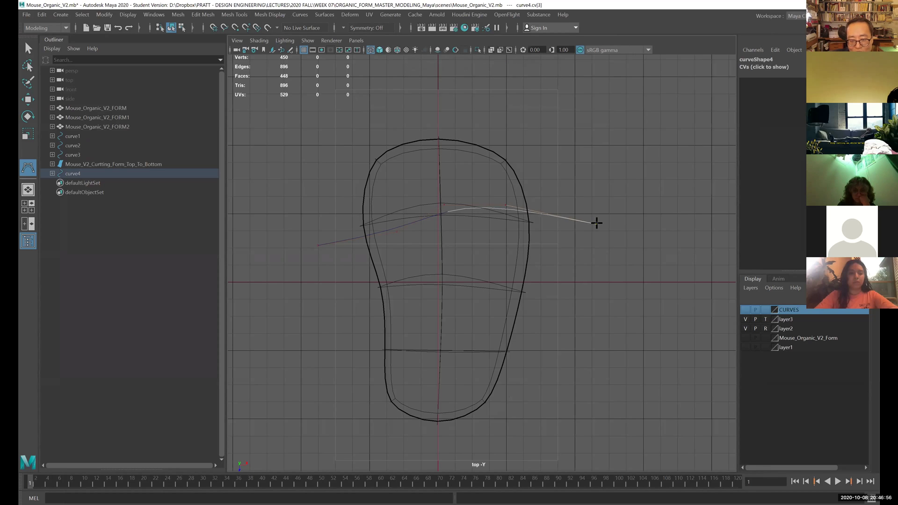
pyautogui.click(588, 217)
pyautogui.press('Return')
pyautogui.press('w')
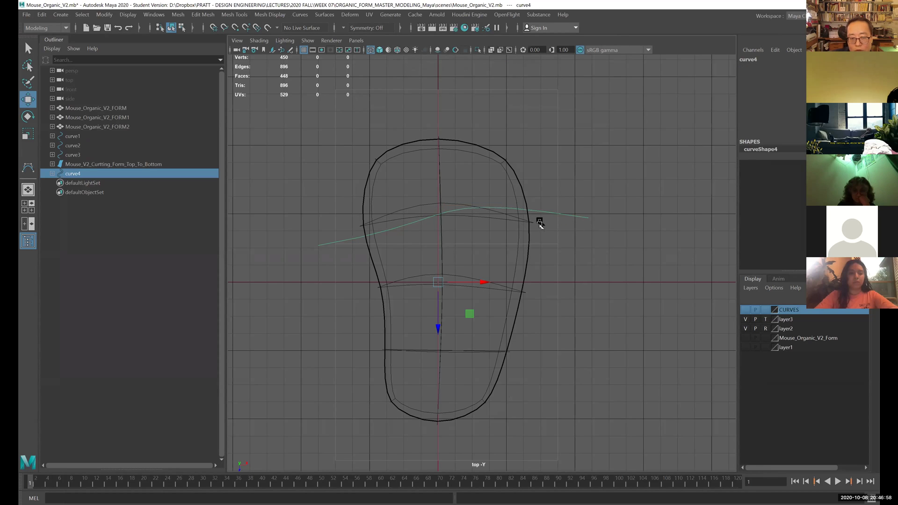
# - Switch curve4 to control vertices and reposition its fourth and middle vertices to adjust the bend across the mouse form
pyautogui.scroll(1, 543, 229)
pyautogui.scroll(1, 529, 222)
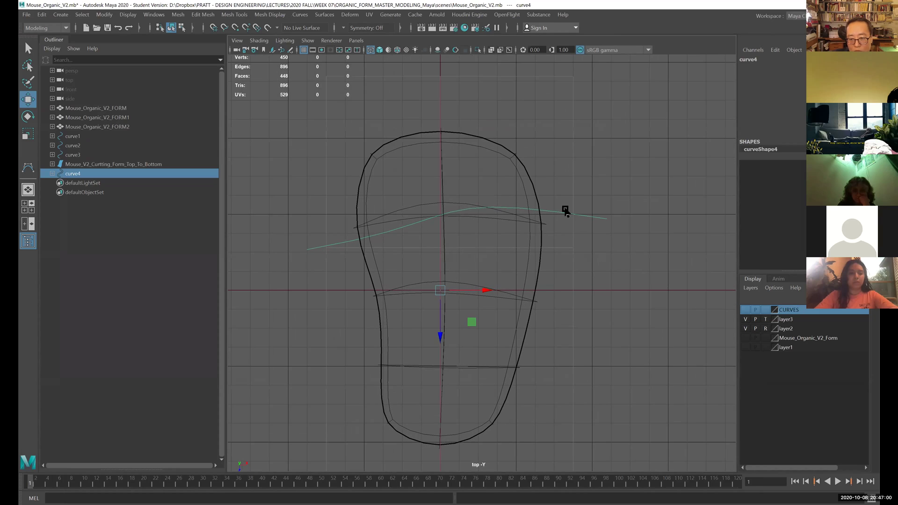
pyautogui.moveTo(565, 211); pyautogui.dragTo(521, 209, button='right')
pyautogui.moveTo(475, 184); pyautogui.dragTo(546, 222)
pyautogui.keyDown('alt'); pyautogui.moveTo(535, 230); pyautogui.dragTo(512, 247, button='middle'); pyautogui.keyUp('alt')
pyautogui.moveTo(496, 225)
pyautogui.mouseDown()
pyautogui.moveTo(521, 206)
pyautogui.moveTo(503, 217)
pyautogui.mouseUp()
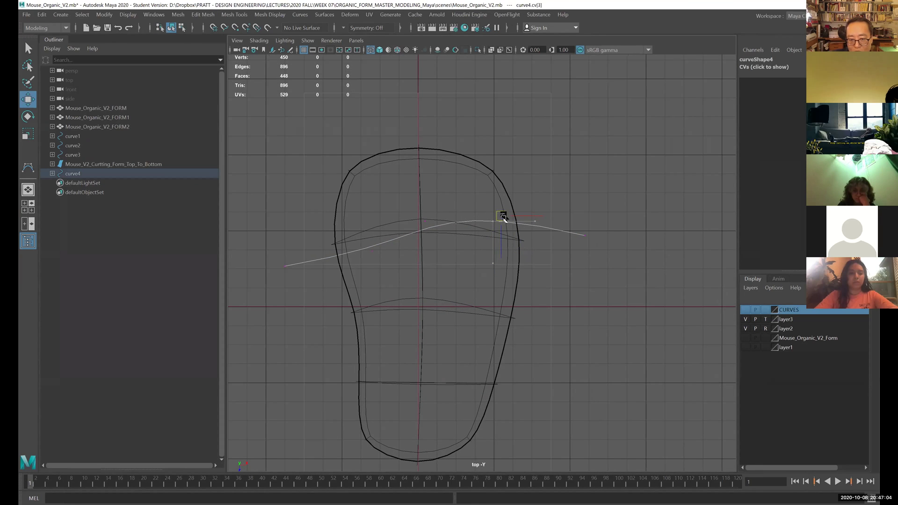
pyautogui.click(430, 227)
pyautogui.moveTo(431, 229); pyautogui.dragTo(412, 233)
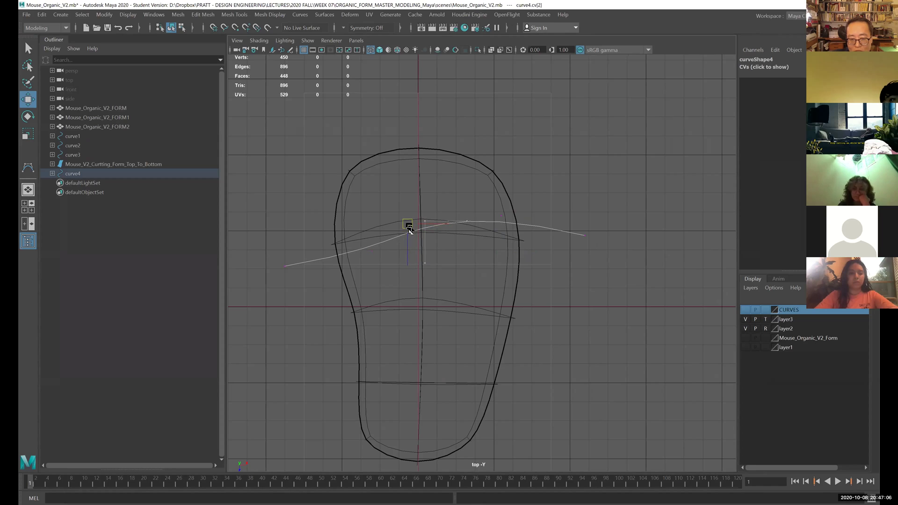
# - Raise curve4's first control vertex and lower its second one so the curve dips at the form's inward-curving side
pyautogui.keyDown('alt'); pyautogui.moveTo(473, 251); pyautogui.dragTo(504, 245, button='middle'); pyautogui.keyUp('alt')
pyautogui.moveTo(309, 253); pyautogui.dragTo(330, 288)
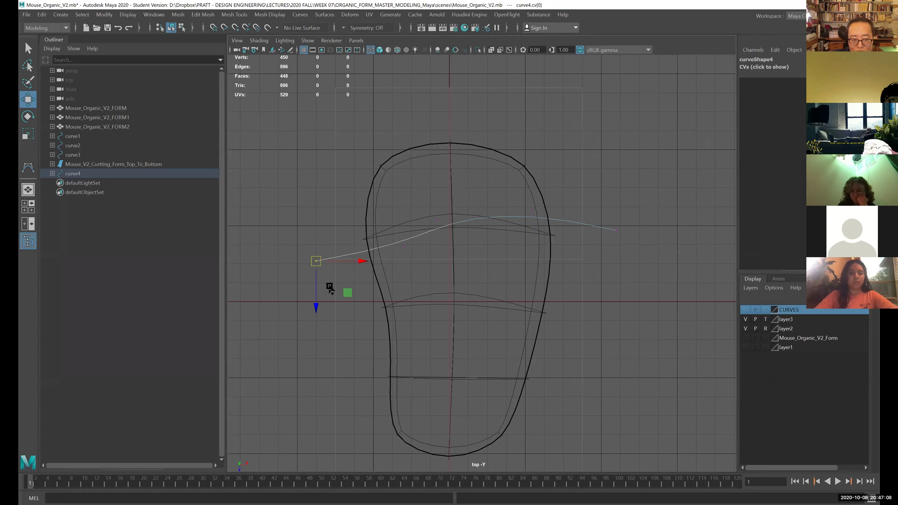
pyautogui.scroll(1, 317, 263)
pyautogui.moveTo(317, 263); pyautogui.dragTo(308, 233, button='middle')
pyautogui.moveTo(378, 228); pyautogui.dragTo(422, 277)
pyautogui.moveTo(399, 245)
pyautogui.mouseDown()
pyautogui.moveTo(443, 253)
pyautogui.moveTo(393, 249)
pyautogui.mouseUp()
# - Reposition curve4's fourth and last control vertices to refine its bend at the opposite side of the mouse form
pyautogui.keyDown('alt'); pyautogui.moveTo(452, 280); pyautogui.dragTo(436, 304, button='middle'); pyautogui.keyUp('alt')
pyautogui.moveTo(518, 217); pyautogui.dragTo(534, 239)
pyautogui.moveTo(520, 235); pyautogui.dragTo(526, 245)
pyautogui.moveTo(590, 237); pyautogui.dragTo(588, 256)
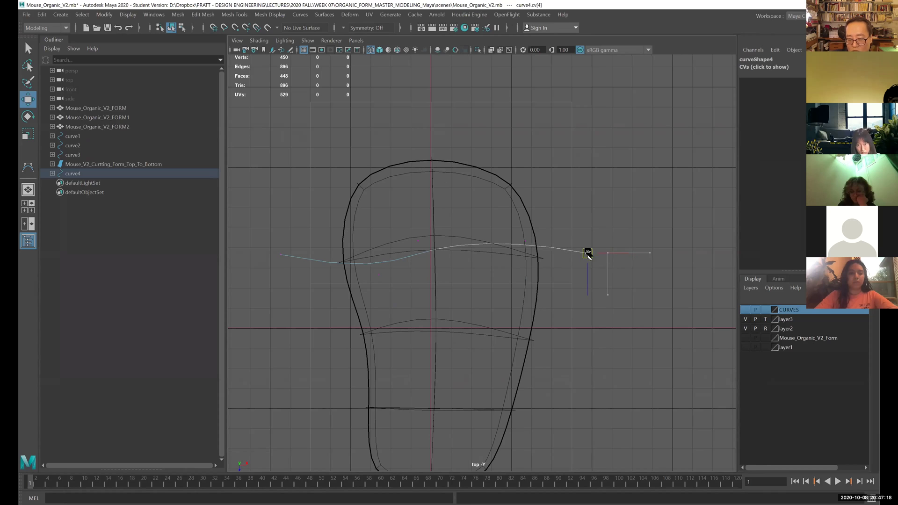
pyautogui.moveTo(543, 274)
pyautogui.keyDown('alt'); pyautogui.mouseDown(button='middle')
pyautogui.moveTo(552, 287)
pyautogui.moveTo(551, 273)
pyautogui.mouseUp(button='middle'); pyautogui.keyUp('alt')
pyautogui.keyDown('alt'); pyautogui.moveTo(542, 268); pyautogui.dragTo(554, 264, button='right'); pyautogui.keyUp('alt')
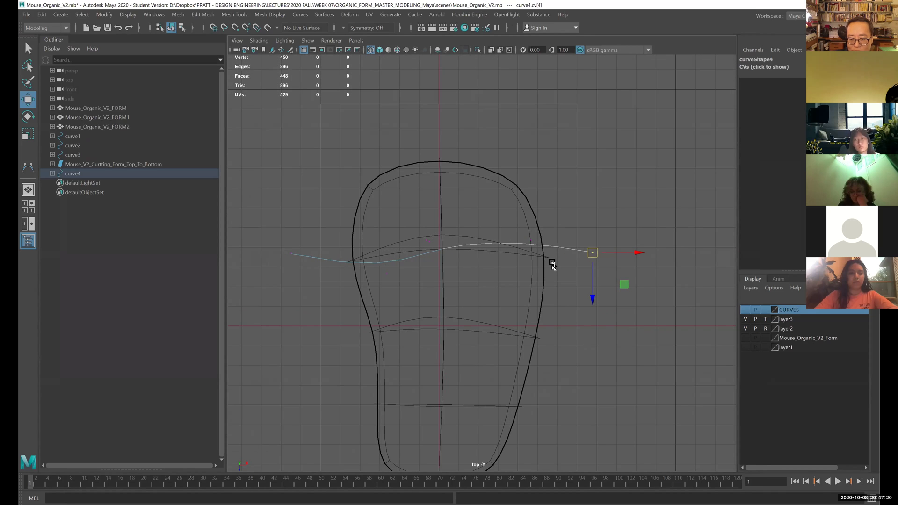
# - Return curve4 to object mode, lower it beneath the mouse form in perspective view, and undo the last small move in the four-view layout
pyautogui.press('space')
pyautogui.press('space')
pyautogui.keyDown('alt'); pyautogui.moveTo(524, 263); pyautogui.dragTo(482, 292); pyautogui.keyUp('alt')
pyautogui.rightClick(482, 292)
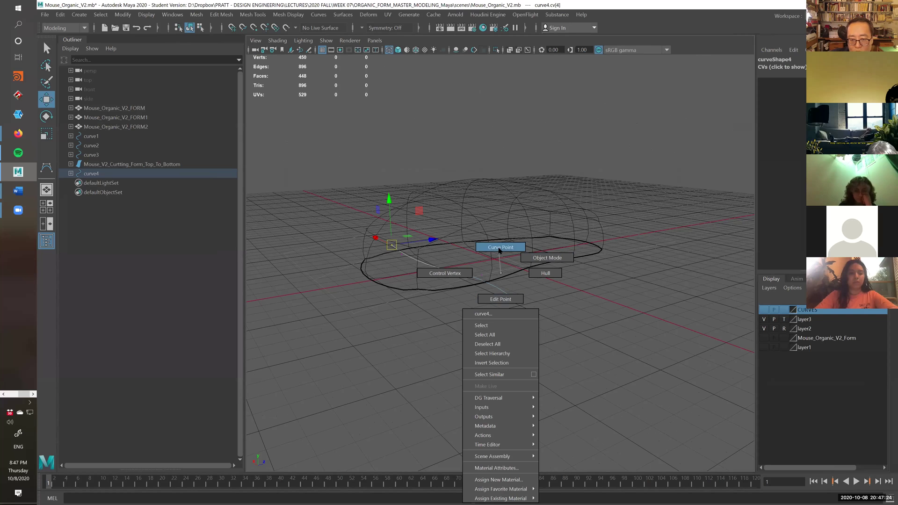
pyautogui.click(548, 258)
pyautogui.keyDown('alt'); pyautogui.moveTo(508, 312); pyautogui.dragTo(448, 281); pyautogui.keyUp('alt')
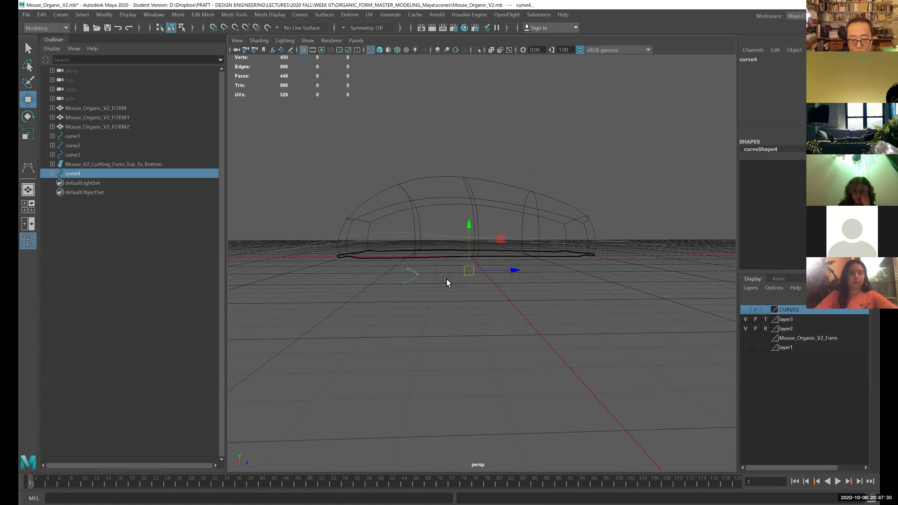
pyautogui.press('space')
pyautogui.hotkey('ctrl', 'z')
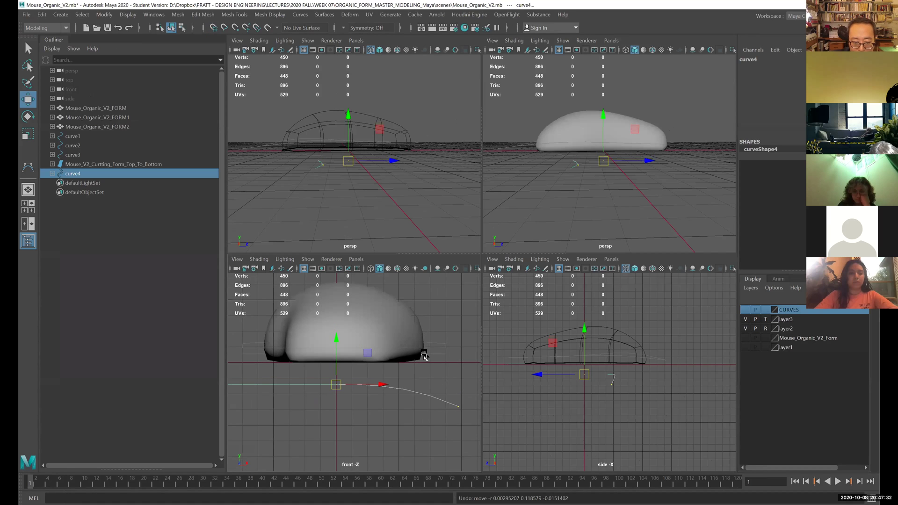
# - Raise curve4's drooping end vertex in the front view and point-snap it level with the other control vertices, then deselect
pyautogui.moveTo(444, 401); pyautogui.dragTo(412, 282, button='right')
pyautogui.moveTo(445, 423); pyautogui.dragTo(464, 347)
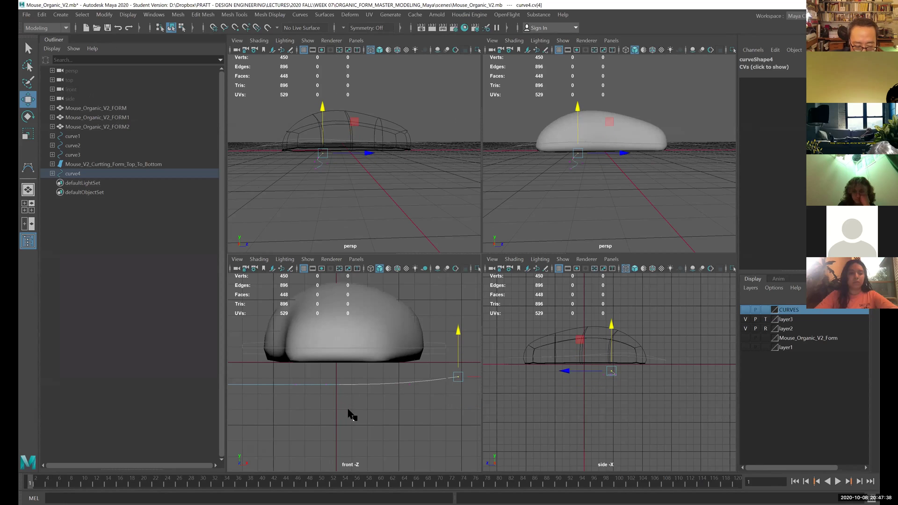
pyautogui.press('v')
pyautogui.moveTo(347, 410); pyautogui.dragTo(431, 359, button='middle')
pyautogui.press('v')
pyautogui.moveTo(431, 276); pyautogui.dragTo(390, 270, button='right')
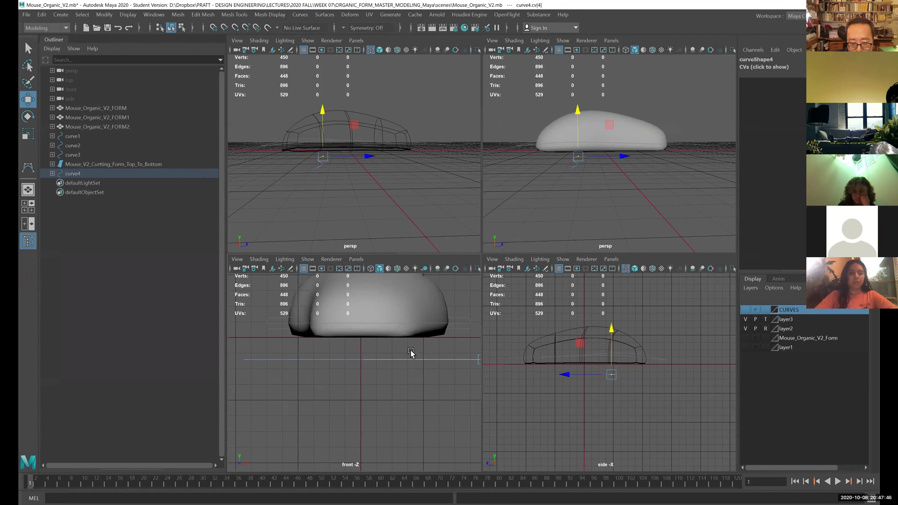
pyautogui.moveTo(429, 356); pyautogui.dragTo(456, 371)
pyautogui.keyDown('alt'); pyautogui.moveTo(455, 371); pyautogui.dragTo(409, 375, button='middle'); pyautogui.keyUp('alt')
pyautogui.click(407, 375)
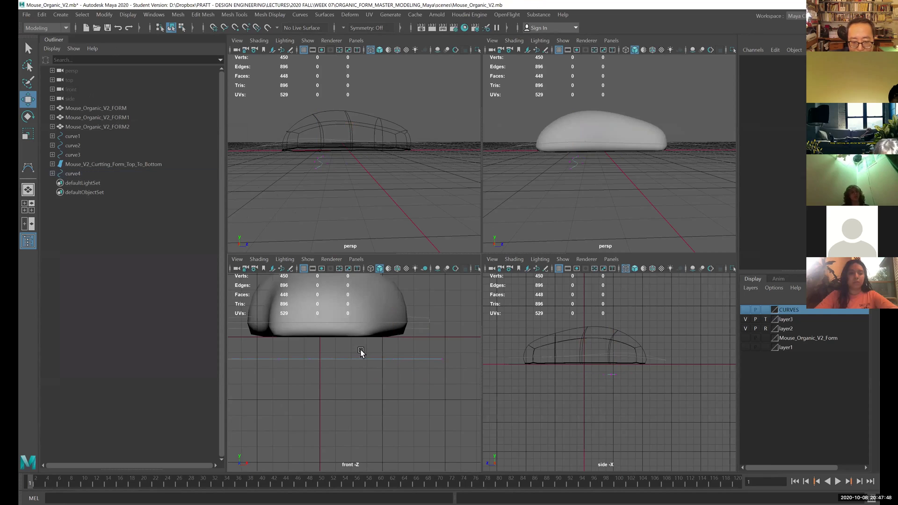
# - Select curve4 as an object and move it vertically in the front view, grid-snapping it beneath the mouse form
pyautogui.moveTo(387, 362); pyautogui.dragTo(386, 330, button='right')
pyautogui.keyDown('alt'); pyautogui.moveTo(340, 351); pyautogui.dragTo(378, 367, button='middle'); pyautogui.keyUp('alt')
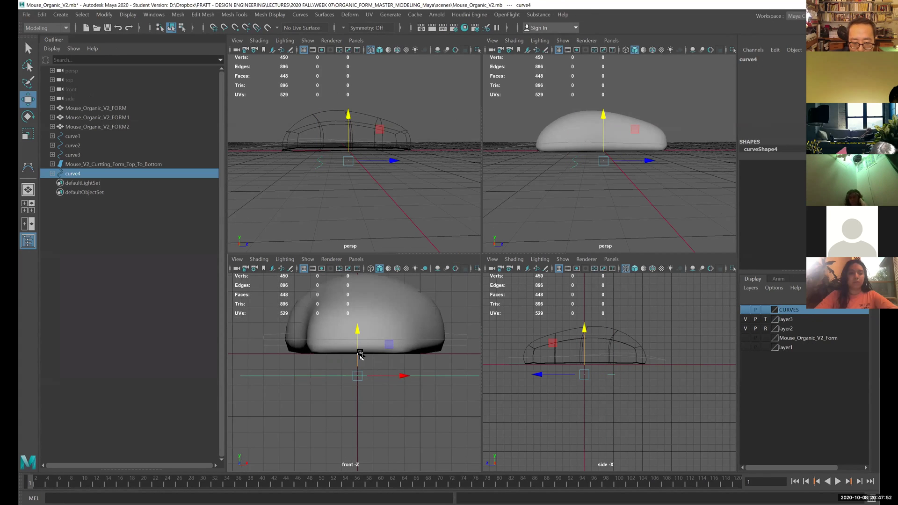
pyautogui.press('d')
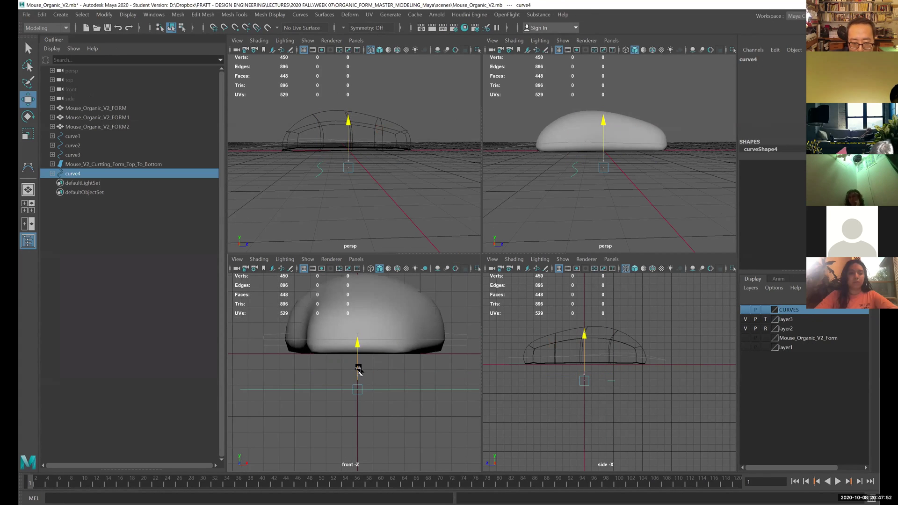
pyautogui.press('x')
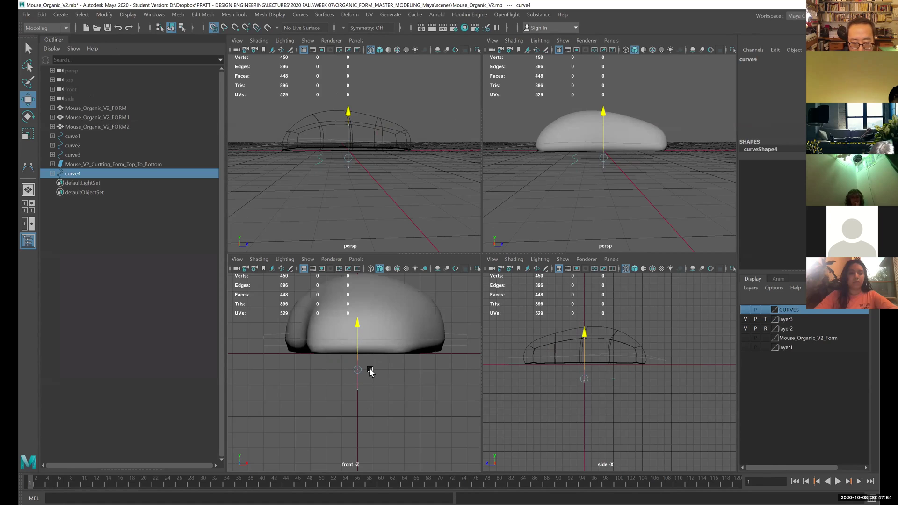
pyautogui.keyDown('alt'); pyautogui.moveTo(415, 392); pyautogui.dragTo(444, 385, button='right'); pyautogui.keyUp('alt')
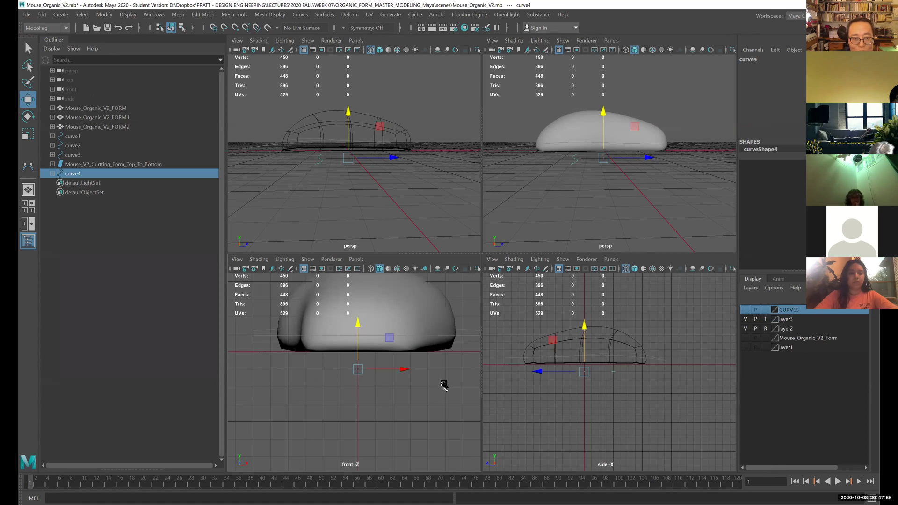
pyautogui.hotkey('ctrl', 'z')
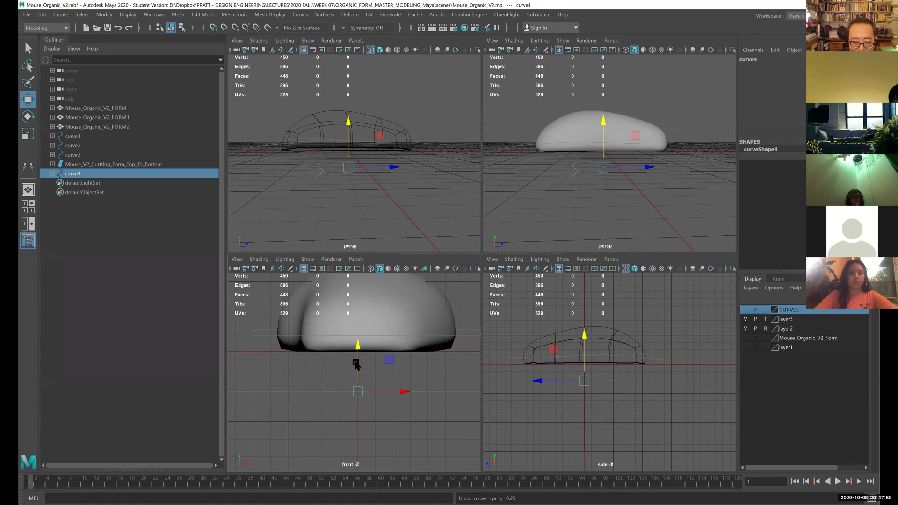
pyautogui.moveTo(356, 365); pyautogui.dragTo(355, 349)
pyautogui.press('d')
pyautogui.press('x')
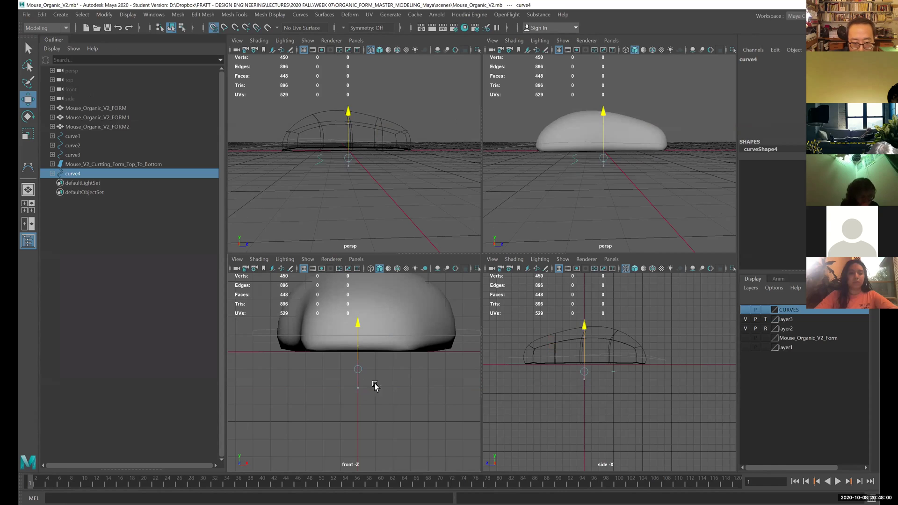
pyautogui.moveTo(375, 381); pyautogui.dragTo(374, 377, button='middle')
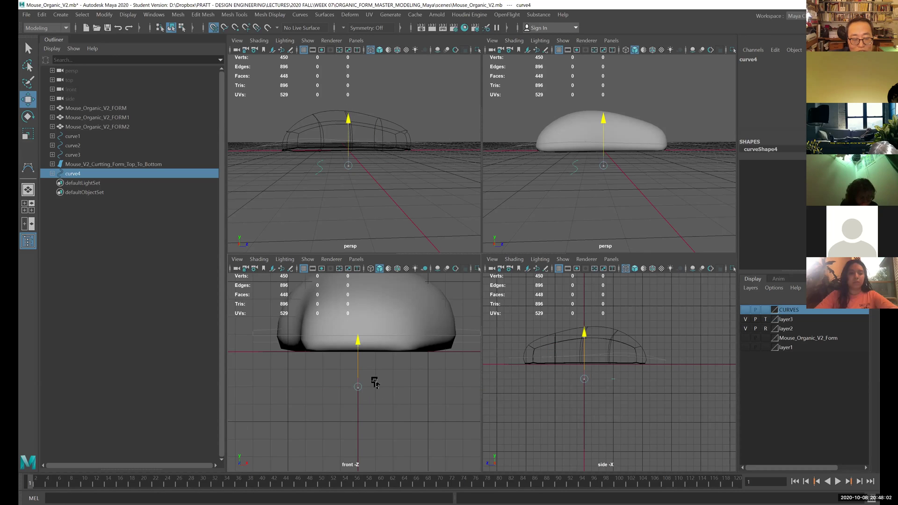
# - Change the wireframe perspective viewport to a top view and reframe the form in the top, front and side views
pyautogui.keyDown('alt'); pyautogui.moveTo(393, 216); pyautogui.dragTo(425, 218); pyautogui.keyUp('alt')
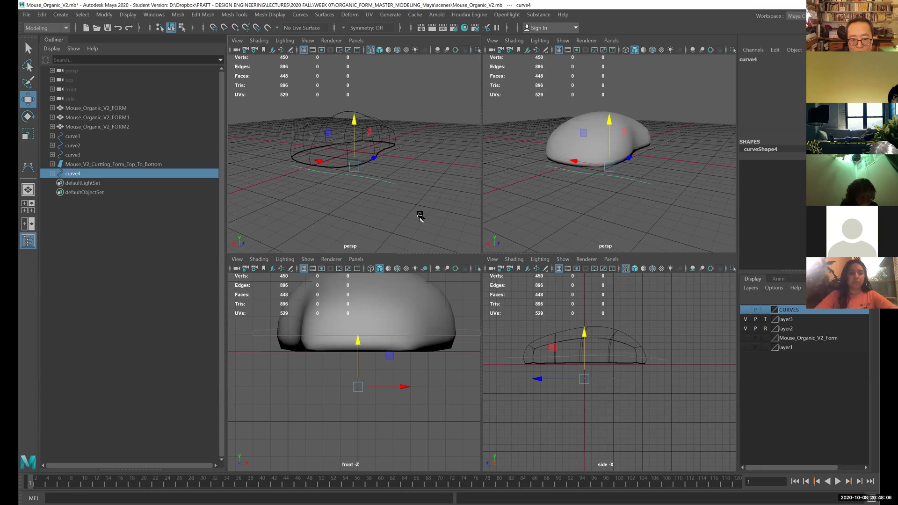
pyautogui.press('space')
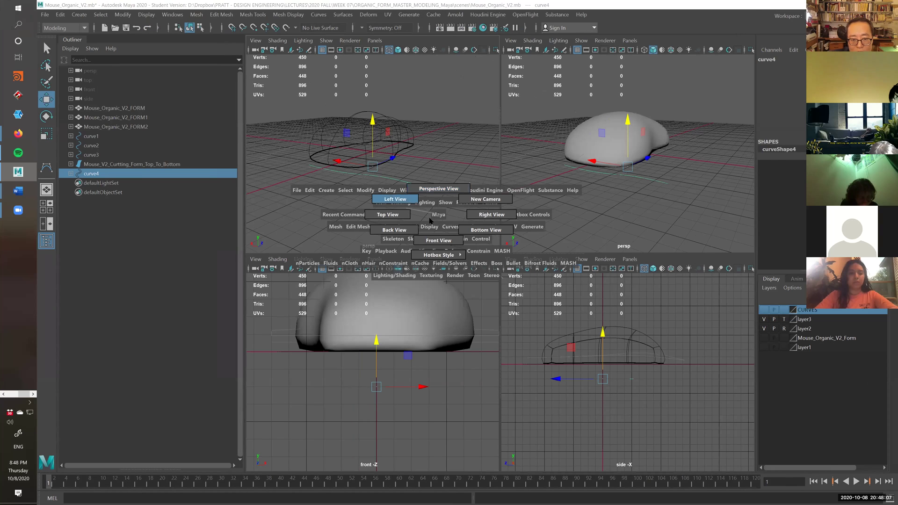
pyautogui.click(416, 326)
pyautogui.keyDown('alt'); pyautogui.moveTo(395, 337); pyautogui.dragTo(397, 345, button='middle'); pyautogui.keyUp('alt')
pyautogui.keyDown('alt'); pyautogui.moveTo(542, 360); pyautogui.dragTo(557, 374, button='middle'); pyautogui.keyUp('alt')
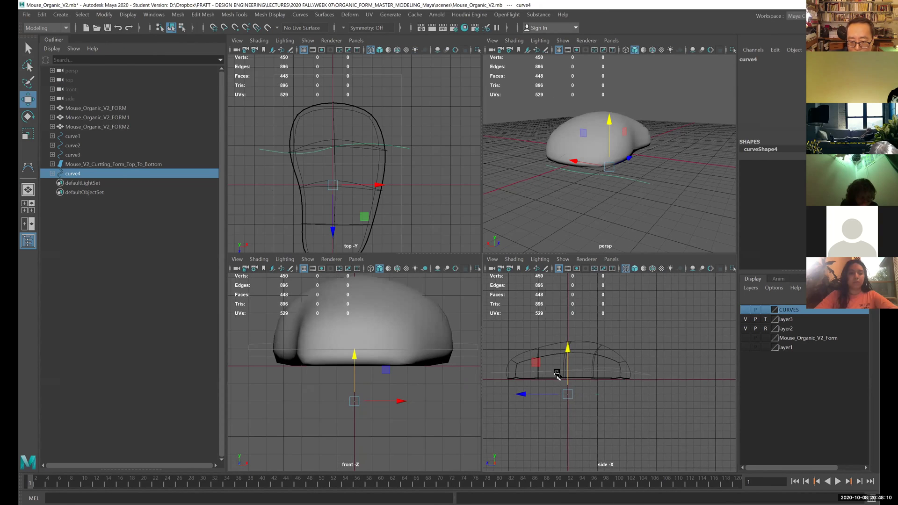
pyautogui.keyDown('alt'); pyautogui.moveTo(557, 374); pyautogui.dragTo(577, 367, button='right'); pyautogui.keyUp('alt')
pyautogui.keyDown('alt'); pyautogui.moveTo(457, 337); pyautogui.dragTo(435, 336, button='middle'); pyautogui.keyUp('alt')
pyautogui.keyDown('alt'); pyautogui.moveTo(421, 202); pyautogui.dragTo(419, 214, button='middle'); pyautogui.keyUp('alt')
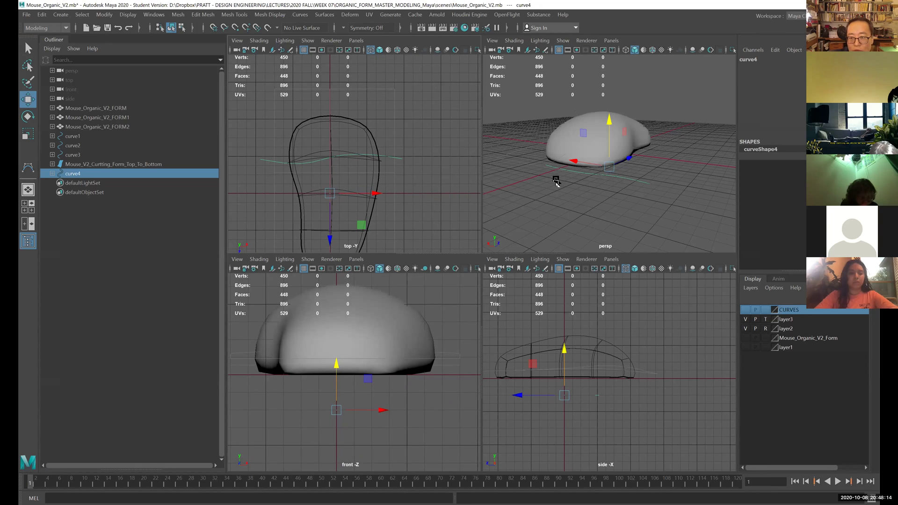
# - Duplicate curve4 and raise the copy above the mouse form in a full-size perspective view, then deselect it
pyautogui.keyDown('alt'); pyautogui.moveTo(555, 177); pyautogui.dragTo(557, 183); pyautogui.keyUp('alt')
pyautogui.press('space')
pyautogui.hotkey('ctrl', 'd')
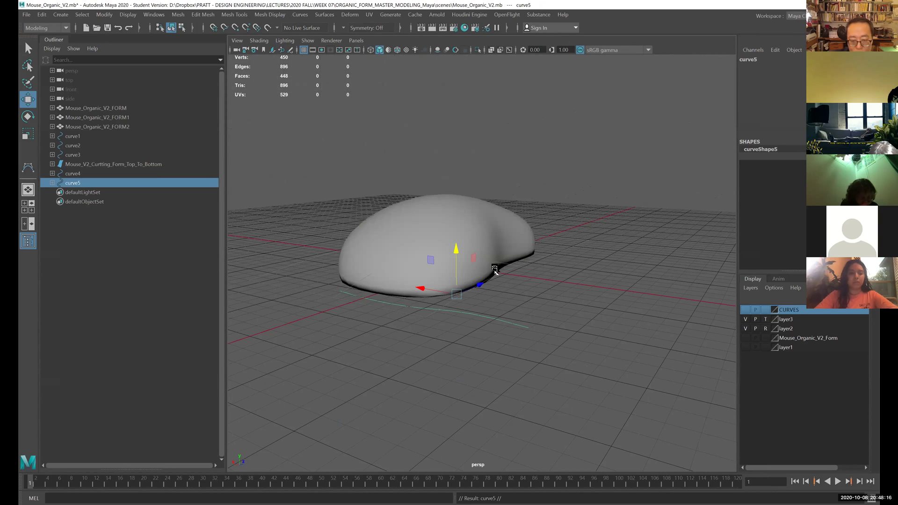
pyautogui.moveTo(461, 254); pyautogui.dragTo(479, 166)
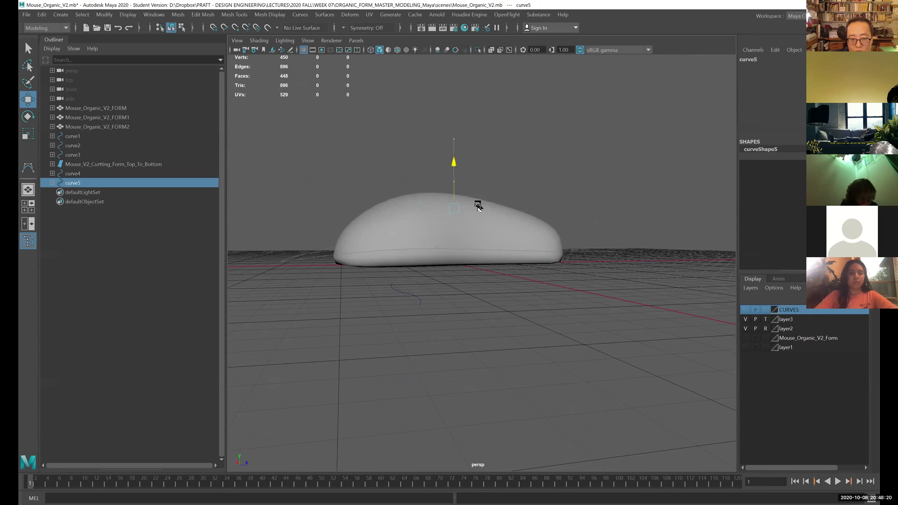
pyautogui.keyDown('alt'); pyautogui.moveTo(486, 197); pyautogui.dragTo(504, 211); pyautogui.keyUp('alt')
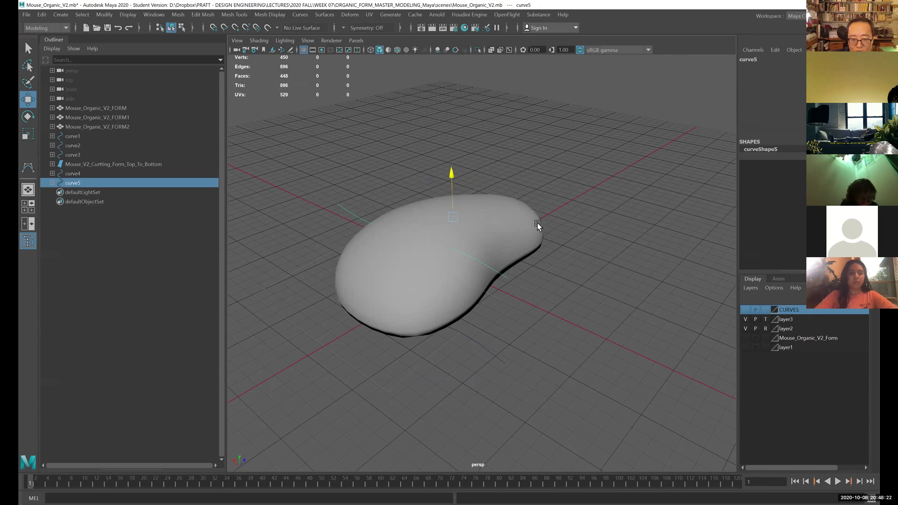
pyautogui.keyDown('alt'); pyautogui.moveTo(534, 170); pyautogui.dragTo(452, 206); pyautogui.keyUp('alt')
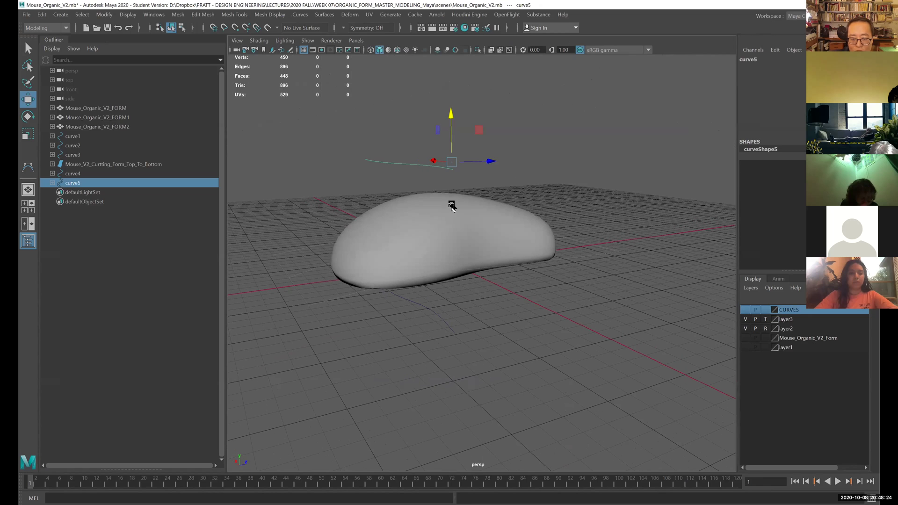
pyautogui.keyDown('alt'); pyautogui.moveTo(447, 281); pyautogui.dragTo(535, 180); pyautogui.keyUp('alt')
pyautogui.click(561, 188)
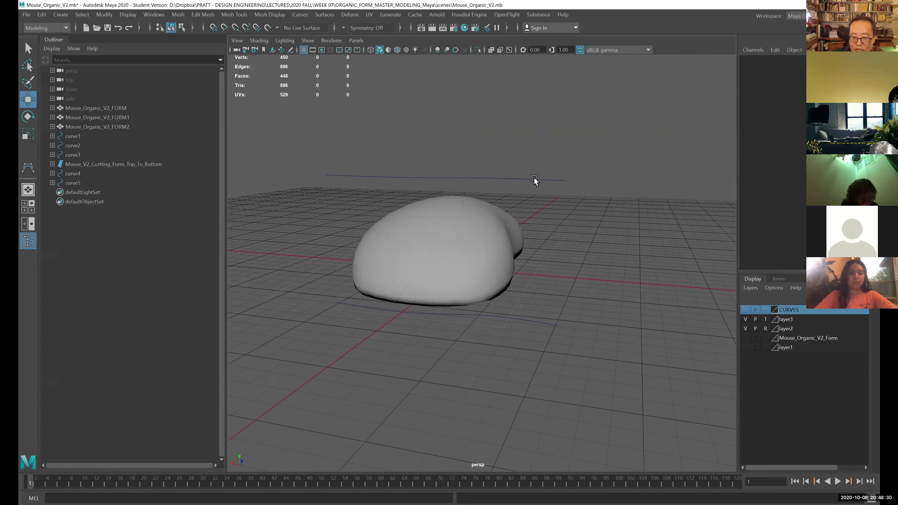
pyautogui.press('space')
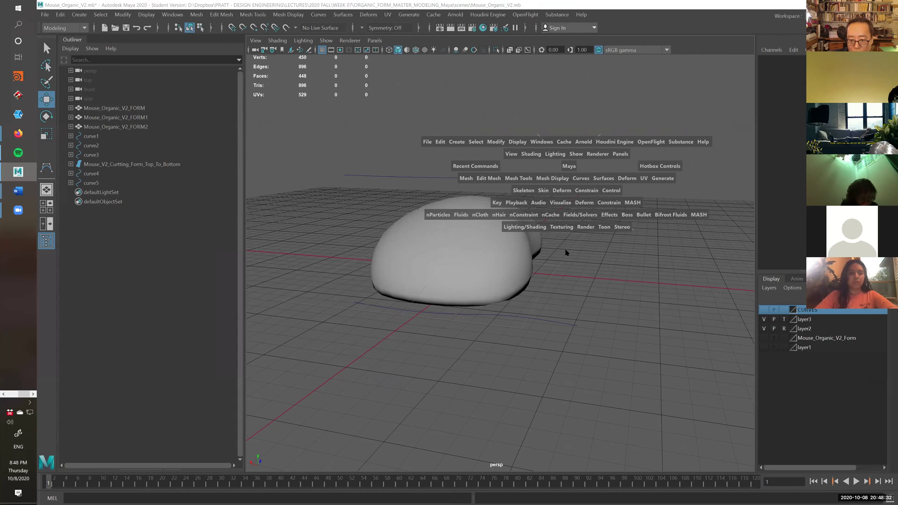
# - Select curve4 and curve5 and loft a surface between them across the mouse form
pyautogui.click(561, 325)
pyautogui.keyDown('shift'); pyautogui.moveTo(547, 202); pyautogui.dragTo(556, 137); pyautogui.keyUp('shift')
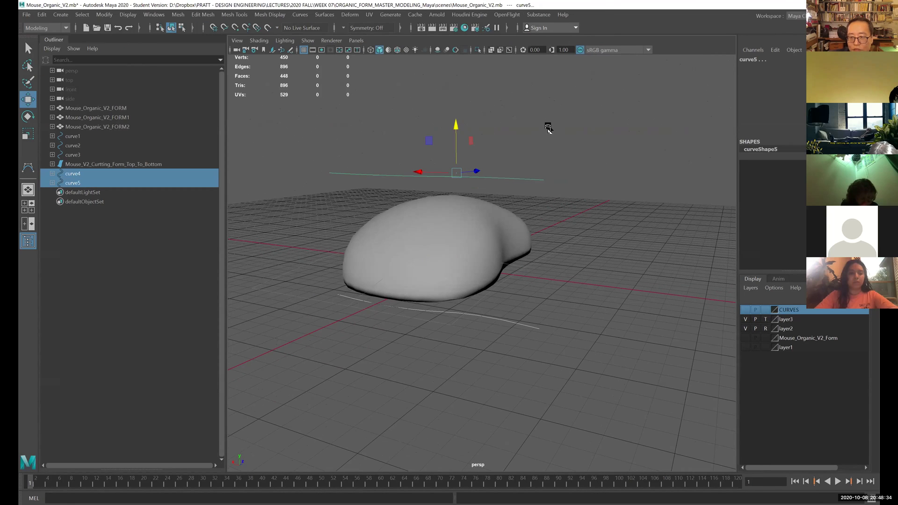
pyautogui.press('space')
pyautogui.click(600, 138)
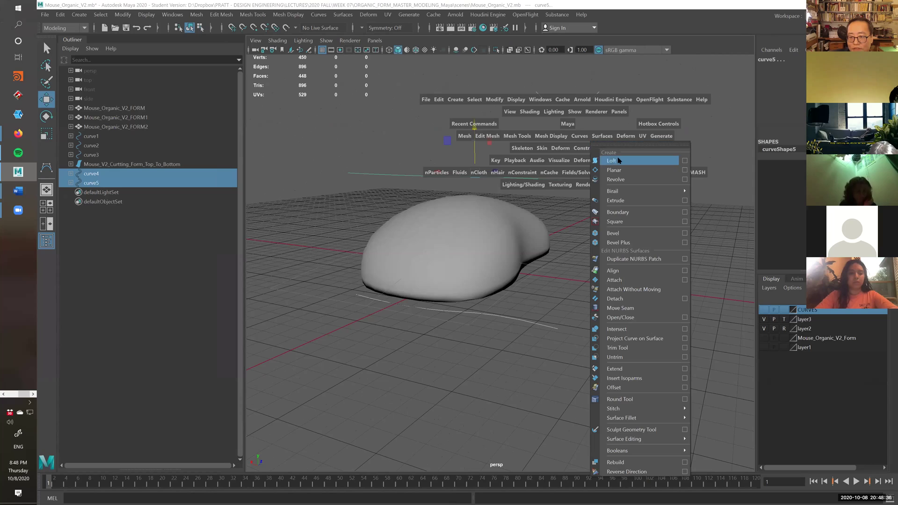
pyautogui.click(619, 161)
# - Switch curve5 to control vertices and shift its second and third vertices to reshape the lofted surface's upper edge
pyautogui.keyDown('alt'); pyautogui.moveTo(582, 177); pyautogui.dragTo(453, 182); pyautogui.keyUp('alt')
pyautogui.click(435, 172)
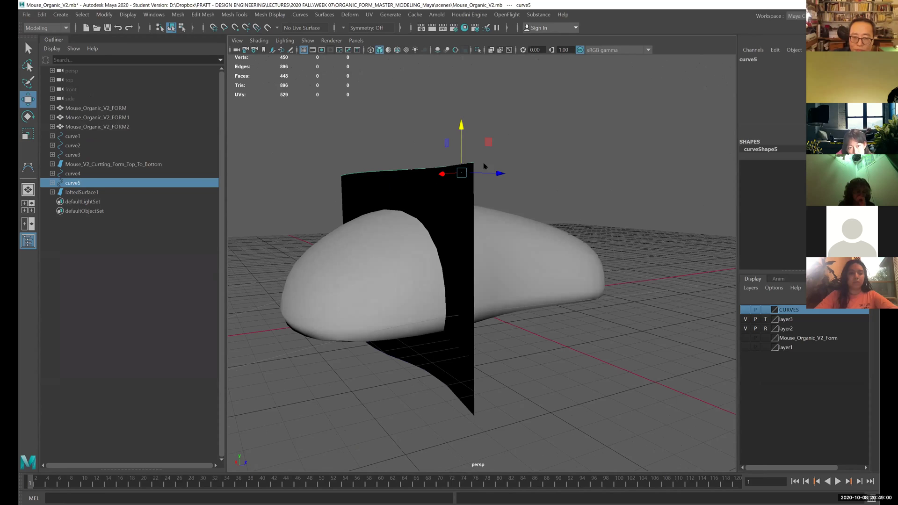
pyautogui.moveTo(466, 164); pyautogui.dragTo(422, 165, button='right')
pyautogui.keyDown('alt'); pyautogui.moveTo(422, 165); pyautogui.dragTo(386, 164); pyautogui.keyUp('alt')
pyautogui.moveTo(387, 150); pyautogui.dragTo(434, 176)
pyautogui.keyDown('alt'); pyautogui.moveTo(434, 175); pyautogui.dragTo(442, 176); pyautogui.keyUp('alt')
pyautogui.moveTo(442, 176); pyautogui.dragTo(426, 379)
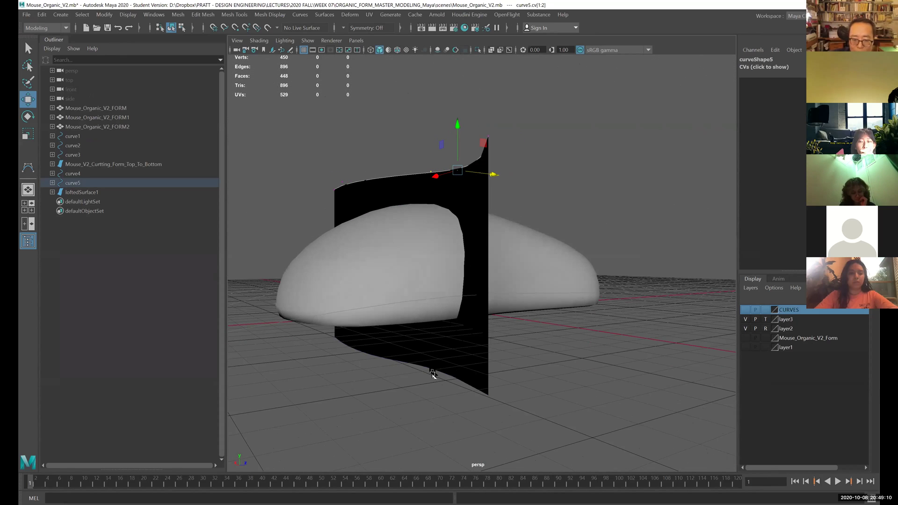
# - Show the lofted surface's control vertices and shift the second and third vertices along its lower edge
pyautogui.click(436, 368)
pyautogui.moveTo(435, 369)
pyautogui.mouseDown(button='right')
pyautogui.moveTo(400, 373)
pyautogui.moveTo(433, 356)
pyautogui.mouseUp(button='right')
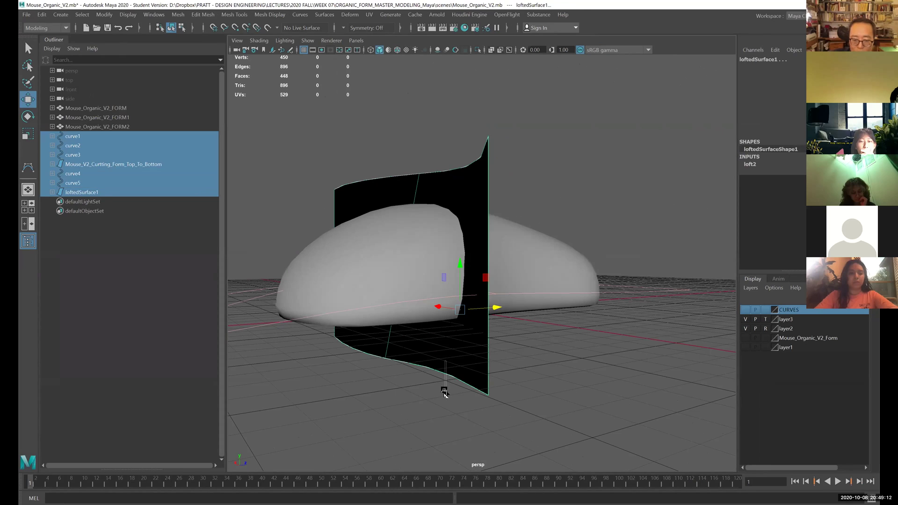
pyautogui.click(473, 373)
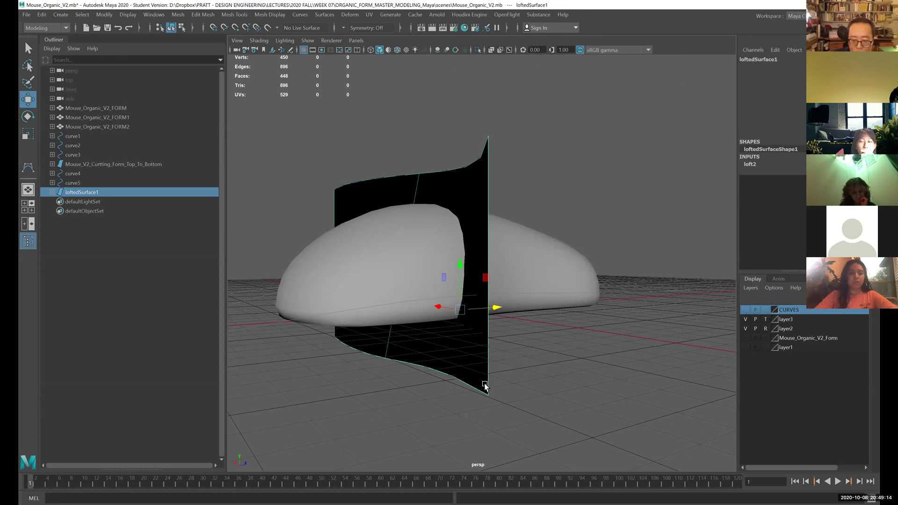
pyautogui.click(448, 377)
pyautogui.moveTo(438, 371); pyautogui.dragTo(398, 261, button='right')
pyautogui.keyDown('alt'); pyautogui.moveTo(389, 309); pyautogui.dragTo(361, 311); pyautogui.keyUp('alt')
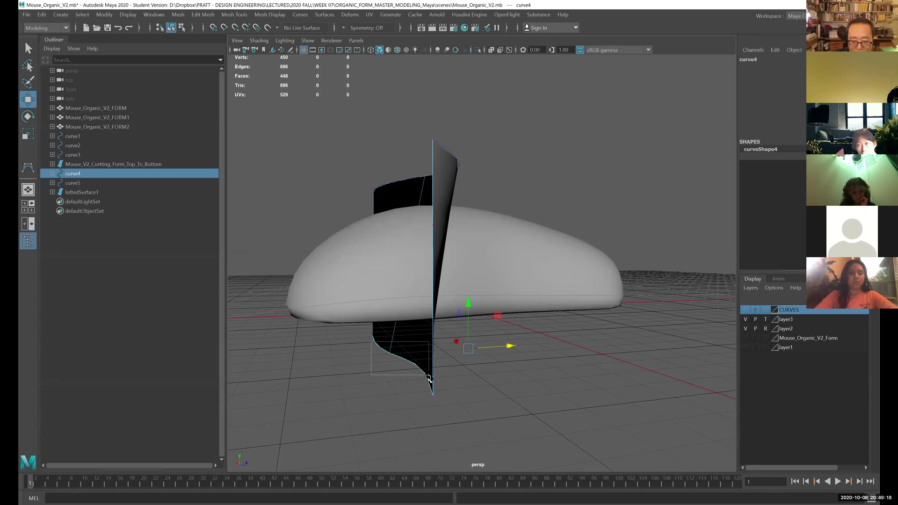
pyautogui.moveTo(428, 377); pyautogui.dragTo(430, 377)
pyautogui.keyDown('alt'); pyautogui.moveTo(411, 372); pyautogui.dragTo(415, 362); pyautogui.keyUp('alt')
pyautogui.moveTo(452, 327)
pyautogui.keyDown('alt'); pyautogui.mouseDown()
pyautogui.moveTo(416, 345)
pyautogui.moveTo(433, 352)
pyautogui.moveTo(448, 332)
pyautogui.moveTo(438, 321)
pyautogui.mouseUp(); pyautogui.keyUp('alt')
pyautogui.keyDown('alt'); pyautogui.moveTo(403, 214); pyautogui.dragTo(352, 261); pyautogui.keyUp('alt')
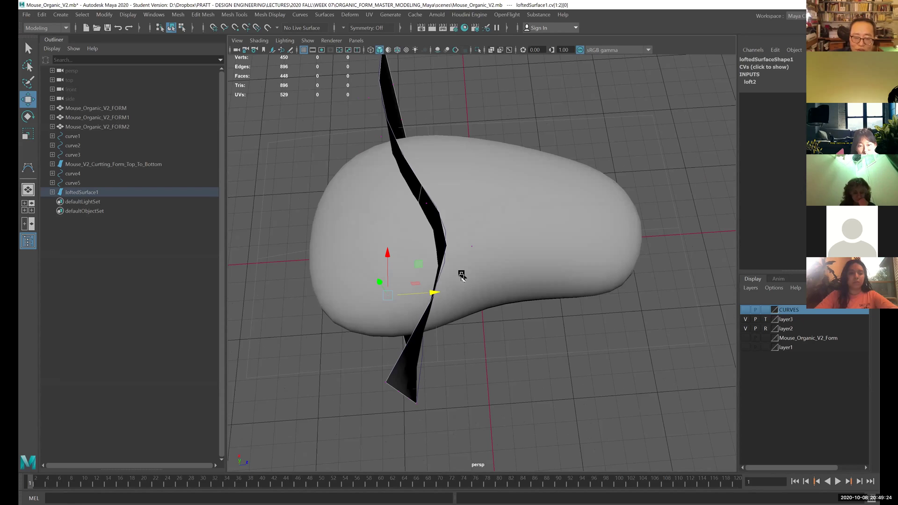
pyautogui.keyDown('alt'); pyautogui.moveTo(465, 279); pyautogui.dragTo(424, 307); pyautogui.keyUp('alt')
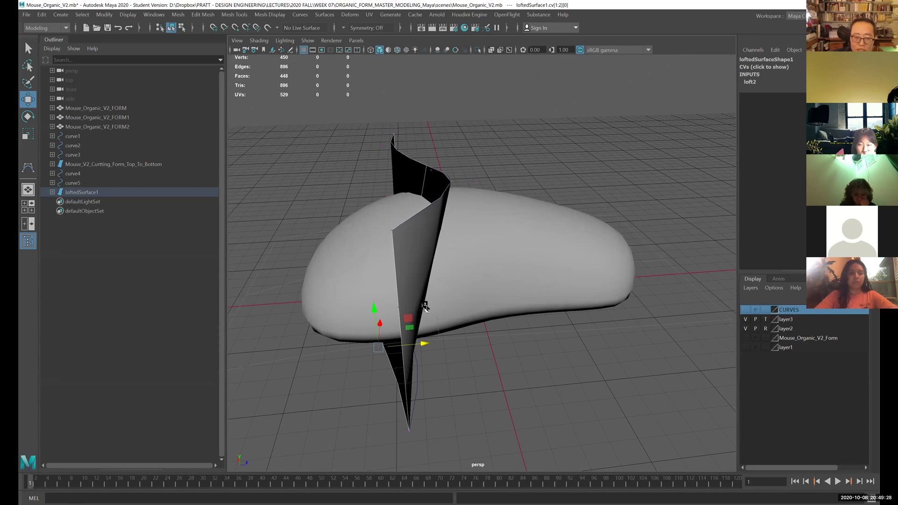
# - Return the crosswise lofted surface to object mode and select it as a whole
pyautogui.keyDown('alt'); pyautogui.moveTo(451, 214); pyautogui.dragTo(481, 195); pyautogui.keyUp('alt')
pyautogui.click(436, 195)
pyautogui.moveTo(481, 195); pyautogui.dragTo(419, 208, button='right')
pyautogui.keyDown('alt'); pyautogui.moveTo(420, 208); pyautogui.dragTo(565, 268); pyautogui.keyUp('alt')
pyautogui.moveTo(561, 240); pyautogui.dragTo(568, 217, button='right')
pyautogui.keyDown('alt'); pyautogui.moveTo(575, 225); pyautogui.dragTo(558, 228); pyautogui.keyUp('alt')
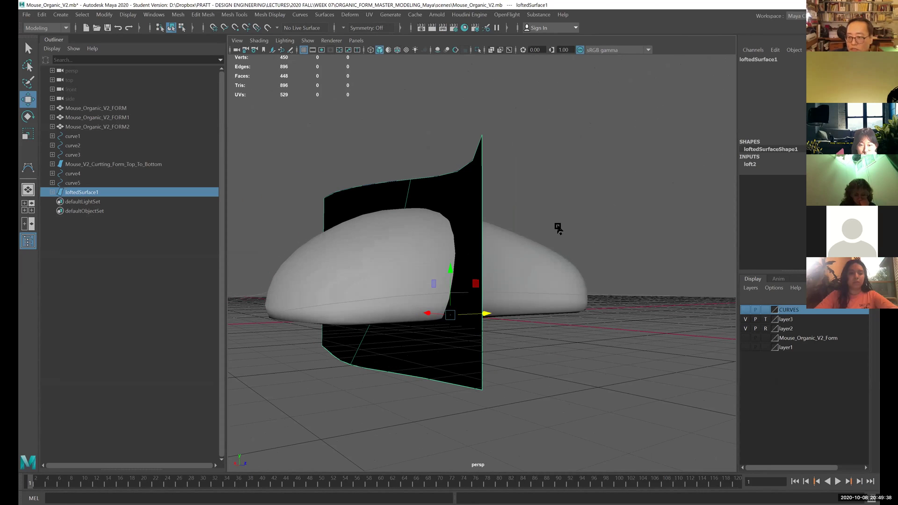
# - Examine the lofted surface's shape attributes, including the NURBS Surface Display, Object Display and Components sections
pyautogui.hotkey('ctrl', 'a')
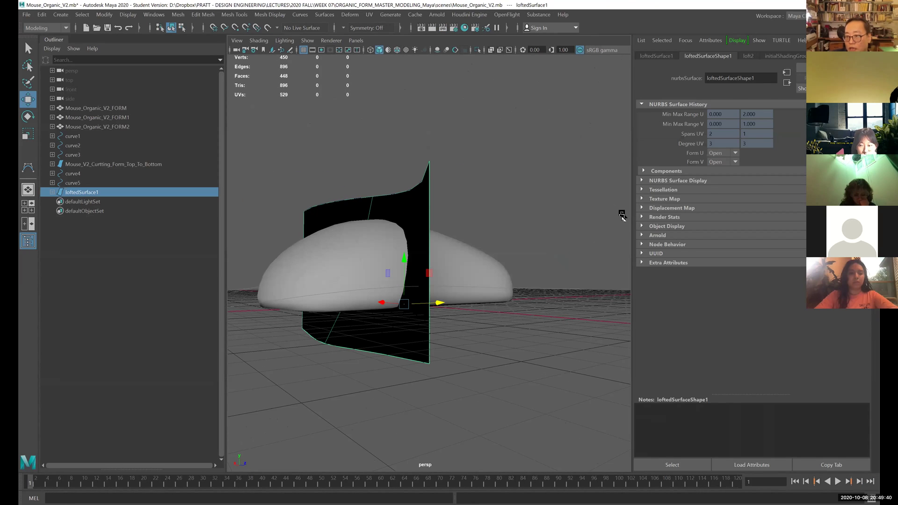
pyautogui.click(676, 181)
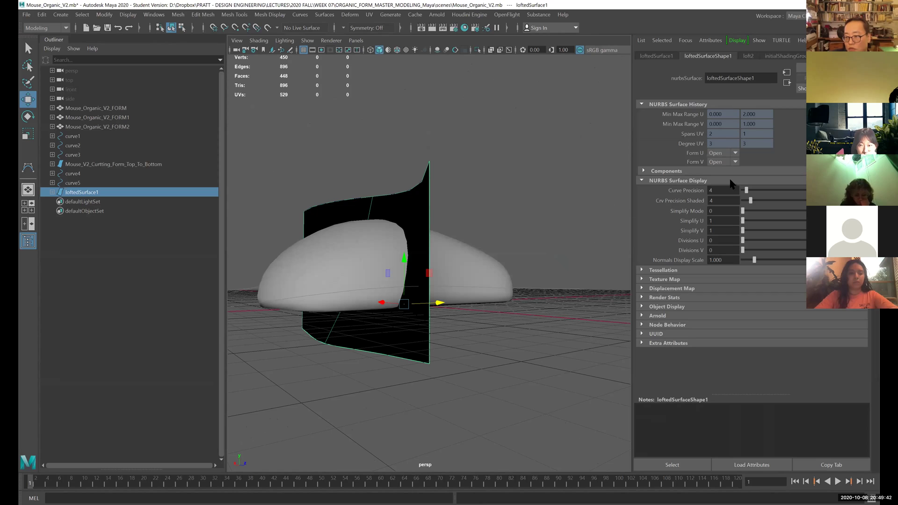
pyautogui.click(671, 181)
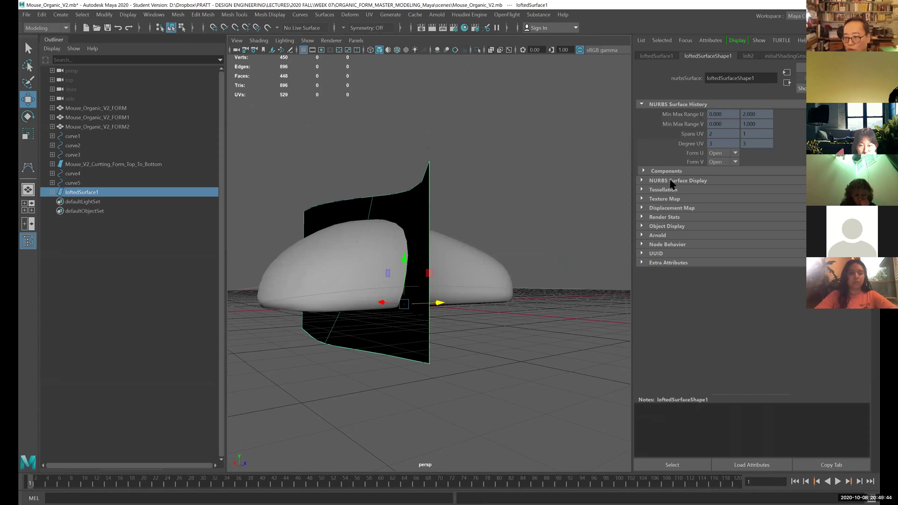
pyautogui.click(662, 228)
pyautogui.click(663, 227)
pyautogui.click(668, 171)
pyautogui.click(668, 172)
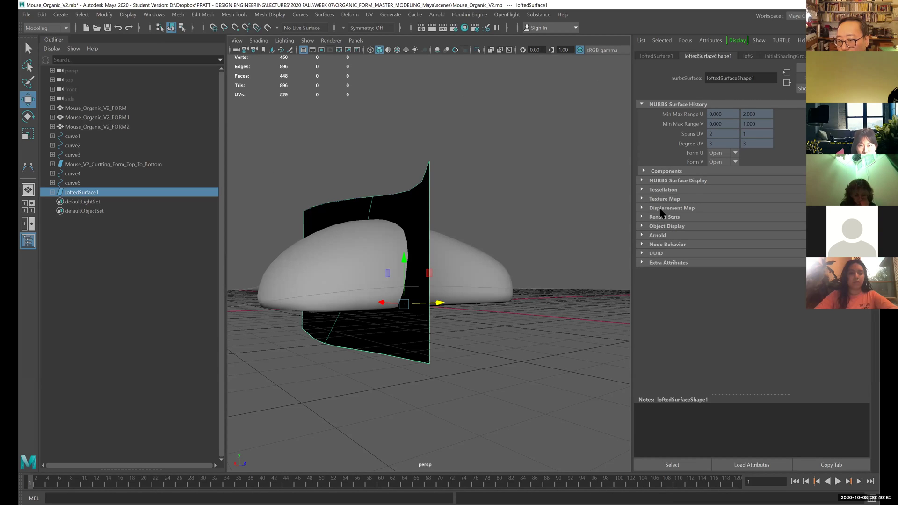
pyautogui.click(675, 181)
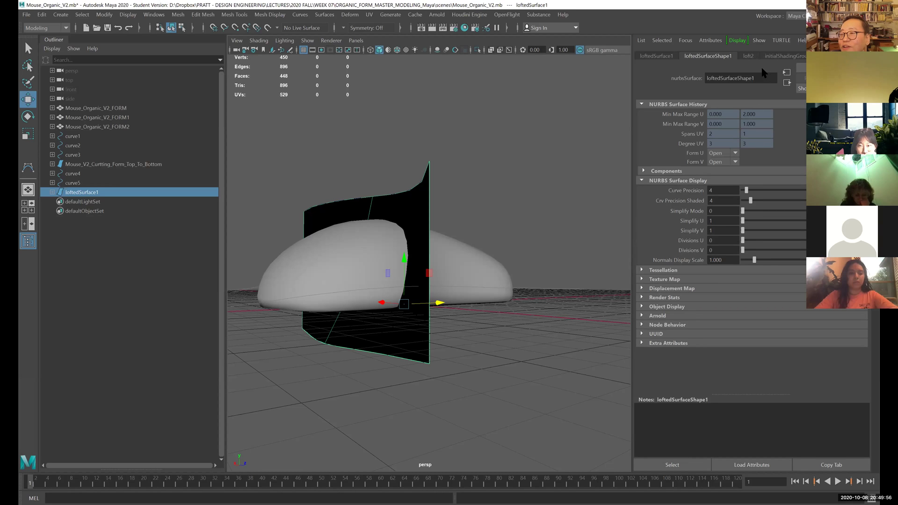
pyautogui.click(667, 308)
pyautogui.click(666, 308)
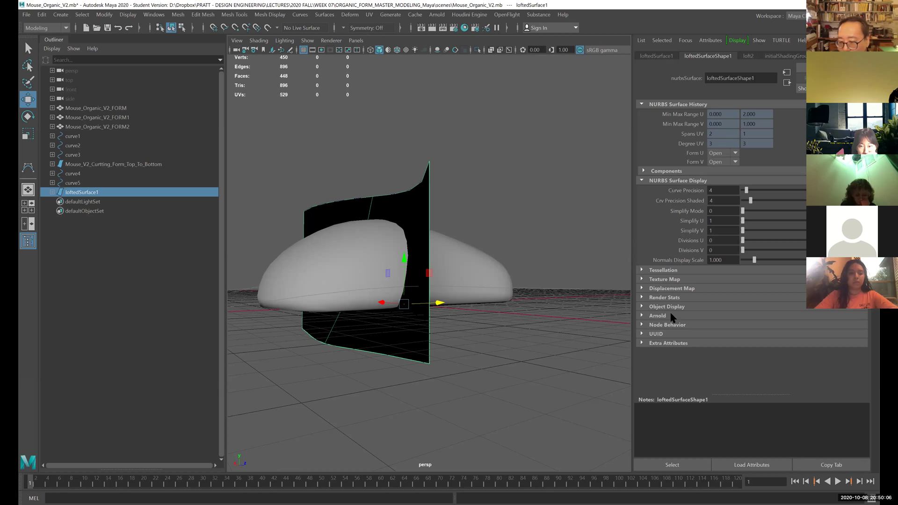
pyautogui.click(667, 172)
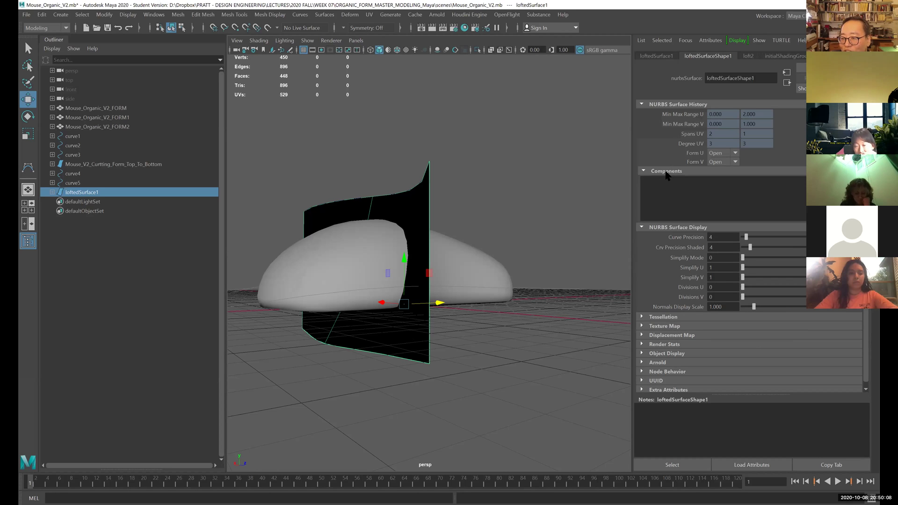
pyautogui.click(668, 171)
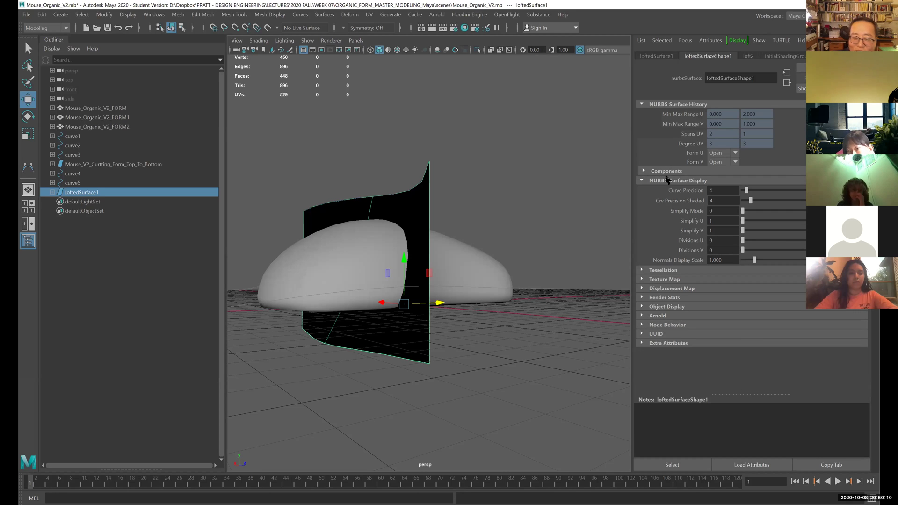
# - Switch the lofted surface to control vertices and adjust the two middle vertices along its side edge
pyautogui.keyDown('alt'); pyautogui.moveTo(492, 208); pyautogui.dragTo(469, 204); pyautogui.keyUp('alt')
pyautogui.moveTo(486, 196)
pyautogui.mouseDown(button='right')
pyautogui.moveTo(455, 197)
pyautogui.moveTo(501, 174)
pyautogui.moveTo(471, 193)
pyautogui.mouseUp(button='right')
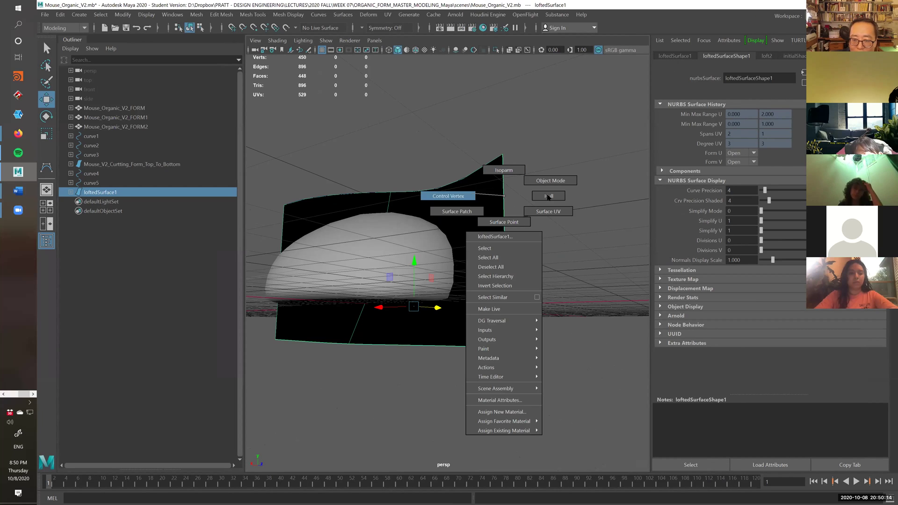
pyautogui.moveTo(548, 197); pyautogui.dragTo(452, 196, button='right')
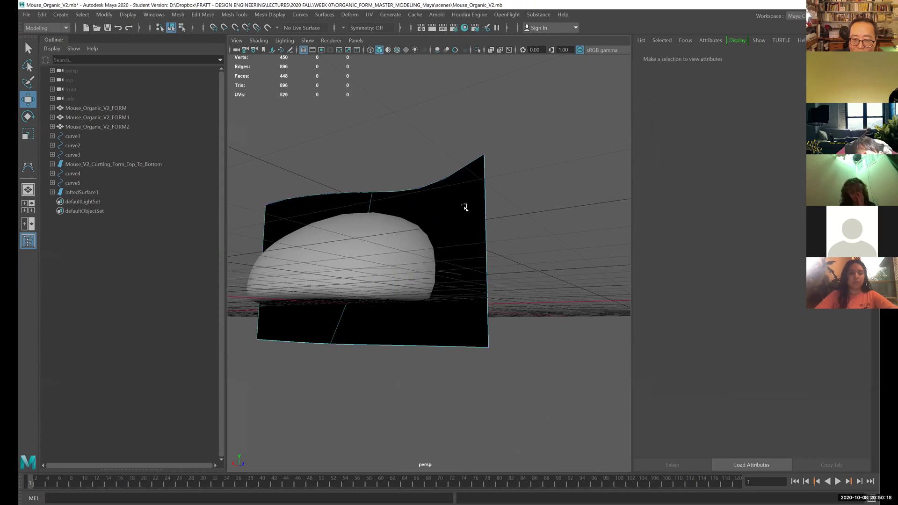
pyautogui.moveTo(483, 204)
pyautogui.keyDown('alt'); pyautogui.mouseDown()
pyautogui.moveTo(480, 195)
pyautogui.moveTo(470, 199)
pyautogui.mouseUp(); pyautogui.keyUp('alt')
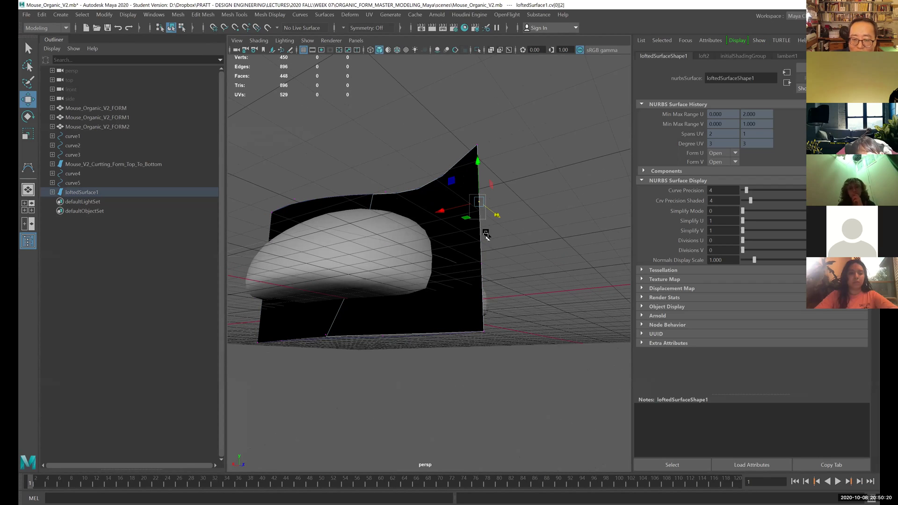
pyautogui.moveTo(505, 284); pyautogui.dragTo(505, 282)
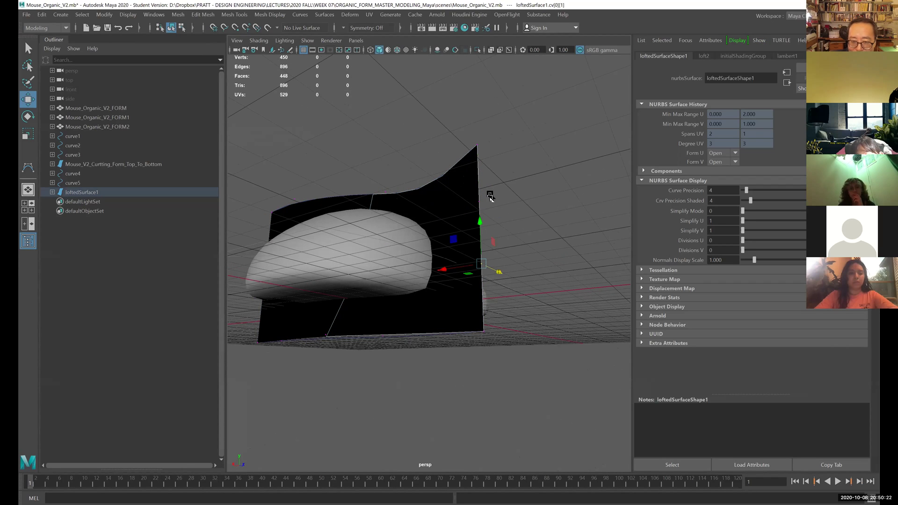
pyautogui.moveTo(459, 217); pyautogui.dragTo(471, 300)
pyautogui.click(405, 309)
# - Adjust the last two control vertices on the lofted surface's upper edge, then return the surface to object mode
pyautogui.keyDown('alt'); pyautogui.moveTo(458, 302); pyautogui.dragTo(480, 285); pyautogui.keyUp('alt')
pyautogui.keyDown('alt'); pyautogui.moveTo(481, 281); pyautogui.dragTo(449, 269); pyautogui.keyUp('alt')
pyautogui.moveTo(448, 152); pyautogui.dragTo(496, 186)
pyautogui.keyDown('alt'); pyautogui.moveTo(496, 186); pyautogui.dragTo(431, 190); pyautogui.keyUp('alt')
pyautogui.click(430, 193)
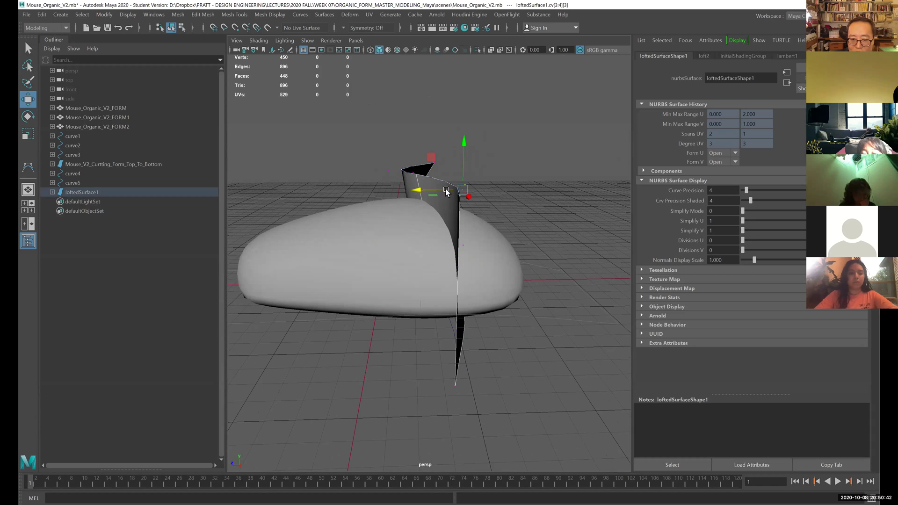
pyautogui.keyDown('alt'); pyautogui.moveTo(498, 218); pyautogui.dragTo(481, 195); pyautogui.keyUp('alt')
pyautogui.moveTo(481, 196); pyautogui.dragTo(534, 185, button='right')
pyautogui.keyDown('alt'); pyautogui.moveTo(499, 213); pyautogui.dragTo(523, 203); pyautogui.keyUp('alt')
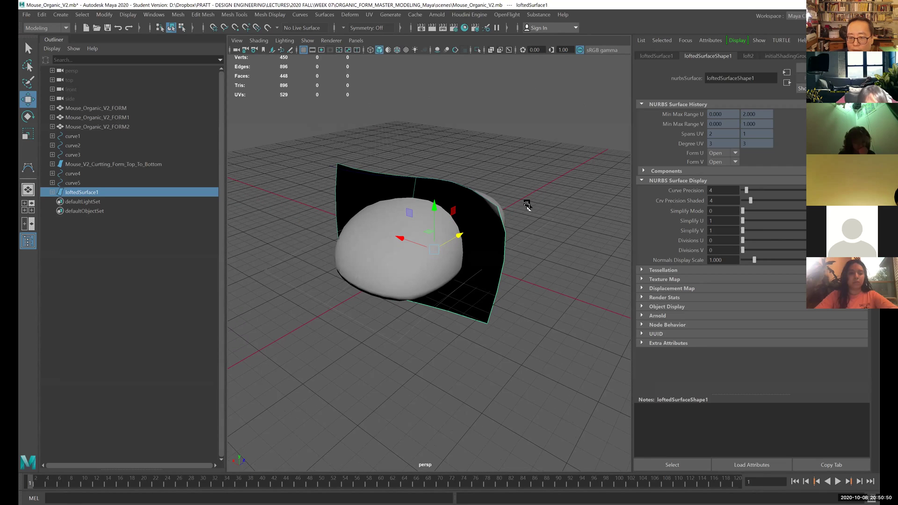
# - Restore the channel box and layer list, set layer3 to normal selectable display, and deselect everything
pyautogui.hotkey('ctrl', 'a')
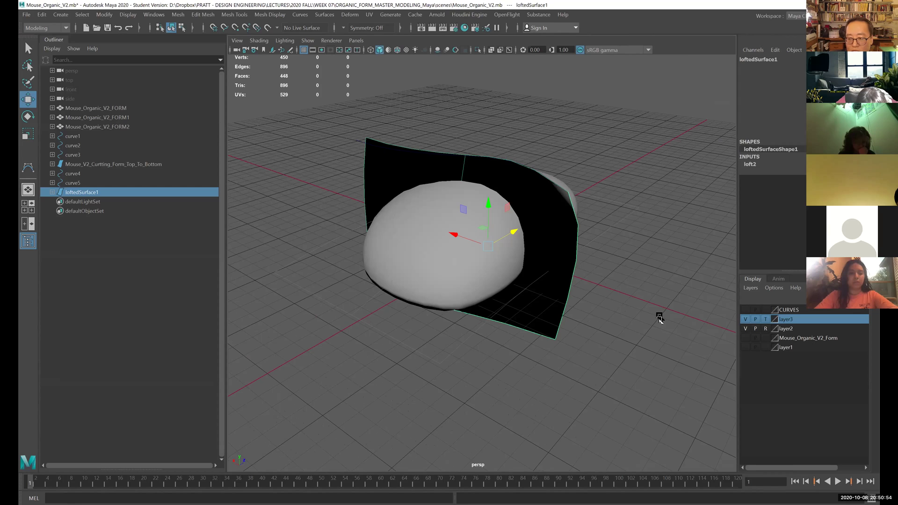
pyautogui.keyDown('alt'); pyautogui.moveTo(465, 297); pyautogui.dragTo(519, 292); pyautogui.keyUp('alt')
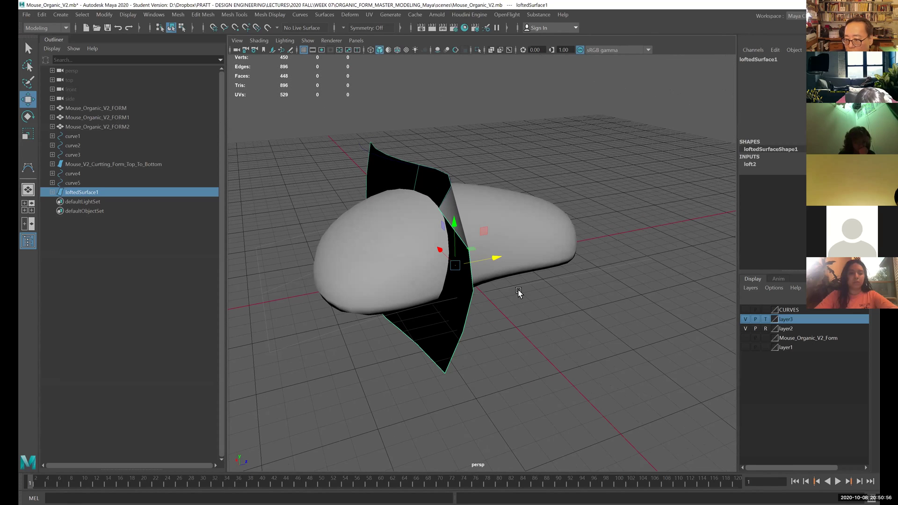
pyautogui.click(767, 320)
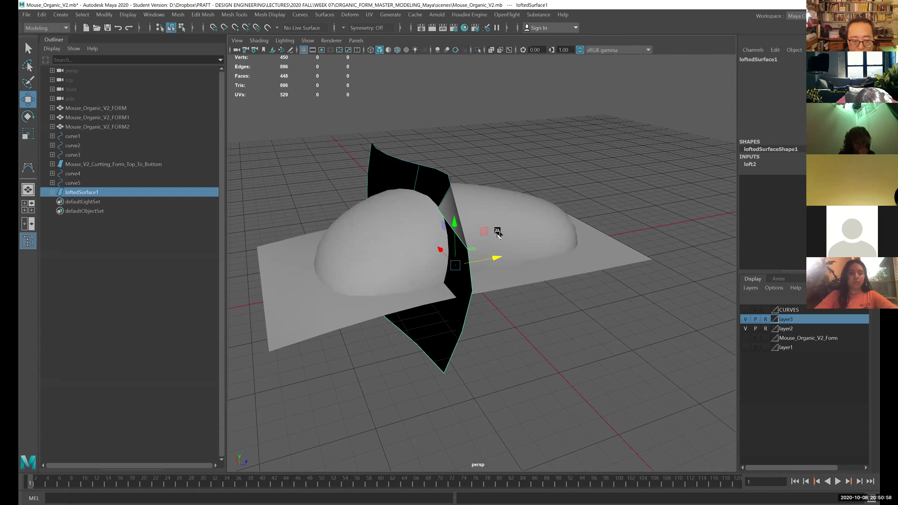
pyautogui.click(545, 223)
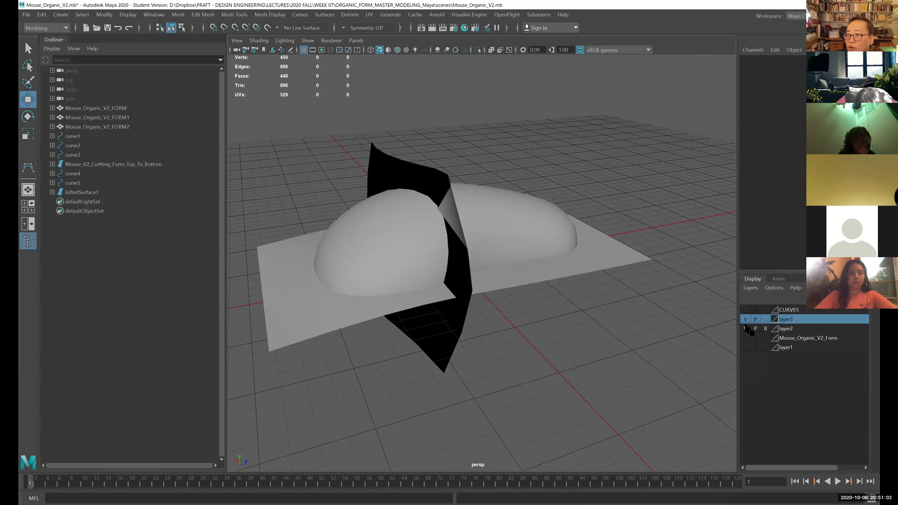
# - Rename the crosswise lofted surface Mouse_V2_Curtting_Form_Buttons_Across, reusing the start of the top-to-bottom cutting surface's name
pyautogui.click(632, 262)
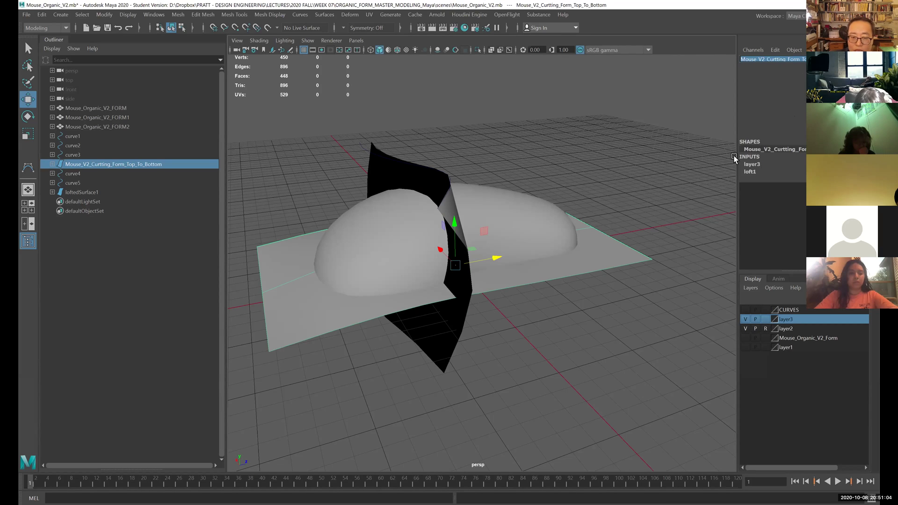
pyautogui.click(449, 323)
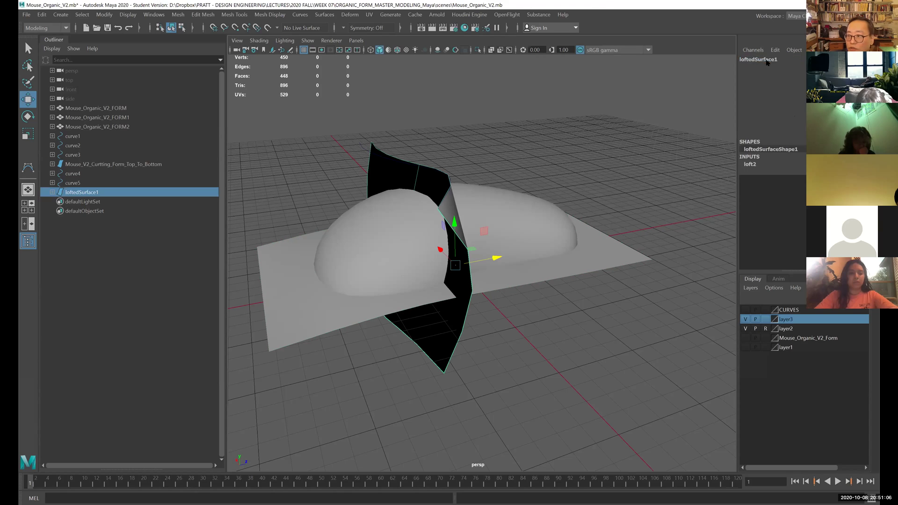
pyautogui.click(777, 60)
pyautogui.press('BackSpace')
pyautogui.write('Mouse_V2_Curtting_Form_Top_To_Bottom')
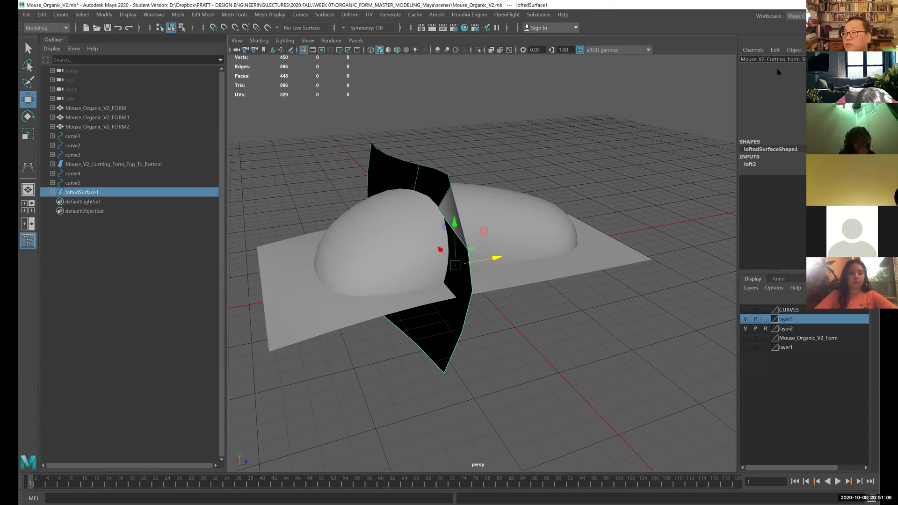
pyautogui.press('BackSpace')
pyautogui.press('BackSpace')
pyautogui.press('BackSpace')
pyautogui.press('BackSpace')
pyautogui.press('BackSpace')
pyautogui.press('BackSpace')
pyautogui.press('BackSpace')
pyautogui.press('BackSpace')
pyautogui.press('BackSpace')
pyautogui.press('BackSpace')
pyautogui.press('BackSpace')
pyautogui.press('BackSpace')
pyautogui.press('BackSpace')
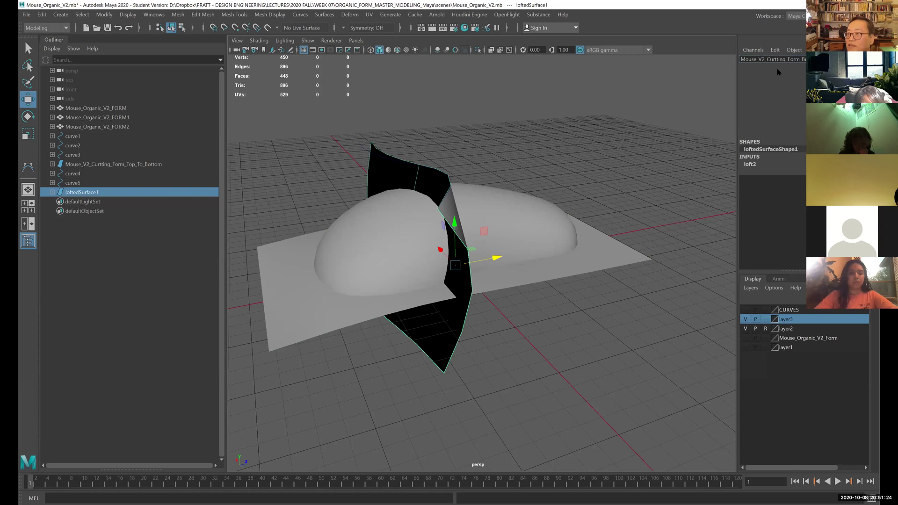
pyautogui.press('Return')
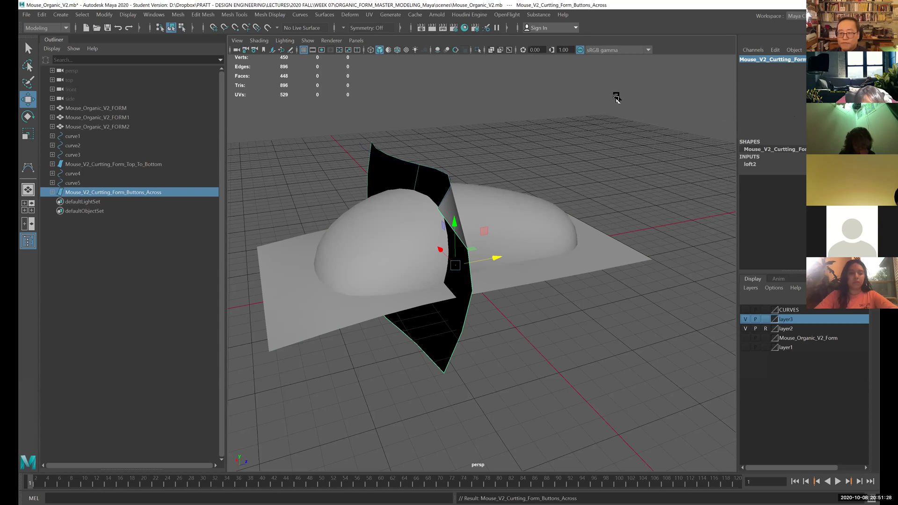
# - Select layer3's member objects to check its contents, set the layer to template display, and clear the selection
pyautogui.keyDown('alt'); pyautogui.moveTo(616, 99); pyautogui.dragTo(533, 171); pyautogui.keyUp('alt')
pyautogui.keyDown('alt'); pyautogui.moveTo(474, 182); pyautogui.dragTo(592, 239); pyautogui.keyUp('alt')
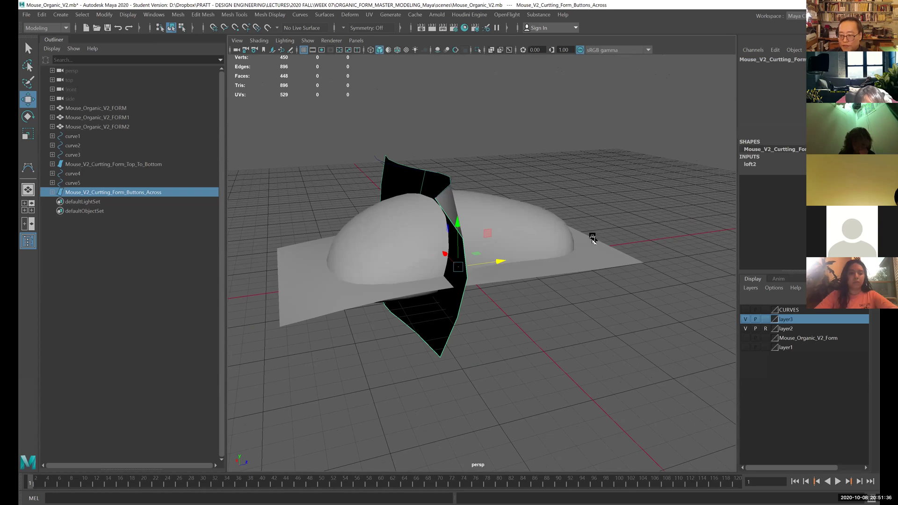
pyautogui.rightClick(788, 320)
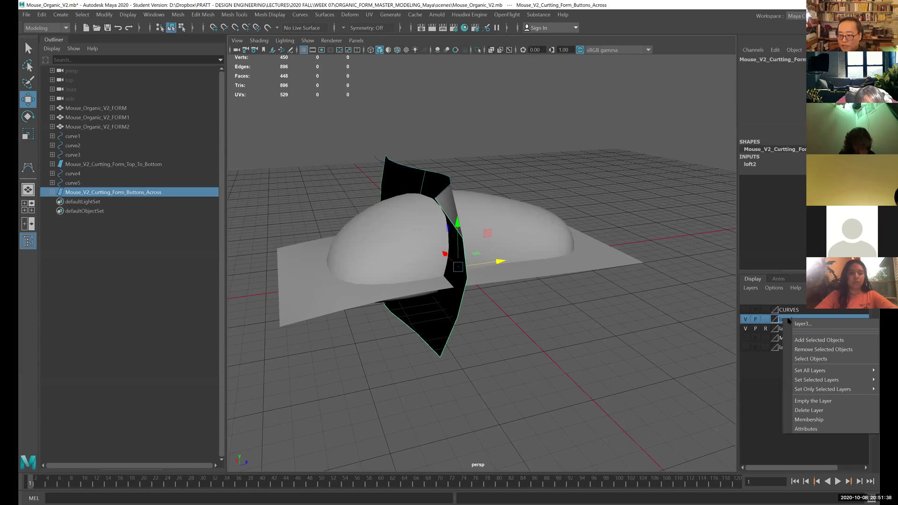
pyautogui.click(817, 359)
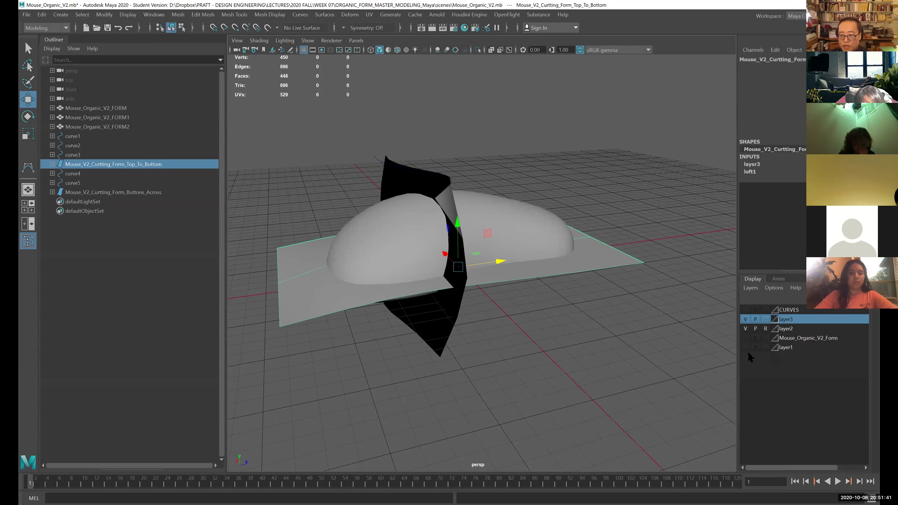
pyautogui.click(766, 320)
pyautogui.click(598, 324)
# - Add the crosswise cutting surface Mouse_V2_Curtting_Form_Buttons_Across to layer3 and deselect it
pyautogui.keyDown('alt'); pyautogui.moveTo(458, 248); pyautogui.dragTo(431, 222); pyautogui.keyUp('alt')
pyautogui.click(434, 189)
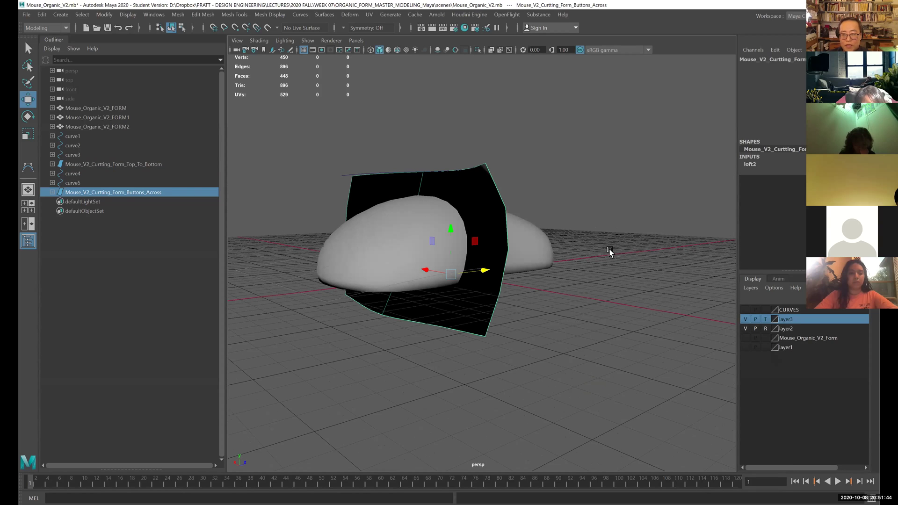
pyautogui.rightClick(784, 321)
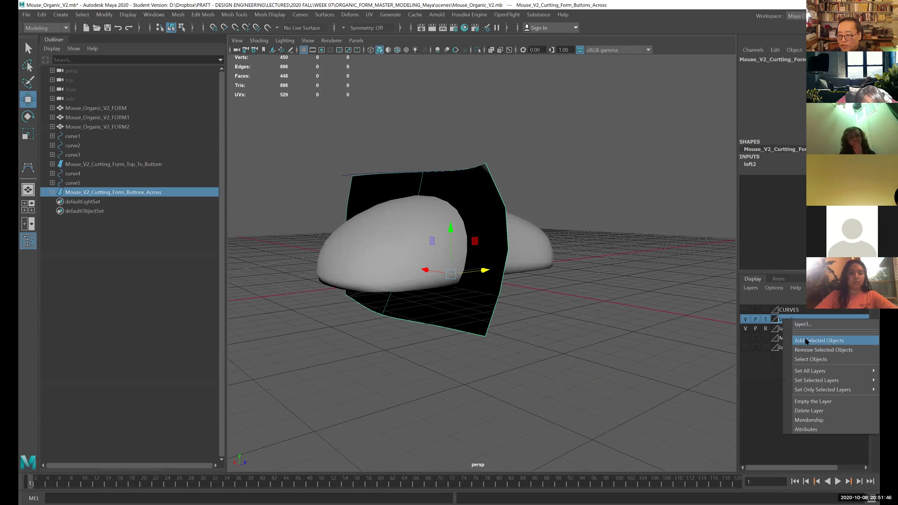
pyautogui.click(806, 341)
pyautogui.click(564, 230)
pyautogui.keyDown('alt'); pyautogui.moveTo(564, 229); pyautogui.dragTo(393, 174); pyautogui.keyUp('alt')
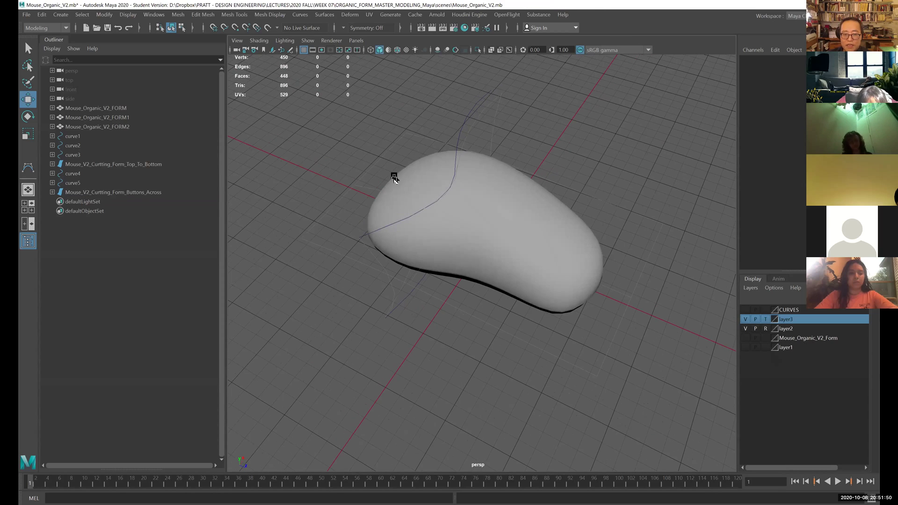
# - Select curve4 and curve5 over the mouse form and add both to the CURVES layer
pyautogui.keyDown('alt'); pyautogui.moveTo(421, 246); pyautogui.dragTo(435, 263); pyautogui.keyUp('alt')
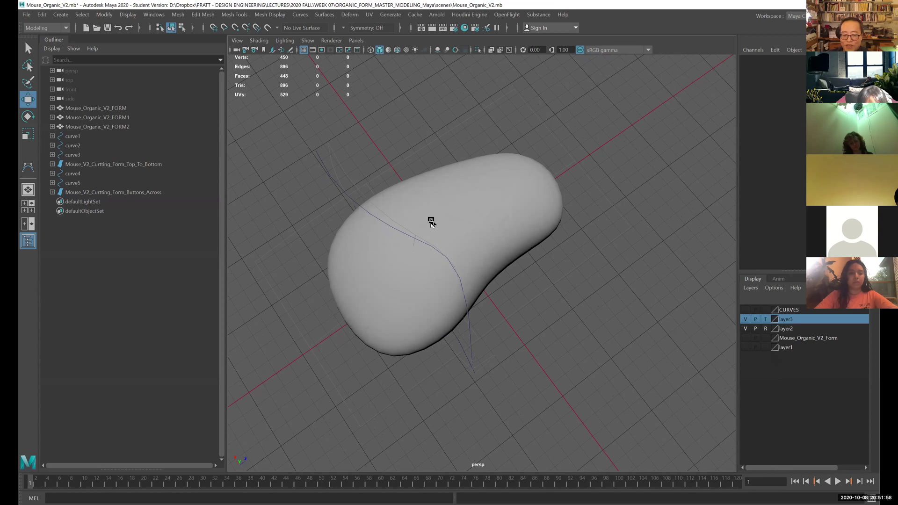
pyautogui.moveTo(429, 221); pyautogui.dragTo(449, 202)
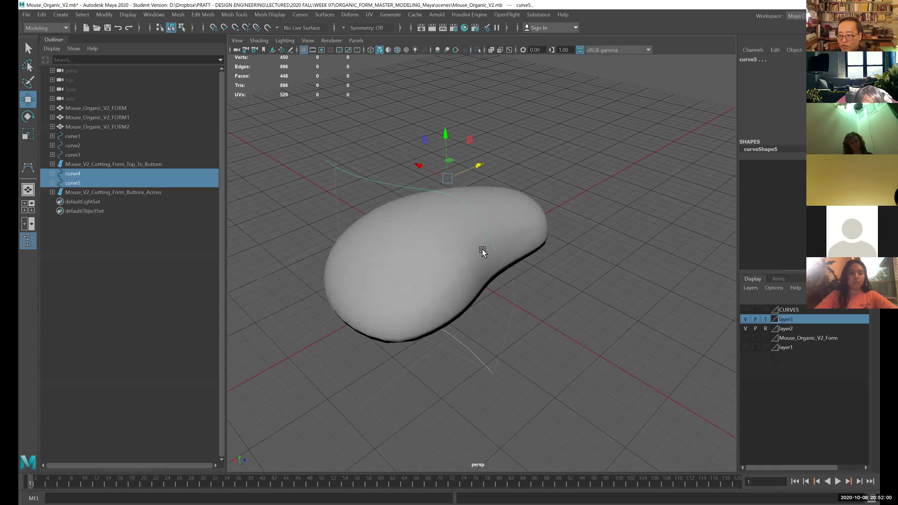
pyautogui.rightClick(799, 314)
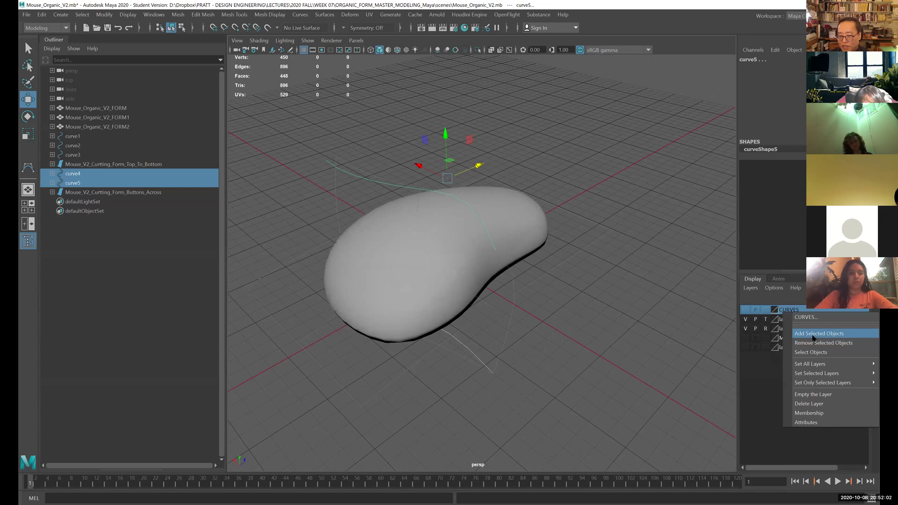
pyautogui.click(810, 338)
pyautogui.click(542, 322)
pyautogui.moveTo(541, 322)
pyautogui.keyDown('alt'); pyautogui.mouseDown()
pyautogui.moveTo(501, 307)
pyautogui.moveTo(533, 331)
pyautogui.moveTo(570, 327)
pyautogui.mouseUp(); pyautogui.keyUp('alt')
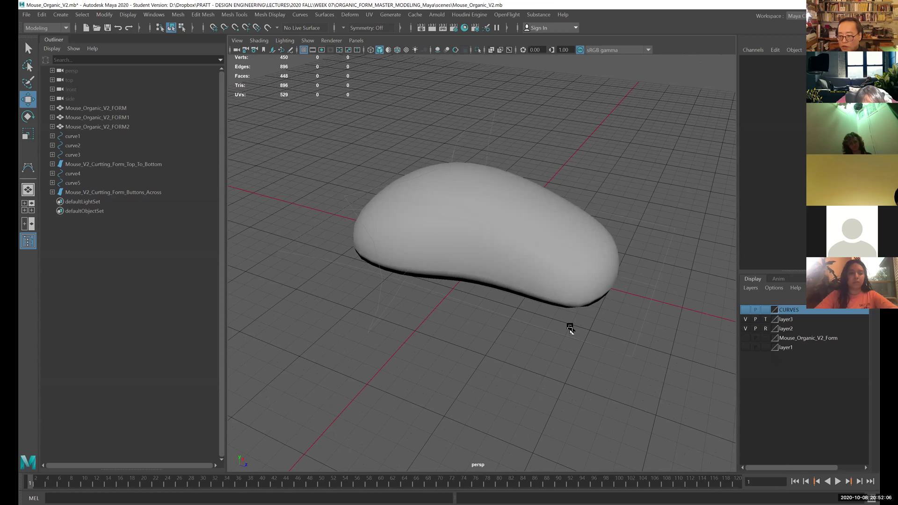
# - Set layer3 to reference display and show the model shaded in the top view
pyautogui.click(766, 319)
pyautogui.keyDown('alt'); pyautogui.moveTo(487, 254); pyautogui.dragTo(450, 214); pyautogui.keyUp('alt')
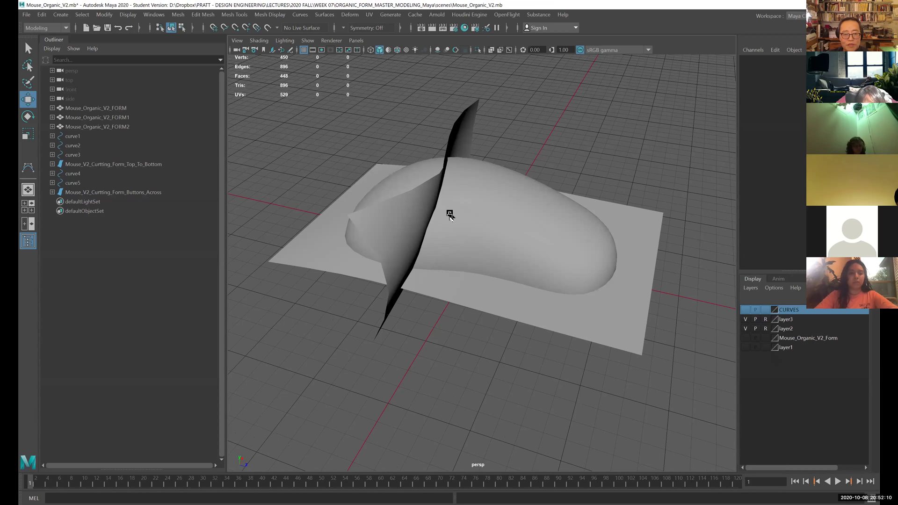
pyautogui.press('space')
pyautogui.press('space')
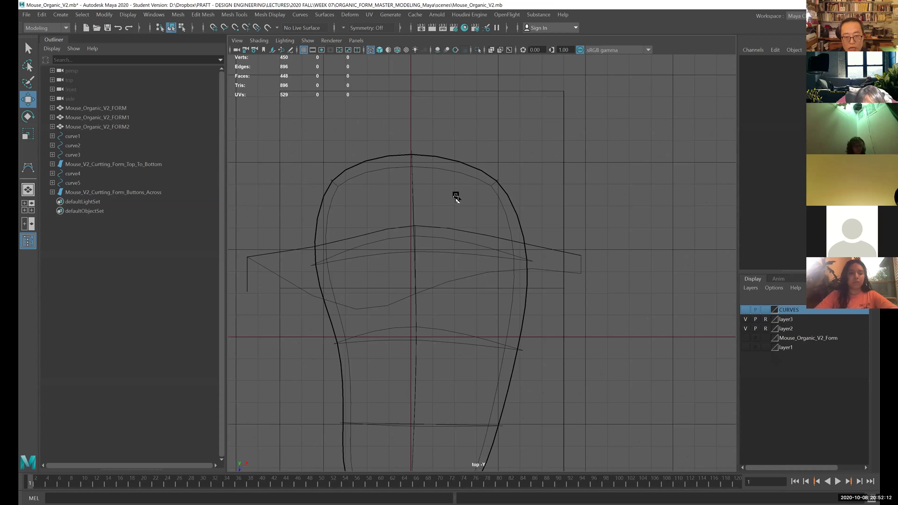
pyautogui.press('5')
pyautogui.scroll(-3, 476, 195)
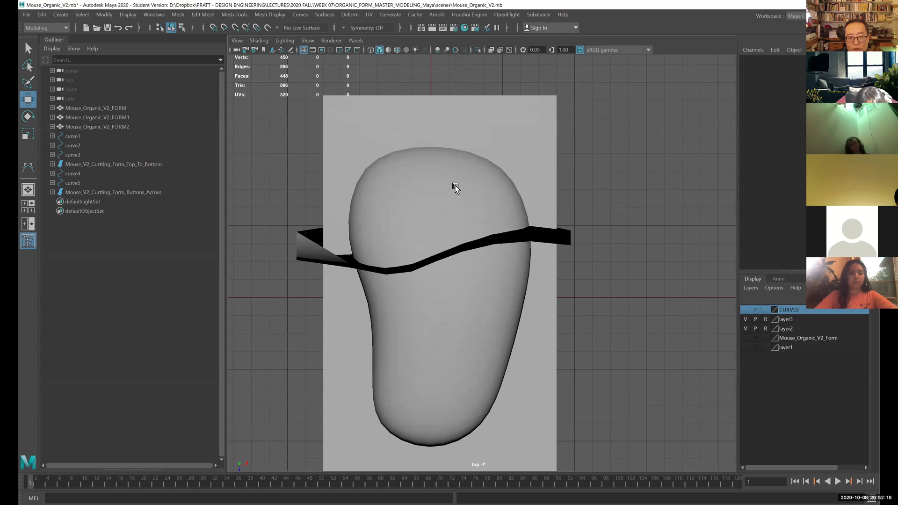
# - In the wireframe top view, draw a four-point CV curve from beyond the form's front end to just past its middle
pyautogui.press('4')
pyautogui.press('space')
pyautogui.moveTo(344, 163); pyautogui.dragTo(483, 231)
pyautogui.click(413, 110)
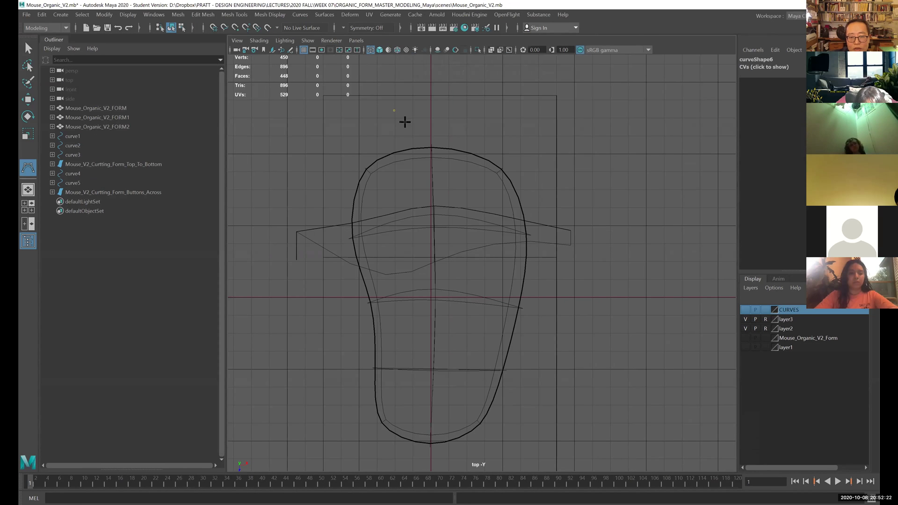
pyautogui.click(447, 195)
pyautogui.click(458, 247)
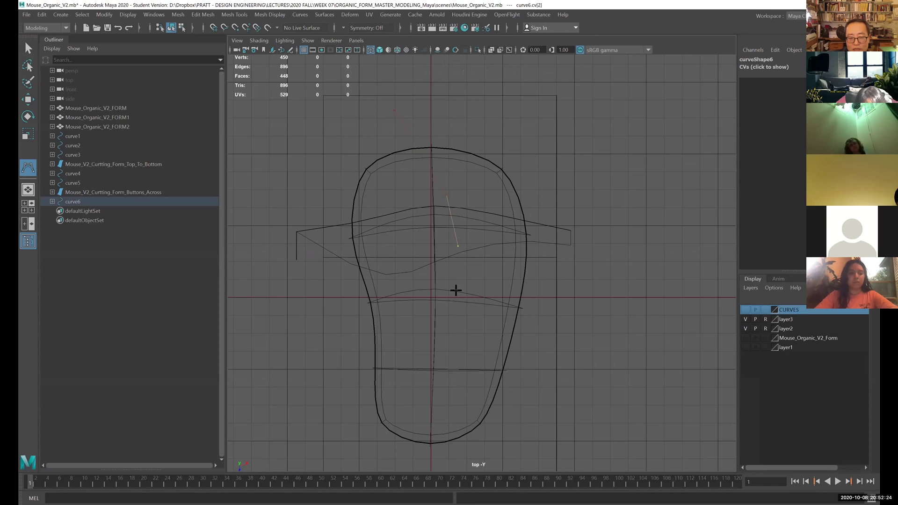
pyautogui.click(458, 309)
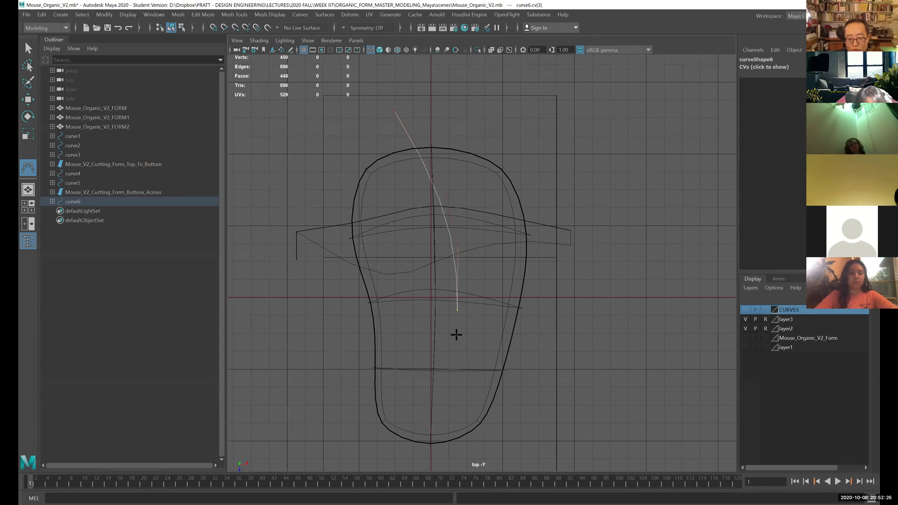
pyautogui.press('Return')
# - Duplicate the new lengthwise curve in the perspective view and move the copy straight up above the mouse form
pyautogui.keyDown('alt'); pyautogui.moveTo(497, 180); pyautogui.dragTo(481, 193, button='middle'); pyautogui.keyUp('alt')
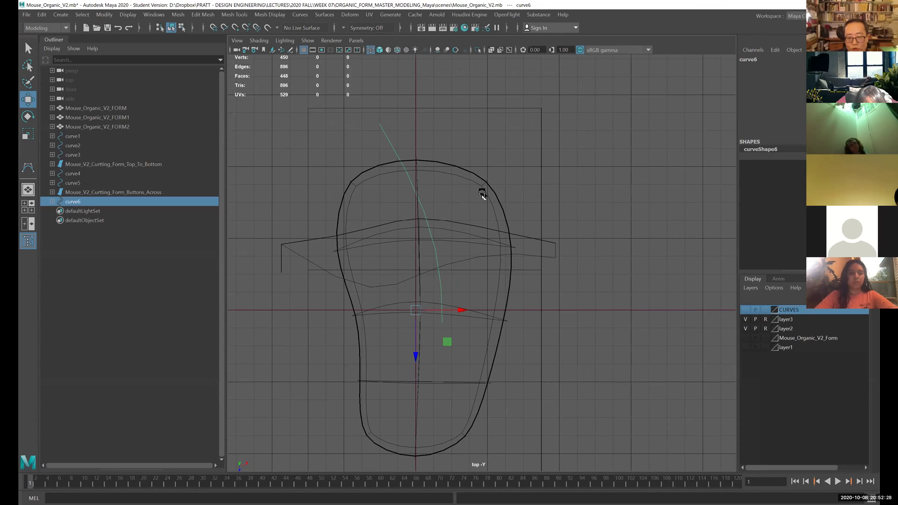
pyautogui.keyDown('alt'); pyautogui.moveTo(479, 185); pyautogui.dragTo(464, 224); pyautogui.keyUp('alt')
pyautogui.keyDown('alt'); pyautogui.moveTo(463, 262); pyautogui.dragTo(426, 234); pyautogui.keyUp('alt')
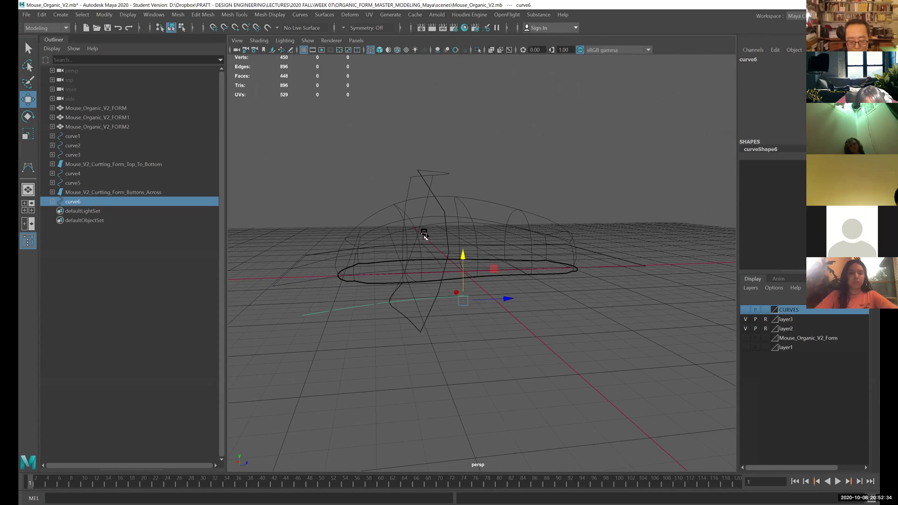
pyautogui.hotkey('ctrl', 'd')
pyautogui.moveTo(463, 257); pyautogui.dragTo(481, 122)
# - Loft a surface between curve6 and curve7 and display the model shaded
pyautogui.click(414, 189)
pyautogui.click(396, 198)
pyautogui.keyDown('shift'); pyautogui.click(396, 335); pyautogui.keyUp('shift')
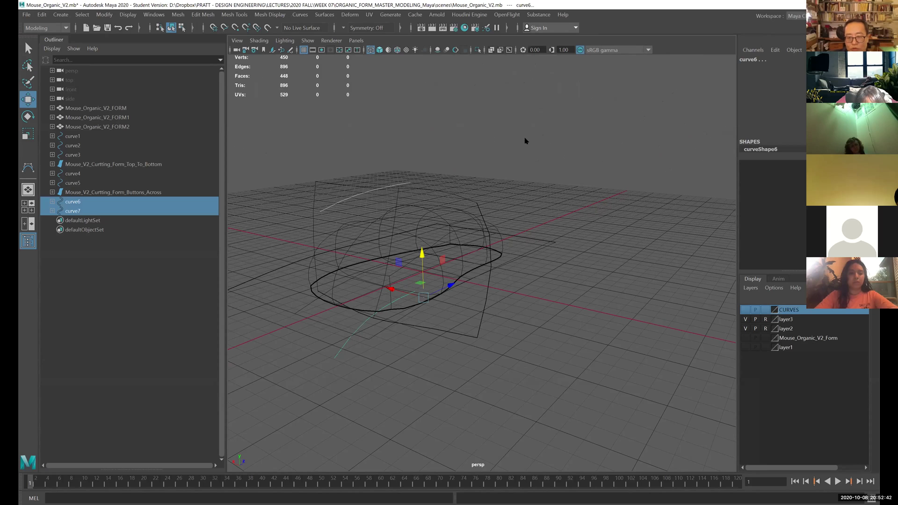
pyautogui.press('space')
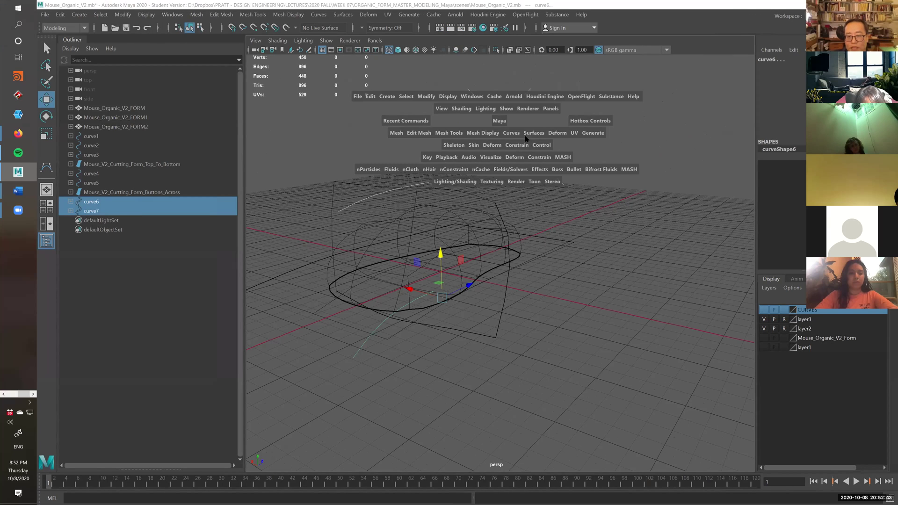
pyautogui.click(526, 136)
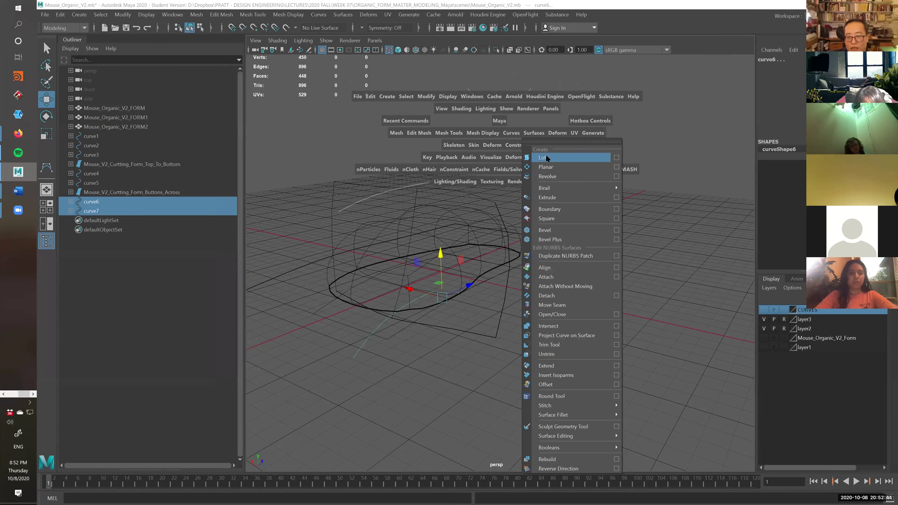
pyautogui.click(542, 159)
pyautogui.moveTo(507, 177)
pyautogui.keyDown('alt'); pyautogui.mouseDown()
pyautogui.moveTo(563, 176)
pyautogui.moveTo(556, 202)
pyautogui.moveTo(525, 184)
pyautogui.moveTo(524, 168)
pyautogui.moveTo(507, 166)
pyautogui.mouseUp(); pyautogui.keyUp('alt')
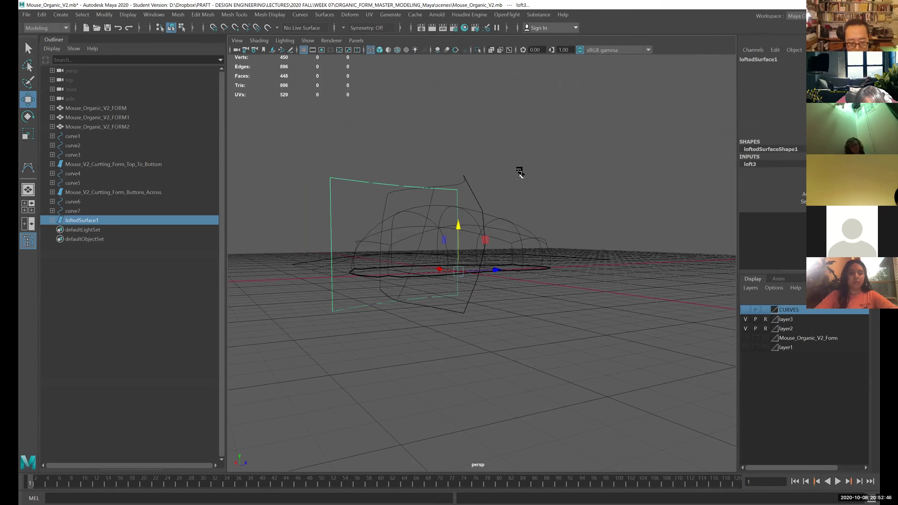
pyautogui.press('5')
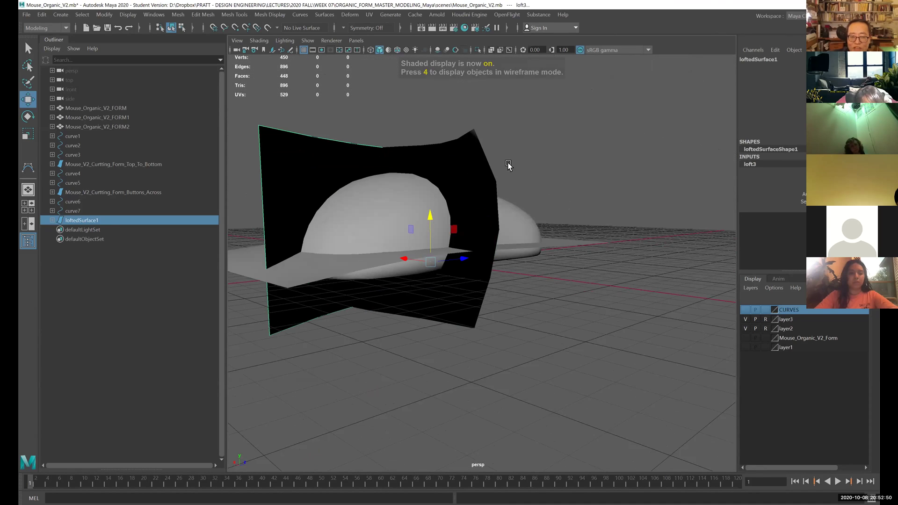
# - Select curve7 on the new loft's upper edge, lower it, and raise it above the form again to adjust the surface height
pyautogui.click(507, 167)
pyautogui.click(330, 167)
pyautogui.keyDown('alt'); pyautogui.moveTo(330, 167); pyautogui.dragTo(395, 152); pyautogui.keyUp('alt')
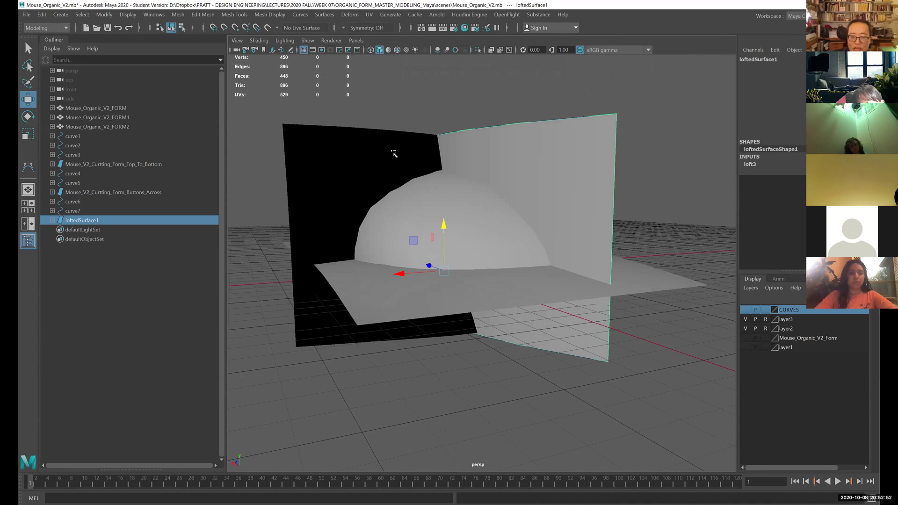
pyautogui.click(457, 162)
pyautogui.moveTo(457, 163)
pyautogui.keyDown('alt'); pyautogui.mouseDown()
pyautogui.moveTo(497, 169)
pyautogui.moveTo(459, 155)
pyautogui.mouseUp(); pyautogui.keyUp('alt')
pyautogui.click(559, 159)
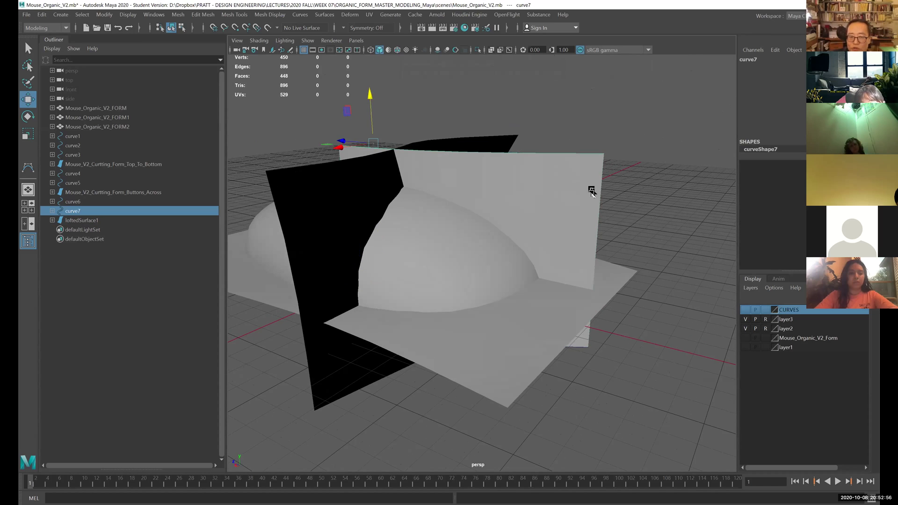
pyautogui.keyDown('alt'); pyautogui.moveTo(592, 190); pyautogui.dragTo(400, 133); pyautogui.keyUp('alt')
pyautogui.scroll(5, 533, 187)
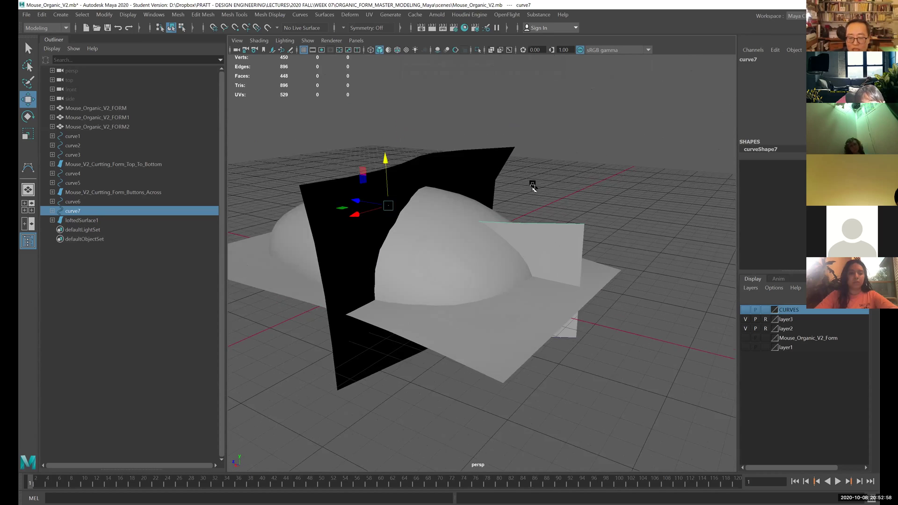
pyautogui.keyDown('alt'); pyautogui.moveTo(496, 212); pyautogui.dragTo(447, 198, button='middle'); pyautogui.keyUp('alt')
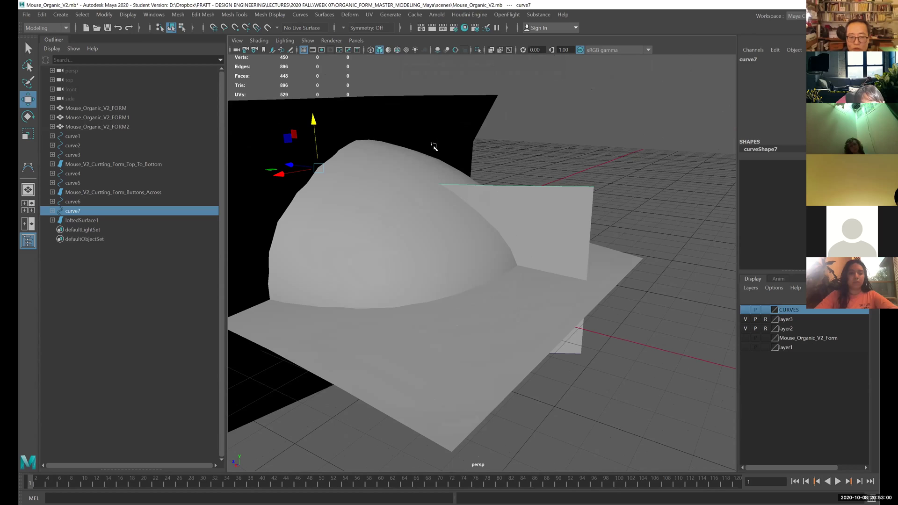
pyautogui.scroll(-5, 462, 174)
pyautogui.moveTo(390, 164); pyautogui.dragTo(399, 118)
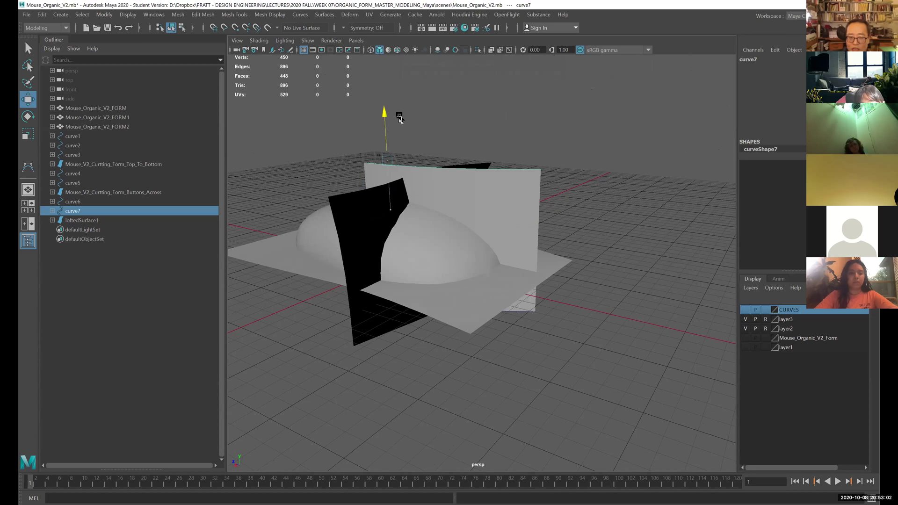
# - Deselect curve7 and set layer3 back to normal selectable display
pyautogui.keyDown('alt'); pyautogui.moveTo(476, 156); pyautogui.dragTo(488, 170); pyautogui.keyUp('alt')
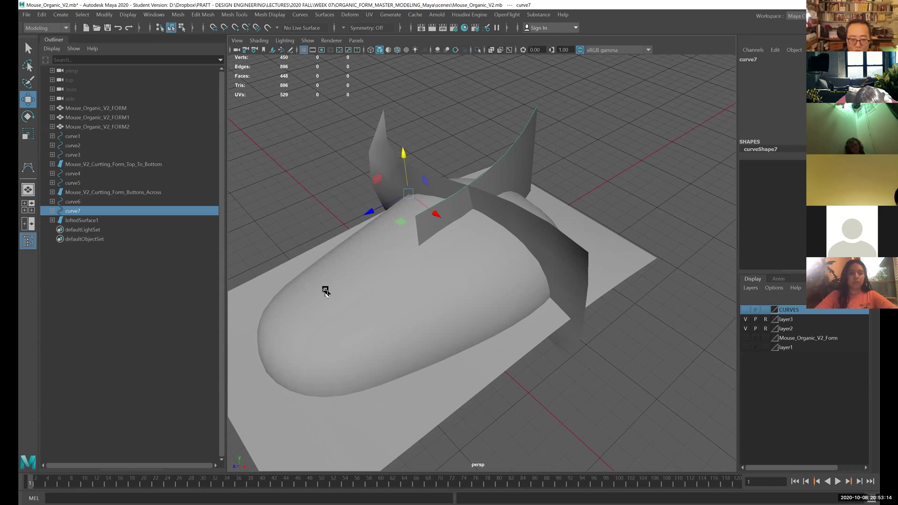
pyautogui.keyDown('alt'); pyautogui.moveTo(311, 341); pyautogui.dragTo(392, 273); pyautogui.keyUp('alt')
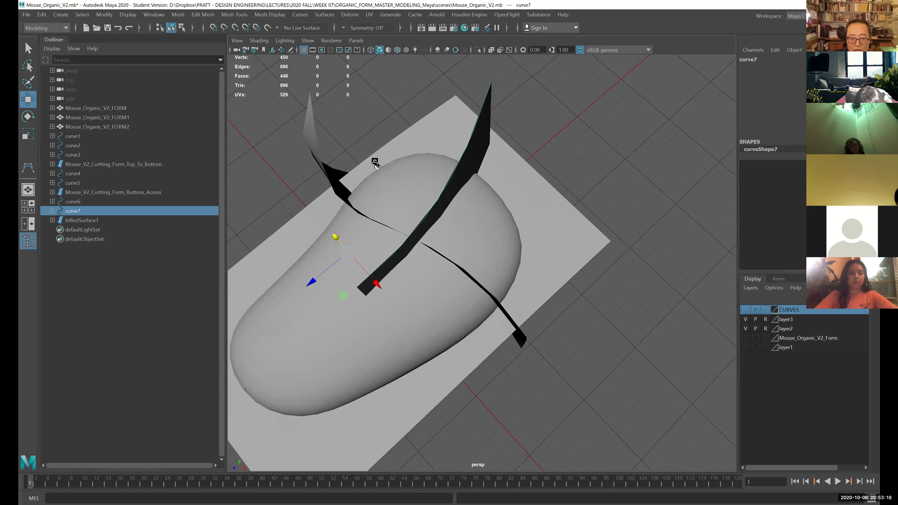
pyautogui.click(313, 143)
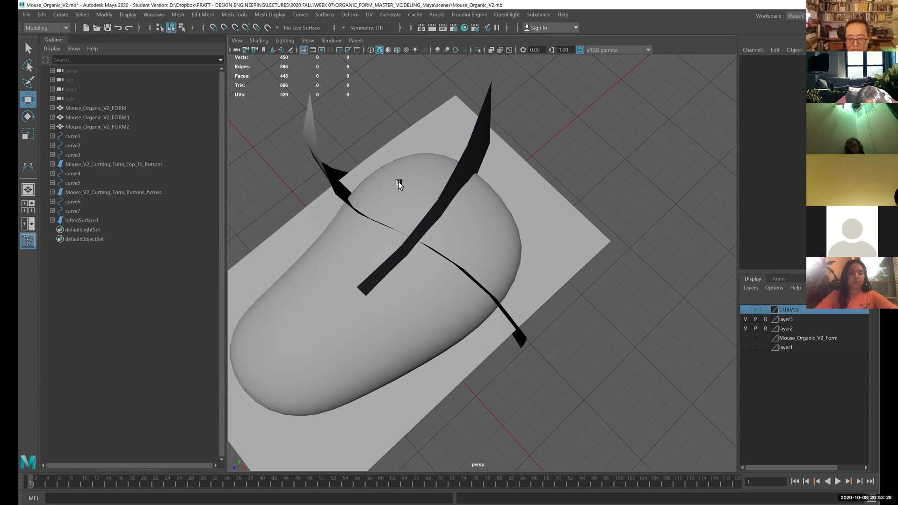
pyautogui.keyDown('alt'); pyautogui.moveTo(542, 195); pyautogui.dragTo(473, 154); pyautogui.keyUp('alt')
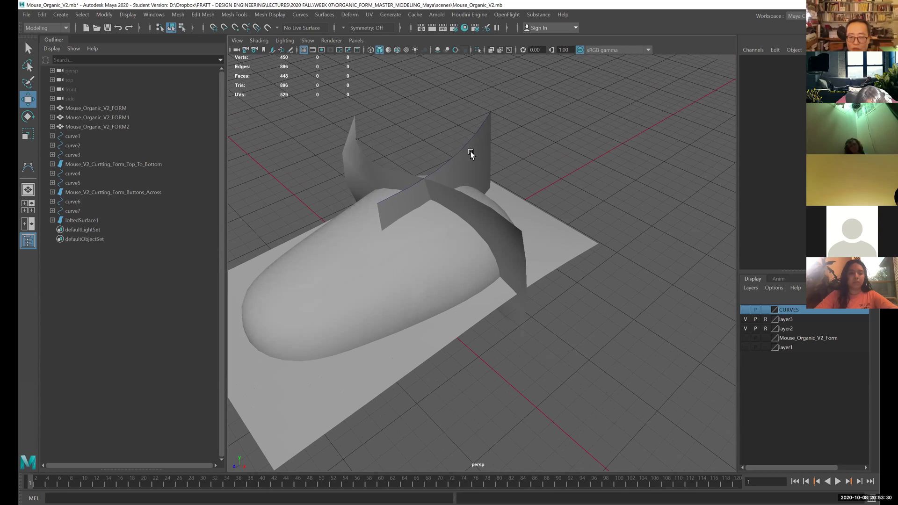
pyautogui.click(380, 163)
pyautogui.click(360, 165)
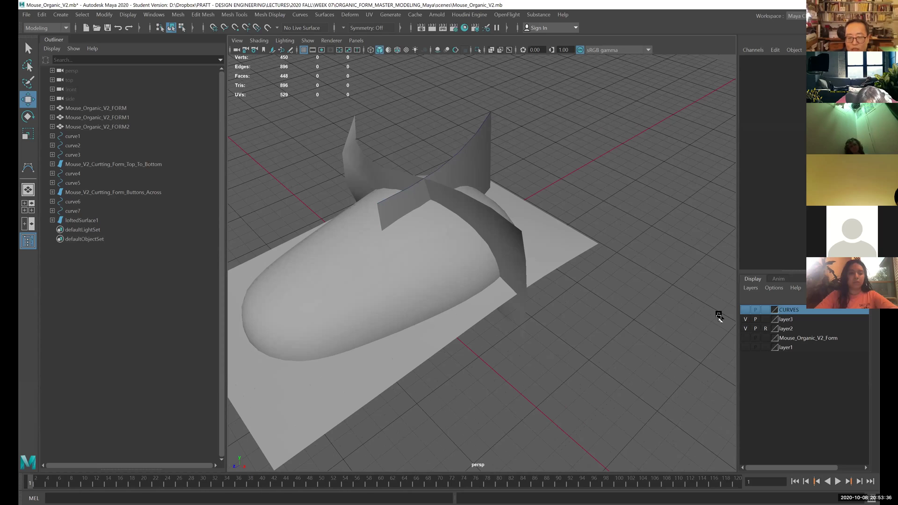
# - Reuse the across-buttons surface's name to rename the lengthwise lofted surface Mouse_V2_Curtting_Form_Buttons_Left_and_Right
pyautogui.click(356, 164)
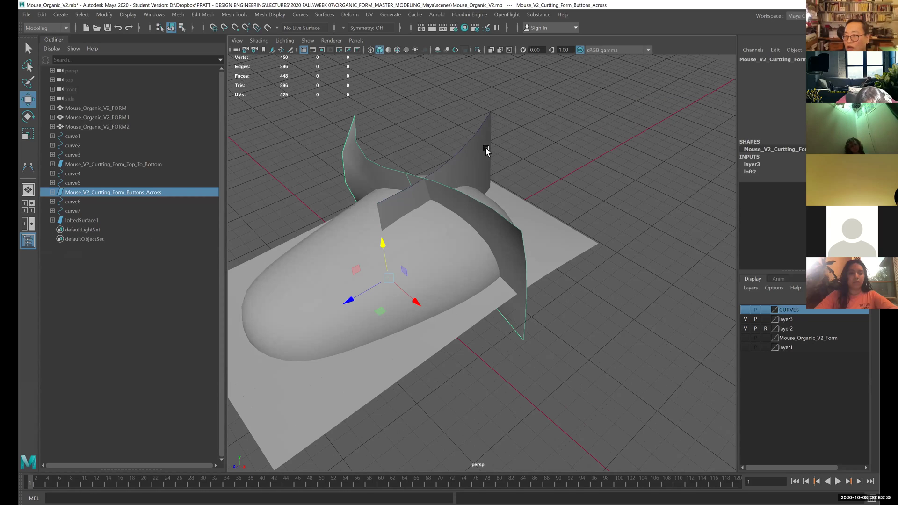
pyautogui.doubleClick(776, 60)
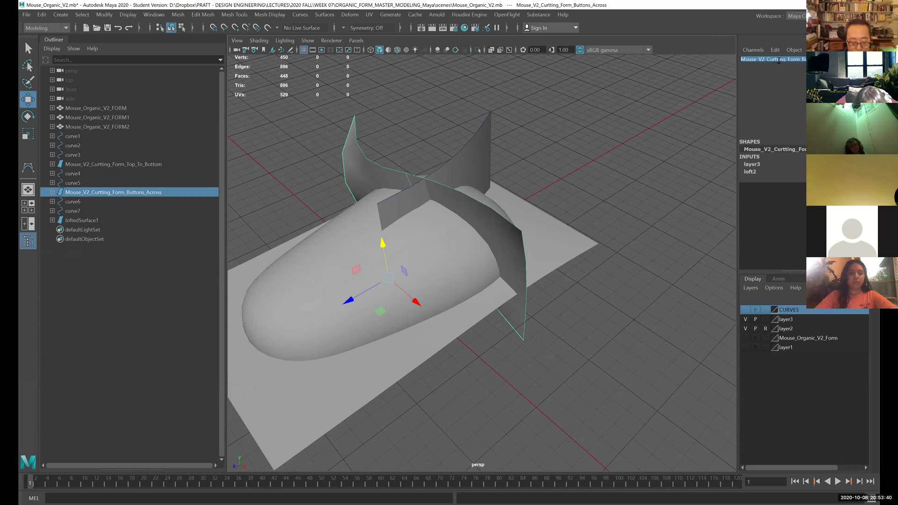
pyautogui.click(543, 103)
pyautogui.click(487, 145)
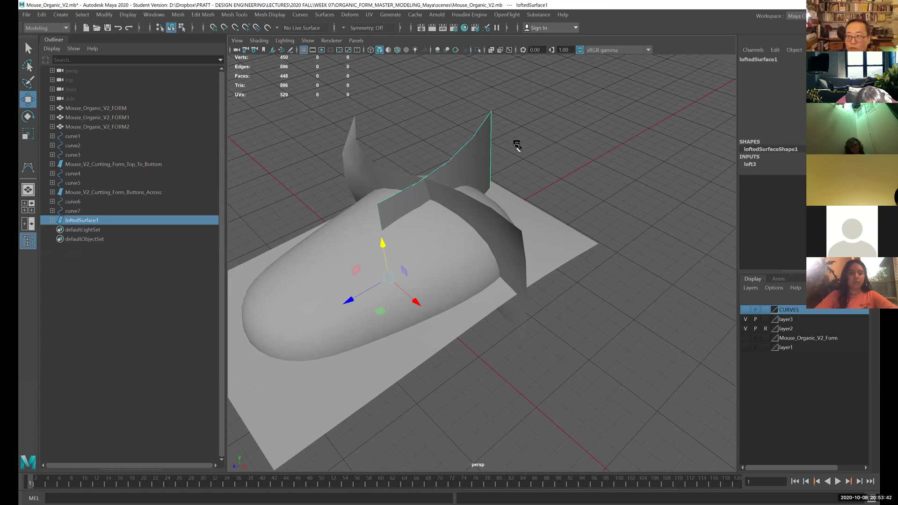
pyautogui.doubleClick(780, 65)
pyautogui.hotkey('ctrl', 'v')
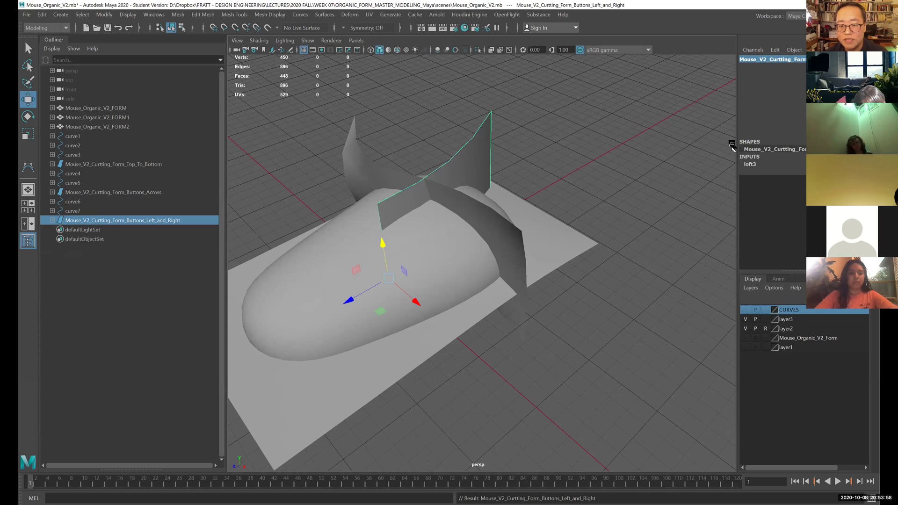
pyautogui.click(511, 131)
# - Examine how the three cutting surfaces pass through the mouse form from several angles
pyautogui.scroll(-4, 512, 131)
pyautogui.keyDown('alt'); pyautogui.moveTo(512, 131); pyautogui.dragTo(544, 129); pyautogui.keyUp('alt')
pyautogui.keyDown('alt'); pyautogui.moveTo(543, 129); pyautogui.dragTo(522, 117, button='middle'); pyautogui.keyUp('alt')
pyautogui.scroll(2, 522, 117)
pyautogui.keyDown('alt'); pyautogui.moveTo(522, 117); pyautogui.dragTo(556, 210); pyautogui.keyUp('alt')
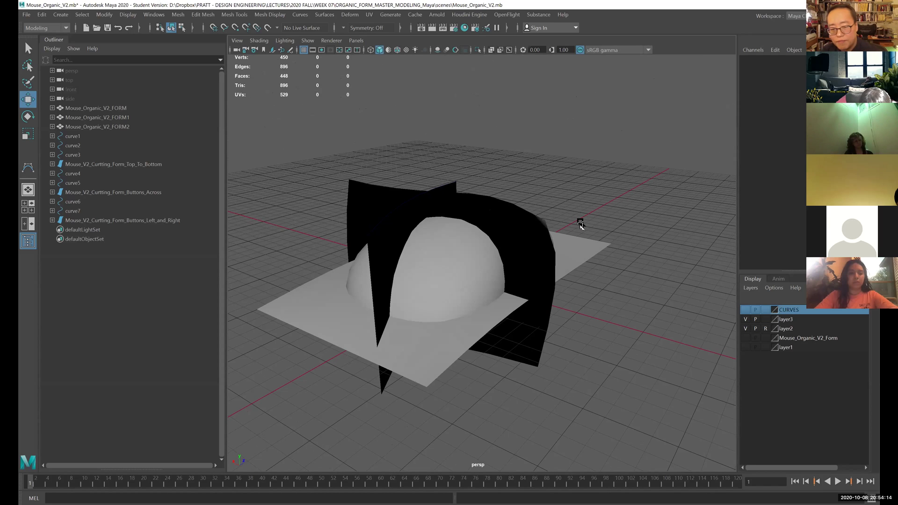
pyautogui.moveTo(573, 225)
pyautogui.keyDown('alt'); pyautogui.mouseDown()
pyautogui.moveTo(571, 216)
pyautogui.moveTo(557, 221)
pyautogui.mouseUp(); pyautogui.keyUp('alt')
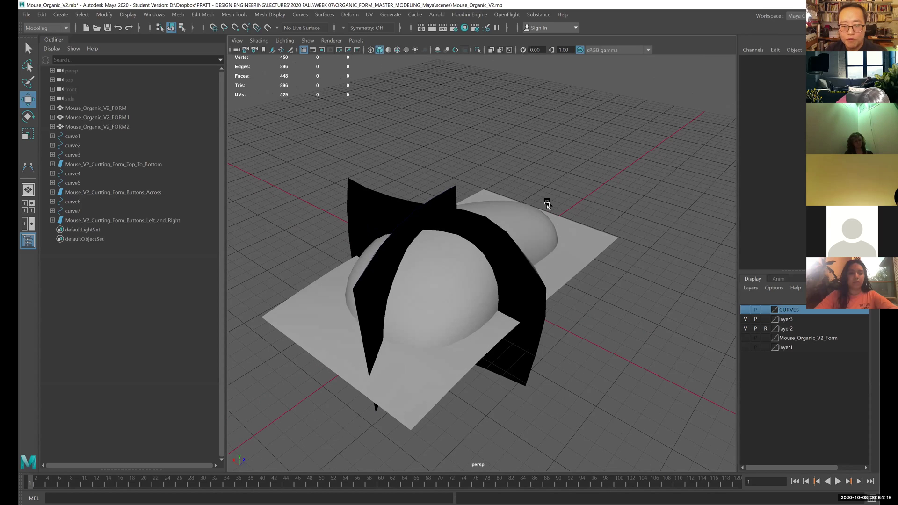
# - Save the scene as a new Maya Binary version named Mouse_Organic_V2_V001, accepting the student version notice
pyautogui.press('space')
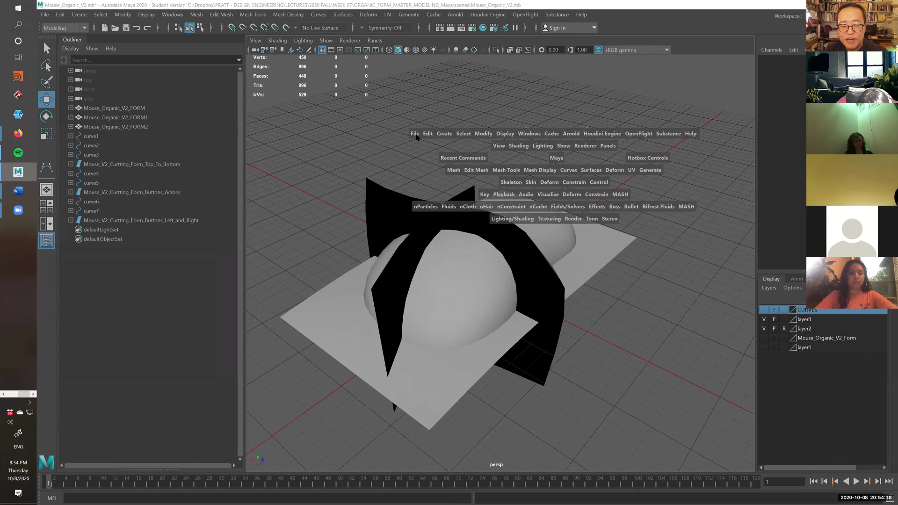
pyautogui.click(396, 134)
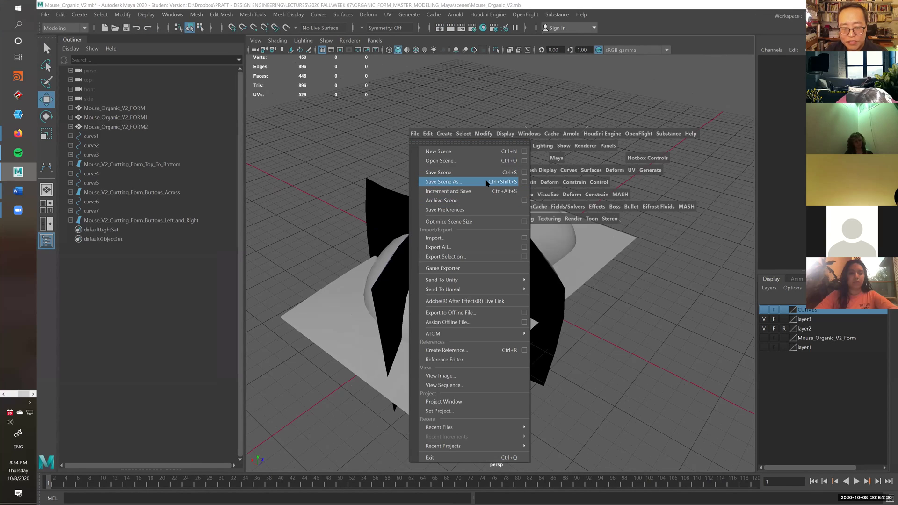
pyautogui.click(487, 183)
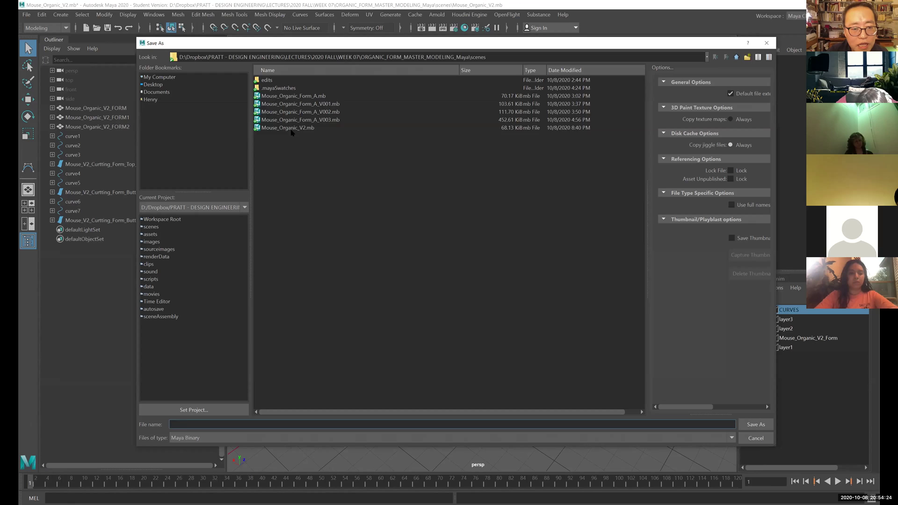
pyautogui.click(290, 128)
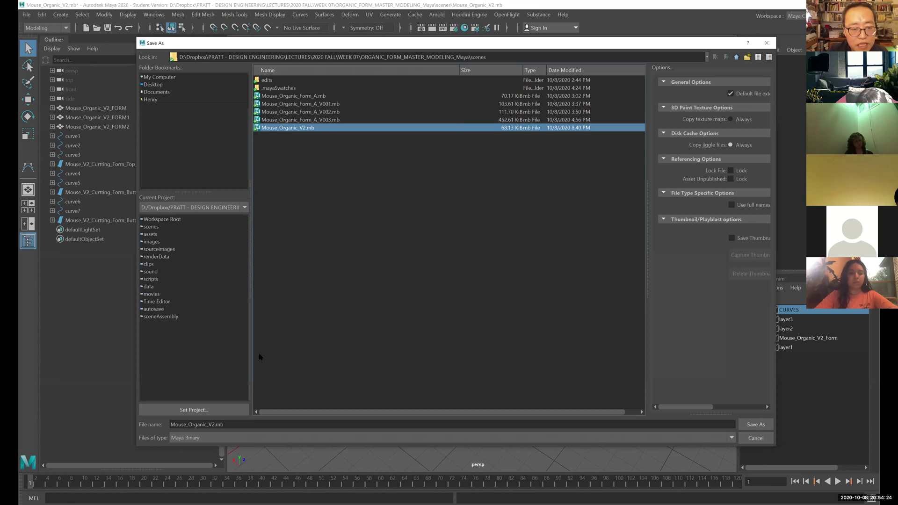
pyautogui.click(218, 426)
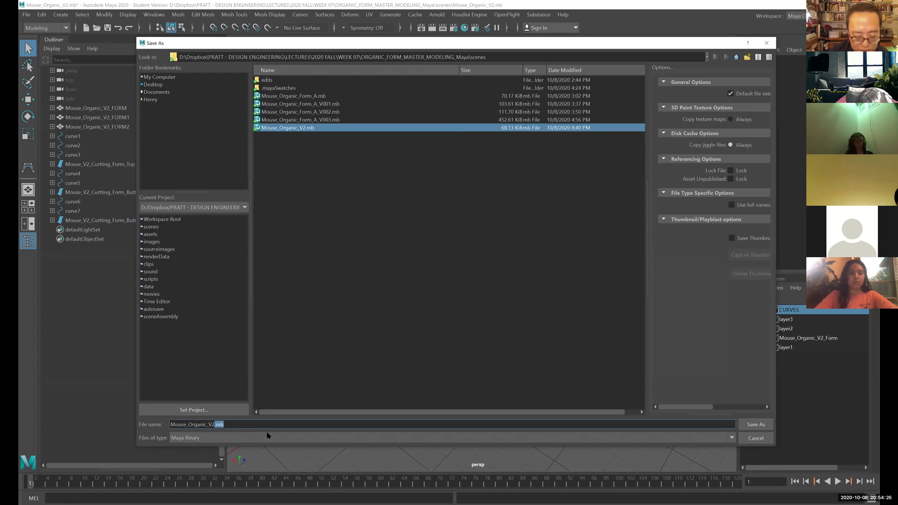
pyautogui.write('_V001')
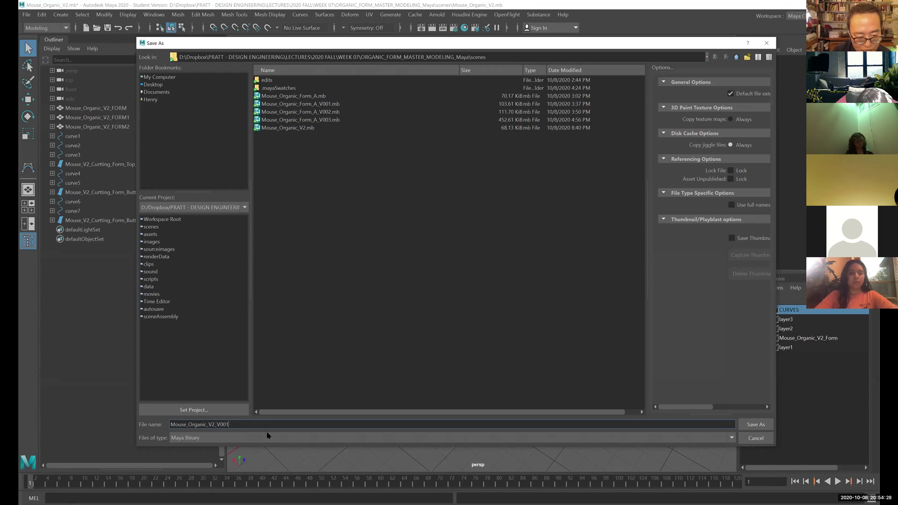
pyautogui.press('Return')
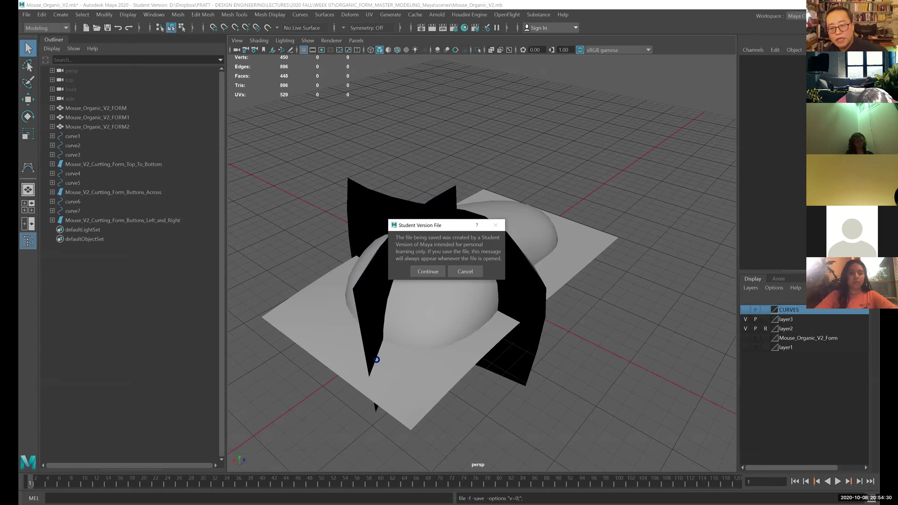
pyautogui.click(430, 273)
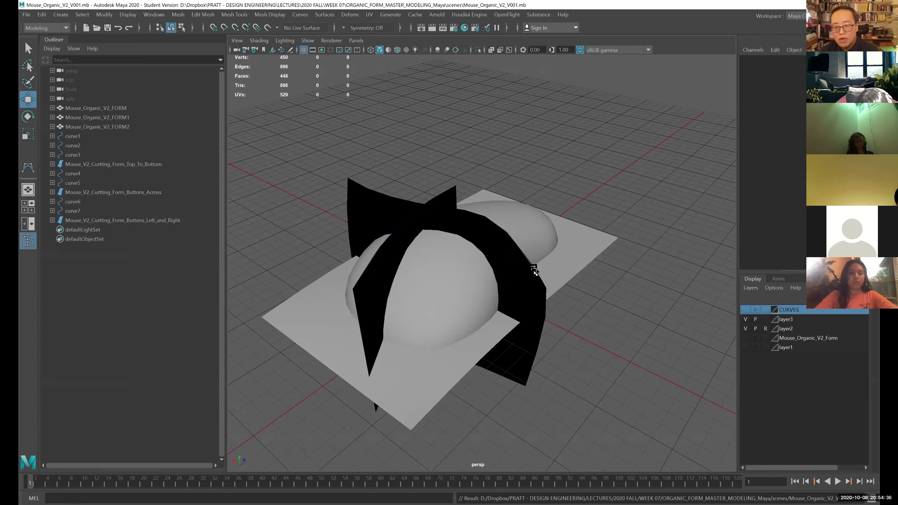
# - Set layer2 to normal selectable display and select the mouse form Mouse_Organic_V2_FORM2
pyautogui.moveTo(534, 271)
pyautogui.keyDown('alt'); pyautogui.mouseDown()
pyautogui.moveTo(581, 273)
pyautogui.moveTo(529, 273)
pyautogui.mouseUp(); pyautogui.keyUp('alt')
pyautogui.click(543, 234)
pyautogui.keyDown('alt'); pyautogui.moveTo(565, 239); pyautogui.dragTo(578, 252); pyautogui.keyUp('alt')
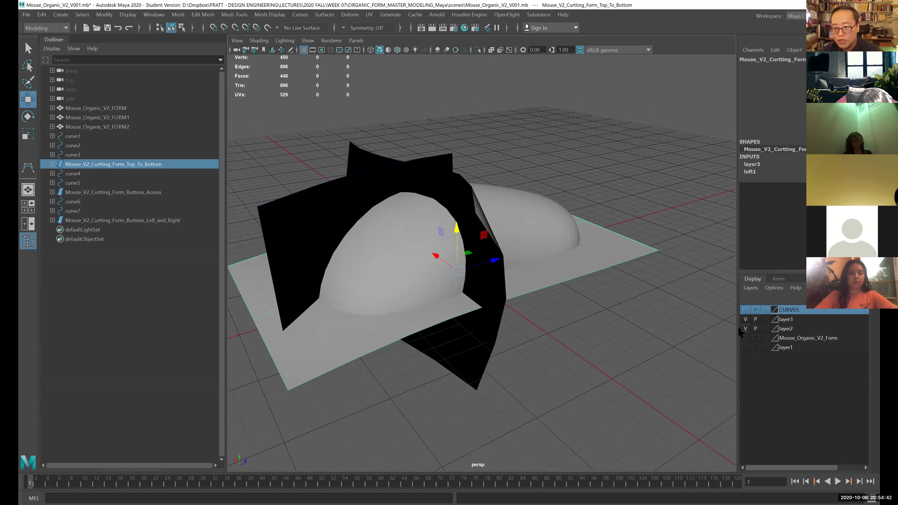
pyautogui.click(555, 234)
# - Compare the mouse form's coarse polygon mesh with its smooth mesh preview from several angles
pyautogui.keyDown('alt'); pyautogui.moveTo(568, 290); pyautogui.dragTo(520, 289); pyautogui.keyUp('alt')
pyautogui.scroll(3, 536, 308)
pyautogui.press('1')
pyautogui.press('3')
pyautogui.scroll(2, 563, 287)
pyautogui.keyDown('alt'); pyautogui.moveTo(518, 243); pyautogui.dragTo(589, 271); pyautogui.keyUp('alt')
pyautogui.press('1')
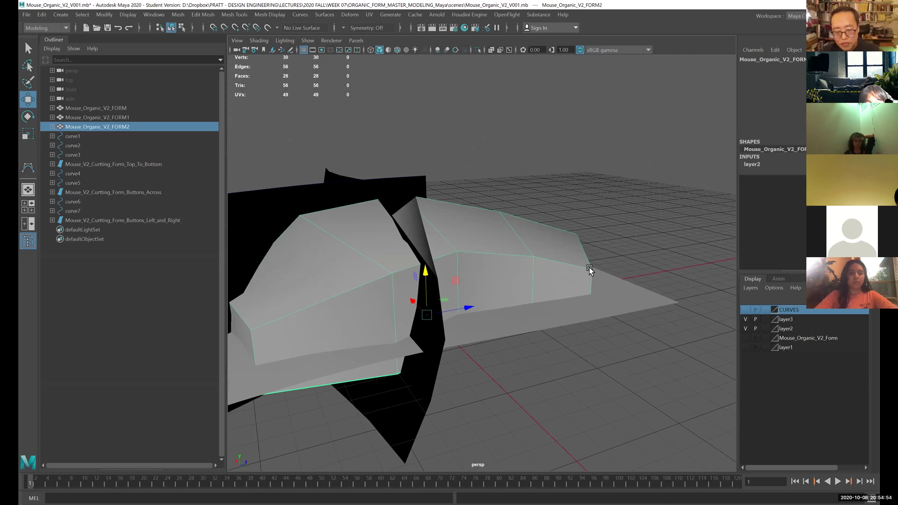
pyautogui.press('3')
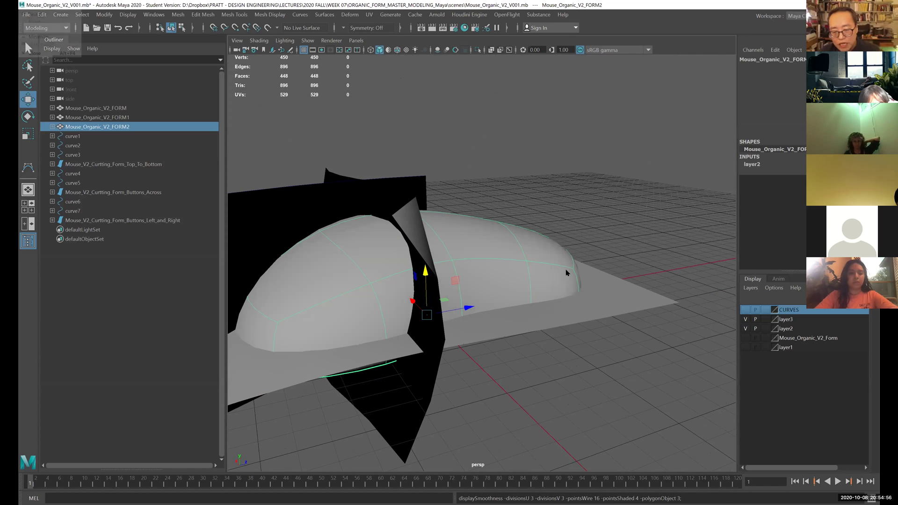
pyautogui.keyDown('alt'); pyautogui.moveTo(566, 273); pyautogui.dragTo(557, 267); pyautogui.keyUp('alt')
pyautogui.press('1')
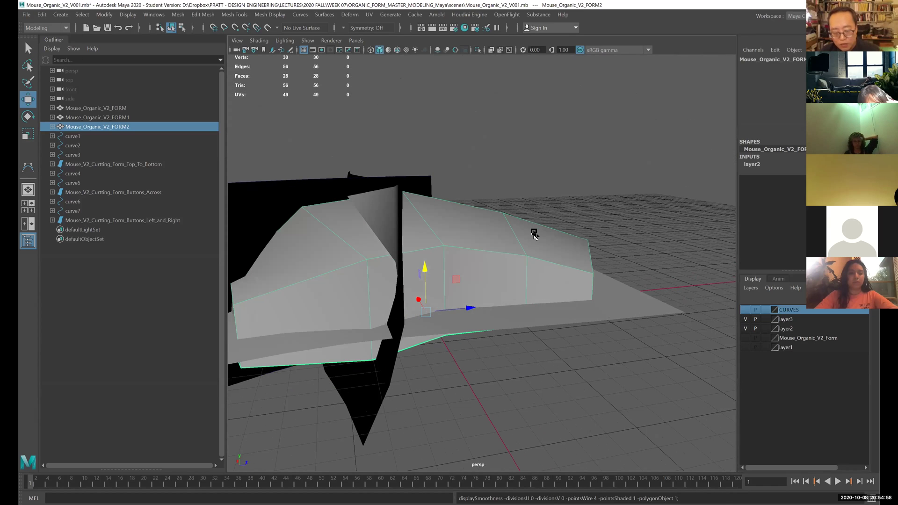
pyautogui.press('3')
pyautogui.moveTo(518, 245)
pyautogui.keyDown('alt'); pyautogui.mouseDown()
pyautogui.moveTo(509, 236)
pyautogui.moveTo(524, 239)
pyautogui.mouseUp(); pyautogui.keyUp('alt')
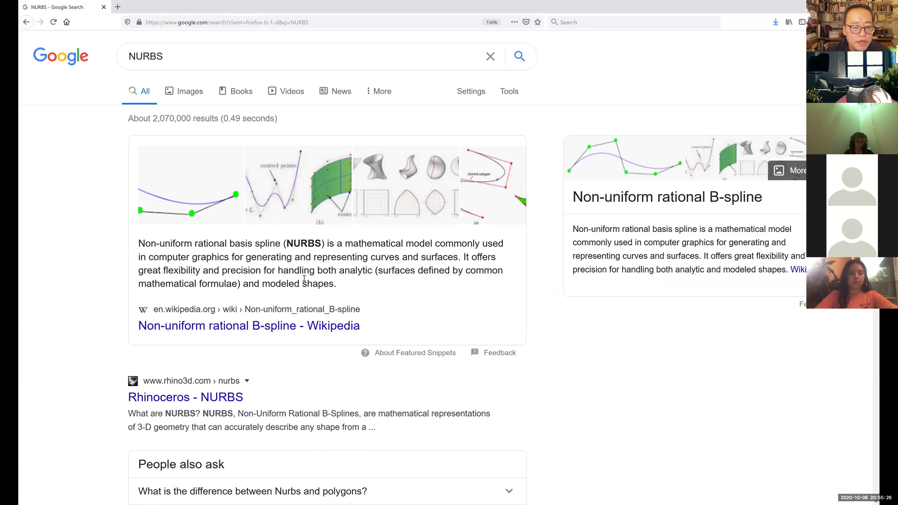
# - In the web browser, read Wikipedia's Non-uniform rational B-spline article and view its animated NURBS curve, returning to the search results
pyautogui.click(266, 327)
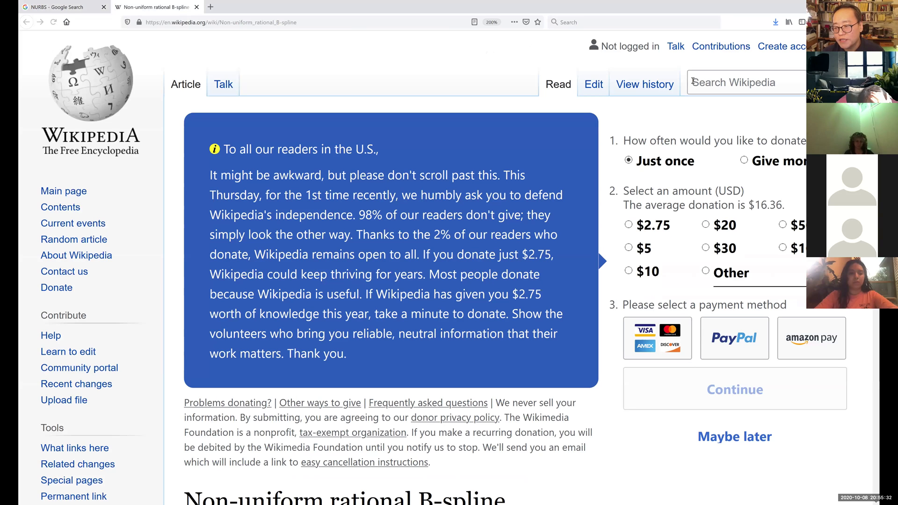
pyautogui.scroll(-6, 684, 281)
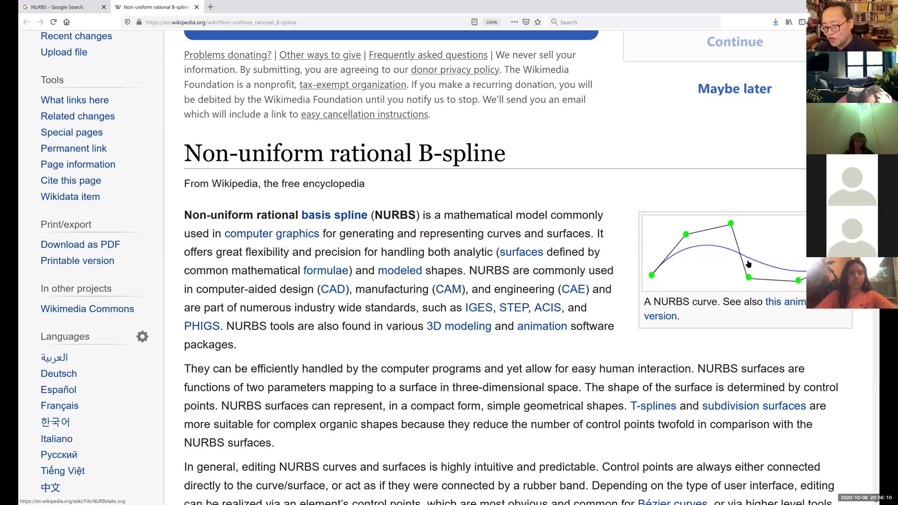
pyautogui.middleClick(794, 297)
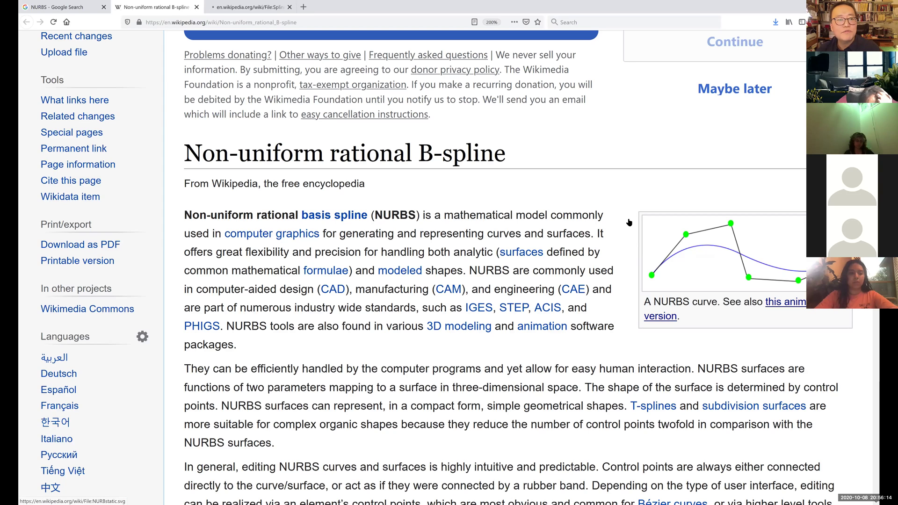
pyautogui.click(242, 8)
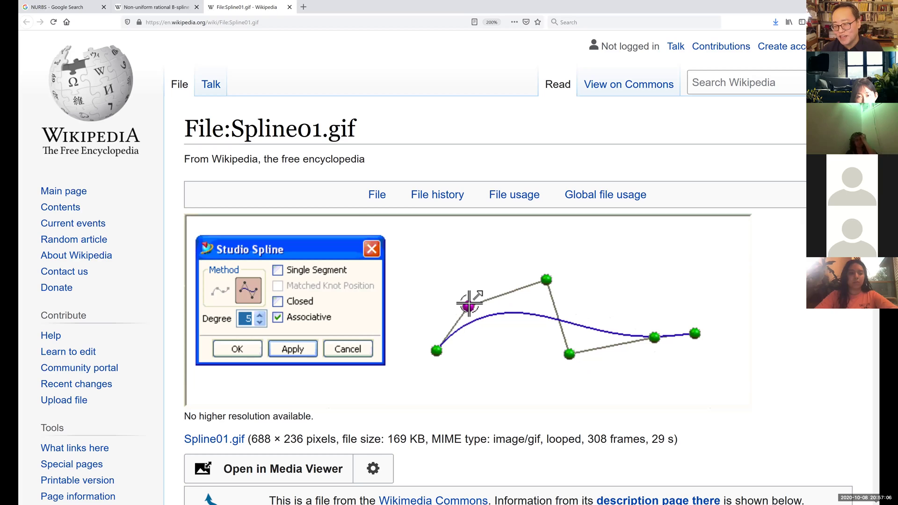
pyautogui.click(163, 8)
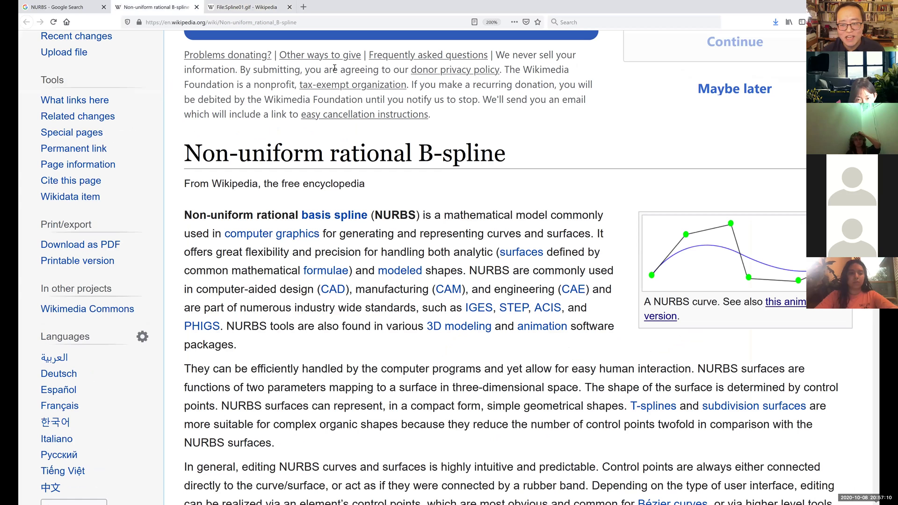
pyautogui.click(78, 6)
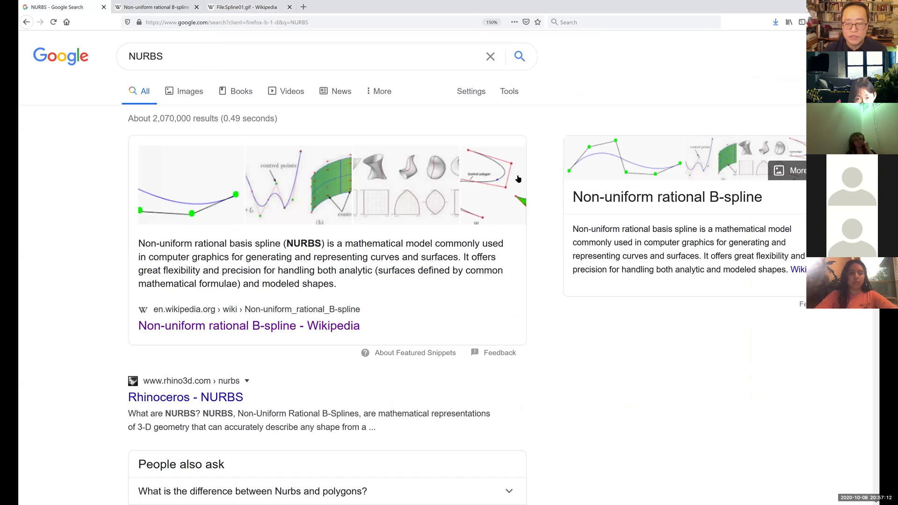
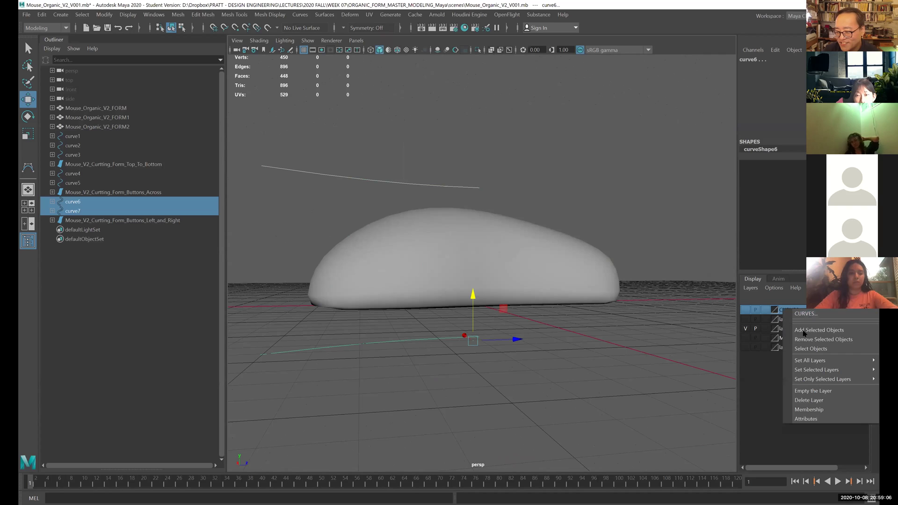
# - Add the selected curve6 and curve7 to the CURVES layer
pyautogui.click(804, 326)
# - Show the mouse form Mouse_Organic_V2_FORM2 as its unsmoothed mesh and convert it from polygons to a subdivision surface
pyautogui.click(468, 257)
pyautogui.keyDown('alt'); pyautogui.moveTo(468, 258); pyautogui.dragTo(515, 259); pyautogui.keyUp('alt')
pyautogui.press('1')
pyautogui.click(587, 253)
pyautogui.click(508, 247)
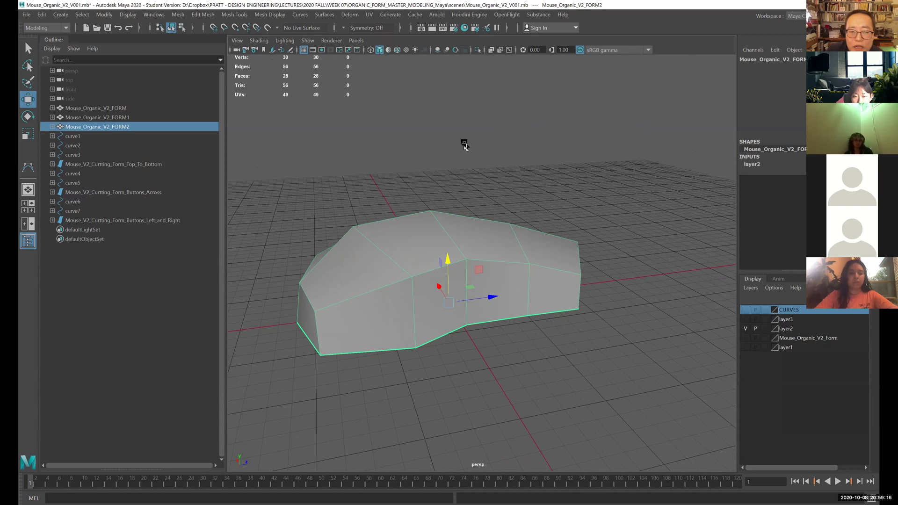
pyautogui.press('space')
pyautogui.click(393, 121)
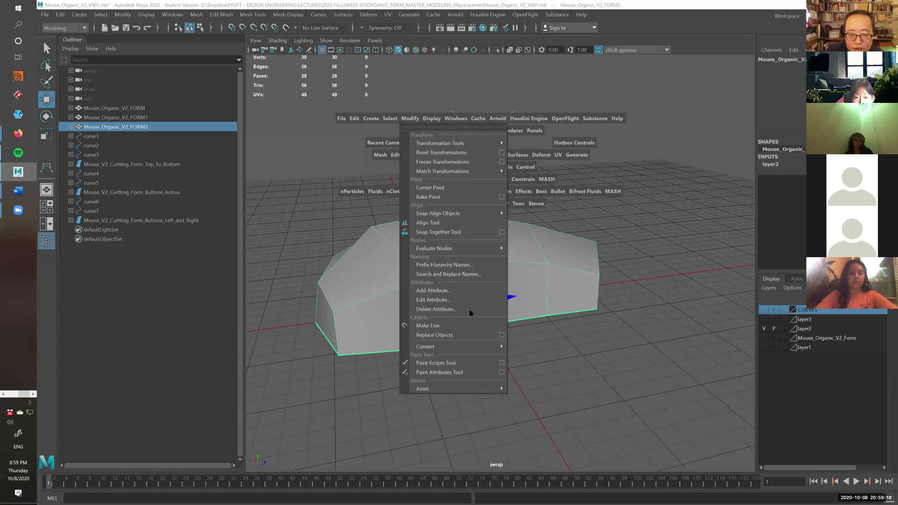
pyautogui.moveTo(470, 351)
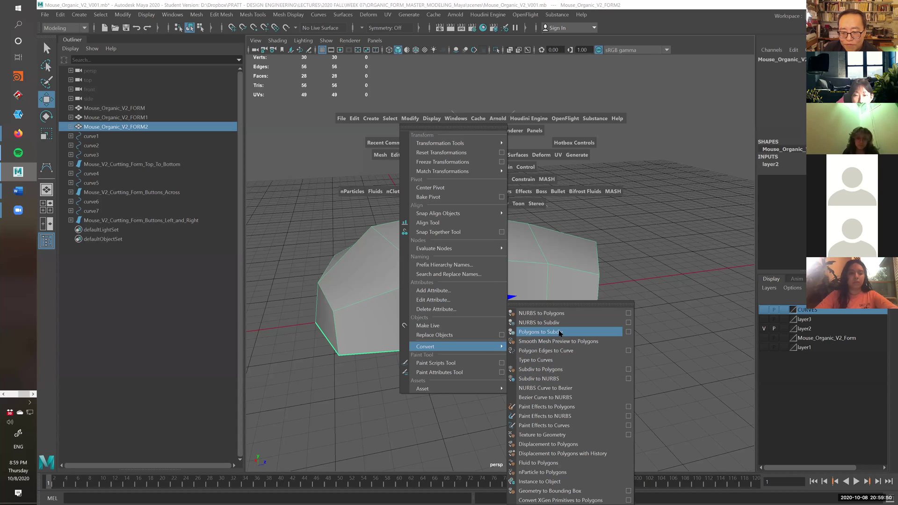
pyautogui.click(568, 333)
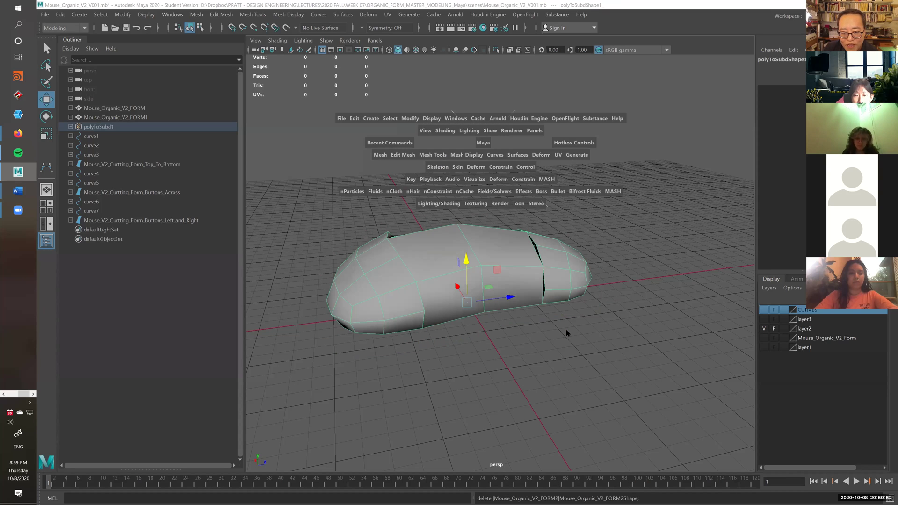
# - Set the surface display resolution of the converted subdivision mouse form to 3
pyautogui.keyDown('alt'); pyautogui.moveTo(419, 262); pyautogui.dragTo(389, 219); pyautogui.keyUp('alt')
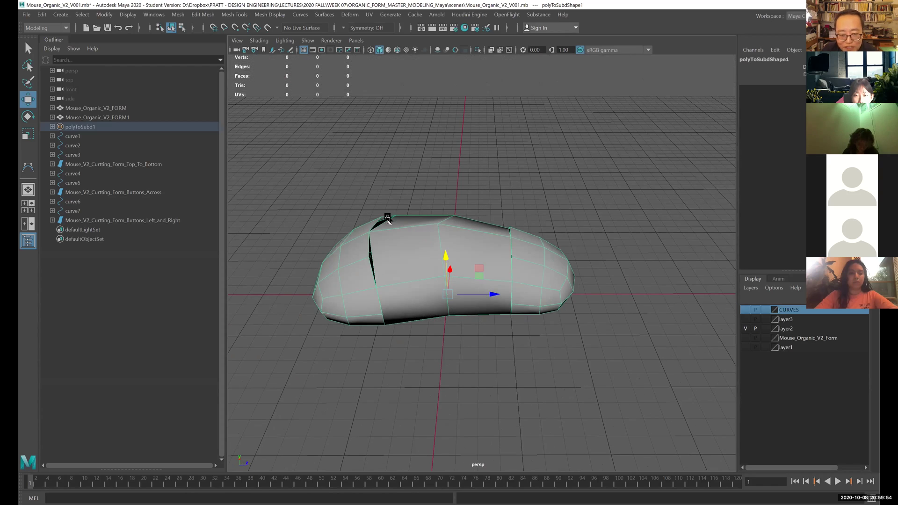
pyautogui.scroll(5, 586, 243)
pyautogui.keyDown('alt'); pyautogui.moveTo(571, 251); pyautogui.dragTo(495, 216); pyautogui.keyUp('alt')
pyautogui.scroll(-6, 520, 220)
pyautogui.hotkey('ctrl', 'a')
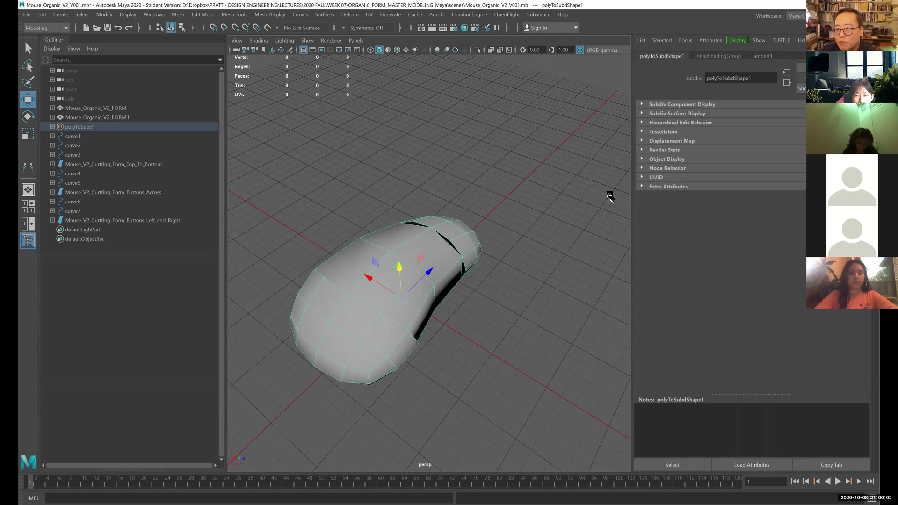
pyautogui.click(682, 113)
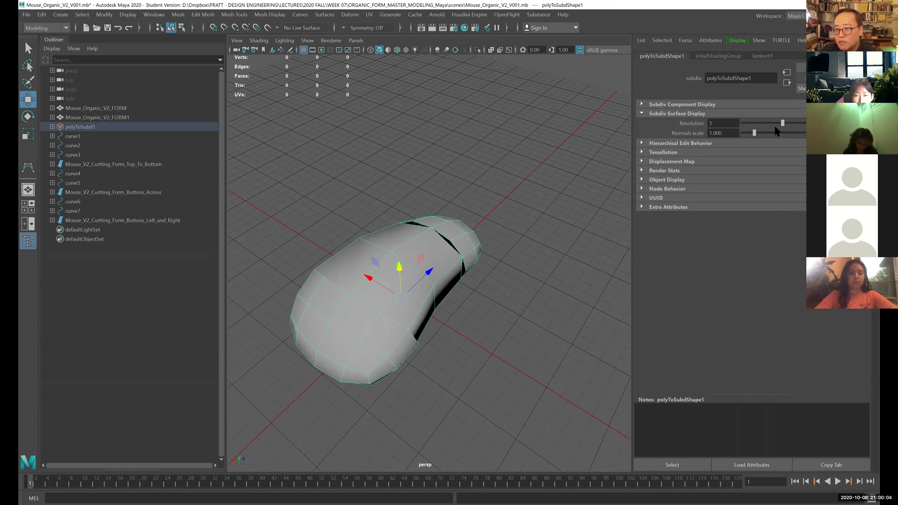
pyautogui.moveTo(821, 123); pyautogui.dragTo(860, 123)
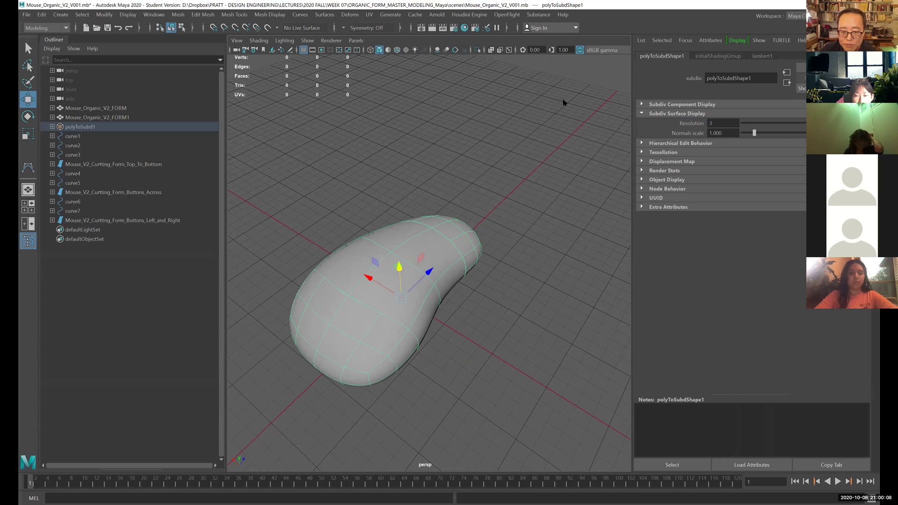
pyautogui.hotkey('ctrl', 'a')
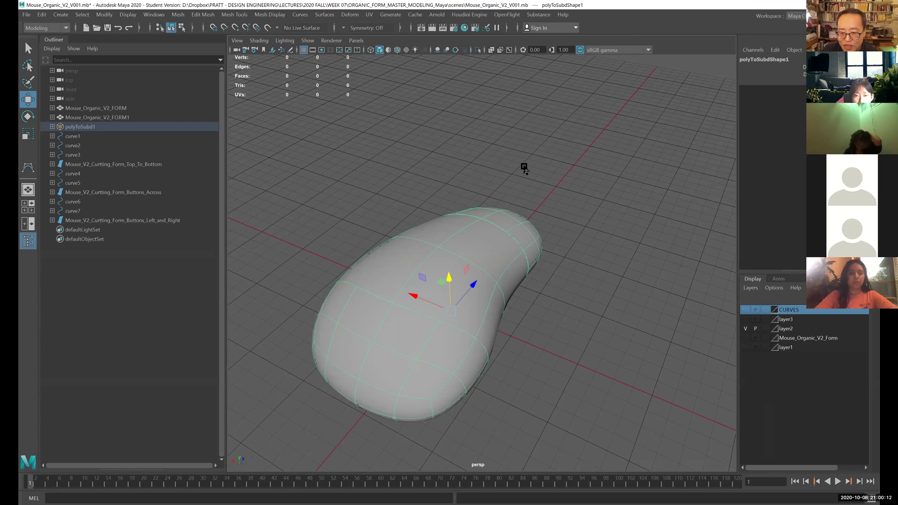
# - Convert the selected subdivision mouse form to NURBS surfaces
pyautogui.keyDown('alt'); pyautogui.moveTo(524, 168); pyautogui.dragTo(527, 134); pyautogui.keyUp('alt')
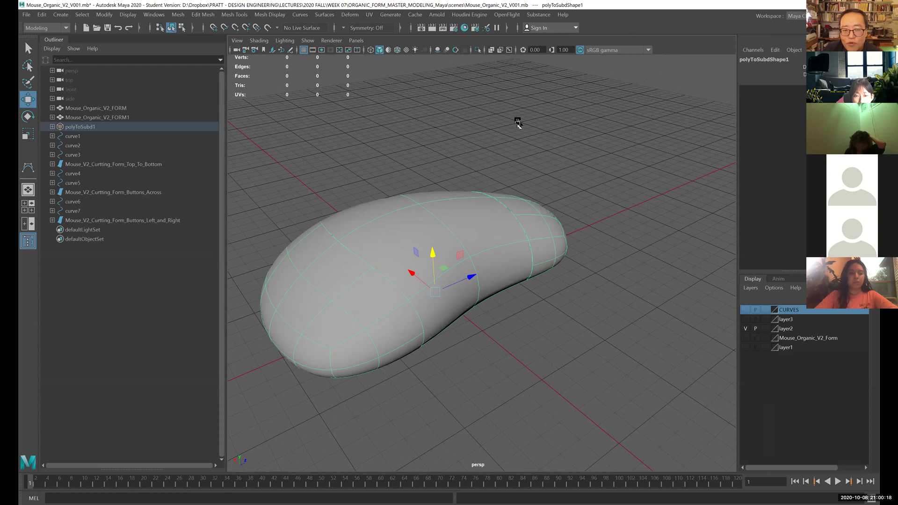
pyautogui.press('space')
pyautogui.click(460, 96)
pyautogui.moveTo(477, 326)
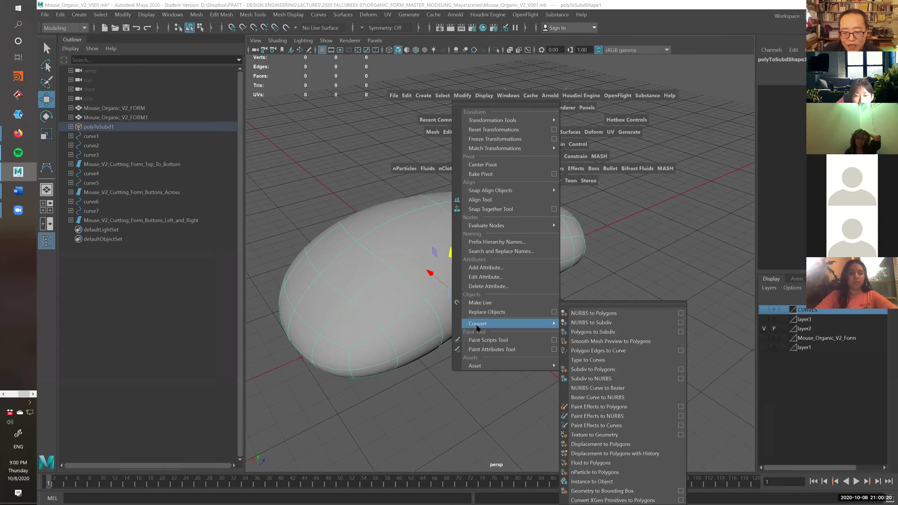
pyautogui.click(627, 382)
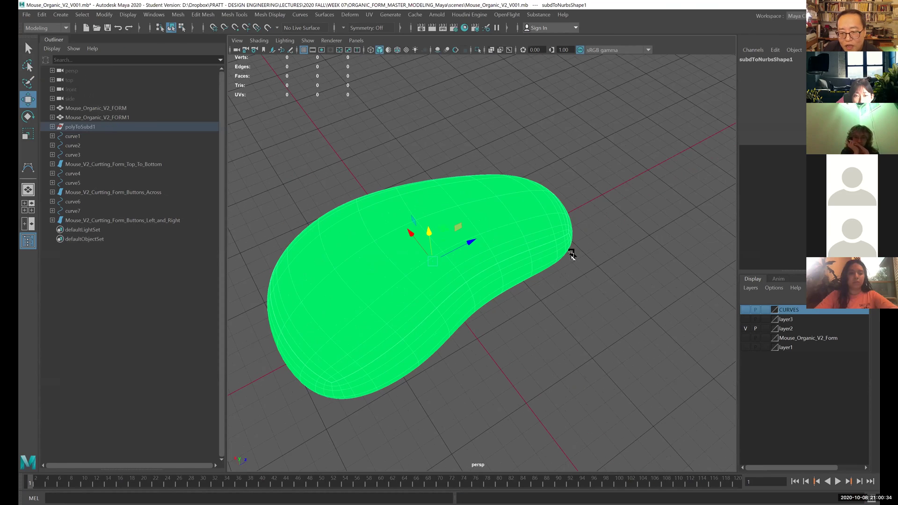
# - Assign a new aiStandardSurface material to the converted NURBS mouse form
pyautogui.keyDown('alt'); pyautogui.moveTo(571, 255); pyautogui.dragTo(511, 255); pyautogui.keyUp('alt')
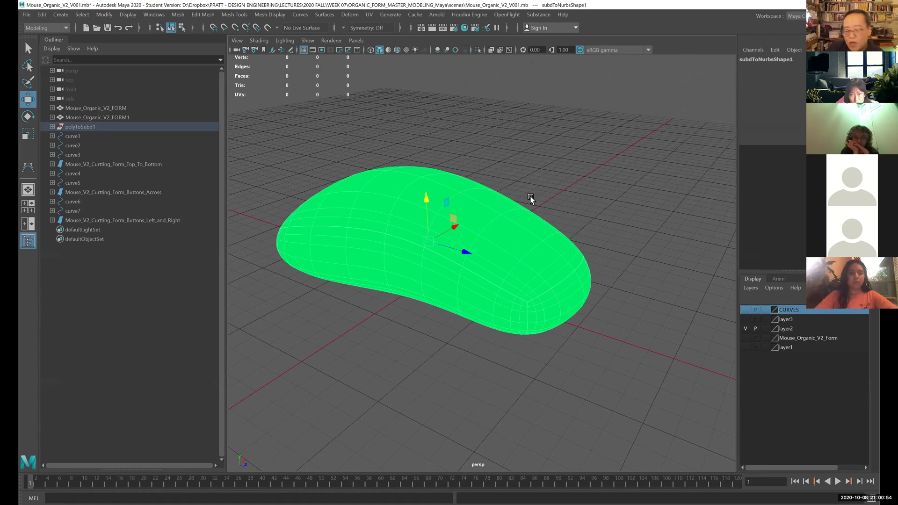
pyautogui.moveTo(488, 208); pyautogui.dragTo(453, 208, button='right')
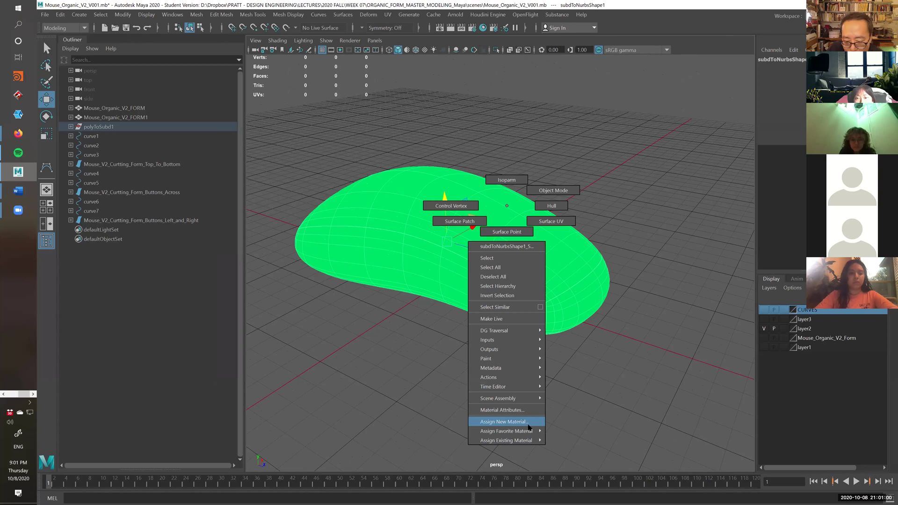
pyautogui.click(528, 425)
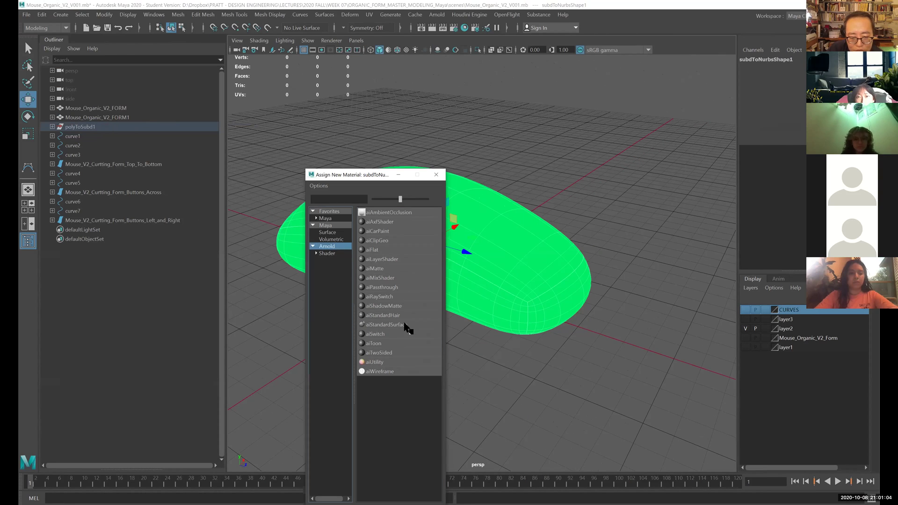
pyautogui.click(398, 325)
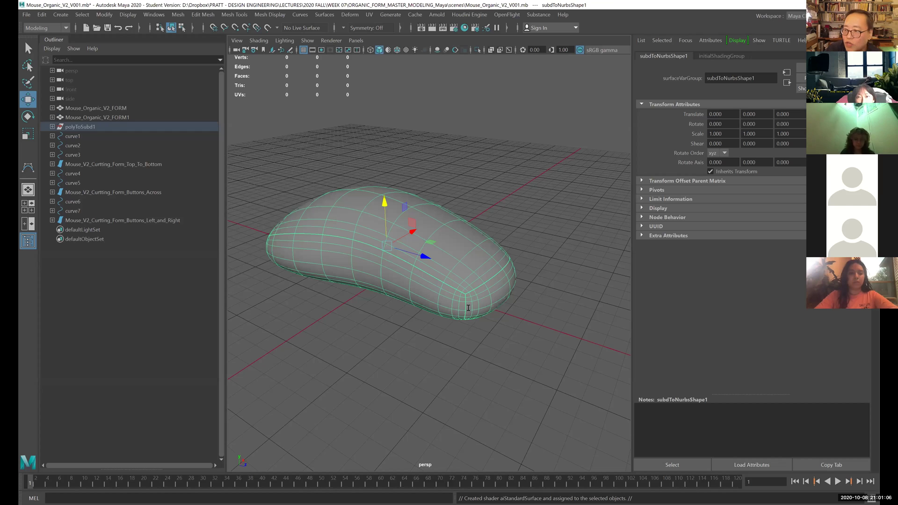
# - Select only the top NURBS patch of the mouse form and raise it vertically off the body
pyautogui.keyDown('alt'); pyautogui.moveTo(469, 308); pyautogui.dragTo(555, 249); pyautogui.keyUp('alt')
pyautogui.scroll(5, 555, 248)
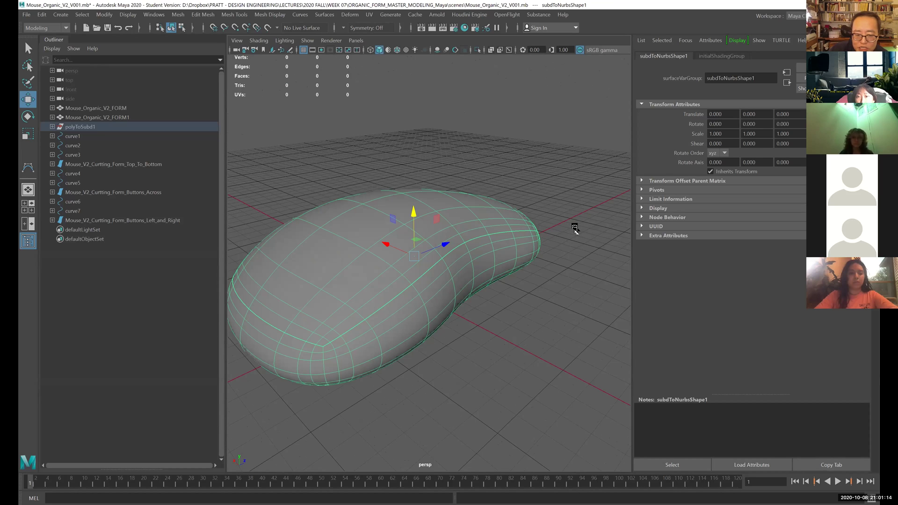
pyautogui.click(569, 234)
pyautogui.keyDown('alt'); pyautogui.moveTo(514, 236); pyautogui.dragTo(471, 205); pyautogui.keyUp('alt')
pyautogui.click(477, 209)
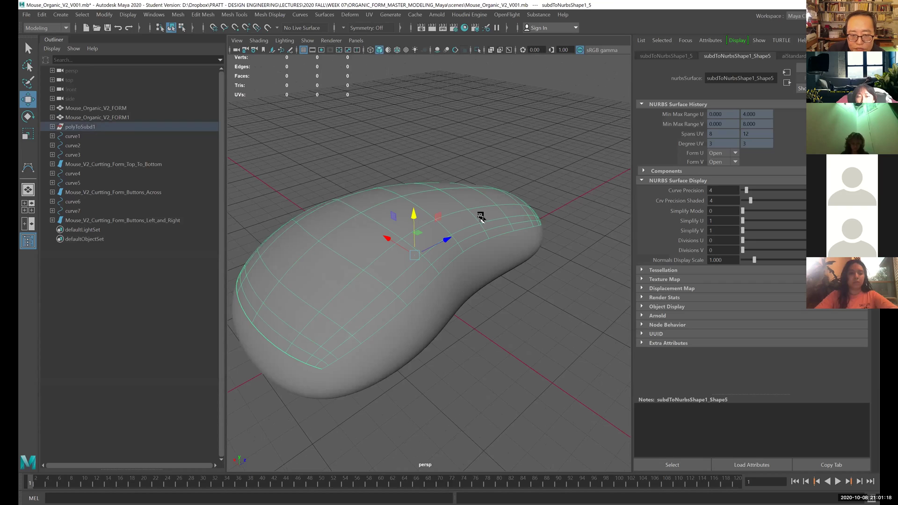
pyautogui.keyDown('alt'); pyautogui.moveTo(480, 215); pyautogui.dragTo(419, 215, button='right'); pyautogui.keyUp('alt')
pyautogui.moveTo(418, 218); pyautogui.dragTo(423, 132)
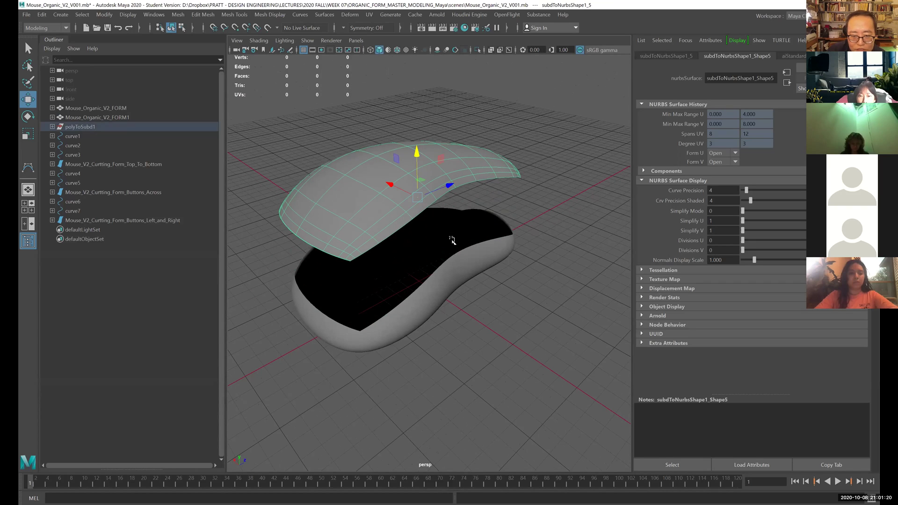
# - Pull the long side patches of the NURBS mouse form outward, away from the body
pyautogui.keyDown('alt'); pyautogui.moveTo(453, 240); pyautogui.dragTo(326, 256); pyautogui.keyUp('alt')
pyautogui.click(406, 245)
pyautogui.keyDown('alt'); pyautogui.moveTo(392, 258); pyautogui.dragTo(449, 260); pyautogui.keyUp('alt')
pyautogui.click(462, 259)
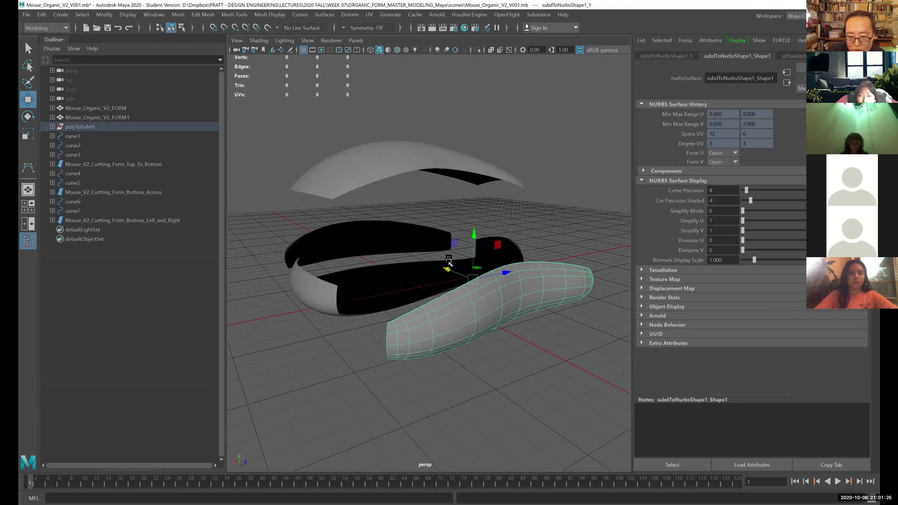
pyautogui.click(511, 262)
pyautogui.keyDown('alt'); pyautogui.moveTo(510, 263); pyautogui.dragTo(455, 255); pyautogui.keyUp('alt')
pyautogui.hotkey('ctrl', 'z')
pyautogui.click(476, 213)
pyautogui.keyDown('alt'); pyautogui.moveTo(477, 213); pyautogui.dragTo(476, 229); pyautogui.keyUp('alt')
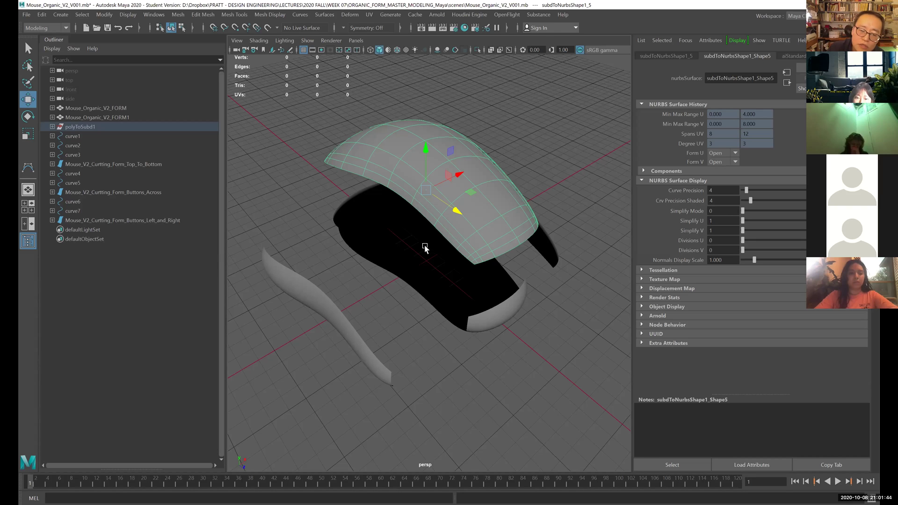
pyautogui.keyDown('alt'); pyautogui.moveTo(427, 245); pyautogui.dragTo(465, 248); pyautogui.keyUp('alt')
pyautogui.keyDown('alt'); pyautogui.moveTo(491, 247); pyautogui.dragTo(467, 248, button='right'); pyautogui.keyUp('alt')
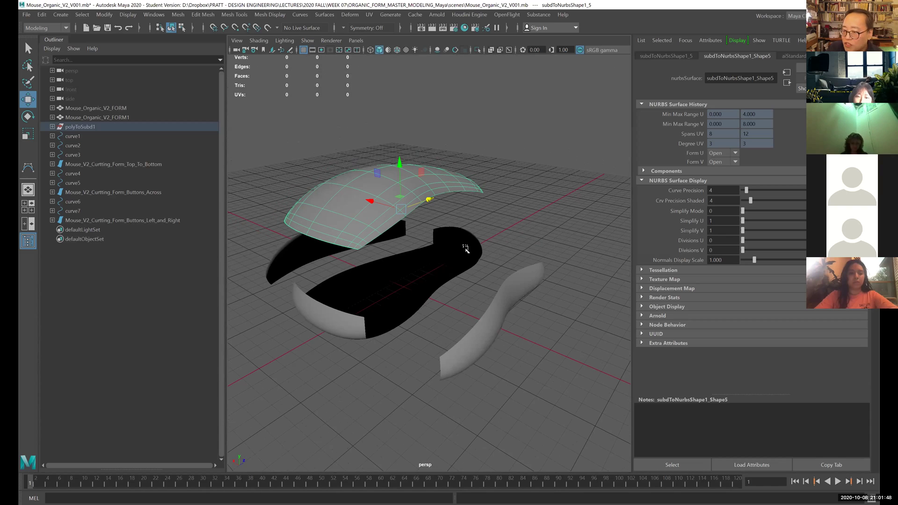
# - Undo all the NURBS patch moves back to the closed mouse form and clear the selection
pyautogui.hotkey('ctrl', 'z')
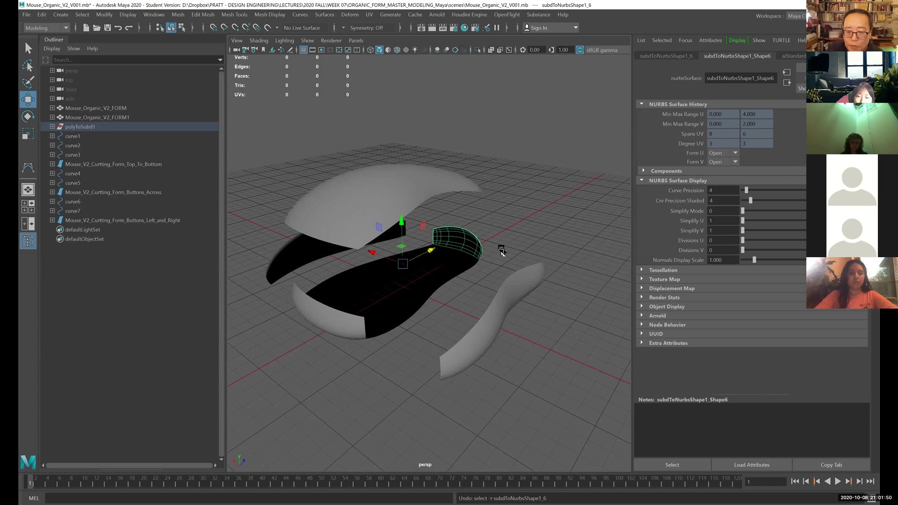
pyautogui.hotkey('ctrl', 'z')
pyautogui.hotkey('ctrl', 'z')
pyautogui.hotkey('ctrl', 'z')
pyautogui.hotkey('ctrl', 'z')
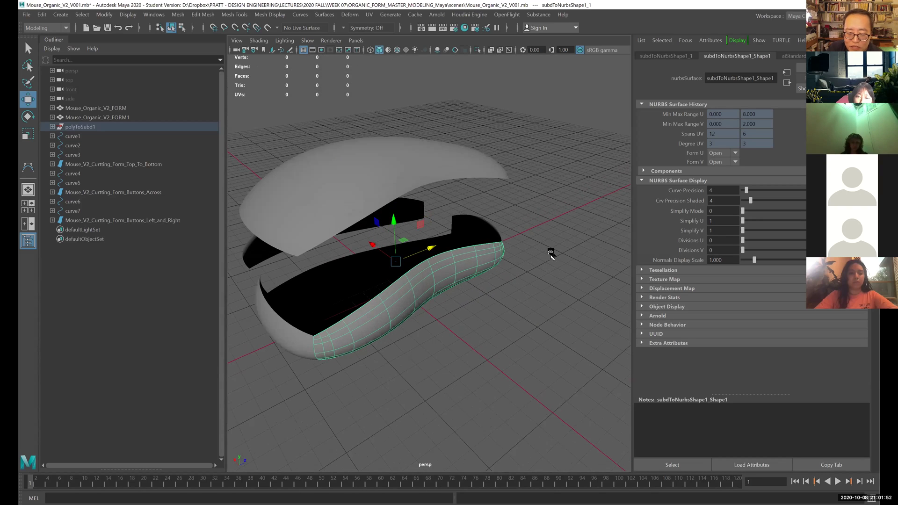
pyautogui.hotkey('ctrl', 'z')
pyautogui.hotkey('ctrl', 'z')
pyautogui.hotkey('ctrl', 'z')
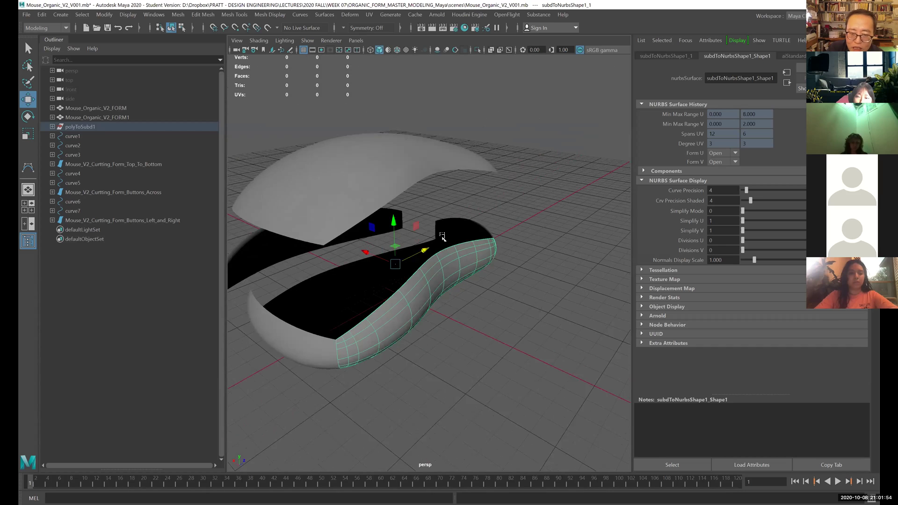
pyautogui.hotkey('ctrl', 'z')
pyautogui.hotkey('ctrl', 'z')
pyautogui.hotkey('ctrl', 'z')
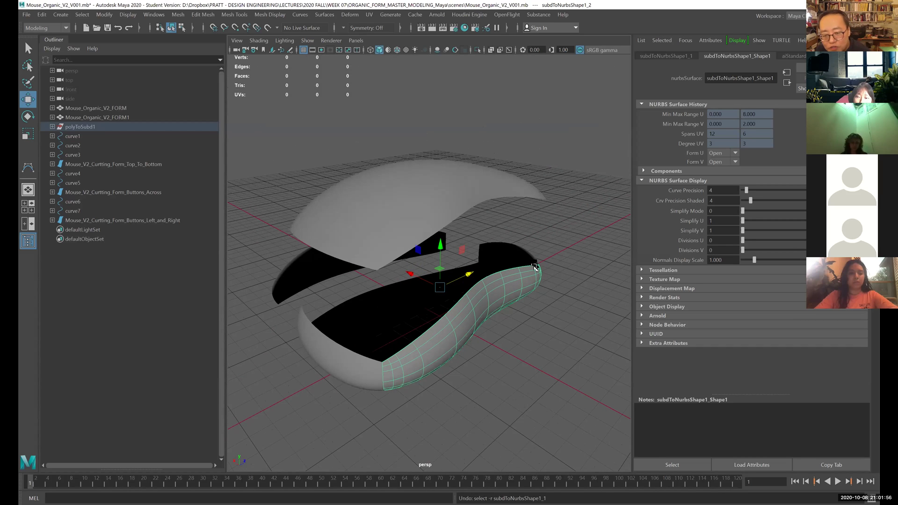
pyautogui.hotkey('ctrl', 'z')
pyautogui.hotkey('ctrl', 'z')
pyautogui.hotkey('ctrl', 'z')
pyautogui.hotkey('ctrl', 'z')
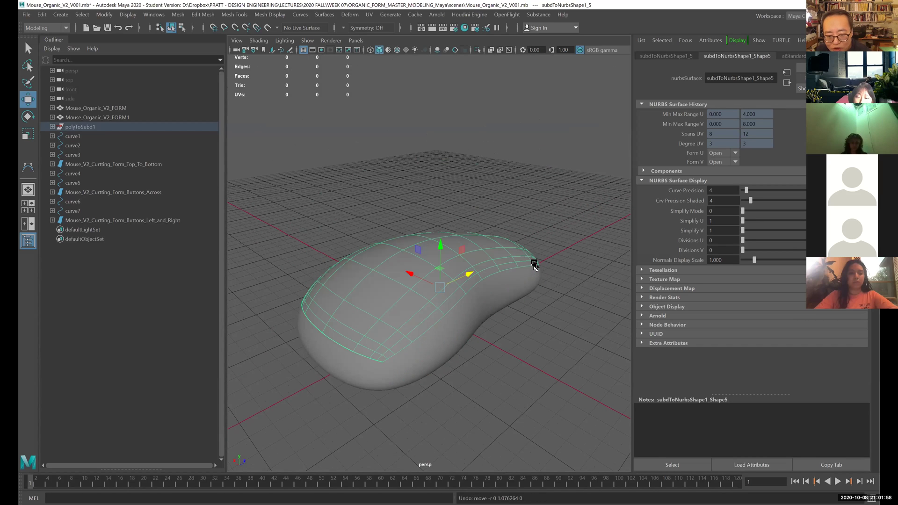
pyautogui.click(550, 278)
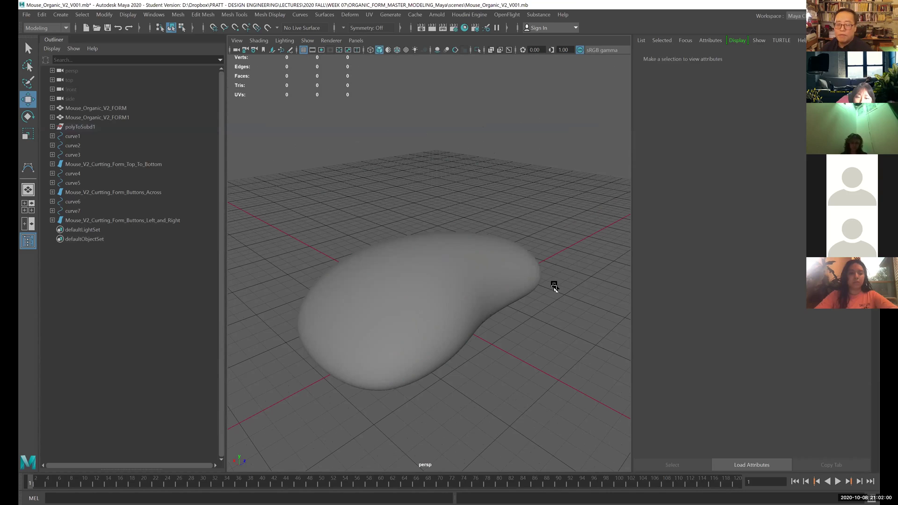
pyautogui.press('space')
pyautogui.click(454, 110)
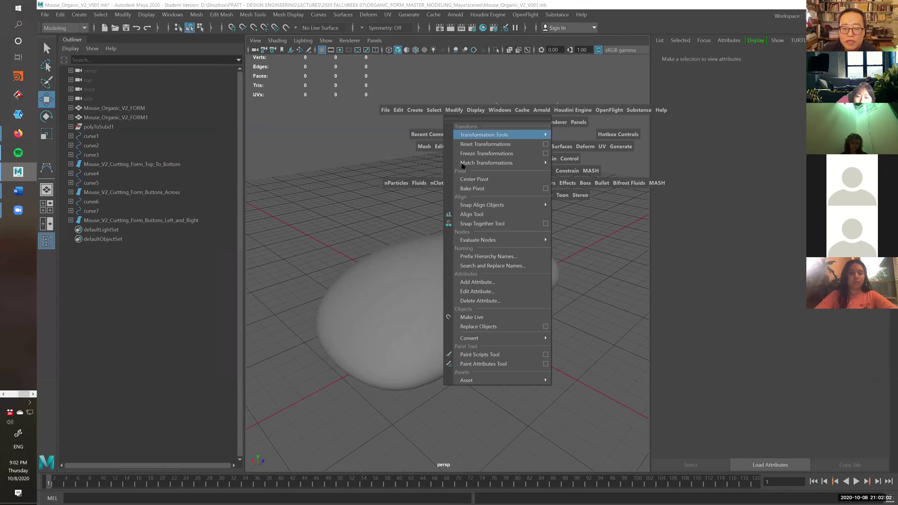
pyautogui.moveTo(491, 339)
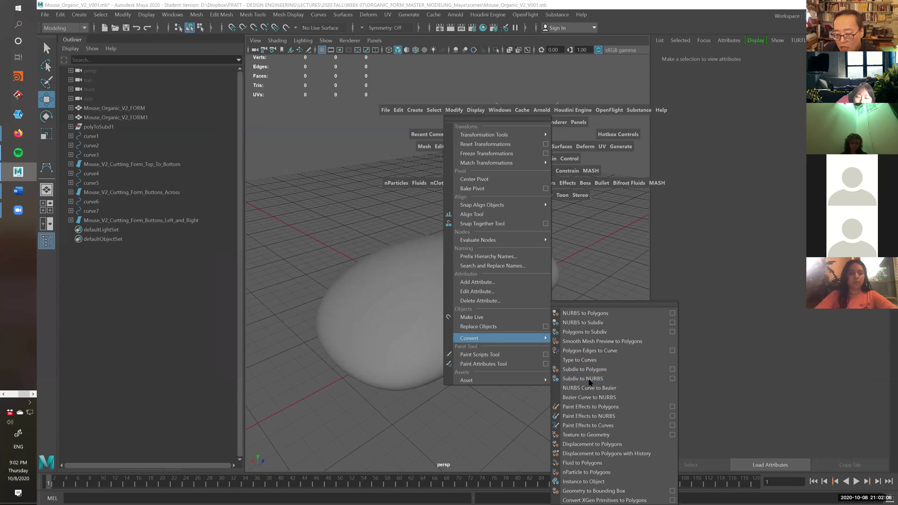
pyautogui.click(474, 406)
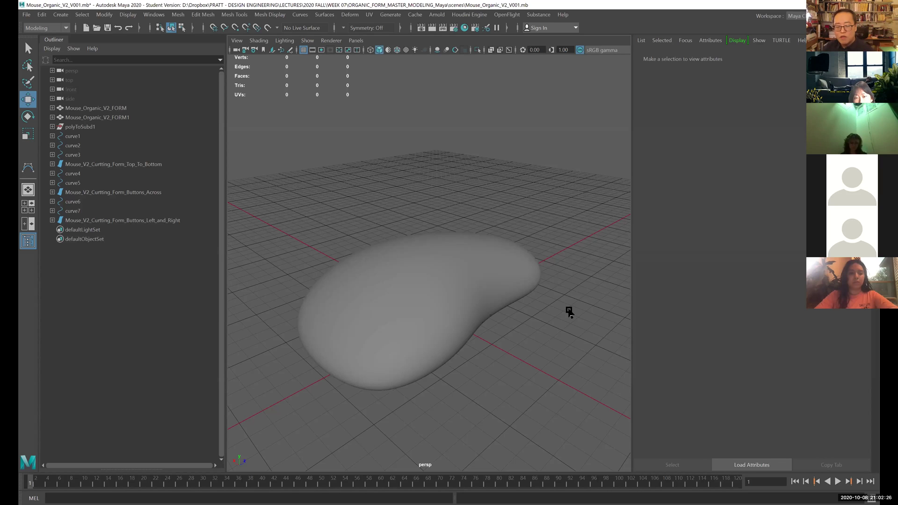
# - Inspect the unselected NURBS mouse form's surface smoothness close up and from several angles
pyautogui.keyDown('alt'); pyautogui.moveTo(532, 260); pyautogui.dragTo(496, 220, button='middle'); pyautogui.keyUp('alt')
pyautogui.keyDown('alt'); pyautogui.moveTo(496, 220); pyautogui.dragTo(529, 274, button='right'); pyautogui.keyUp('alt')
pyautogui.keyDown('alt'); pyautogui.moveTo(529, 274); pyautogui.dragTo(529, 266); pyautogui.keyUp('alt')
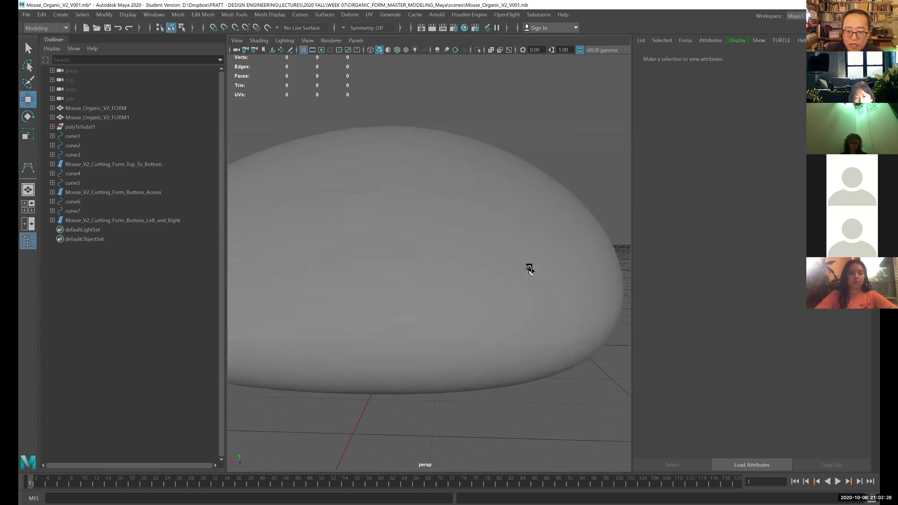
pyautogui.keyDown('alt'); pyautogui.moveTo(529, 267); pyautogui.dragTo(411, 222, button='right'); pyautogui.keyUp('alt')
pyautogui.keyDown('alt'); pyautogui.moveTo(409, 244); pyautogui.dragTo(474, 287); pyautogui.keyUp('alt')
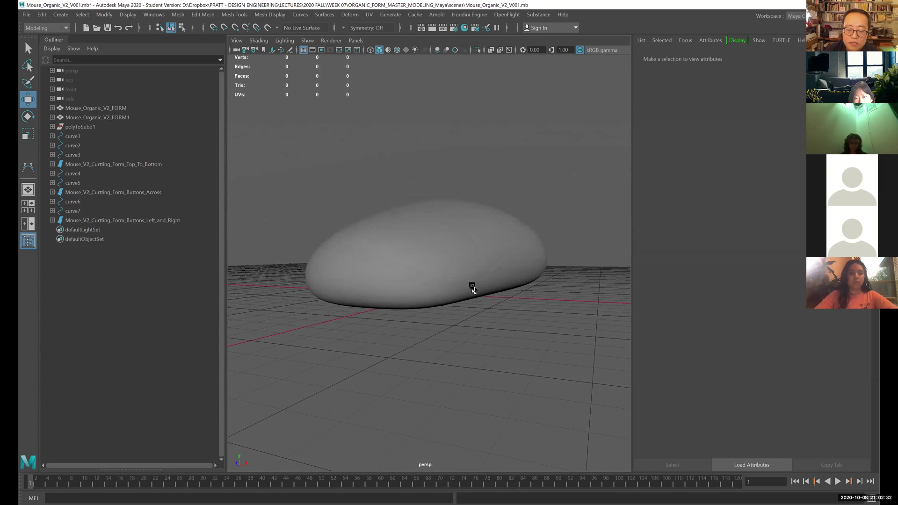
pyautogui.keyDown('alt'); pyautogui.moveTo(473, 287); pyautogui.dragTo(399, 257, button='right'); pyautogui.keyUp('alt')
pyautogui.keyDown('alt'); pyautogui.moveTo(399, 257); pyautogui.dragTo(561, 290); pyautogui.keyUp('alt')
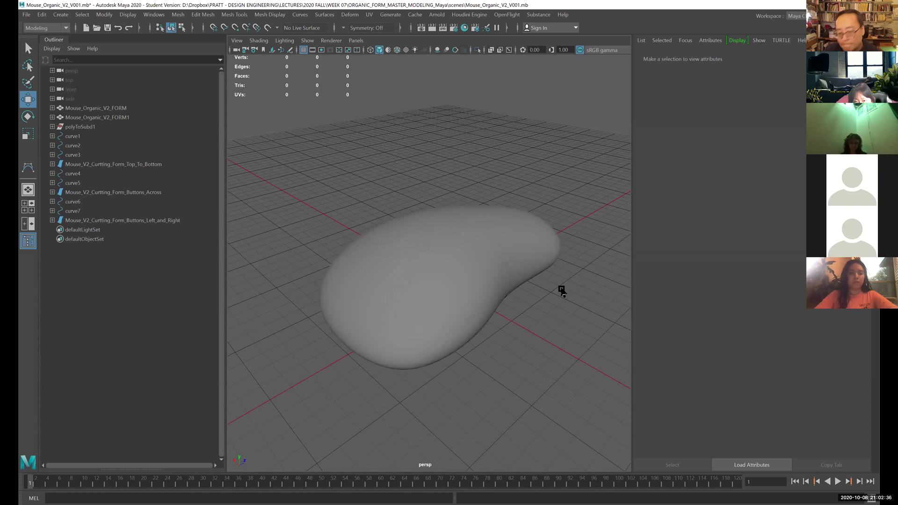
pyautogui.keyDown('alt'); pyautogui.moveTo(561, 291); pyautogui.dragTo(499, 239, button='right'); pyautogui.keyUp('alt')
pyautogui.click(499, 239)
pyautogui.keyDown('alt'); pyautogui.moveTo(522, 257); pyautogui.dragTo(546, 268); pyautogui.keyUp('alt')
pyautogui.click(553, 275)
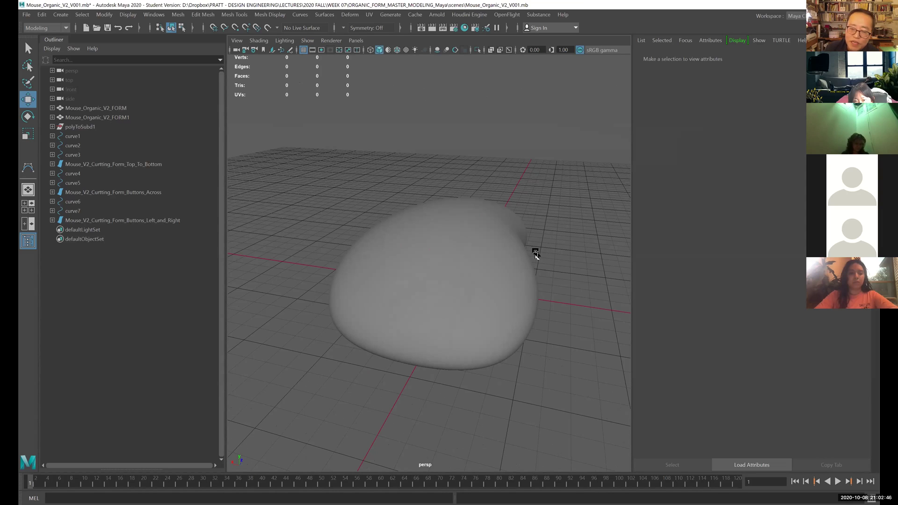
pyautogui.keyDown('alt'); pyautogui.moveTo(535, 254); pyautogui.dragTo(514, 252); pyautogui.keyUp('alt')
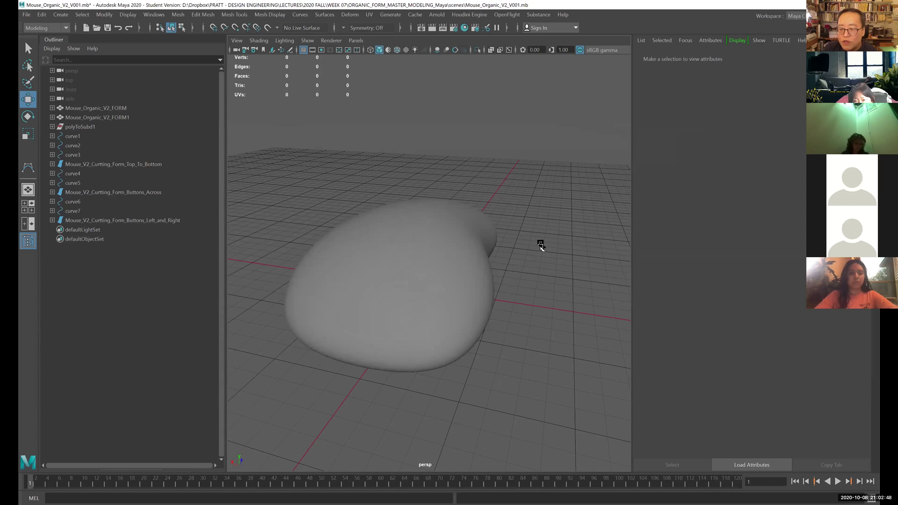
# - Show the channel attributes and try to rename the NURBS mouse form with the copied Mouse_V2_Curtting_Form name
pyautogui.hotkey('ctrl', 'a')
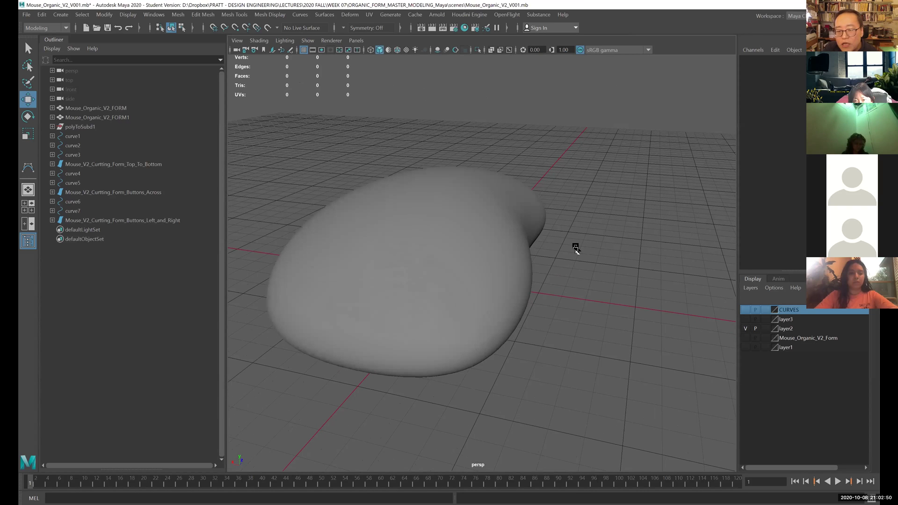
pyautogui.click(537, 236)
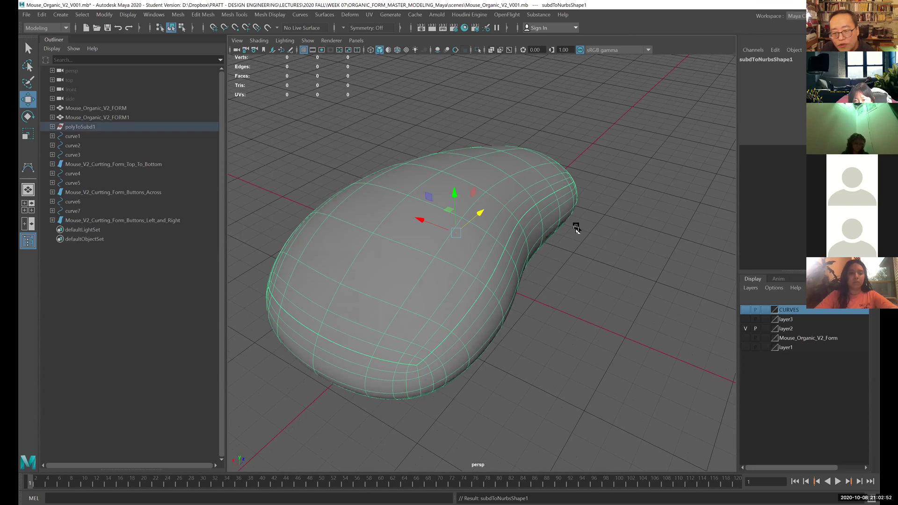
pyautogui.keyDown('alt'); pyautogui.moveTo(543, 229); pyautogui.dragTo(560, 227); pyautogui.keyUp('alt')
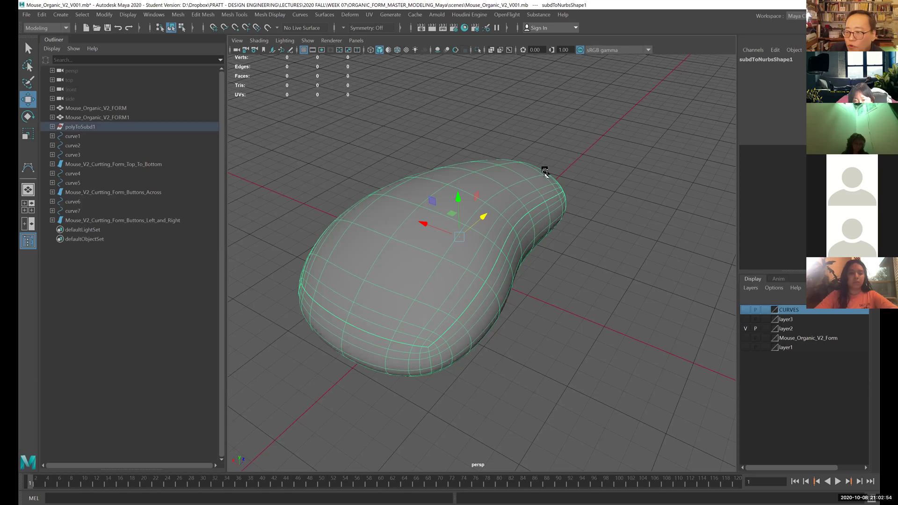
pyautogui.click(767, 60)
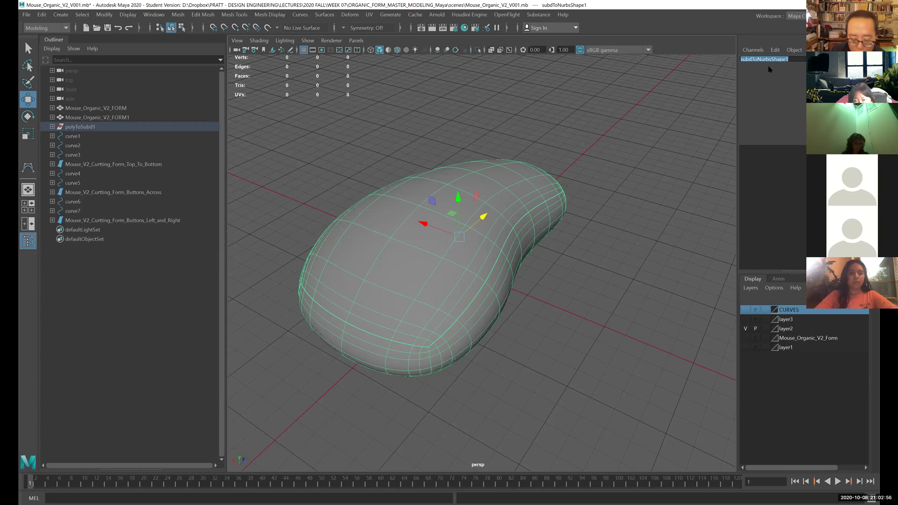
pyautogui.press('BackSpace')
pyautogui.hotkey('ctrl', 'v')
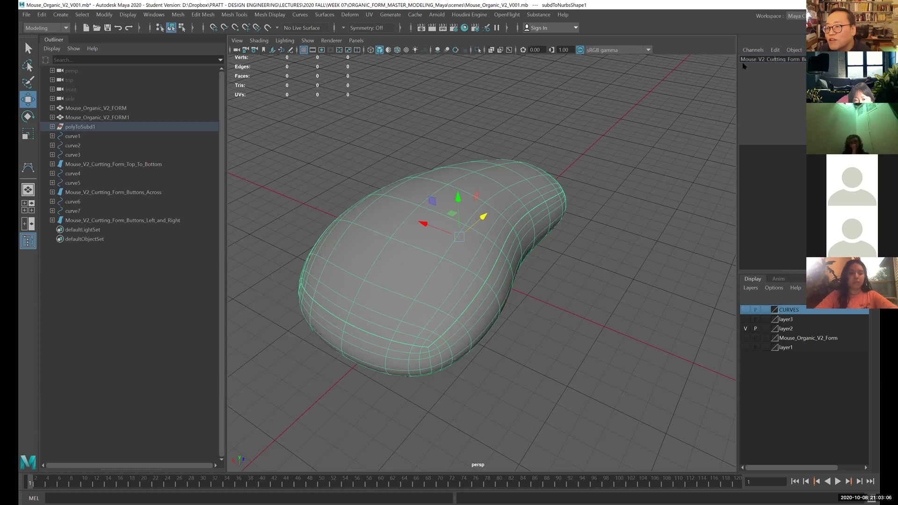
pyautogui.click(552, 122)
# - Check the CURVES layer's visibility, hide it again, and place the whole NURBS mouse form in a new display layer
pyautogui.click(746, 310)
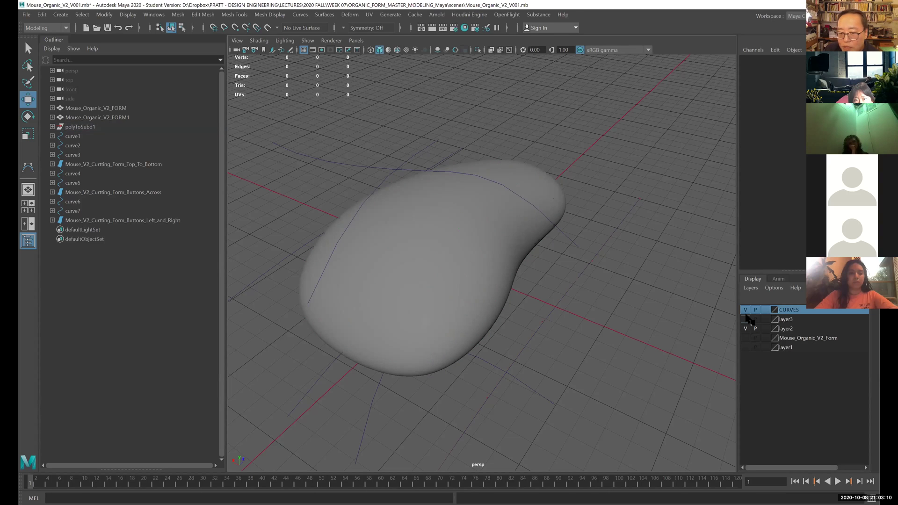
pyautogui.click(746, 311)
pyautogui.click(497, 269)
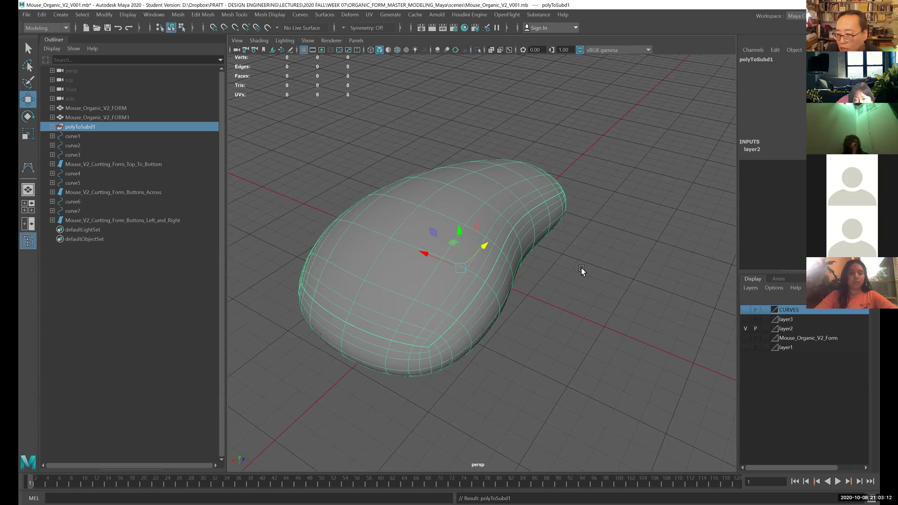
pyautogui.click(861, 298)
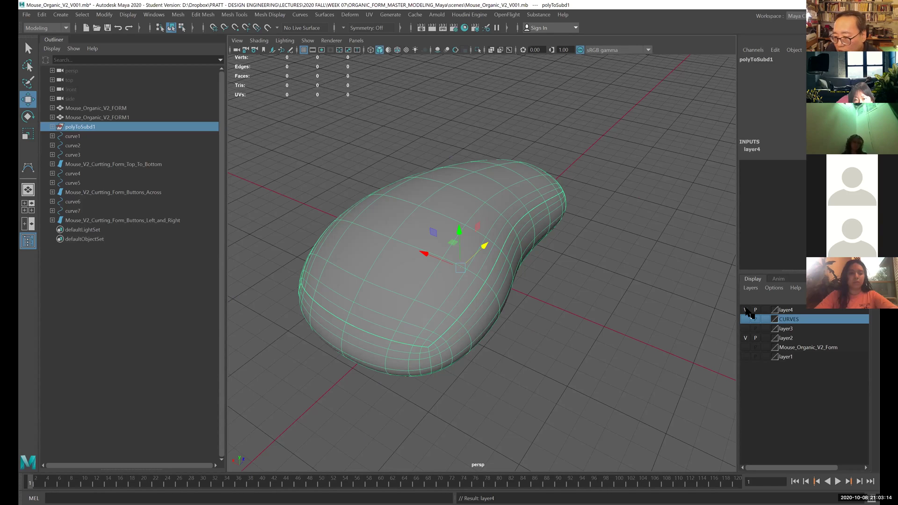
# - Hide layer4, briefly show the Mouse_Organic_V2_Form layer, and copy the name of the polygon mouse form Mouse_Organic_V2_FORM1
pyautogui.click(745, 311)
pyautogui.click(746, 348)
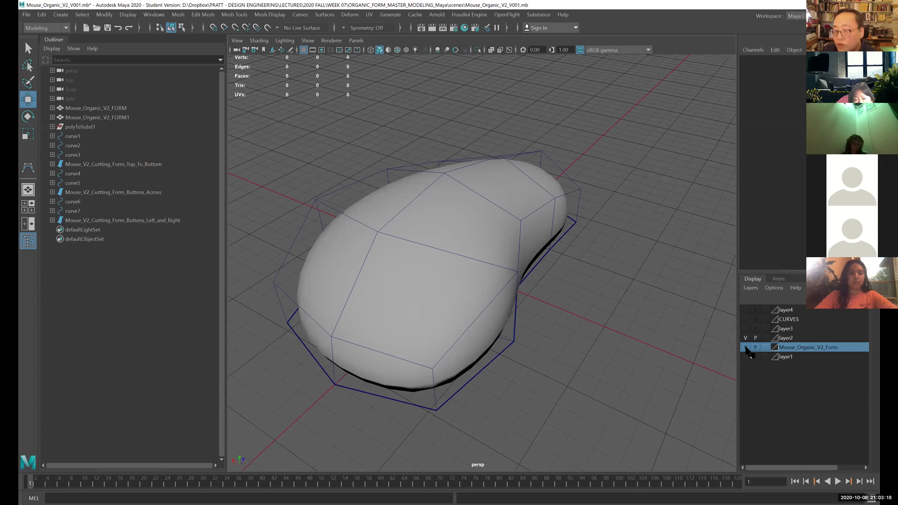
pyautogui.click(487, 262)
pyautogui.click(776, 59)
pyautogui.hotkey('ctrl', 'c')
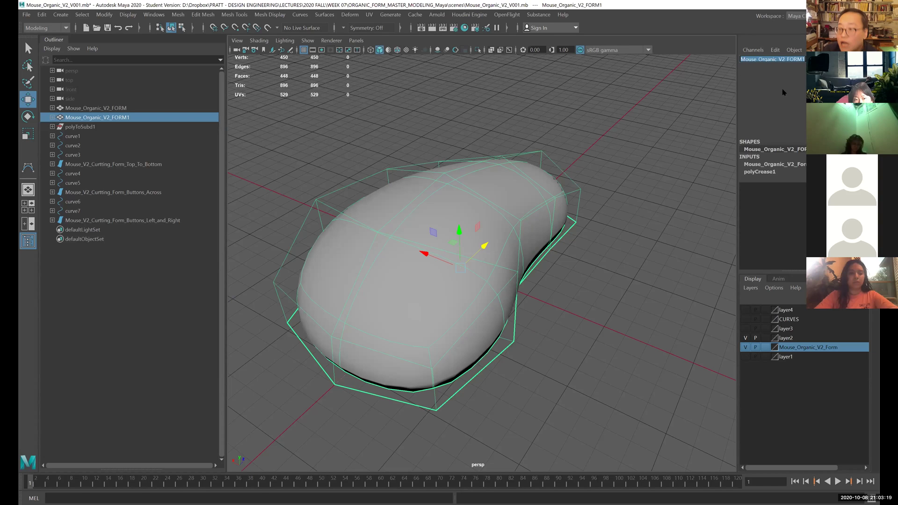
pyautogui.click(746, 348)
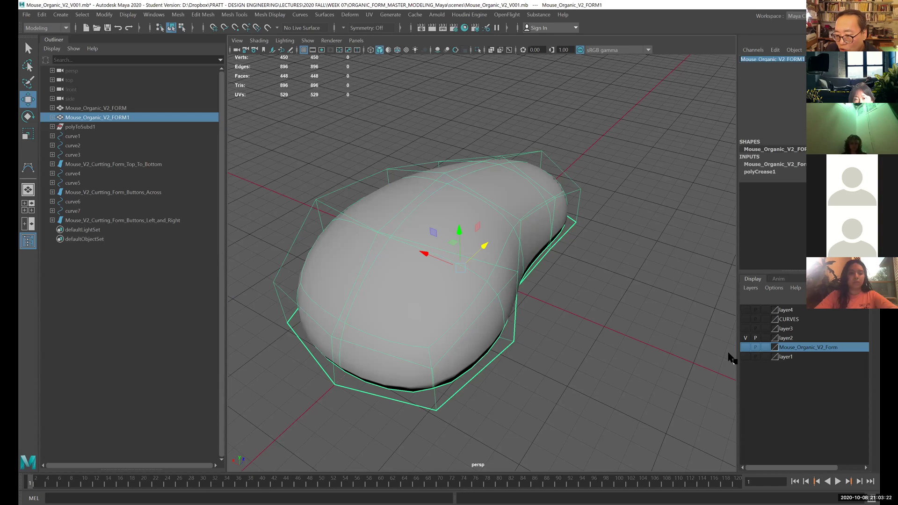
# - Show layer4 again and rename the whole NURBS mouse form to Mouse_Organic_V2_FORM_NURBs, based on the copied name
pyautogui.click(746, 310)
pyautogui.click(517, 177)
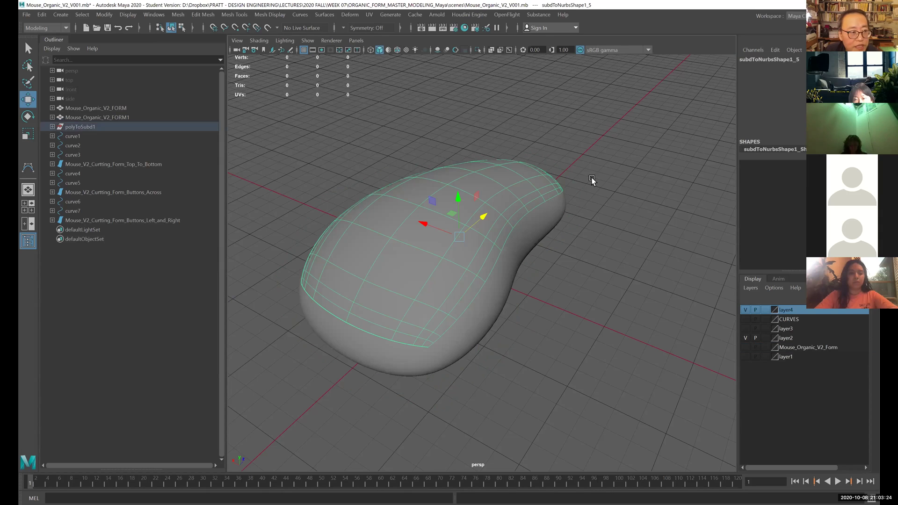
pyautogui.press('Up')
pyautogui.click(794, 59)
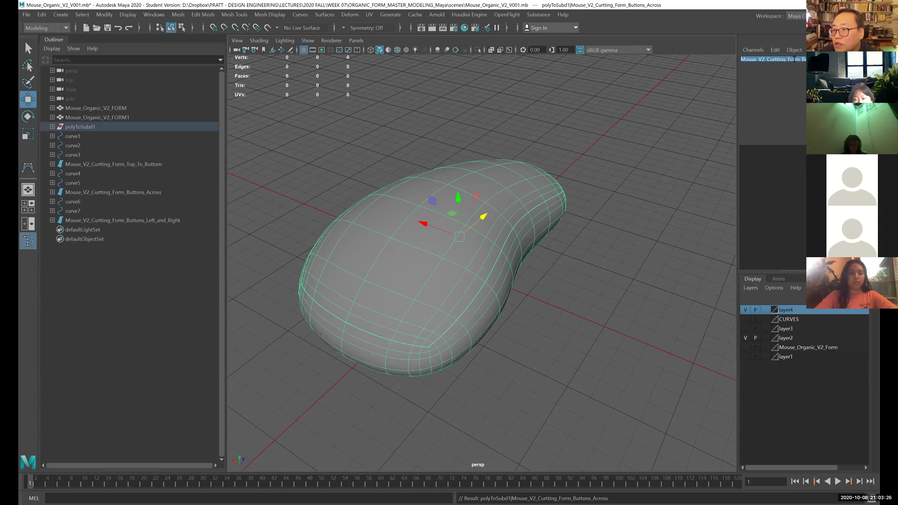
pyautogui.press('BackSpace')
pyautogui.hotkey('ctrl', 'v')
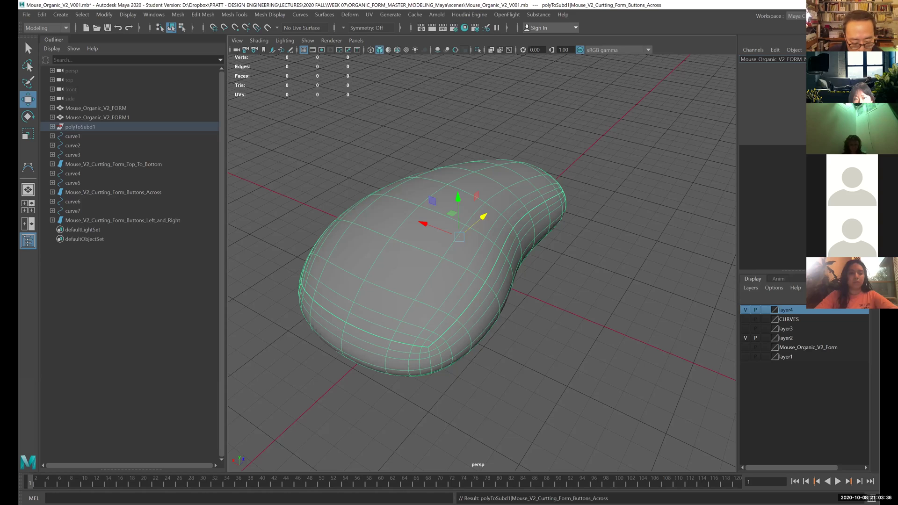
pyautogui.press('Return')
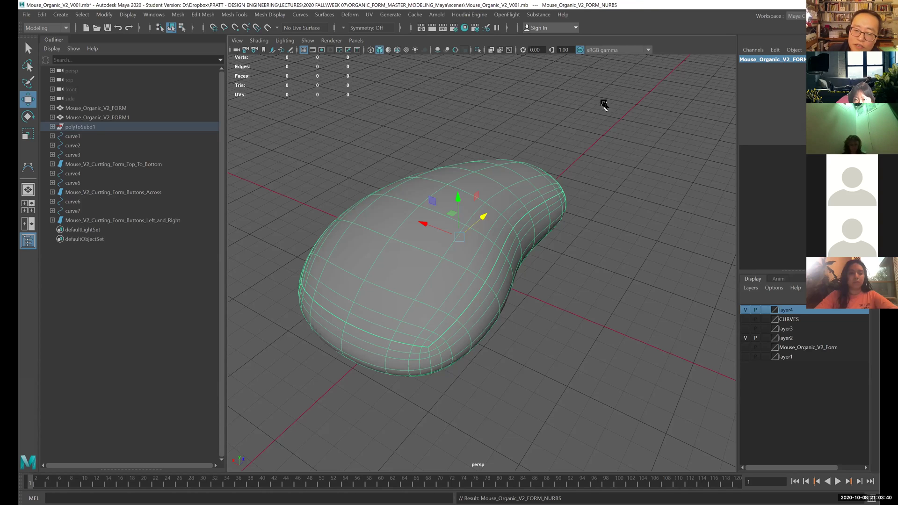
# - Copy the NURBS mouse form's name and rename layer4 to Mouse_Organic_V2_FORM_NURBs
pyautogui.keyDown('alt'); pyautogui.moveTo(545, 175); pyautogui.dragTo(586, 155); pyautogui.keyUp('alt')
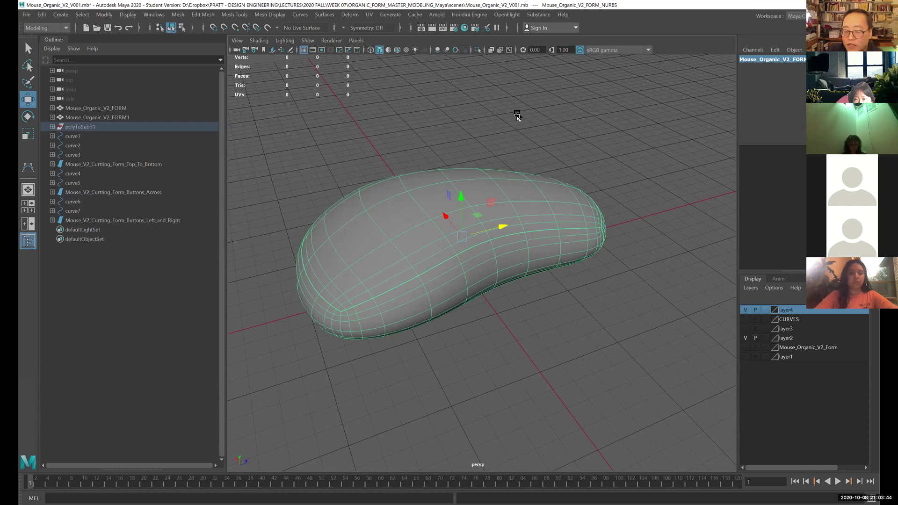
pyautogui.keyDown('alt'); pyautogui.moveTo(518, 114); pyautogui.dragTo(532, 127); pyautogui.keyUp('alt')
pyautogui.keyDown('alt'); pyautogui.moveTo(589, 155); pyautogui.dragTo(630, 223); pyautogui.keyUp('alt')
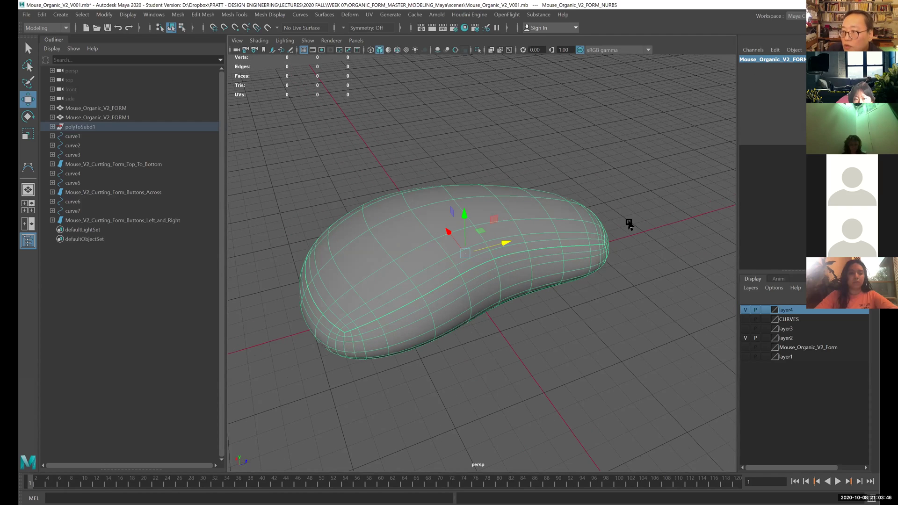
pyautogui.doubleClick(793, 61)
pyautogui.hotkey('ctrl', 'c')
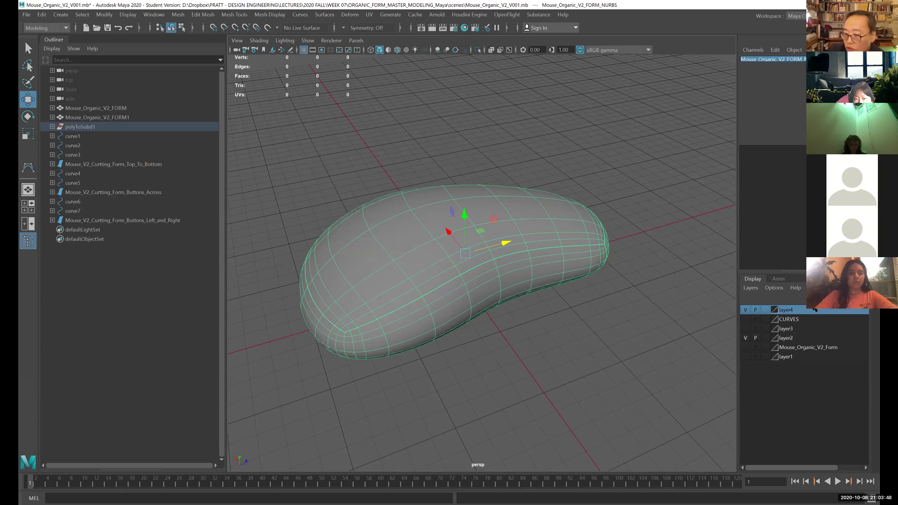
pyautogui.doubleClick(787, 315)
pyautogui.hotkey('ctrl', 'v')
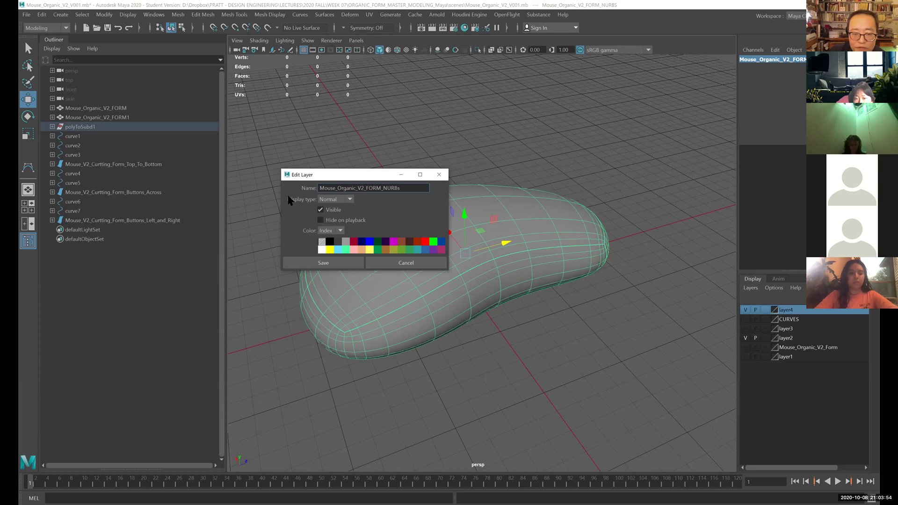
pyautogui.click(352, 266)
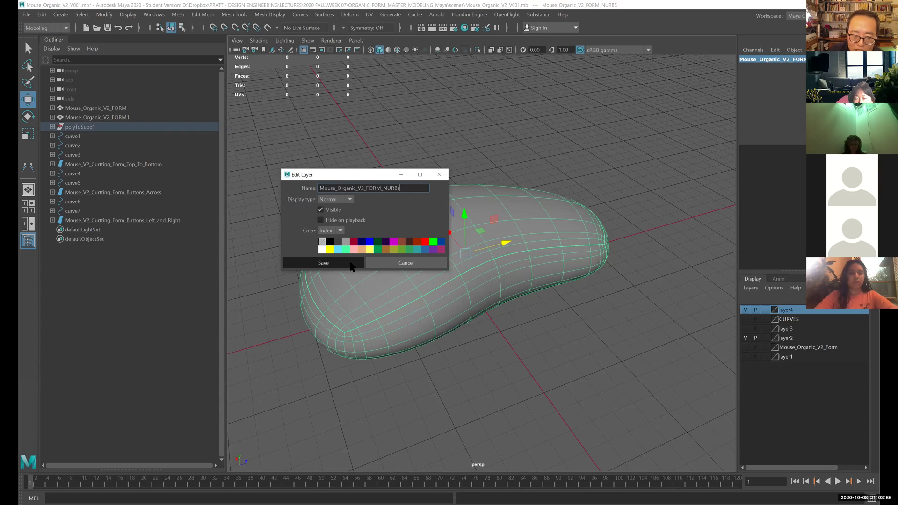
# - Clear the selection and check the NURBS form layer by hiding it and showing it again
pyautogui.click(535, 317)
pyautogui.keyDown('alt'); pyautogui.moveTo(535, 317); pyautogui.dragTo(611, 314); pyautogui.keyUp('alt')
pyautogui.click(745, 310)
pyautogui.click(746, 309)
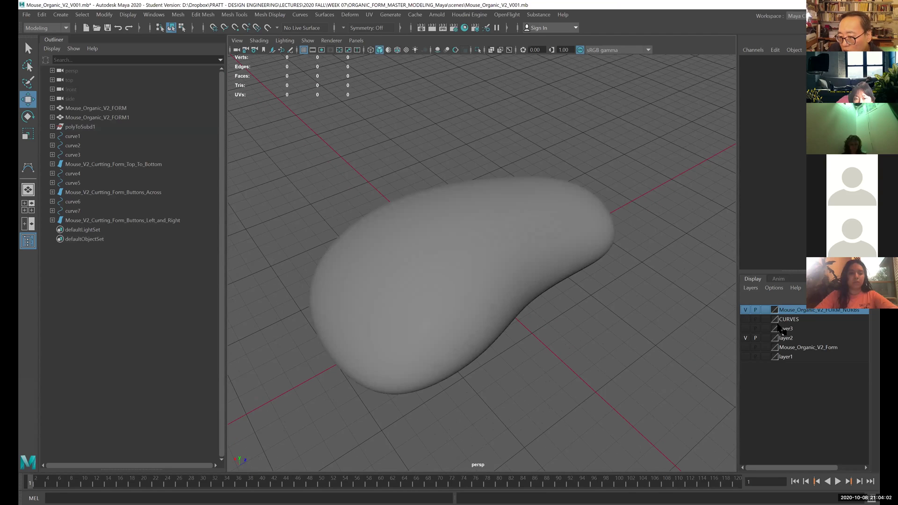
# - Show layer3 and correct the name of the surface cutting across the mouse to Mouse_V2_Cutting_Form_Buttons_Across
pyautogui.click(785, 329)
pyautogui.click(746, 329)
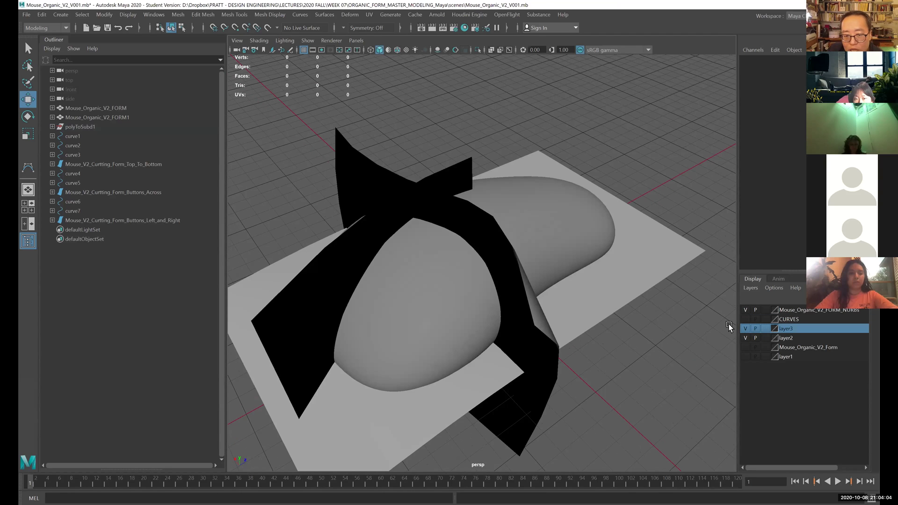
pyautogui.click(477, 209)
pyautogui.scroll(-4, 476, 205)
pyautogui.click(779, 59)
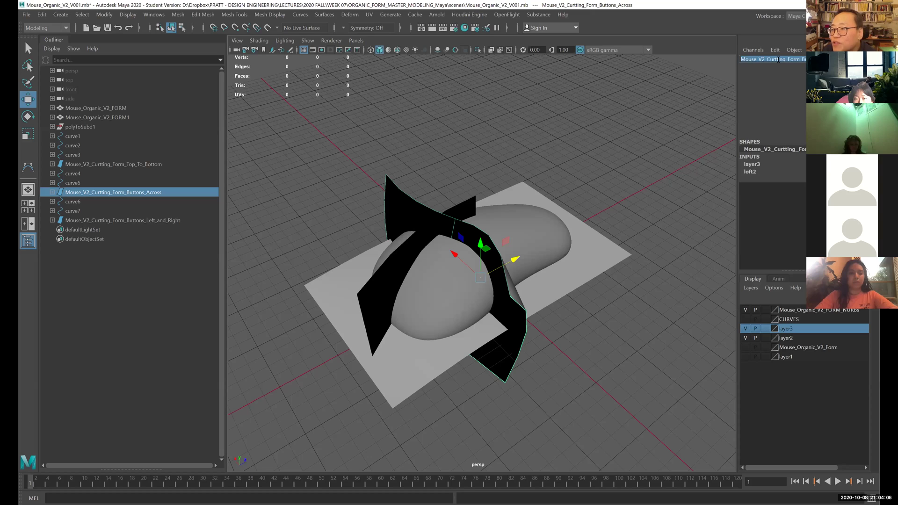
pyautogui.press('BackSpace')
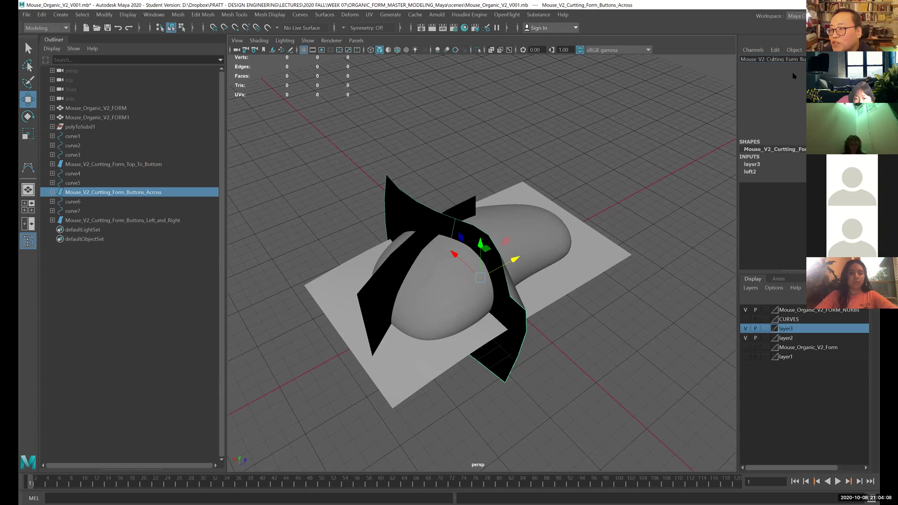
pyautogui.press('Return')
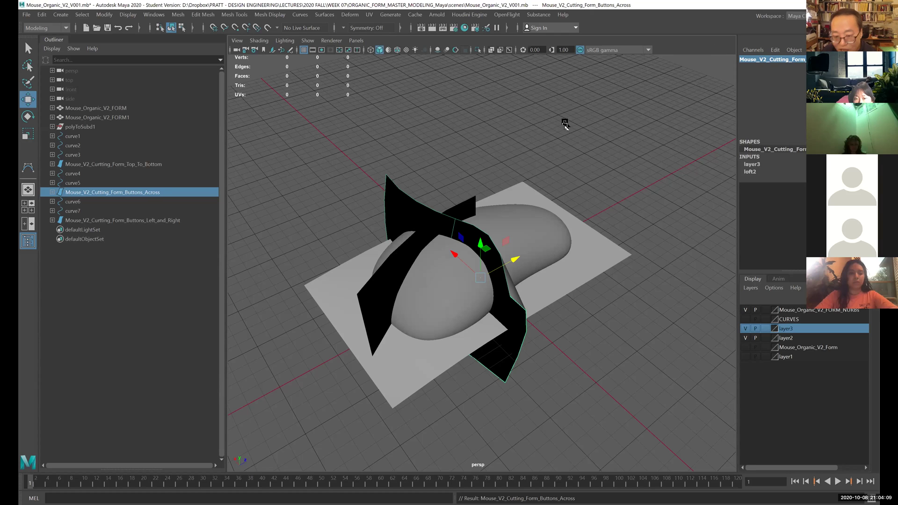
# - Correct the name of the surface separating the two buttons to Mouse_V2_Cutting_Form_Buttons_Left_and_Right and clear the selection
pyautogui.click(466, 207)
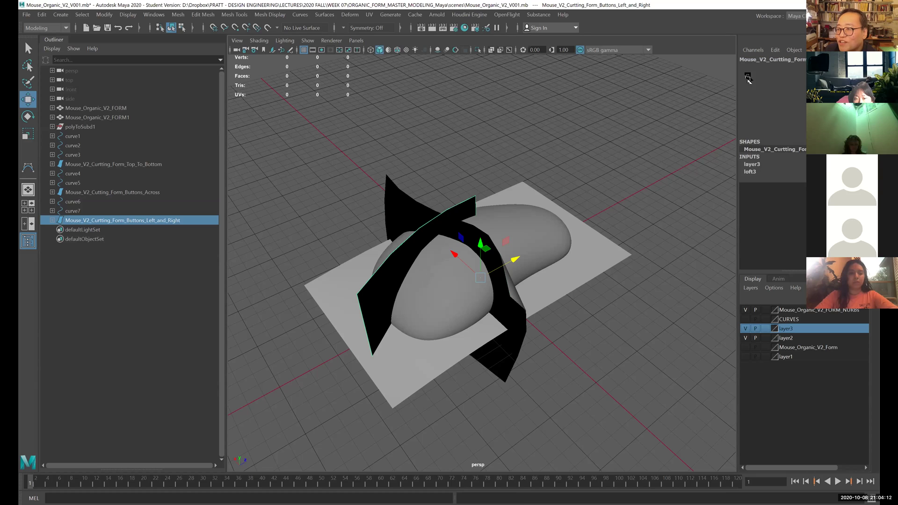
pyautogui.click(775, 59)
pyautogui.click(780, 59)
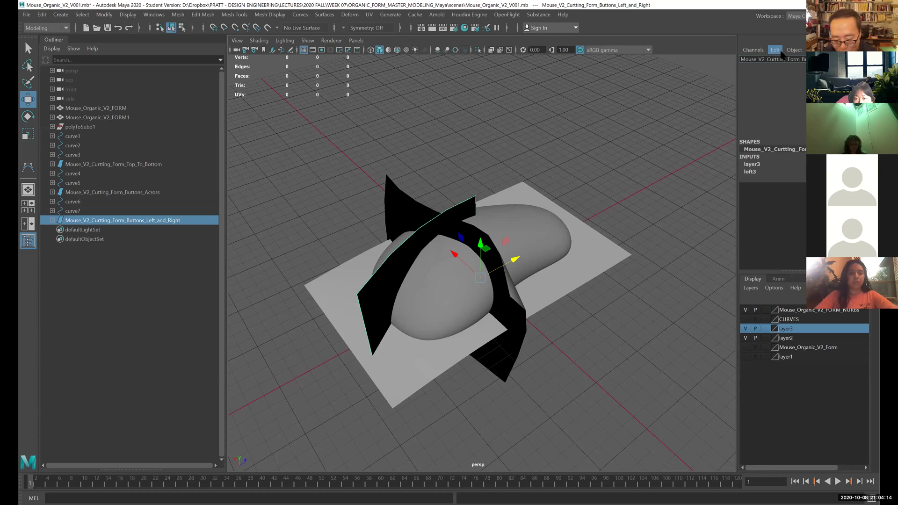
pyautogui.press('BackSpace')
pyautogui.press('Return')
pyautogui.click(532, 112)
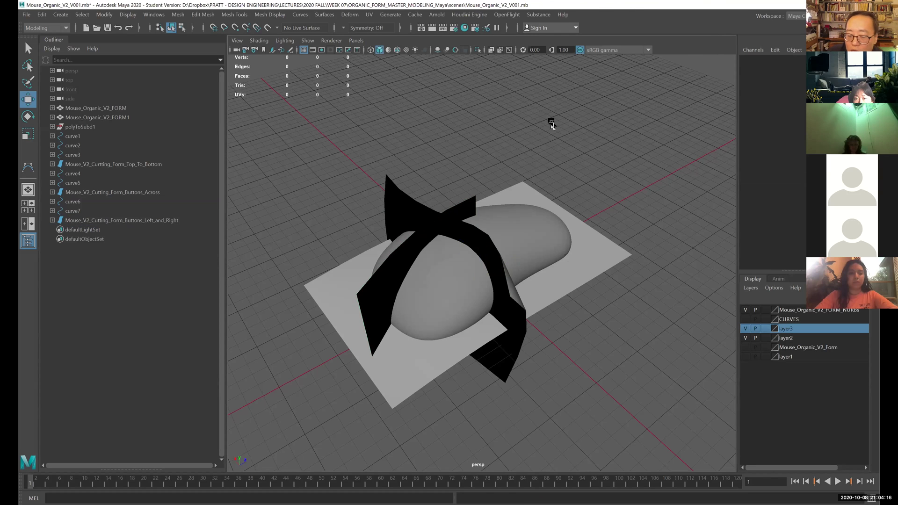
pyautogui.keyDown('alt'); pyautogui.moveTo(549, 124); pyautogui.dragTo(609, 199); pyautogui.keyUp('alt')
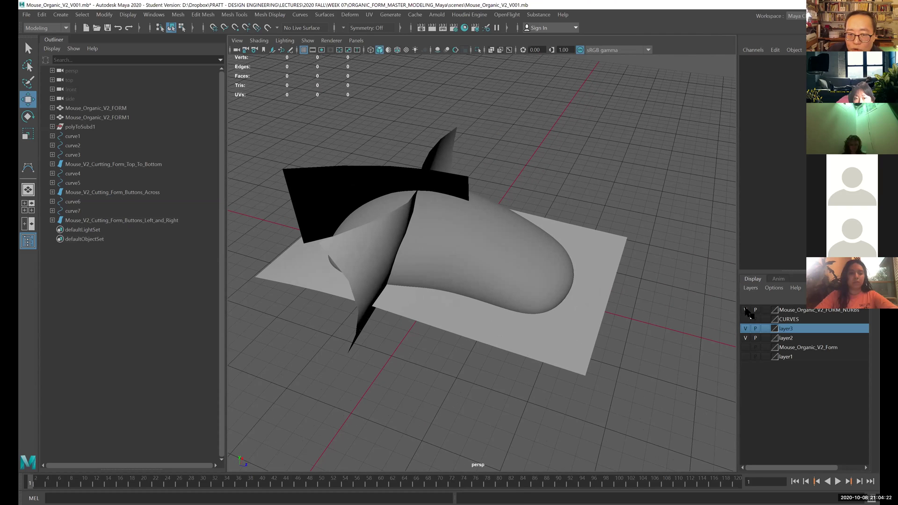
# - Rename layer3 to Mouse_V2_Cutting_Forms, reusing the copied name of the Buttons_Across surface without its ending
pyautogui.click(452, 141)
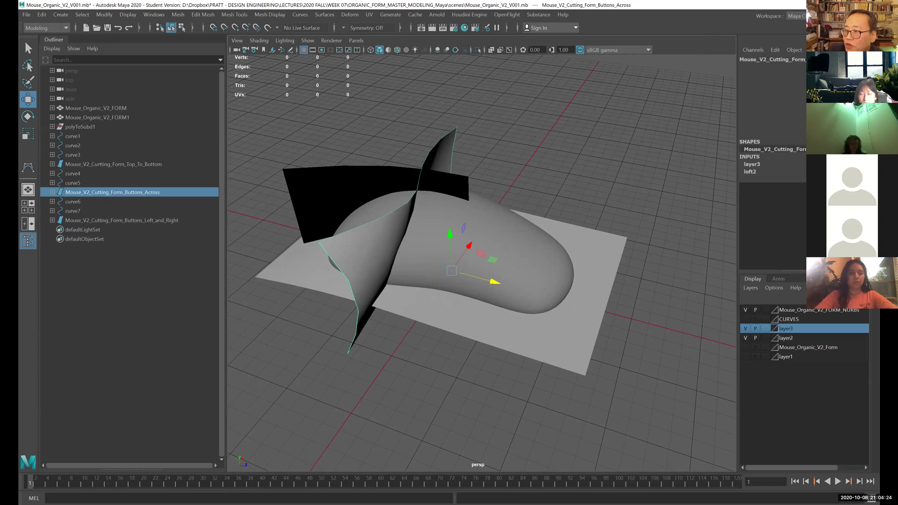
pyautogui.click(817, 59)
pyautogui.hotkey('ctrl', 'c')
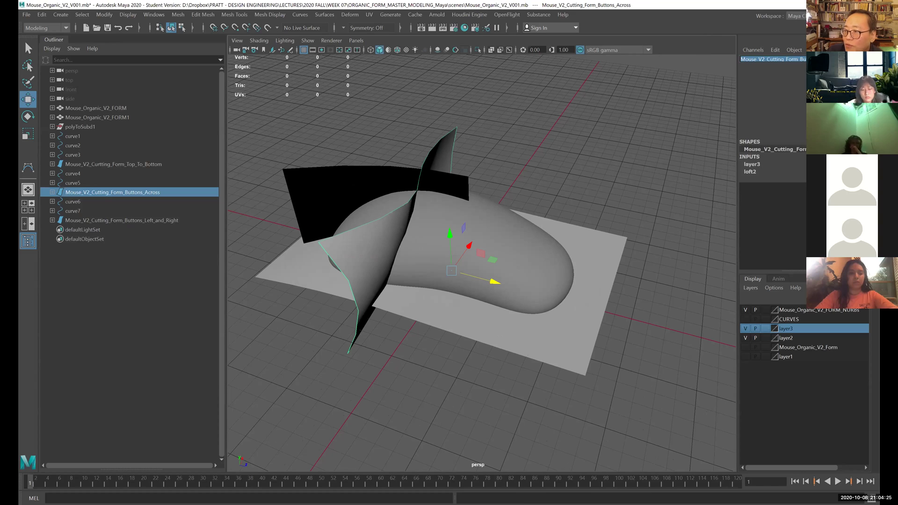
pyautogui.doubleClick(786, 328)
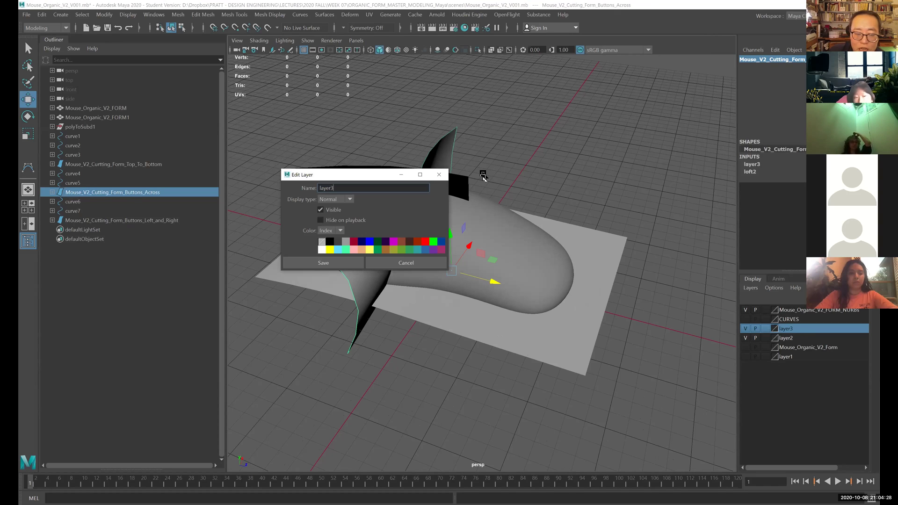
pyautogui.press('BackSpace')
pyautogui.press('BackSpace')
pyautogui.press('BackSpace')
pyautogui.press('BackSpace')
pyautogui.press('BackSpace')
pyautogui.press('BackSpace')
pyautogui.hotkey('ctrl', 'v')
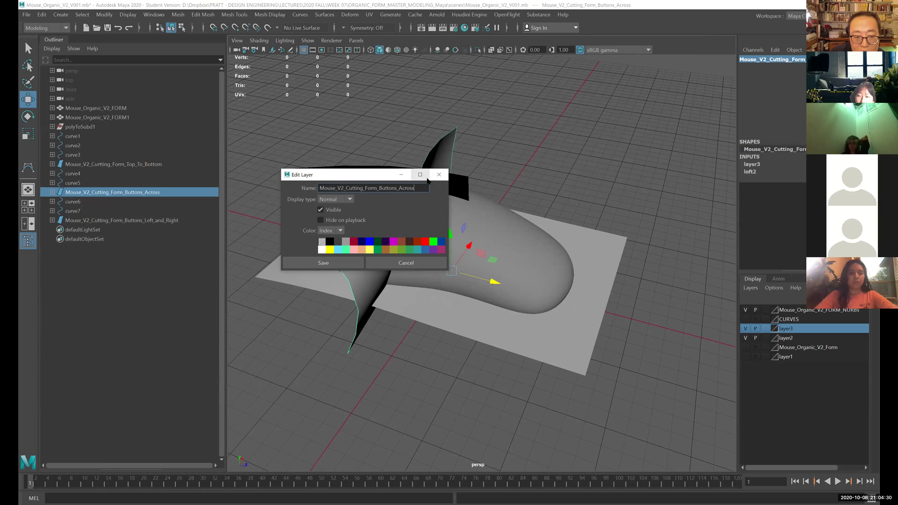
pyautogui.moveTo(379, 188); pyautogui.dragTo(440, 190)
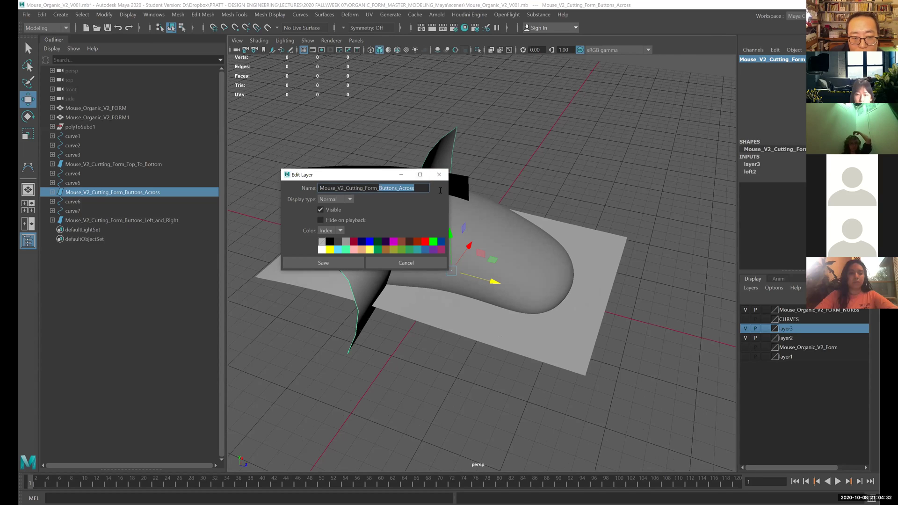
pyautogui.press('BackSpace')
pyautogui.press('BackSpace')
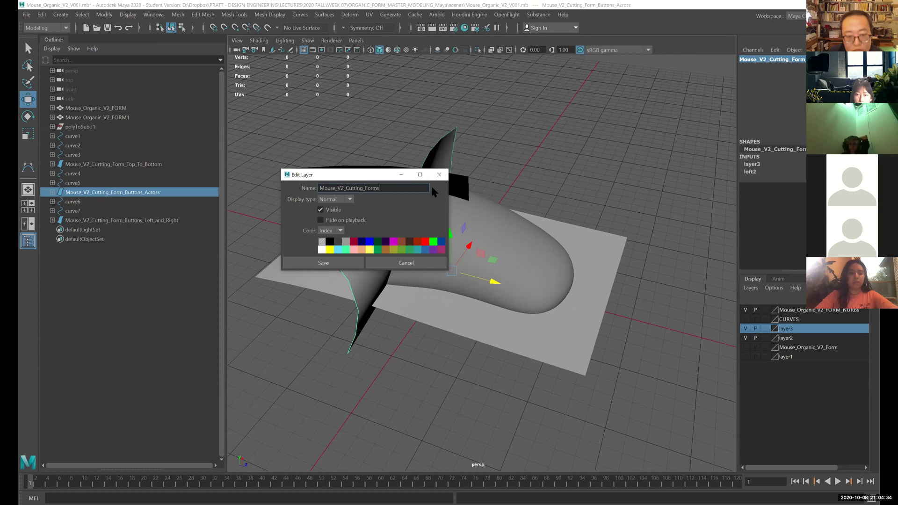
pyautogui.click(336, 263)
pyautogui.keyDown('alt'); pyautogui.moveTo(525, 233); pyautogui.dragTo(538, 199); pyautogui.keyUp('alt')
pyautogui.click(544, 194)
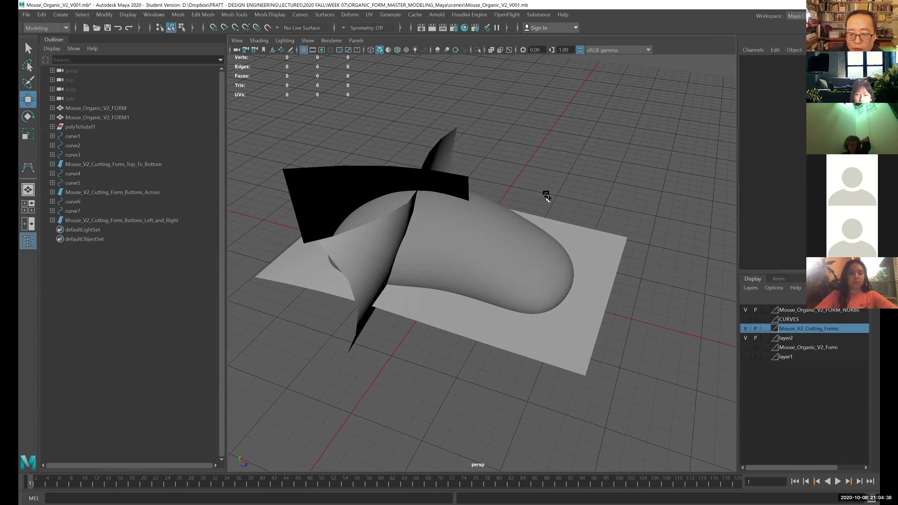
# - Save the scene as a new version named Mouse_Organic_V2_V002 in the scenes folder
pyautogui.keyDown('alt'); pyautogui.moveTo(524, 173); pyautogui.dragTo(542, 181, button='middle'); pyautogui.keyUp('alt')
pyautogui.press('space')
pyautogui.click(397, 125)
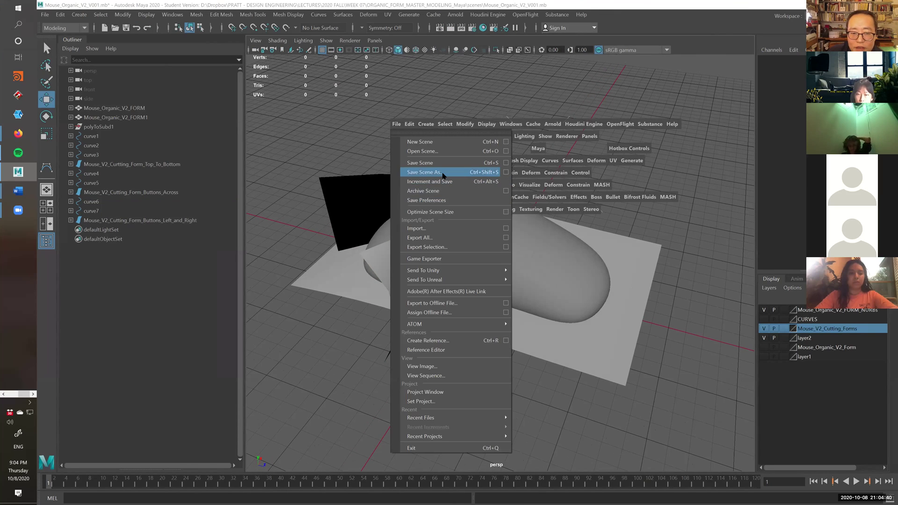
pyautogui.click(443, 173)
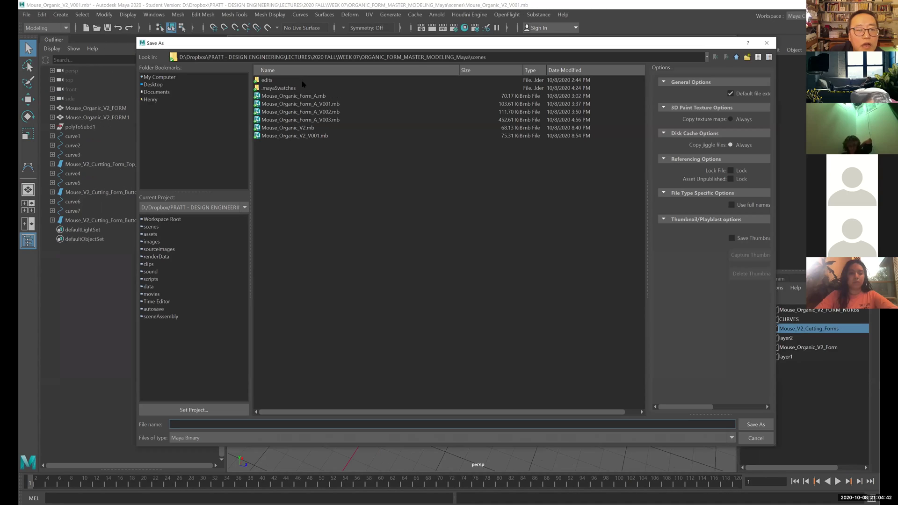
pyautogui.click(323, 136)
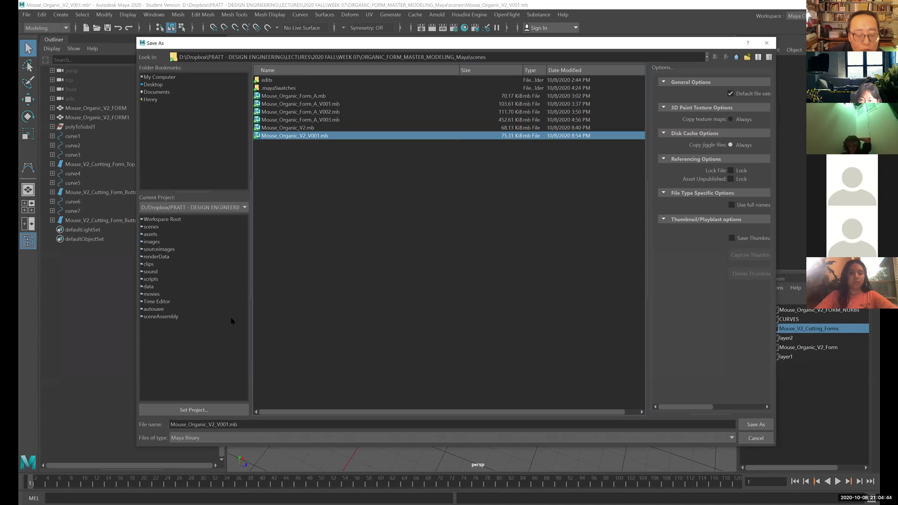
pyautogui.click(226, 426)
pyautogui.moveTo(226, 425); pyautogui.dragTo(239, 425)
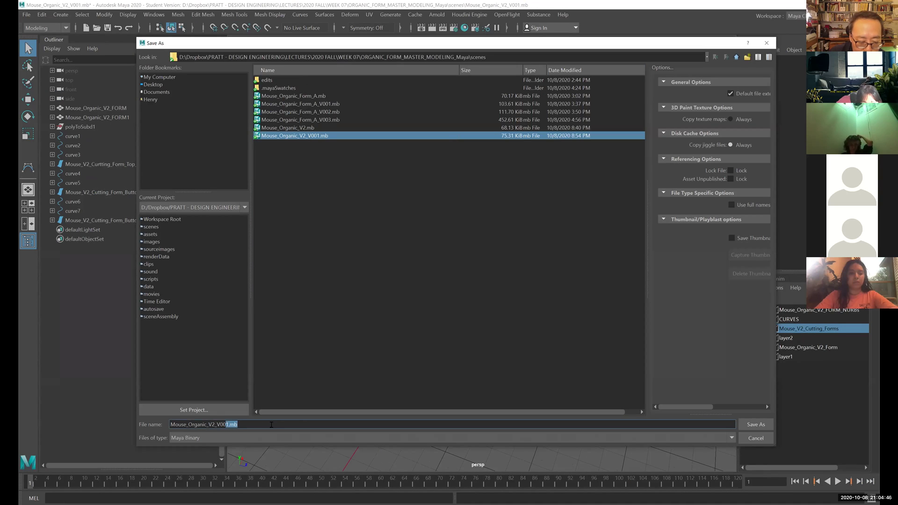
pyautogui.write('2')
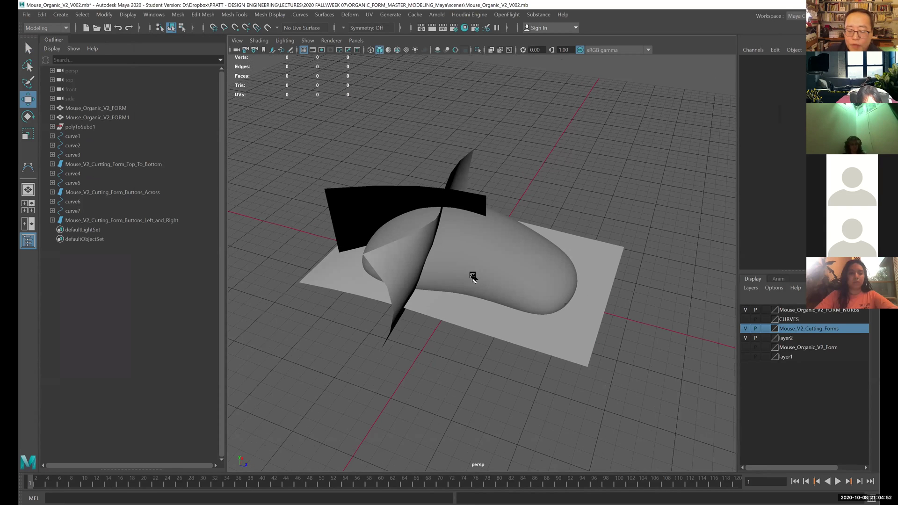
# - Expand the mouse form's polyToSubd1 group and examine how its nested Mouse_Organic_V2_FORM_NURBS group and surface patches relate
pyautogui.keyDown('alt'); pyautogui.moveTo(526, 281); pyautogui.dragTo(531, 260); pyautogui.keyUp('alt')
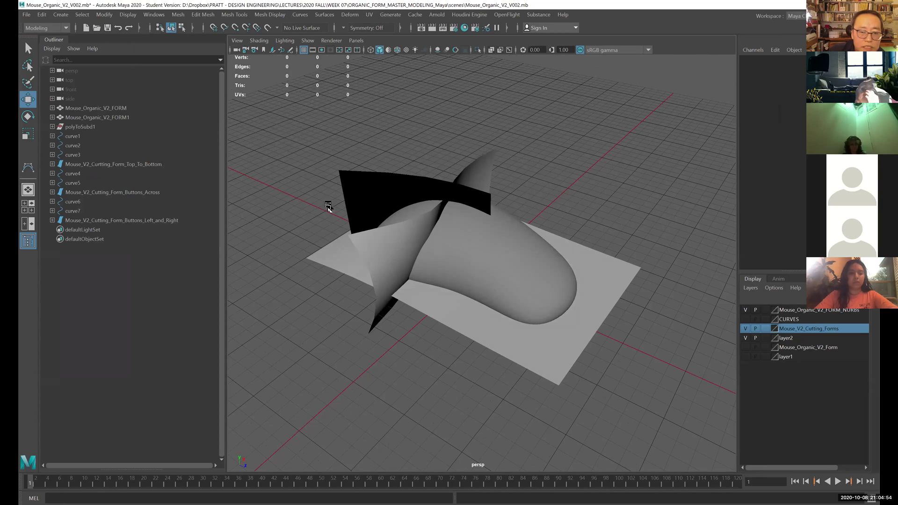
pyautogui.click(480, 246)
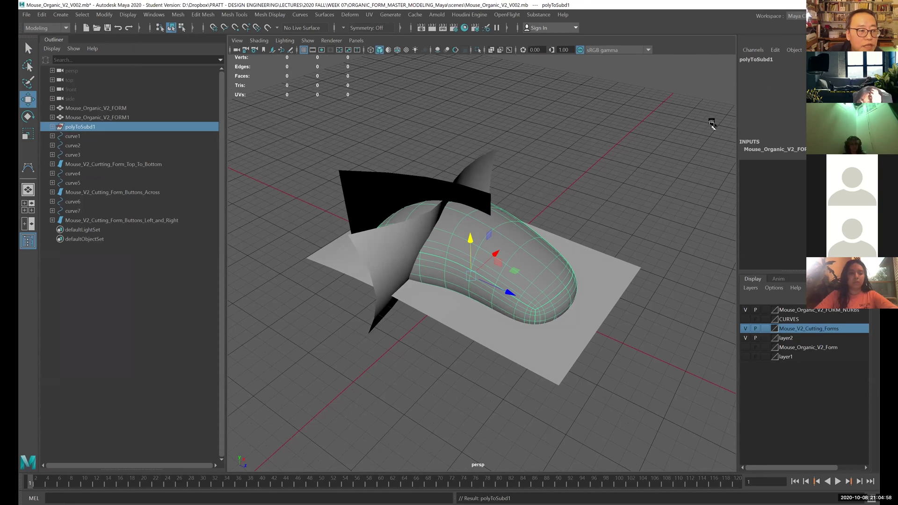
pyautogui.click(415, 132)
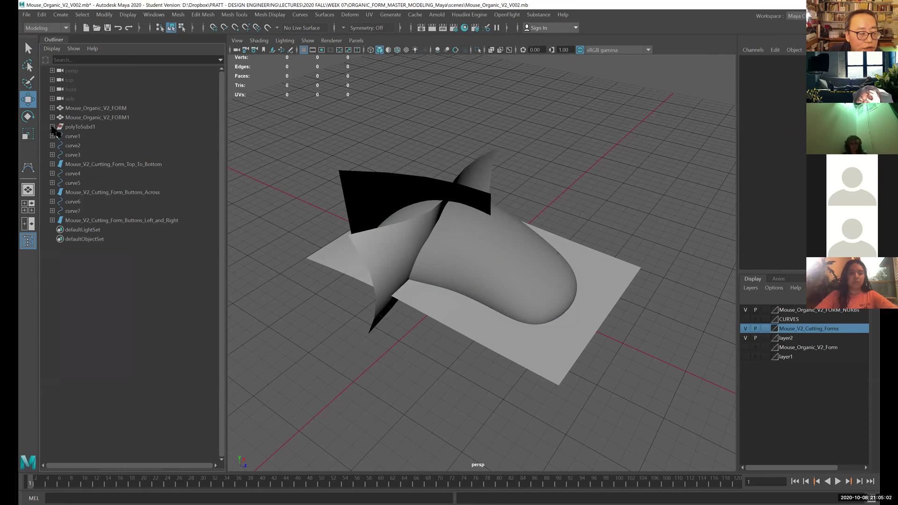
pyautogui.click(52, 127)
pyautogui.click(92, 136)
pyautogui.click(58, 136)
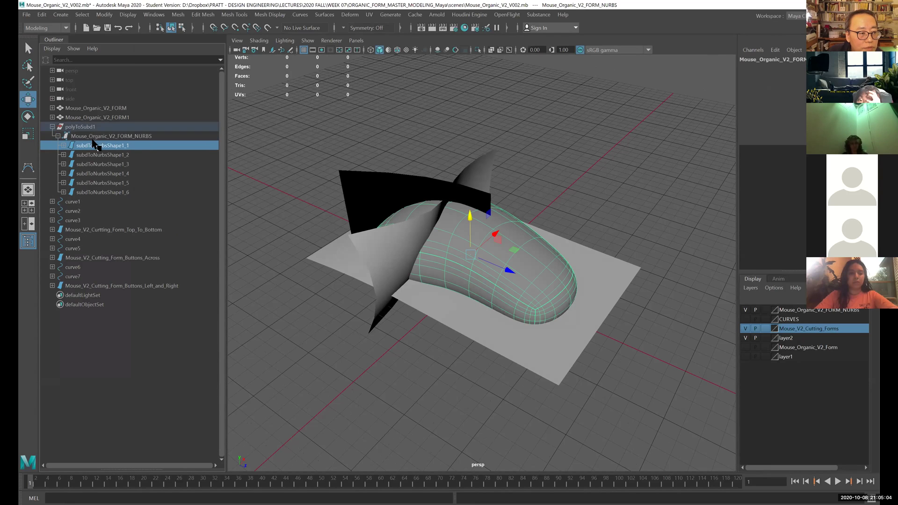
pyautogui.click(98, 158)
pyautogui.click(98, 172)
pyautogui.click(95, 146)
pyautogui.click(89, 136)
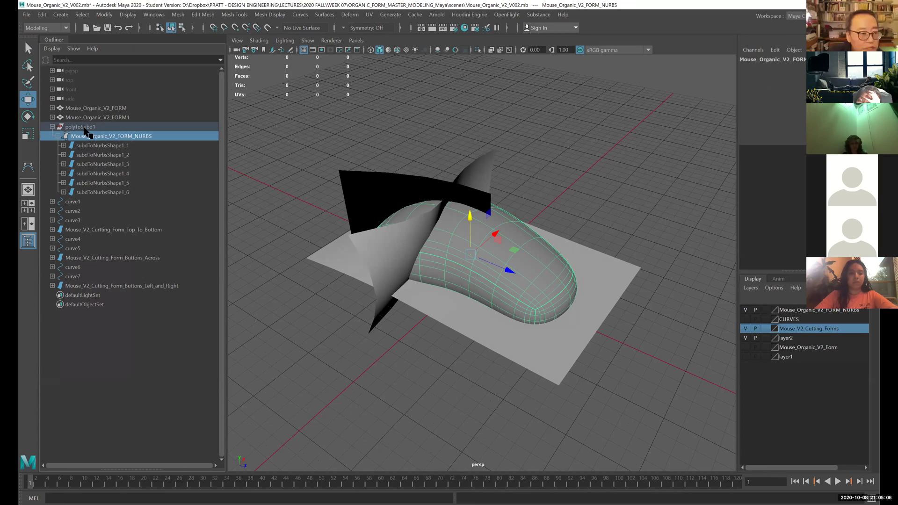
pyautogui.click(84, 127)
pyautogui.click(93, 136)
pyautogui.click(84, 126)
pyautogui.click(94, 136)
pyautogui.click(85, 127)
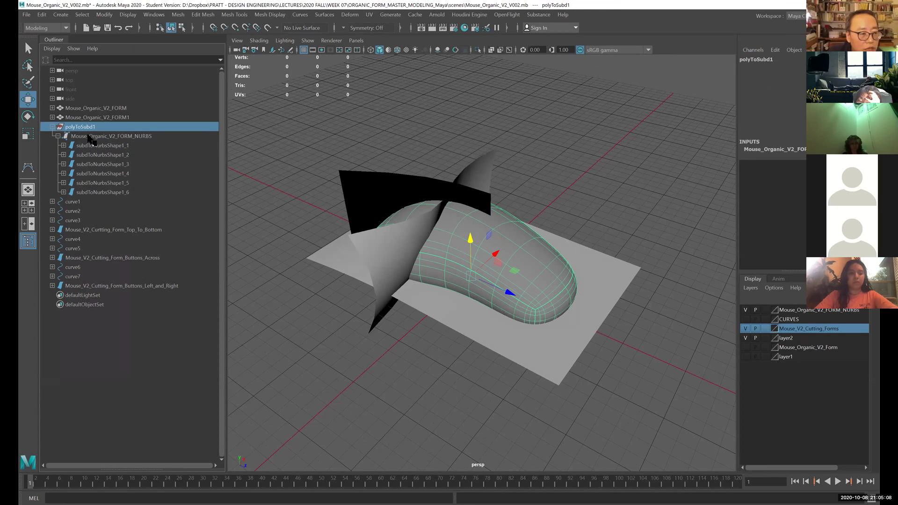
# - Rename the polyToSubd1 group to Mouse_Organic_V2_FORM_NURBS by reusing the child group's copied name, and clear the selection
pyautogui.doubleClick(133, 136)
pyautogui.hotkey('ctrl', 'c')
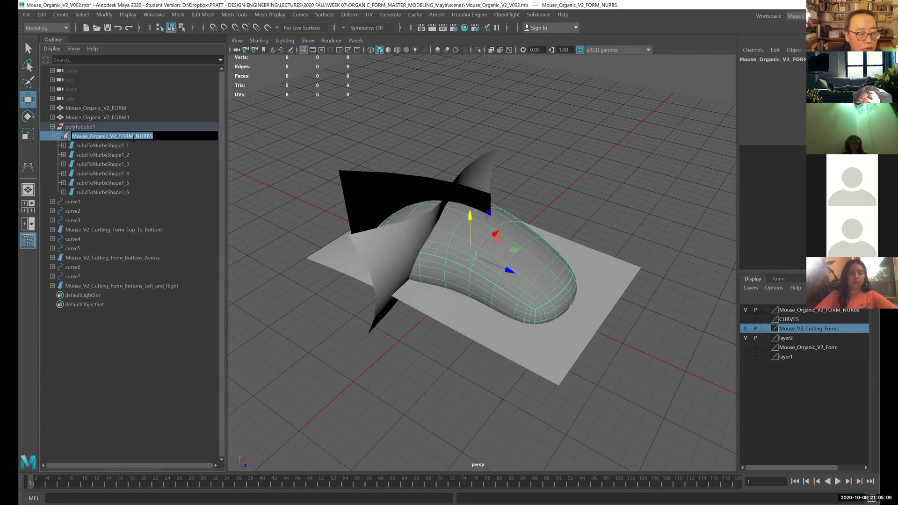
pyautogui.click(86, 127)
pyautogui.click(90, 137)
pyautogui.doubleClick(87, 127)
pyautogui.hotkey('ctrl', 'v')
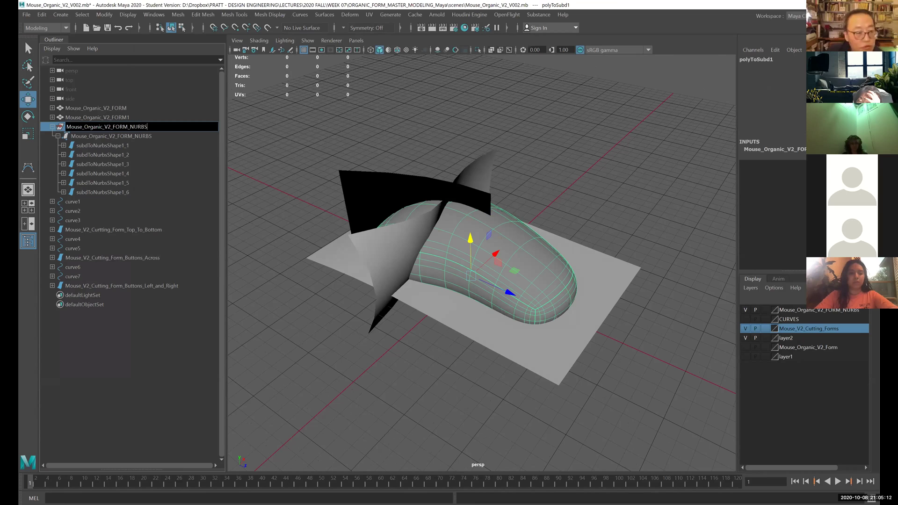
pyautogui.press('Return')
pyautogui.click(291, 146)
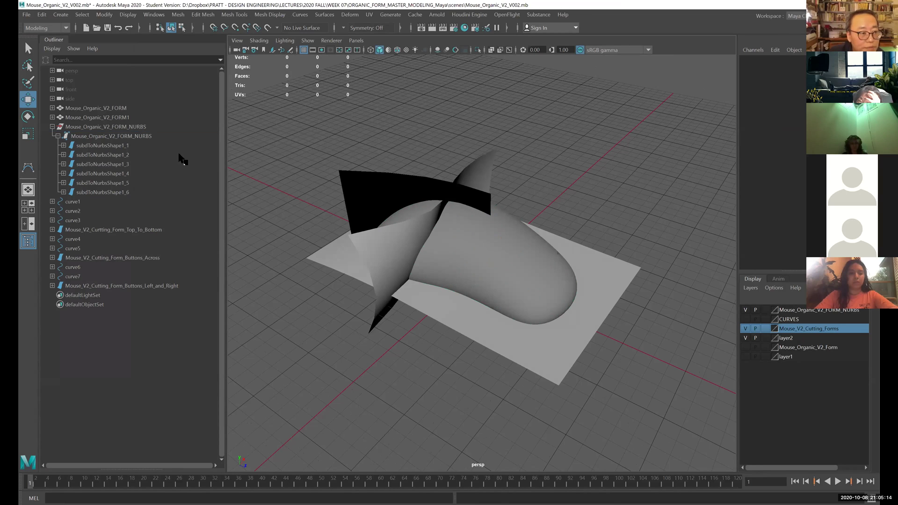
# - Select the top-level Mouse_Organic_V2_FORM_NURBS group and copy its name for the export file
pyautogui.click(137, 129)
pyautogui.keyDown('alt'); pyautogui.moveTo(401, 144); pyautogui.dragTo(573, 164); pyautogui.keyUp('alt')
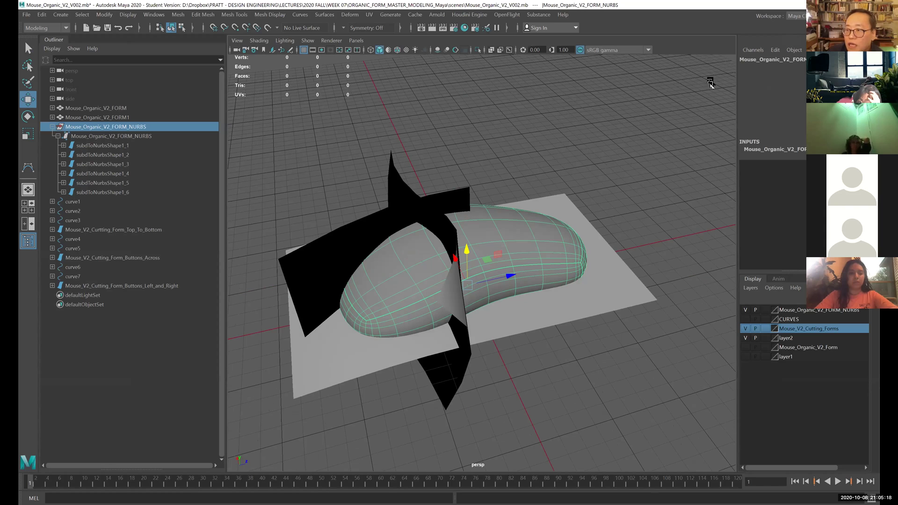
pyautogui.click(778, 60)
pyautogui.hotkey('ctrl', 'c')
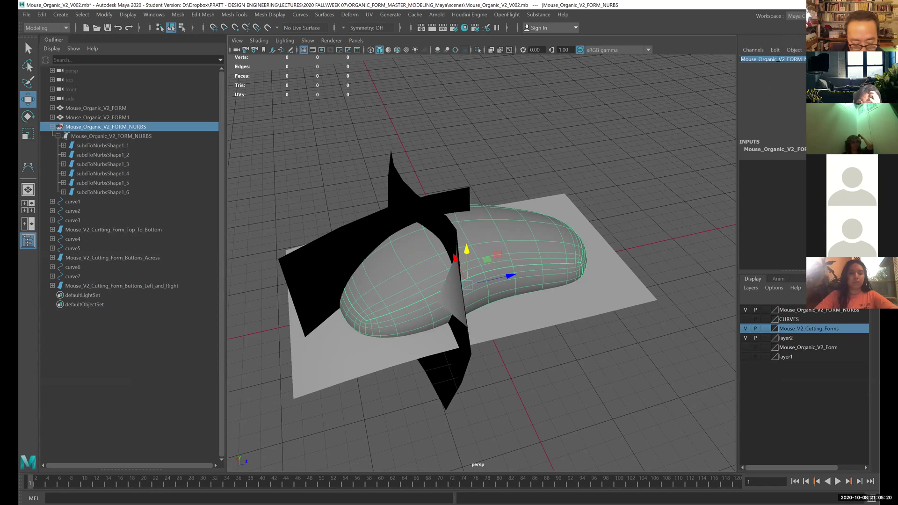
# - Set the Export Selection options to the IGESExport file type and start exporting the selected mouse form
pyautogui.keyDown('alt'); pyautogui.moveTo(481, 132); pyautogui.dragTo(514, 124); pyautogui.keyUp('alt')
pyautogui.press('space')
pyautogui.click(372, 96)
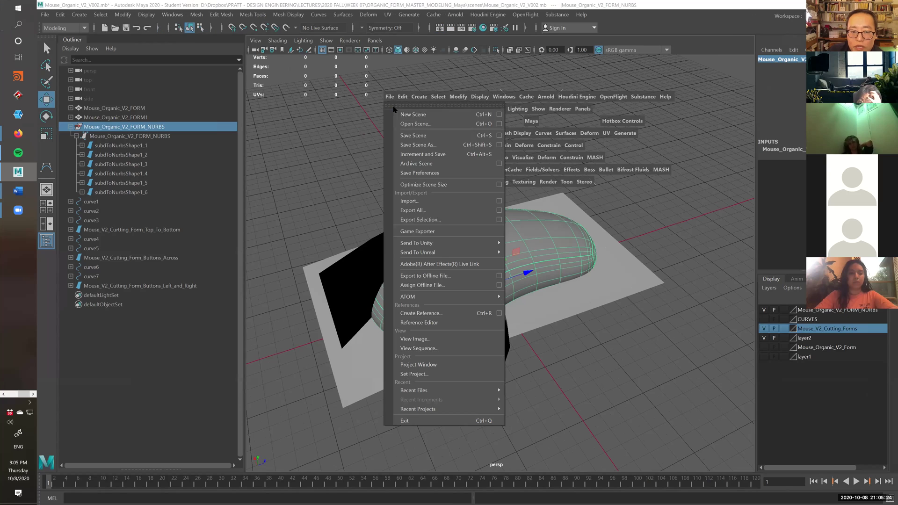
pyautogui.click(499, 220)
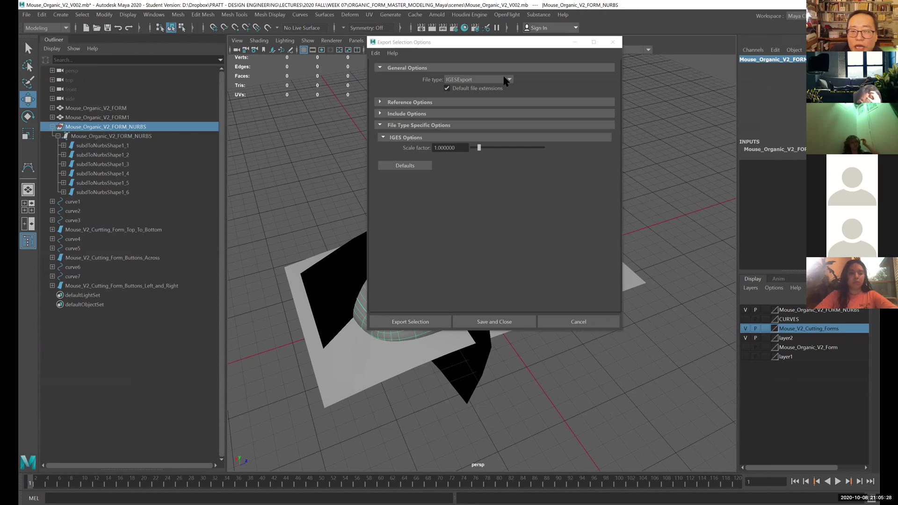
pyautogui.click(506, 81)
pyautogui.scroll(3, 511, 157)
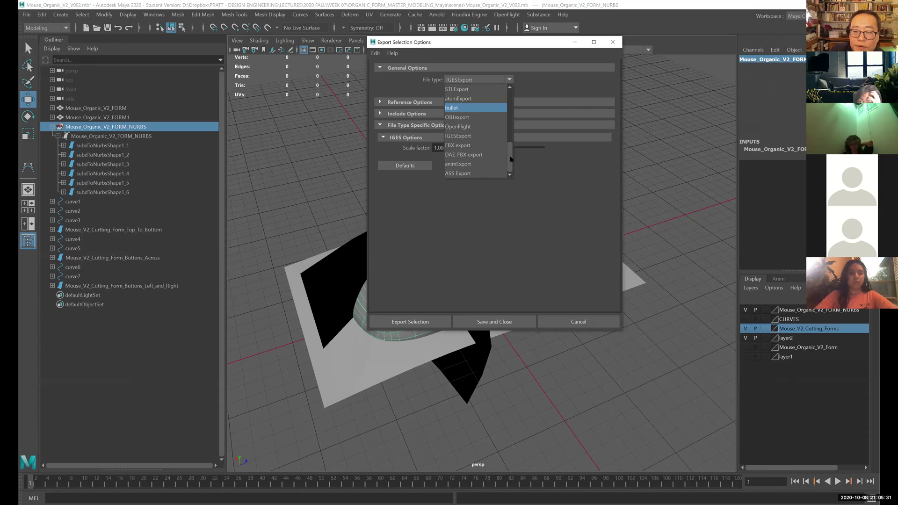
pyautogui.click(475, 135)
pyautogui.click(406, 322)
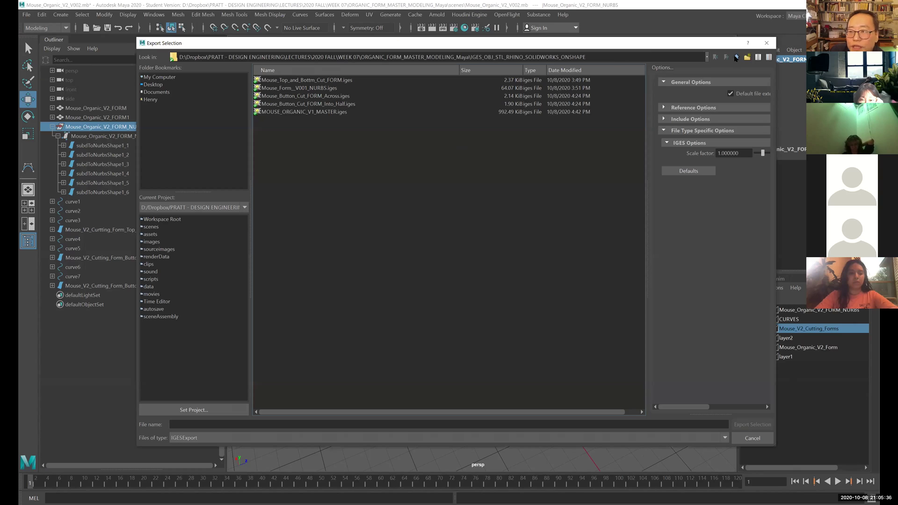
# - Export the mouse form as Mouse_Organic_V2_FORM_NURBS into the project's IGES_OBJ_STL_RHINO_SOLIDWORKS_ONSHAPE folder
pyautogui.click(737, 58)
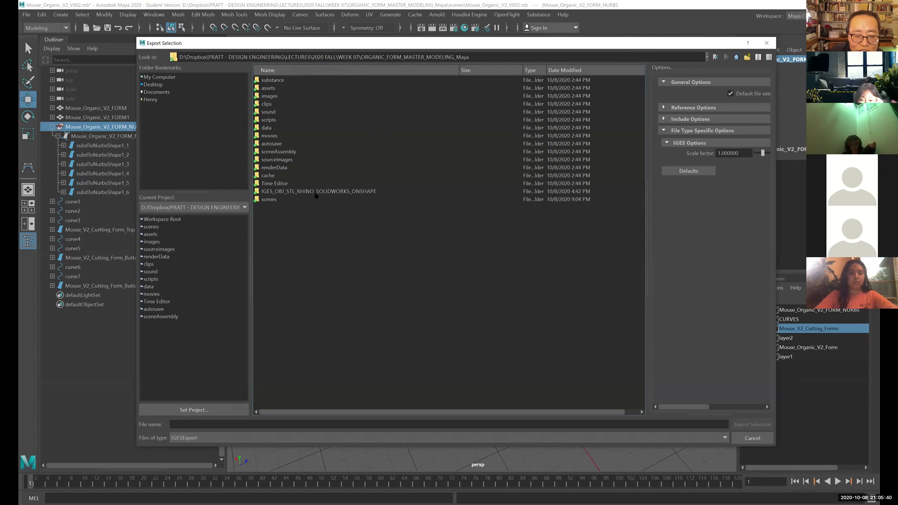
pyautogui.click(335, 193)
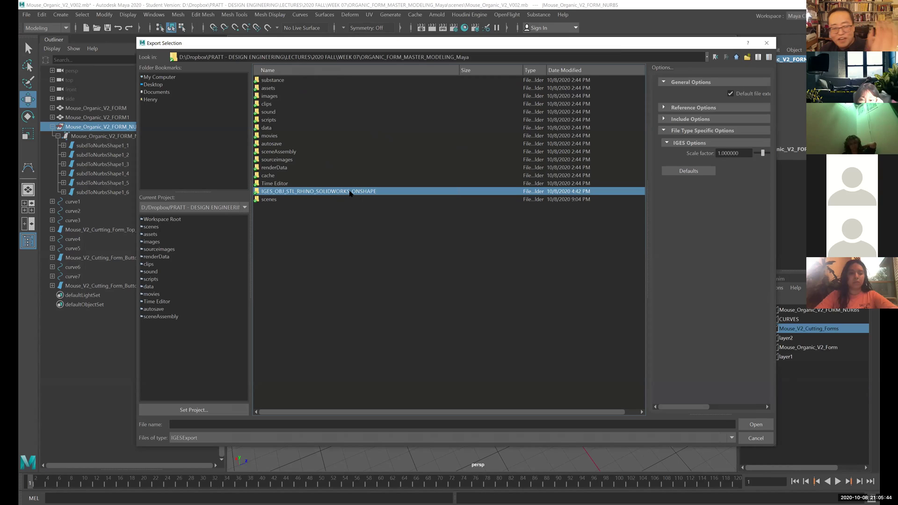
pyautogui.doubleClick(351, 193)
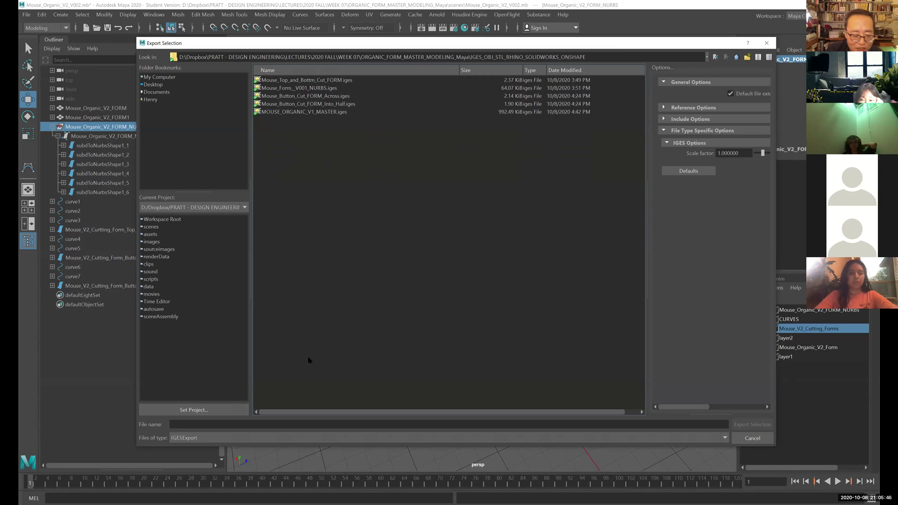
pyautogui.click(317, 426)
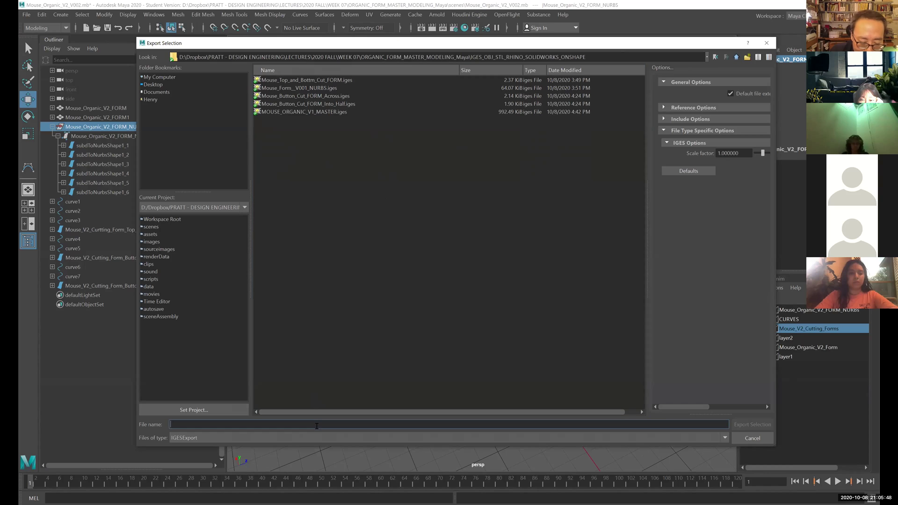
pyautogui.hotkey('ctrl', 'v')
pyautogui.doubleClick(261, 426)
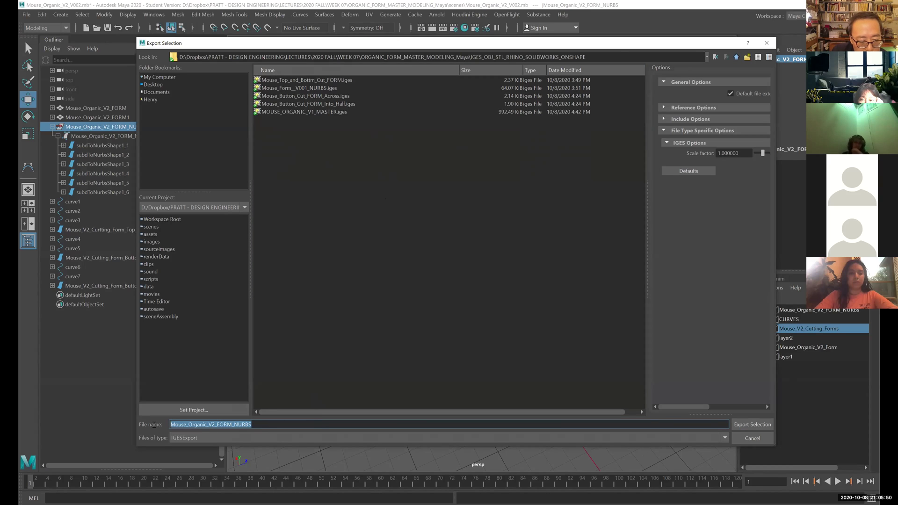
pyautogui.click(551, 424)
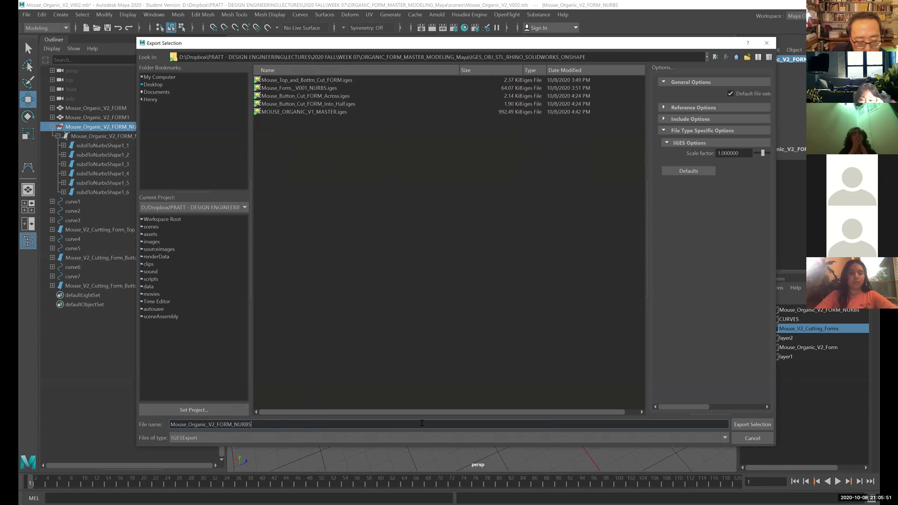
pyautogui.click(753, 426)
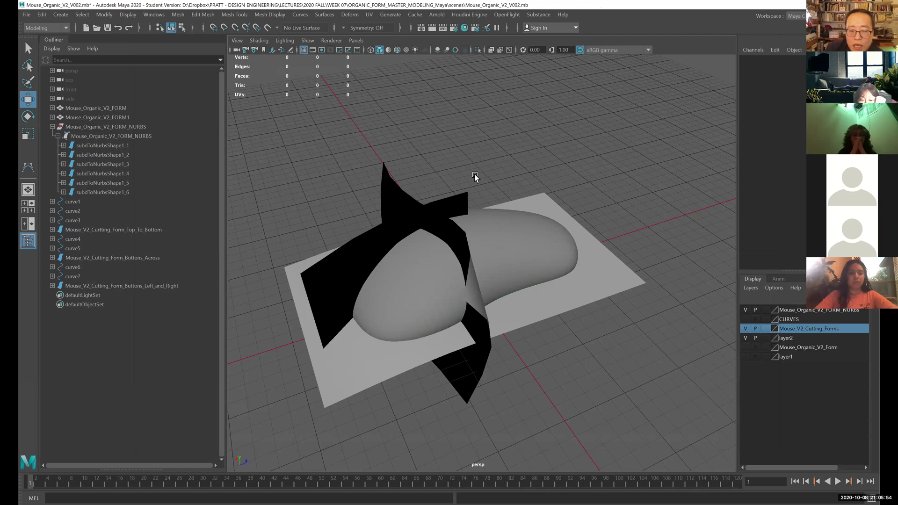
# - Select the Top_To_Bottom, Buttons_Left_and_Right and Buttons_Across cutting surfaces together and copy the displayed surface name
pyautogui.keyDown('alt'); pyautogui.moveTo(515, 201); pyautogui.dragTo(495, 222); pyautogui.keyUp('alt')
pyautogui.click(591, 262)
pyautogui.keyDown('shift'); pyautogui.click(399, 223); pyautogui.keyUp('shift')
pyautogui.keyDown('shift'); pyautogui.click(515, 217); pyautogui.keyUp('shift')
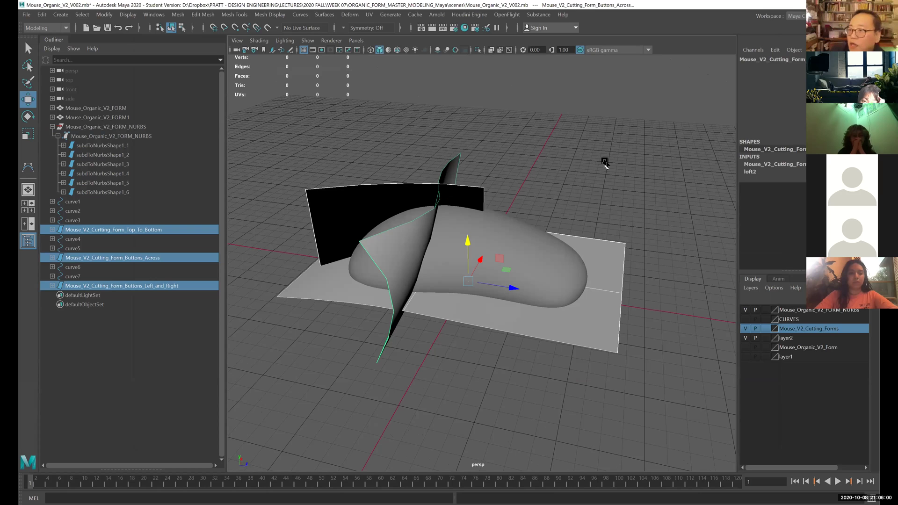
pyautogui.doubleClick(772, 59)
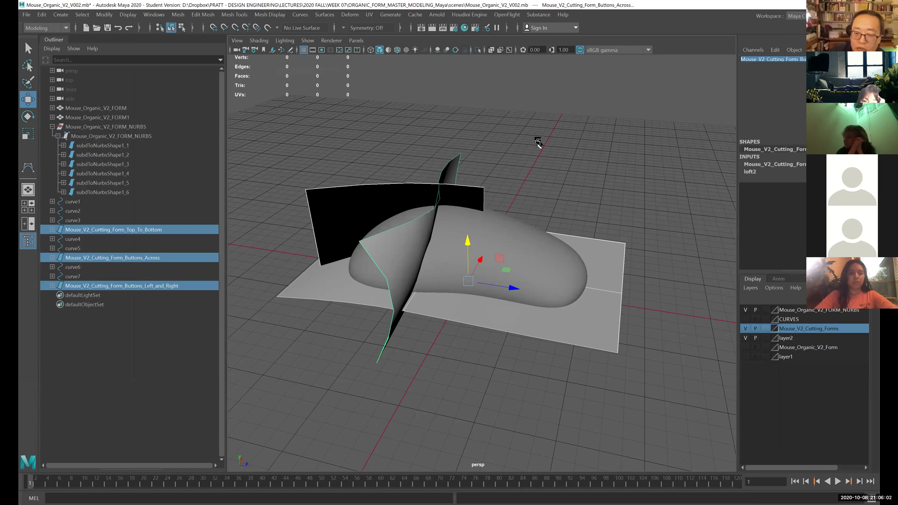
# - Export the three selected cutting surfaces as the IGES file Mouse_V2_Cutting_Forms in the same folder, and clear the selection
pyautogui.keyDown('alt'); pyautogui.moveTo(537, 141); pyautogui.dragTo(499, 136); pyautogui.keyUp('alt')
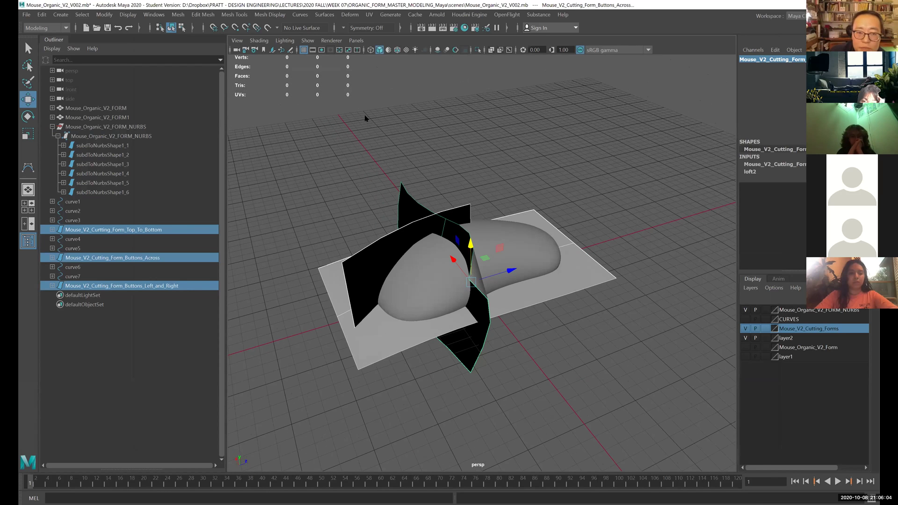
pyautogui.press('space')
pyautogui.click(342, 100)
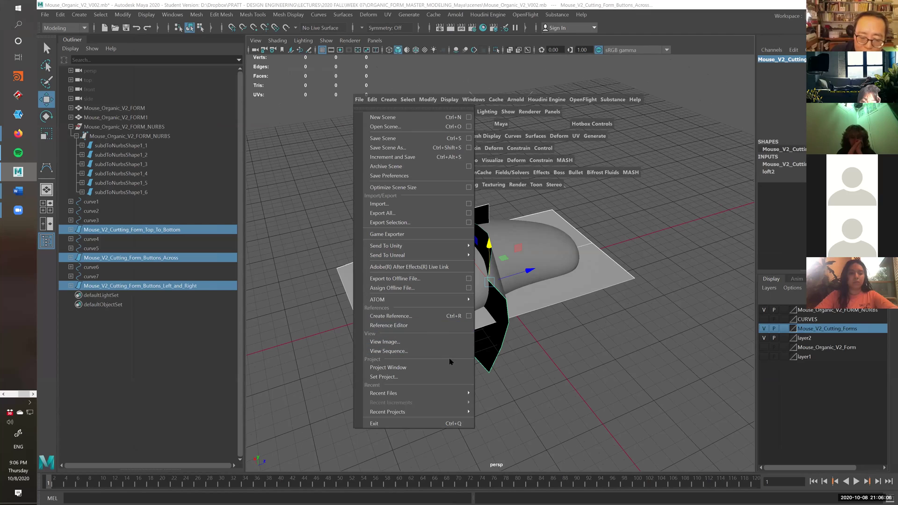
pyautogui.click(452, 223)
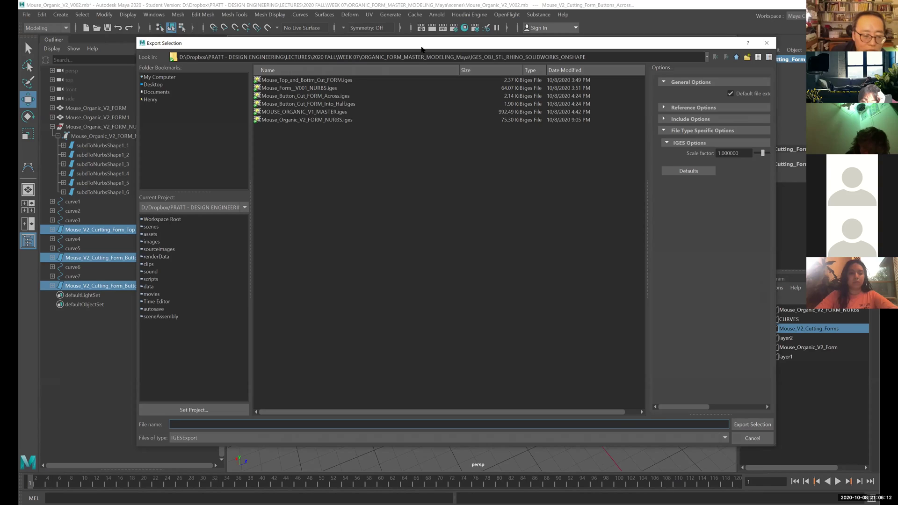
pyautogui.moveTo(422, 49); pyautogui.dragTo(382, 48)
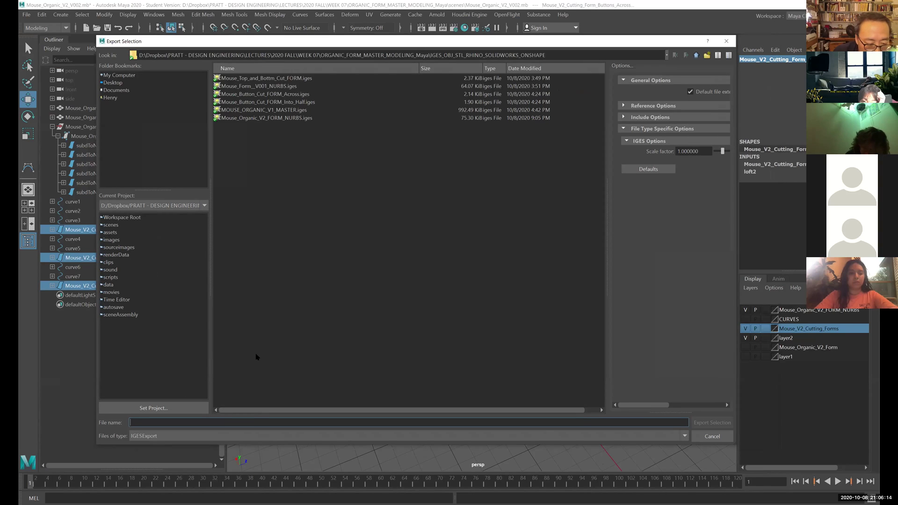
pyautogui.write('Mouse_V2_Cutting_Form_Buttons_Across...')
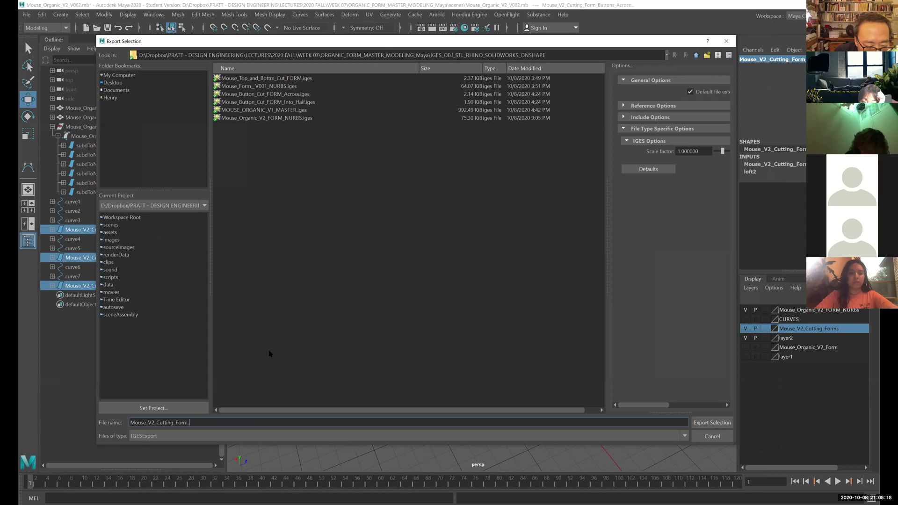
pyautogui.press('BackSpace')
pyautogui.write('s')
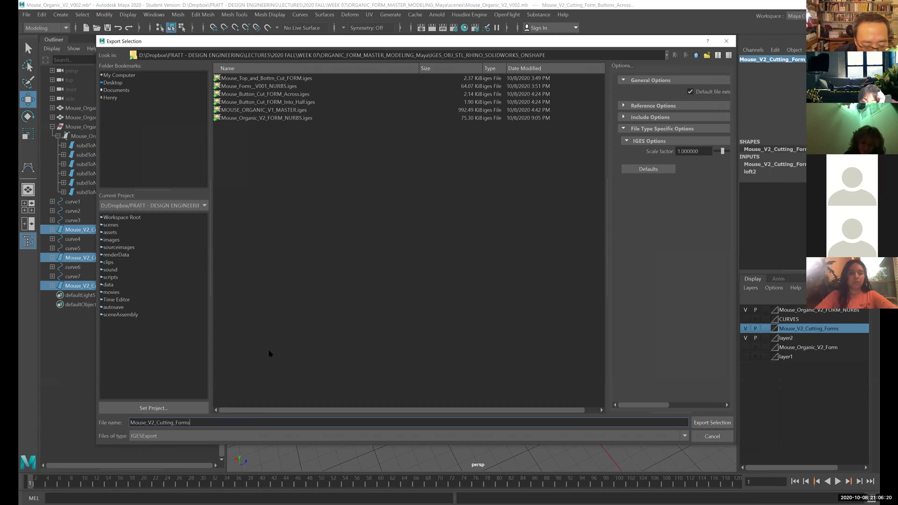
pyautogui.click(718, 422)
pyautogui.keyDown('alt'); pyautogui.moveTo(527, 300); pyautogui.dragTo(594, 220); pyautogui.keyUp('alt')
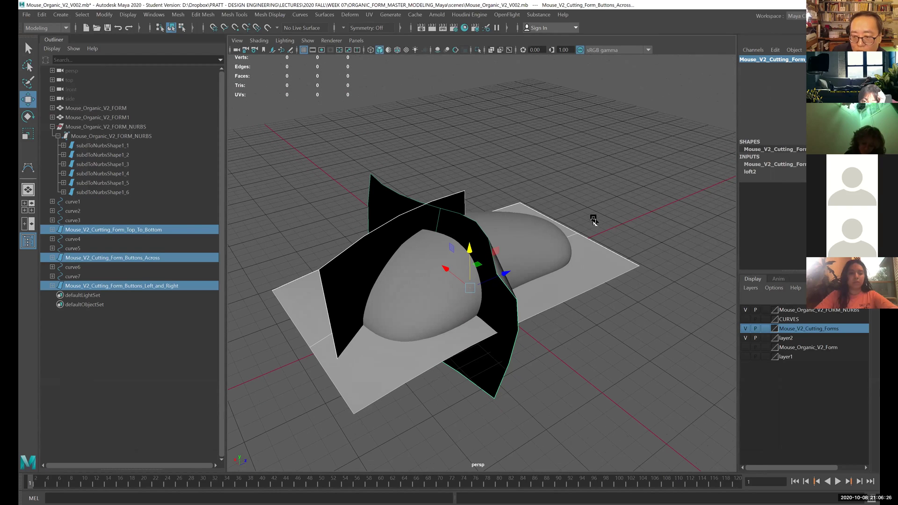
pyautogui.click(593, 220)
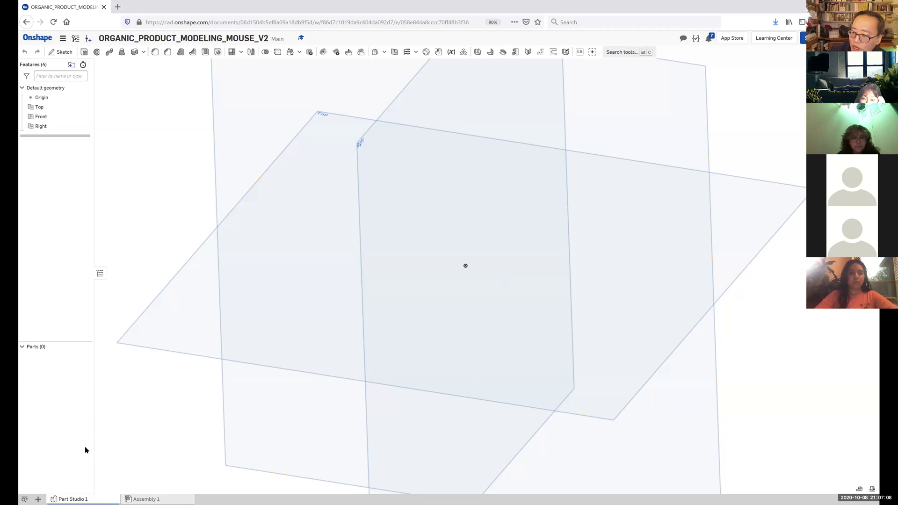
# - Start importing Mouse_Organic_V2_FORM_NURBS.iges from the IGES_OBJ_STL_RHINO_SOLIDWORKS_ONSHAPE folder, with the files sorted by modification date
pyautogui.click(38, 499)
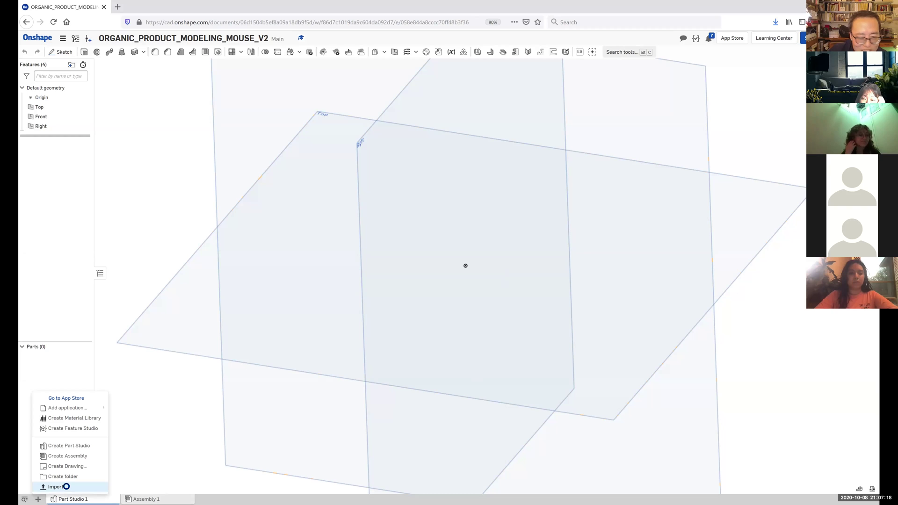
pyautogui.click(66, 487)
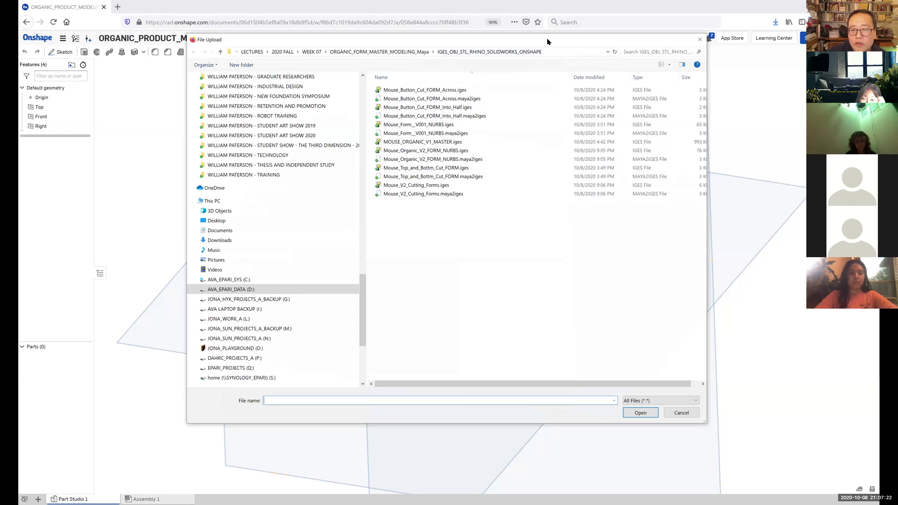
pyautogui.moveTo(548, 42); pyautogui.dragTo(521, 44)
pyautogui.click(567, 80)
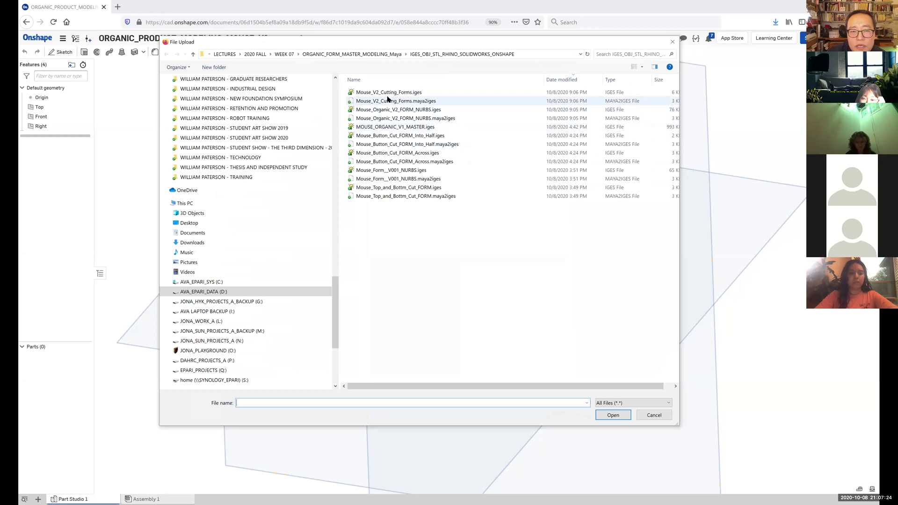
pyautogui.click(365, 111)
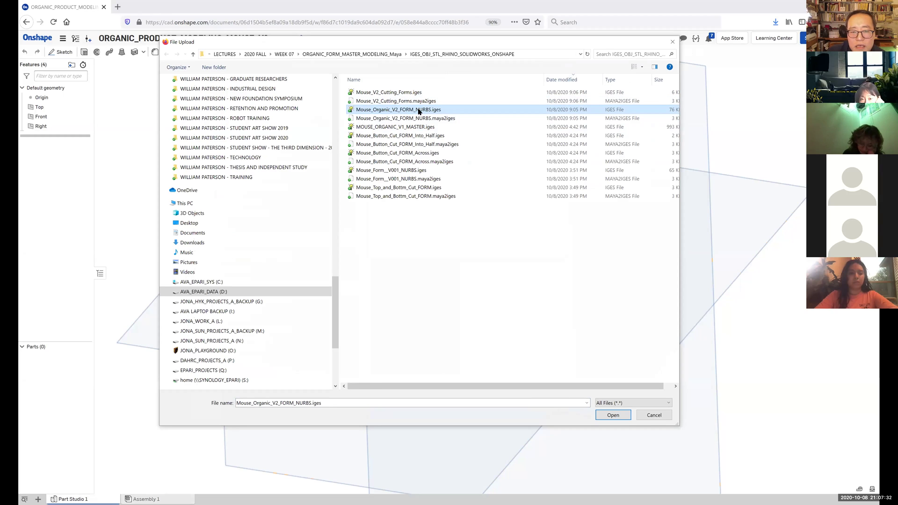
pyautogui.click(614, 416)
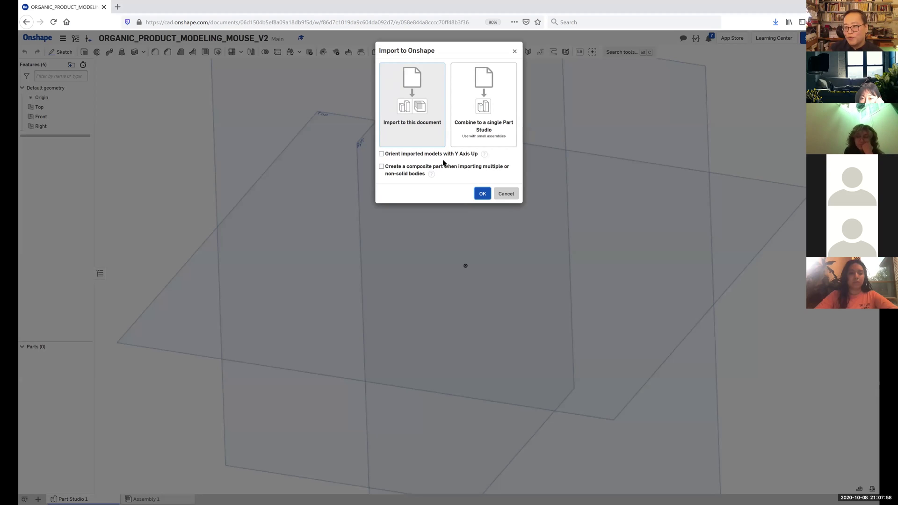
# - Import the file into this document with imported models oriented Y Axis Up and no composite part
pyautogui.click(383, 155)
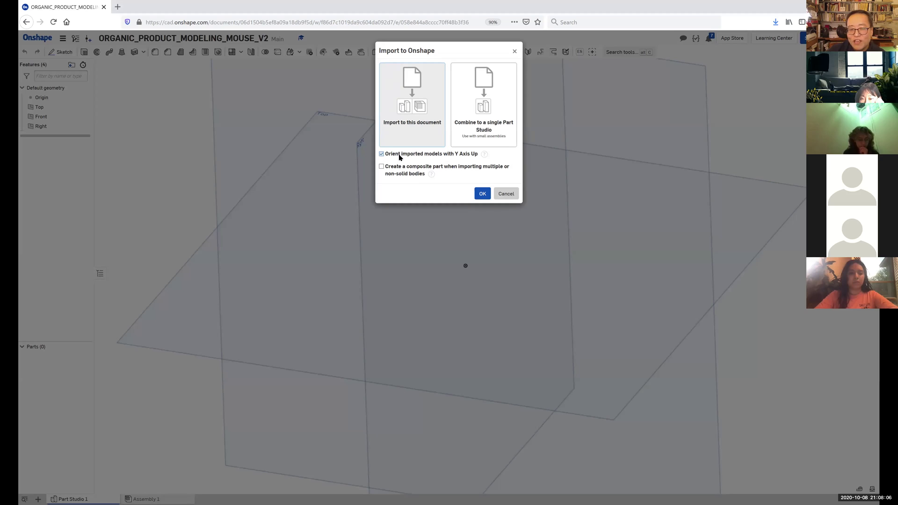
pyautogui.click(391, 156)
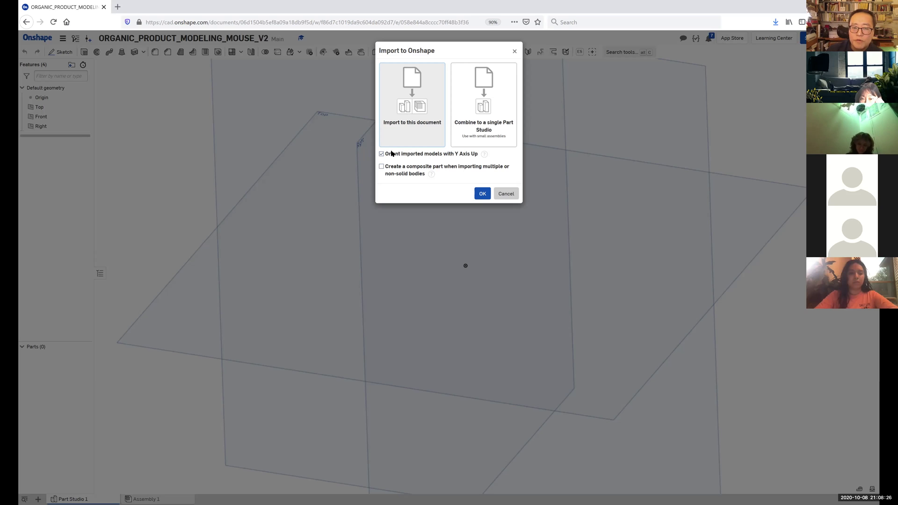
pyautogui.click(391, 155)
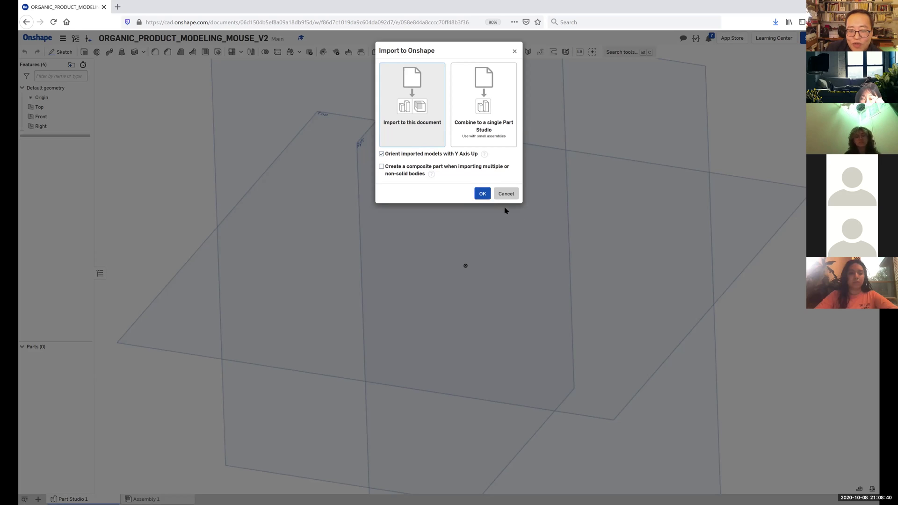
pyautogui.click(483, 194)
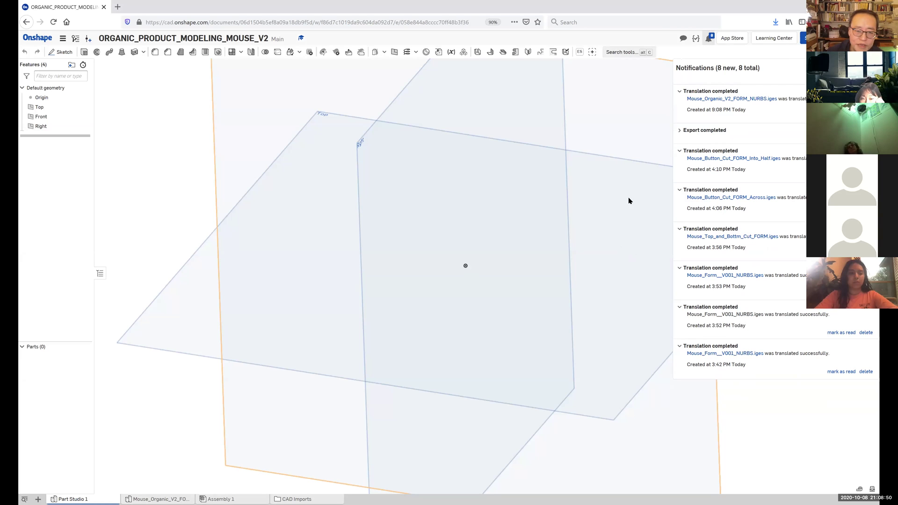
# - Open the part studio of the imported Mouse_Organic_V2_FORM_NURBS model
pyautogui.scroll(4, 590, 232)
pyautogui.scroll(-6, 584, 231)
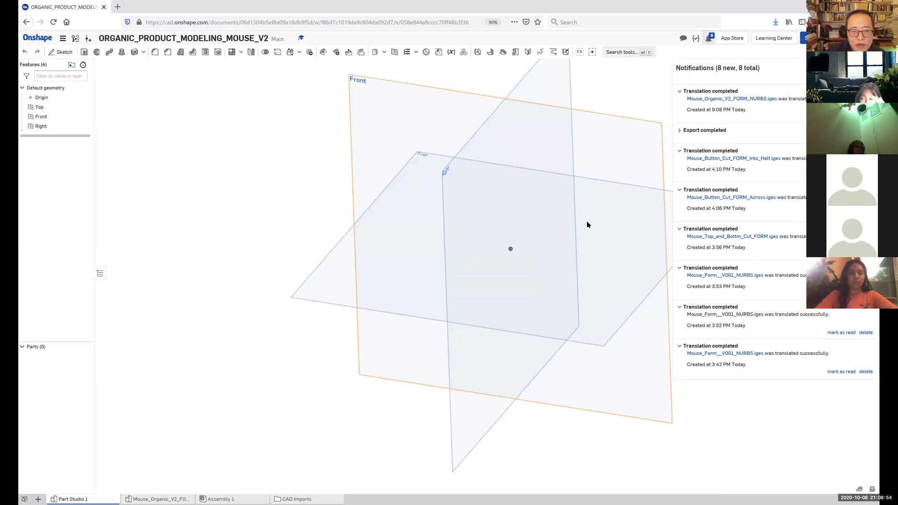
pyautogui.moveTo(574, 231); pyautogui.dragTo(514, 237, button='middle')
pyautogui.moveTo(514, 237); pyautogui.dragTo(397, 267, button='right')
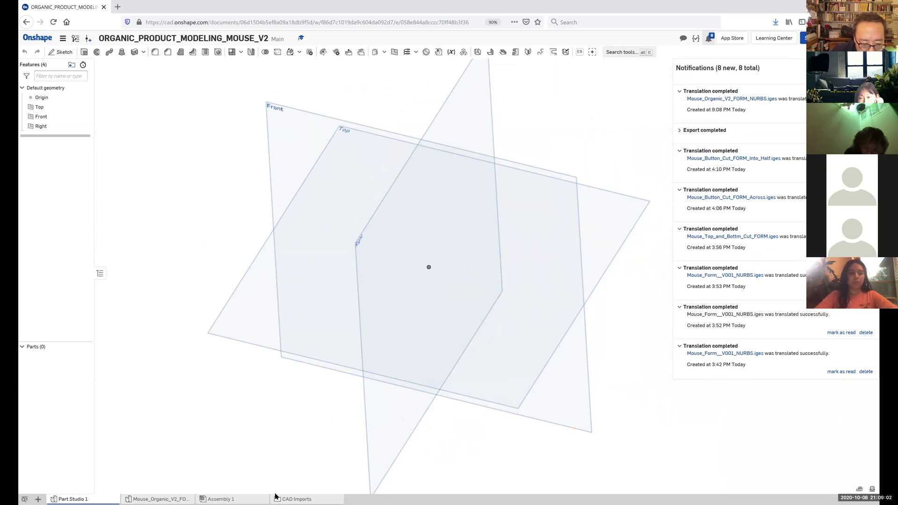
pyautogui.moveTo(294, 497)
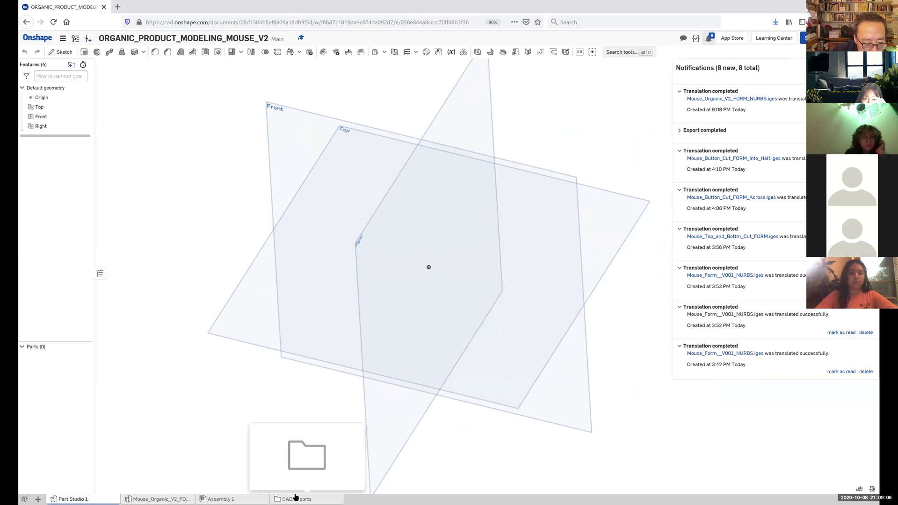
pyautogui.click(163, 499)
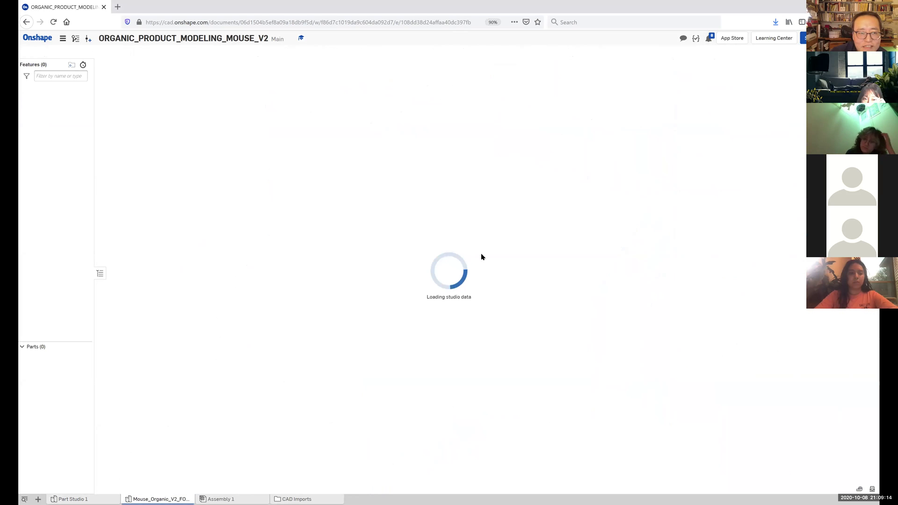
# - Examine the imported mouse form from several angles, picking out the cage curves around it, and clear the selection
pyautogui.moveTo(344, 152); pyautogui.dragTo(293, 165, button='middle')
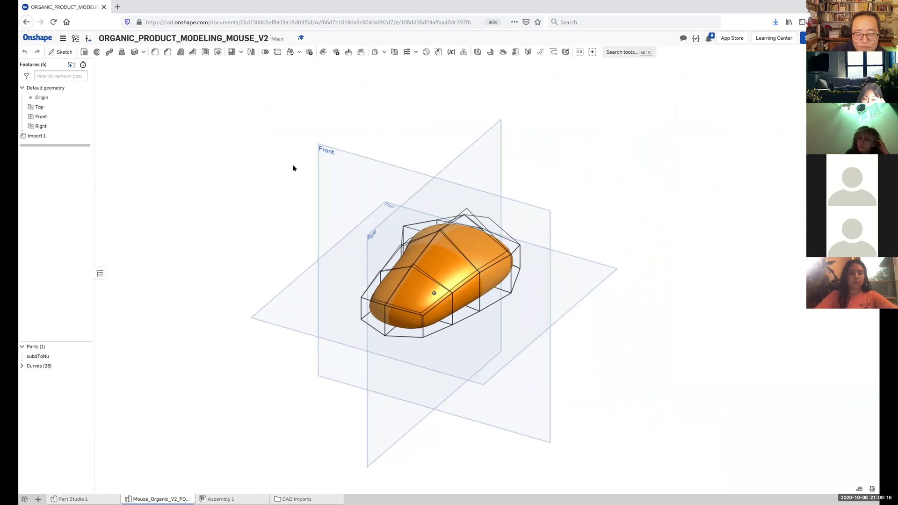
pyautogui.moveTo(293, 168); pyautogui.dragTo(388, 190, button='right')
pyautogui.scroll(3, 391, 185)
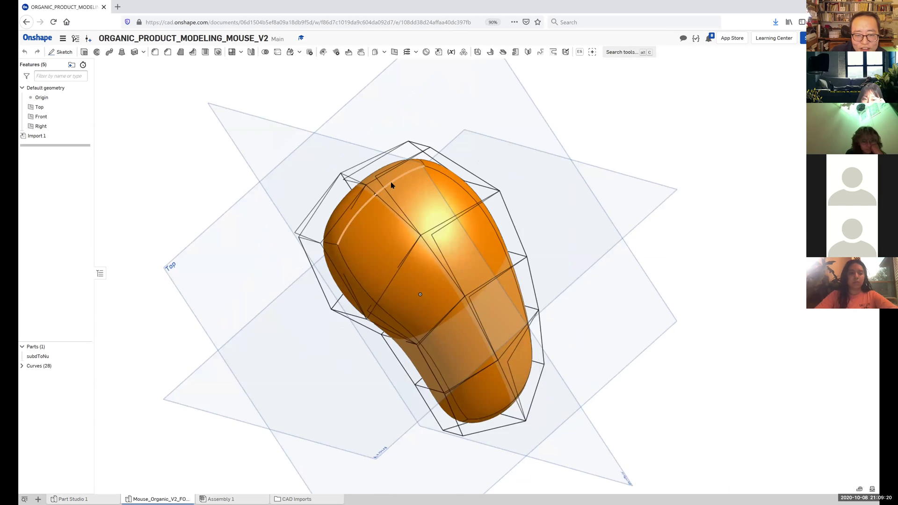
pyautogui.scroll(3, 391, 185)
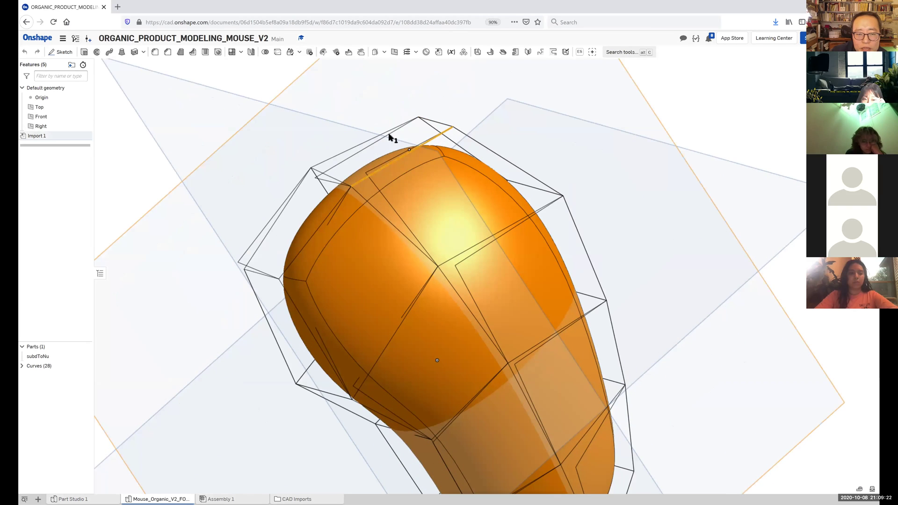
pyautogui.click(364, 147)
pyautogui.click(356, 152)
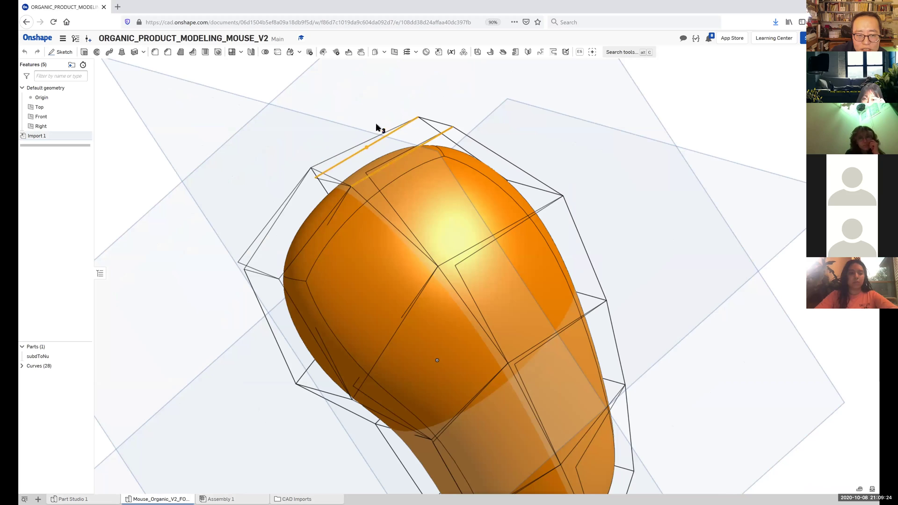
pyautogui.click(377, 126)
pyautogui.moveTo(439, 150); pyautogui.dragTo(656, 139, button='right')
pyautogui.click(463, 174)
pyautogui.click(655, 139)
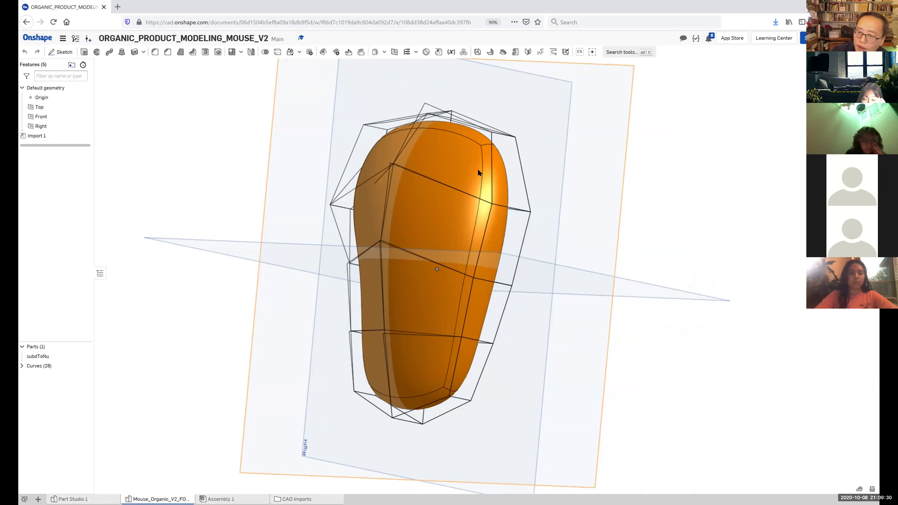
pyautogui.click(501, 169)
pyautogui.moveTo(634, 155); pyautogui.dragTo(537, 156, button='right')
pyautogui.click(510, 139)
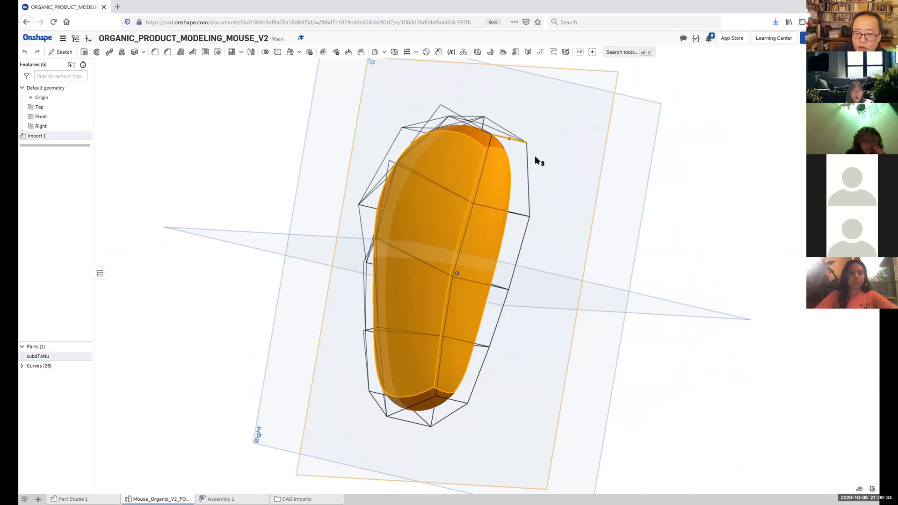
pyautogui.moveTo(549, 162); pyautogui.dragTo(599, 161, button='right')
pyautogui.click(563, 164)
pyautogui.press('n')
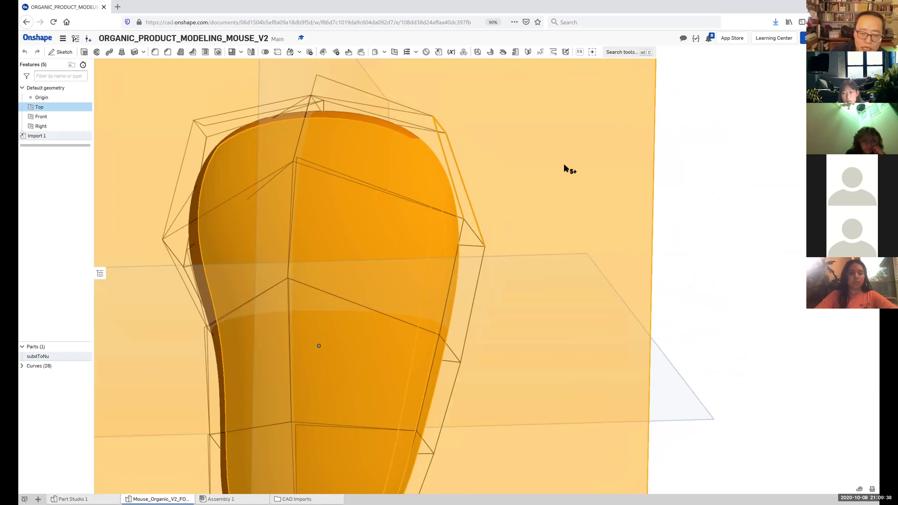
pyautogui.click(637, 173)
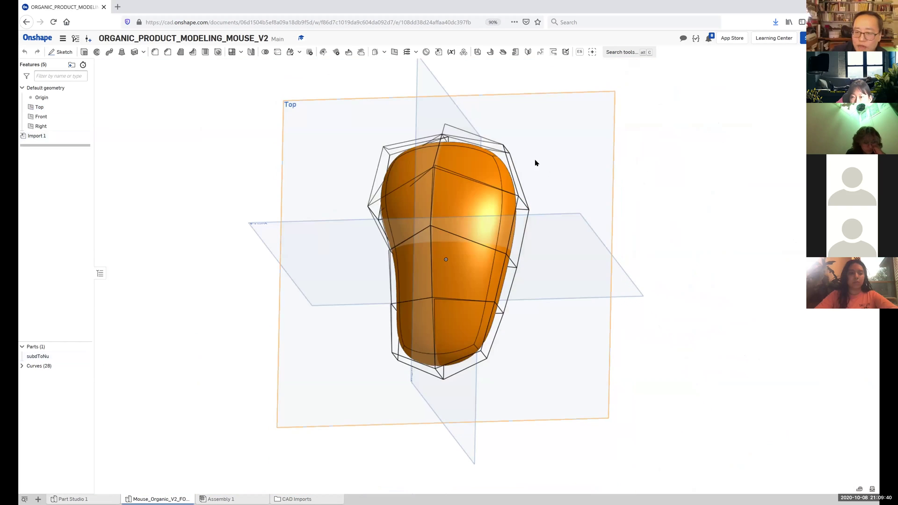
pyautogui.moveTo(535, 160); pyautogui.dragTo(476, 160, button='right')
pyautogui.click(519, 168)
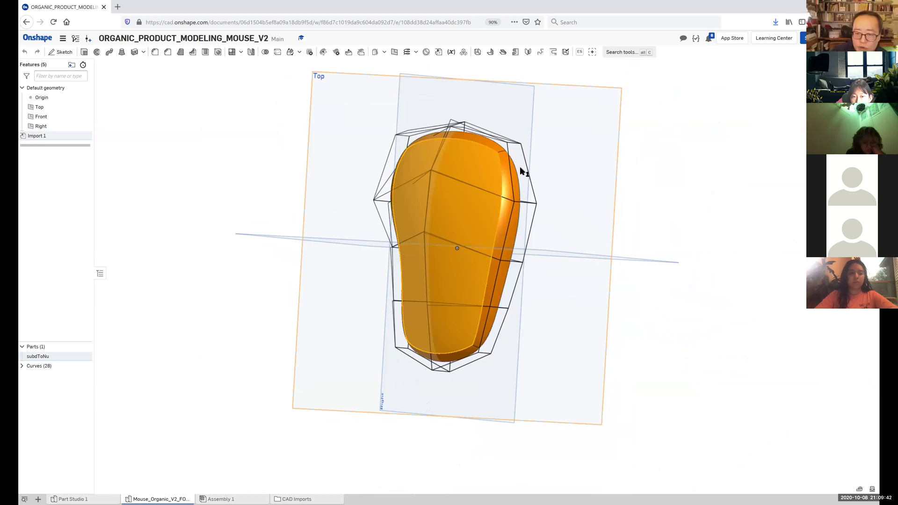
pyautogui.click(627, 177)
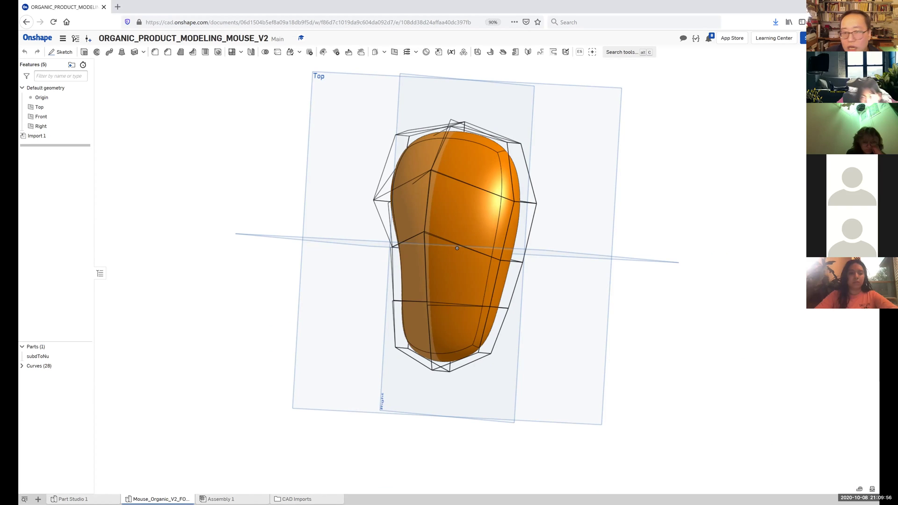
# - Inspect the interior of the imported mouse body with a section view through the Right plane, then close the section
pyautogui.hotkey('shift', 'x')
pyautogui.moveTo(353, 132)
pyautogui.mouseDown(button='right')
pyautogui.moveTo(361, 148)
pyautogui.moveTo(347, 118)
pyautogui.mouseUp(button='right')
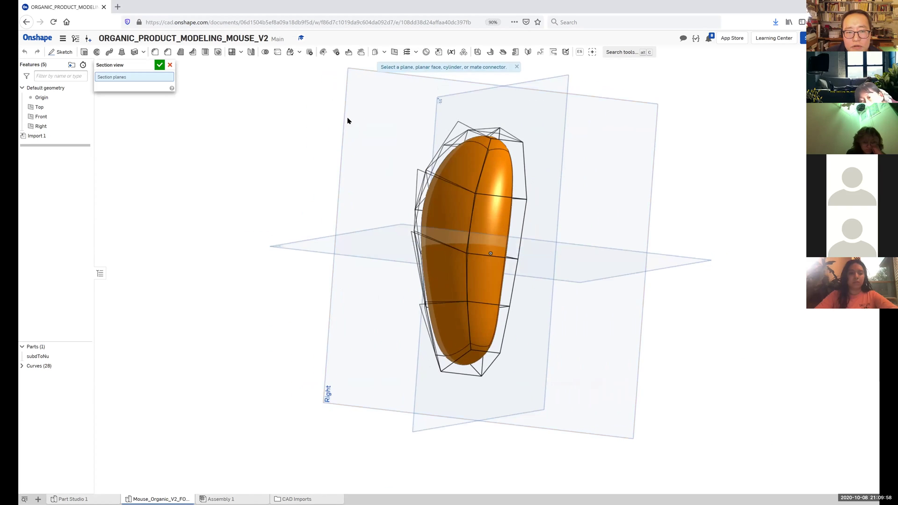
pyautogui.click(366, 139)
pyautogui.moveTo(370, 153); pyautogui.dragTo(169, 86, button='right')
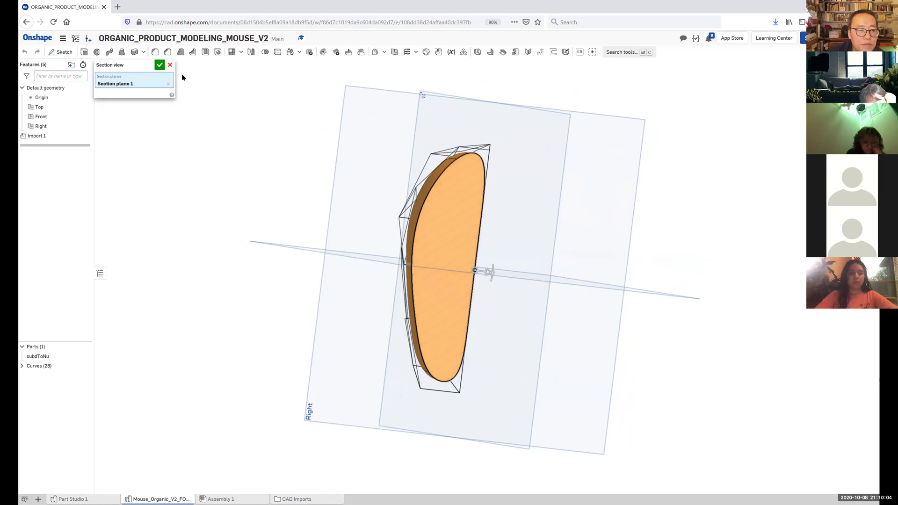
pyautogui.click(170, 67)
pyautogui.moveTo(314, 155); pyautogui.dragTo(478, 189, button='right')
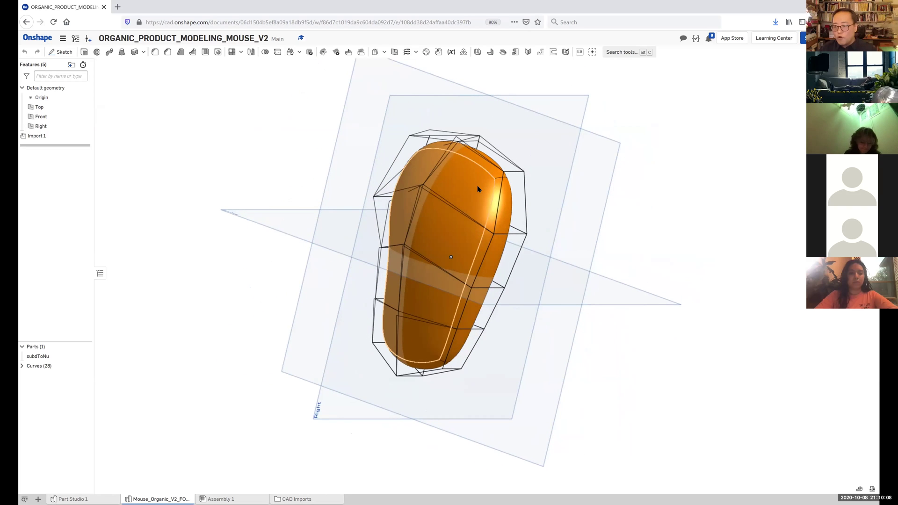
pyautogui.moveTo(600, 199); pyautogui.dragTo(350, 251, button='right')
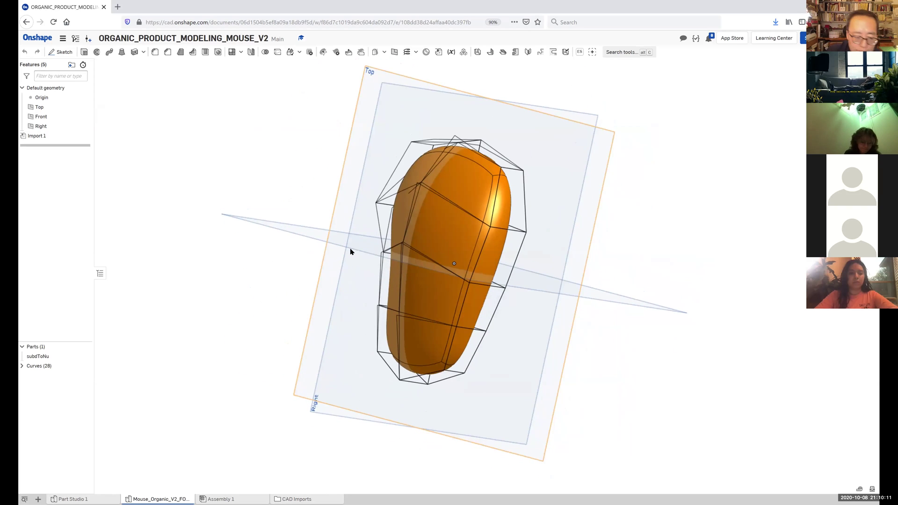
# - Insert the subdToNu part from the imported mouse studio into Part Studio 1 as a Derived feature
pyautogui.click(110, 498)
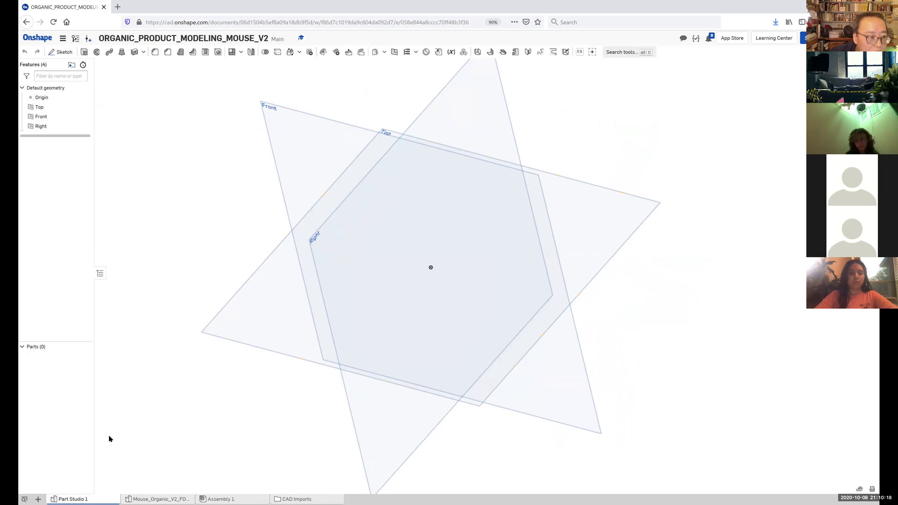
pyautogui.click(158, 499)
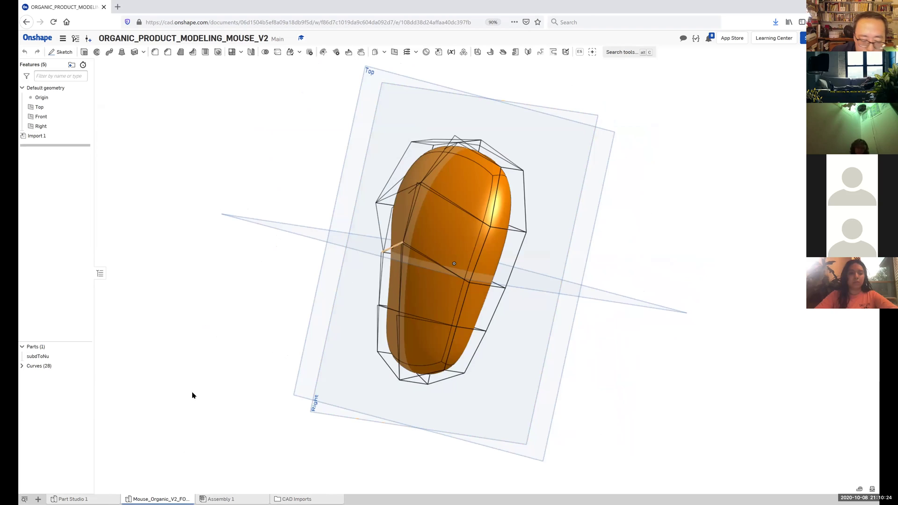
pyautogui.click(77, 498)
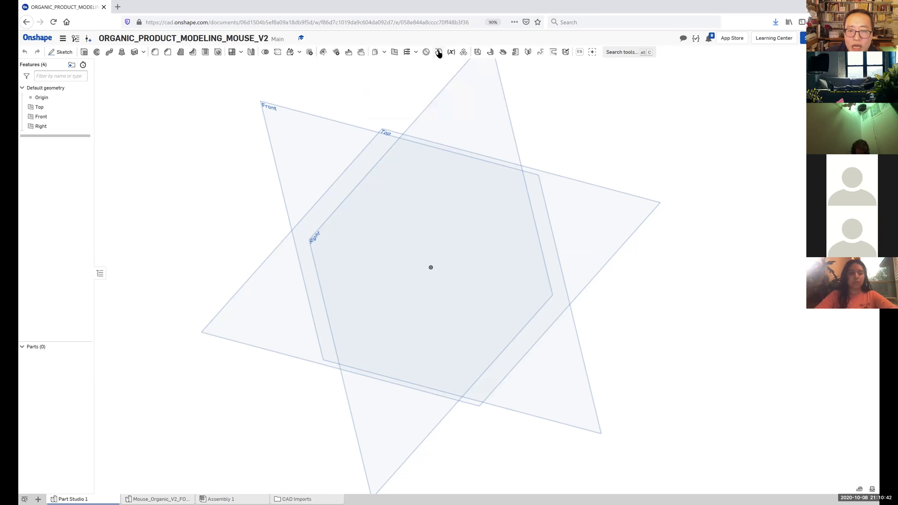
pyautogui.click(621, 53)
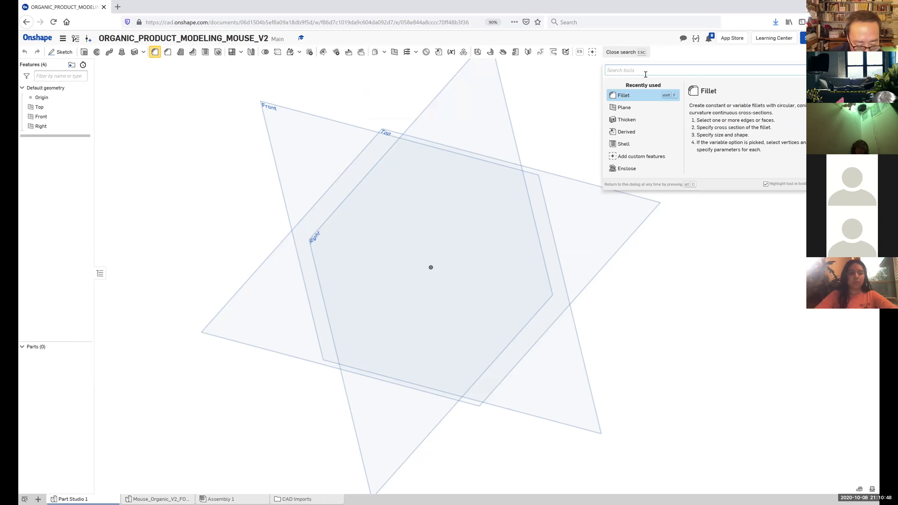
pyautogui.write('derive')
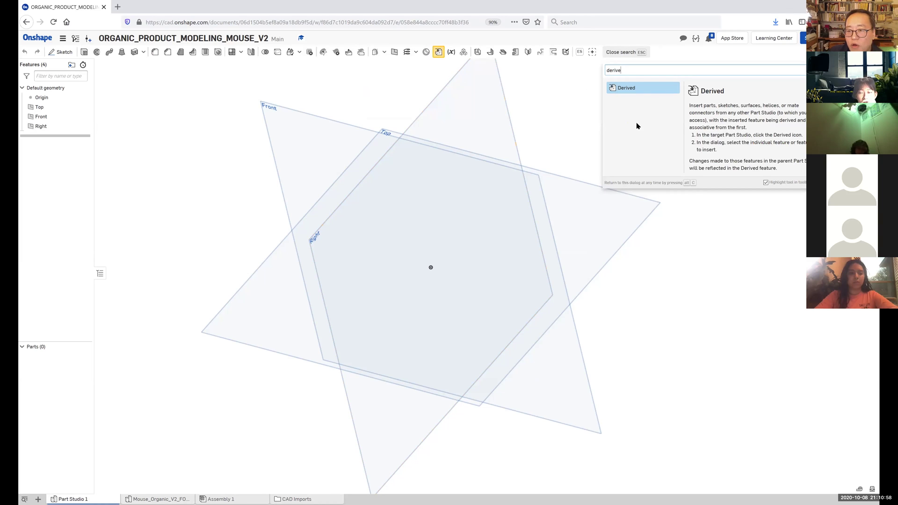
pyautogui.click(628, 89)
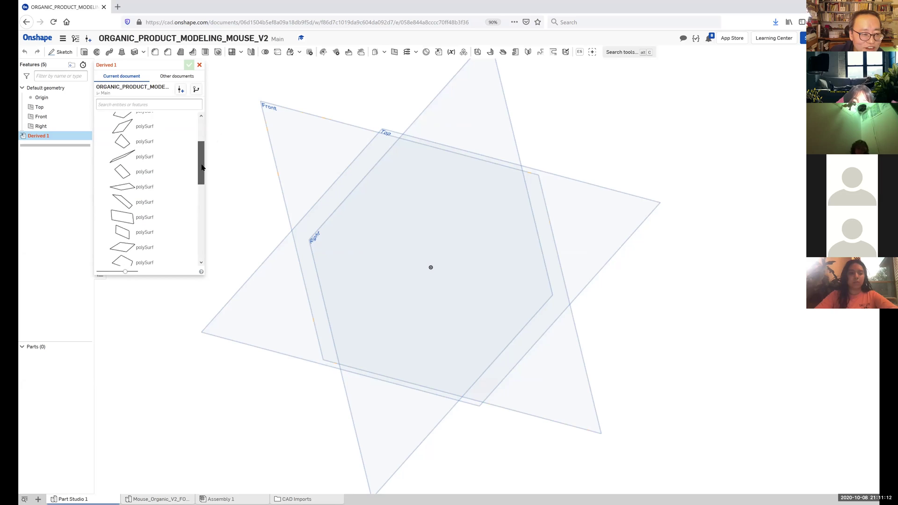
pyautogui.scroll(-8, 200, 145)
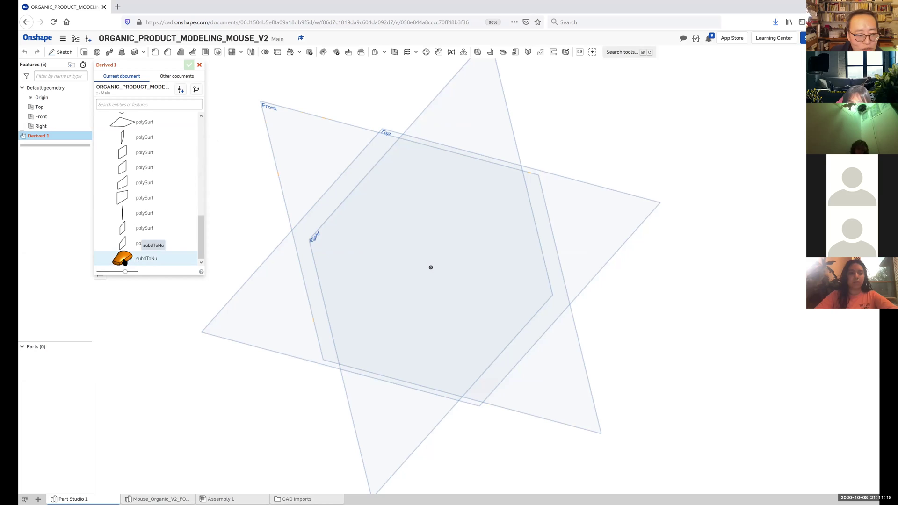
pyautogui.click(125, 262)
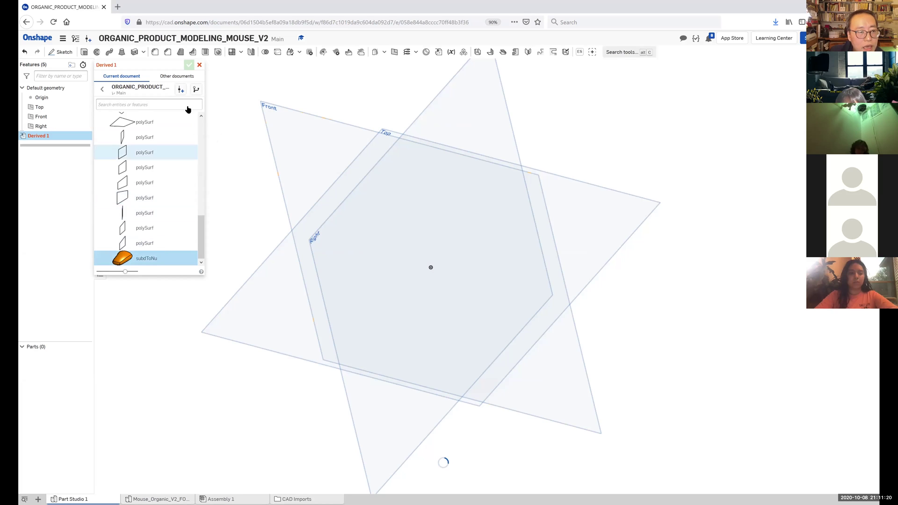
pyautogui.moveTo(347, 202)
pyautogui.mouseDown(button='right')
pyautogui.moveTo(345, 243)
pyautogui.moveTo(345, 205)
pyautogui.mouseUp(button='right')
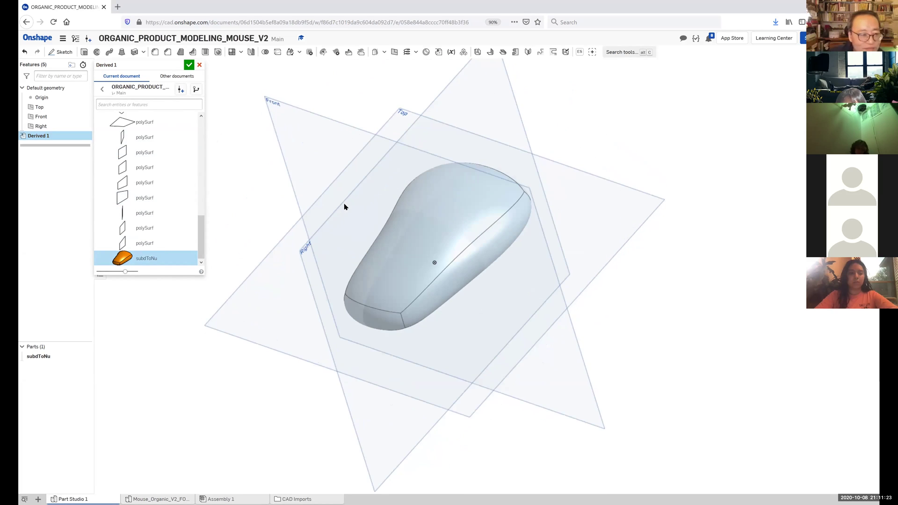
pyautogui.click(189, 65)
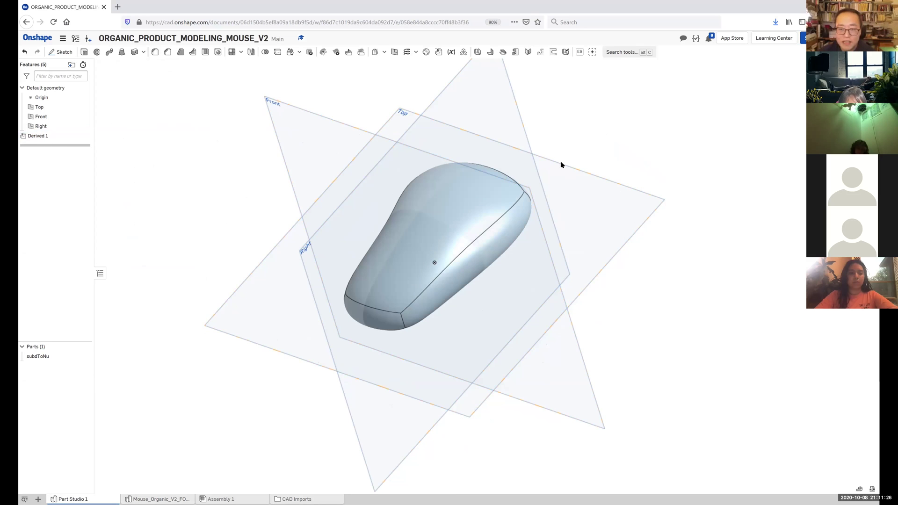
# - Check whether the derived mouse body is solid by sectioning it at the Right plane, then exit the section view
pyautogui.moveTo(561, 164); pyautogui.dragTo(538, 180, button='right')
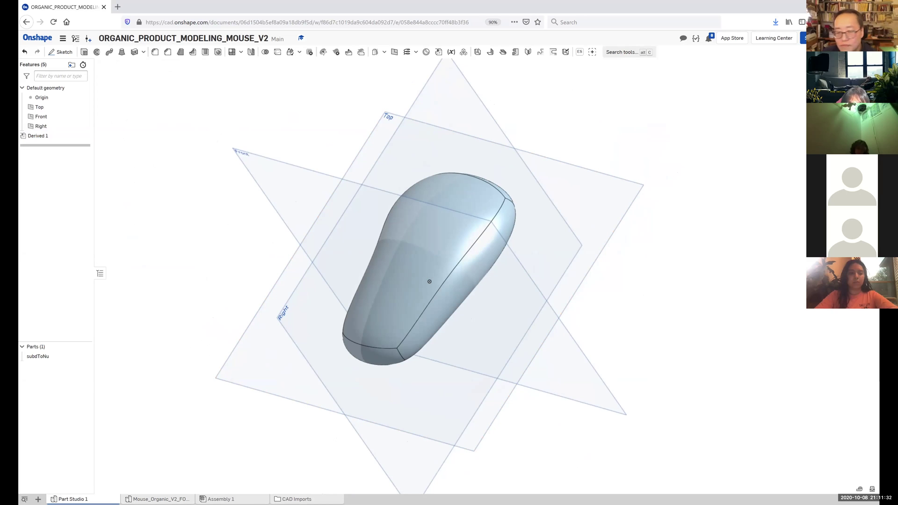
pyautogui.hotkey('shift', 'x')
pyautogui.click(491, 125)
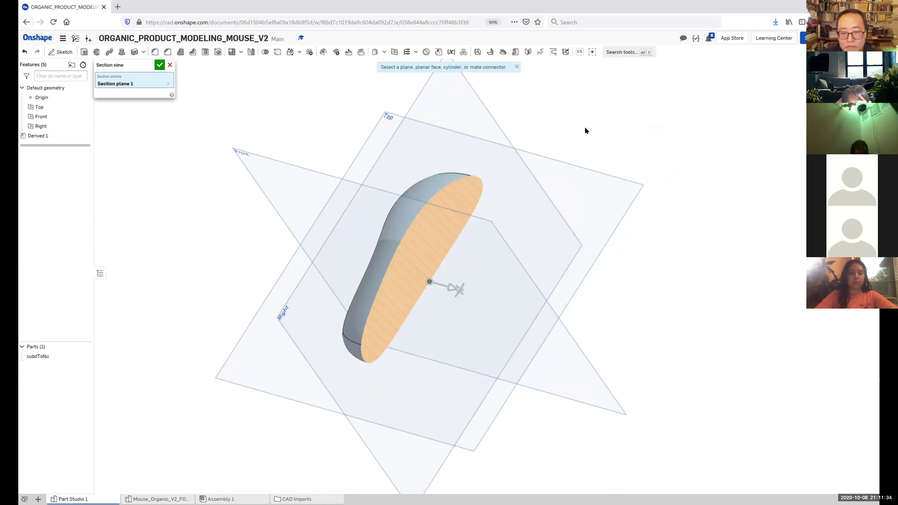
pyautogui.moveTo(585, 127); pyautogui.dragTo(491, 117, button='right')
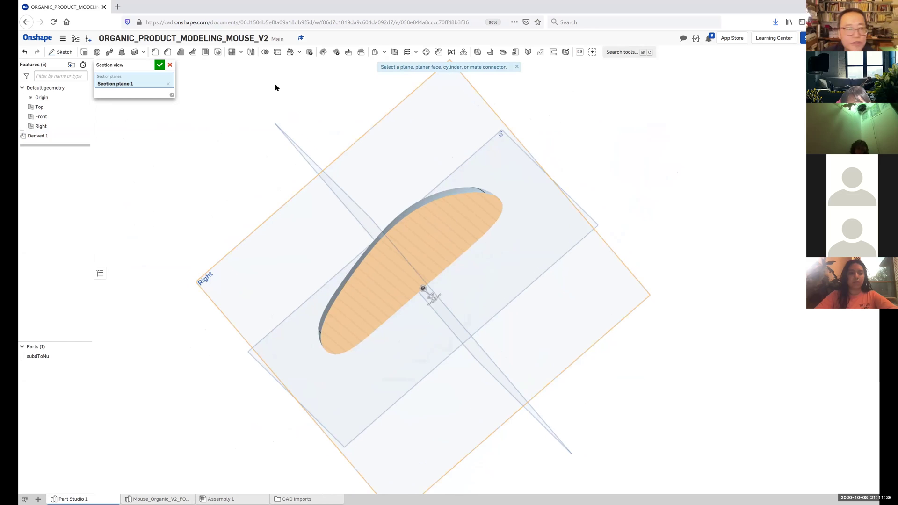
pyautogui.click(170, 65)
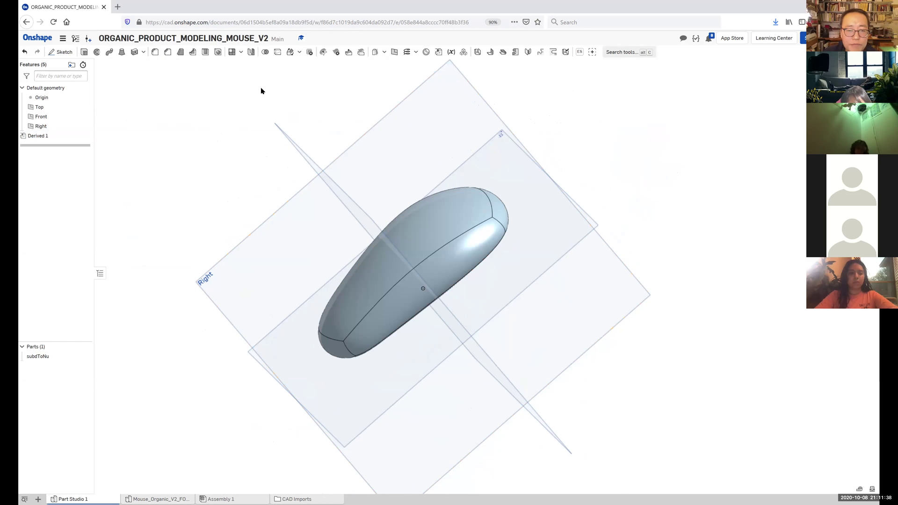
# - Shell the subdToNu part as a hollow body with a 0.05 in wall thickness
pyautogui.moveTo(261, 88); pyautogui.dragTo(243, 84, button='right')
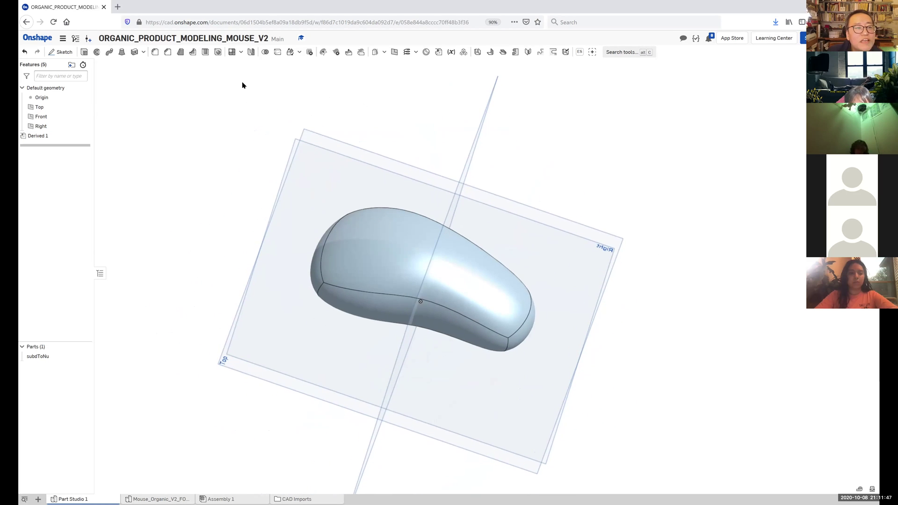
pyautogui.click(206, 54)
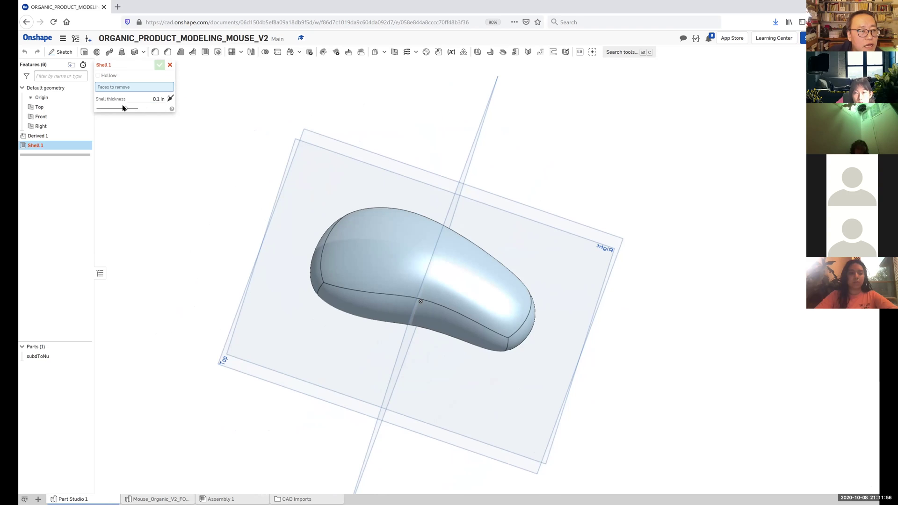
pyautogui.click(98, 76)
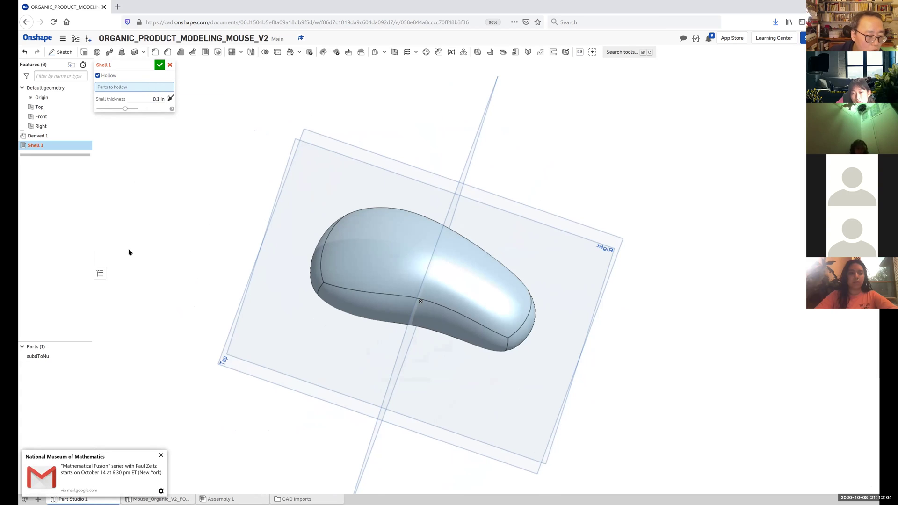
pyautogui.click(43, 358)
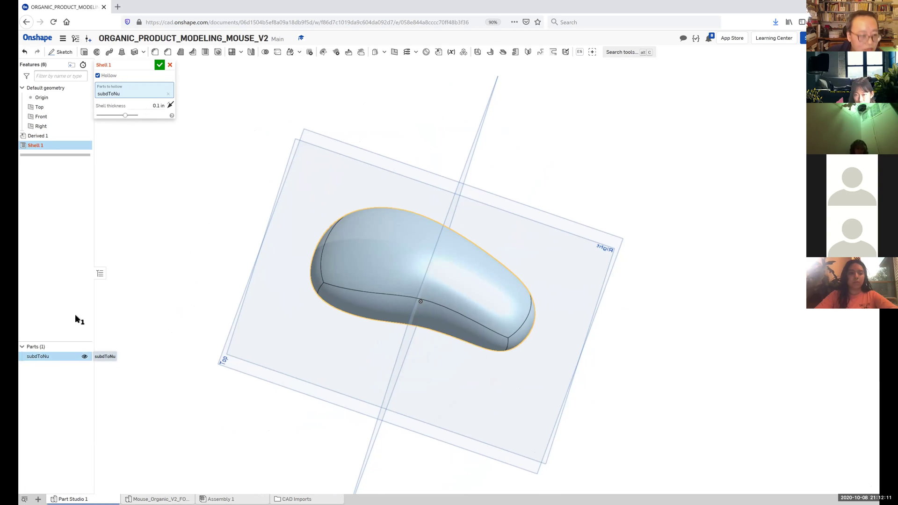
pyautogui.click(159, 105)
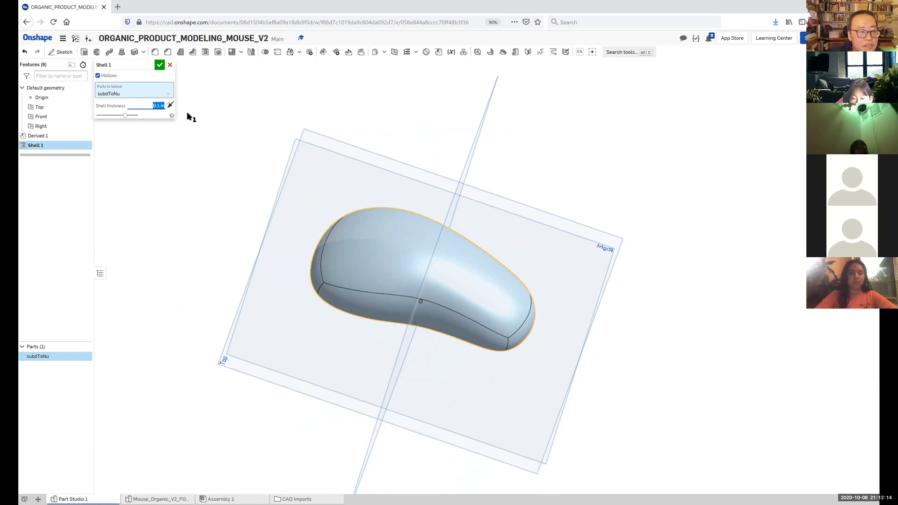
pyautogui.write('0.05')
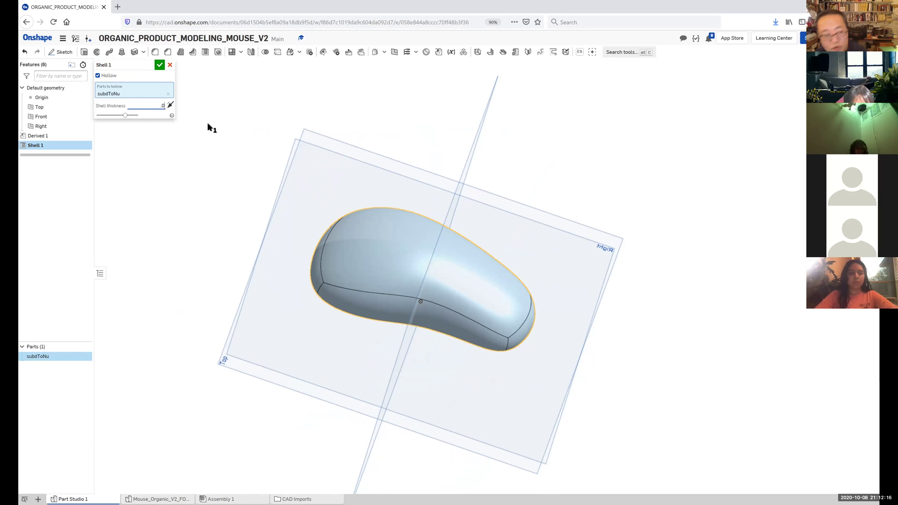
pyautogui.press('Return')
pyautogui.moveTo(245, 158); pyautogui.dragTo(267, 144, button='right')
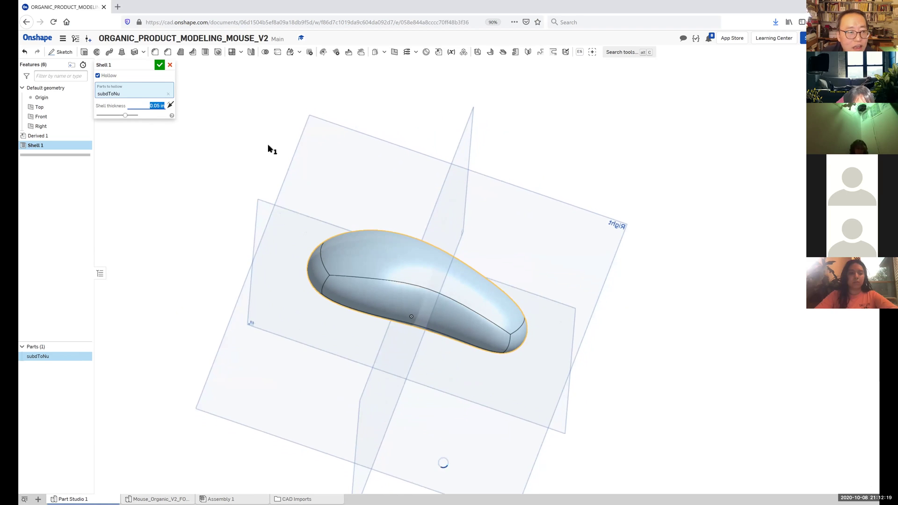
pyautogui.click(160, 65)
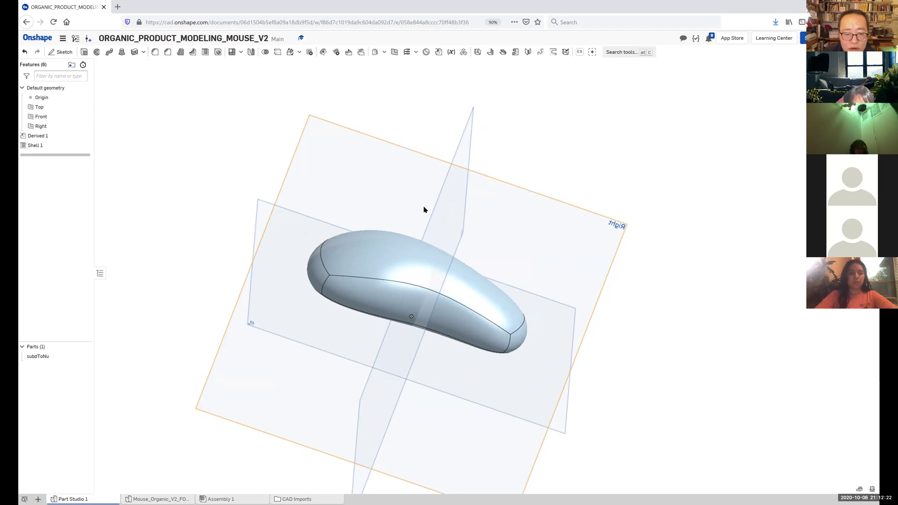
# - Examine the wall thickness and cavity of the shelled mouse in a section view through the Right plane, then close it
pyautogui.moveTo(423, 207)
pyautogui.mouseDown(button='right')
pyautogui.moveTo(401, 174)
pyautogui.moveTo(431, 219)
pyautogui.mouseUp(button='right')
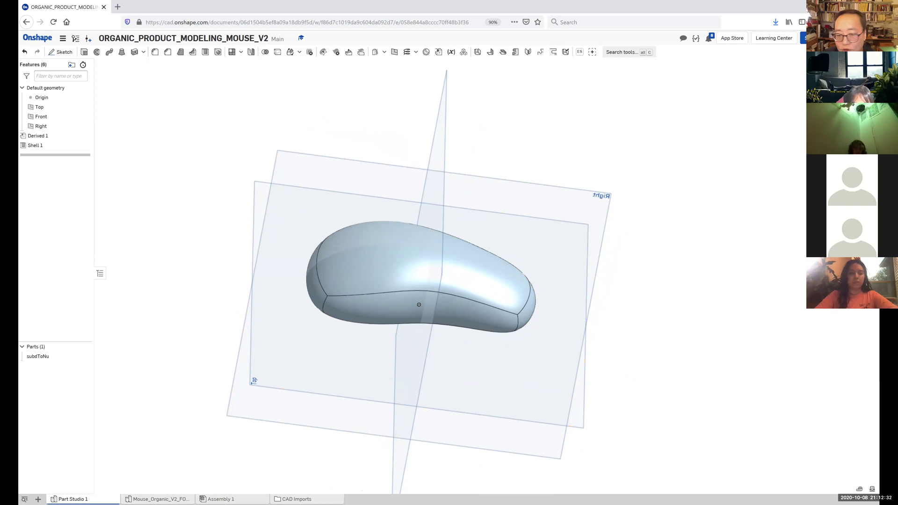
pyautogui.press('n')
pyautogui.click(601, 196)
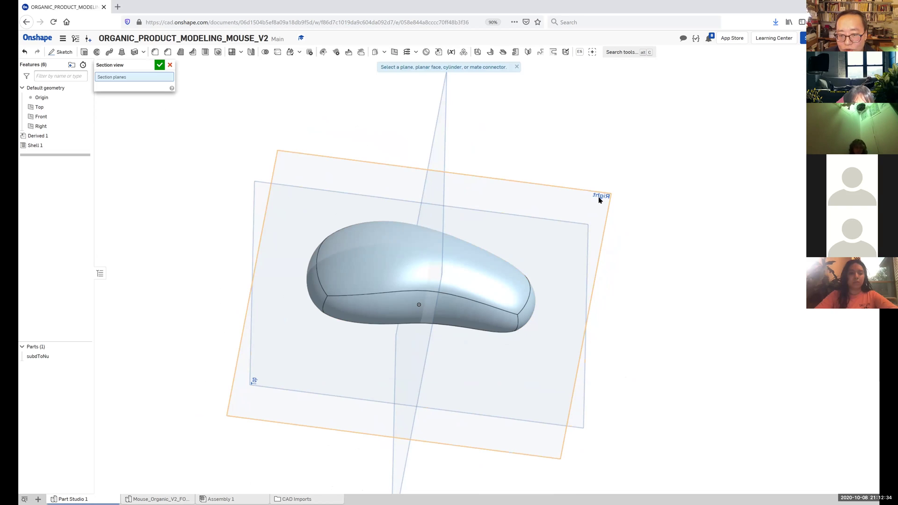
pyautogui.moveTo(633, 244); pyautogui.dragTo(560, 230, button='right')
pyautogui.scroll(5, 557, 253)
pyautogui.scroll(-5, 626, 234)
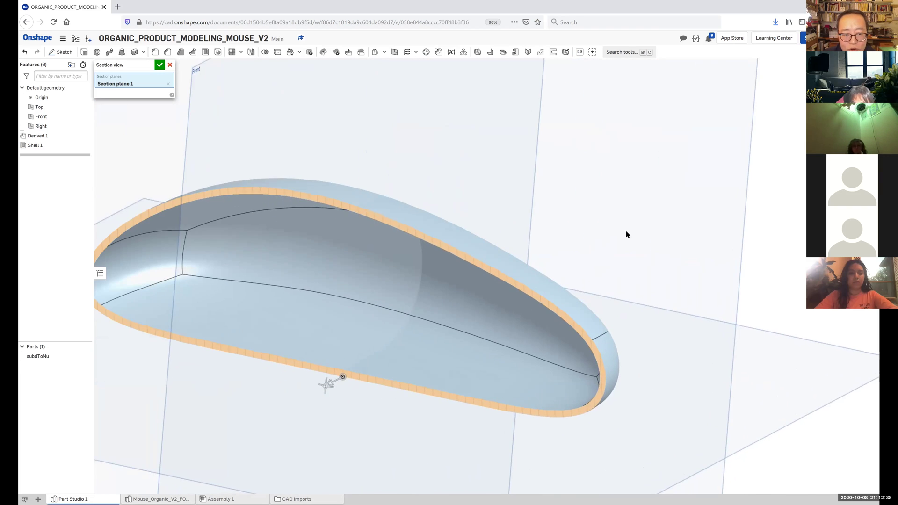
pyautogui.scroll(2, 615, 221)
pyautogui.moveTo(615, 221)
pyautogui.mouseDown(button='right')
pyautogui.moveTo(621, 217)
pyautogui.moveTo(591, 226)
pyautogui.moveTo(597, 219)
pyautogui.moveTo(613, 229)
pyautogui.moveTo(622, 206)
pyautogui.moveTo(609, 204)
pyautogui.mouseUp(button='right')
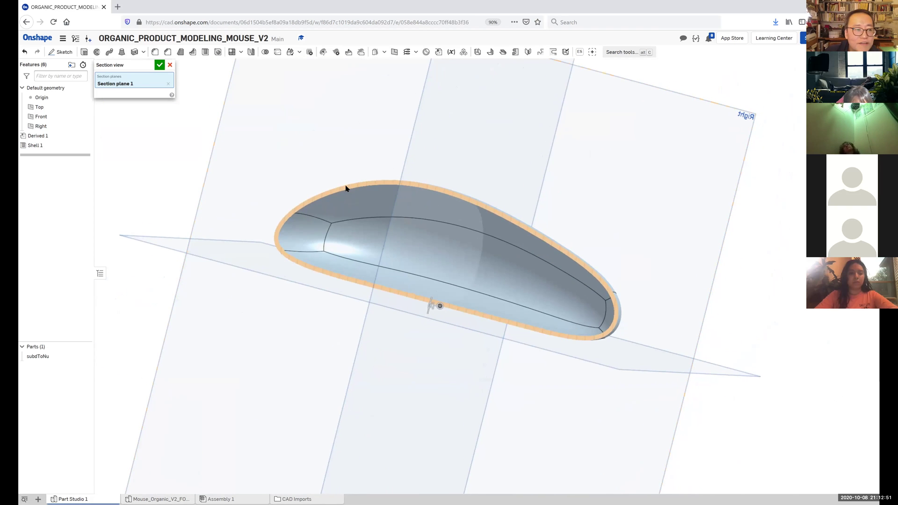
pyautogui.click(160, 65)
pyautogui.moveTo(257, 118); pyautogui.dragTo(248, 150, button='right')
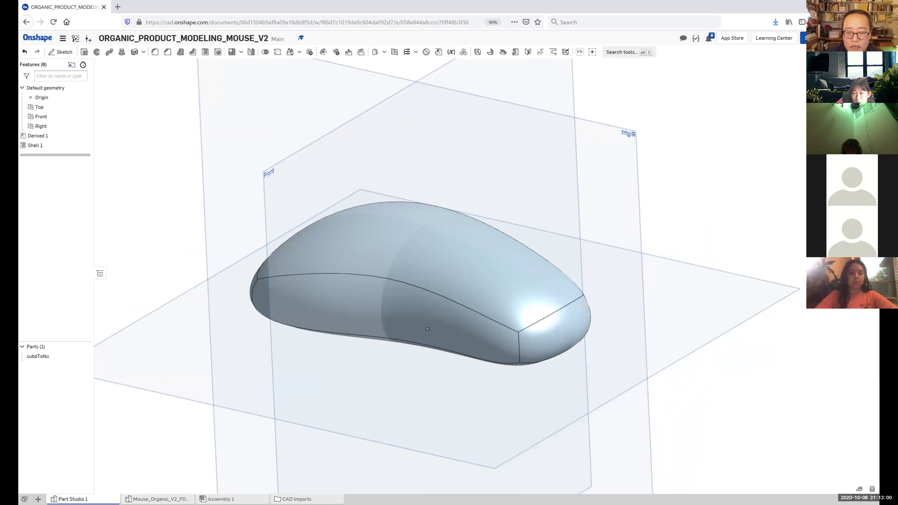
pyautogui.moveTo(543, 262); pyautogui.dragTo(504, 230, button='right')
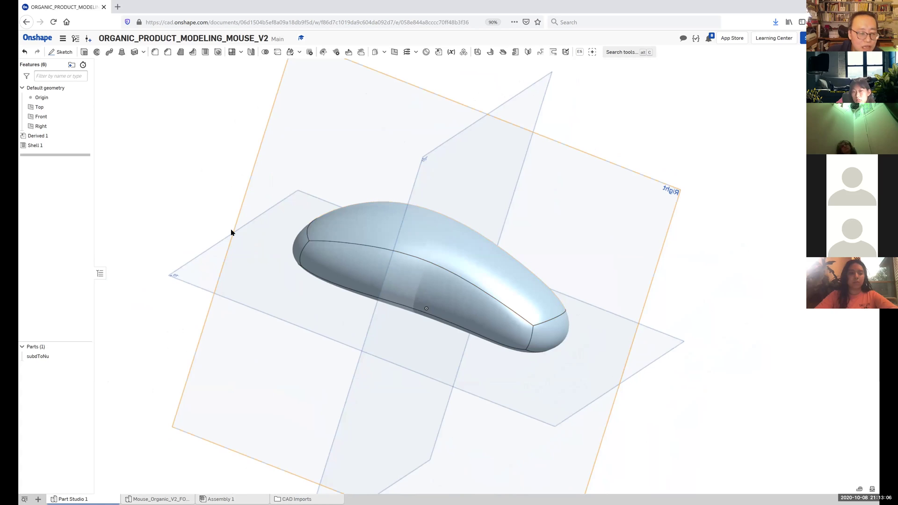
# - Import Mouse_V2_Cutting_Forms.iges into this document with its models oriented Y Axis Up
pyautogui.click(39, 498)
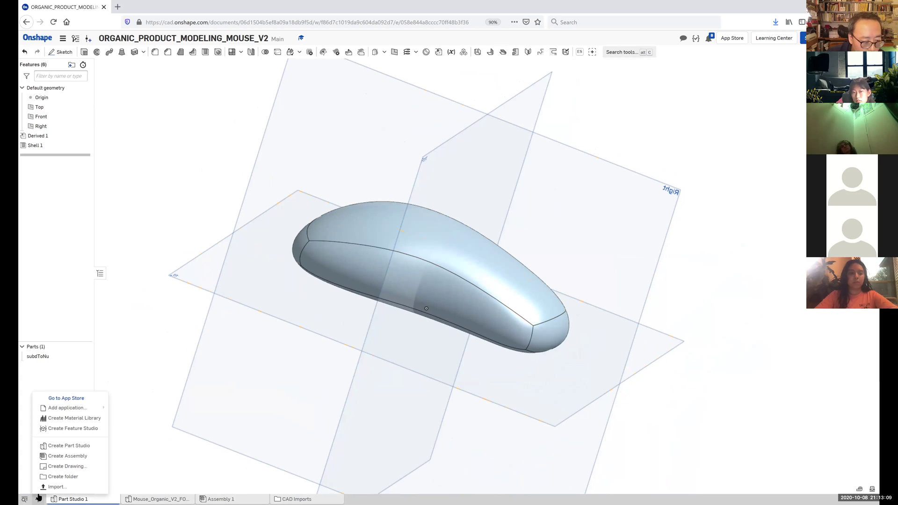
pyautogui.click(62, 487)
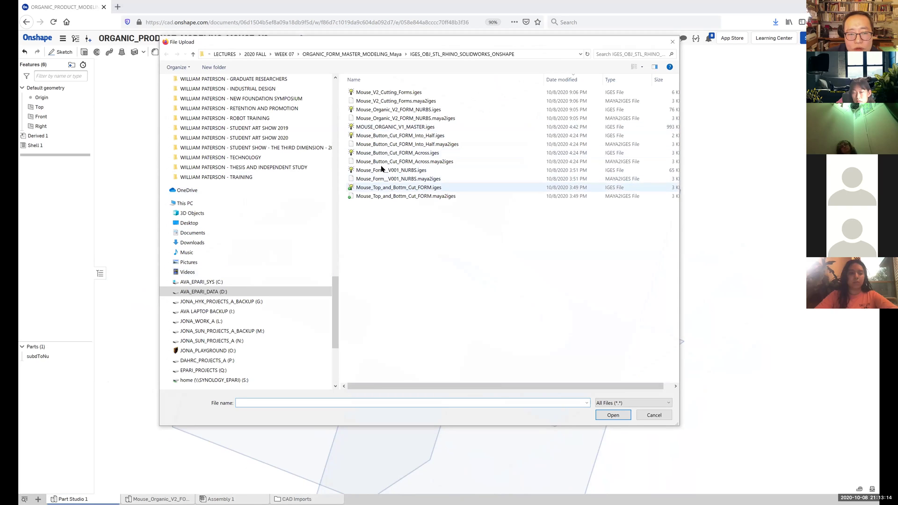
pyautogui.click(402, 93)
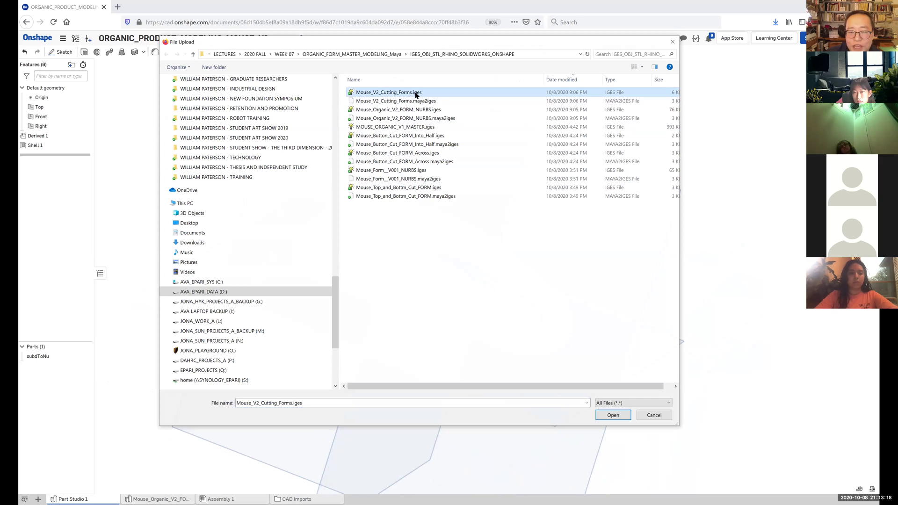
pyautogui.click(614, 415)
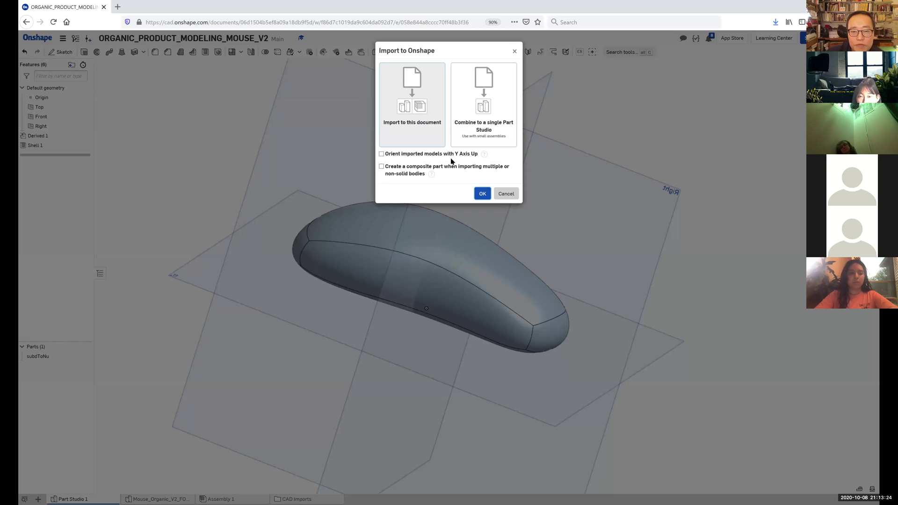
pyautogui.click(383, 155)
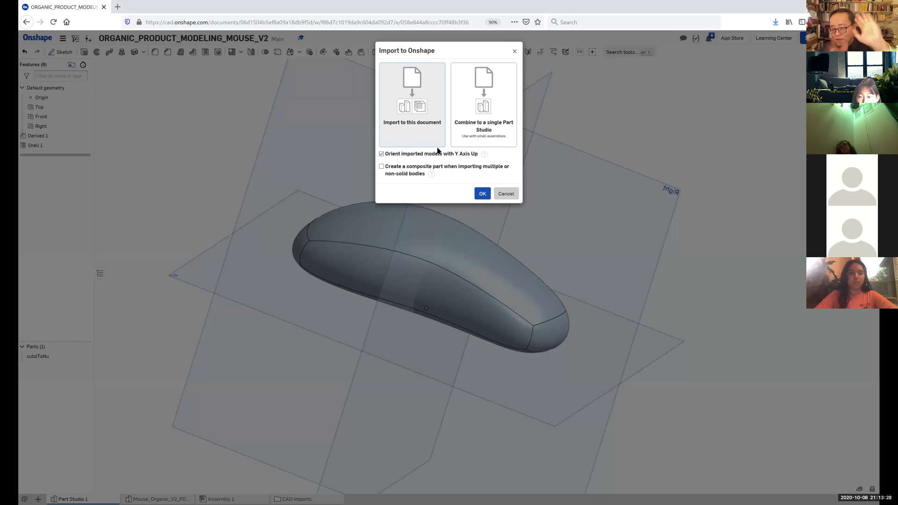
pyautogui.click(482, 194)
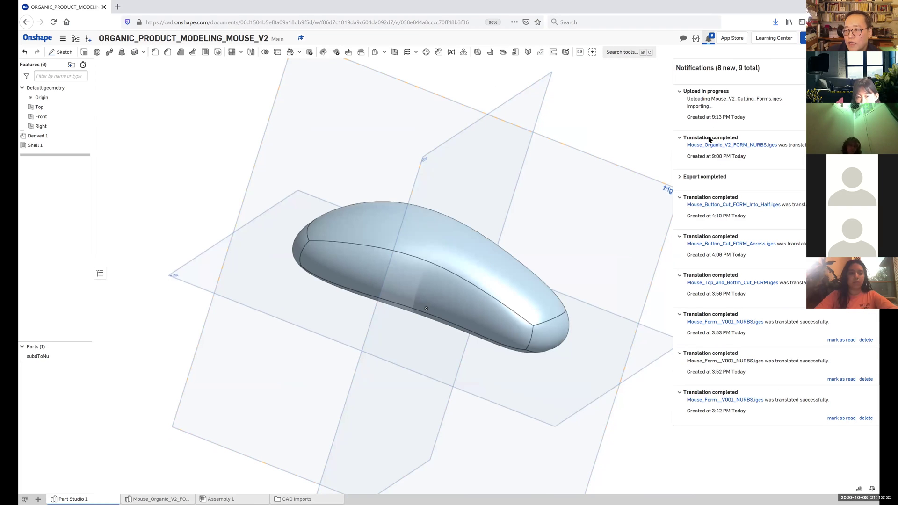
pyautogui.moveTo(553, 127); pyautogui.dragTo(470, 168, button='right')
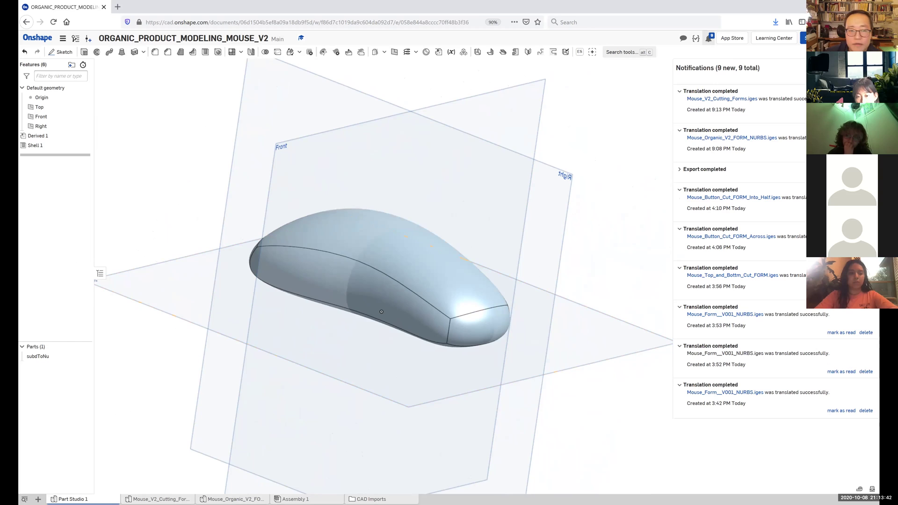
pyautogui.click(29, 323)
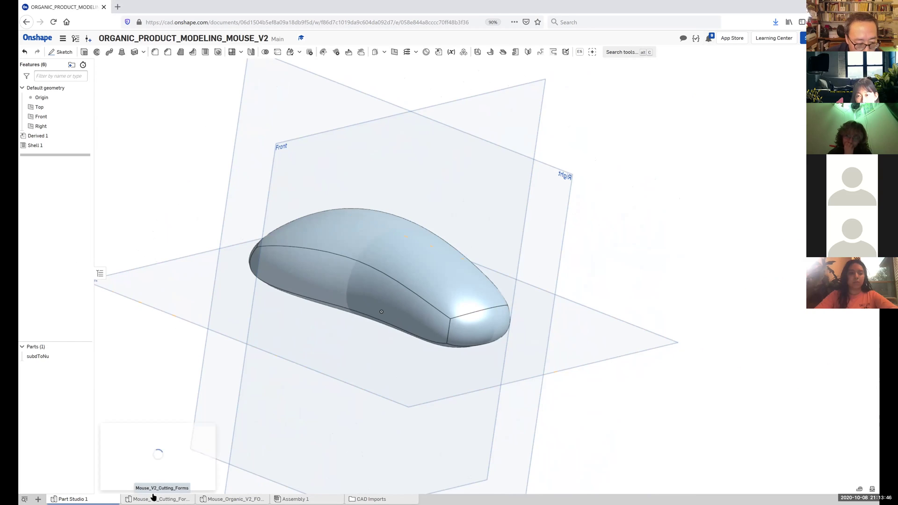
# - Examine the imported surfaces in the Mouse_V2_Cutting_Forms studio, then return to the mouse in Part Studio 1
pyautogui.click(151, 498)
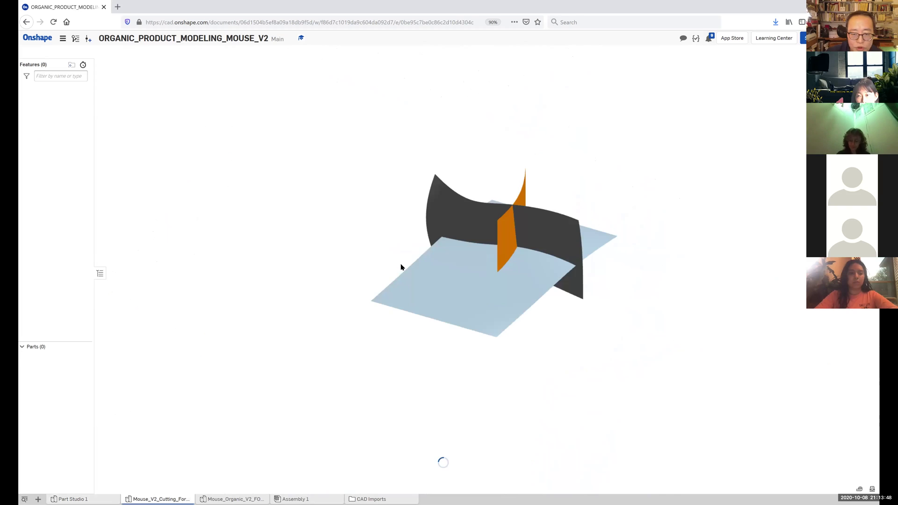
pyautogui.moveTo(400, 263); pyautogui.dragTo(419, 288, button='right')
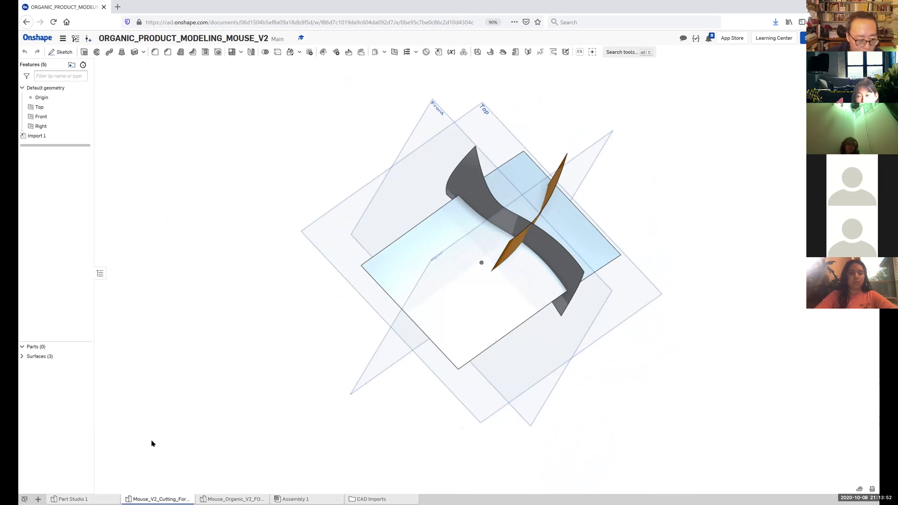
pyautogui.click(89, 498)
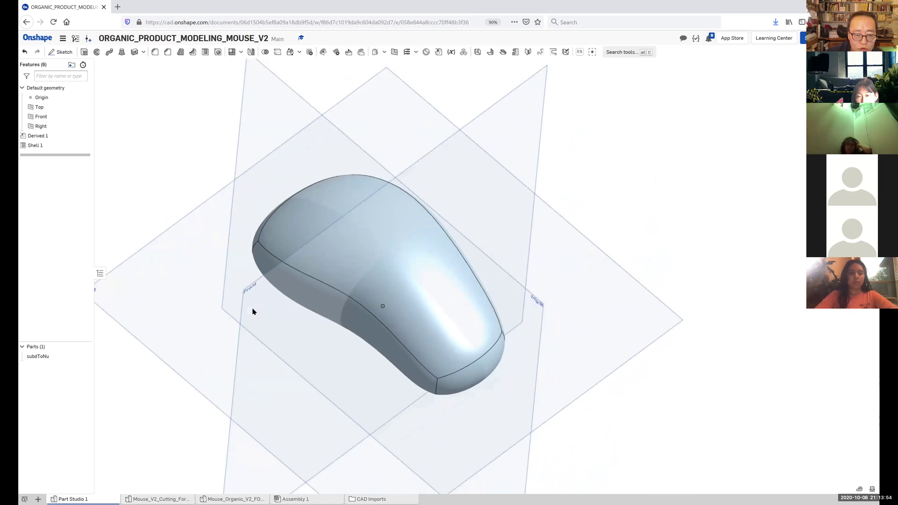
pyautogui.moveTo(260, 320); pyautogui.dragTo(289, 293, button='right')
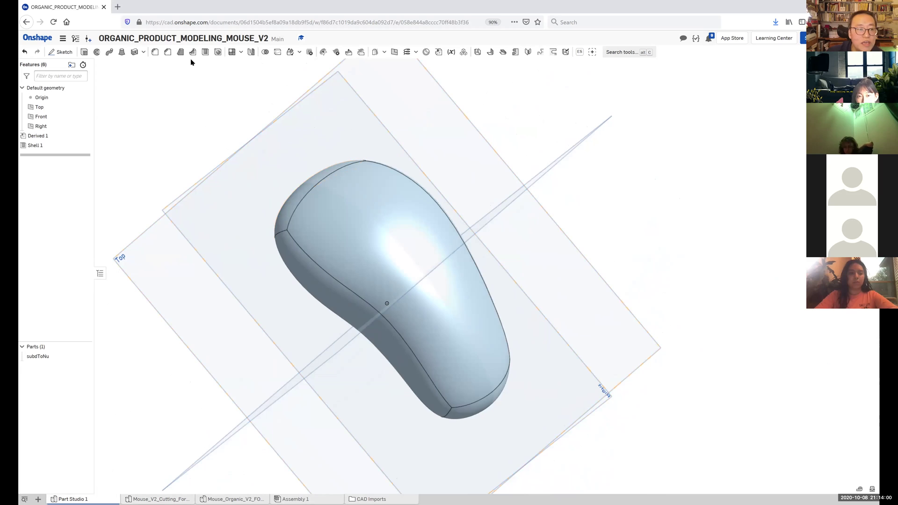
pyautogui.click(437, 54)
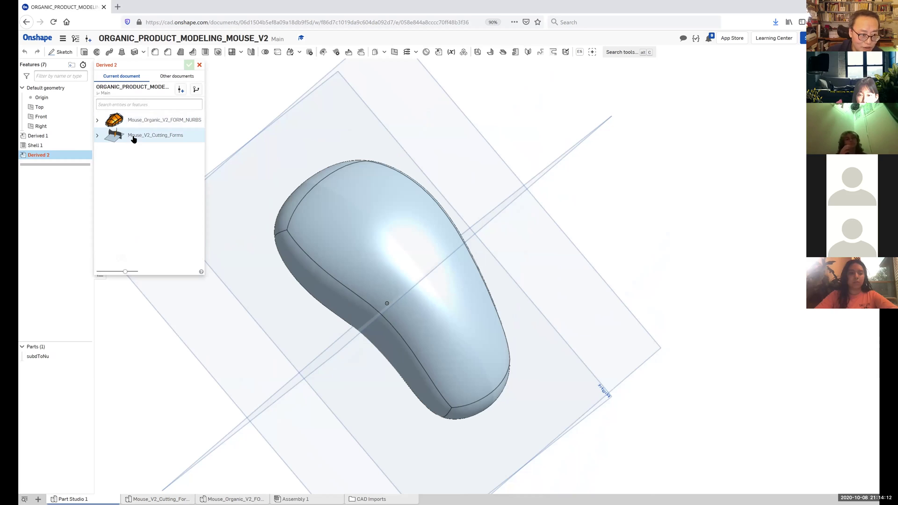
pyautogui.click(98, 136)
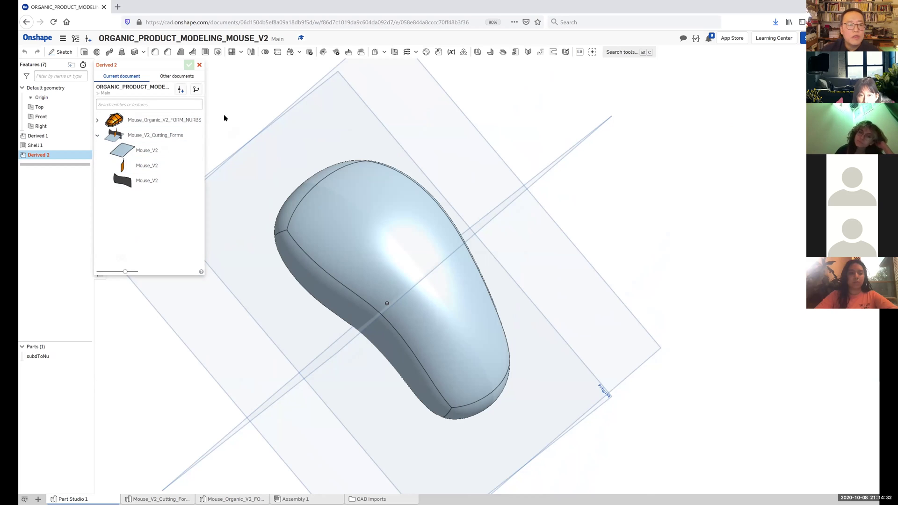
pyautogui.click(200, 66)
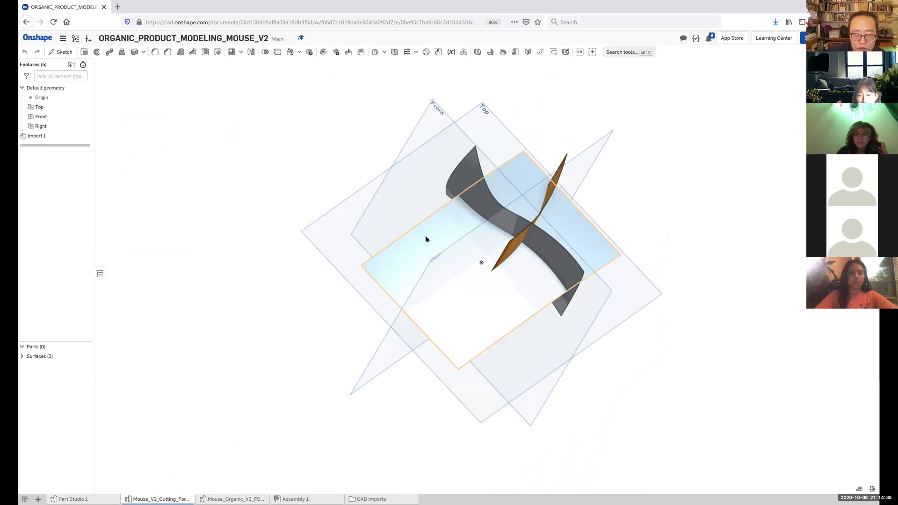
# - In the Mouse_V2_Cutting_Forms studio, rename the broad horizontal surface as Mouse_V2_Curtting_Form_Top_To_Bottom
pyautogui.moveTo(424, 237); pyautogui.dragTo(475, 260, button='right')
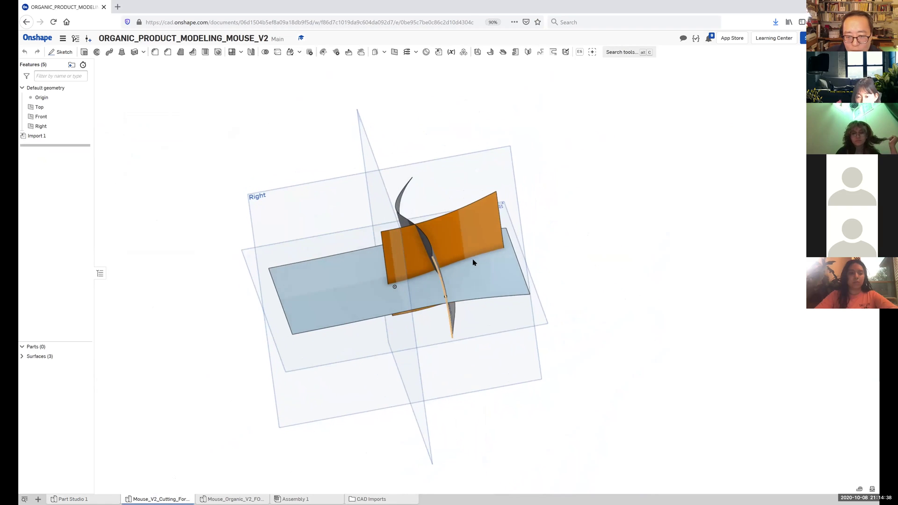
pyautogui.click(455, 271)
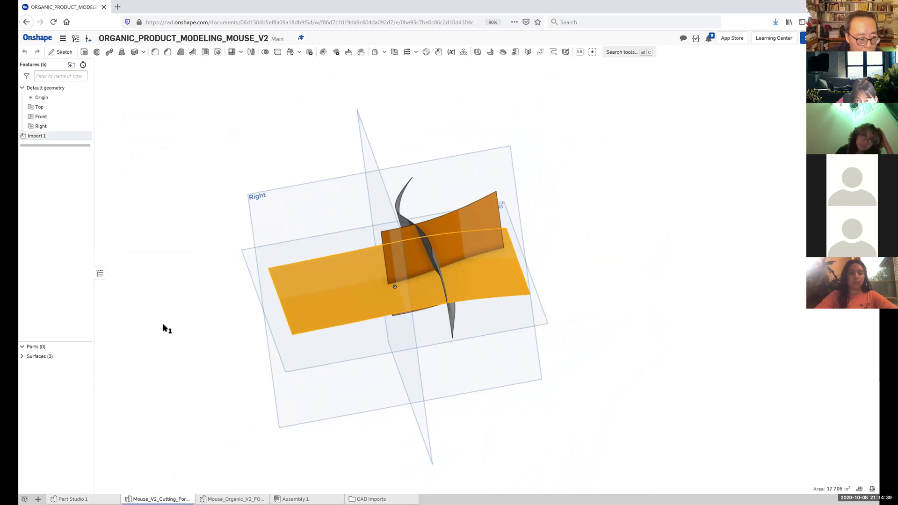
pyautogui.click(22, 357)
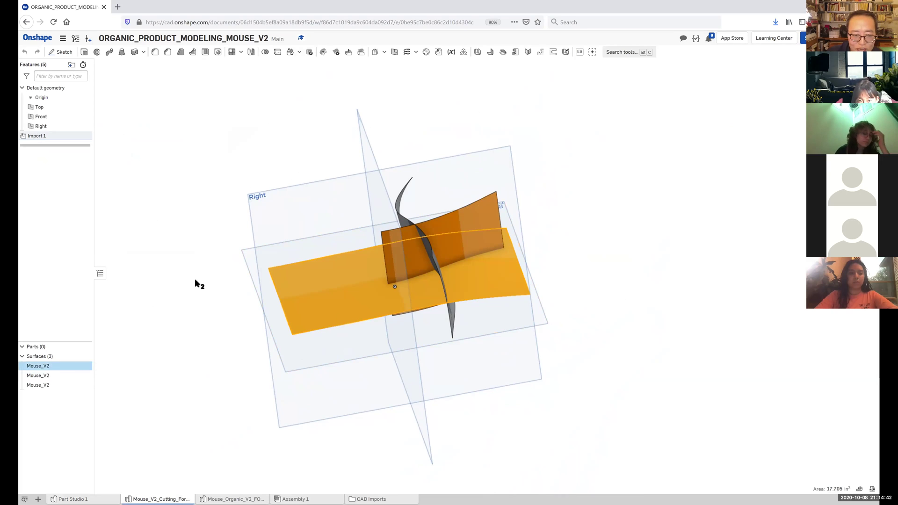
pyautogui.click(328, 295)
pyautogui.click(373, 290)
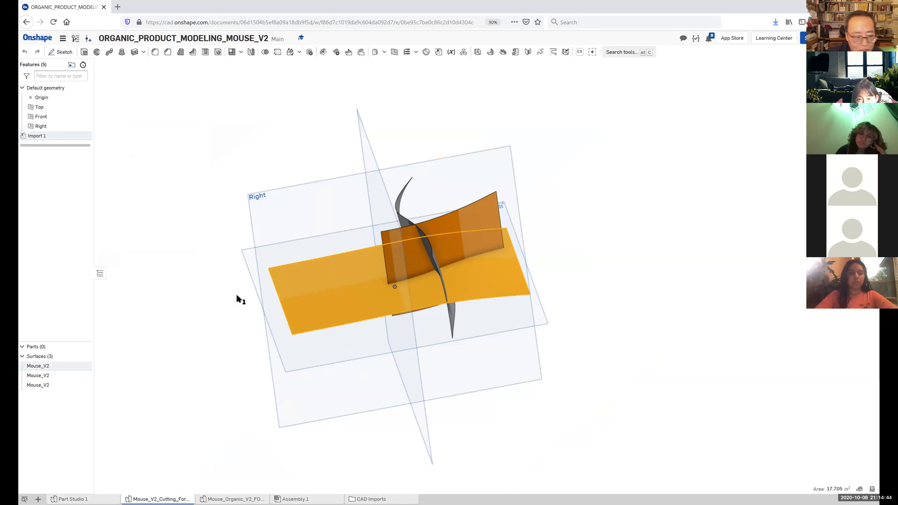
pyautogui.click(321, 286)
pyautogui.click(319, 288)
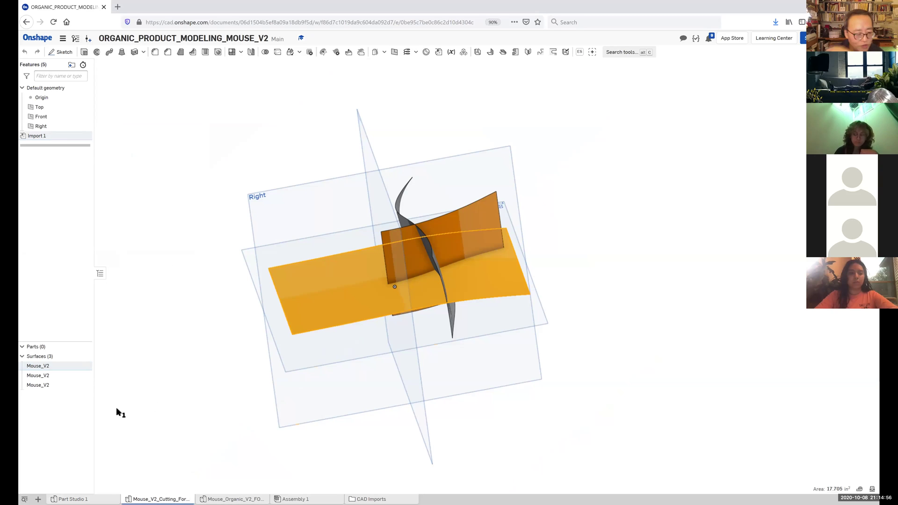
pyautogui.click(46, 366)
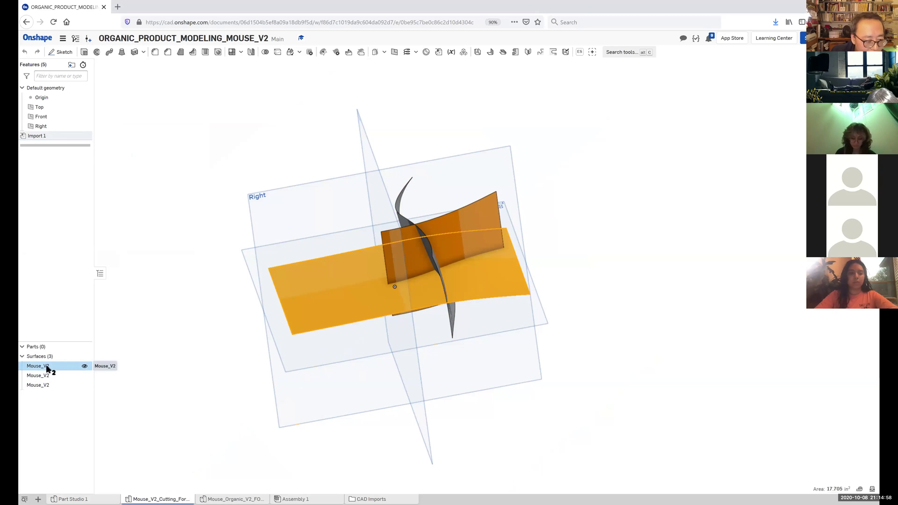
pyautogui.rightClick(47, 367)
pyautogui.click(61, 372)
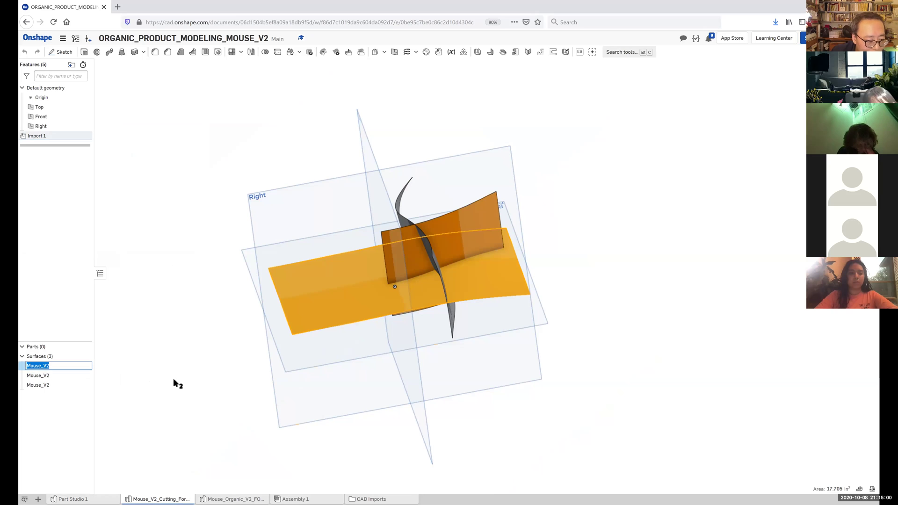
pyautogui.press('BackSpace')
pyautogui.hotkey('ctrl', 'v')
pyautogui.press('Return')
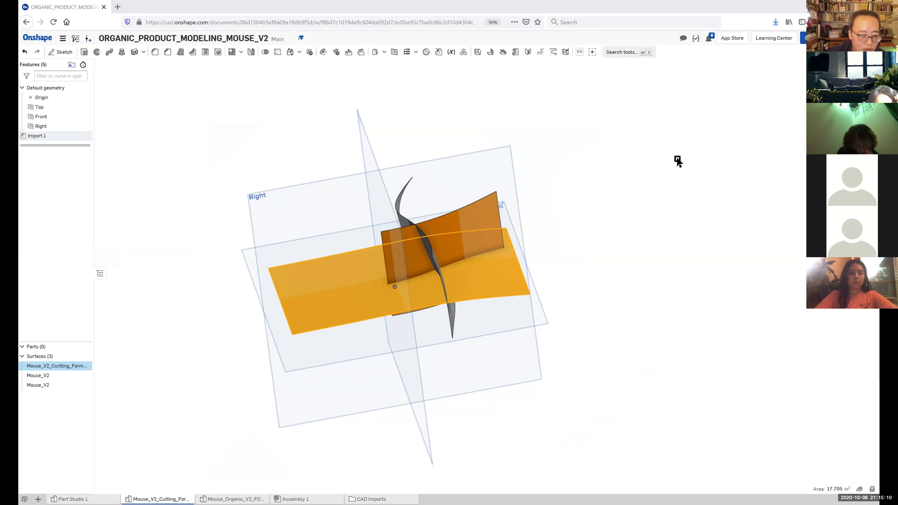
# - Rename the dark S-curved cutting surface as Mouse_V2_Cutting_Form_Buttons_Across and clear the selection
pyautogui.click(43, 376)
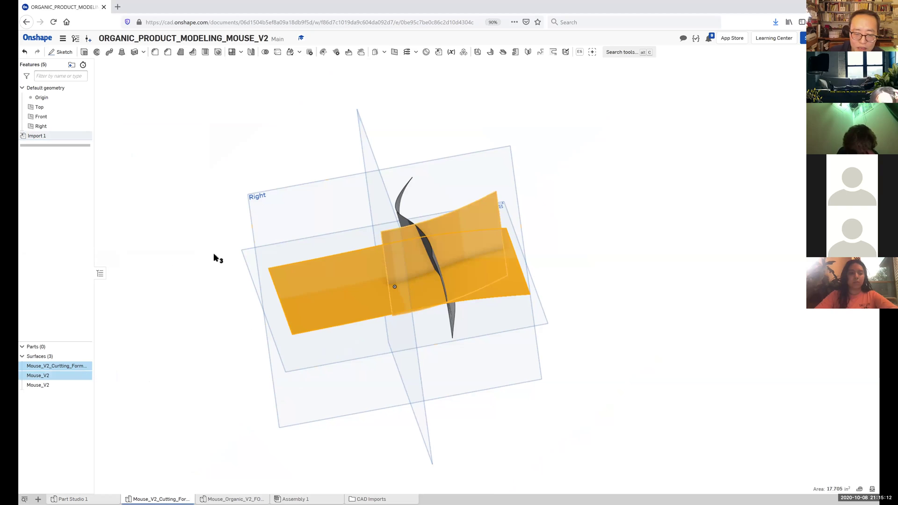
pyautogui.moveTo(213, 254)
pyautogui.mouseDown(button='right')
pyautogui.moveTo(212, 298)
pyautogui.moveTo(214, 269)
pyautogui.mouseUp(button='right')
pyautogui.click(214, 269)
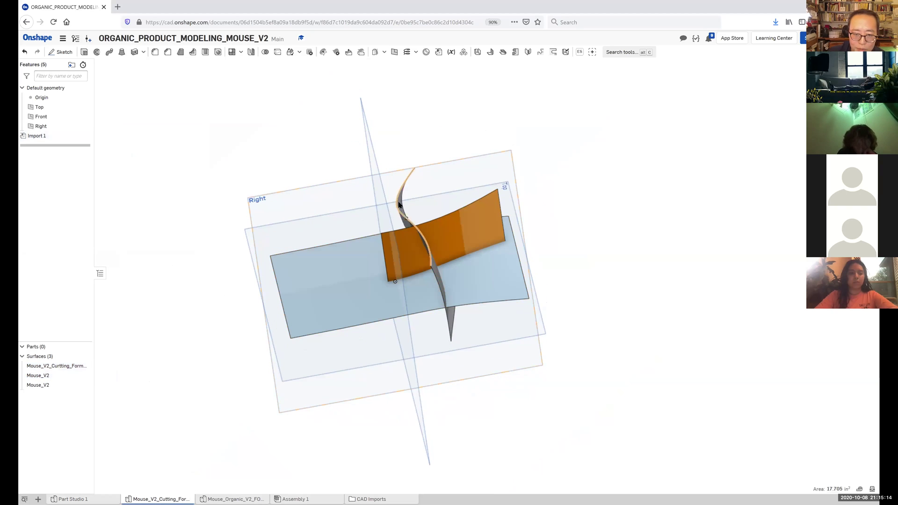
pyautogui.click(47, 385)
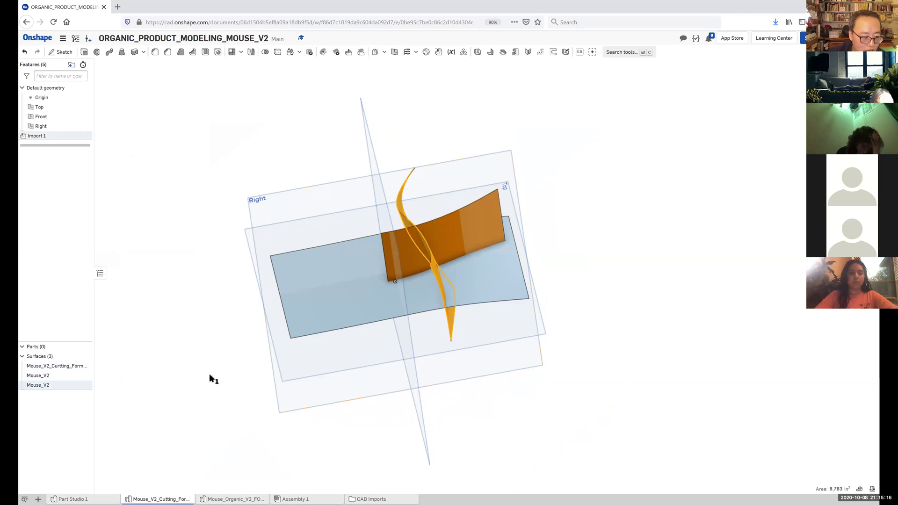
pyautogui.rightClick(62, 386)
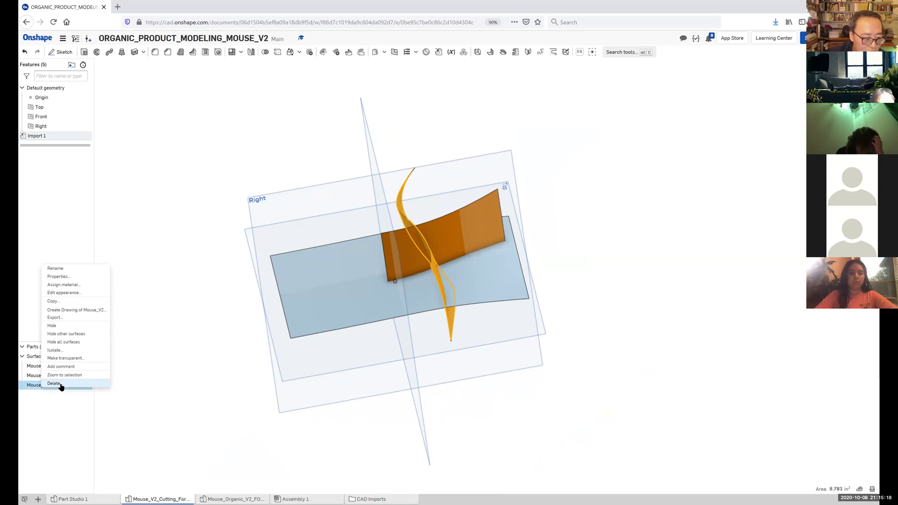
pyautogui.click(100, 268)
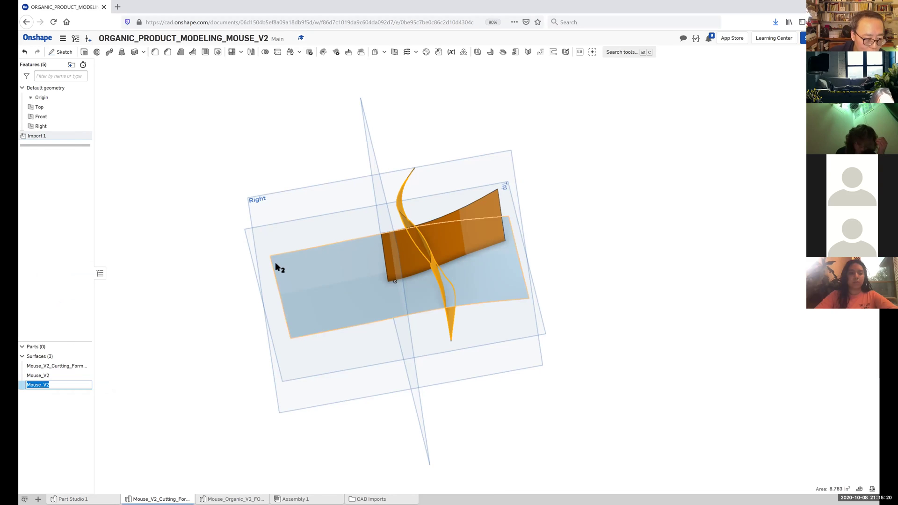
pyautogui.write('Mouse_V2_Cutting_Form_Buttons_Across')
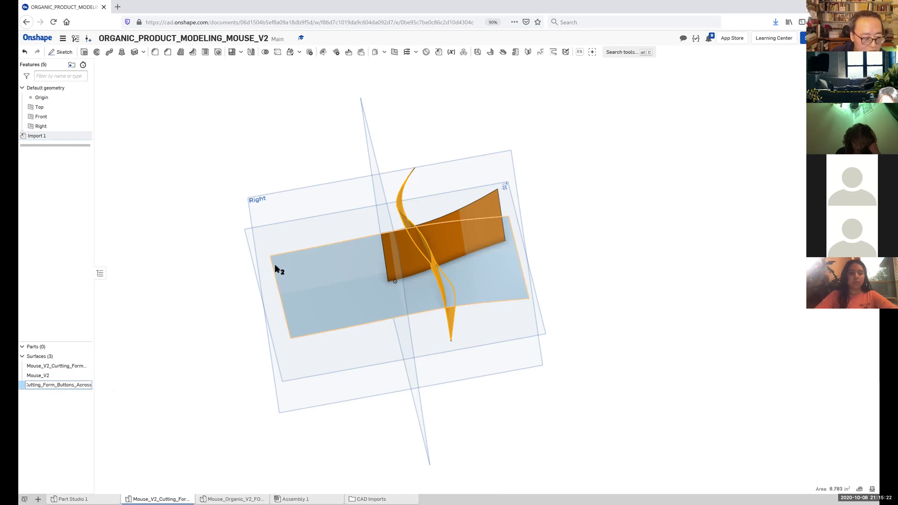
pyautogui.press('Return')
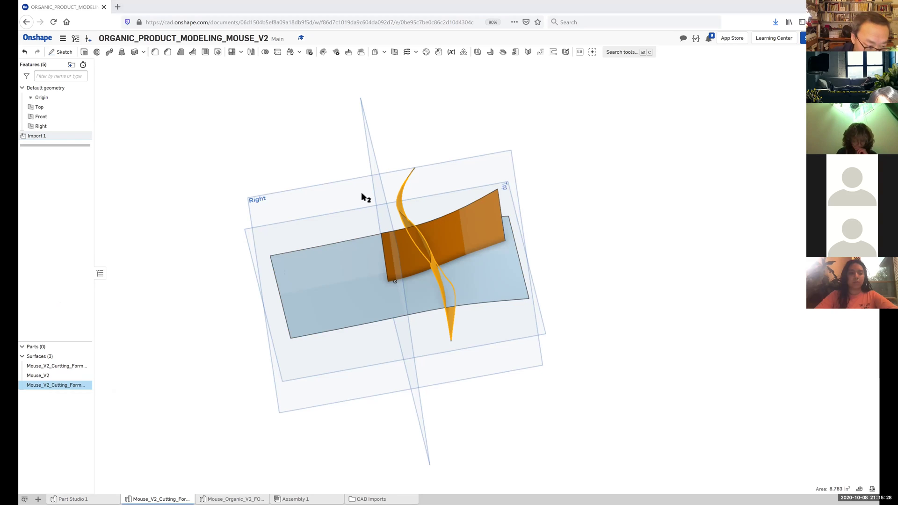
pyautogui.click(132, 349)
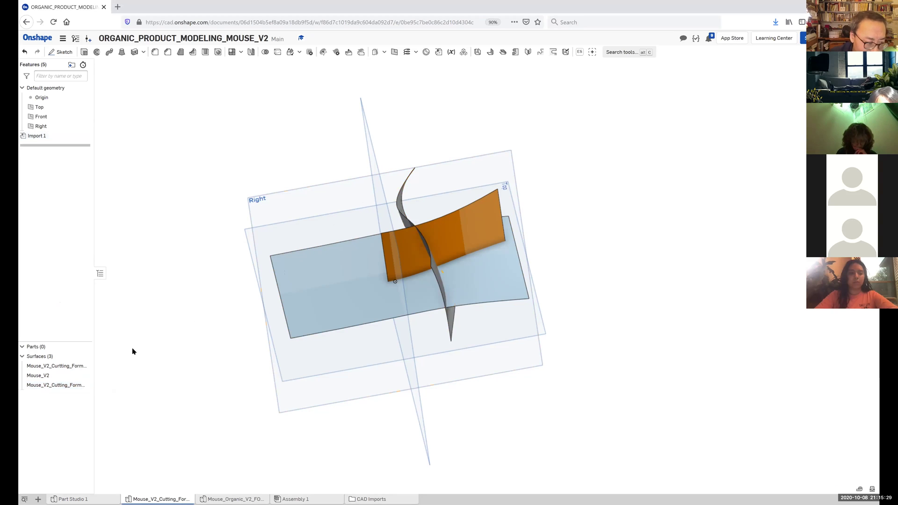
# - Rename the orange upright cutting surface as Mouse_V2_Cutting_Form_Buttons_Left_and_Right
pyautogui.rightClick(40, 378)
pyautogui.click(51, 382)
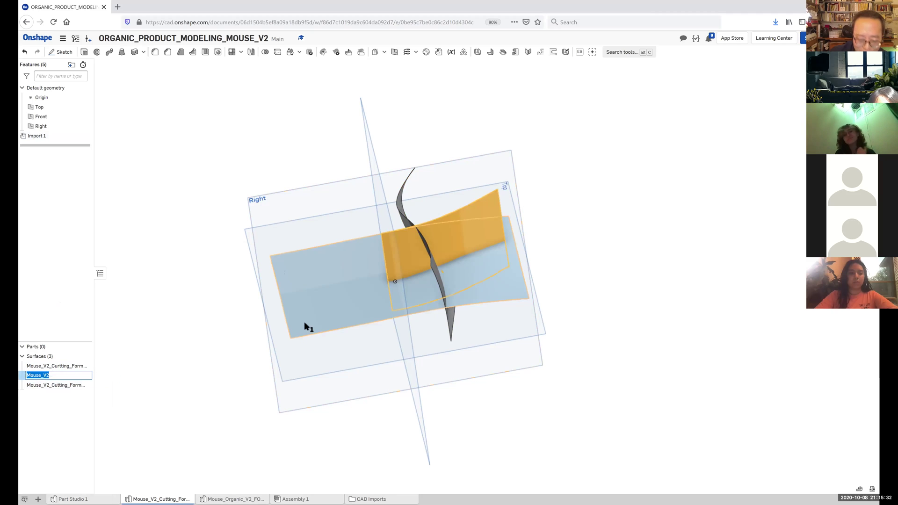
pyautogui.press('BackSpace')
pyautogui.write('Mouse_V2_Cutting_Form_Buttons_Left_and_Right')
pyautogui.press('Return')
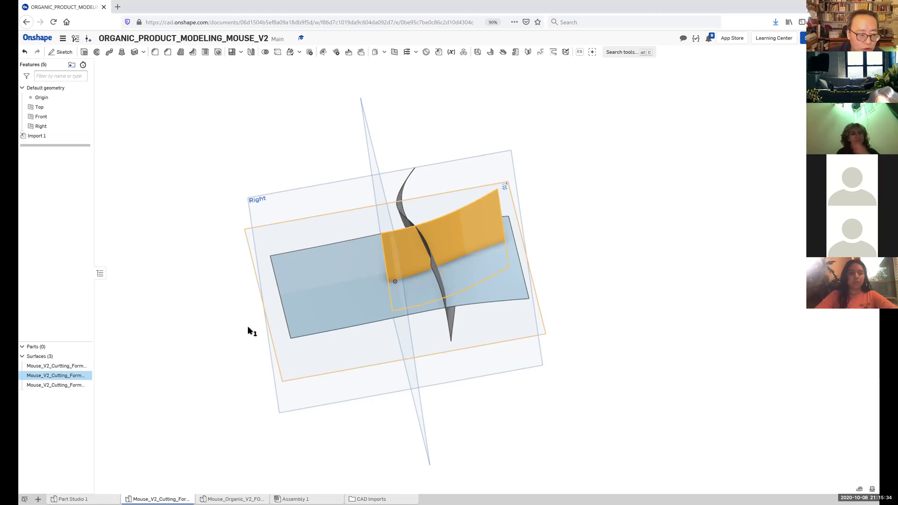
# - Widen the feature and surface list enough to read the full surface names, and deselect the orange surface
pyautogui.moveTo(123, 284); pyautogui.dragTo(163, 284)
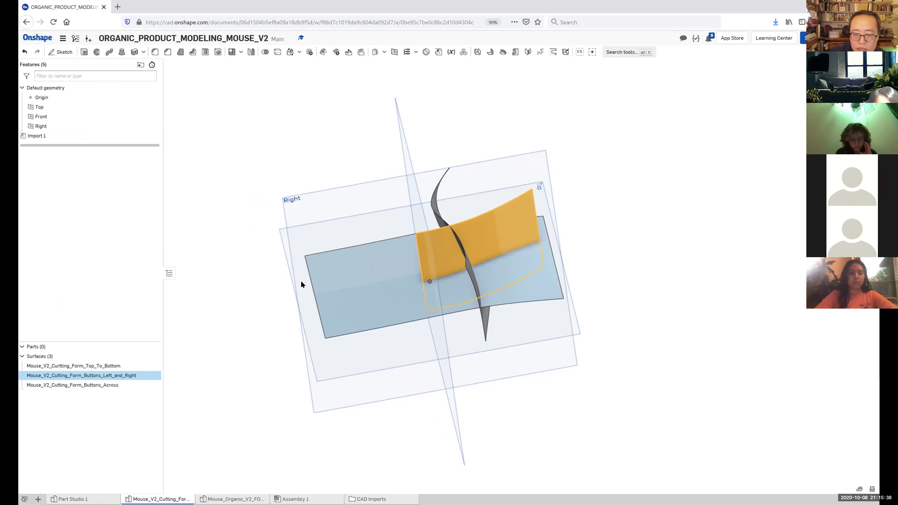
pyautogui.press('space')
pyautogui.moveTo(376, 228); pyautogui.dragTo(257, 177, button='right')
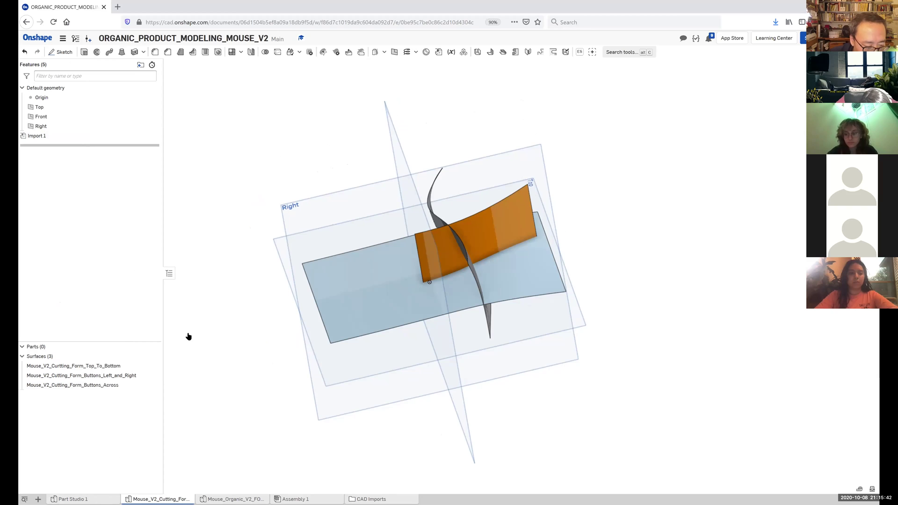
# - In Part Studio 1, derive all three surfaces from the Mouse_V2_Cutting_Forms studio
pyautogui.moveTo(452, 255); pyautogui.dragTo(393, 236, button='right')
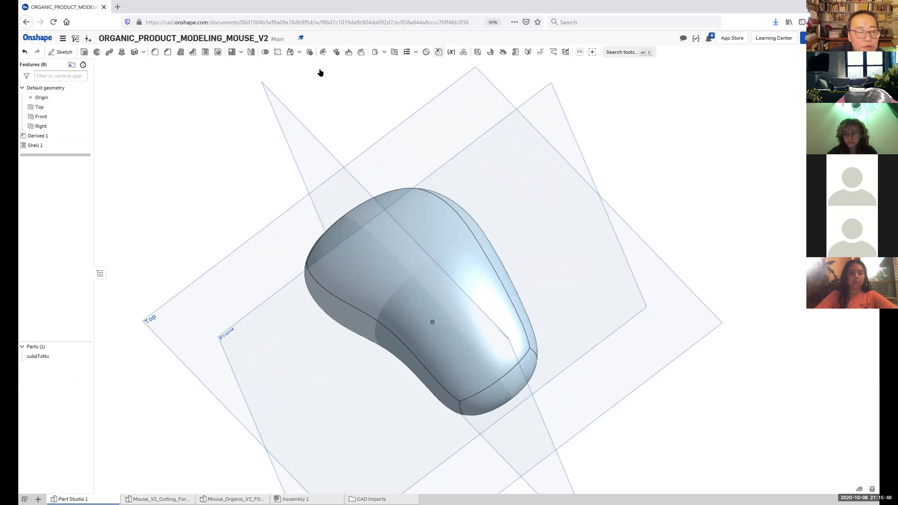
pyautogui.click(323, 52)
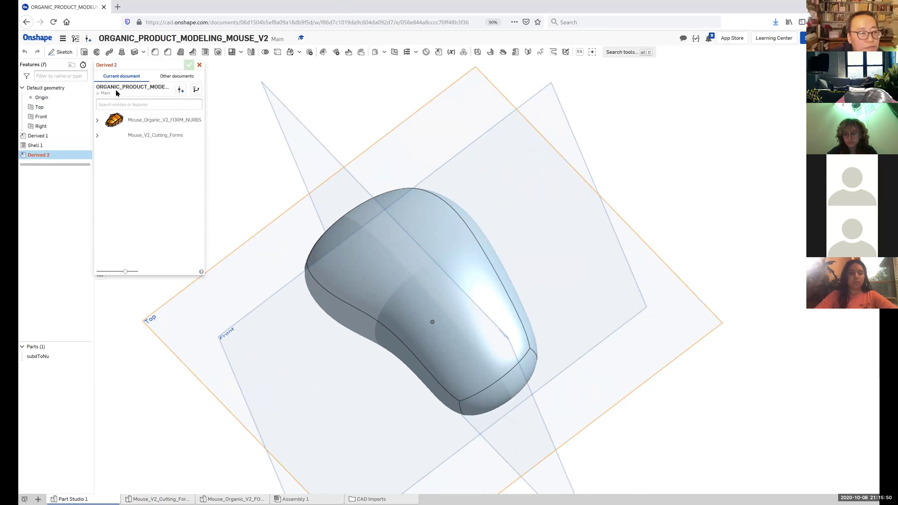
pyautogui.click(97, 136)
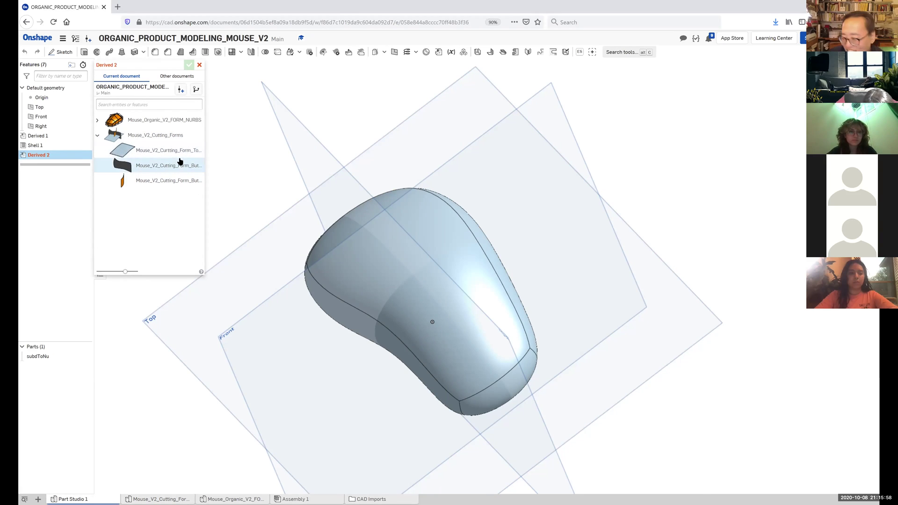
pyautogui.moveTo(173, 150); pyautogui.dragTo(174, 150)
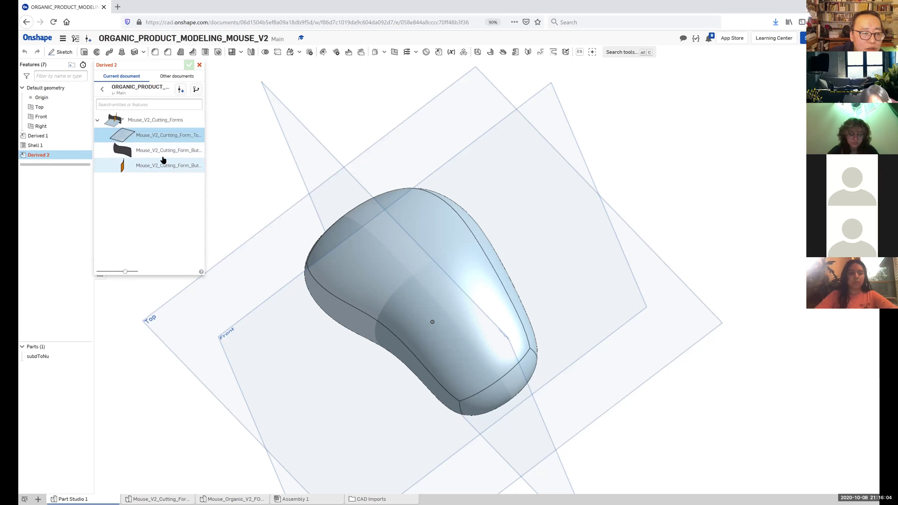
pyautogui.click(166, 134)
pyautogui.click(167, 150)
pyautogui.click(163, 166)
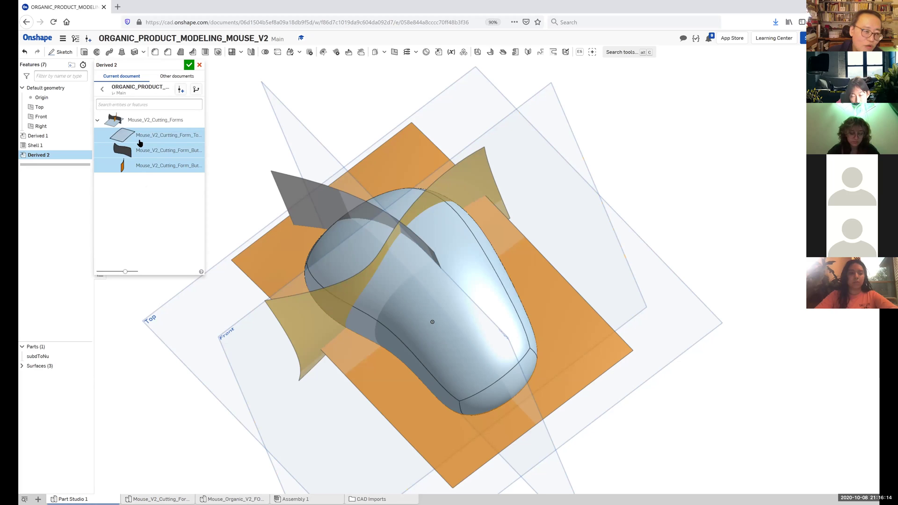
pyautogui.click(189, 66)
# - Expand the derived surfaces and widen the list to read their names, highlighting the top-to-bottom and left-and-right surfaces to identify them
pyautogui.moveTo(253, 142); pyautogui.dragTo(111, 321, button='right')
pyautogui.click(21, 367)
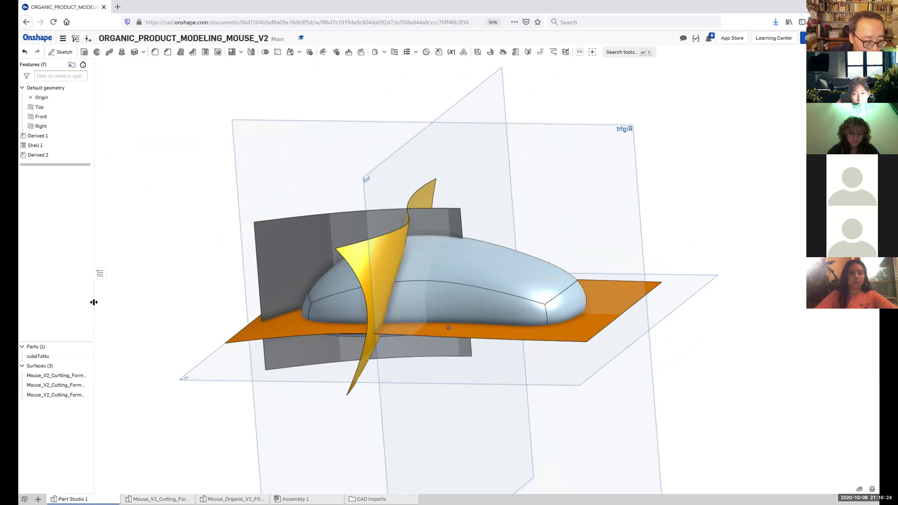
pyautogui.moveTo(94, 302); pyautogui.dragTo(133, 304)
pyautogui.click(99, 376)
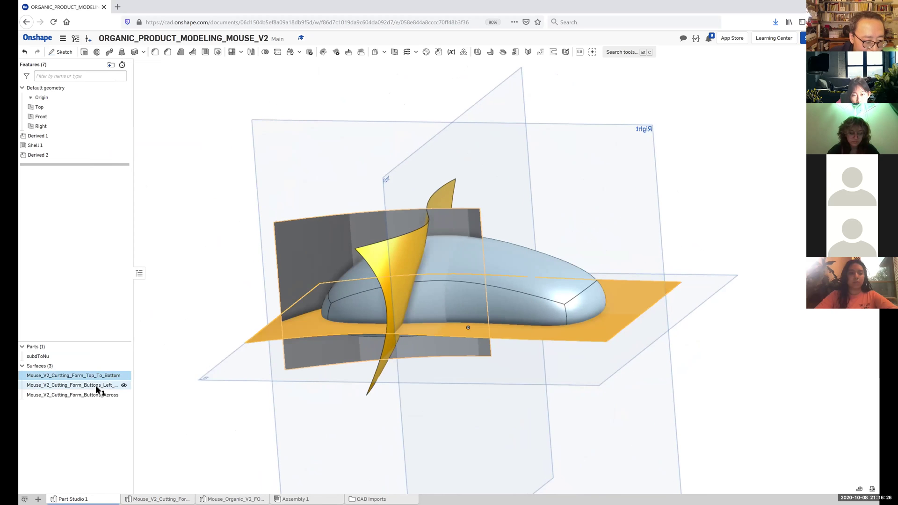
pyautogui.click(76, 385)
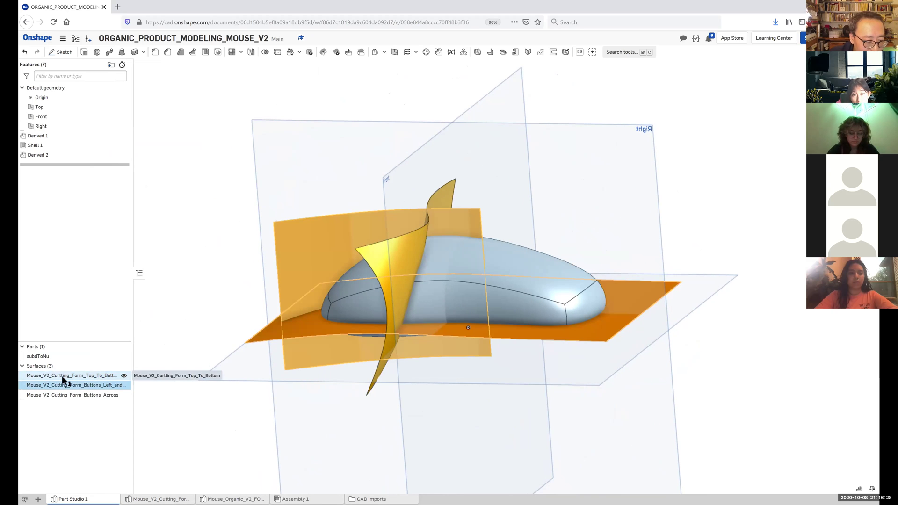
# - In Part Studio 1, correct the misspelled horizontal surface name to Mouse_V2_Cutting_Form_Top_To_Bottom and clear the selection
pyautogui.click(67, 376)
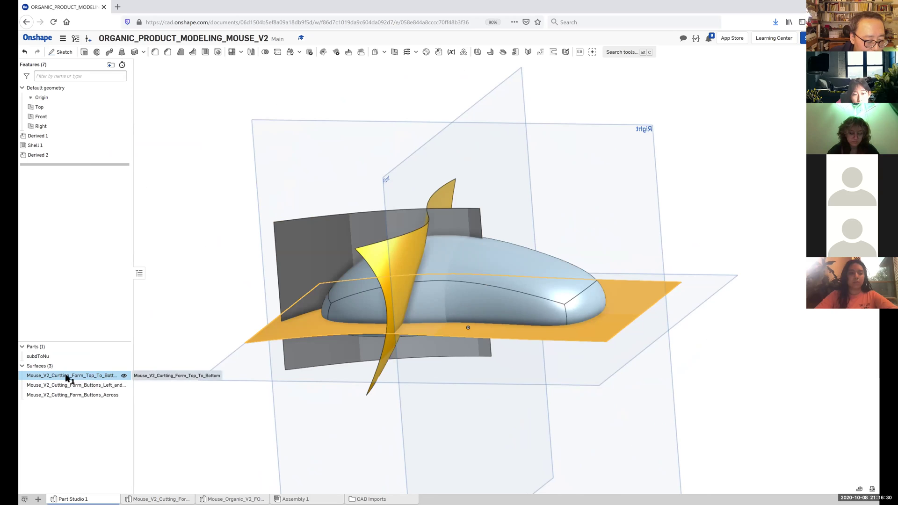
pyautogui.rightClick(67, 376)
pyautogui.click(63, 383)
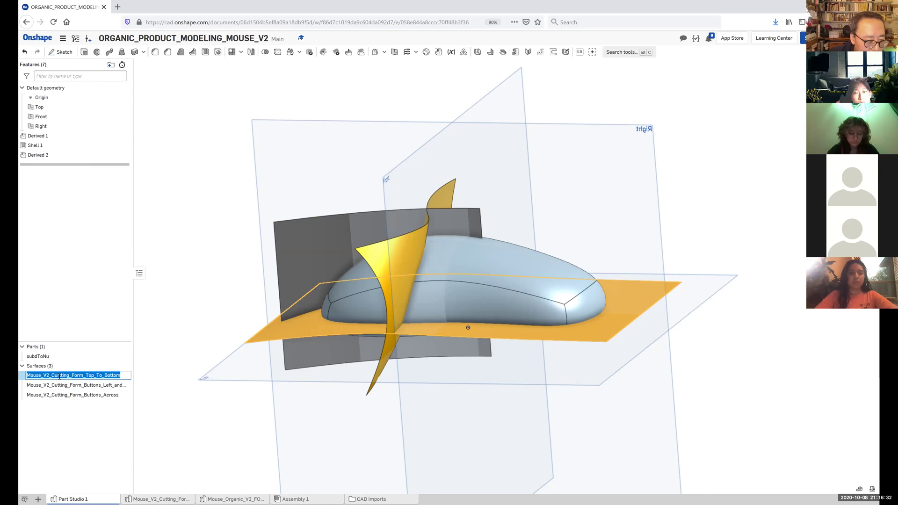
pyautogui.press('Escape')
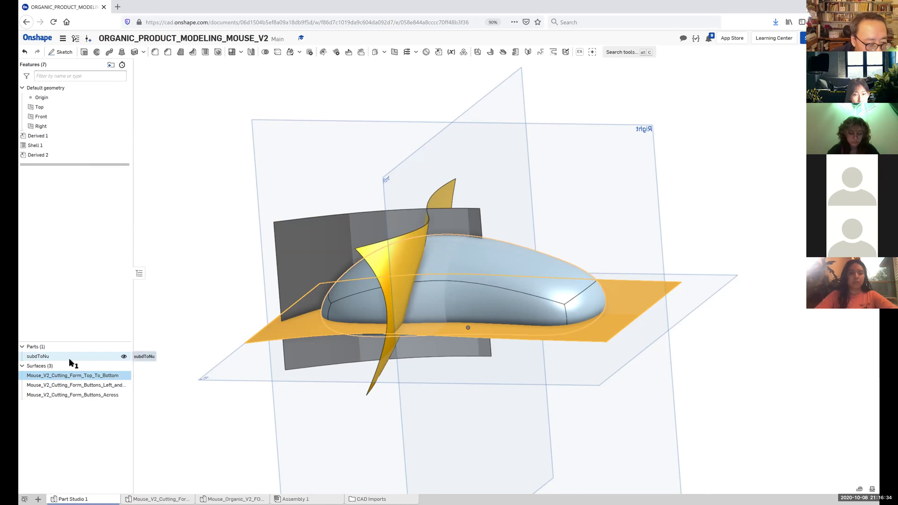
pyautogui.click(150, 375)
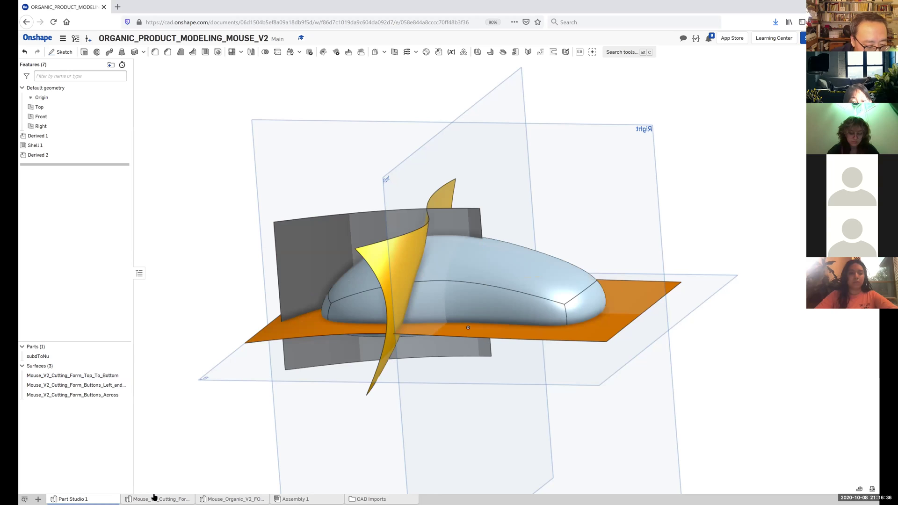
# - In the Mouse_V2_Cutting_Forms studio, correct the horizontal surface's name to Mouse_V2_Cutting_Form_Top_To_Bottom
pyautogui.click(159, 499)
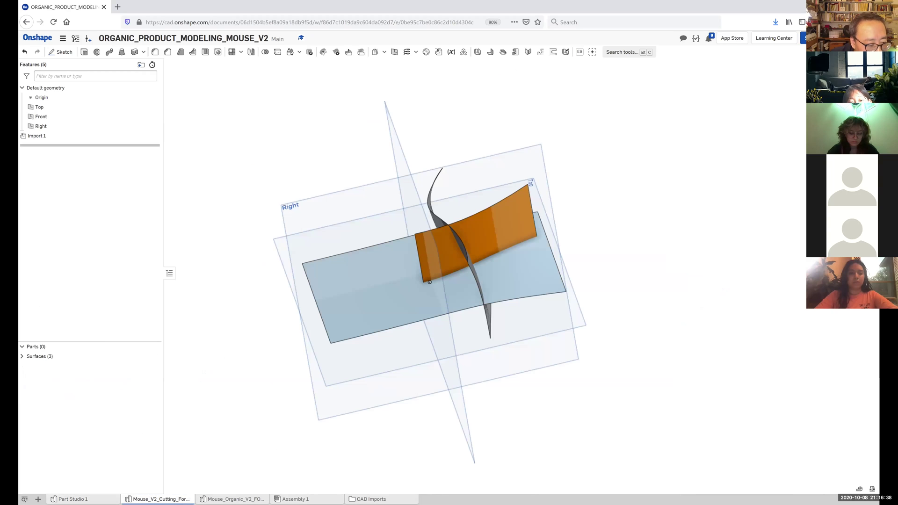
pyautogui.click(21, 356)
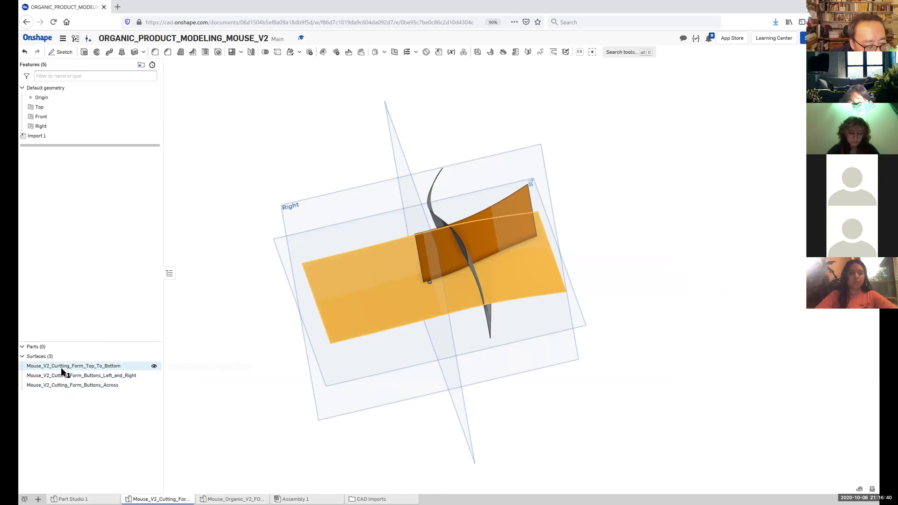
pyautogui.click(60, 368)
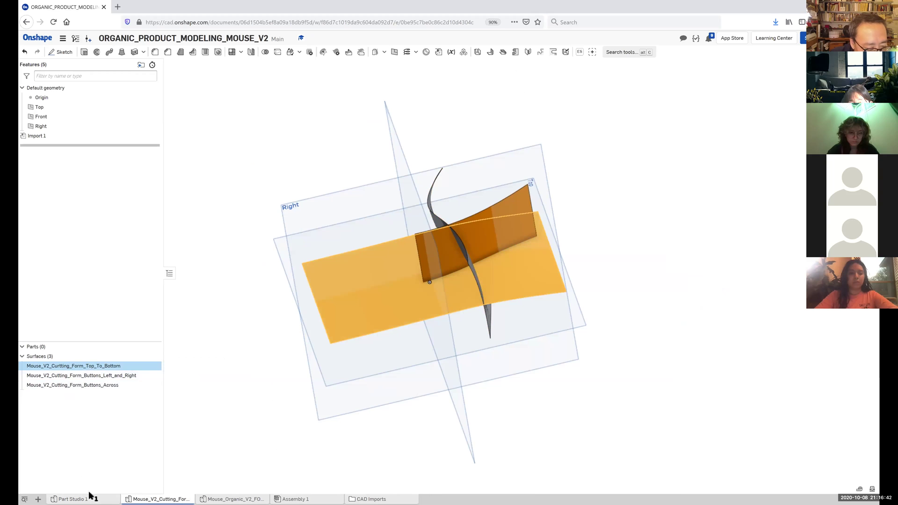
pyautogui.rightClick(73, 369)
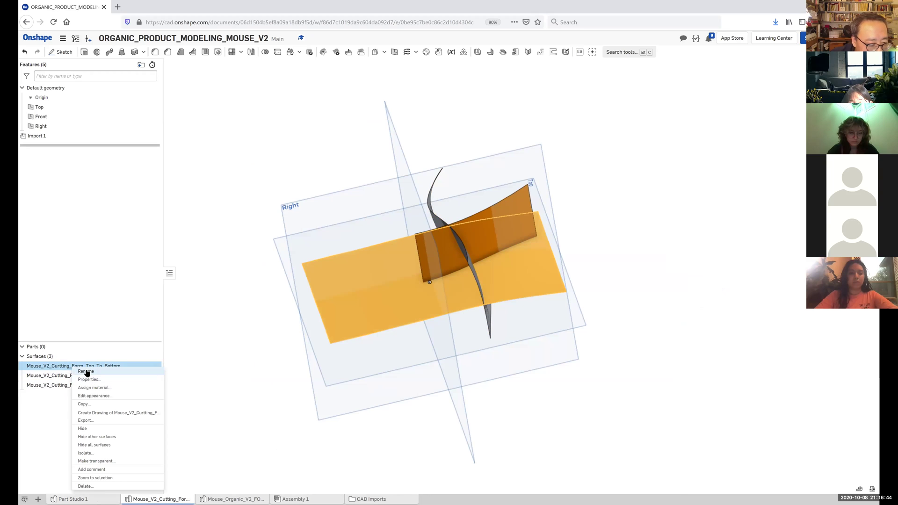
pyautogui.click(86, 372)
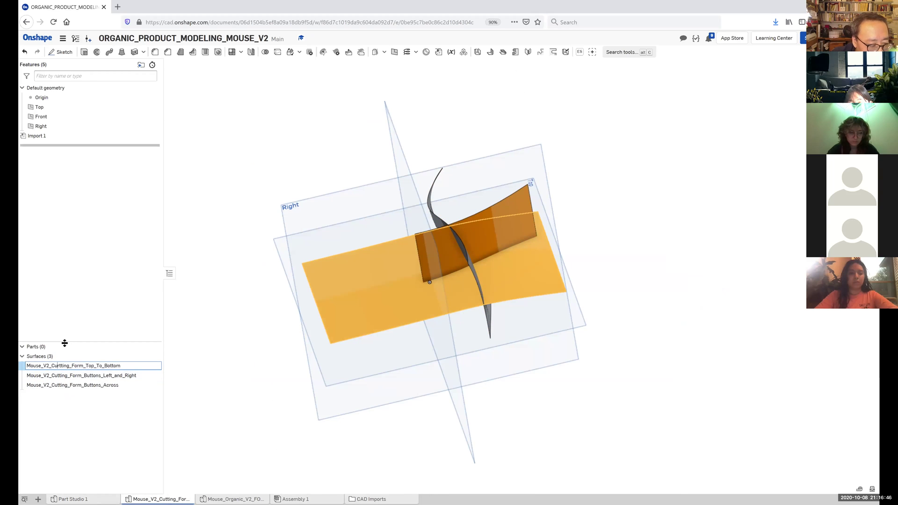
pyautogui.press('Return')
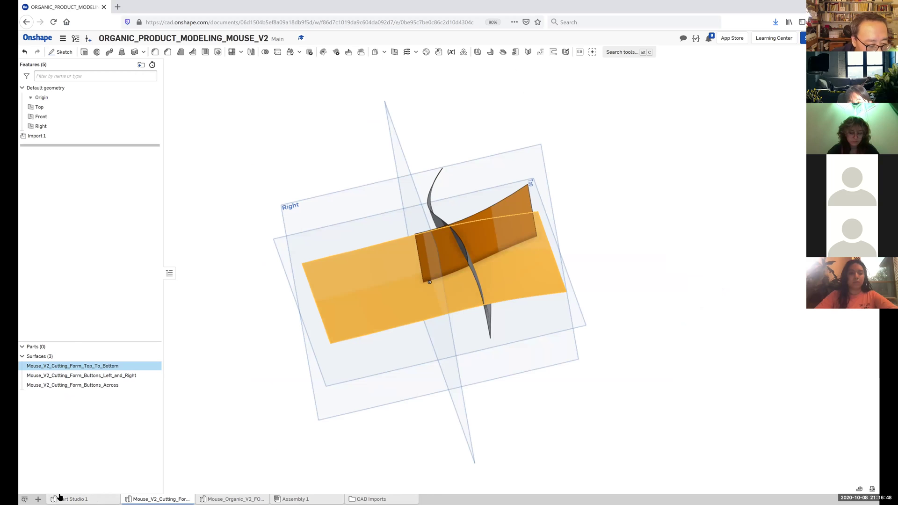
# - Return to Part Studio 1 and examine how the horizontal cutting surface passes through the mouse body from several angles
pyautogui.click(73, 499)
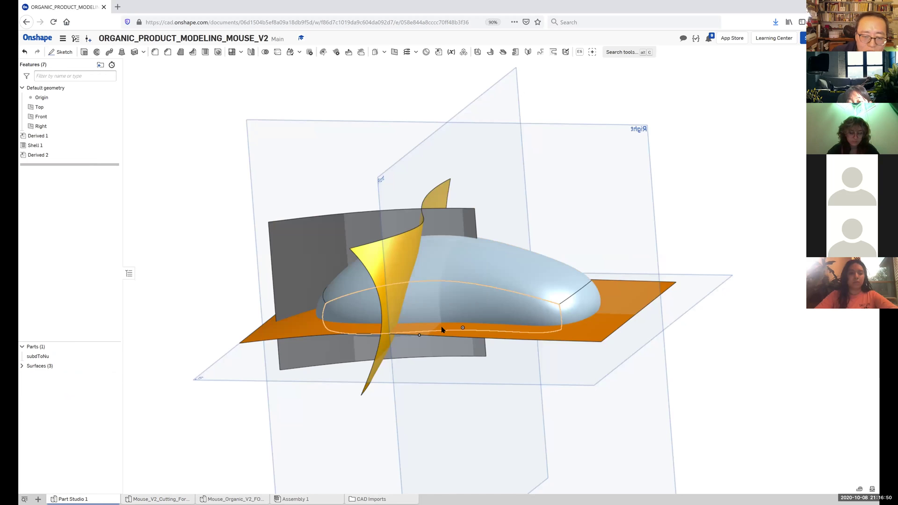
pyautogui.moveTo(587, 235); pyautogui.dragTo(572, 223, button='right')
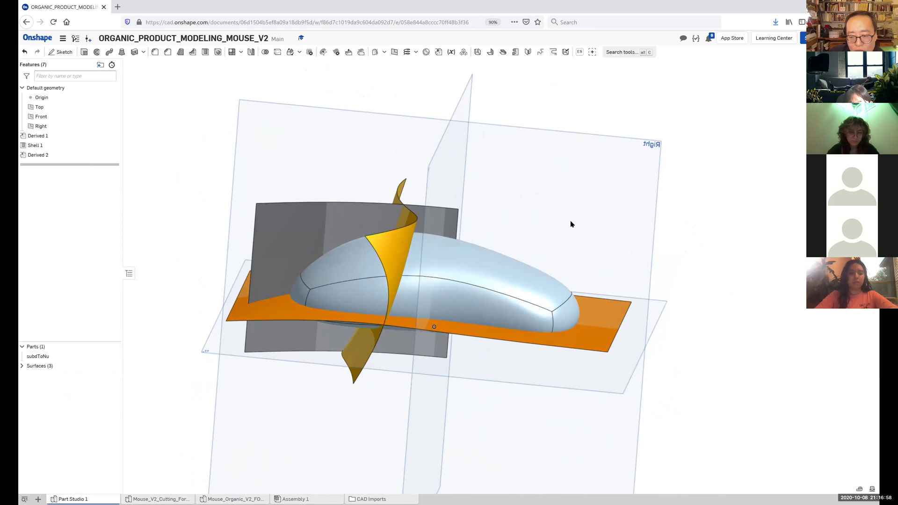
pyautogui.click(606, 312)
pyautogui.moveTo(613, 280); pyautogui.dragTo(620, 263, button='right')
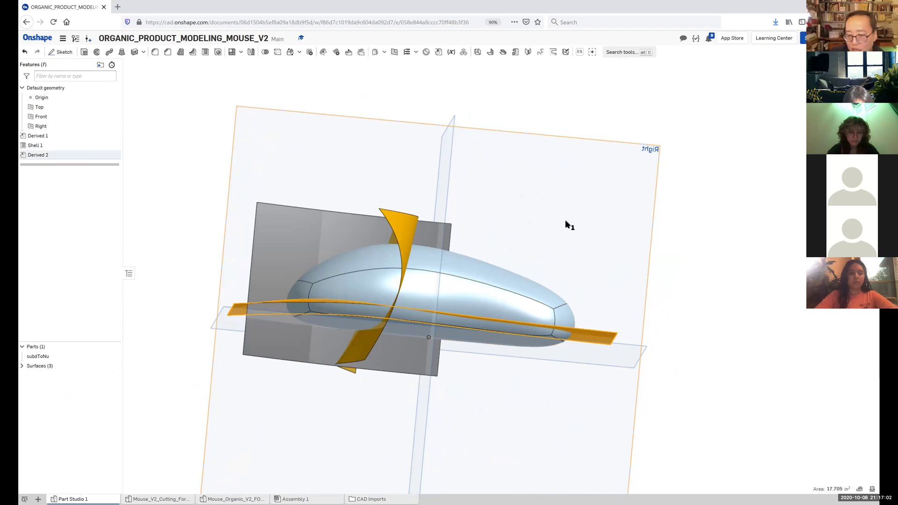
pyautogui.click(569, 234)
pyautogui.moveTo(569, 232); pyautogui.dragTo(316, 256, button='right')
# - Try hiding all three cutting surfaces together around the mouse body, and undo the hiding
pyautogui.click(387, 145)
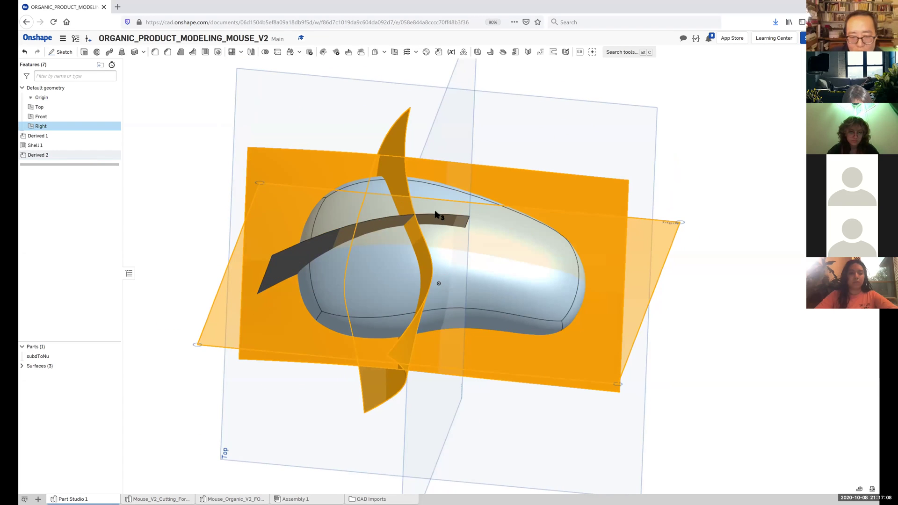
pyautogui.moveTo(520, 227); pyautogui.dragTo(471, 235, button='right')
pyautogui.moveTo(420, 95); pyautogui.dragTo(394, 99, button='right')
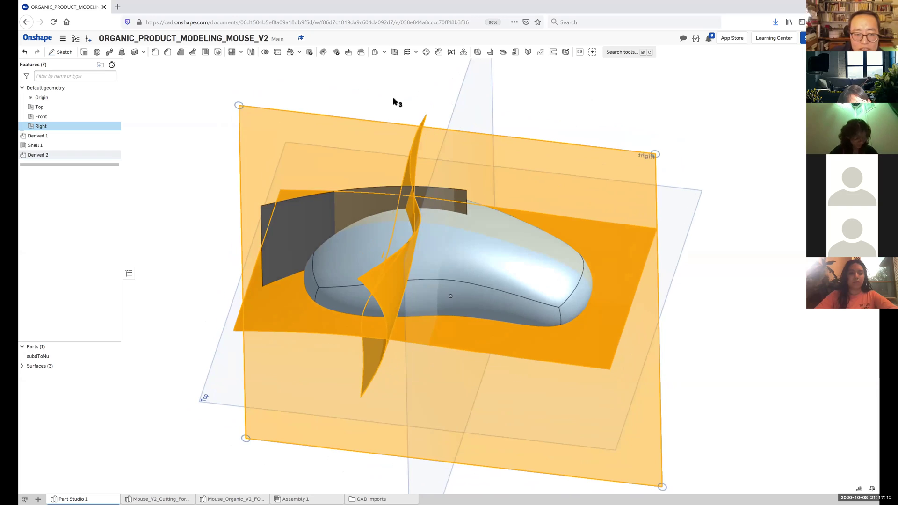
pyautogui.click(315, 200)
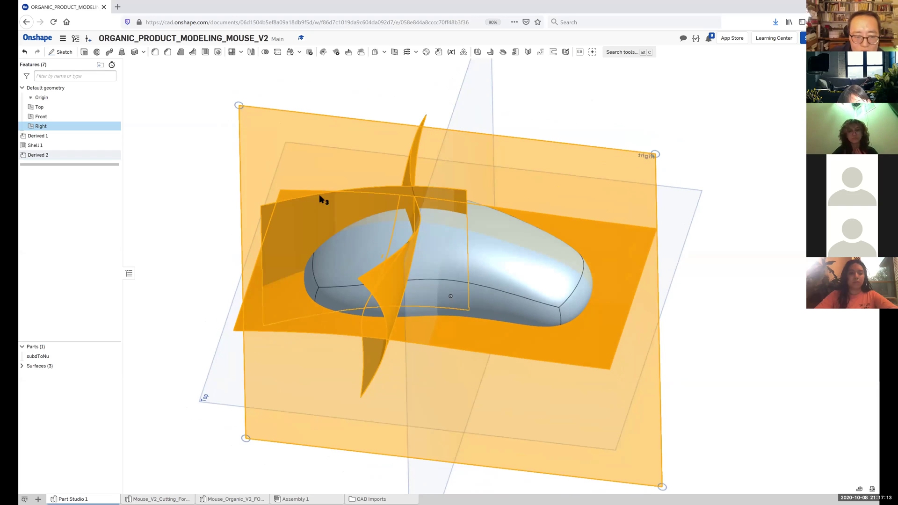
pyautogui.click(258, 136)
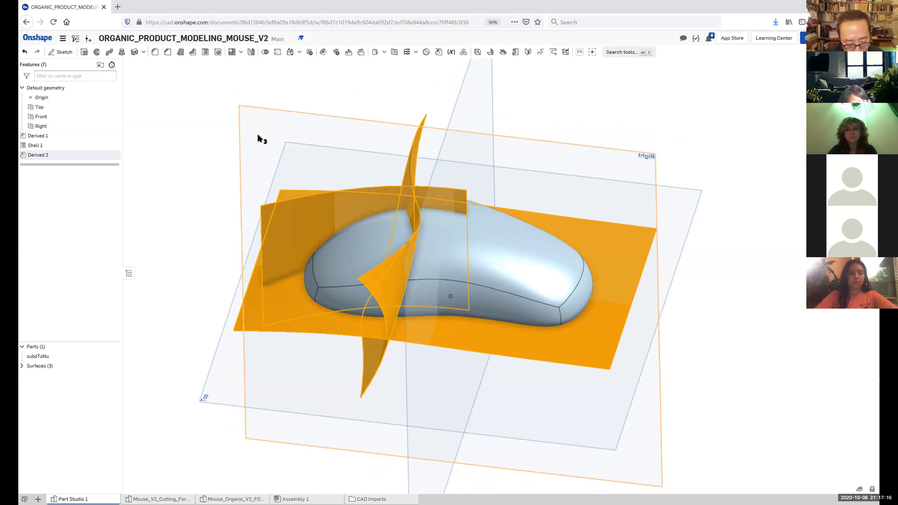
pyautogui.press('y')
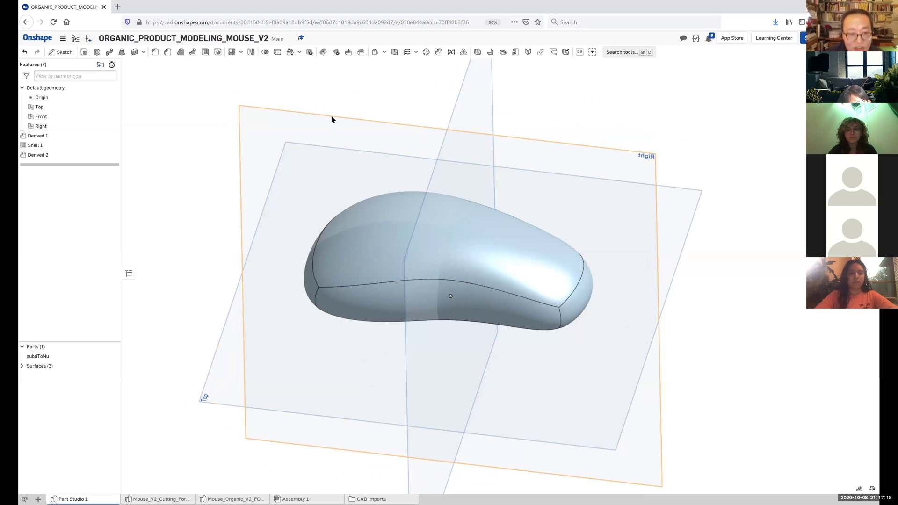
pyautogui.hotkey('ctrl', 'z')
# - Hide the Right, Front and Top planes so that only the mouse body and cutting surfaces are displayed
pyautogui.moveTo(311, 100); pyautogui.dragTo(287, 107, button='right')
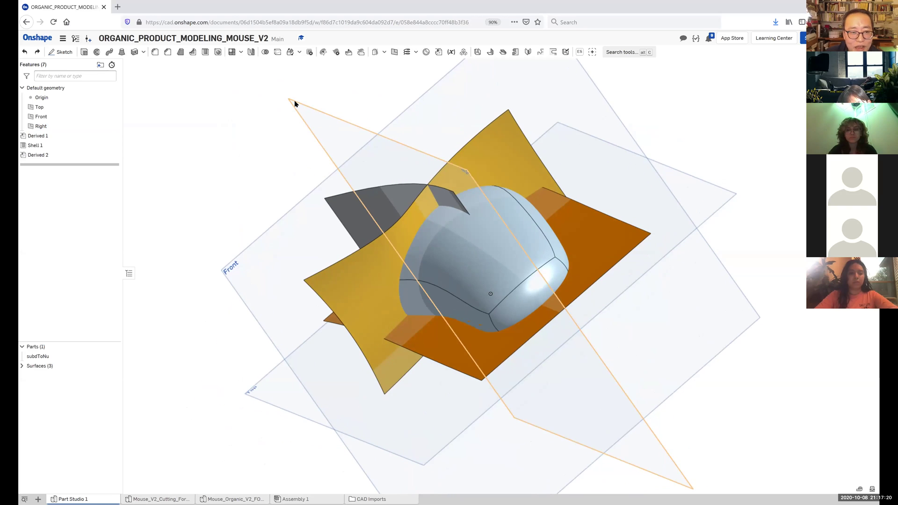
pyautogui.click(294, 103)
pyautogui.press('y')
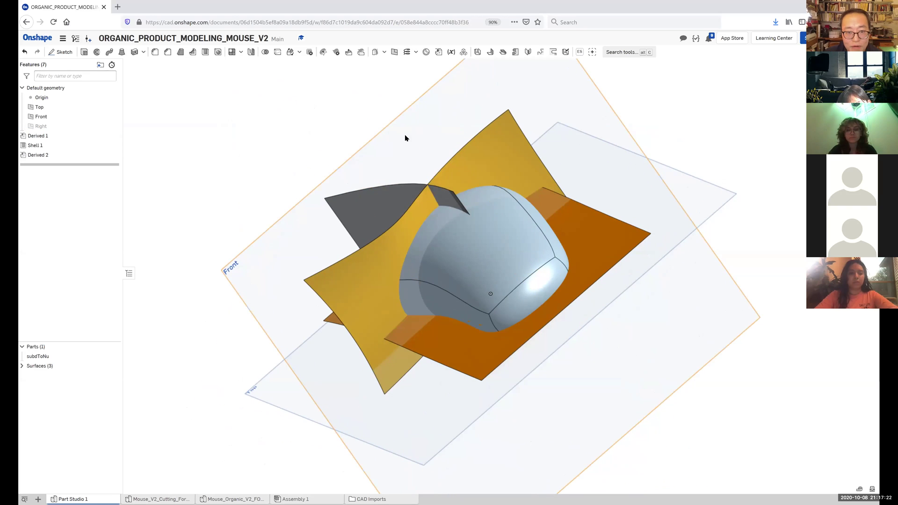
pyautogui.click(391, 121)
pyautogui.press('y')
pyautogui.moveTo(364, 113)
pyautogui.mouseDown(button='right')
pyautogui.moveTo(420, 124)
pyautogui.moveTo(368, 106)
pyautogui.mouseUp(button='right')
pyautogui.click(367, 96)
pyautogui.press('y')
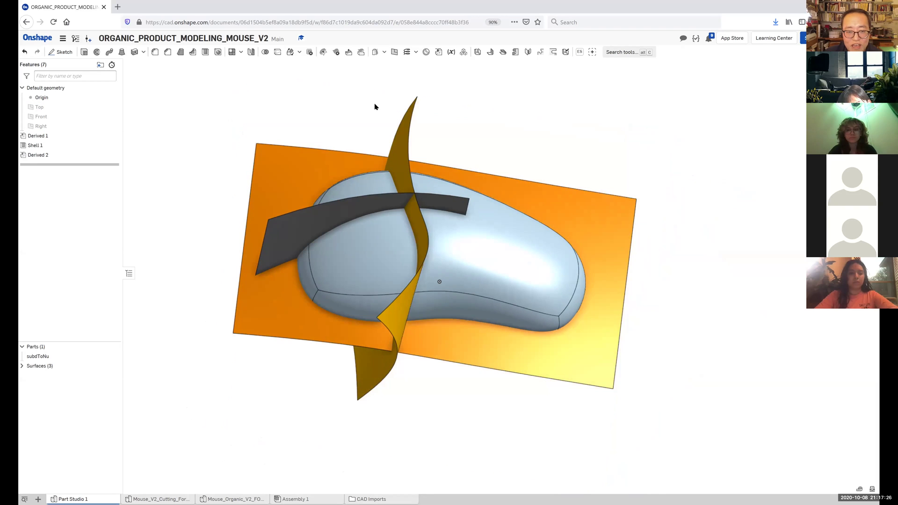
# - Hide the two upright button-cutting surfaces, keeping only the horizontal top-to-bottom surface displayed with the mouse body
pyautogui.moveTo(463, 158)
pyautogui.mouseDown(button='right')
pyautogui.moveTo(444, 139)
pyautogui.moveTo(453, 153)
pyautogui.mouseUp(button='right')
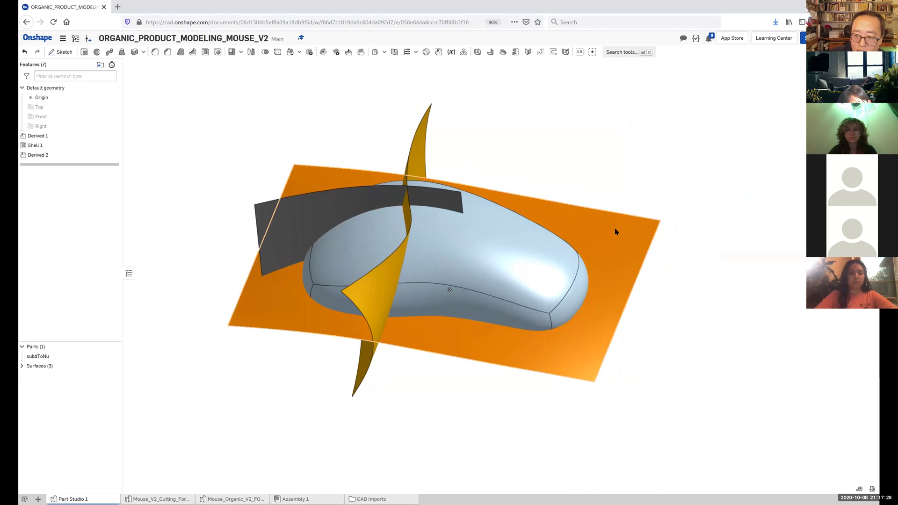
pyautogui.moveTo(600, 175); pyautogui.dragTo(611, 230, button='right')
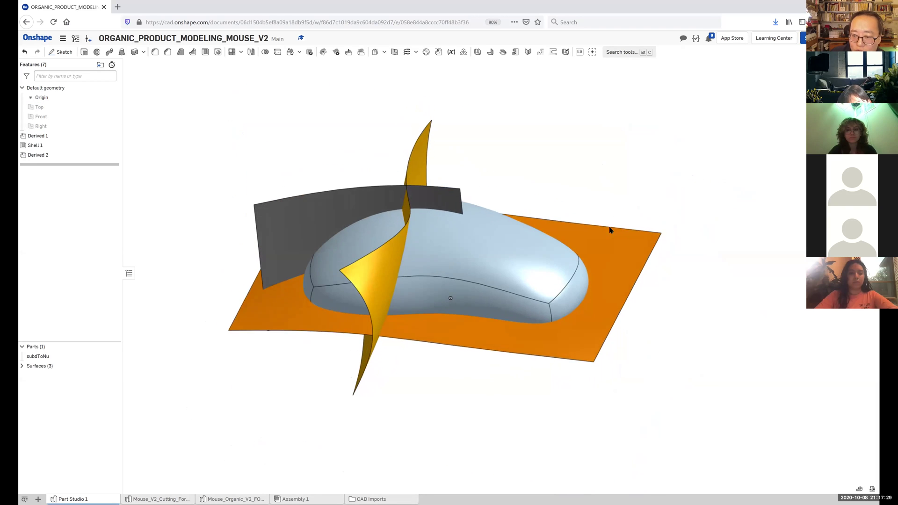
pyautogui.click(342, 199)
pyautogui.click(516, 166)
pyautogui.moveTo(534, 161); pyautogui.dragTo(482, 164, button='right')
pyautogui.click(318, 210)
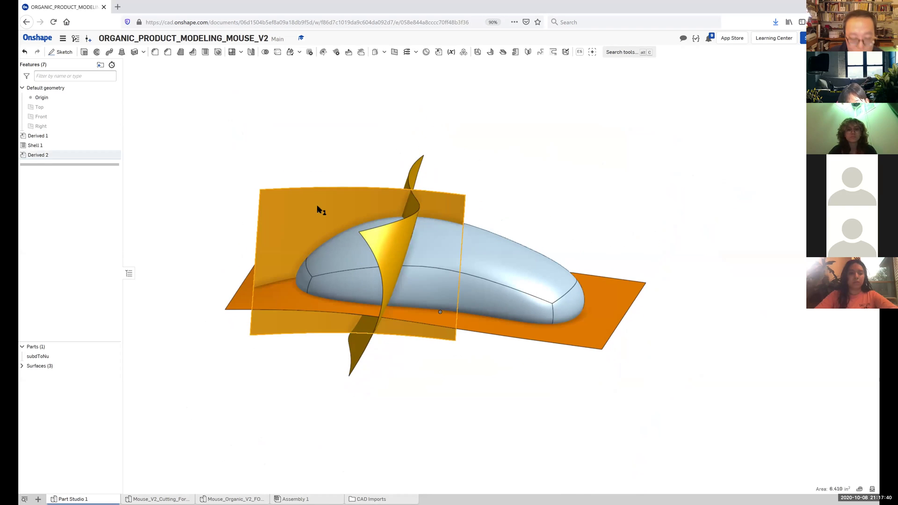
pyautogui.press('y')
pyautogui.moveTo(329, 169); pyautogui.dragTo(367, 180, button='right')
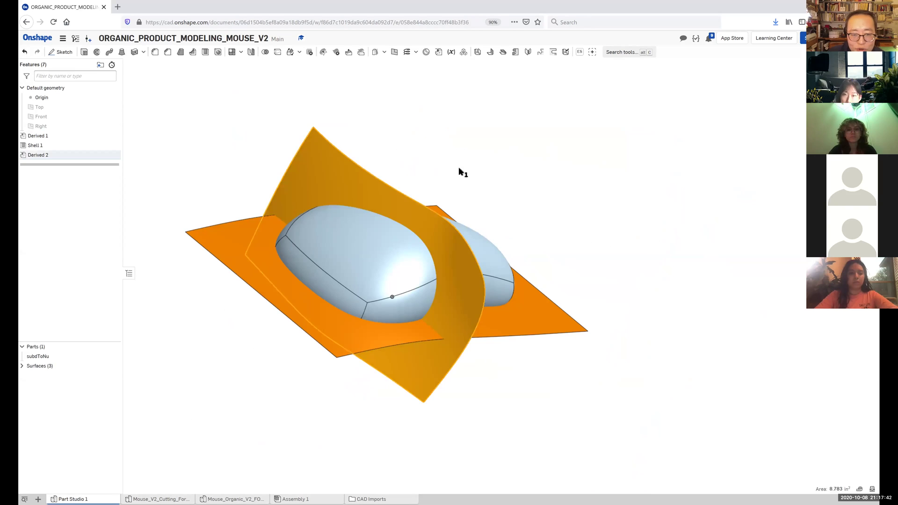
pyautogui.press('y')
pyautogui.moveTo(499, 177); pyautogui.dragTo(425, 165, button='right')
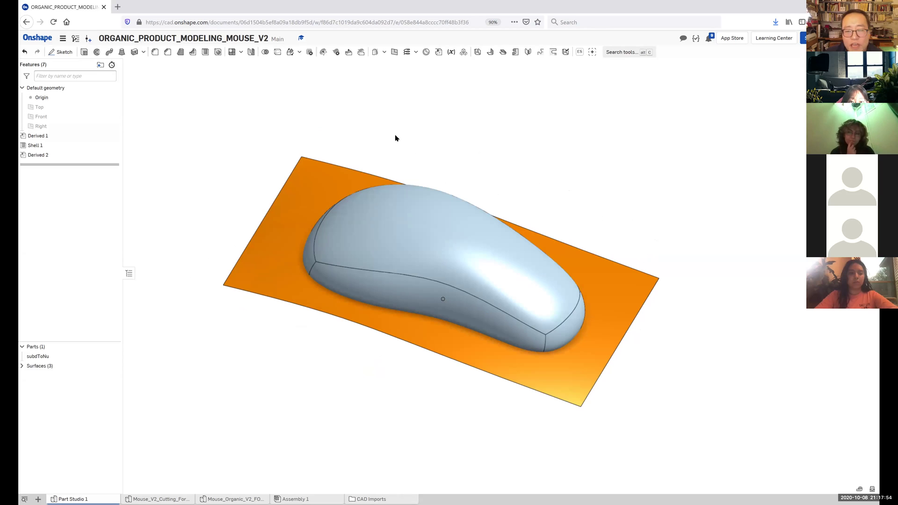
pyautogui.moveTo(624, 141); pyautogui.dragTo(640, 130, button='right')
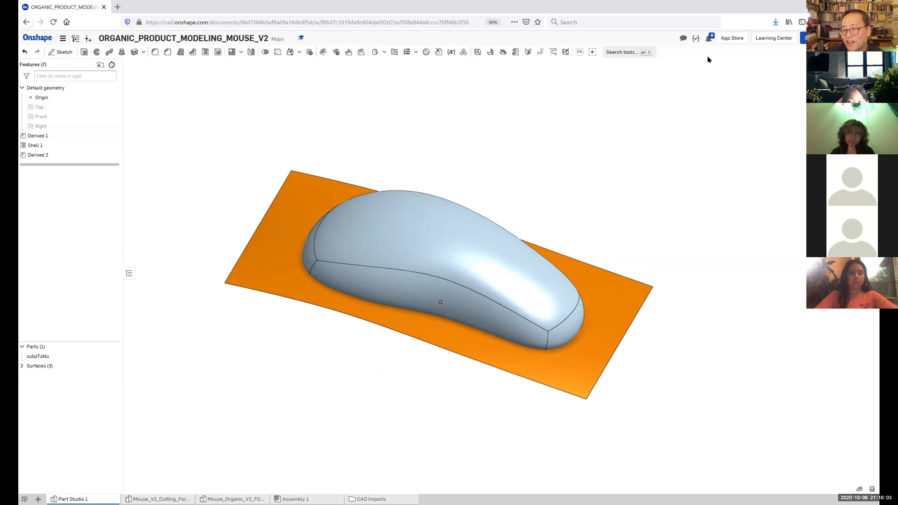
# - Cut the mouse body along the horizontal top-to-bottom surface with a Thicken in Remove mode, 0.05 in thick, using the mouse body as merge scope
pyautogui.click(621, 55)
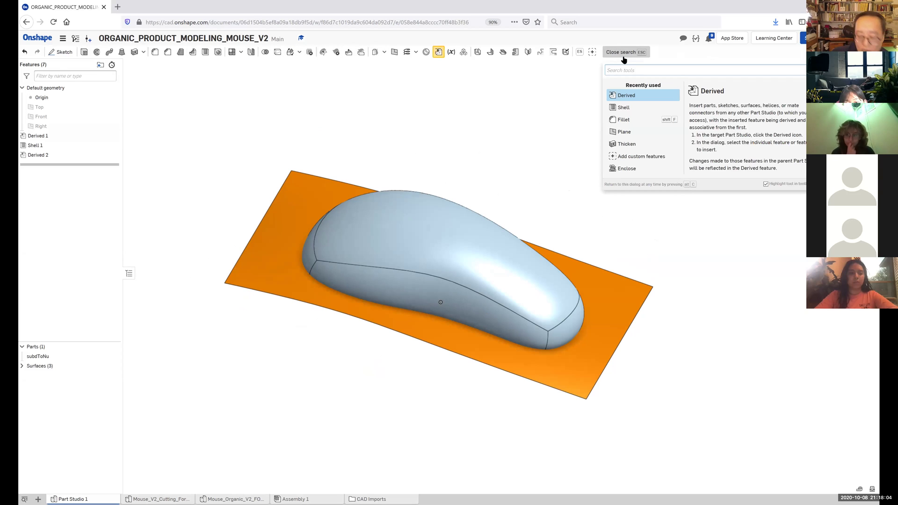
pyautogui.write('thicken')
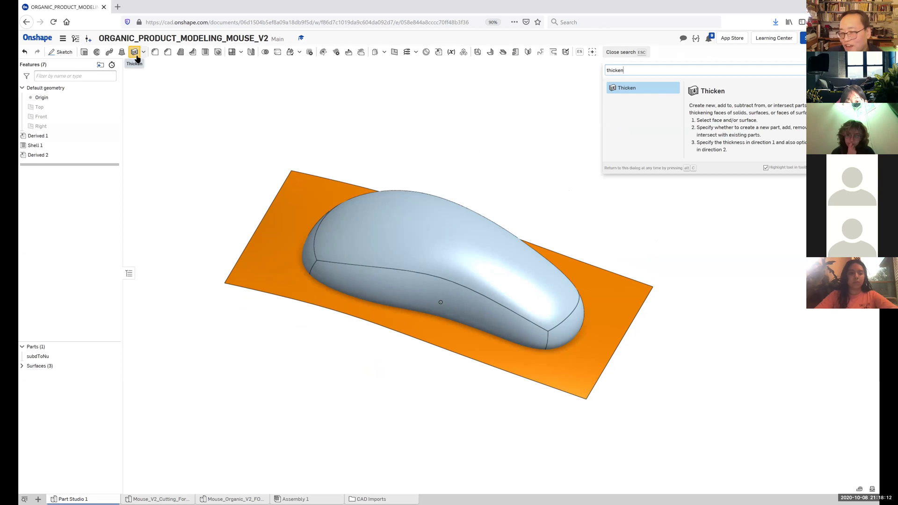
pyautogui.click(621, 89)
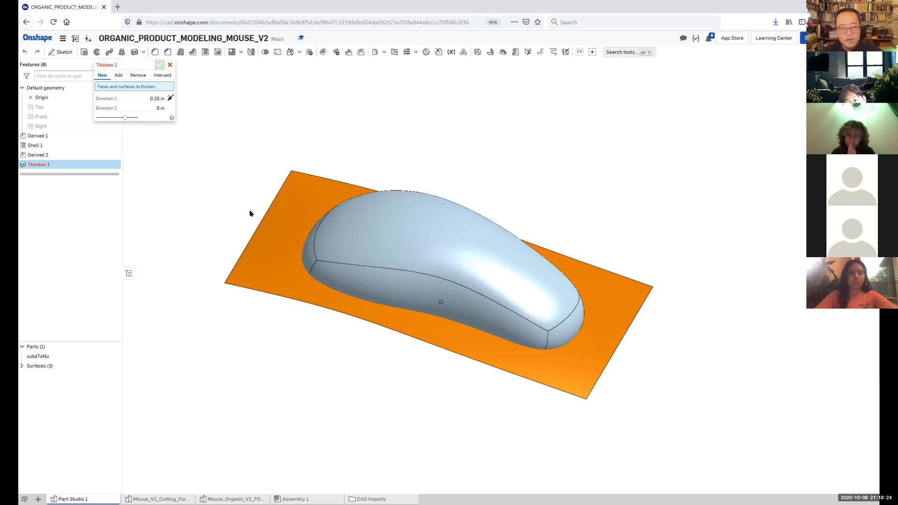
pyautogui.click(138, 77)
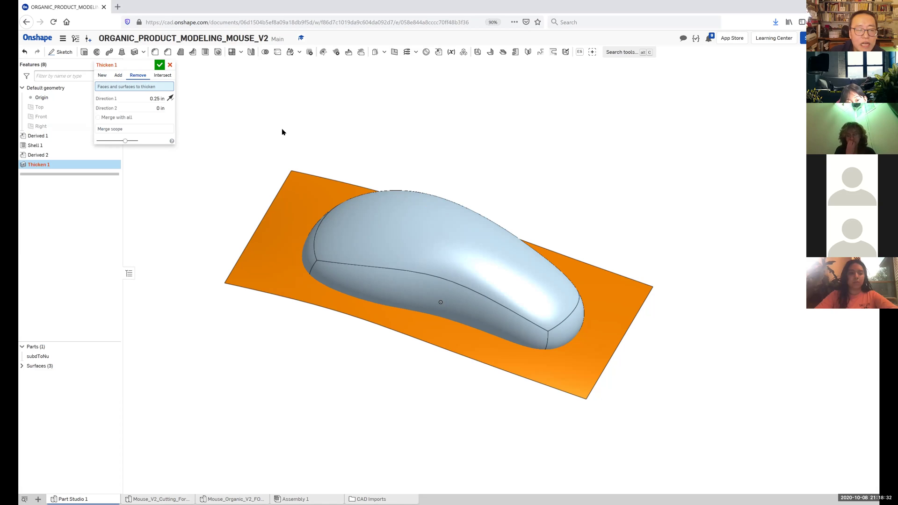
pyautogui.moveTo(281, 129); pyautogui.dragTo(284, 120, button='right')
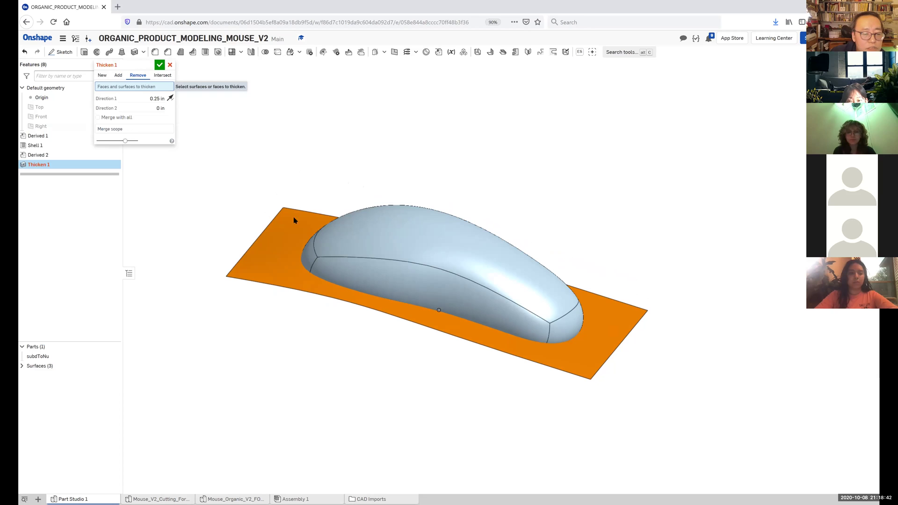
pyautogui.click(287, 235)
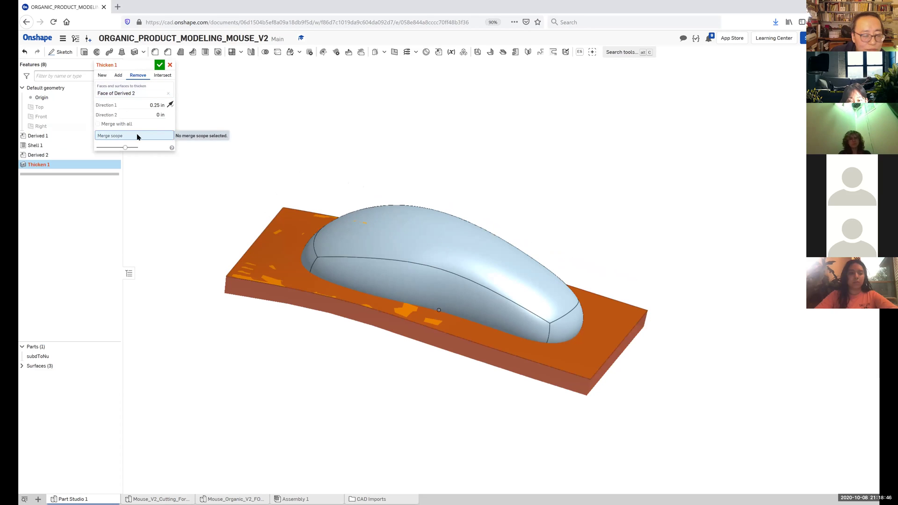
pyautogui.click(388, 223)
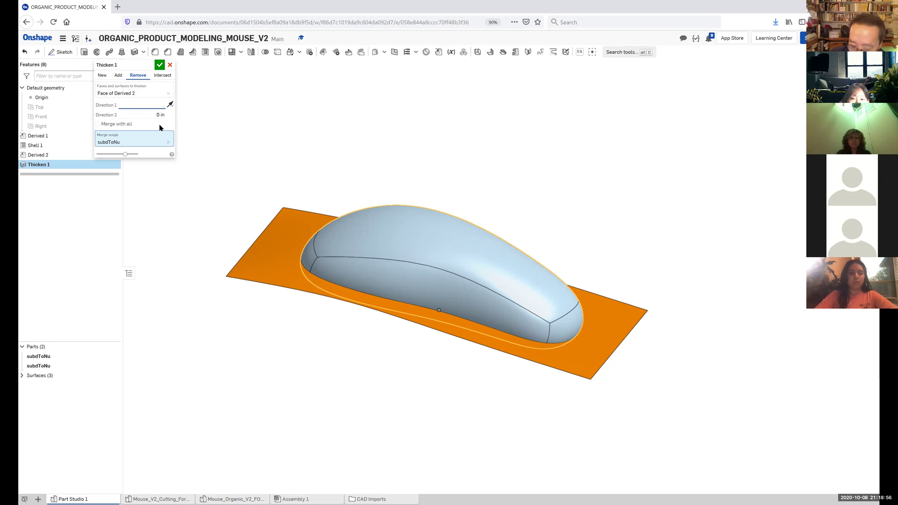
pyautogui.write('.001')
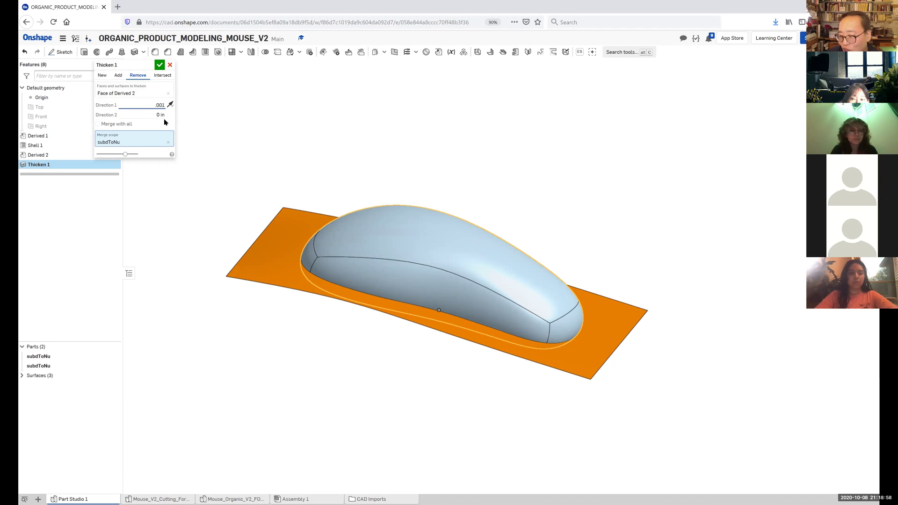
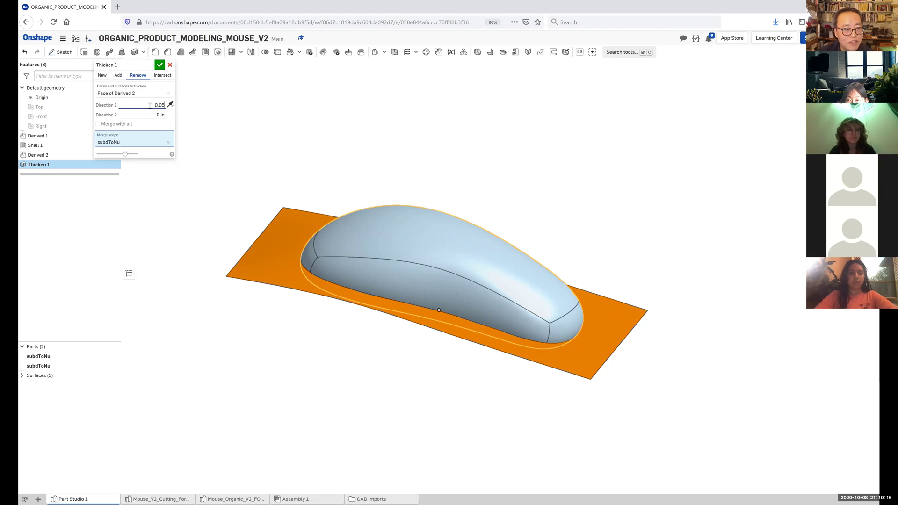
pyautogui.click(159, 65)
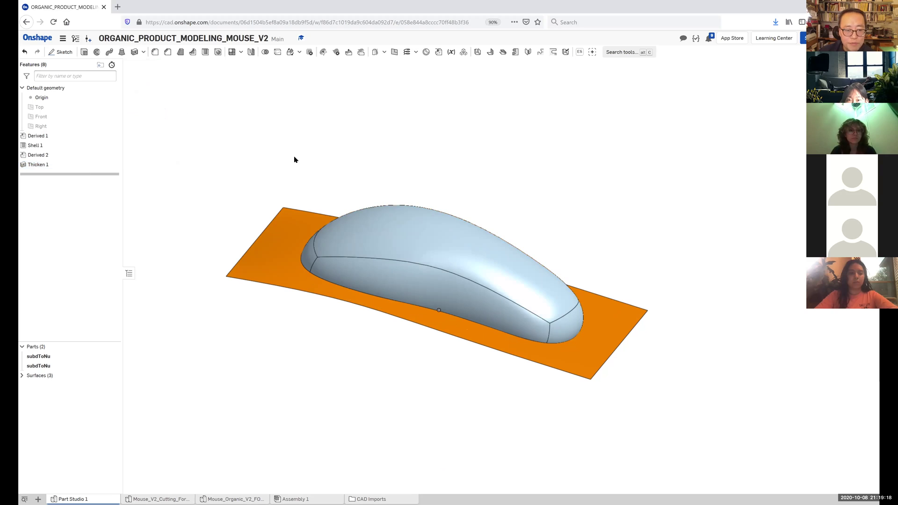
# - Hide the horizontal top-to-bottom cutting surface so that only the divided mouse body is displayed
pyautogui.scroll(3, 381, 175)
pyautogui.moveTo(380, 175); pyautogui.dragTo(286, 226, button='right')
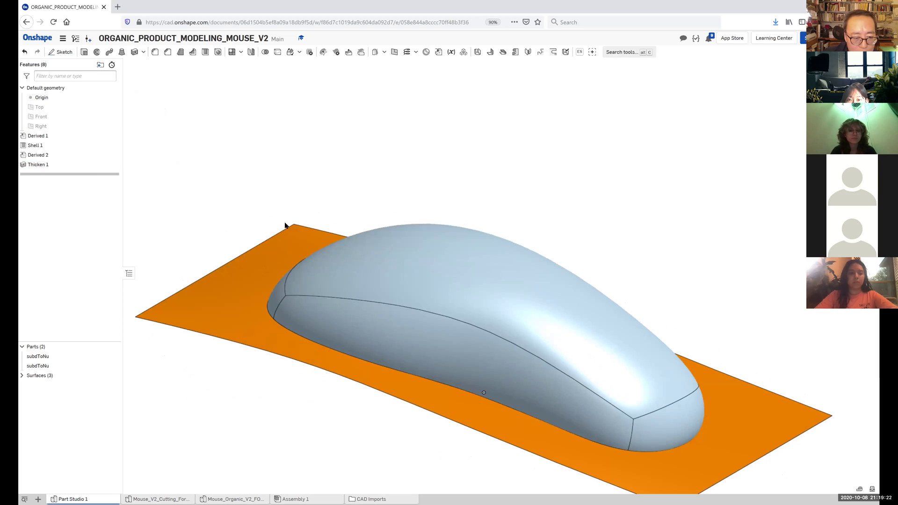
pyautogui.click(265, 261)
pyautogui.press('y')
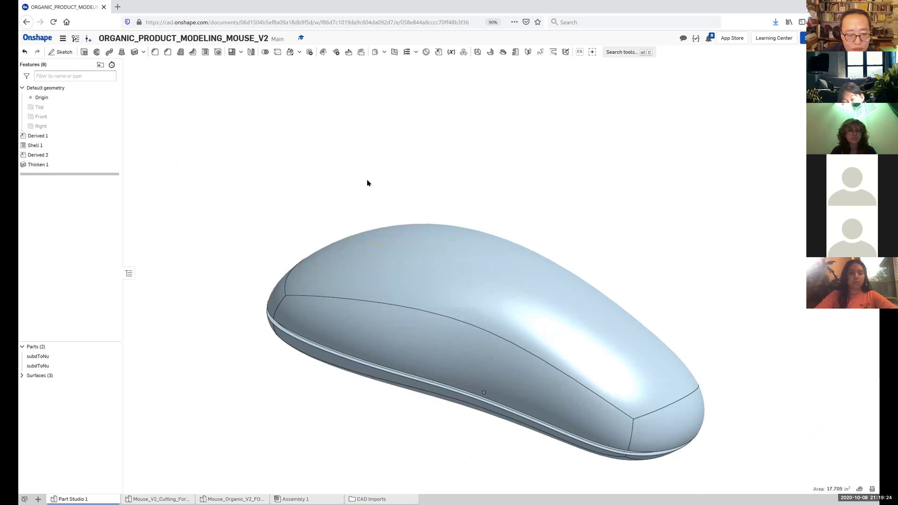
# - Examine the parting gap between the upper and lower mouse shells from both ends, the sides and above
pyautogui.moveTo(372, 181); pyautogui.dragTo(373, 152, button='middle')
pyautogui.scroll(2, 373, 151)
pyautogui.moveTo(374, 155); pyautogui.dragTo(436, 222, button='right')
pyautogui.scroll(5, 408, 212)
pyautogui.moveTo(505, 222); pyautogui.dragTo(351, 225, button='right')
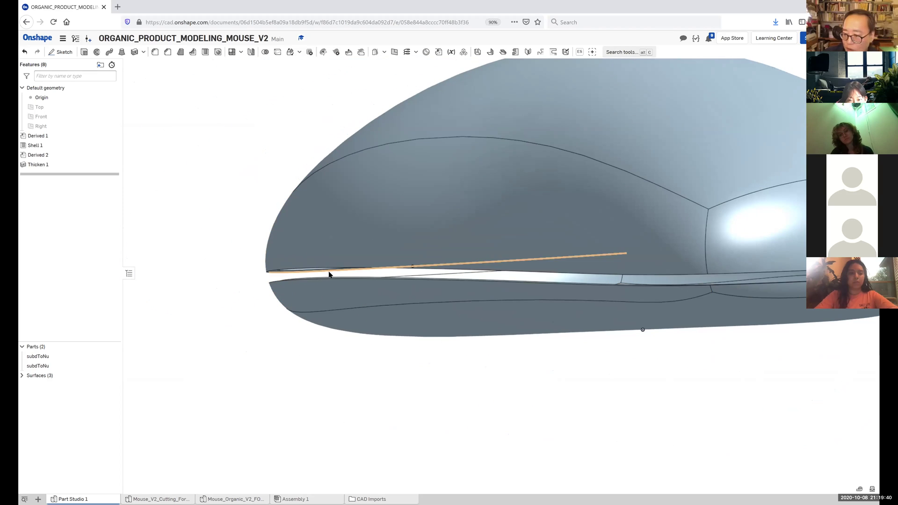
pyautogui.moveTo(333, 274)
pyautogui.mouseDown(button='right')
pyautogui.moveTo(347, 290)
pyautogui.moveTo(423, 257)
pyautogui.moveTo(427, 265)
pyautogui.moveTo(435, 257)
pyautogui.moveTo(424, 269)
pyautogui.moveTo(464, 262)
pyautogui.mouseUp(button='right')
pyautogui.scroll(-5, 353, 284)
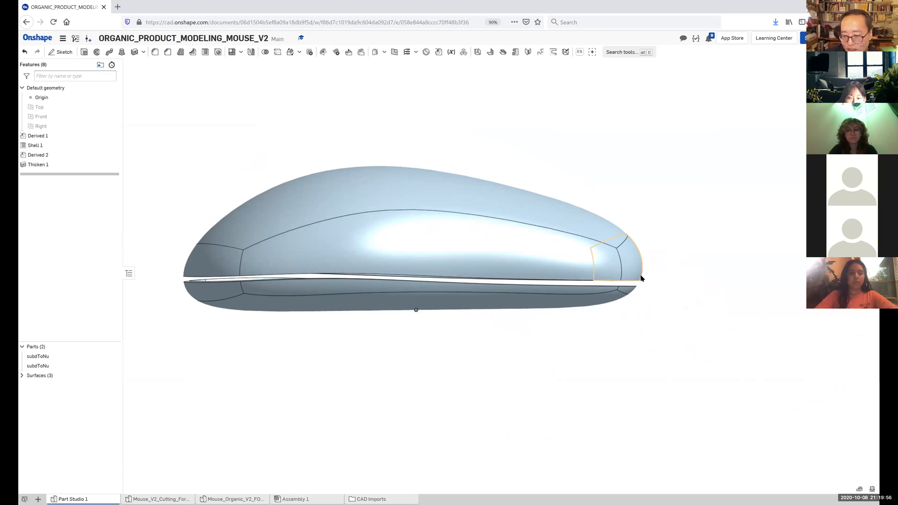
pyautogui.moveTo(641, 279); pyautogui.dragTo(639, 273, button='right')
pyautogui.scroll(-3, 571, 273)
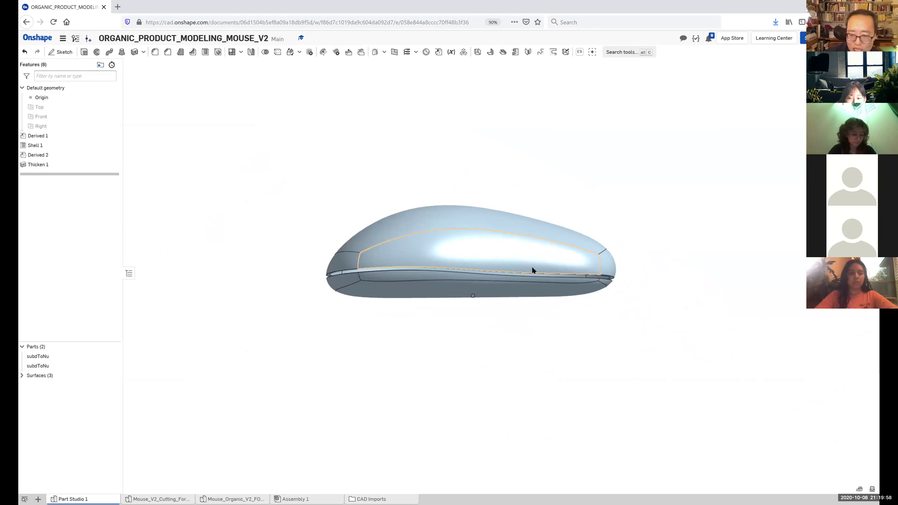
pyautogui.moveTo(532, 270); pyautogui.dragTo(538, 233, button='right')
pyautogui.scroll(5, 540, 265)
pyautogui.scroll(-4, 597, 265)
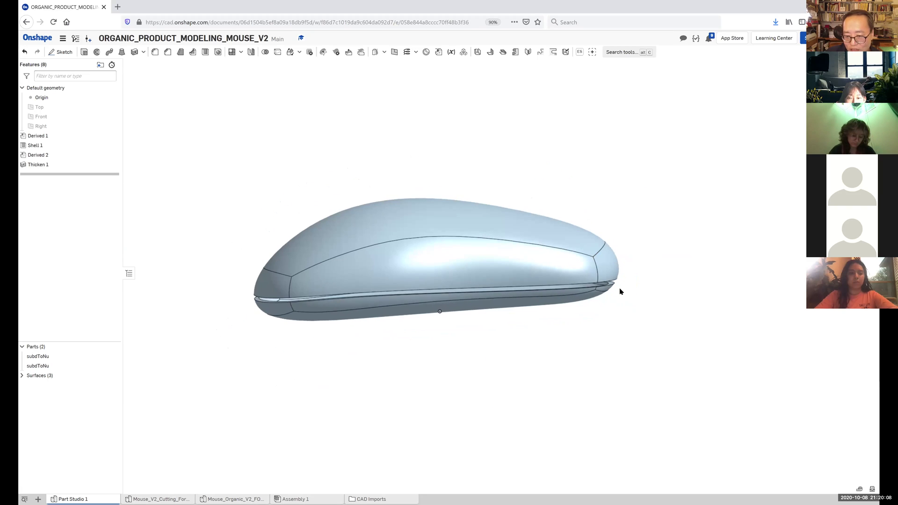
pyautogui.moveTo(620, 291); pyautogui.dragTo(613, 288, button='right')
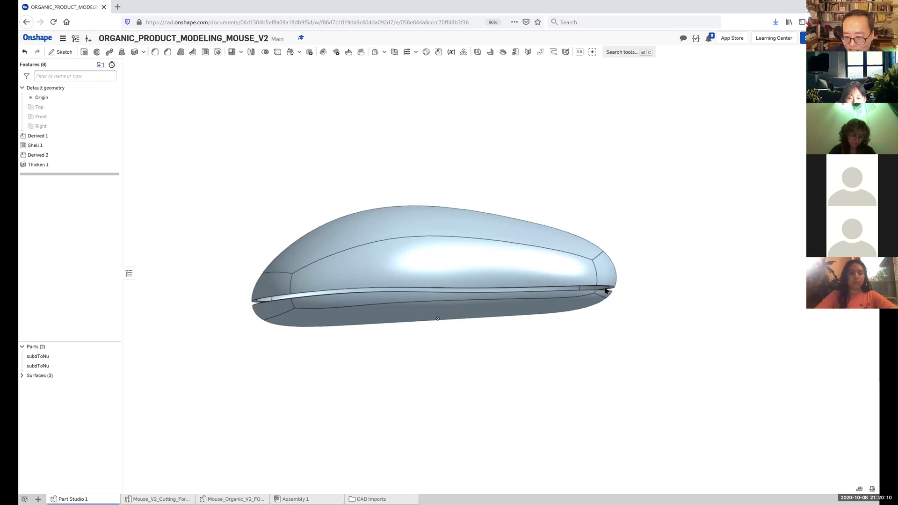
pyautogui.moveTo(627, 275); pyautogui.dragTo(407, 257, button='right')
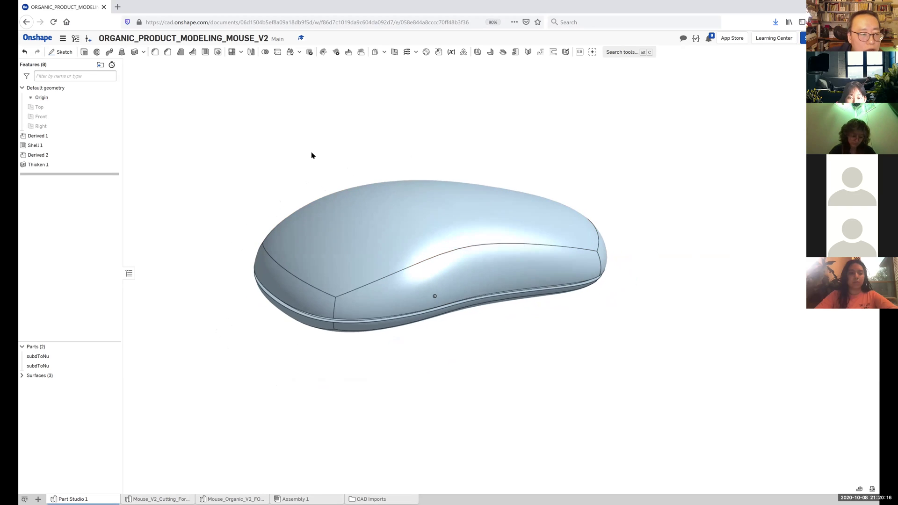
pyautogui.moveTo(309, 134); pyautogui.dragTo(206, 295, button='right')
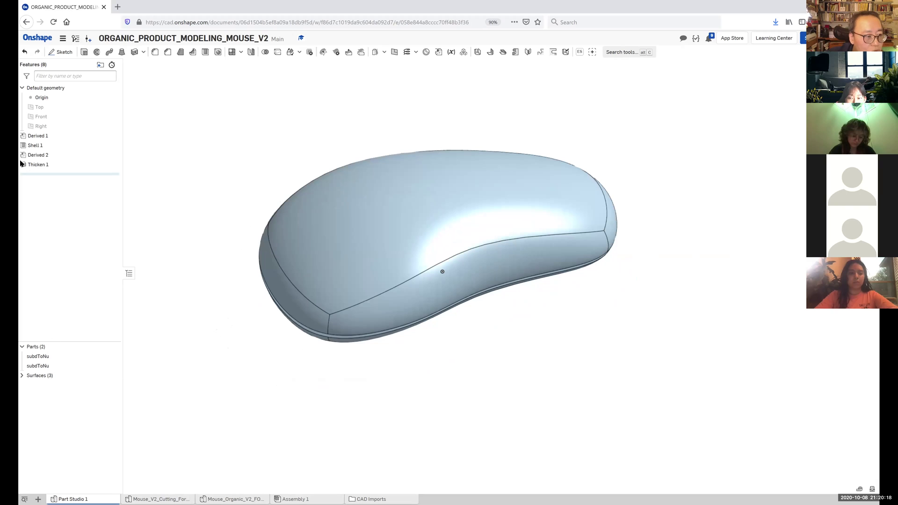
# - Display the hidden cutting surface that runs across the mouse behind the buttons
pyautogui.click(22, 377)
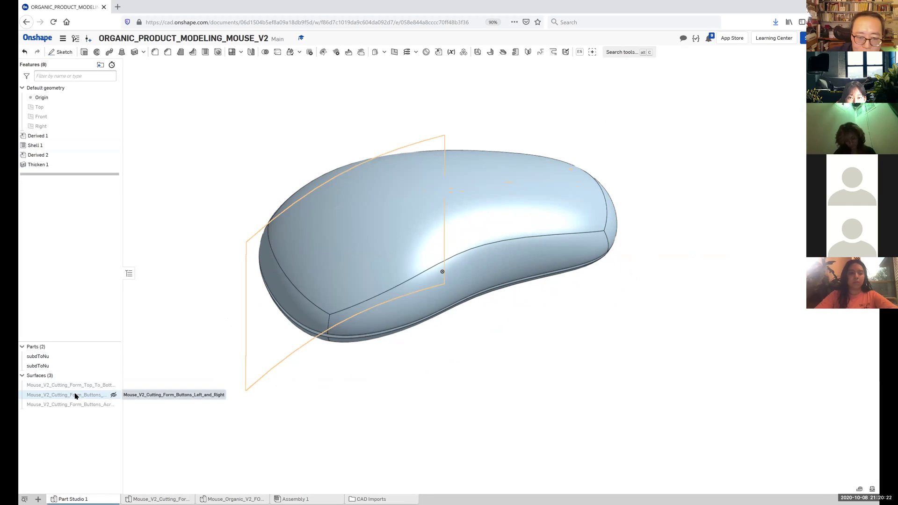
pyautogui.click(74, 405)
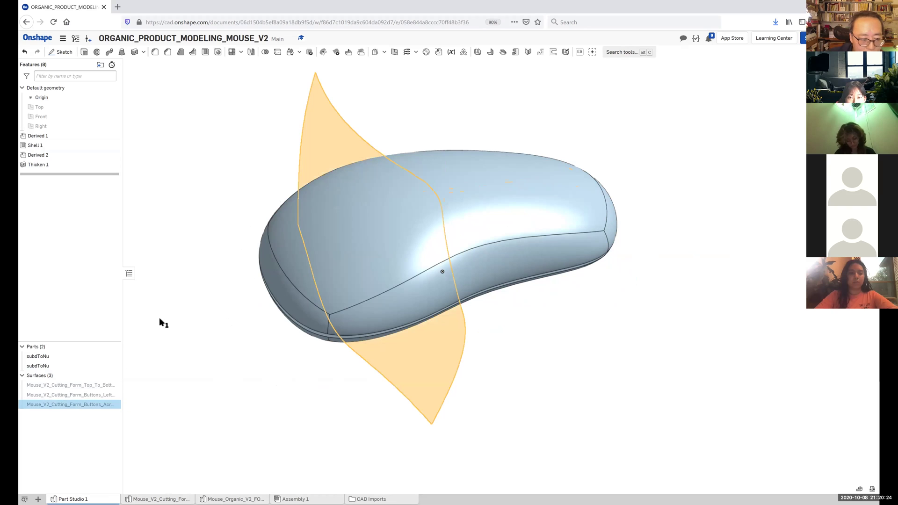
pyautogui.hotkey('shift', 'y')
pyautogui.moveTo(214, 218); pyautogui.dragTo(220, 177, button='right')
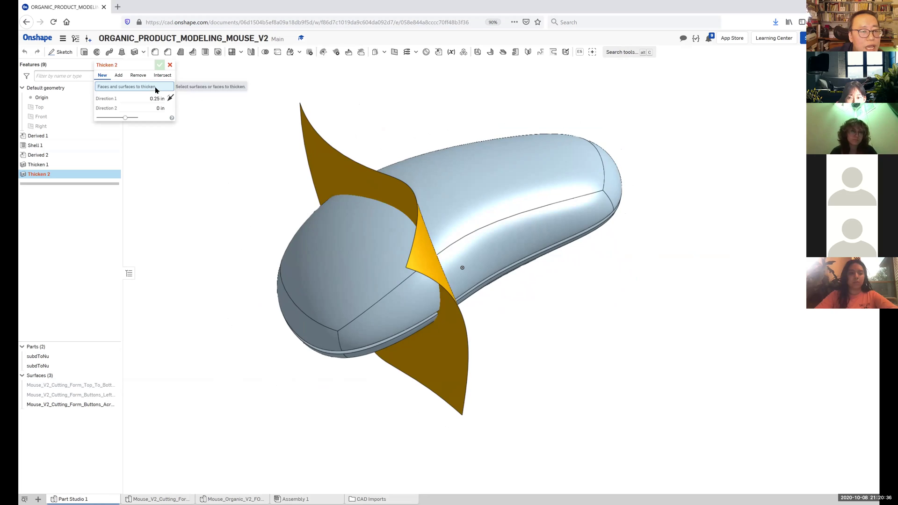
# - Cut the upper mouse shell along the surface across the buttons with a 0.01 in Thicken in Remove mode, and hide that surface
pyautogui.click(325, 156)
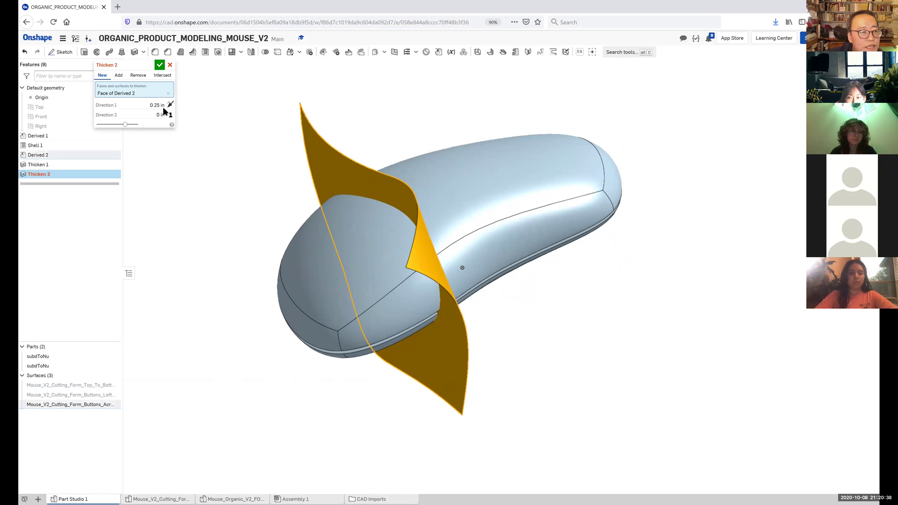
pyautogui.click(137, 76)
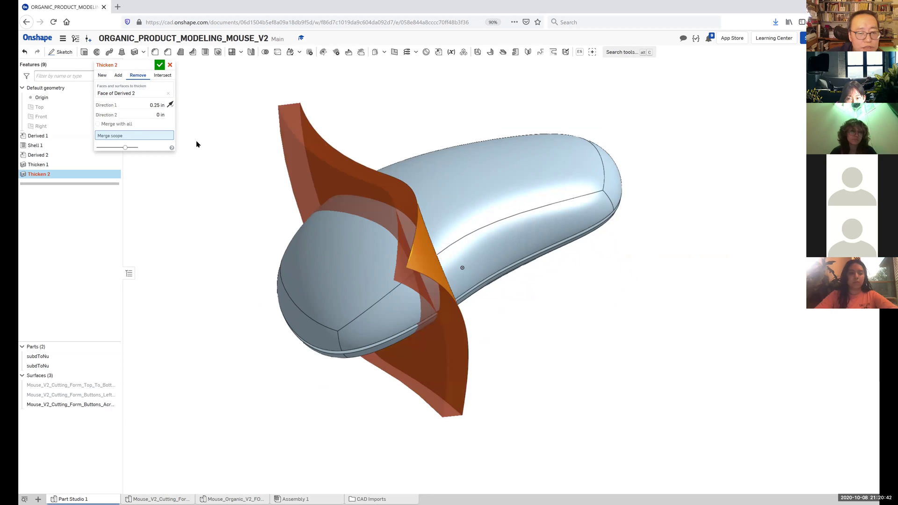
pyautogui.click(467, 184)
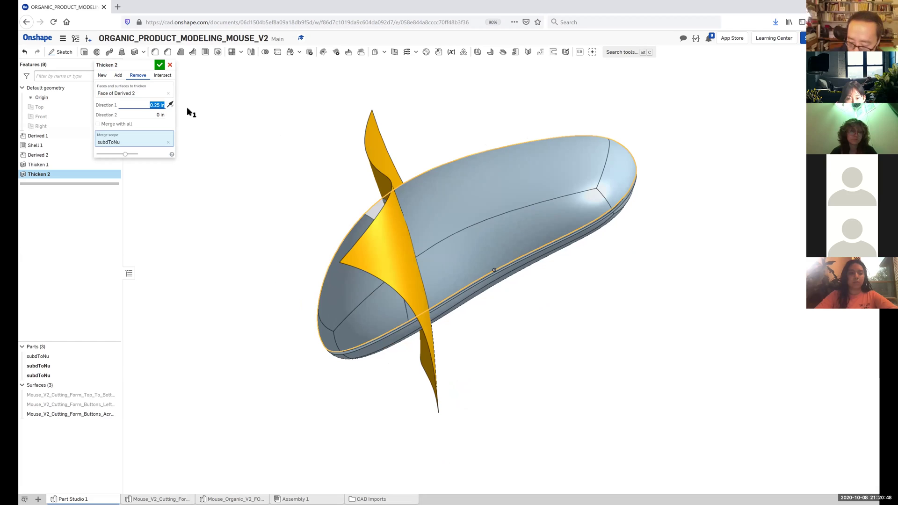
pyautogui.press('BackSpace')
pyautogui.write('.01')
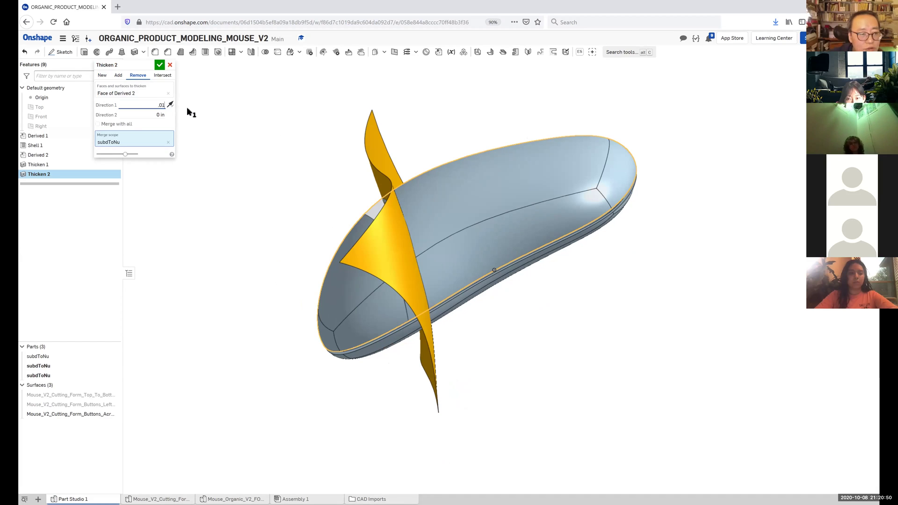
pyautogui.press('Return')
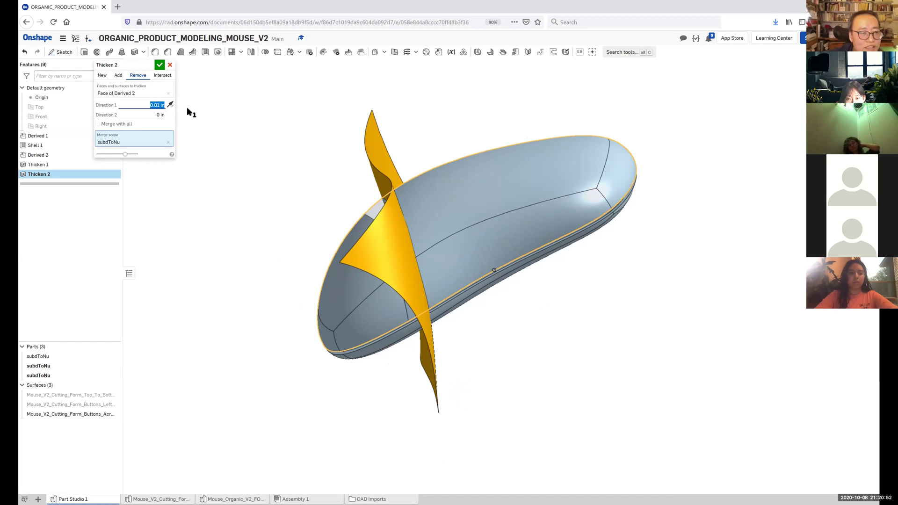
pyautogui.moveTo(282, 147); pyautogui.dragTo(294, 201, button='right')
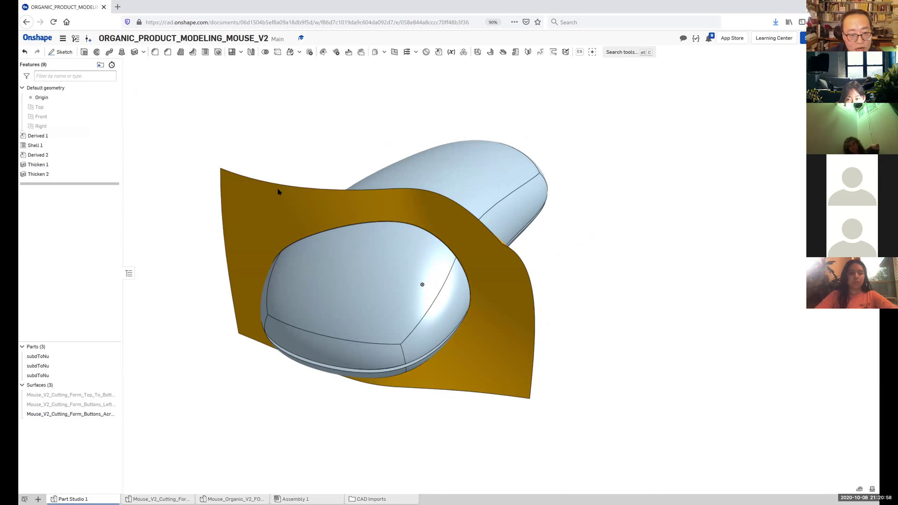
pyautogui.press('y')
# - Examine the narrow cut separating the button area from the upper shell and where it meets the parting gap
pyautogui.moveTo(296, 197); pyautogui.dragTo(333, 196, button='right')
pyautogui.scroll(-10, 381, 230)
pyautogui.scroll(8, 333, 199)
pyautogui.moveTo(593, 243); pyautogui.dragTo(452, 274, button='right')
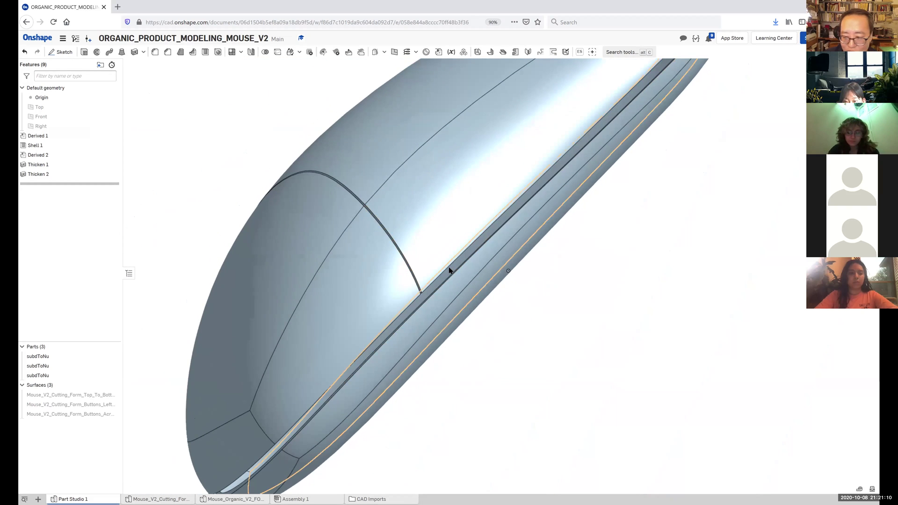
pyautogui.scroll(5, 449, 271)
pyautogui.moveTo(451, 235); pyautogui.dragTo(430, 269, button='right')
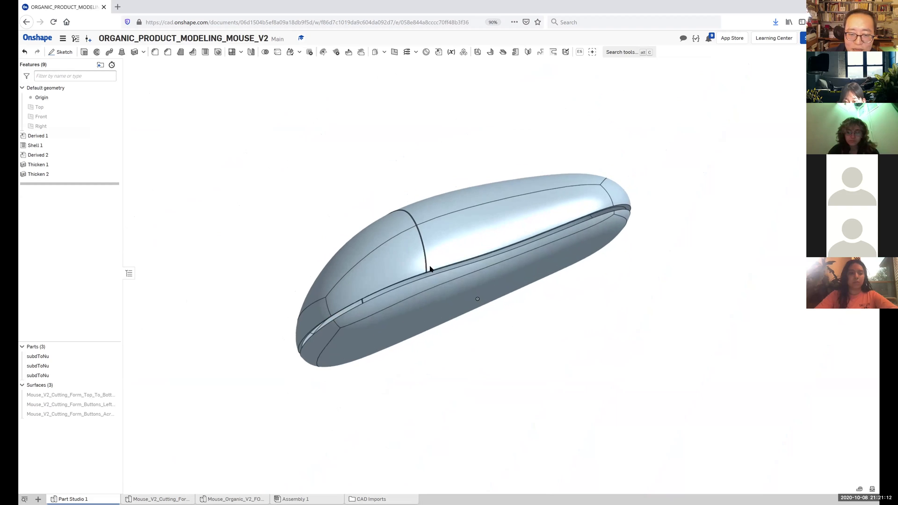
pyautogui.scroll(-8, 432, 252)
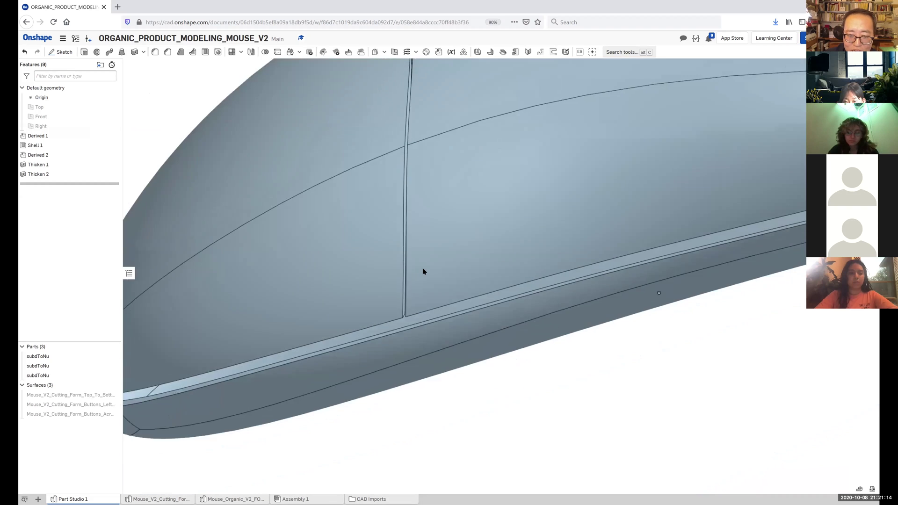
pyautogui.scroll(8, 423, 271)
pyautogui.moveTo(421, 231); pyautogui.dragTo(369, 244, button='right')
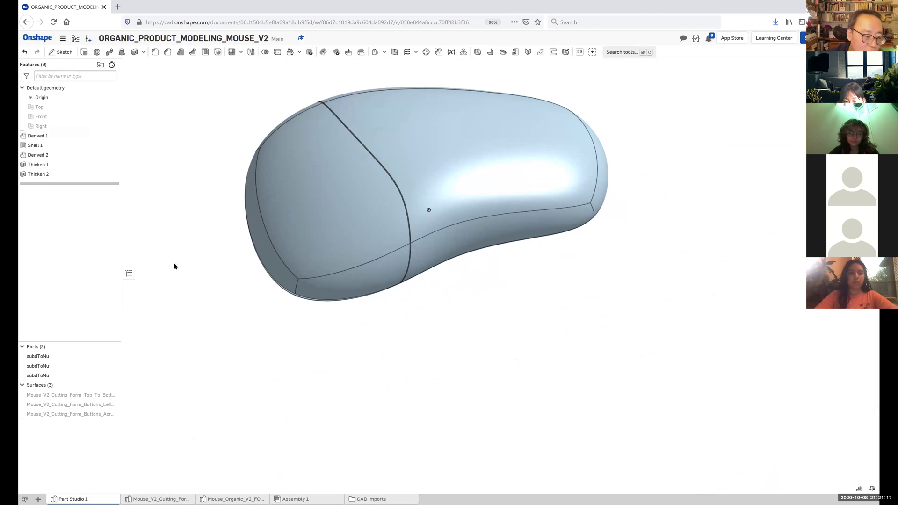
# - Display the hidden Mouse_V2_Cutting_Form_Buttons_Left_and_Right surface through the front of the mouse
pyautogui.click(87, 407)
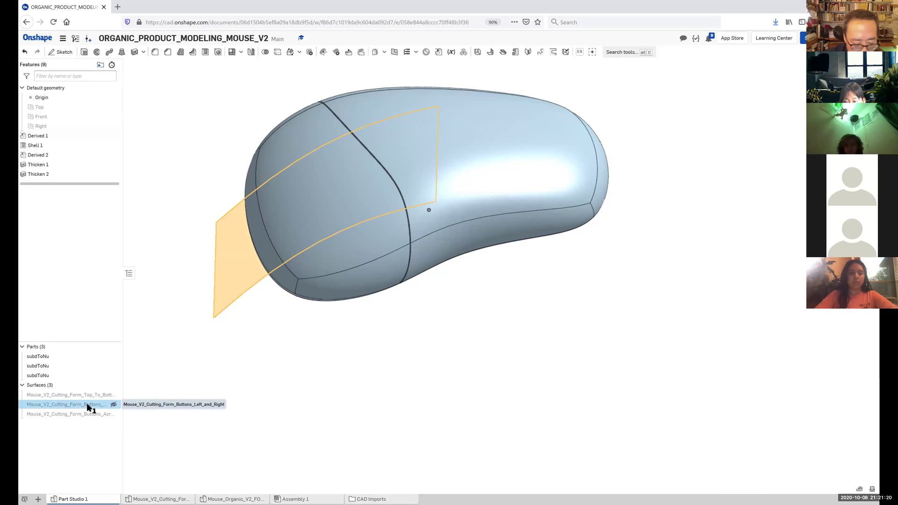
pyautogui.press('y')
pyautogui.moveTo(220, 119); pyautogui.dragTo(226, 140, button='right')
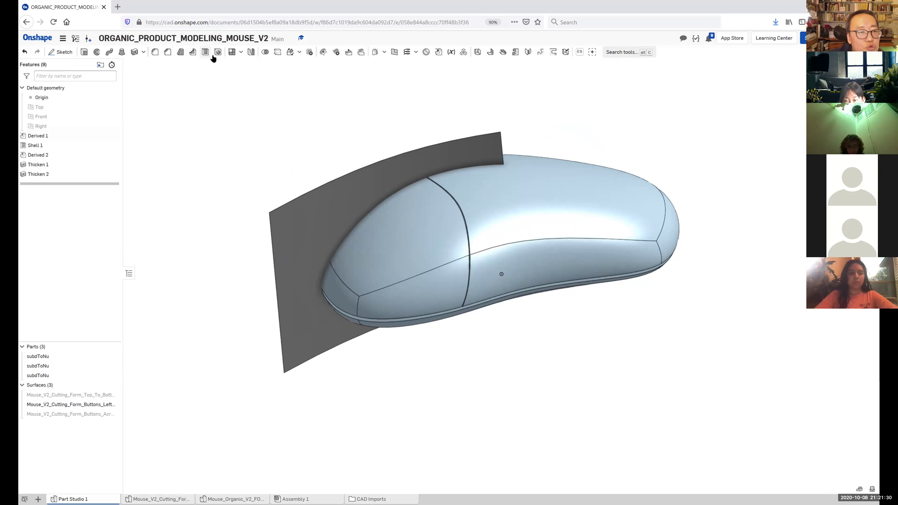
# - Cut the button part along the Mouse_V2_Cutting_Form_Buttons_Left_and_Right surface with a 0.05 in Thicken in Remove mode, and hide that surface
pyautogui.click(134, 51)
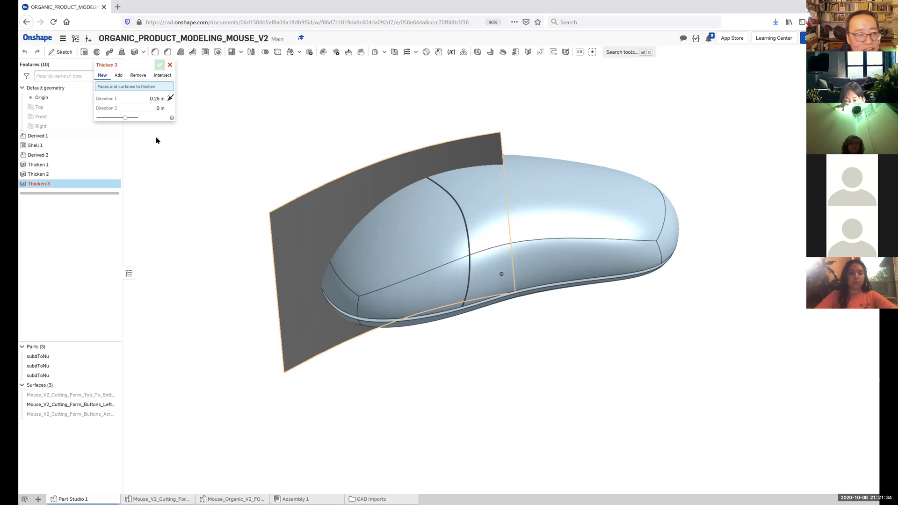
pyautogui.click(136, 76)
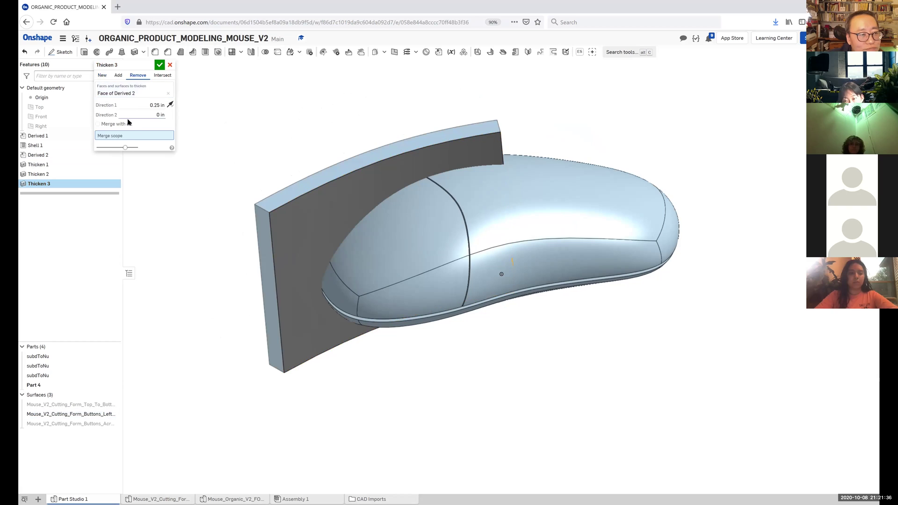
pyautogui.click(422, 242)
pyautogui.moveTo(283, 136); pyautogui.dragTo(280, 167, button='right')
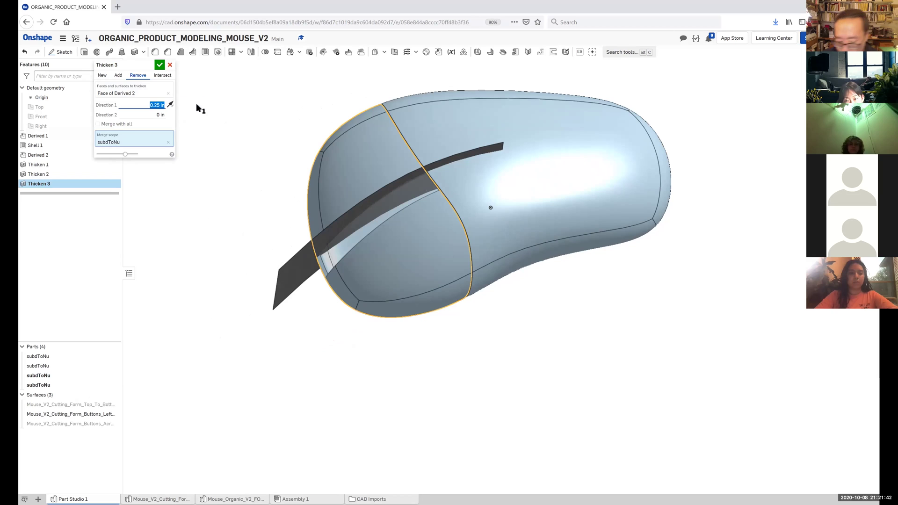
pyautogui.write('0.05')
pyautogui.press('Return')
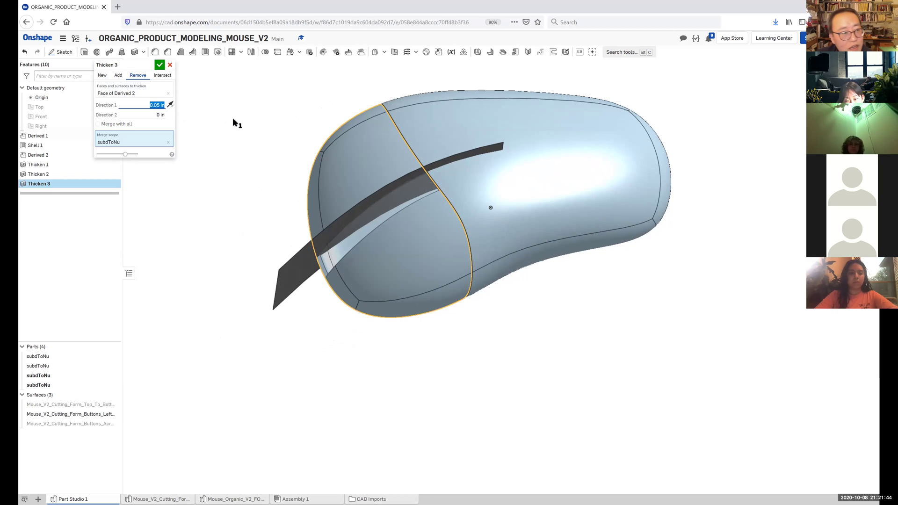
pyautogui.moveTo(244, 120); pyautogui.dragTo(296, 200, button='right')
pyautogui.click(296, 199)
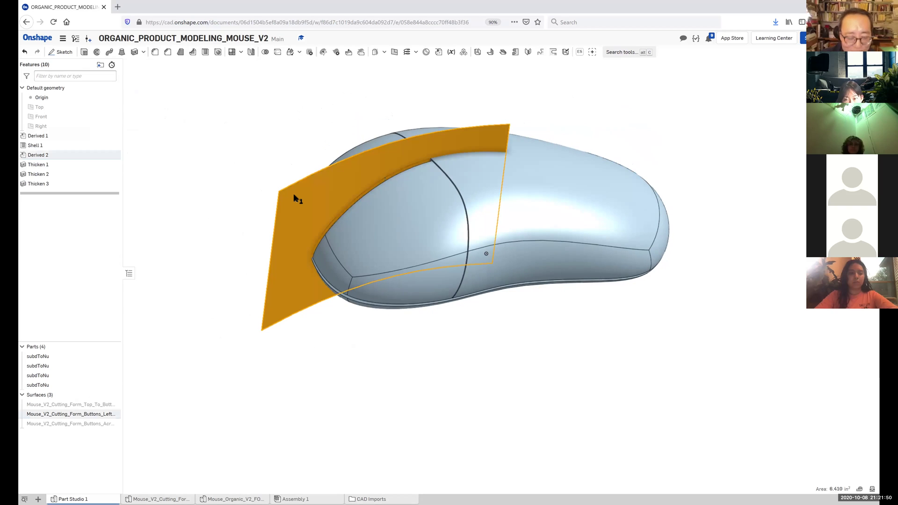
pyautogui.press('y')
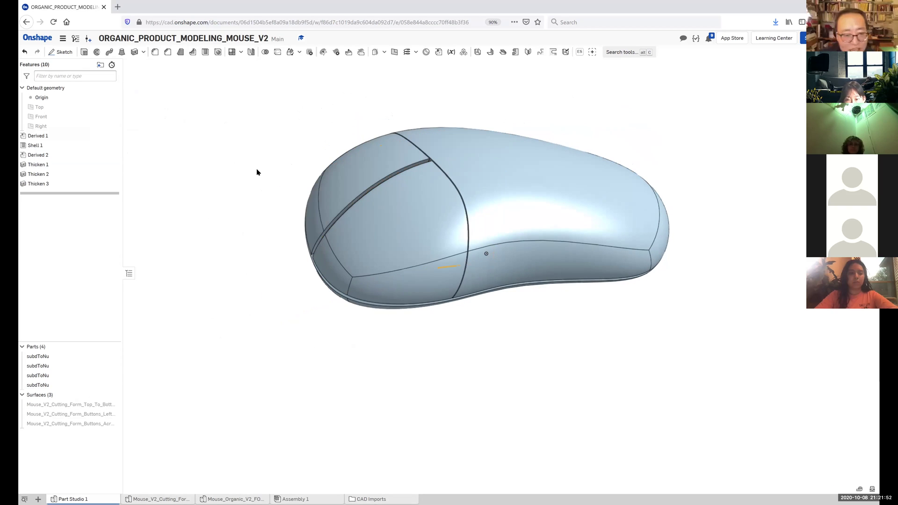
# - Reduce the thickness of the Thicken 3 cut between the left and right buttons to 0.01 in
pyautogui.rightClick(37, 183)
pyautogui.click(57, 197)
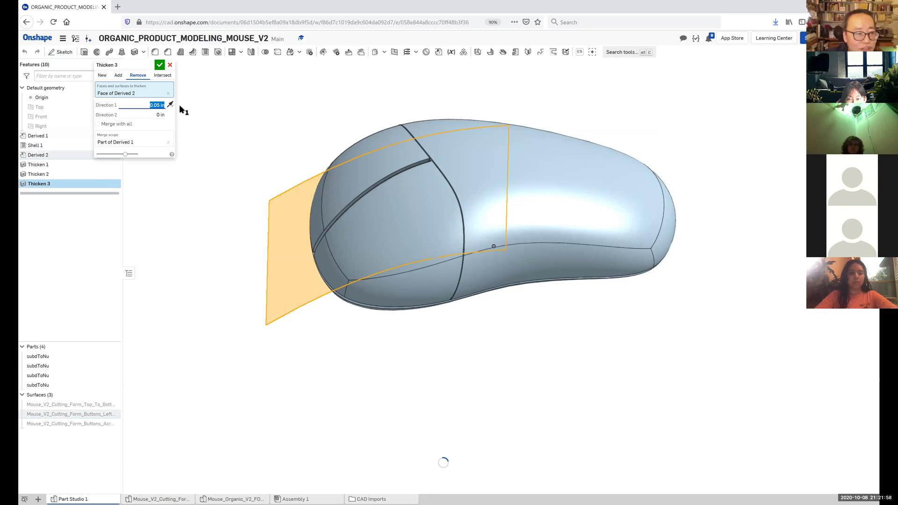
pyautogui.write('0.01')
pyautogui.press('Return')
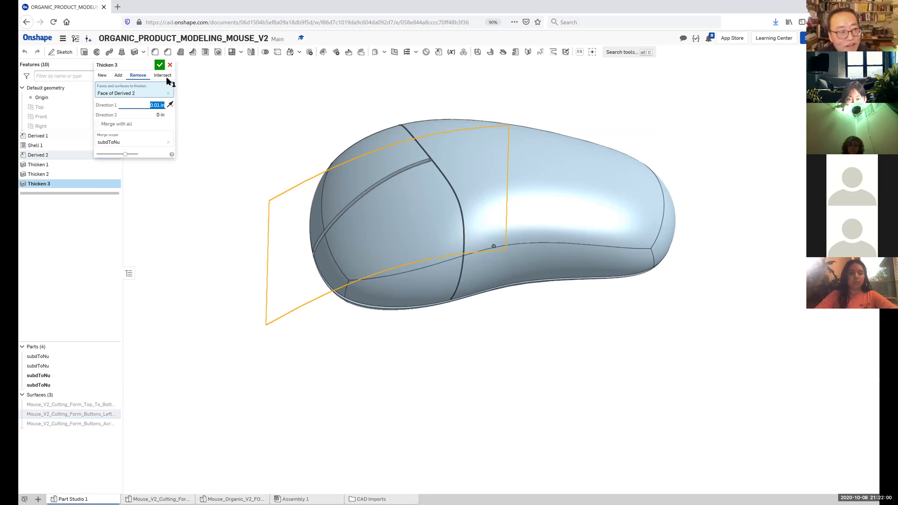
pyautogui.moveTo(248, 110); pyautogui.dragTo(254, 141, button='right')
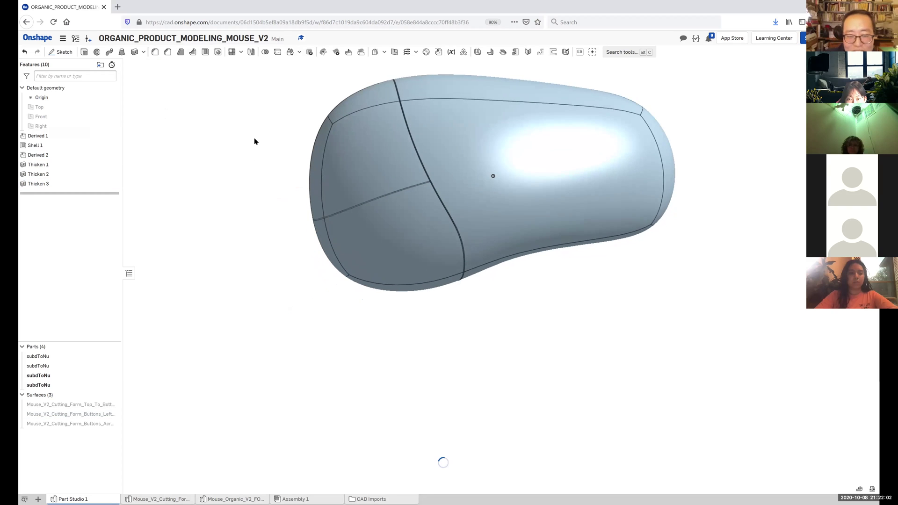
# - Begin a 0.01 in radius Fillet on the upper shell's edge along the cut behind the buttons
pyautogui.moveTo(254, 90); pyautogui.dragTo(335, 163, button='right')
pyautogui.scroll(6, 335, 162)
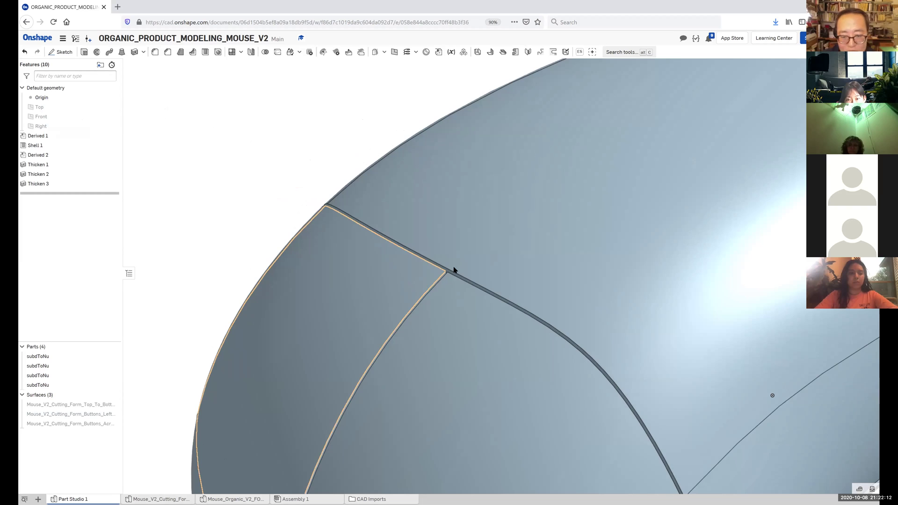
pyautogui.hotkey('shift', 'f')
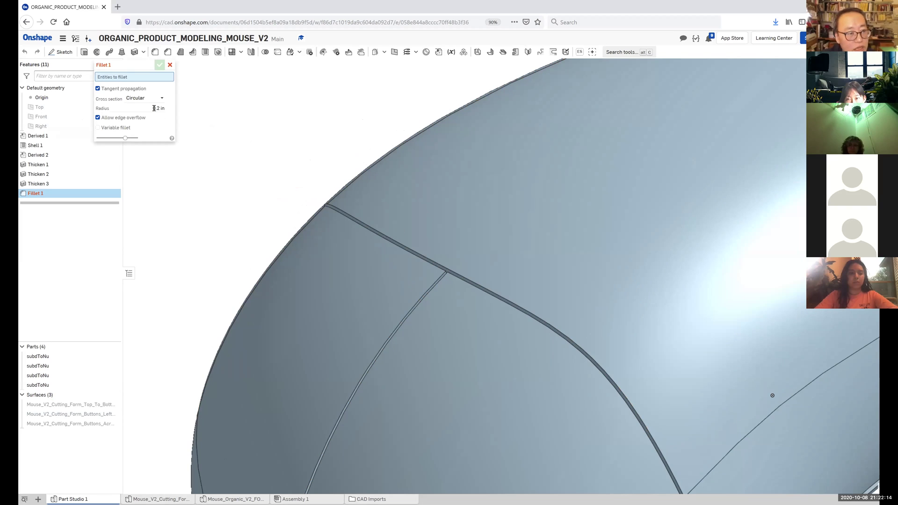
pyautogui.write('0.01')
pyautogui.press('Return')
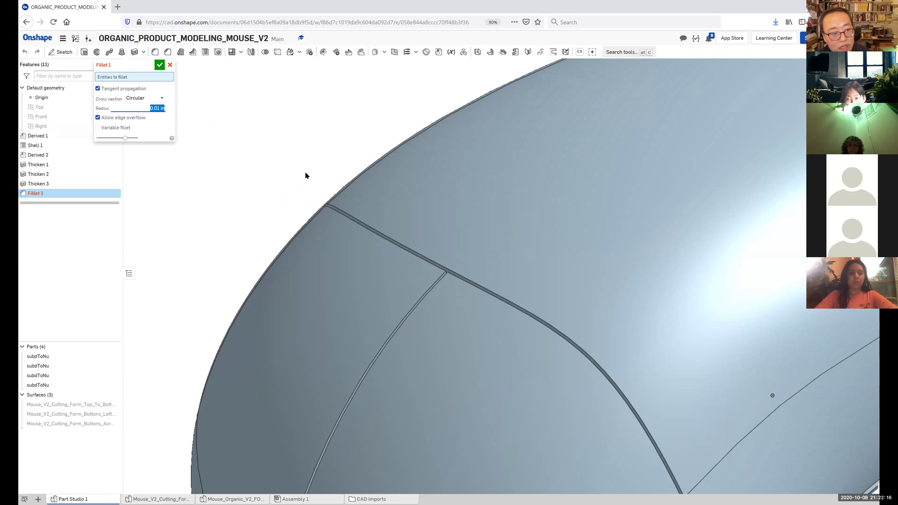
pyautogui.click(379, 217)
# - Try a 0.005 in radius for the shell edge fillet, and set it back to 0.01 in
pyautogui.moveTo(321, 156)
pyautogui.mouseDown(button='right')
pyautogui.moveTo(310, 154)
pyautogui.moveTo(313, 142)
pyautogui.mouseUp(button='right')
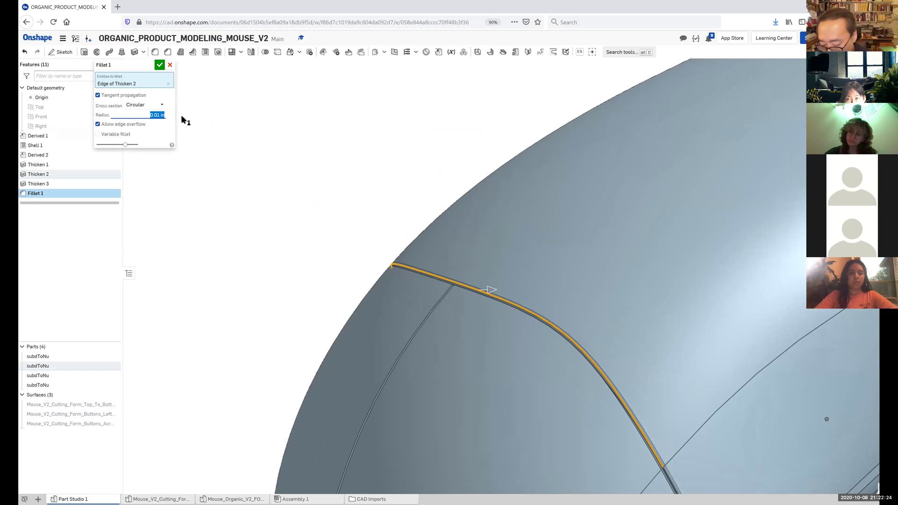
pyautogui.write('0.005')
pyautogui.press('Return')
pyautogui.moveTo(318, 173); pyautogui.dragTo(302, 126, button='right')
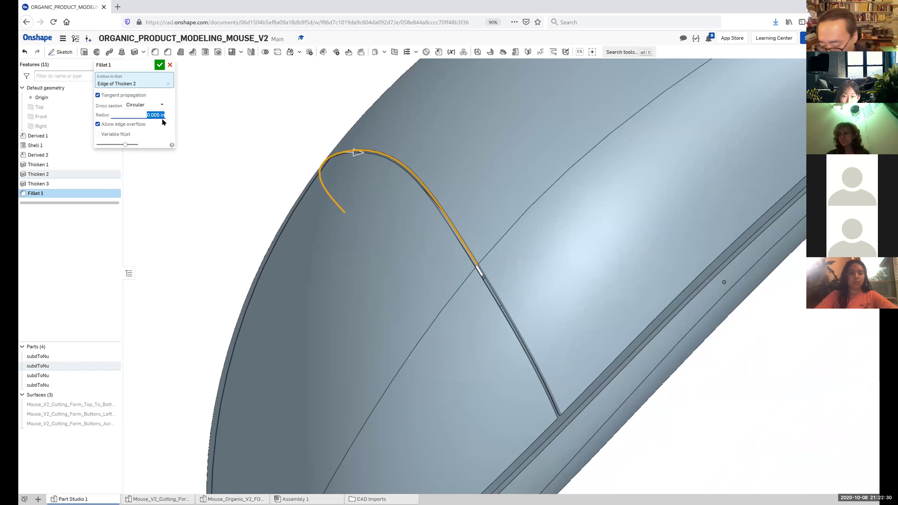
pyautogui.moveTo(268, 139); pyautogui.dragTo(293, 150, button='right')
pyautogui.moveTo(476, 289); pyautogui.dragTo(461, 286, button='right')
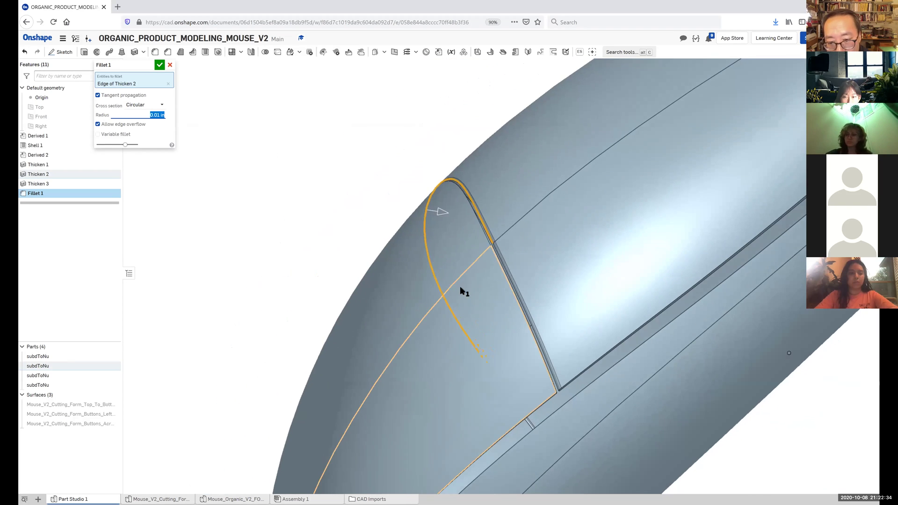
# - Add both buttons' edges along the rear cut and along the cut between them to the 0.01 in fillet, and complete it
pyautogui.click(483, 231)
pyautogui.moveTo(357, 219); pyautogui.dragTo(341, 287, button='right')
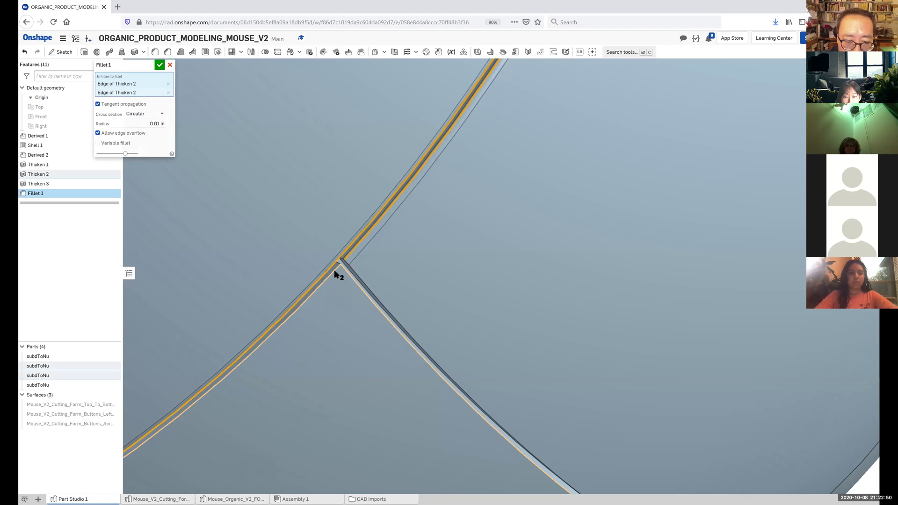
pyautogui.click(339, 273)
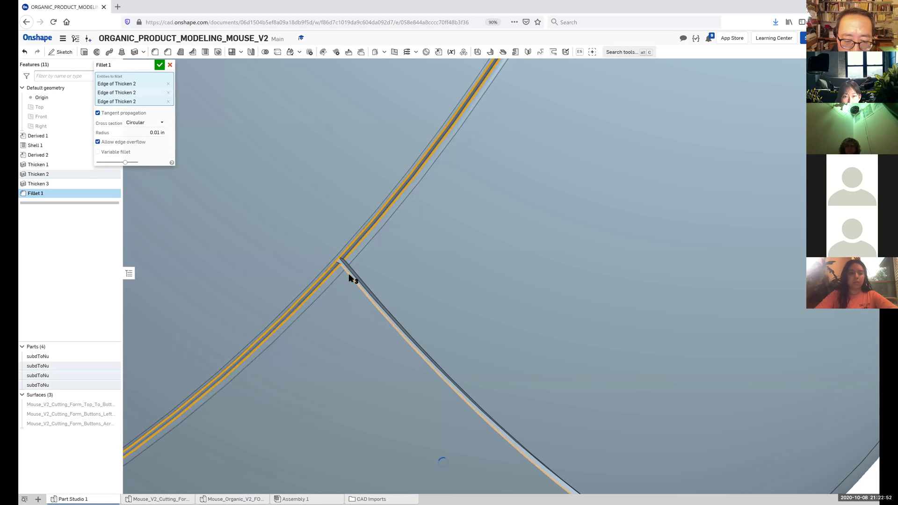
pyautogui.click(350, 276)
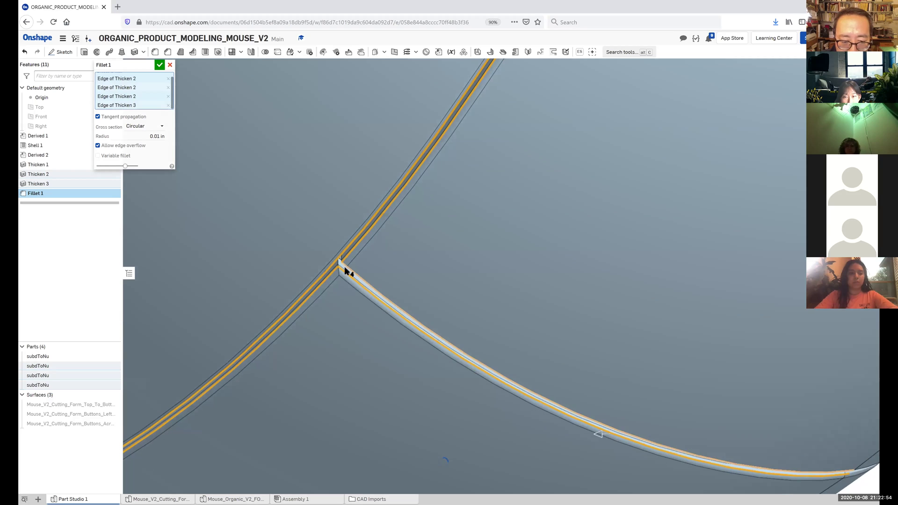
pyautogui.moveTo(366, 266); pyautogui.dragTo(390, 260, button='right')
pyautogui.click(343, 261)
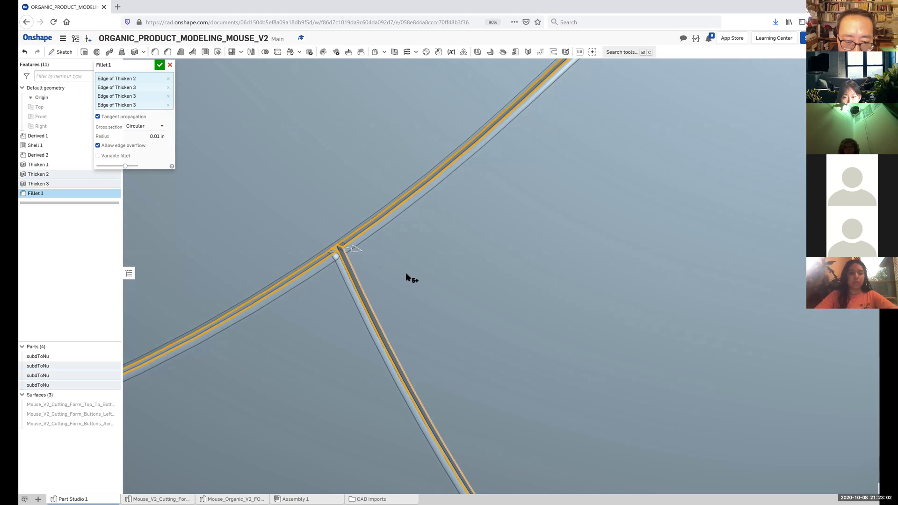
pyautogui.moveTo(405, 269); pyautogui.dragTo(429, 241, button='right')
pyautogui.scroll(-5, 407, 276)
pyautogui.scroll(4, 440, 246)
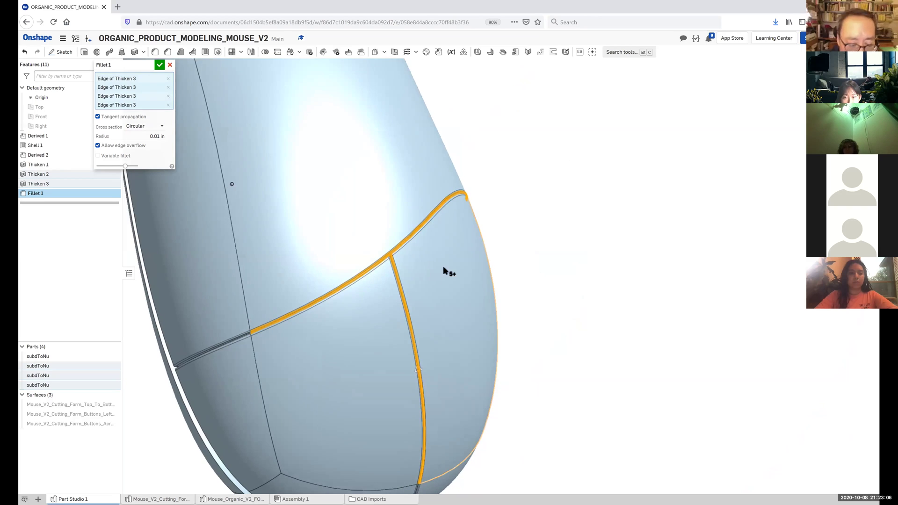
pyautogui.moveTo(444, 271); pyautogui.dragTo(413, 245, button='right')
pyautogui.press('Return')
# - Examine the filleted gaps around the two buttons up close and on the whole mouse
pyautogui.moveTo(473, 274)
pyautogui.mouseDown(button='right')
pyautogui.moveTo(431, 295)
pyautogui.moveTo(419, 283)
pyautogui.moveTo(405, 294)
pyautogui.moveTo(449, 294)
pyautogui.moveTo(477, 277)
pyautogui.mouseUp(button='right')
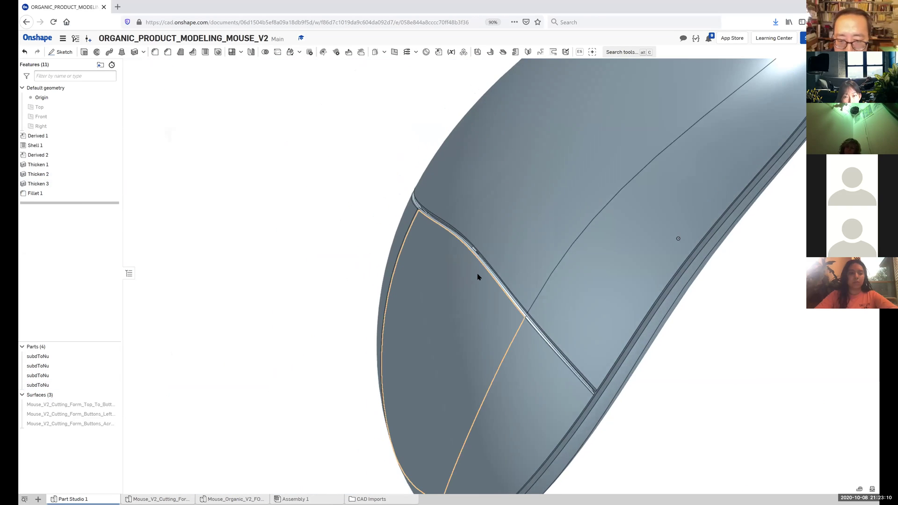
pyautogui.scroll(3, 478, 277)
pyautogui.scroll(-6, 493, 250)
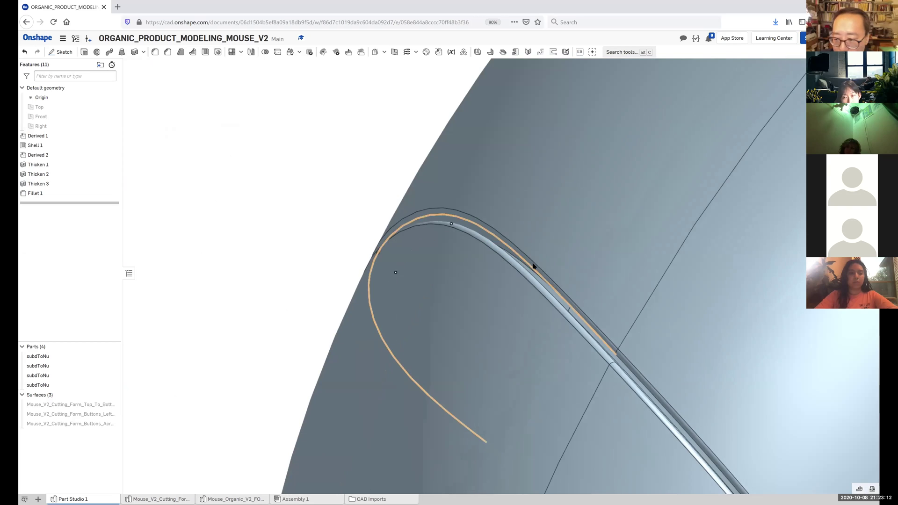
pyautogui.scroll(-3, 512, 257)
pyautogui.moveTo(522, 263); pyautogui.dragTo(530, 301, button='right')
pyautogui.scroll(-2, 530, 300)
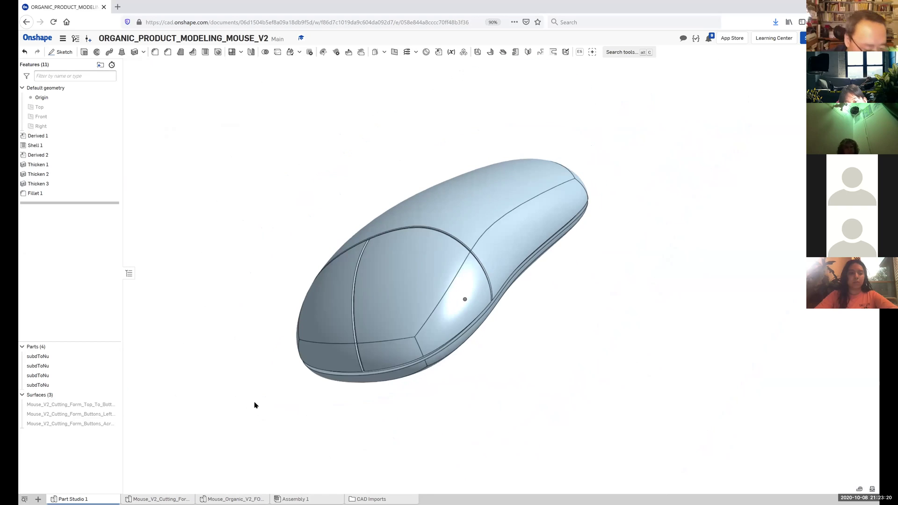
# - Rename the Part Studio 1 tab with a name starting with MOUSE_ORGANIC_V2_MASTER_MO
pyautogui.rightClick(82, 499)
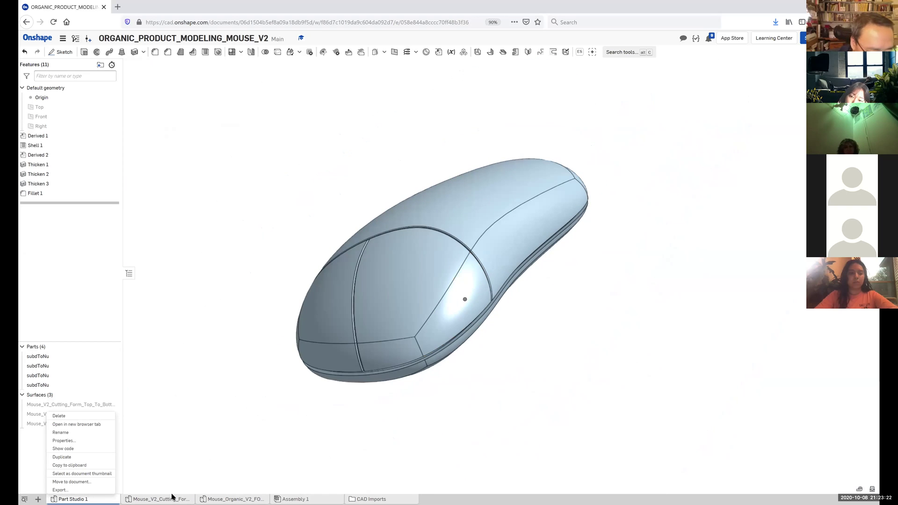
pyautogui.click(111, 433)
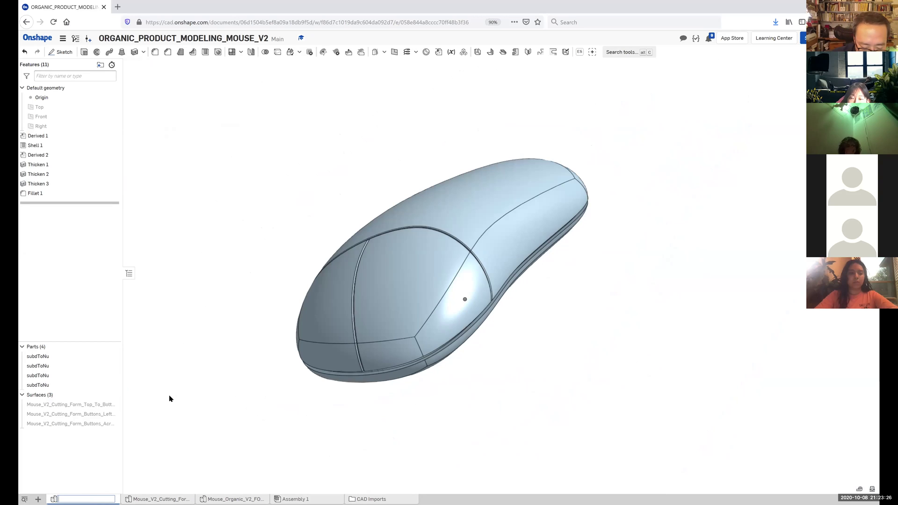
pyautogui.write('MOUSE_')
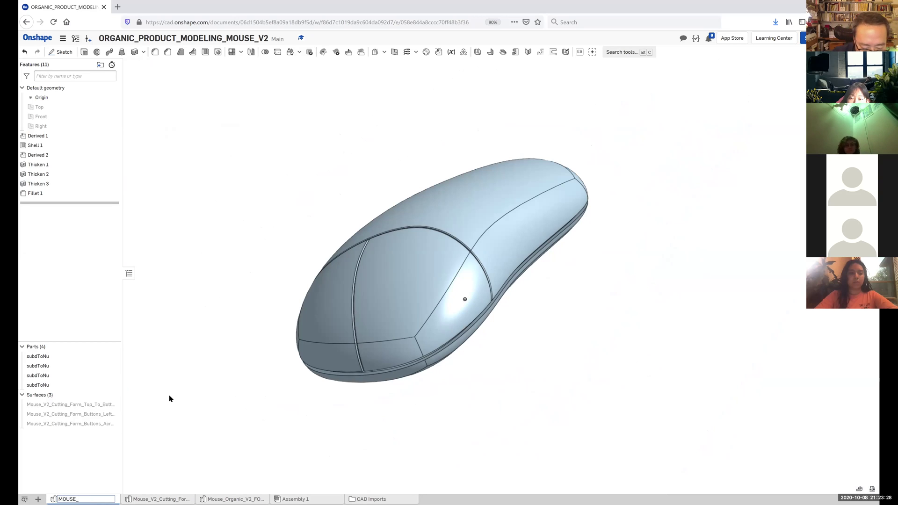
pyautogui.write('ORGANIC_')
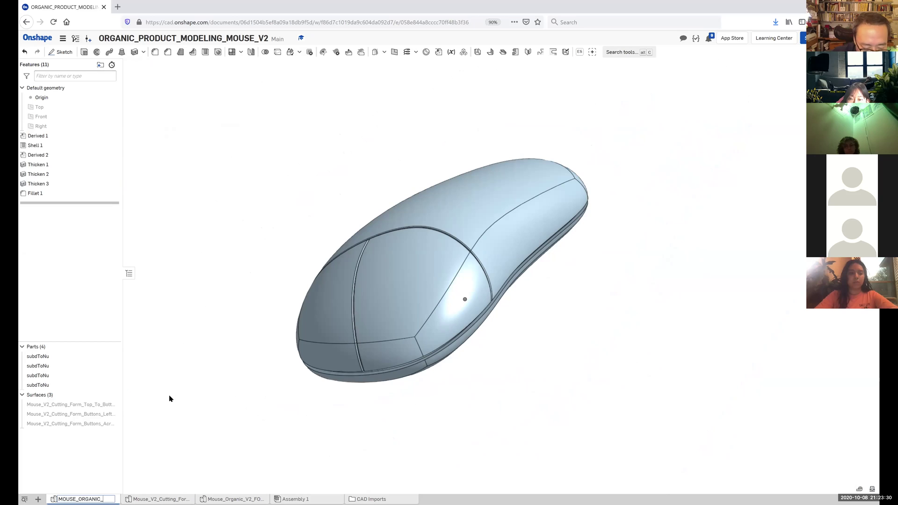
pyautogui.write('V2_MASTER')
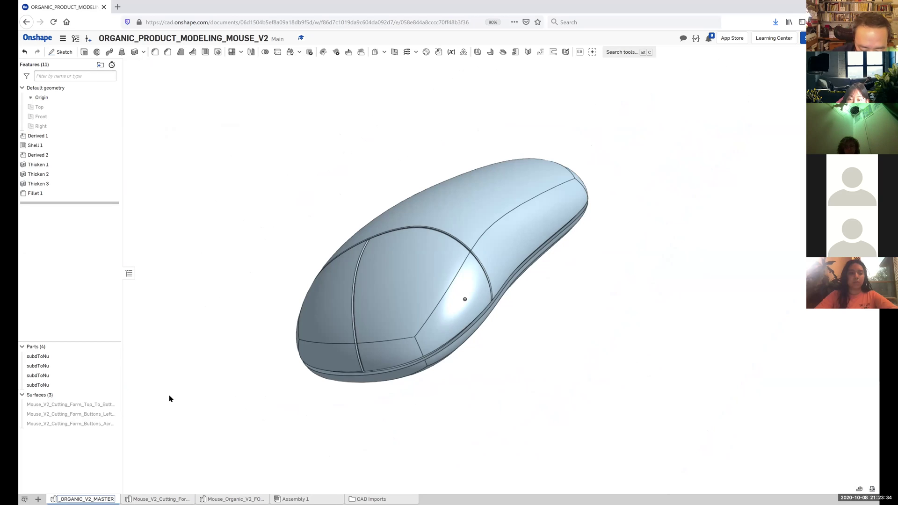
pyautogui.write('_MO')
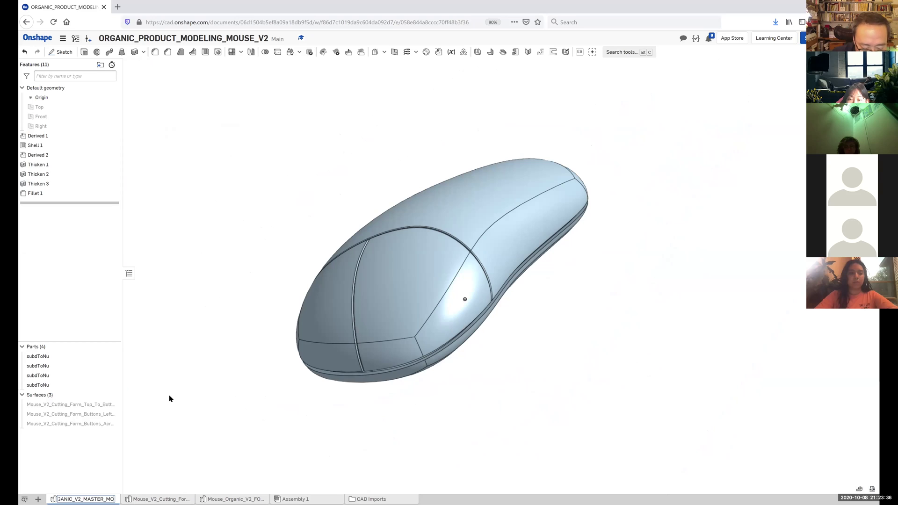
pyautogui.press('Return')
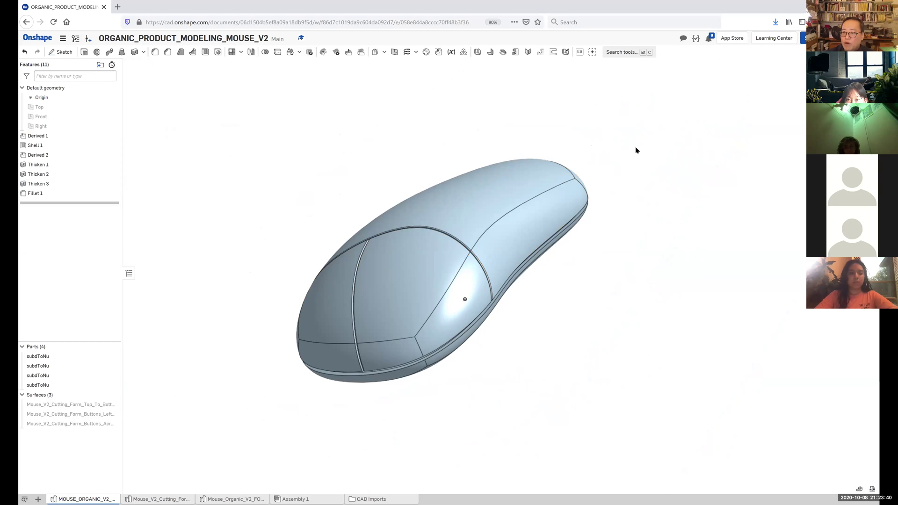
# - Rename the lower shell part of the mouse as Mouse_V2_Bottom
pyautogui.moveTo(635, 150); pyautogui.dragTo(531, 172, button='right')
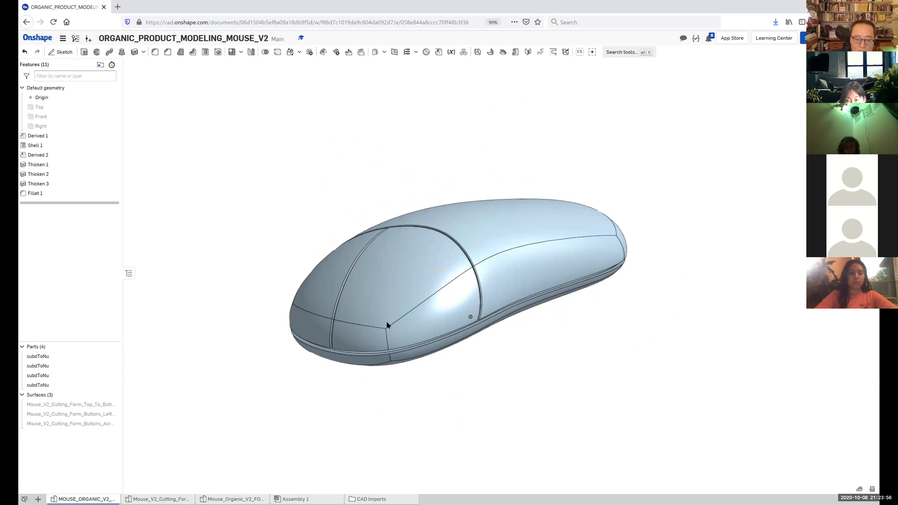
pyautogui.moveTo(385, 321); pyautogui.dragTo(410, 379, button='right')
pyautogui.click(410, 379)
pyautogui.moveTo(217, 294); pyautogui.dragTo(136, 323, button='right')
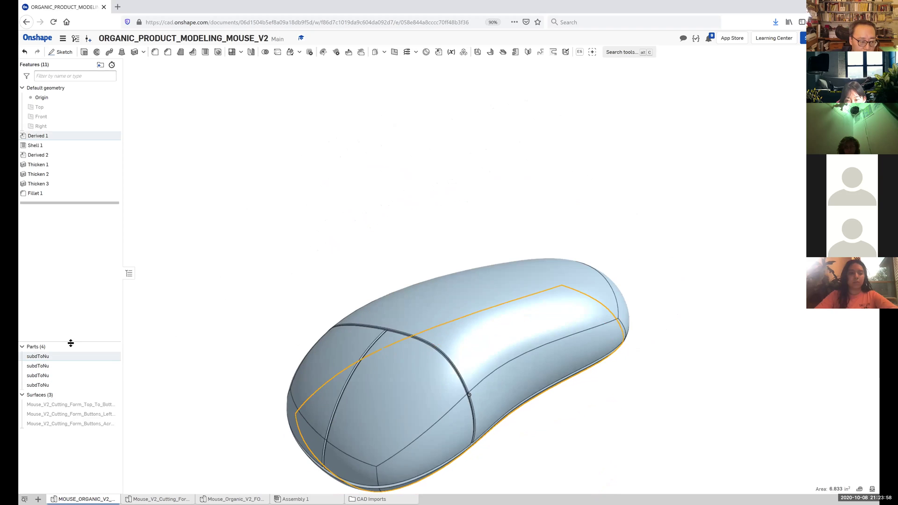
pyautogui.click(43, 357)
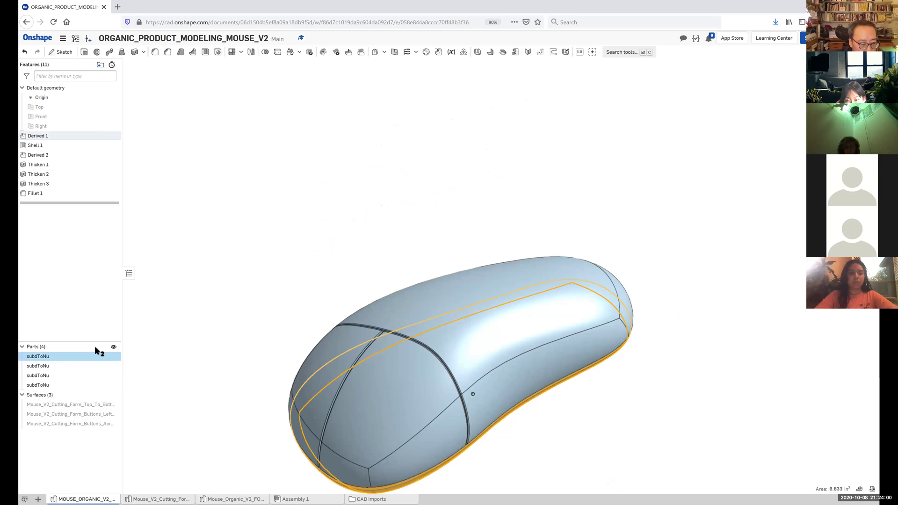
pyautogui.rightClick(54, 357)
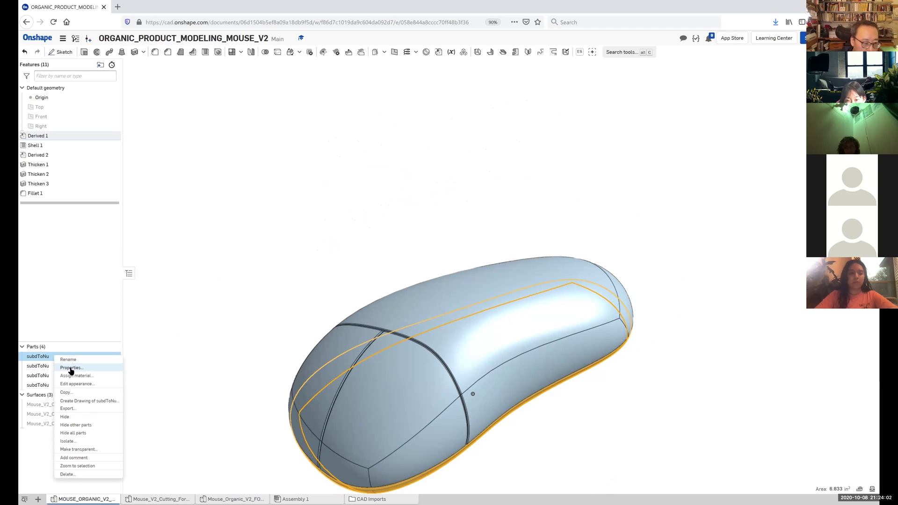
pyautogui.click(68, 360)
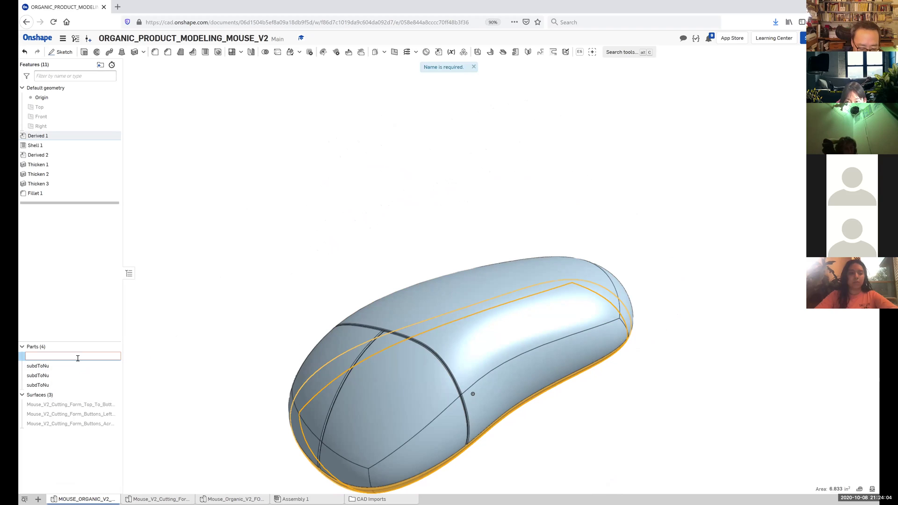
pyautogui.write('Mouse_Bo')
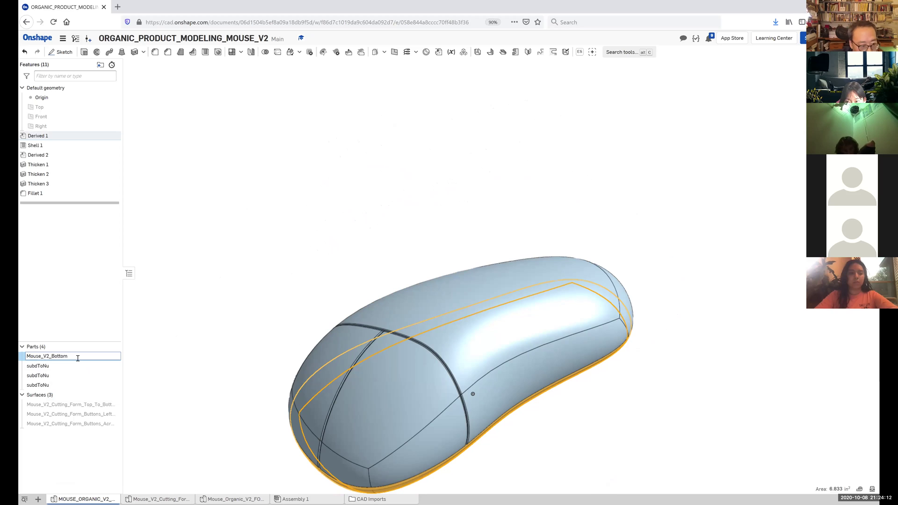
pyautogui.press('Return')
# - Rename the upper shell part behind the buttons as Mouse_V2_Top, reusing the bottom part's name as a base
pyautogui.rightClick(67, 358)
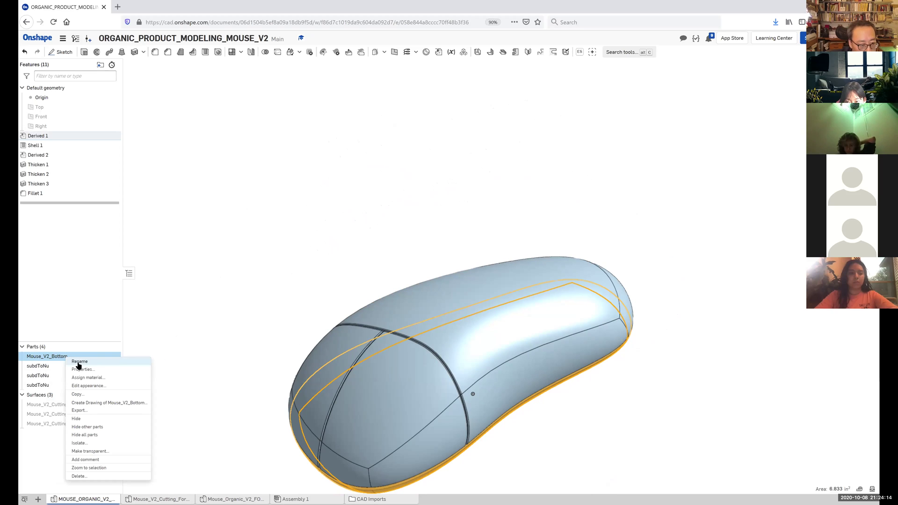
pyautogui.click(79, 362)
pyautogui.press('Escape')
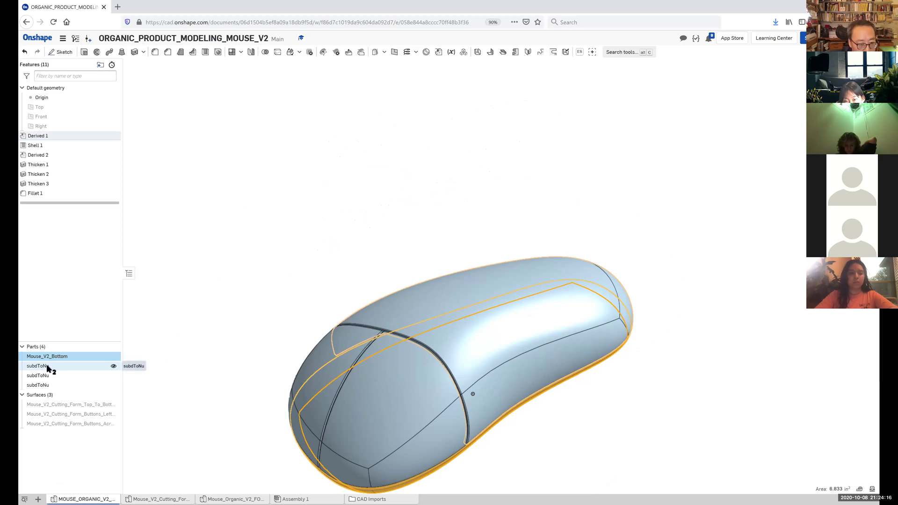
pyautogui.keyDown('ctrl'); pyautogui.click(47, 367); pyautogui.keyUp('ctrl')
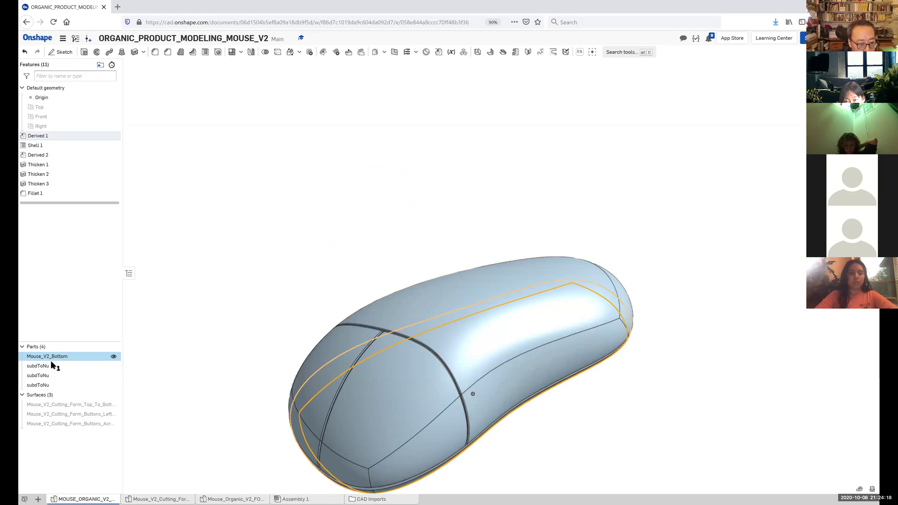
pyautogui.rightClick(45, 366)
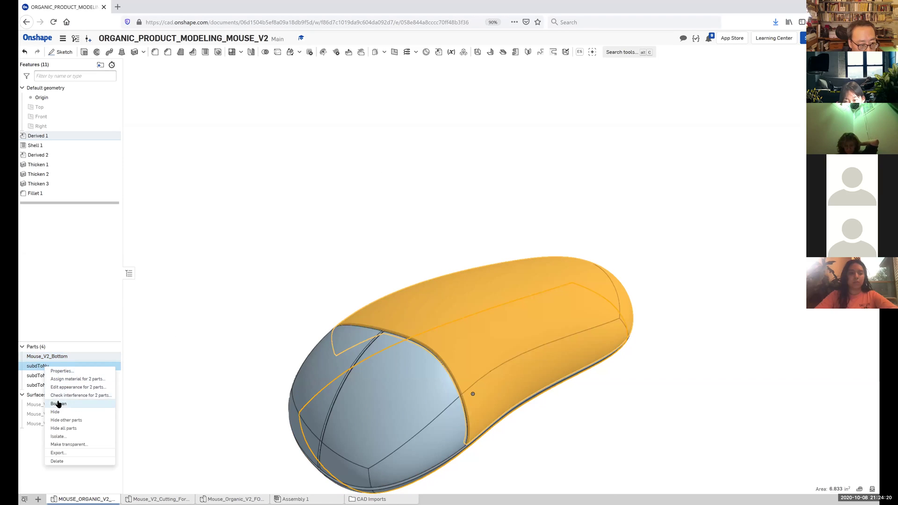
pyautogui.click(185, 393)
pyautogui.rightClick(41, 369)
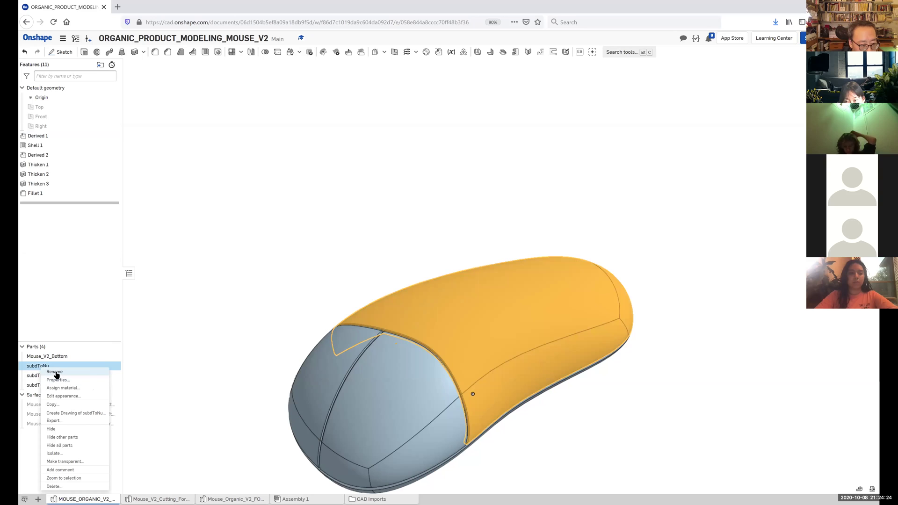
pyautogui.click(54, 377)
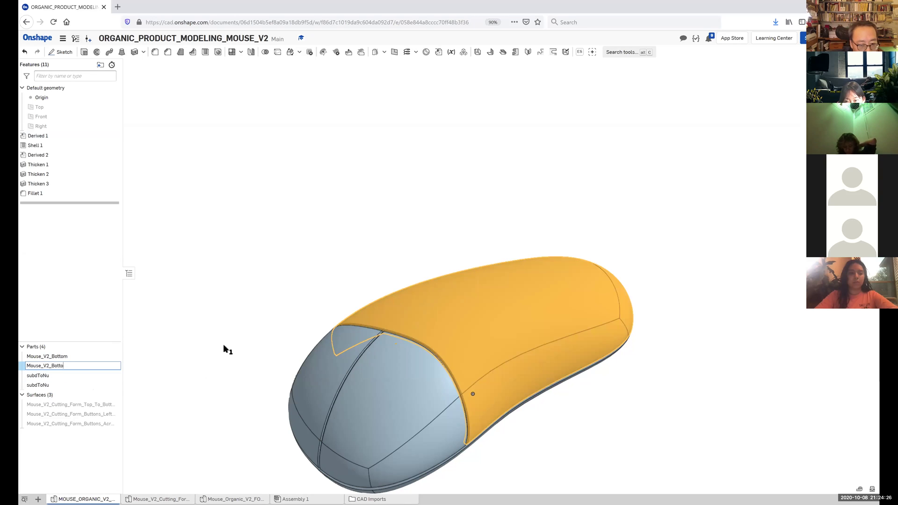
pyautogui.press('BackSpace')
pyautogui.press('BackSpace')
pyautogui.press('BackSpace')
pyautogui.press('BackSpace')
pyautogui.press('BackSpace')
pyautogui.write('T')
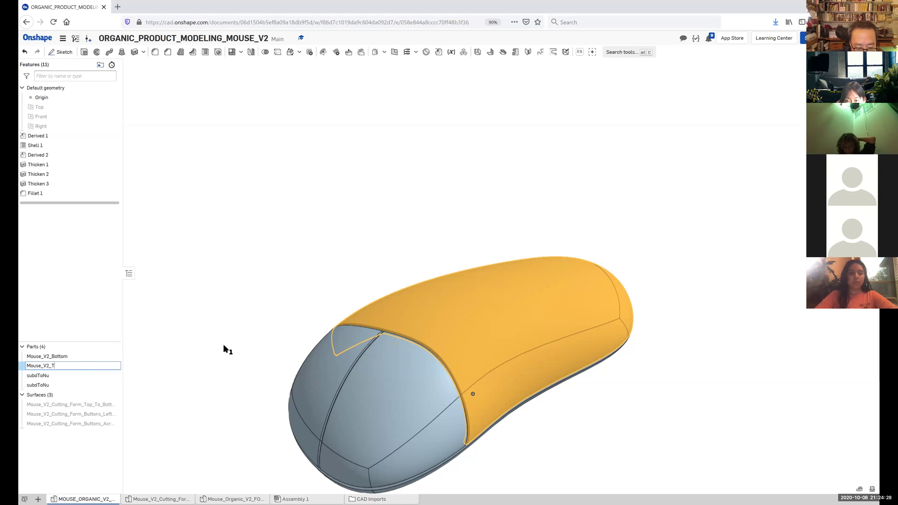
pyautogui.write('op')
pyautogui.press('Return')
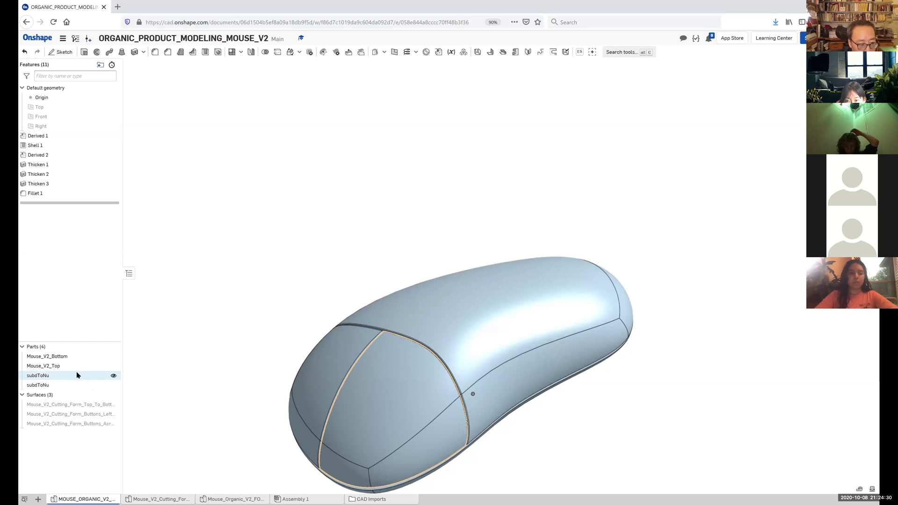
# - Rename the third part in the list, the mouse's left button, as Mouse_V2_Button_Left
pyautogui.click(44, 377)
pyautogui.rightClick(45, 378)
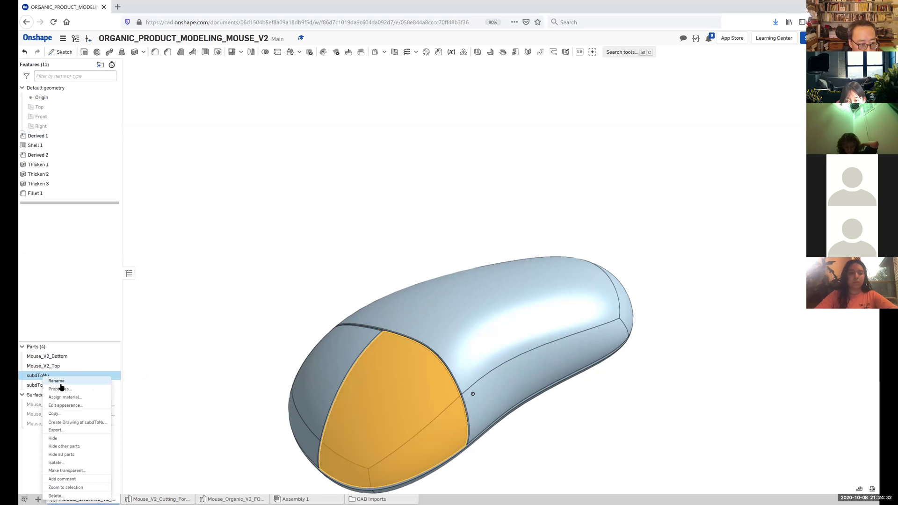
pyautogui.click(56, 382)
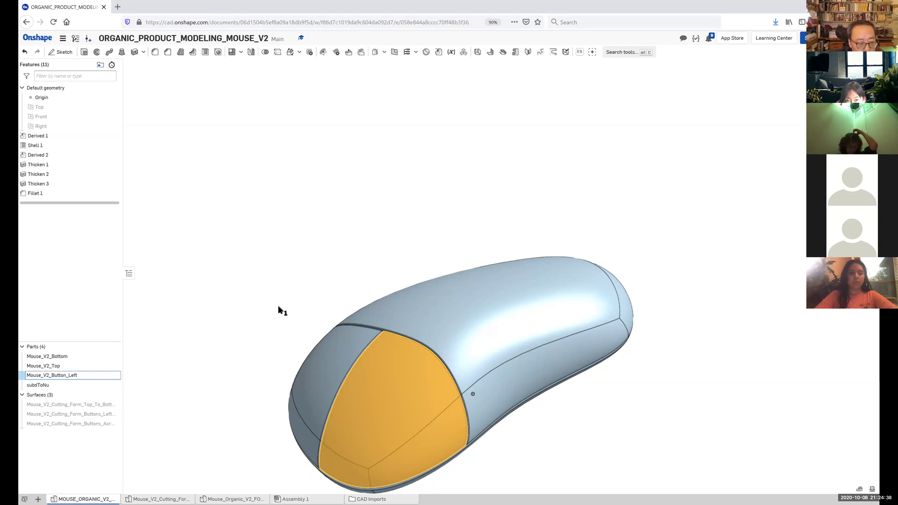
pyautogui.press('Return')
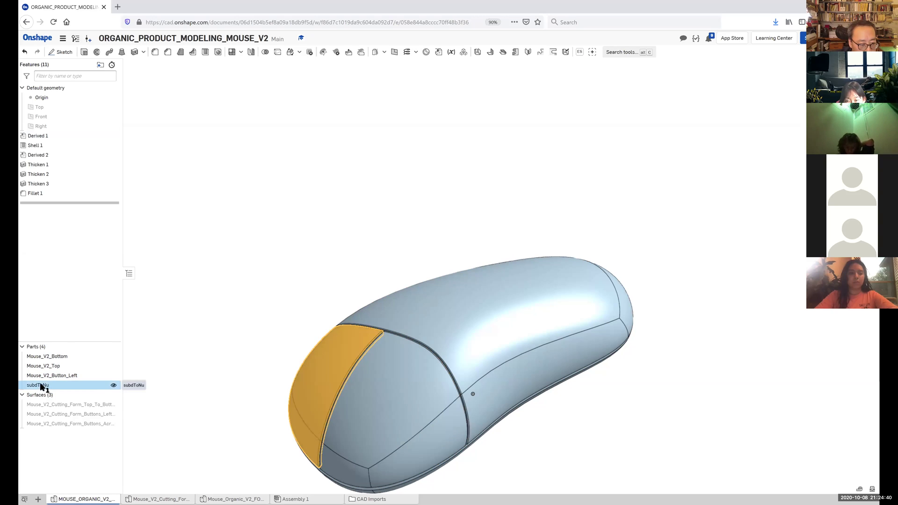
# - Rename the remaining unnamed part, the mouse's right button, as Mouse_V2_Button_Right
pyautogui.rightClick(41, 386)
pyautogui.click(60, 267)
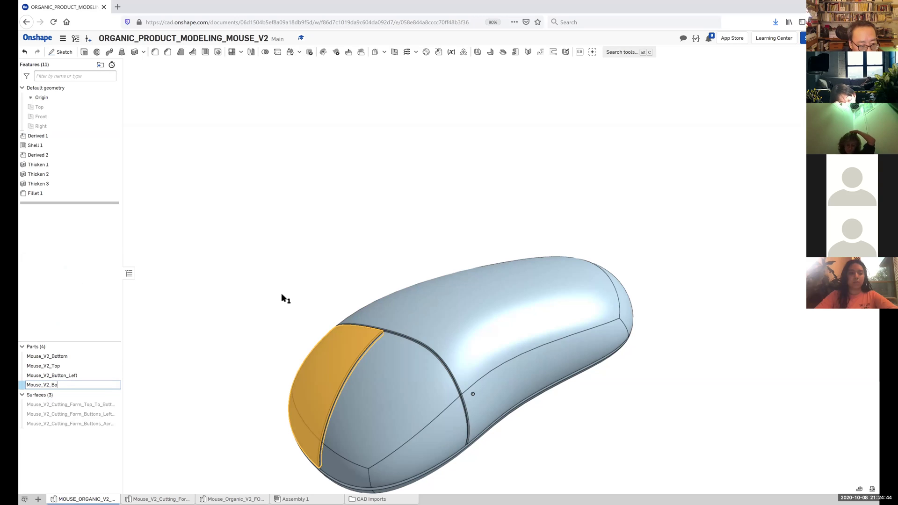
pyautogui.write('Mouse_V2_Button_')
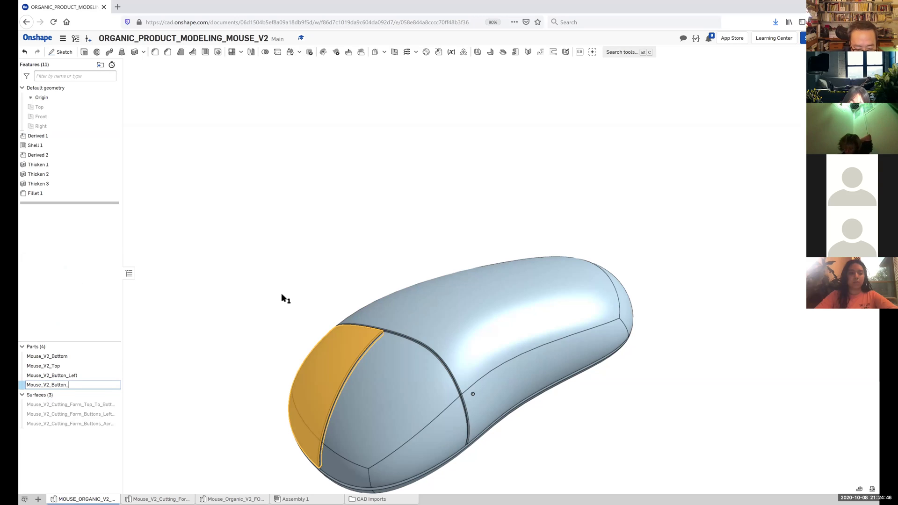
pyautogui.write('Left')
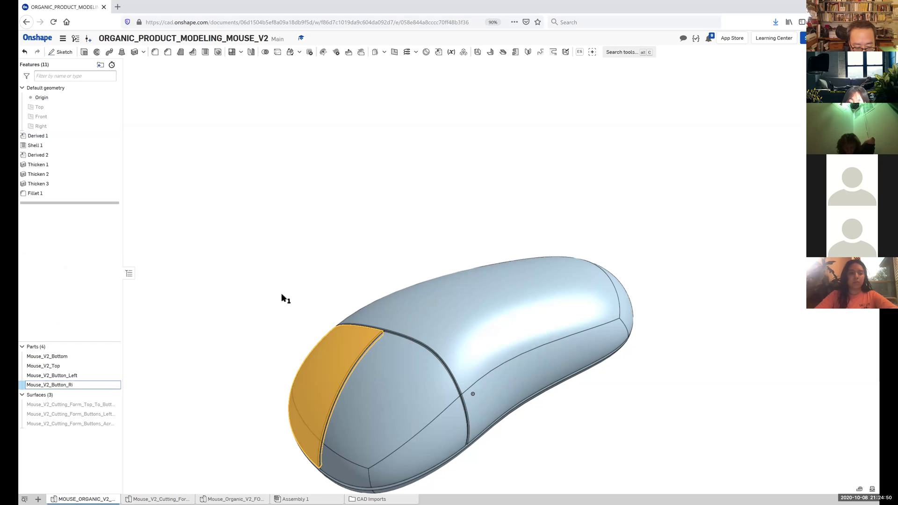
pyautogui.press('Return')
pyautogui.click(280, 310)
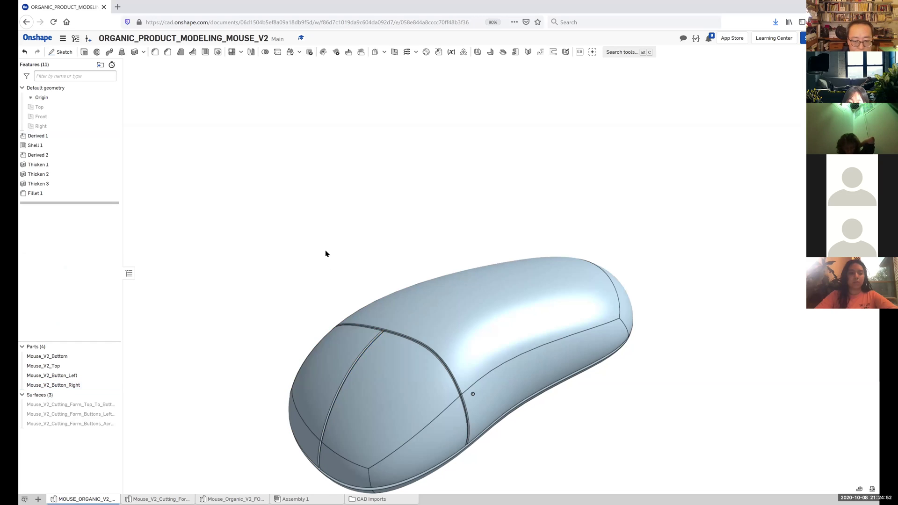
pyautogui.moveTo(325, 249); pyautogui.dragTo(304, 206, button='right')
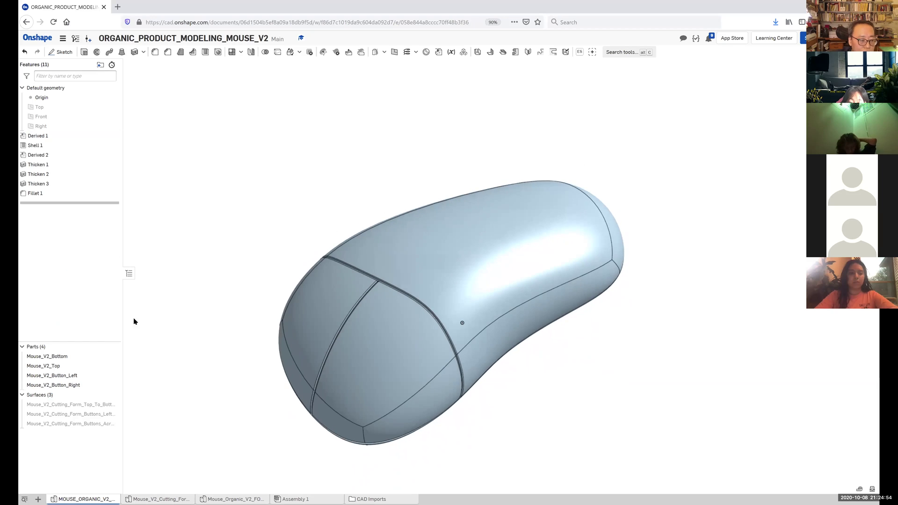
pyautogui.moveTo(241, 285); pyautogui.dragTo(231, 266, button='right')
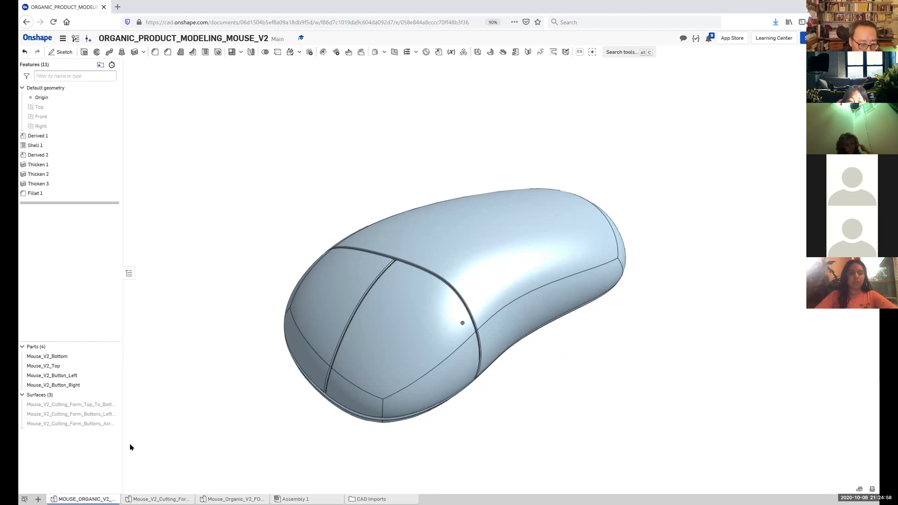
# - Create a new assembly in the mouse document
pyautogui.click(39, 499)
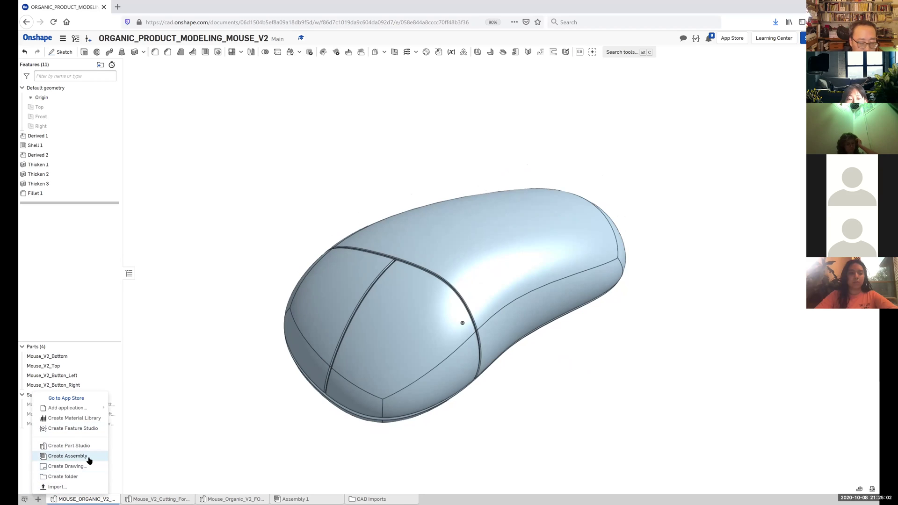
pyautogui.click(68, 456)
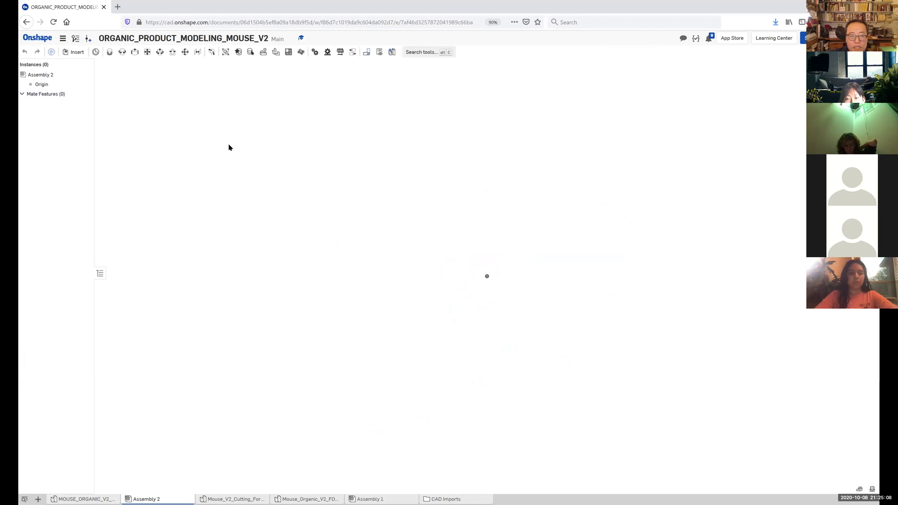
pyautogui.click(74, 52)
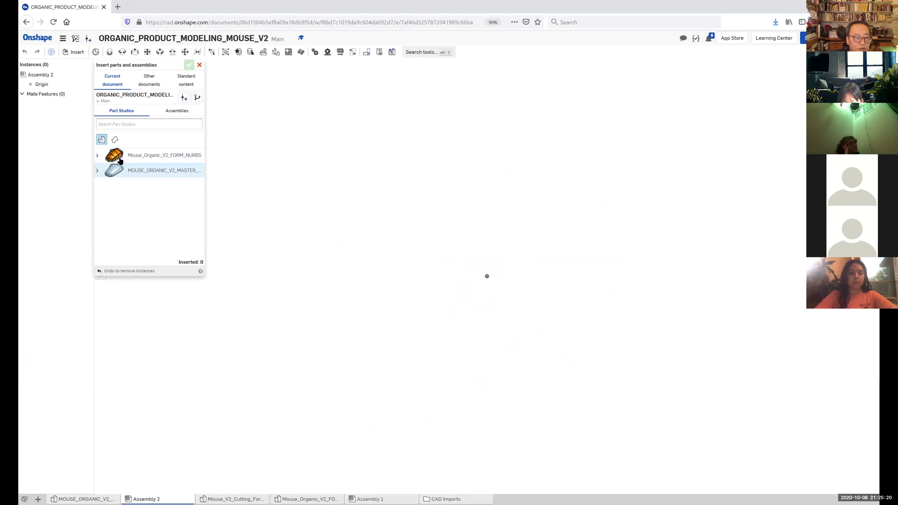
pyautogui.click(98, 171)
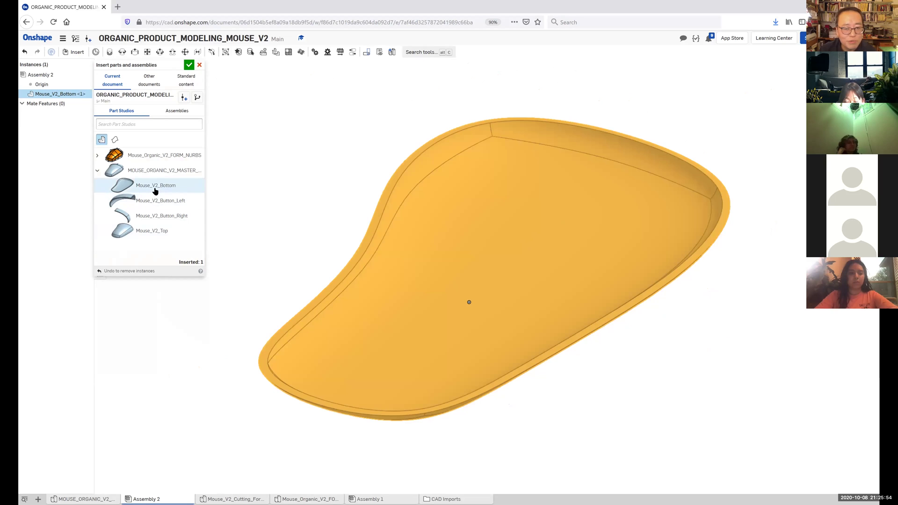
pyautogui.click(156, 187)
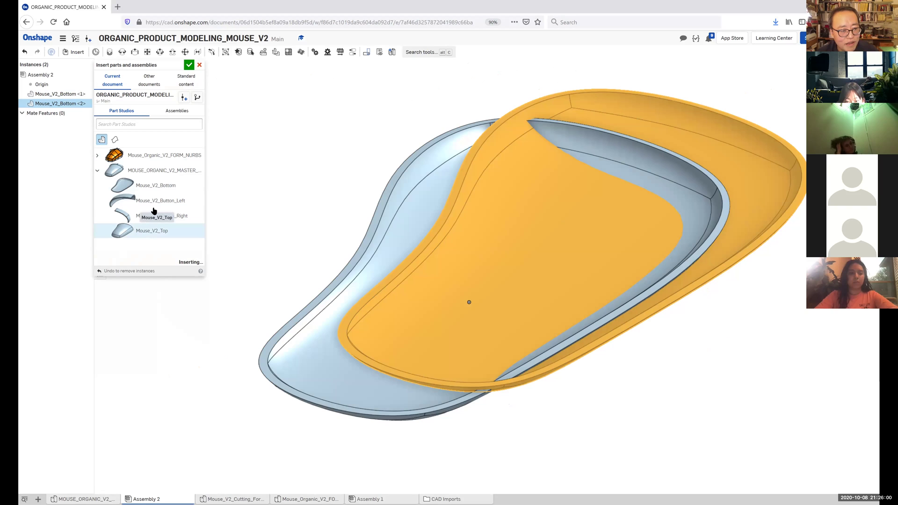
pyautogui.click(154, 204)
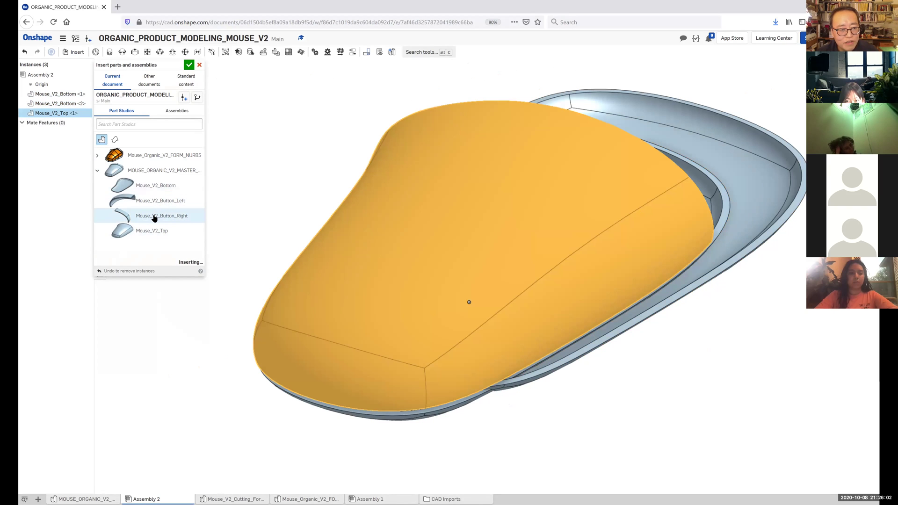
pyautogui.click(127, 215)
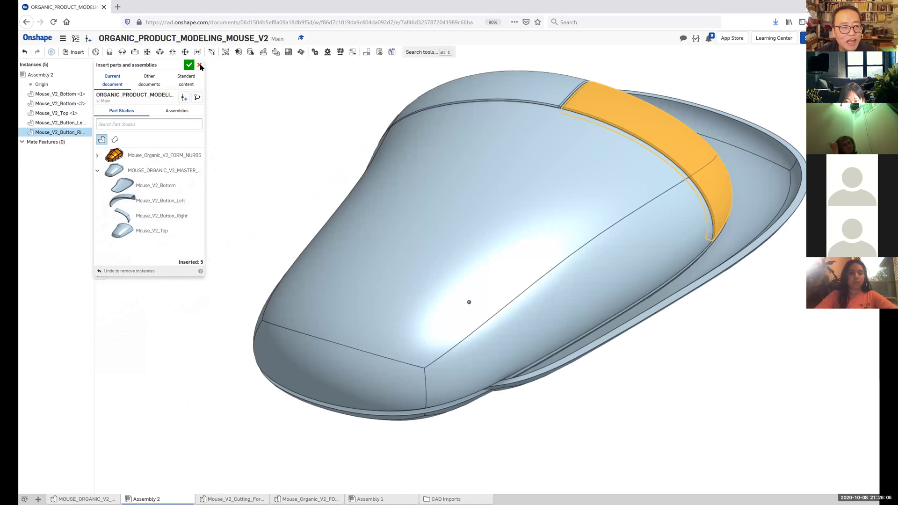
pyautogui.click(200, 65)
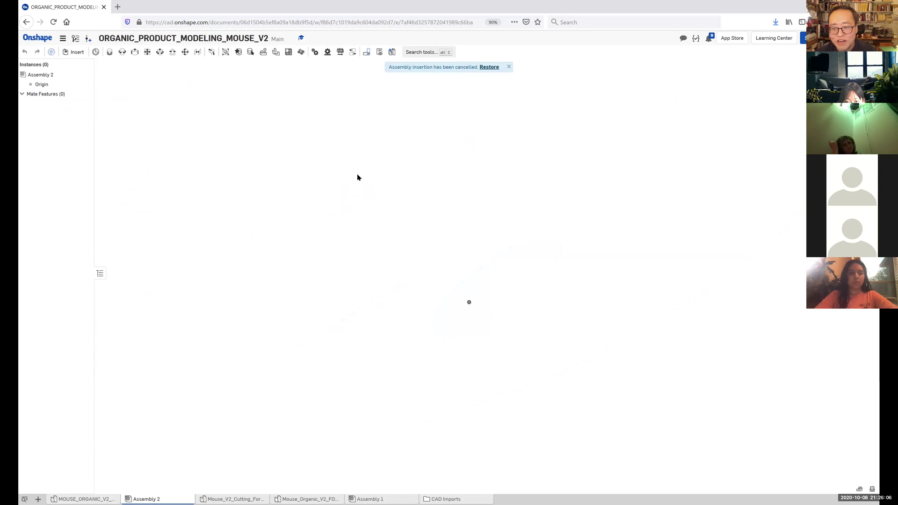
# - Insert Mouse_V2_Bottom, Mouse_V2_Top, Mouse_V2_Button_Left and Mouse_V2_Button_Right once each from the master part studio into the assembly
pyautogui.click(74, 53)
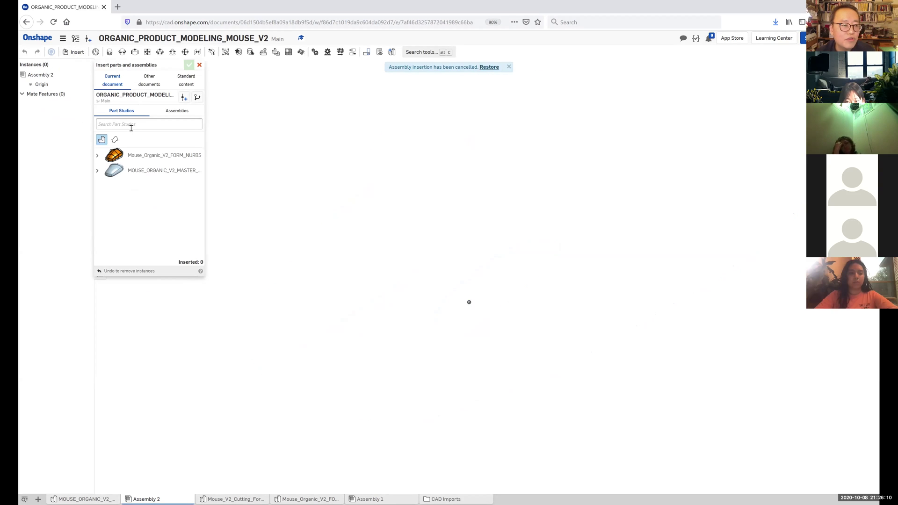
pyautogui.click(97, 171)
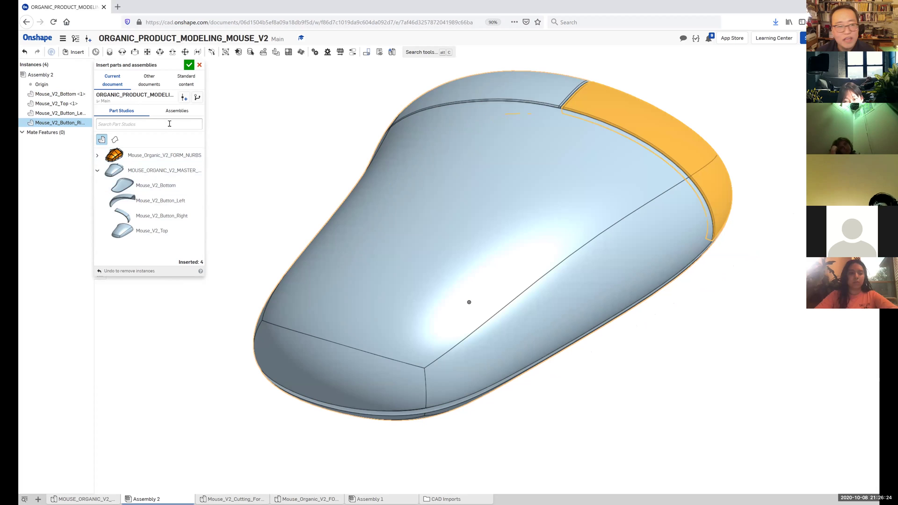
pyautogui.click(189, 66)
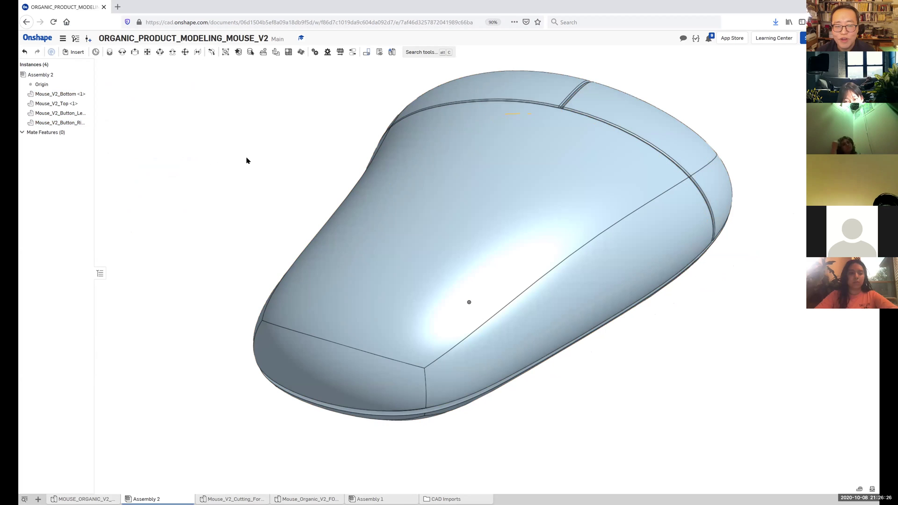
pyautogui.moveTo(247, 160)
pyautogui.mouseDown(button='right')
pyautogui.moveTo(287, 133)
pyautogui.moveTo(237, 159)
pyautogui.moveTo(261, 148)
pyautogui.moveTo(331, 148)
pyautogui.moveTo(333, 164)
pyautogui.moveTo(316, 175)
pyautogui.mouseUp(button='right')
pyautogui.scroll(-3, 319, 170)
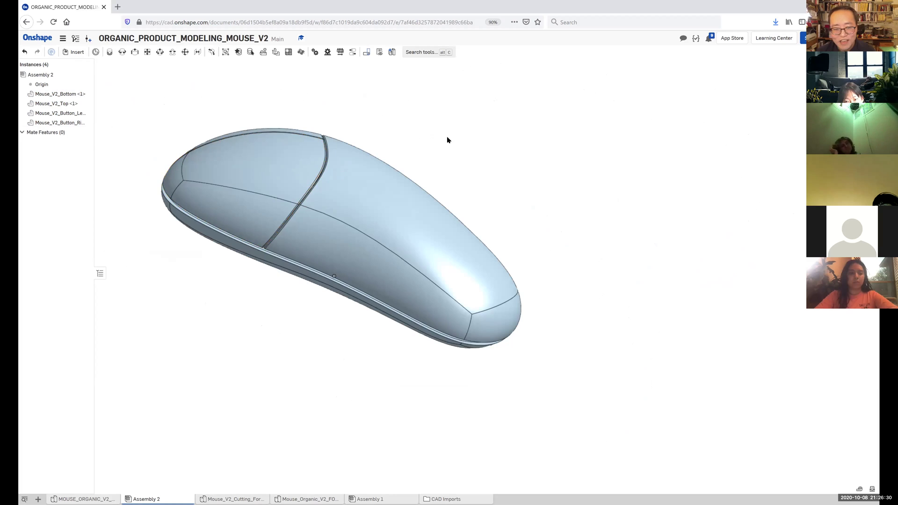
# - Fix Mouse_V2_Bottom, Mouse_V2_Top, Mouse_V2_Button_Left and Mouse_V2_Button_Right in place in the assembly
pyautogui.moveTo(447, 140); pyautogui.dragTo(94, 264, button='right')
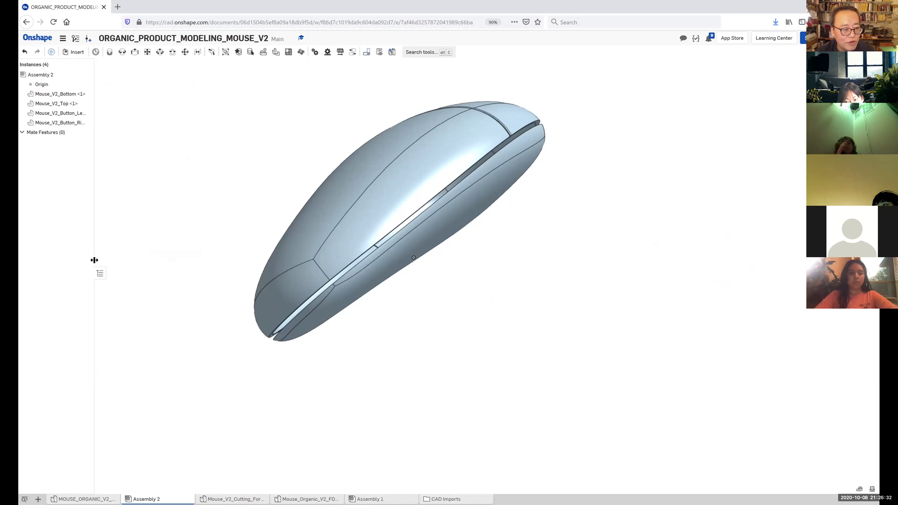
pyautogui.moveTo(94, 260); pyautogui.dragTo(164, 260)
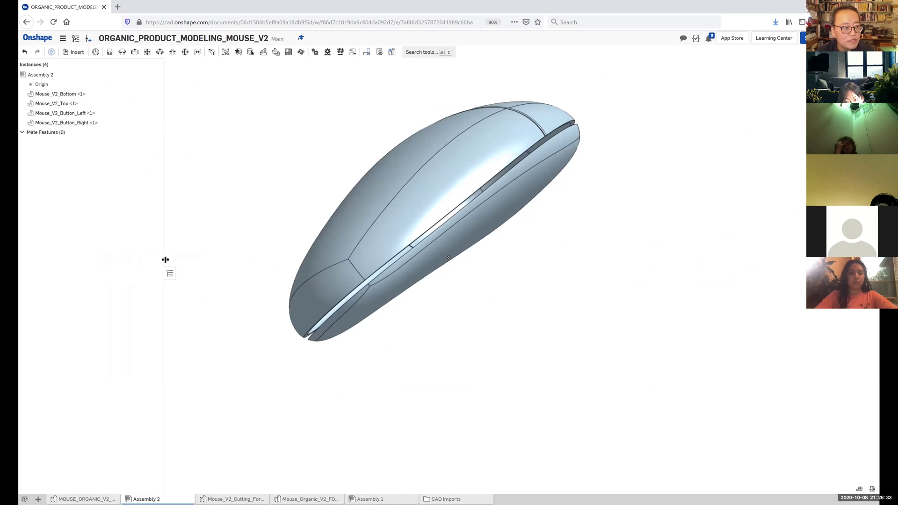
pyautogui.rightClick(58, 95)
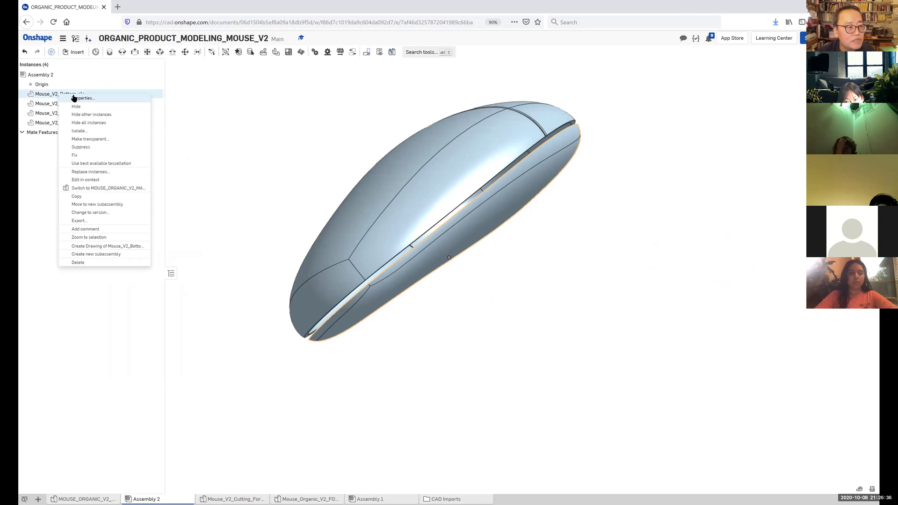
pyautogui.click(77, 157)
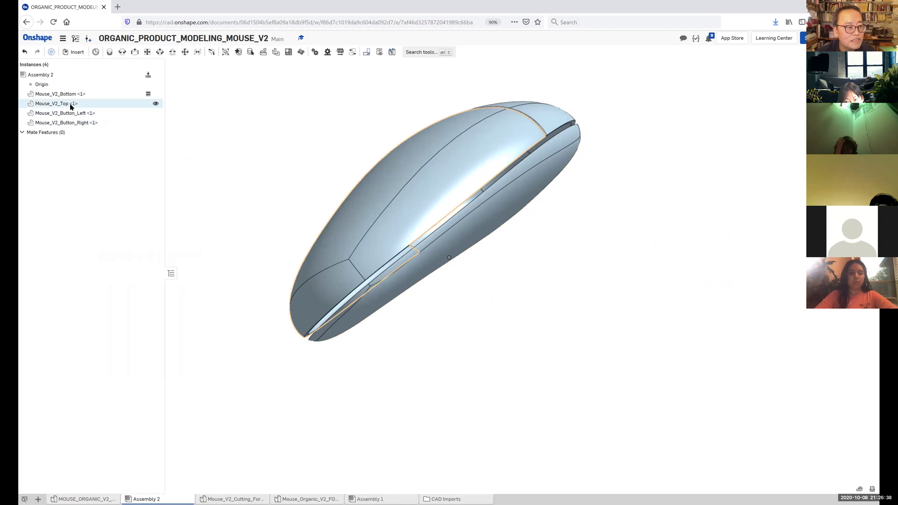
pyautogui.click(68, 103)
pyautogui.rightClick(69, 103)
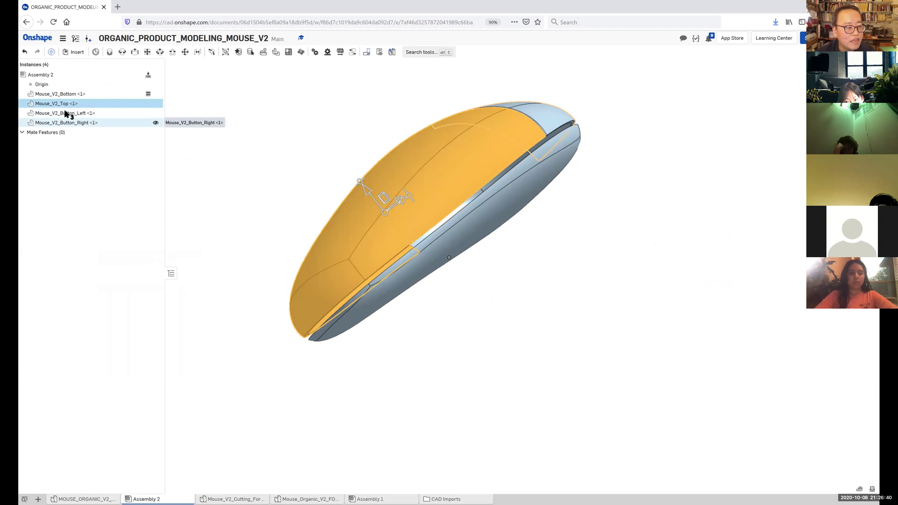
pyautogui.keyDown('shift'); pyautogui.click(70, 123); pyautogui.keyUp('shift')
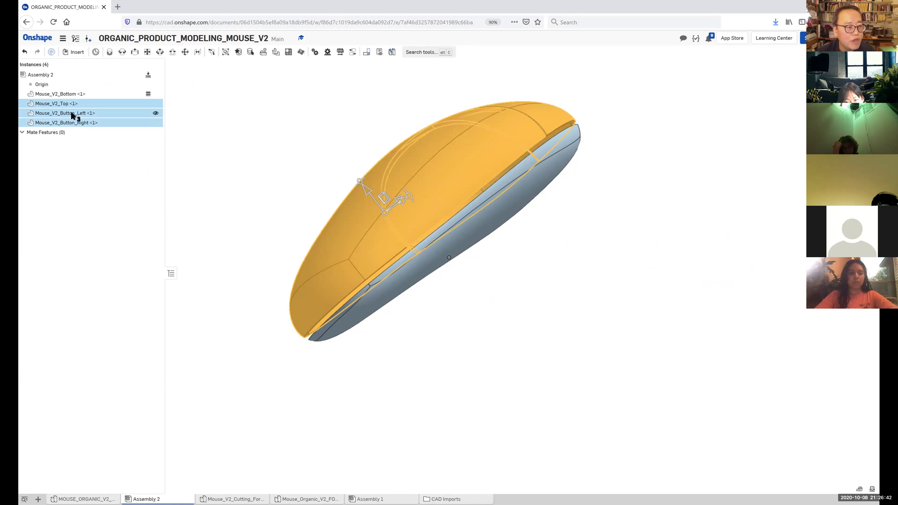
pyautogui.rightClick(73, 115)
pyautogui.click(88, 167)
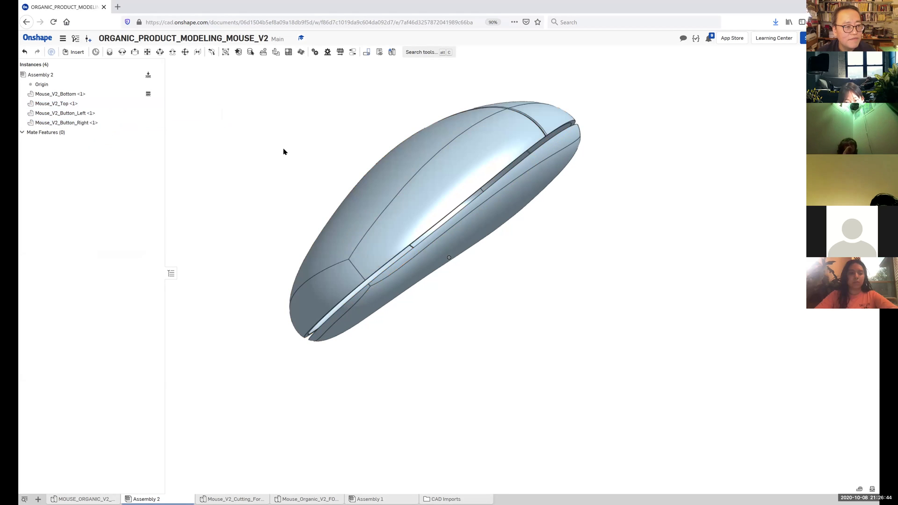
# - Rename the new assembly, Assembly 2, as MOUSE_ORGANIC_V2_SET
pyautogui.moveTo(290, 181); pyautogui.dragTo(246, 285, button='right')
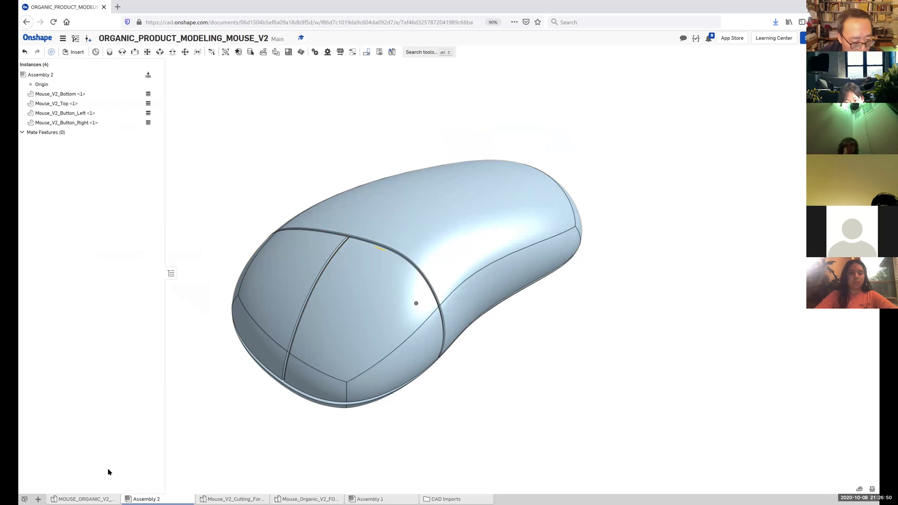
pyautogui.rightClick(139, 497)
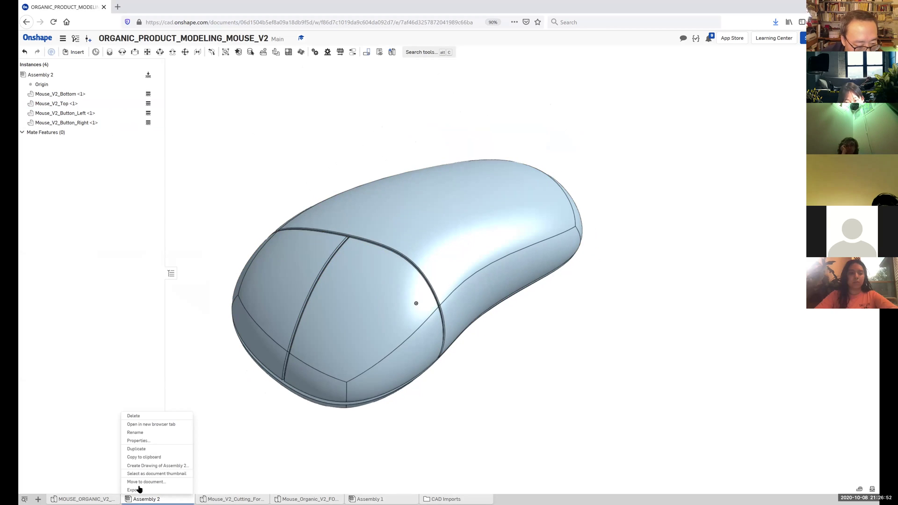
pyautogui.click(142, 436)
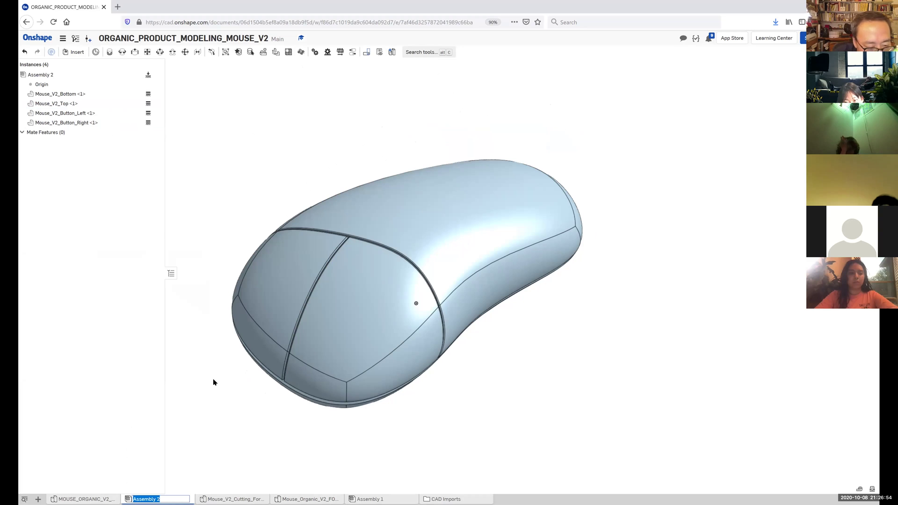
pyautogui.write('MOU')
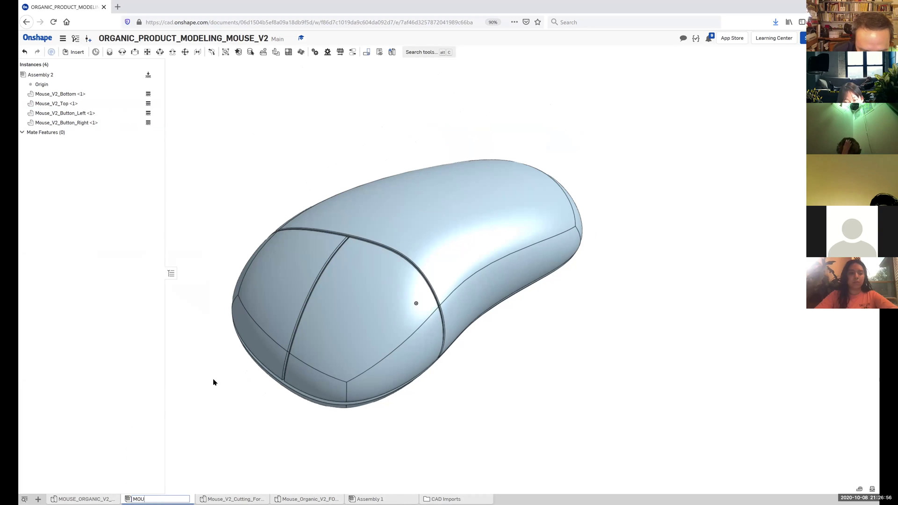
pyautogui.write('SE_ORGANI')
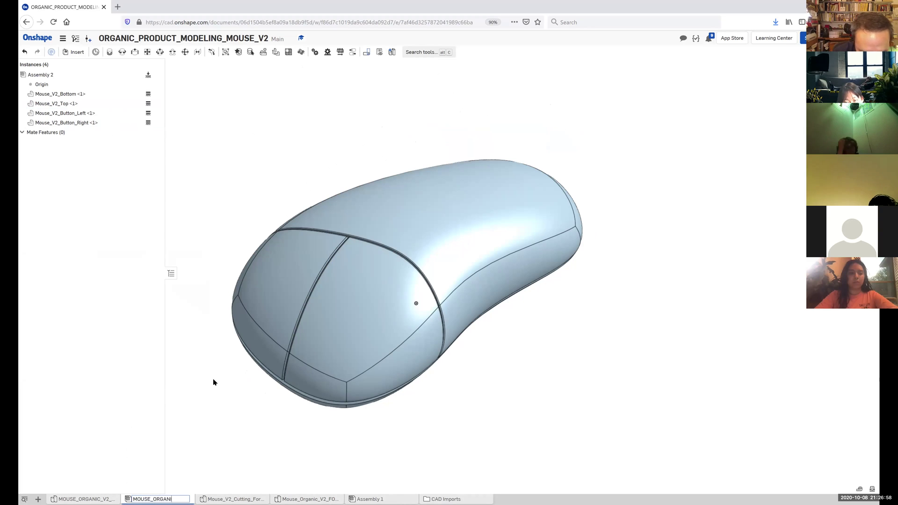
pyautogui.write('C_V2')
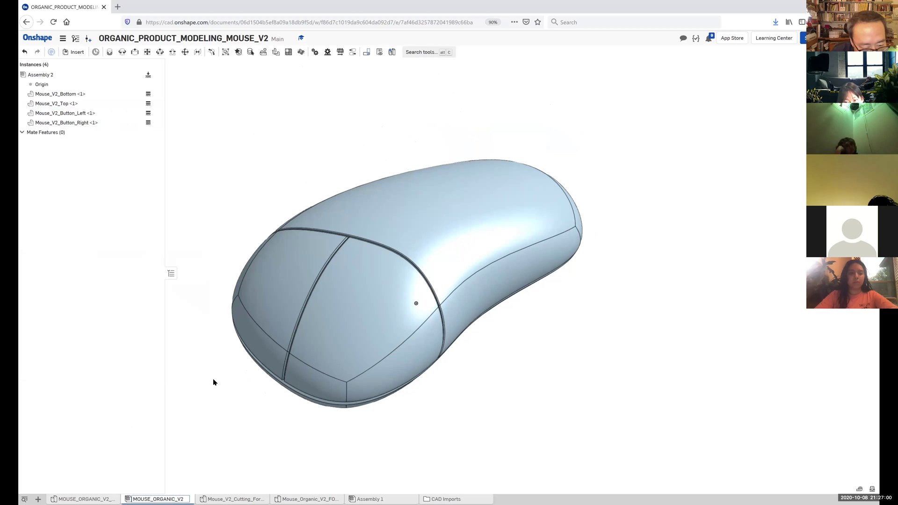
pyautogui.write('_SET')
pyautogui.press('Return')
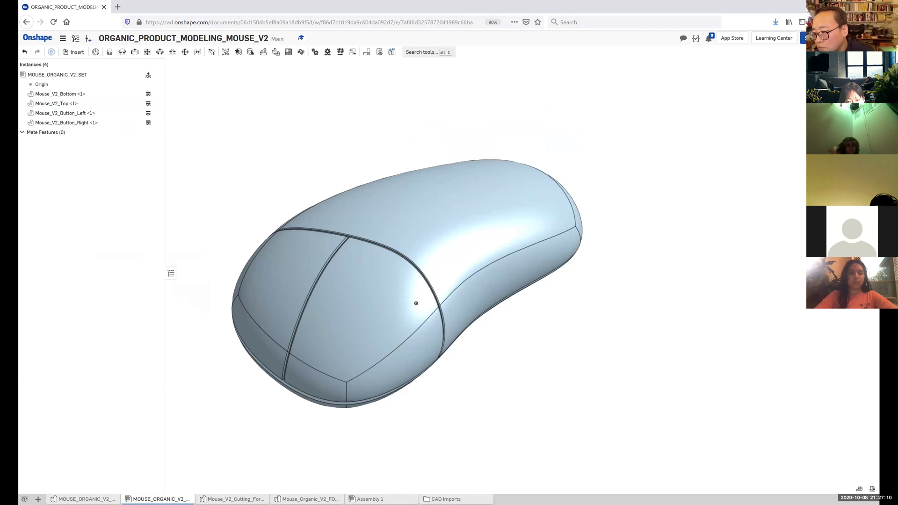
# - Add an exploded view to the mouse assembly
pyautogui.click(874, 285)
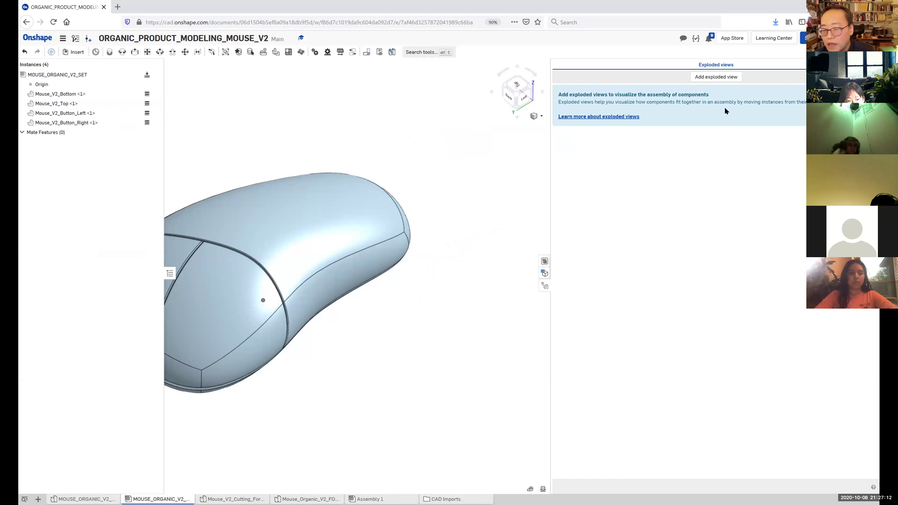
pyautogui.moveTo(408, 221); pyautogui.dragTo(437, 201, button='right')
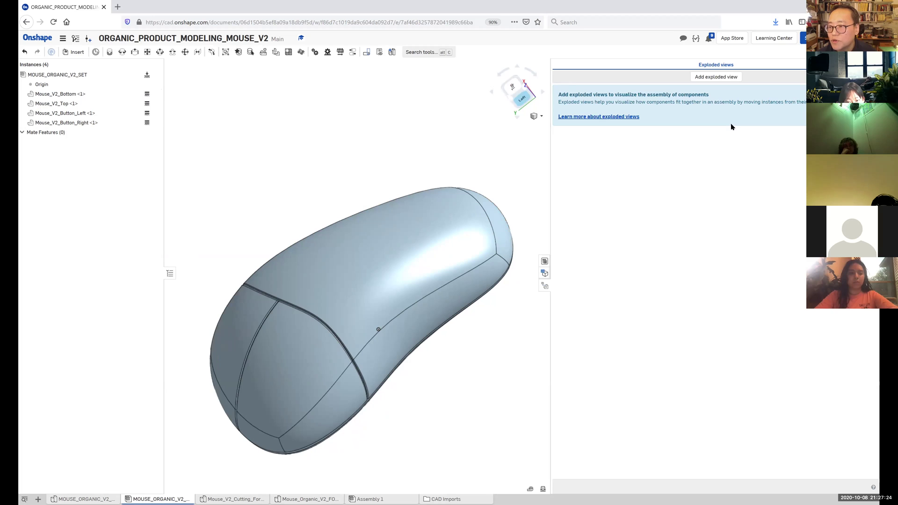
pyautogui.click(713, 77)
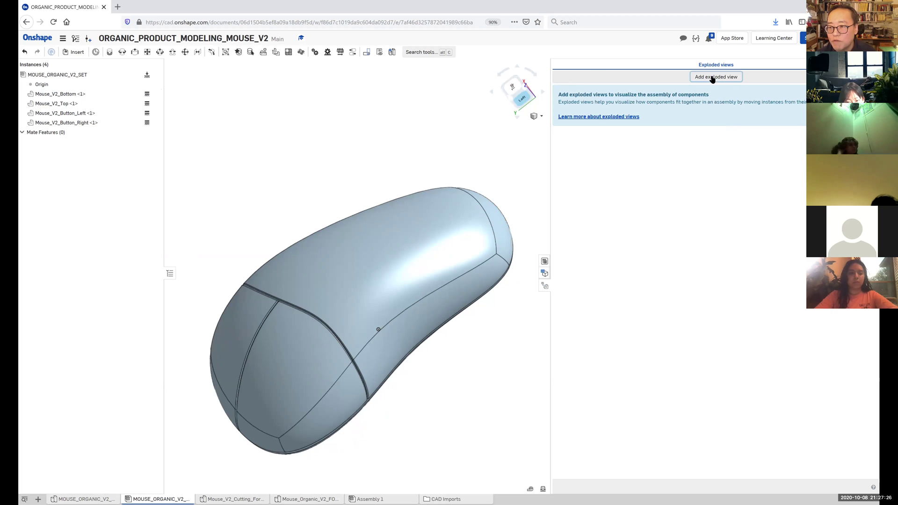
pyautogui.click(418, 235)
pyautogui.moveTo(362, 247); pyautogui.dragTo(340, 111)
pyautogui.moveTo(448, 154)
pyautogui.mouseDown(button='right')
pyautogui.moveTo(451, 119)
pyautogui.moveTo(431, 152)
pyautogui.mouseUp(button='right')
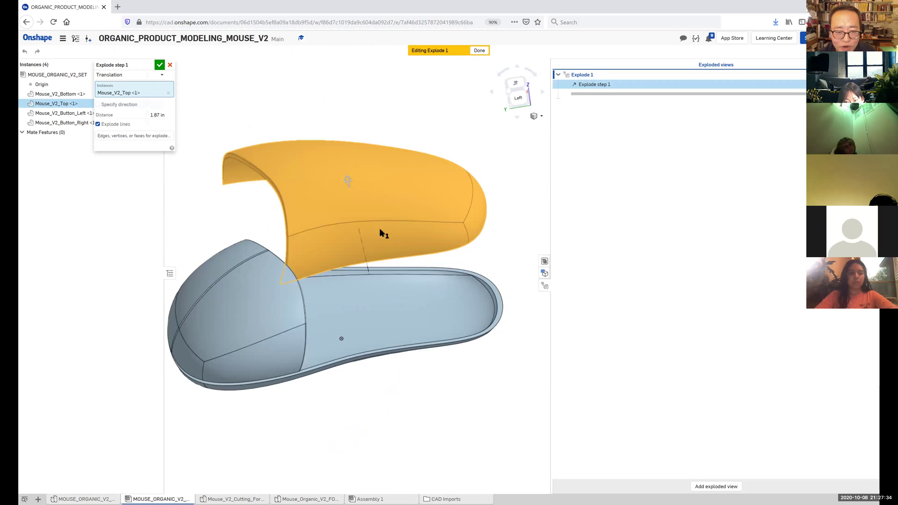
pyautogui.moveTo(380, 229); pyautogui.dragTo(406, 165, button='right')
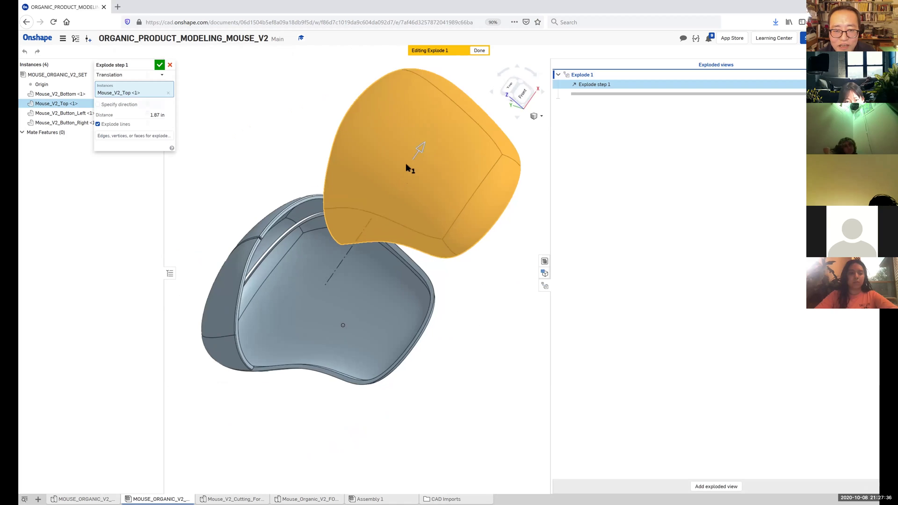
pyautogui.moveTo(419, 147); pyautogui.dragTo(335, 273)
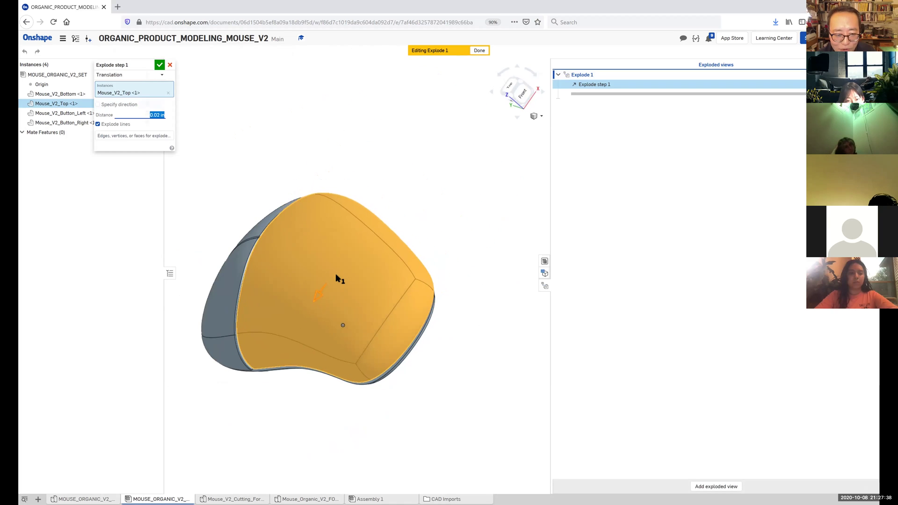
pyautogui.moveTo(396, 217); pyautogui.dragTo(294, 126, button='right')
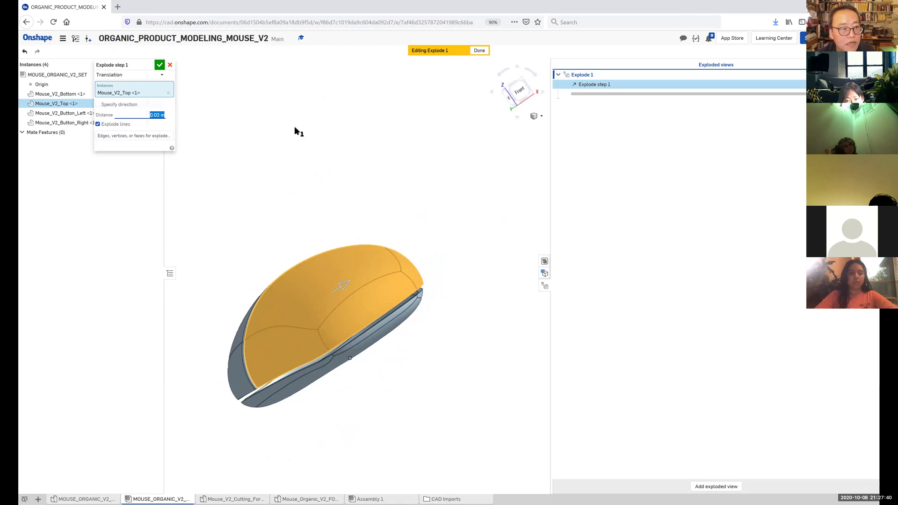
pyautogui.click(170, 65)
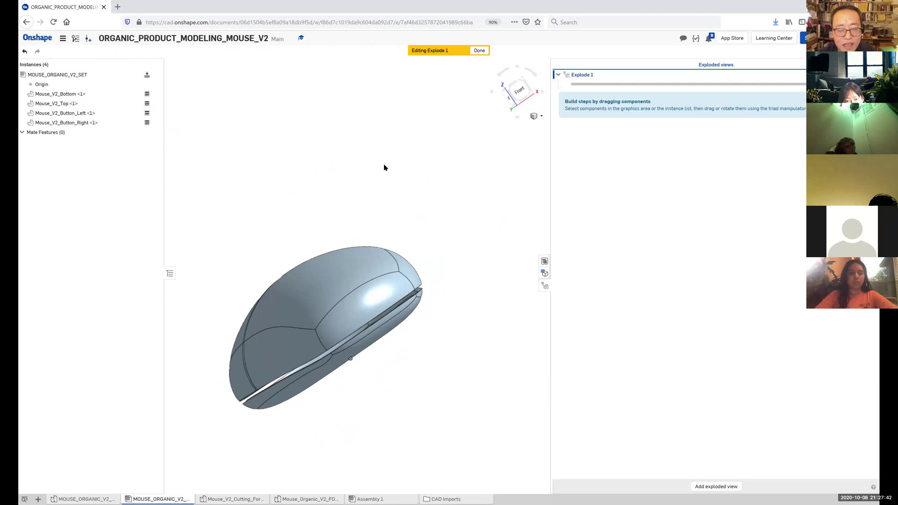
# - Add an explode step to Explode 1 that translates Mouse_V2_Top upward off the bottom shell by 1.5 in
pyautogui.moveTo(384, 167); pyautogui.dragTo(415, 183, button='right')
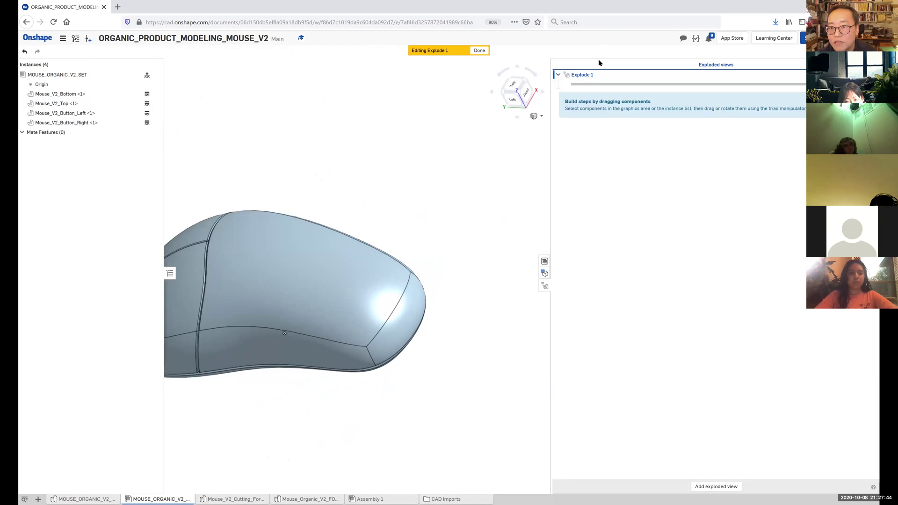
pyautogui.click(585, 76)
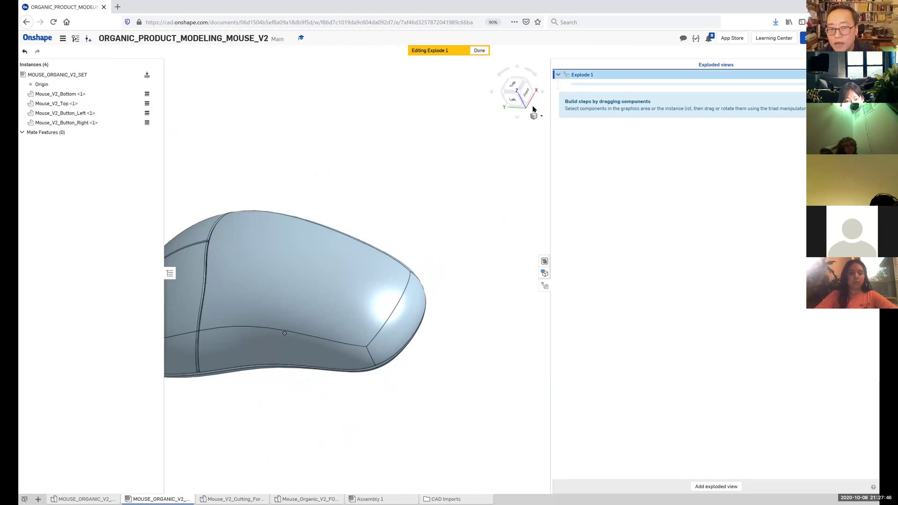
pyautogui.click(298, 233)
pyautogui.moveTo(286, 261); pyautogui.dragTo(283, 153)
pyautogui.moveTo(414, 217); pyautogui.dragTo(468, 205, button='middle')
pyautogui.moveTo(468, 205); pyautogui.dragTo(461, 162, button='right')
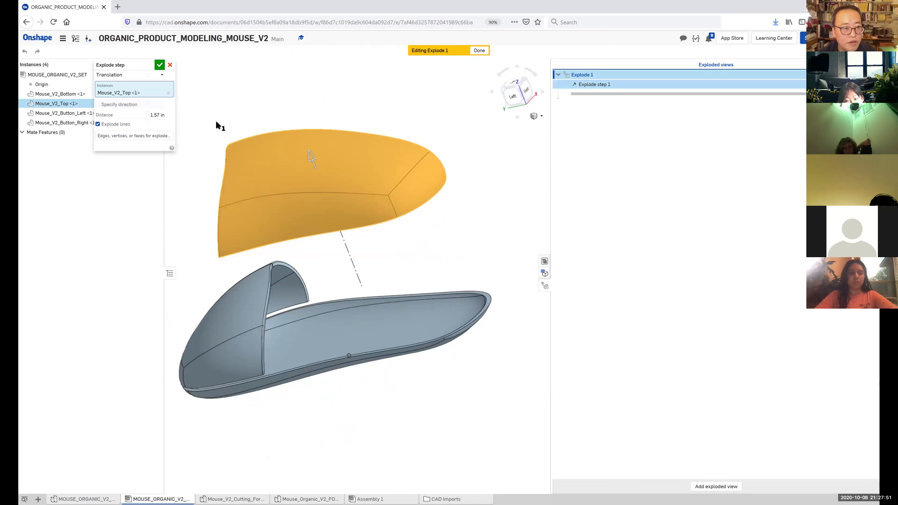
pyautogui.click(151, 115)
pyautogui.write('1.5')
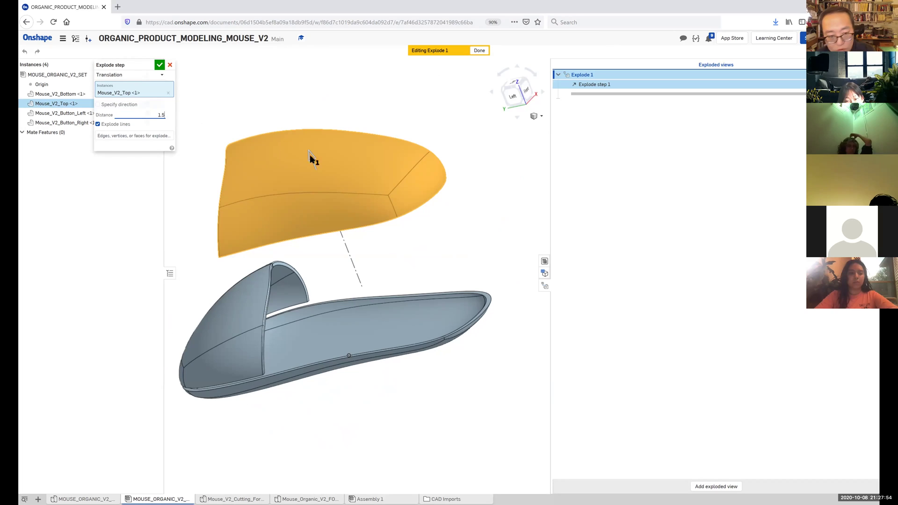
pyautogui.press('Return')
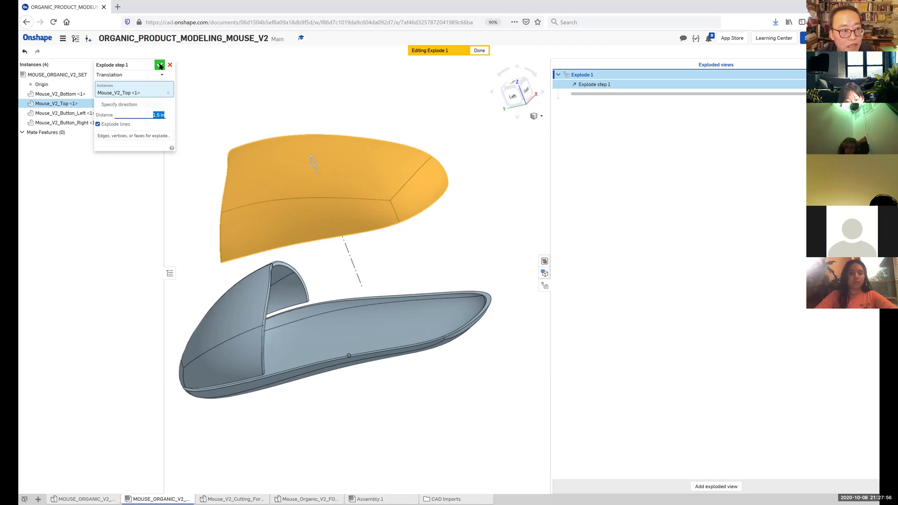
pyautogui.click(160, 65)
# - Add an explode step that translates Mouse_V2_Button_Left upward off the bottom shell by 2 in
pyautogui.click(242, 299)
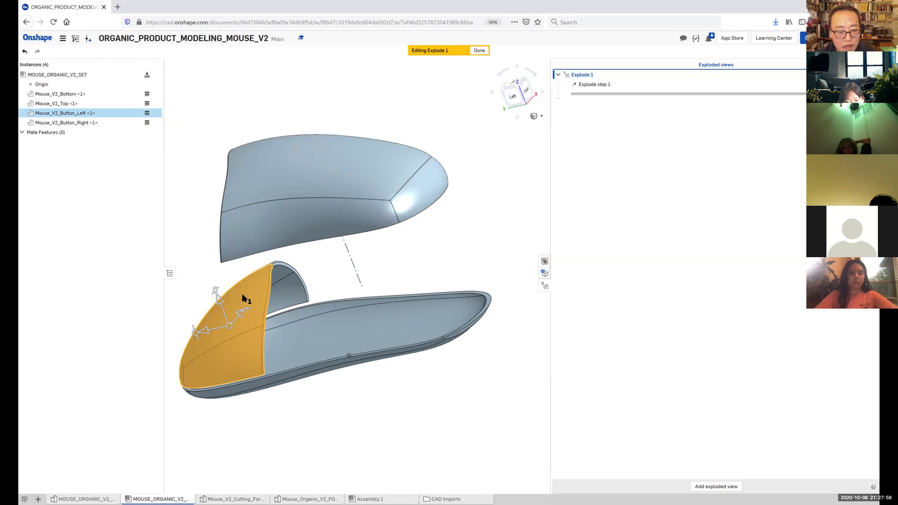
pyautogui.moveTo(219, 296); pyautogui.dragTo(212, 203)
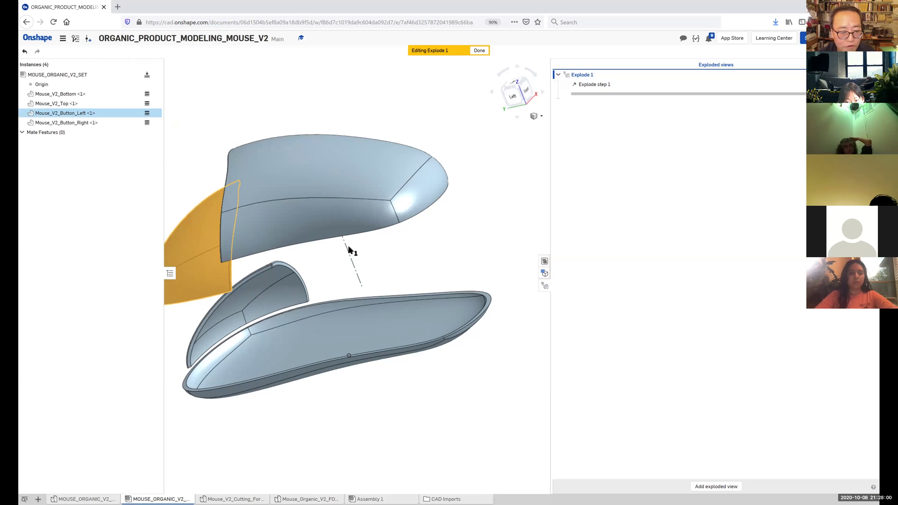
pyautogui.moveTo(349, 251); pyautogui.dragTo(459, 272, button='right')
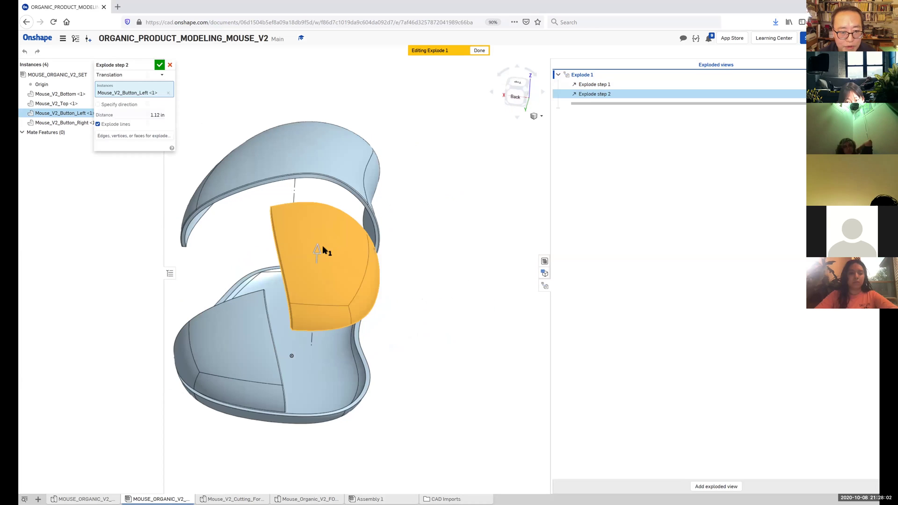
pyautogui.moveTo(327, 229); pyautogui.dragTo(338, 160)
pyautogui.moveTo(405, 201); pyautogui.dragTo(422, 171, button='right')
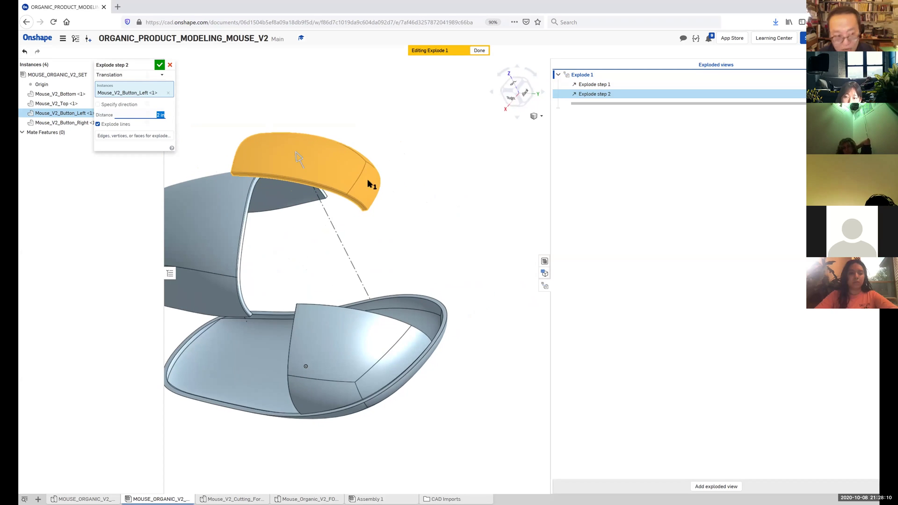
pyautogui.press('Return')
# - Add an explode step that translates Mouse_V2_Button_Right upward off the bottom shell by about 2.48 in
pyautogui.click(338, 332)
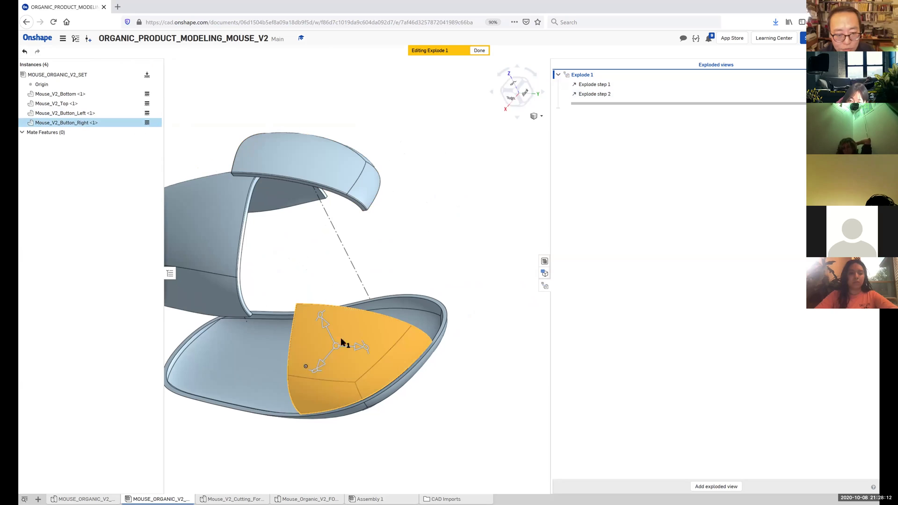
pyautogui.moveTo(327, 325)
pyautogui.mouseDown()
pyautogui.moveTo(303, 232)
pyautogui.moveTo(325, 323)
pyautogui.mouseUp()
pyautogui.click(327, 289)
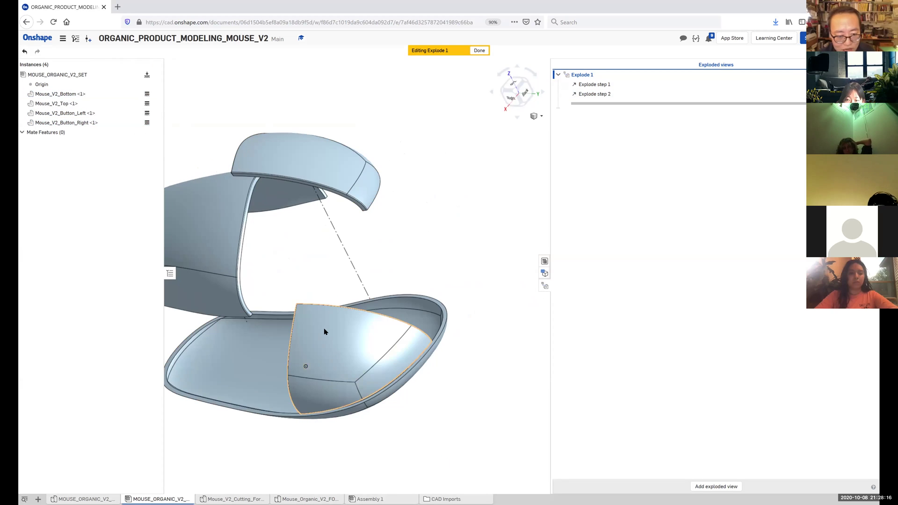
pyautogui.click(322, 331)
pyautogui.moveTo(325, 324); pyautogui.dragTo(254, 156)
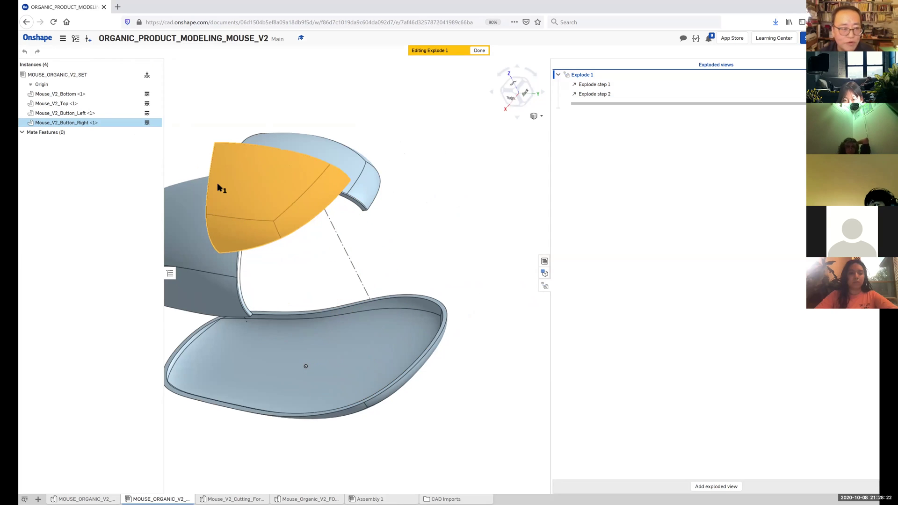
pyautogui.click(159, 115)
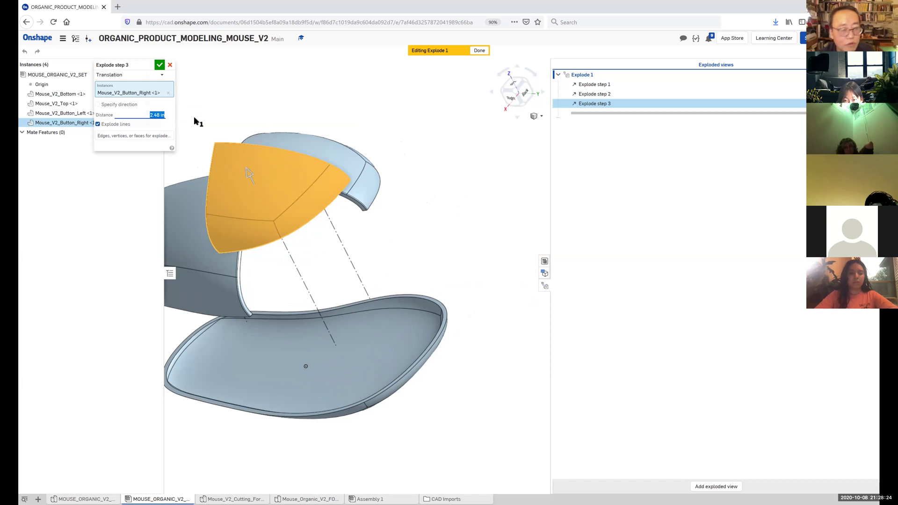
pyautogui.press('Return')
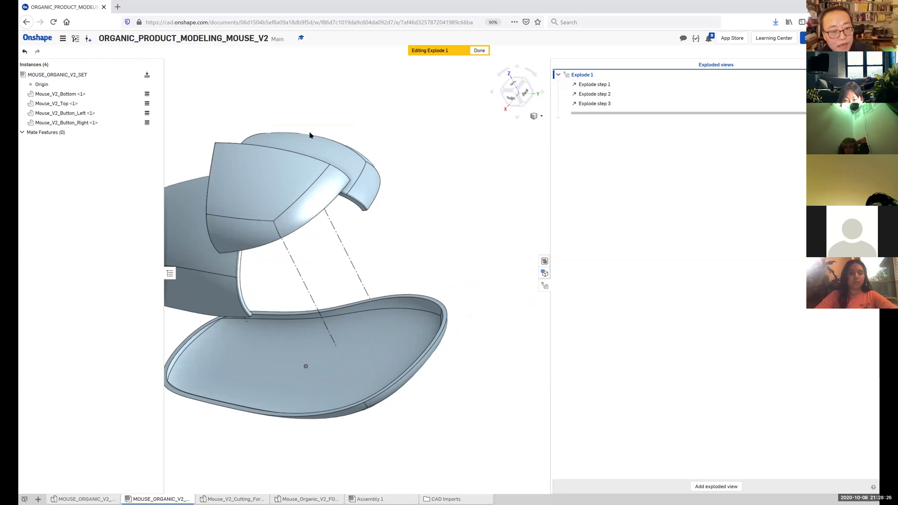
# - Inspect the mouse from several angles in exploded and assembled states, ending with it assembled and the exploded views list closed
pyautogui.moveTo(395, 239); pyautogui.dragTo(461, 221, button='middle')
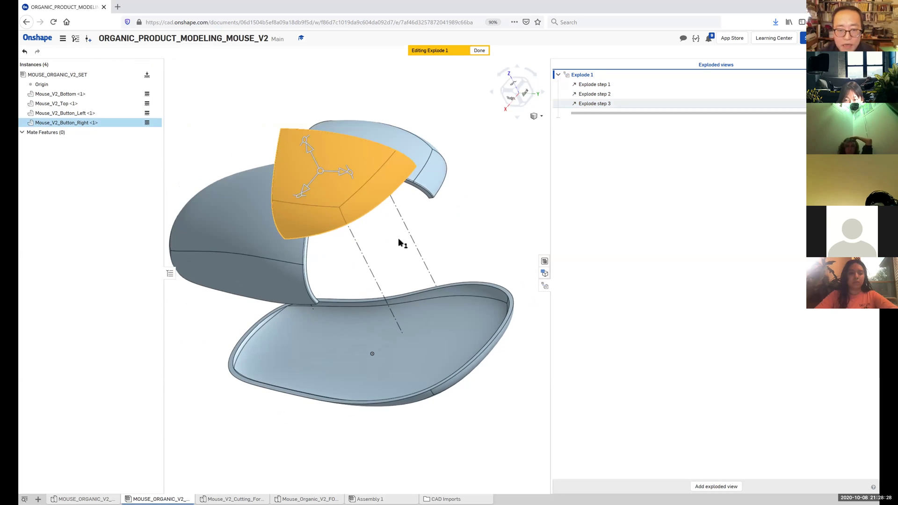
pyautogui.moveTo(401, 243); pyautogui.dragTo(417, 228, button='right')
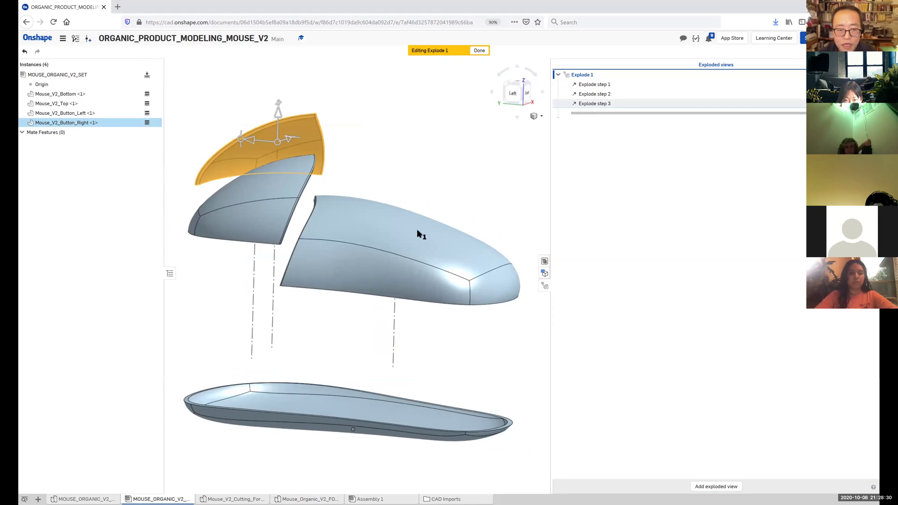
pyautogui.scroll(-4, 417, 229)
pyautogui.moveTo(426, 195); pyautogui.dragTo(458, 151, button='right')
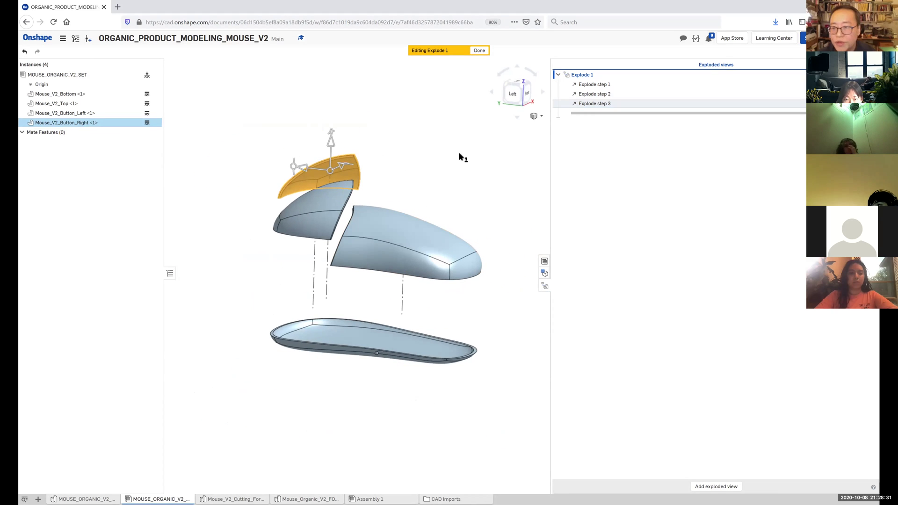
pyautogui.click(580, 76)
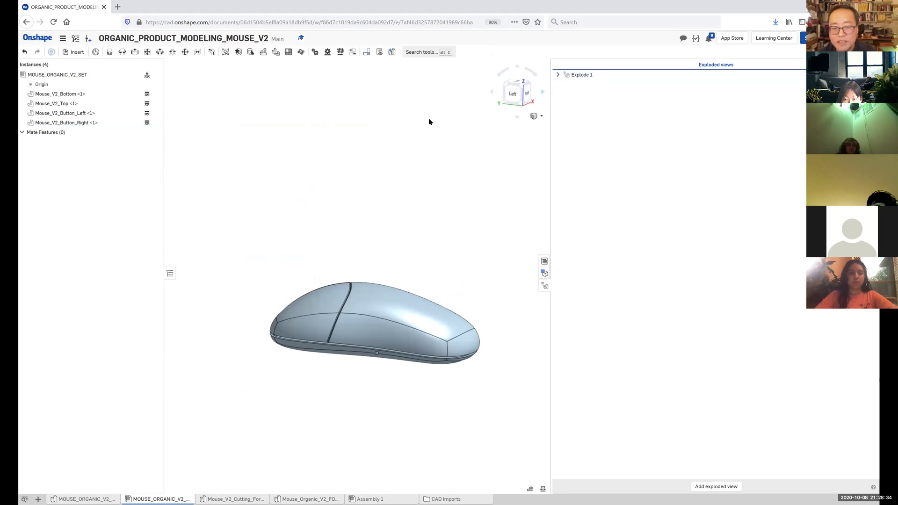
pyautogui.moveTo(427, 121); pyautogui.dragTo(431, 150, button='right')
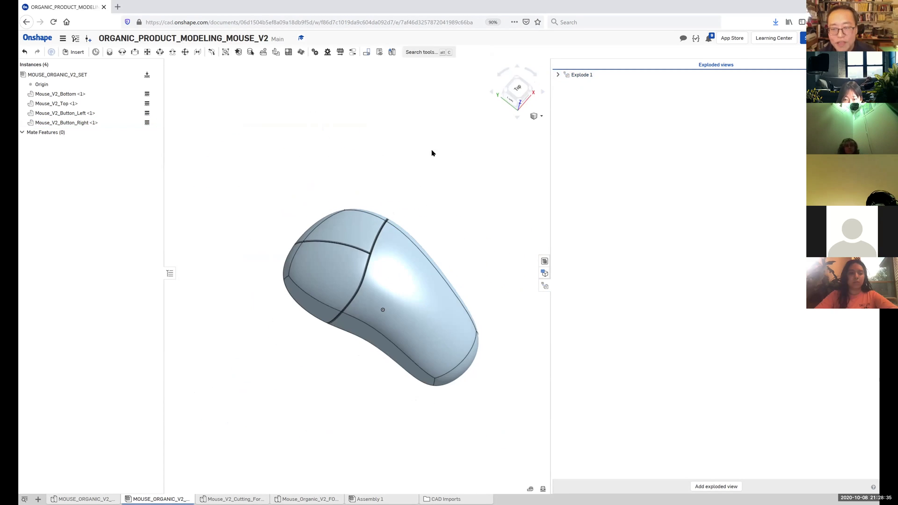
pyautogui.doubleClick(583, 76)
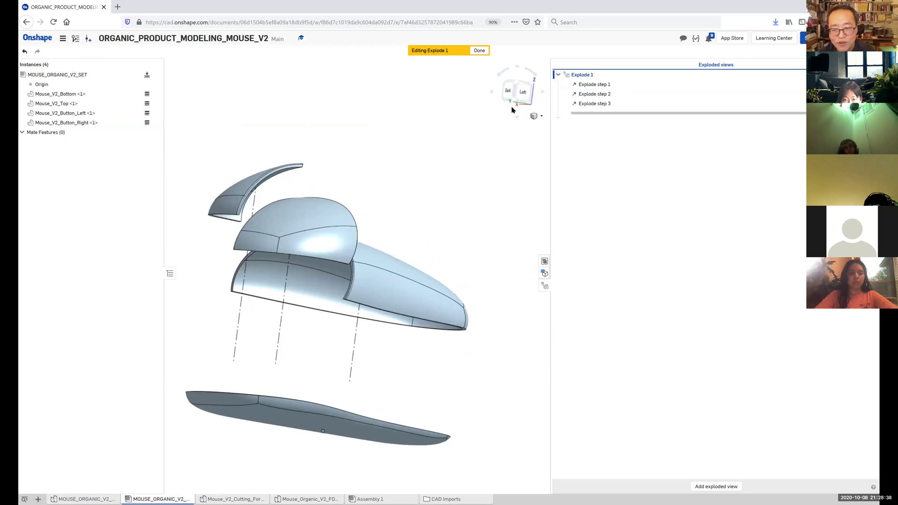
pyautogui.click(582, 75)
pyautogui.click(582, 75)
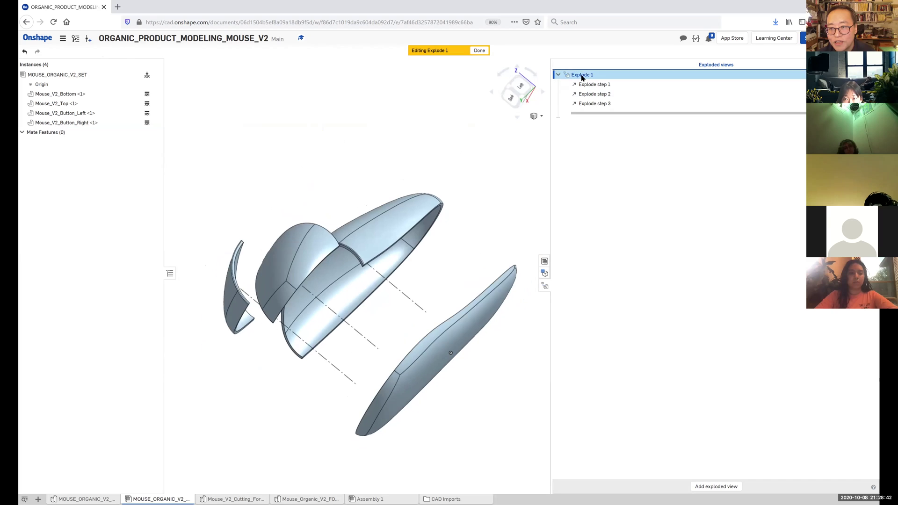
pyautogui.click(580, 76)
pyautogui.click(583, 77)
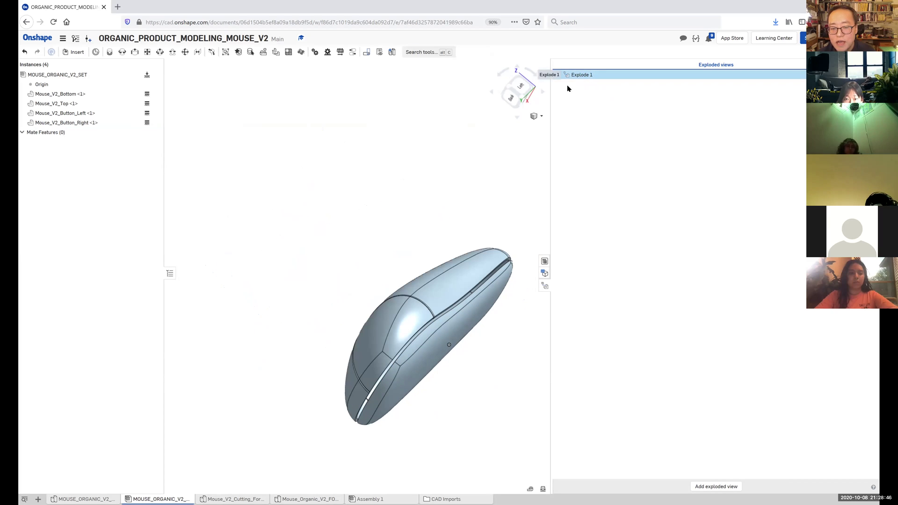
pyautogui.moveTo(421, 167); pyautogui.dragTo(449, 168, button='right')
pyautogui.click(546, 288)
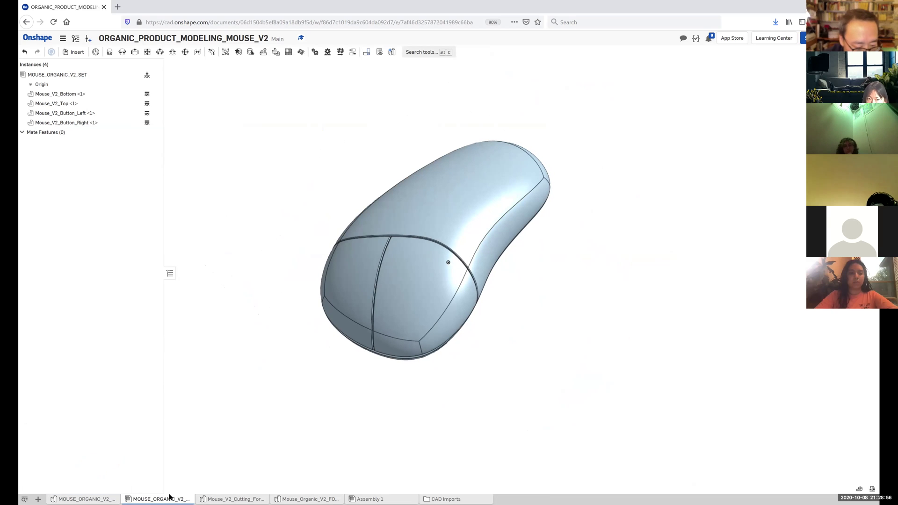
# - Return to the mouse part studio and hide the top shell and both buttons, leaving only Mouse_V2_Bottom shown
pyautogui.click(107, 498)
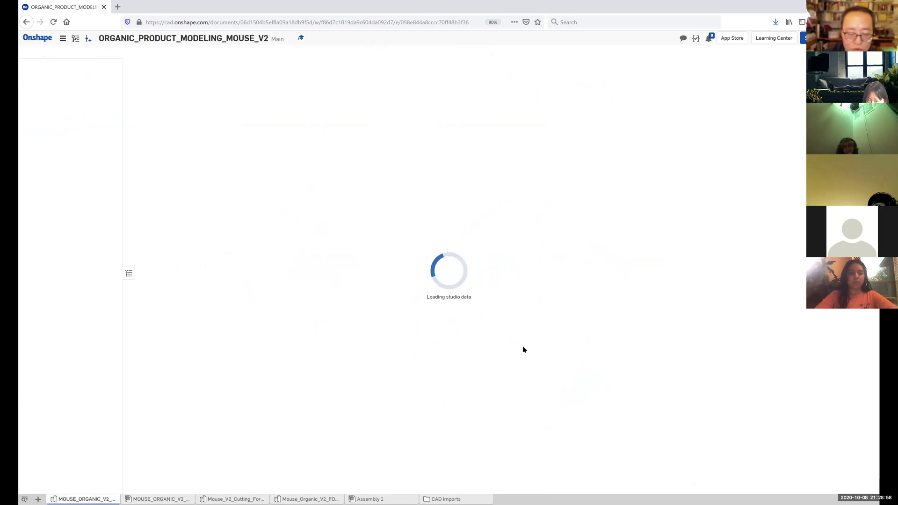
pyautogui.moveTo(520, 351); pyautogui.dragTo(536, 259, button='right')
pyautogui.click(463, 292)
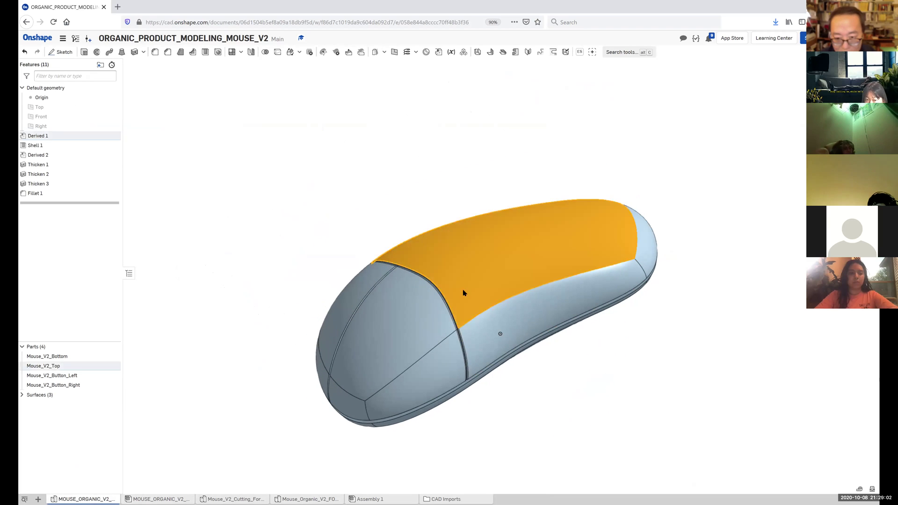
pyautogui.press('y')
pyautogui.click(416, 313)
pyautogui.press('y')
pyautogui.press('y')
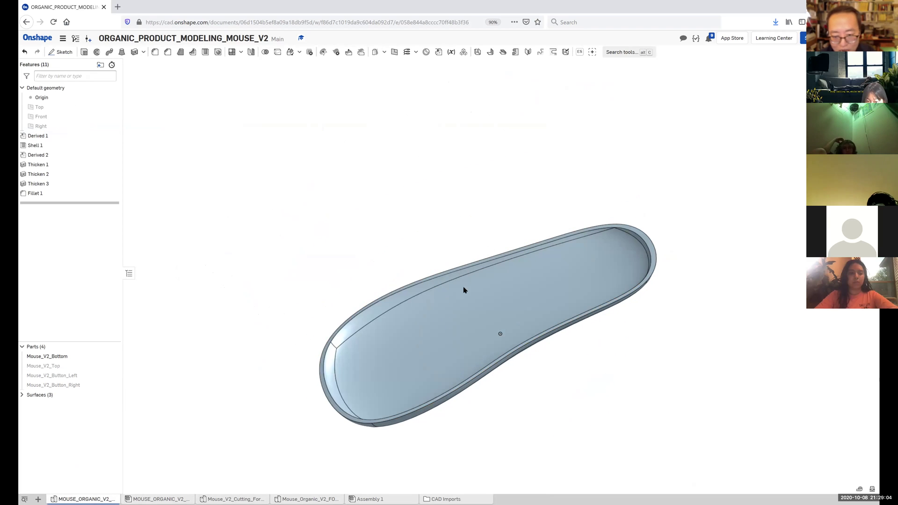
pyautogui.moveTo(465, 290); pyautogui.dragTo(498, 231, button='right')
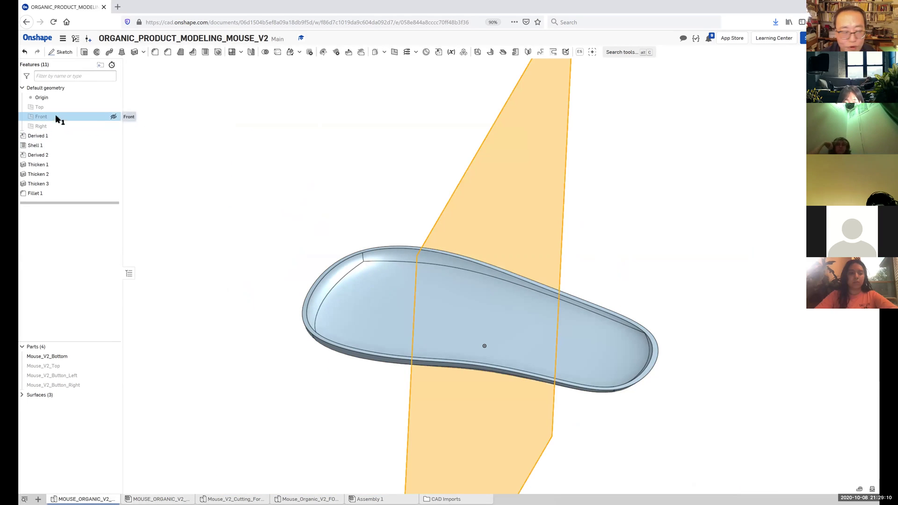
# - Show the Top plane and create a plane offset 0.35 in above it
pyautogui.click(44, 106)
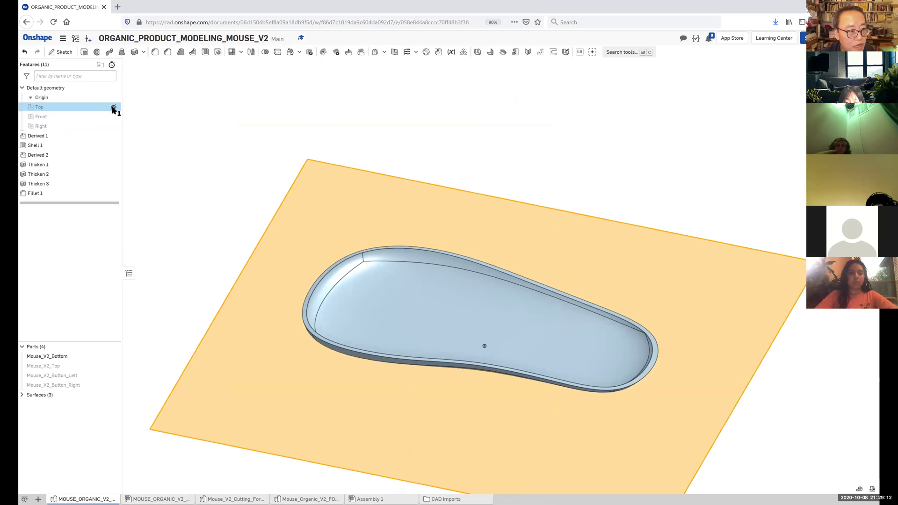
pyautogui.click(291, 154)
pyautogui.moveTo(291, 154); pyautogui.dragTo(420, 216, button='right')
pyautogui.scroll(-3, 392, 210)
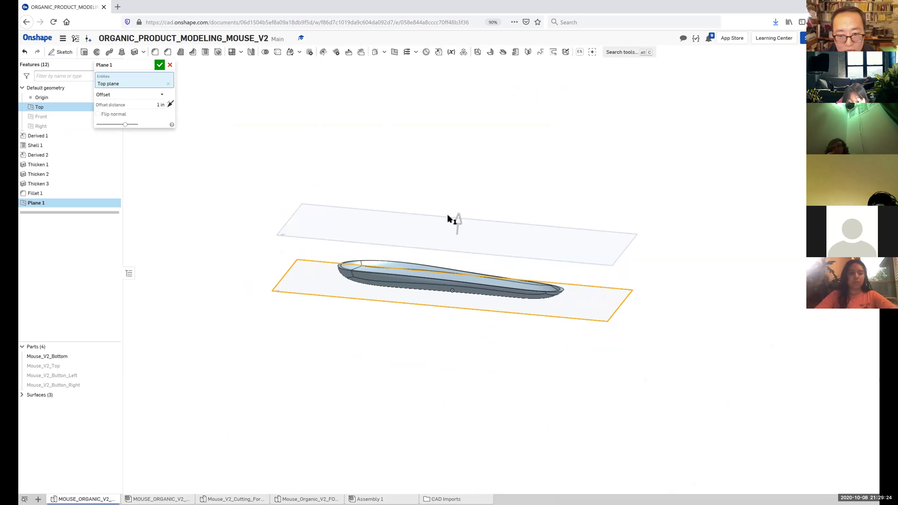
pyautogui.moveTo(457, 244); pyautogui.dragTo(458, 249)
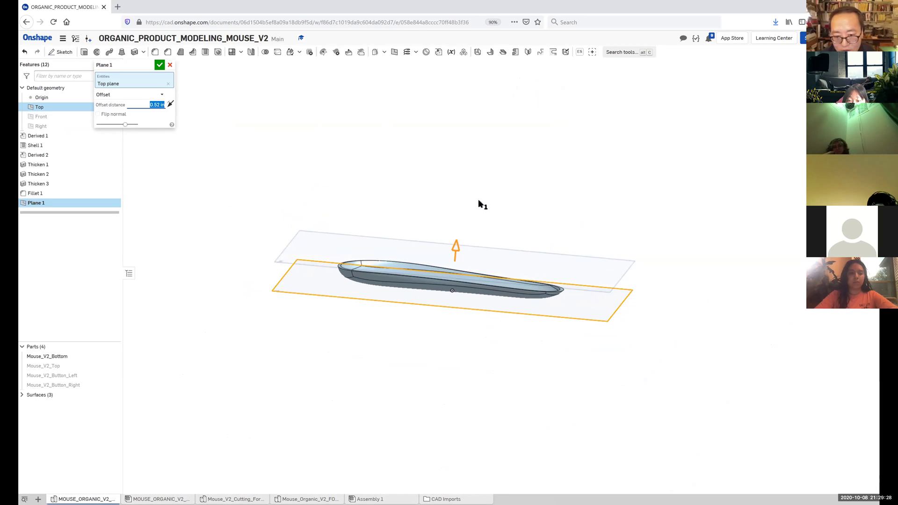
pyautogui.moveTo(478, 200); pyautogui.dragTo(465, 222, button='right')
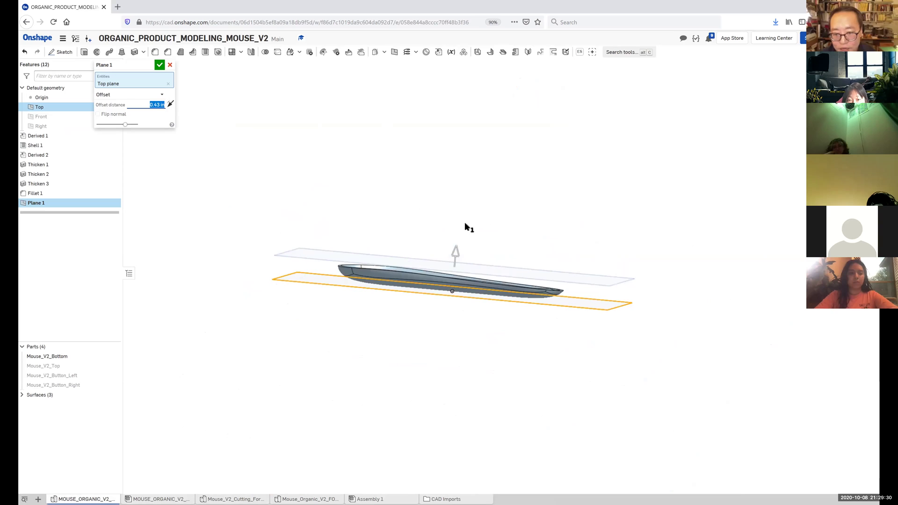
pyautogui.moveTo(456, 254); pyautogui.dragTo(456, 257)
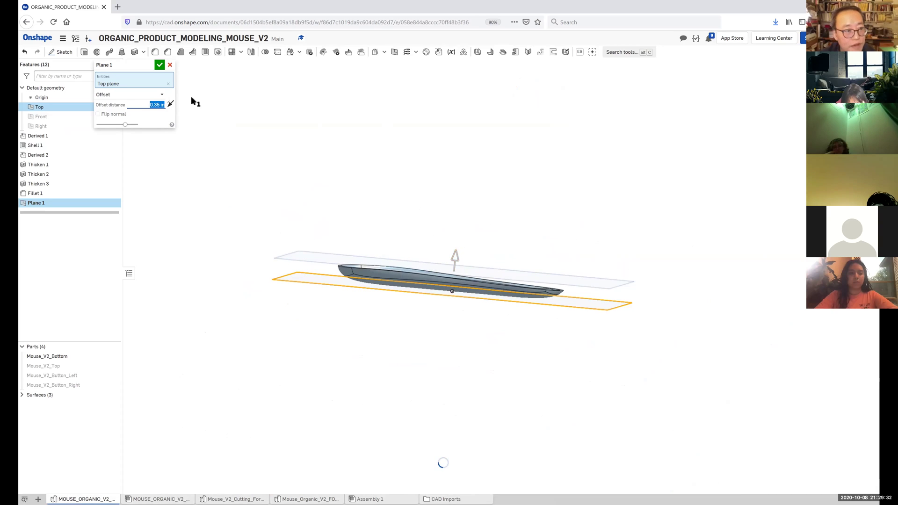
pyautogui.write('0.25')
pyautogui.press('Return')
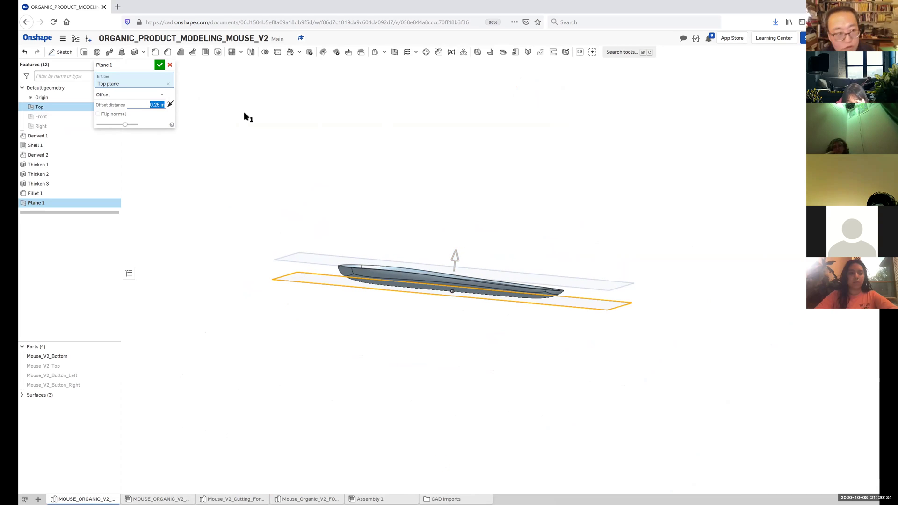
pyautogui.moveTo(281, 123); pyautogui.dragTo(281, 110, button='right')
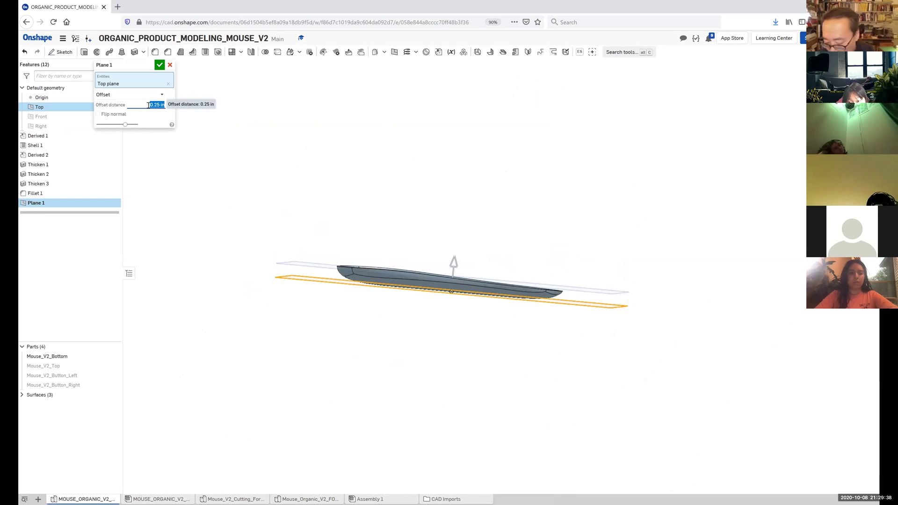
pyautogui.write('.35')
pyautogui.press('Return')
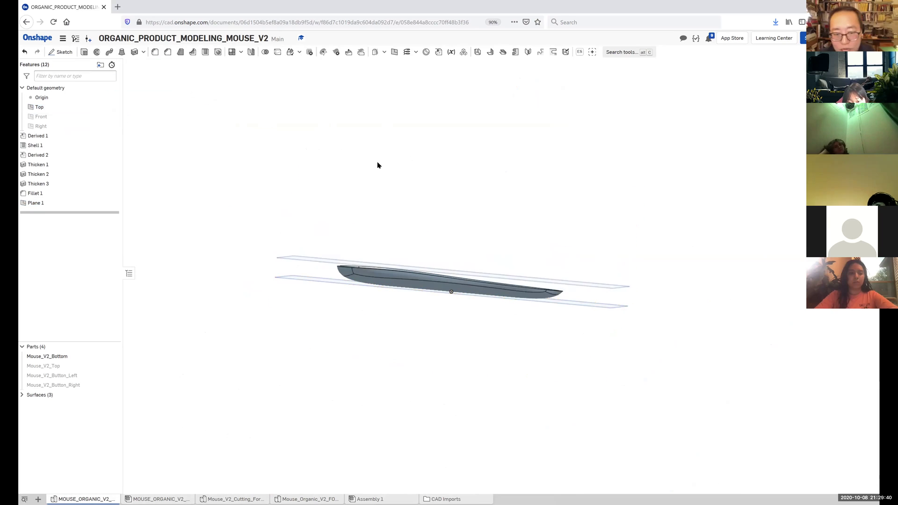
# - Hide the Top plane, keeping the new offset plane shown
pyautogui.hotkey('shift', '7')
pyautogui.click(260, 314)
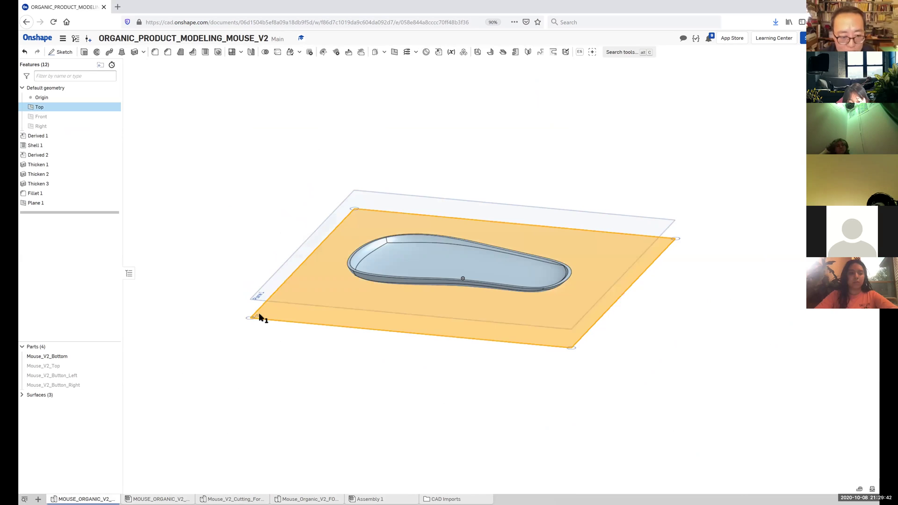
pyautogui.press('y')
# - Sketch three concentric circles on Plane 1 near the middle of the bottom shell, the outer one about 1.11 in in diameter
pyautogui.click(286, 264)
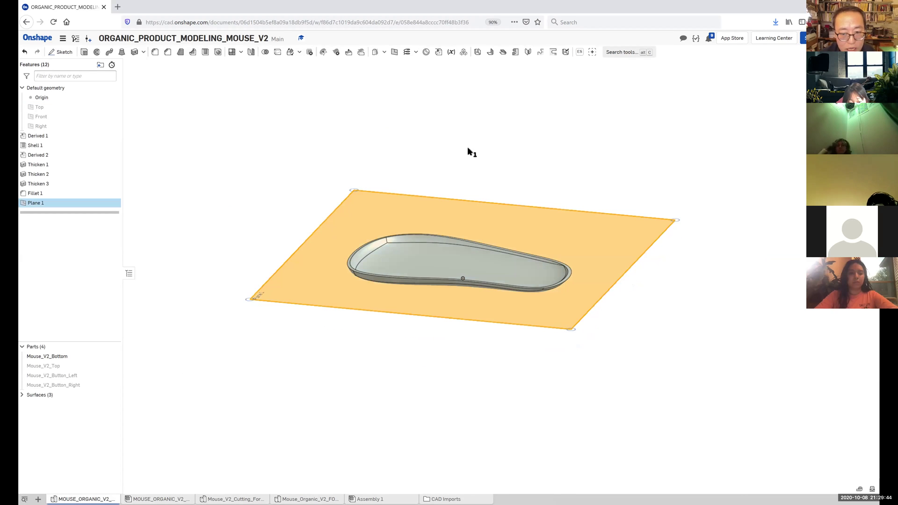
pyautogui.hotkey('shift', 's')
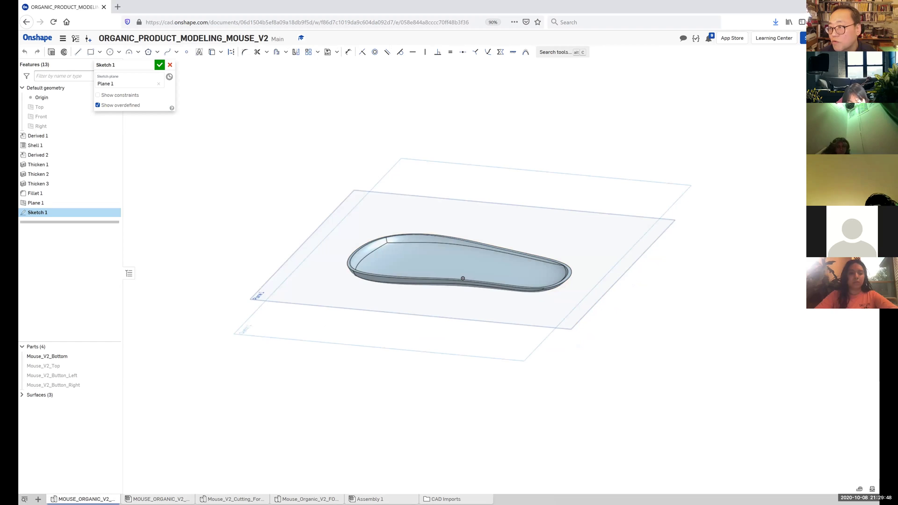
pyautogui.press('n')
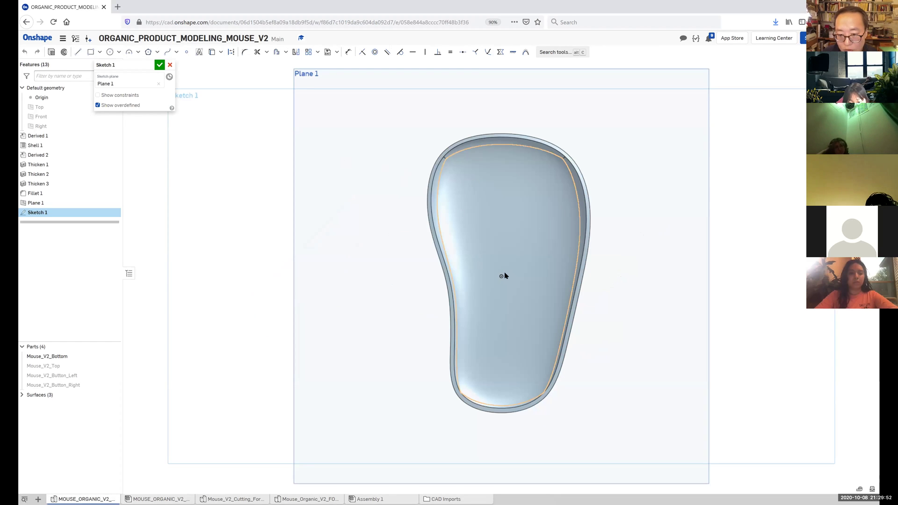
pyautogui.press('c')
pyautogui.click(509, 257)
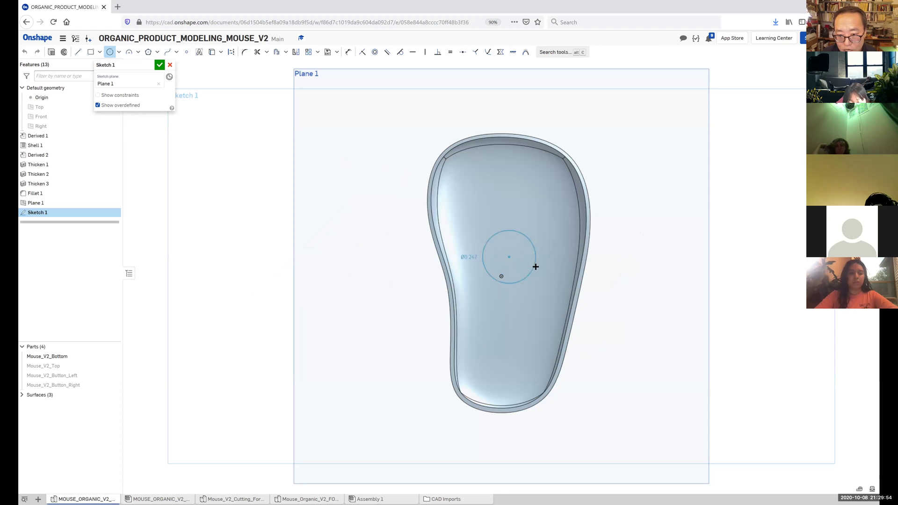
pyautogui.click(543, 267)
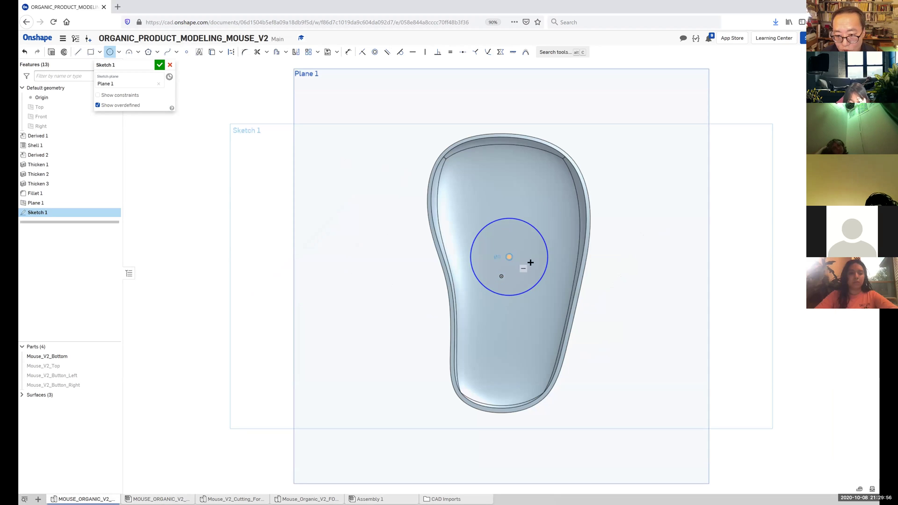
pyautogui.click(509, 257)
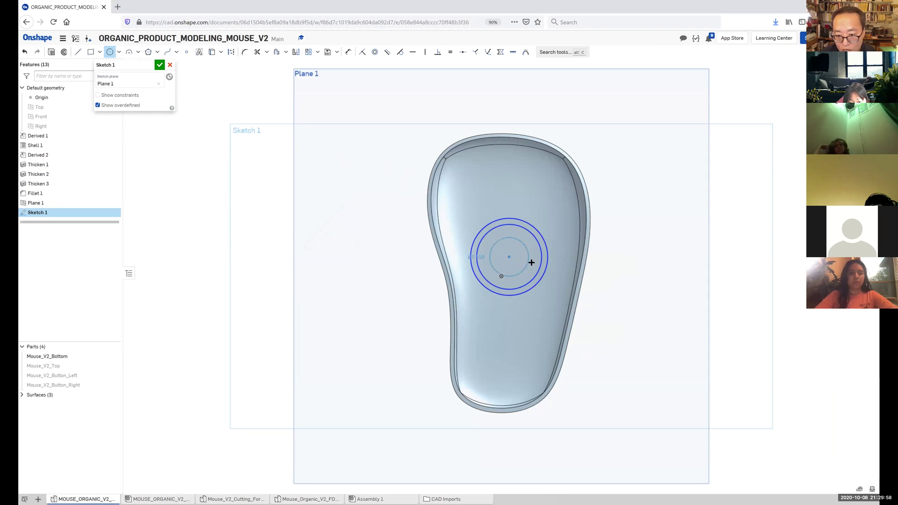
pyautogui.click(535, 260)
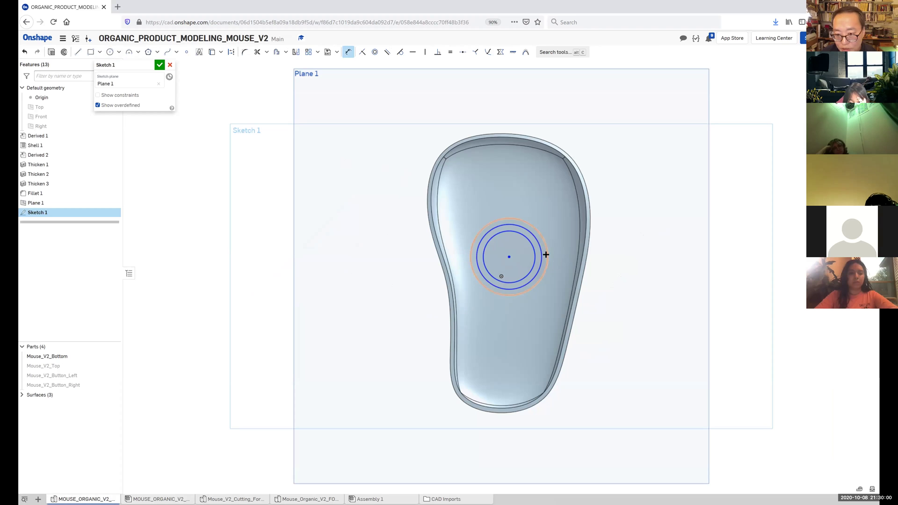
# - Dimension the outer circle to 1.25 in diameter and the middle circle to 1 in diameter
pyautogui.press('u')
pyautogui.click(568, 255)
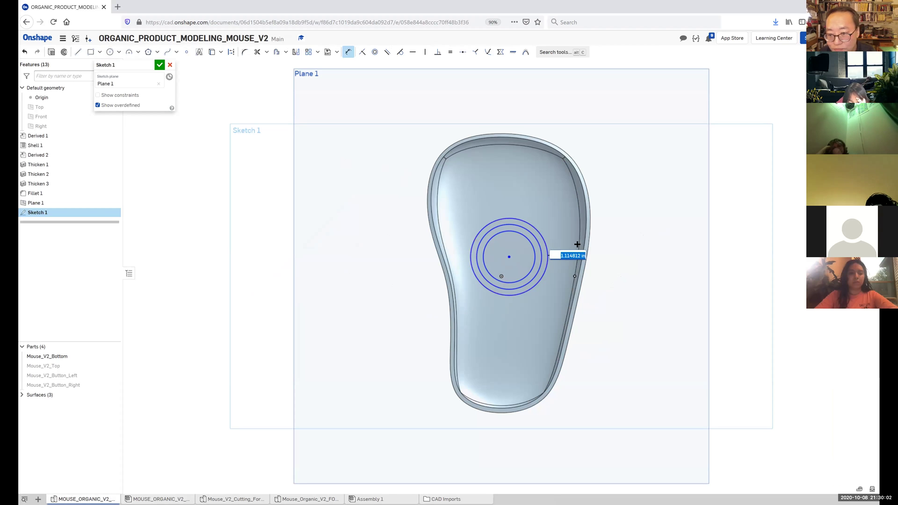
pyautogui.write('1.25')
pyautogui.press('Return')
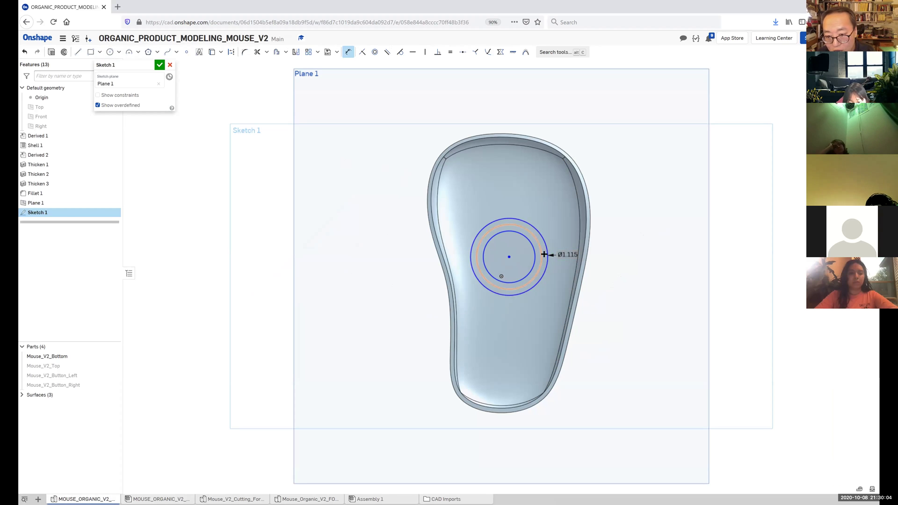
pyautogui.click(562, 279)
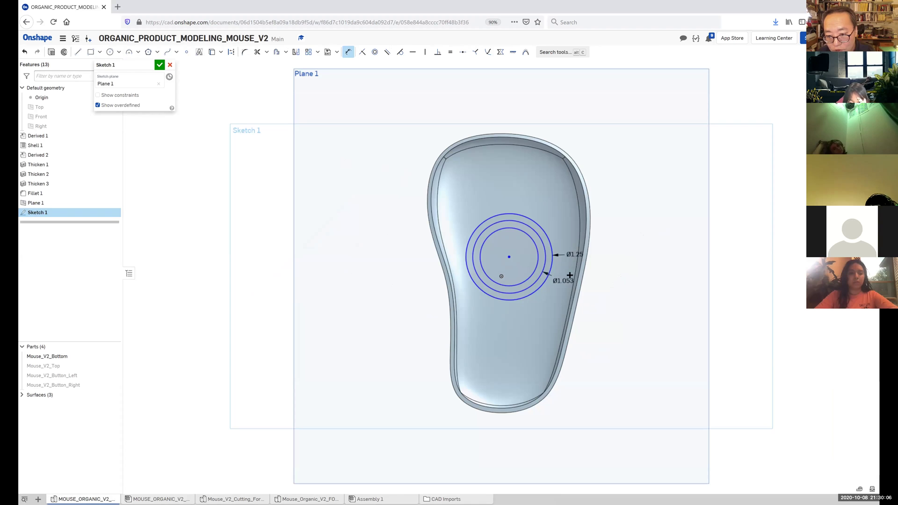
pyautogui.click(570, 275)
pyautogui.write('1')
pyautogui.press('Return')
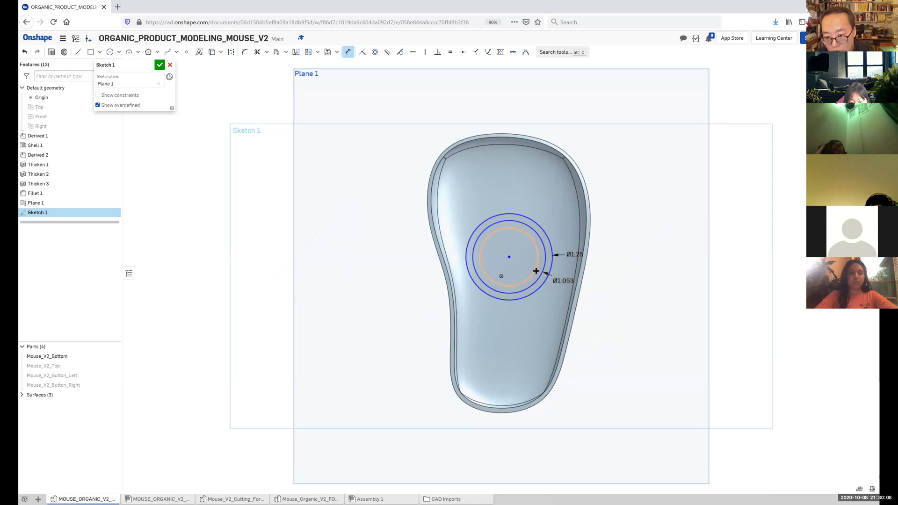
# - Dimension the innermost circle to 0.5 in diameter
pyautogui.click(529, 281)
pyautogui.click(591, 291)
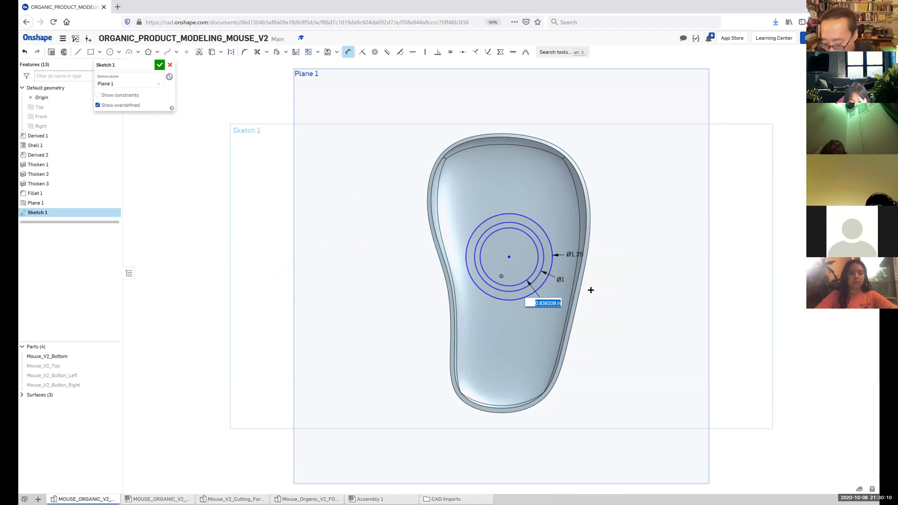
pyautogui.press('Return')
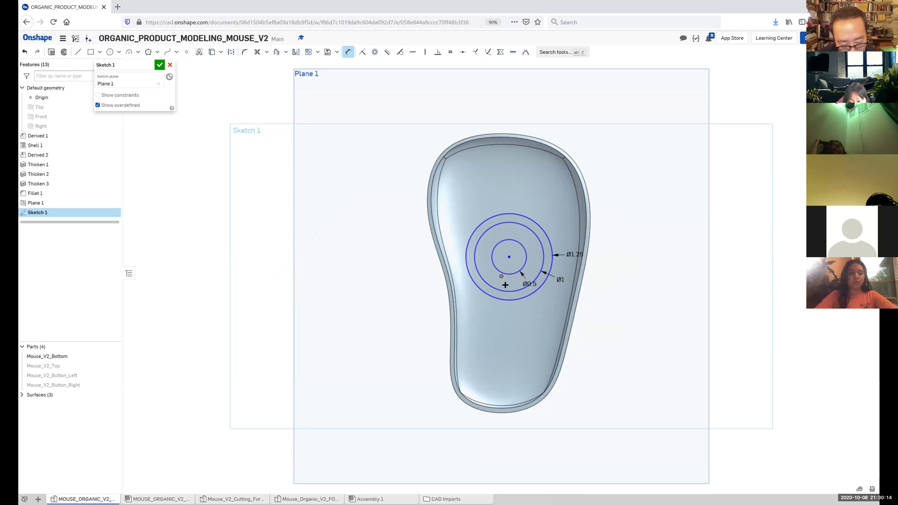
pyautogui.press('Escape')
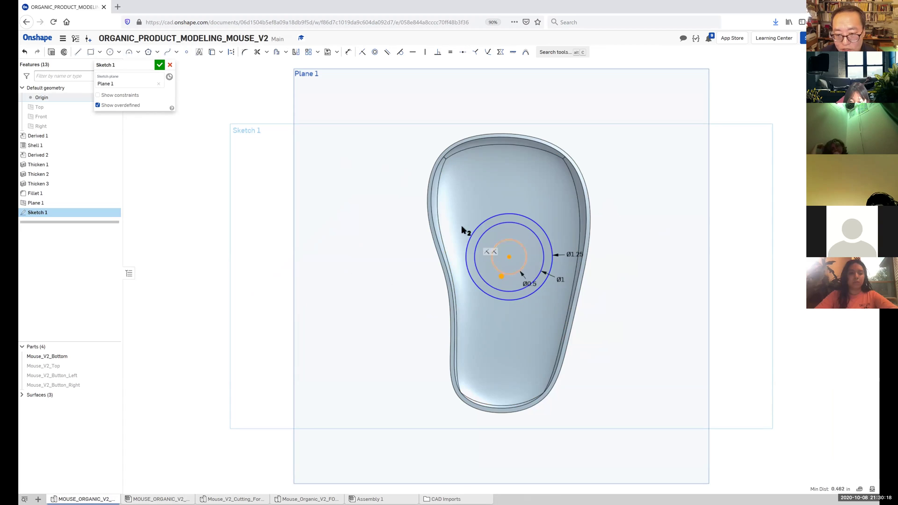
pyautogui.click(450, 84)
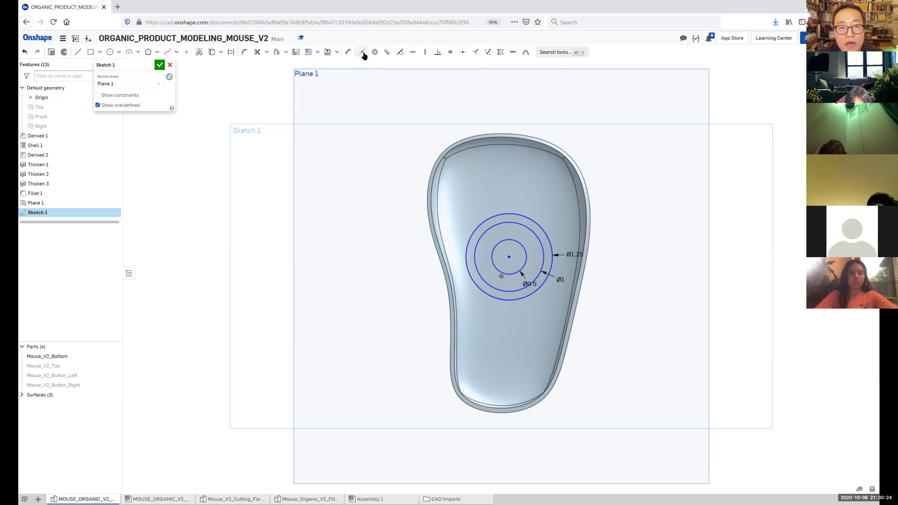
# - Dimension the horizontal distance between the circles' common centre and the origin to 0.1 in
pyautogui.click(349, 52)
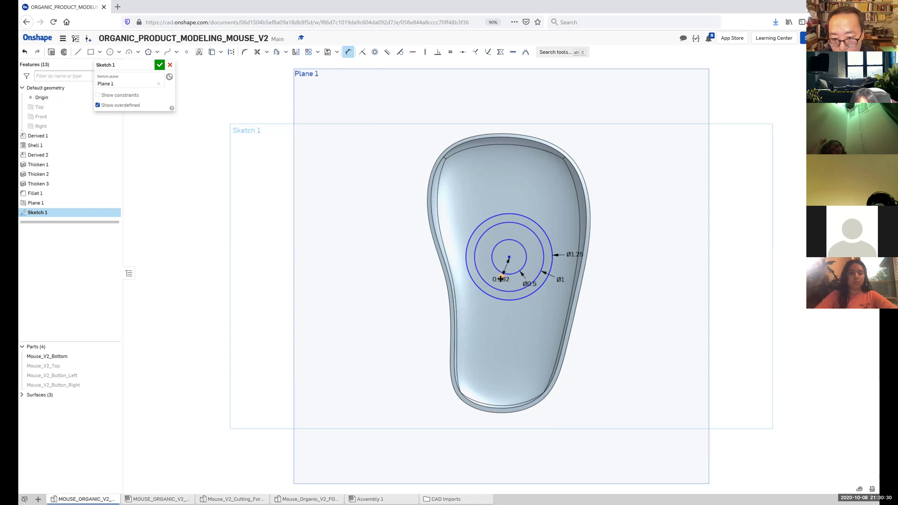
pyautogui.click(501, 276)
pyautogui.click(466, 261)
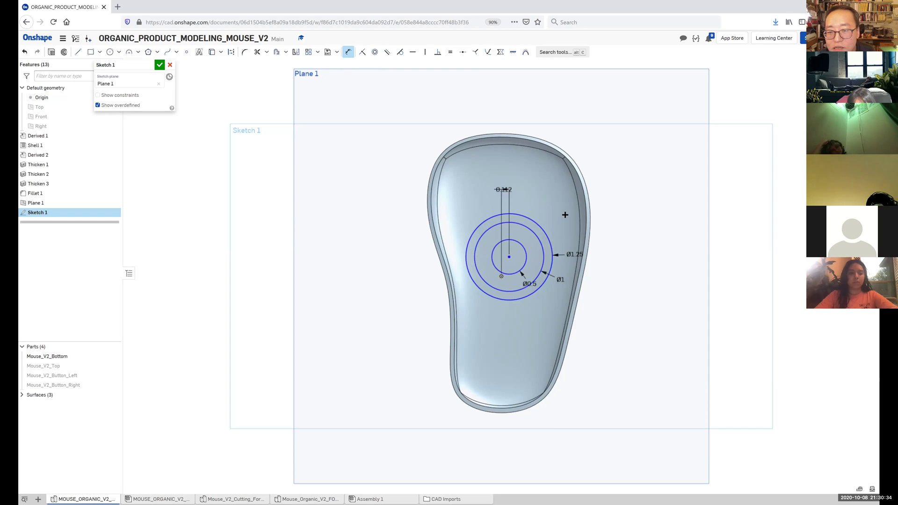
pyautogui.click(482, 243)
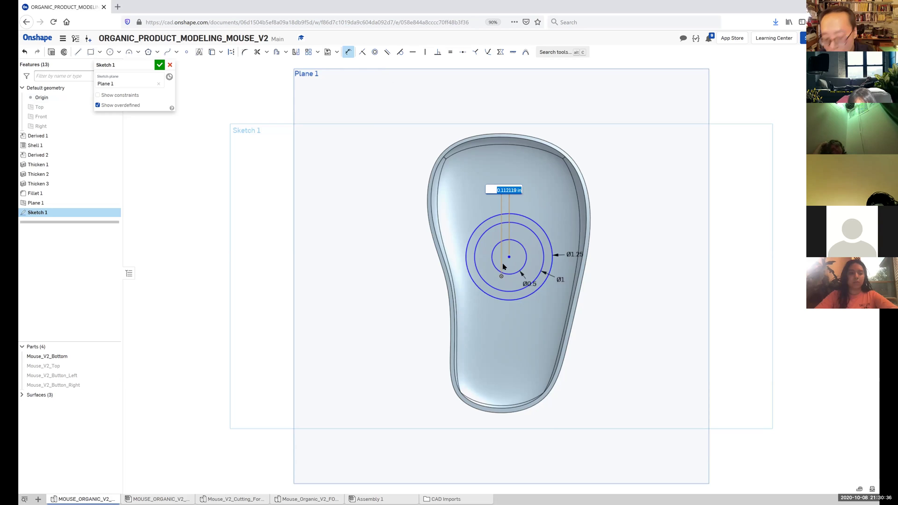
pyautogui.press('BackSpace')
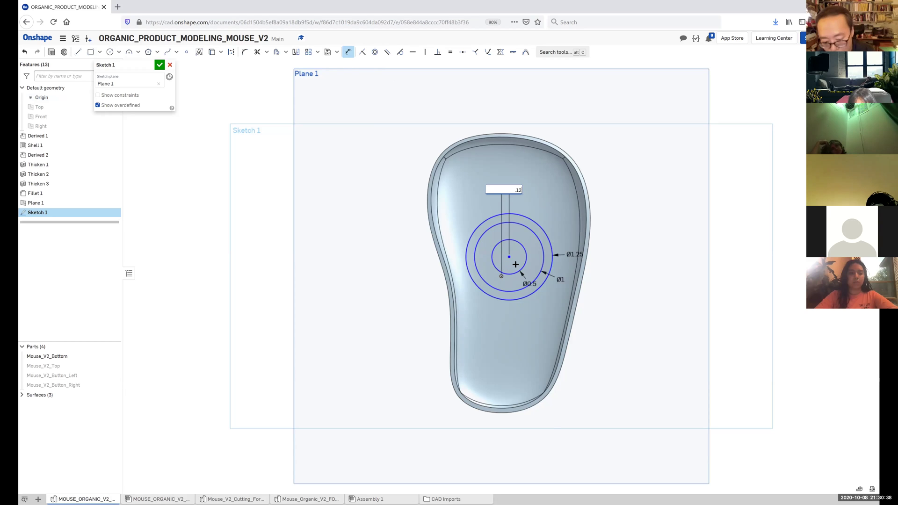
pyautogui.press('Return')
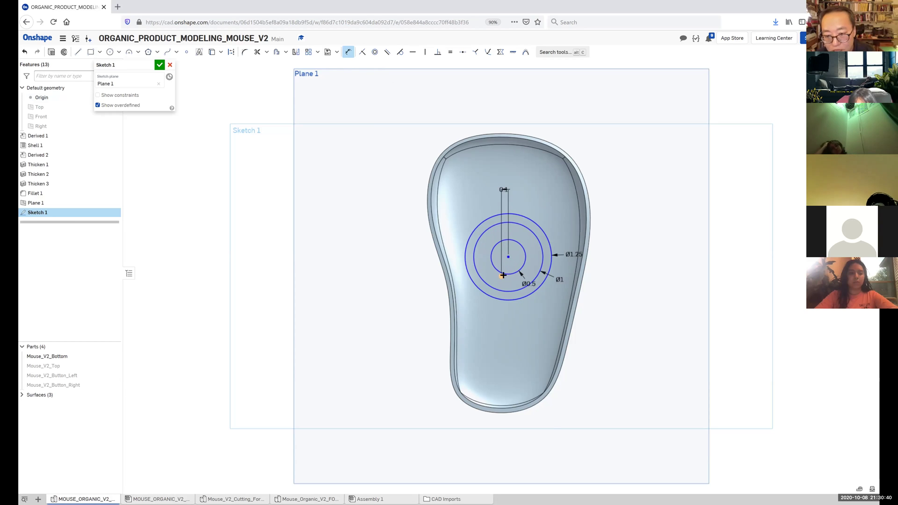
# - Dimension the vertical distance between the circles' centre and the origin to 0.25 in and finish the sketch
pyautogui.click(430, 271)
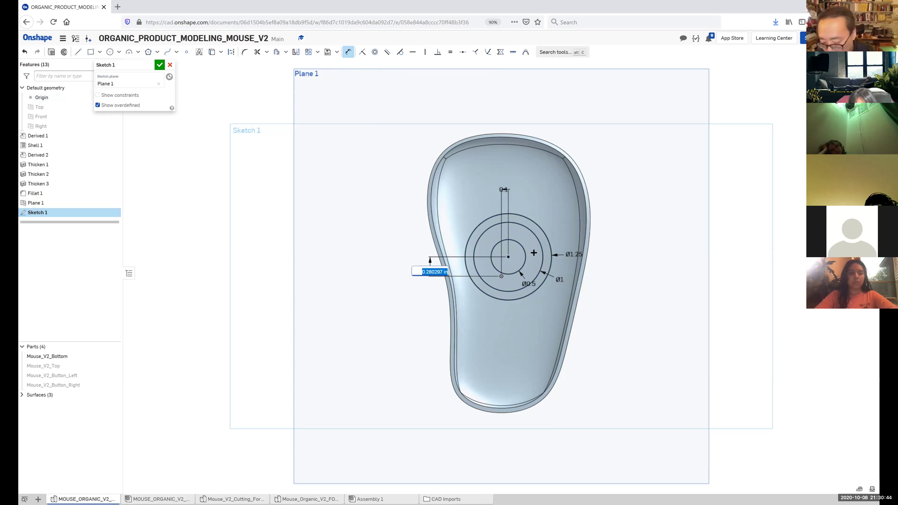
pyautogui.write('.25')
pyautogui.press('Return')
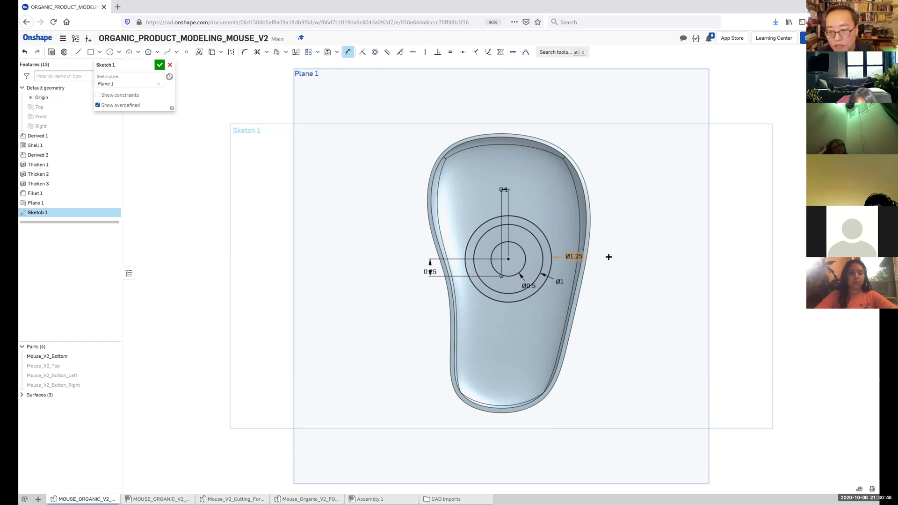
pyautogui.moveTo(620, 238)
pyautogui.mouseDown(button='right')
pyautogui.moveTo(574, 216)
pyautogui.moveTo(615, 234)
pyautogui.mouseUp(button='right')
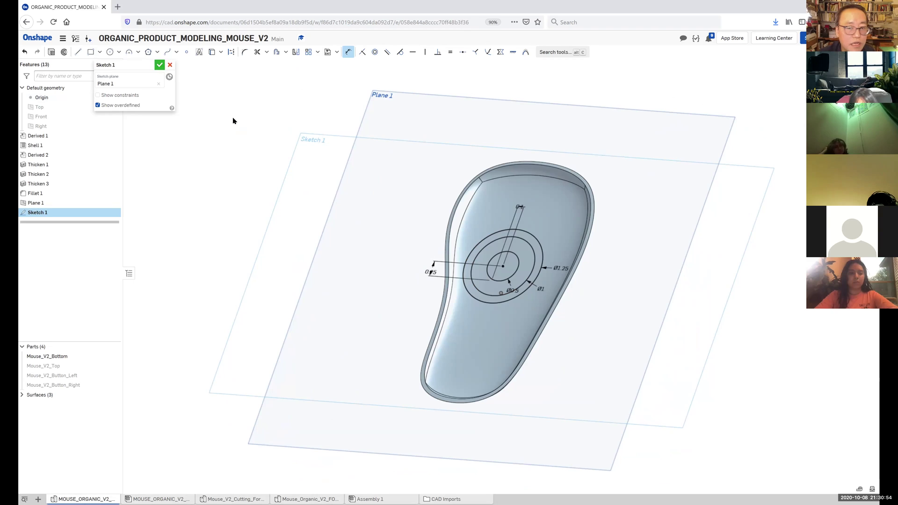
pyautogui.moveTo(266, 126); pyautogui.dragTo(256, 174, button='right')
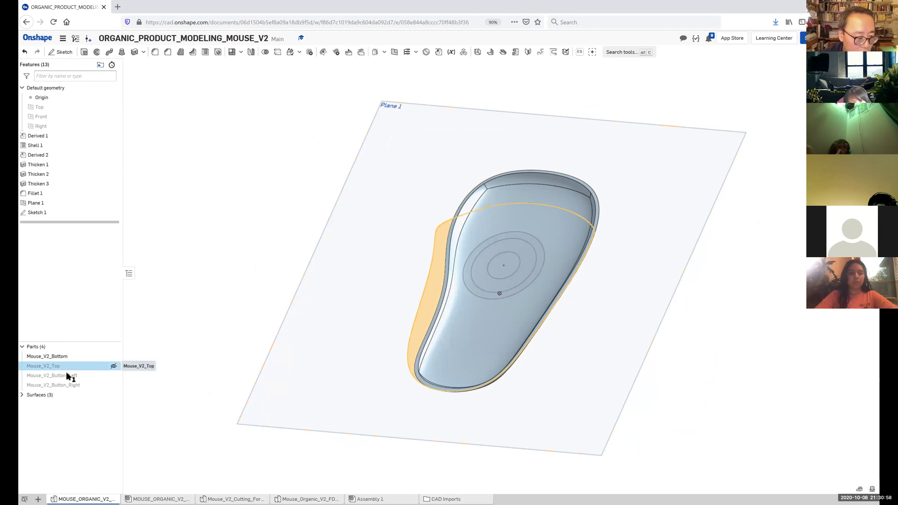
# - Show Mouse_V2_Top, Mouse_V2_Button_Left and Mouse_V2_Button_Right again over the bottom shell
pyautogui.keyDown('shift'); pyautogui.click(86, 384); pyautogui.keyUp('shift')
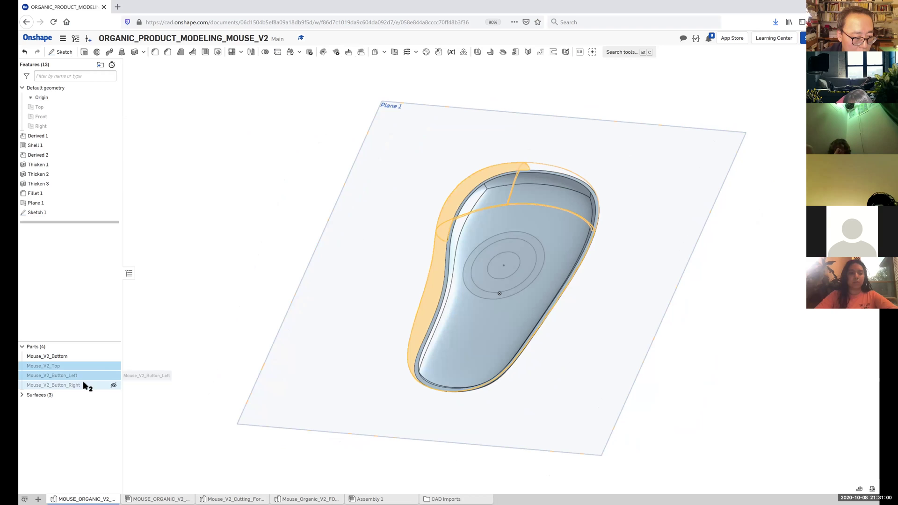
pyautogui.click(113, 365)
pyautogui.click(113, 376)
pyautogui.click(113, 385)
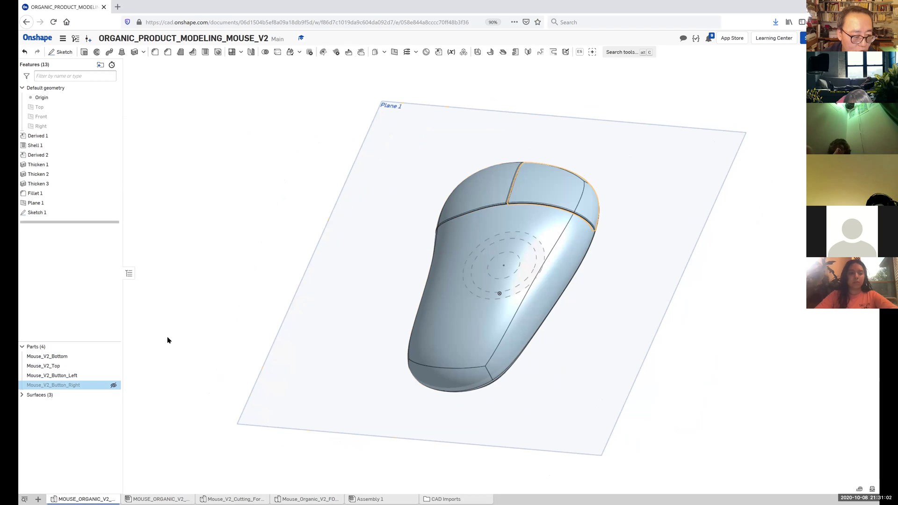
# - Examine the position of the sketched circles relative to the complete mouse body and buttons from several angles
pyautogui.moveTo(267, 214); pyautogui.dragTo(379, 178, button='right')
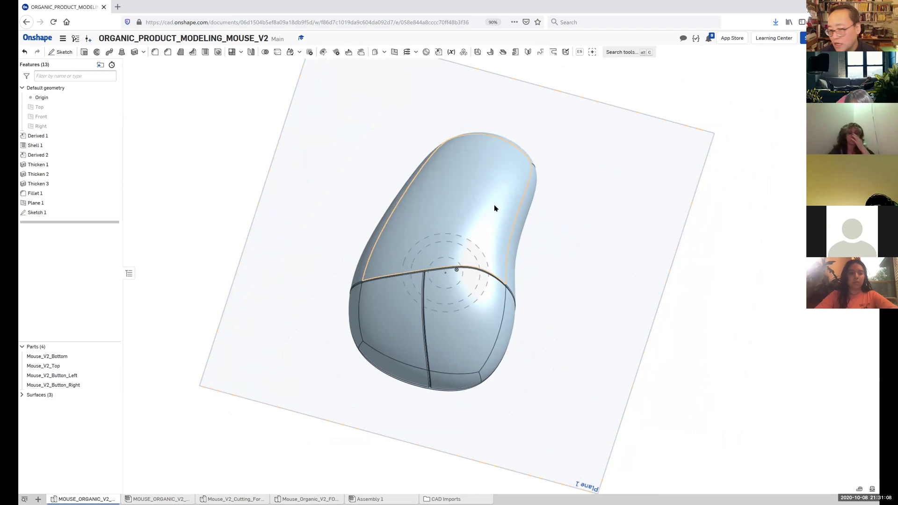
pyautogui.moveTo(495, 209); pyautogui.dragTo(485, 188, button='right')
pyautogui.scroll(3, 479, 215)
pyautogui.scroll(-3, 485, 191)
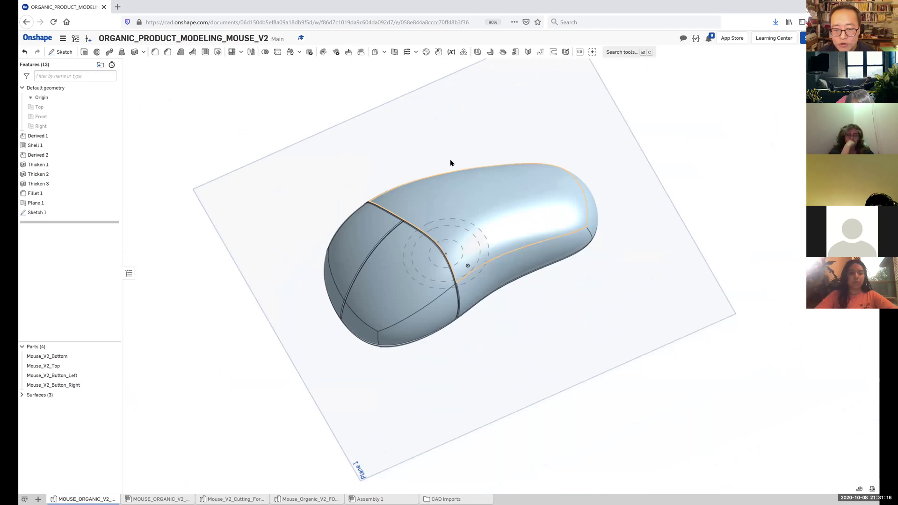
pyautogui.moveTo(450, 163)
pyautogui.mouseDown(button='right')
pyautogui.moveTo(497, 196)
pyautogui.moveTo(505, 185)
pyautogui.moveTo(487, 232)
pyautogui.mouseUp(button='right')
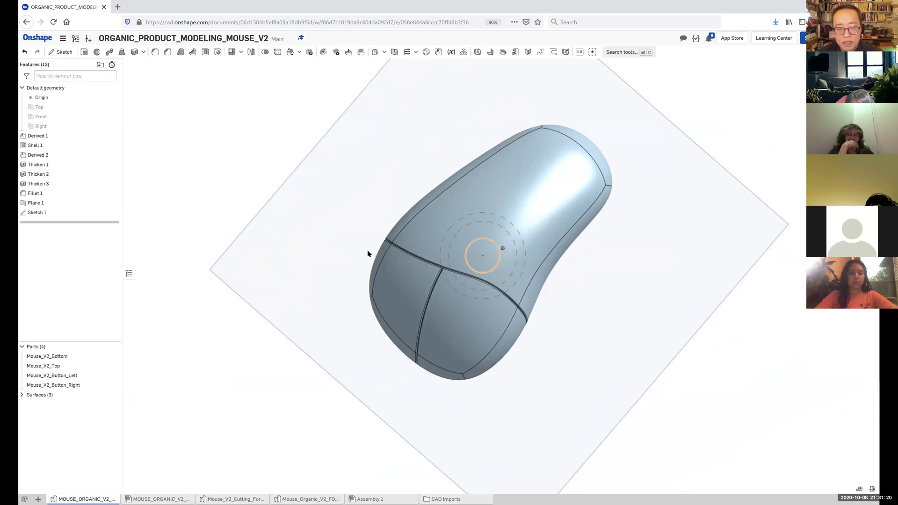
pyautogui.moveTo(542, 315); pyautogui.dragTo(555, 234, button='right')
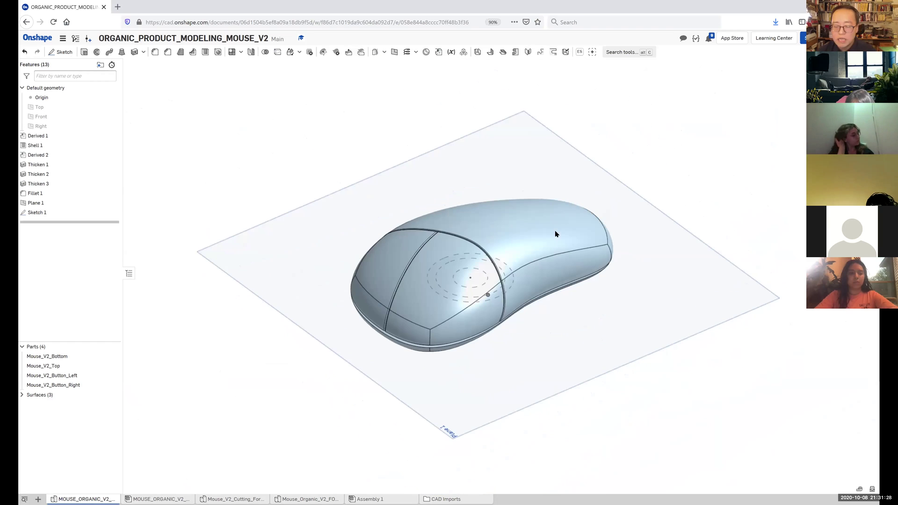